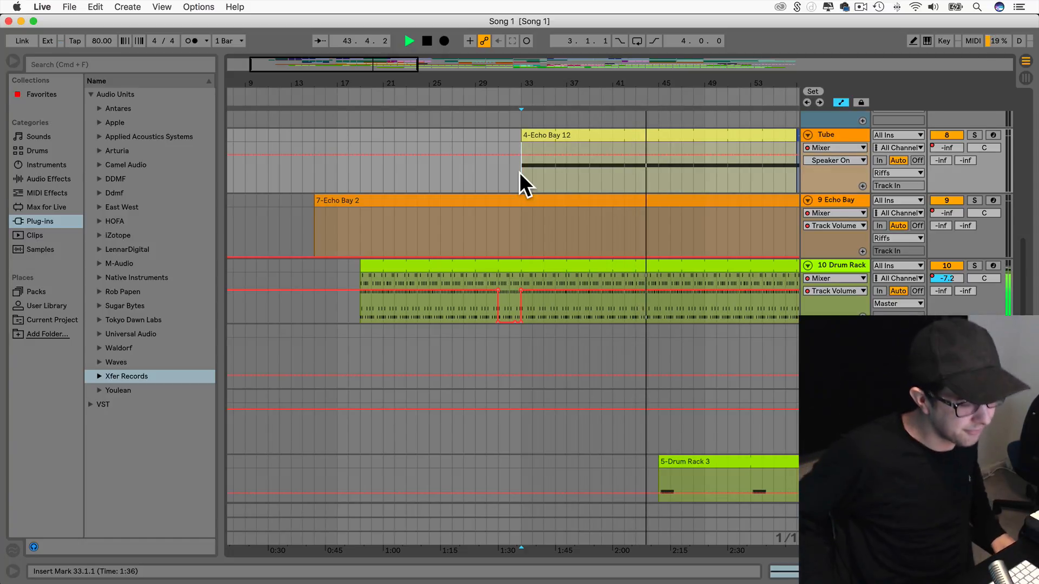
Stop playback and look over the whole song arrangement, from the upper tracks' opening bars to the closing clips and back.
key(space)
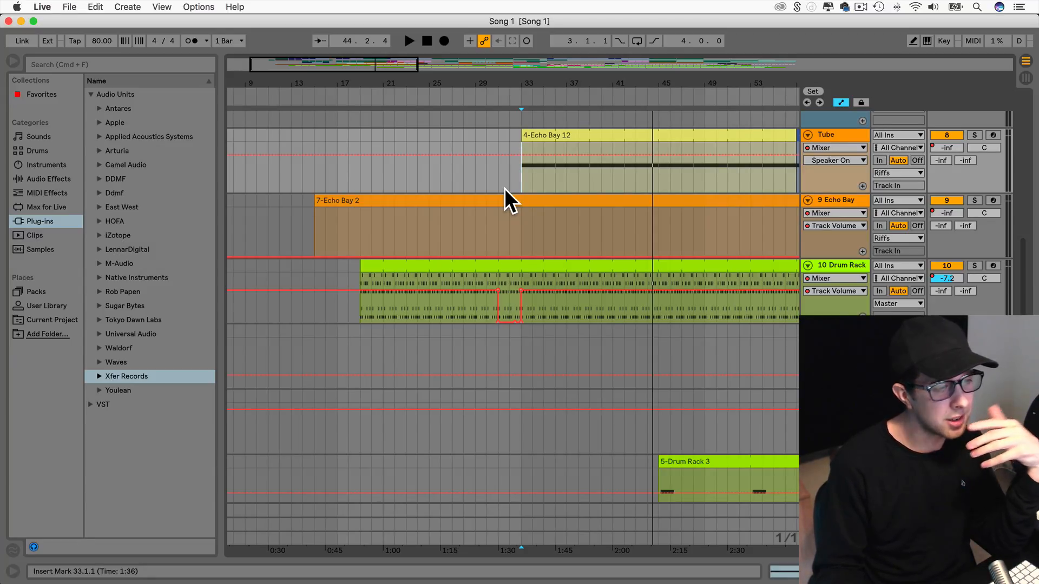
scroll(504, 187, up, 10)
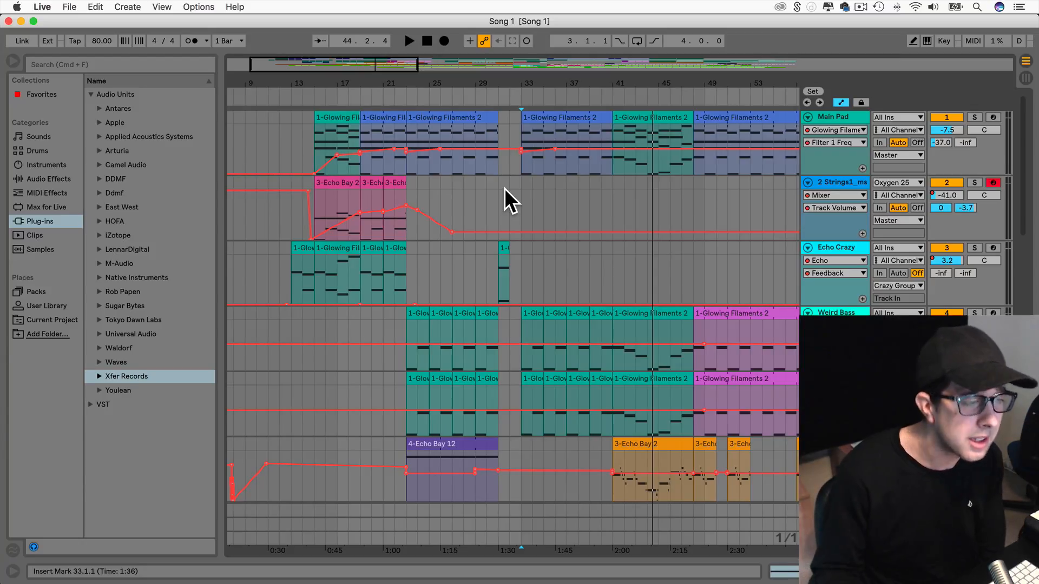
scroll(630, 290, right, 15)
scroll(628, 290, right, 10)
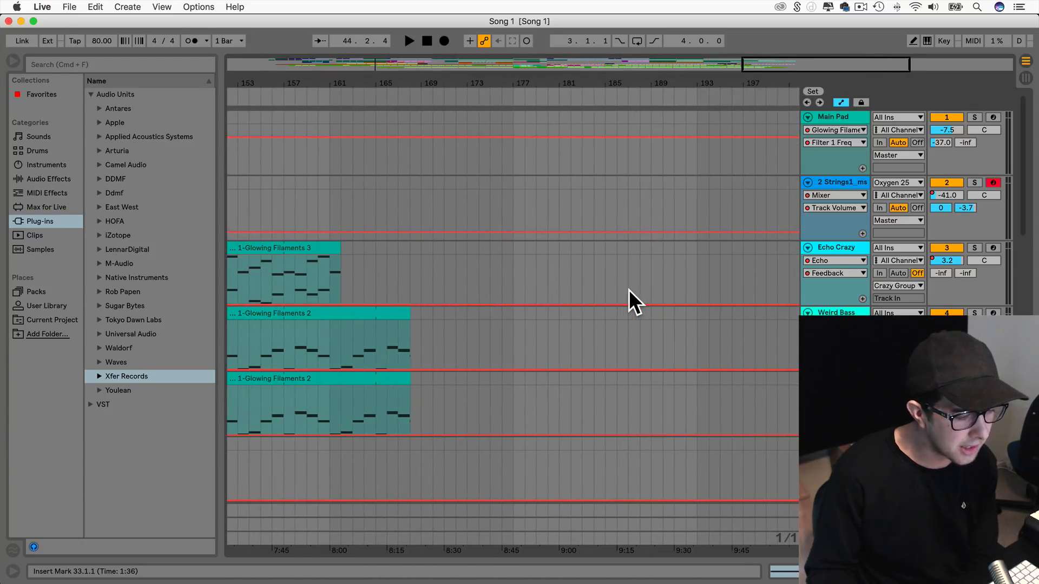
scroll(628, 290, left, 4)
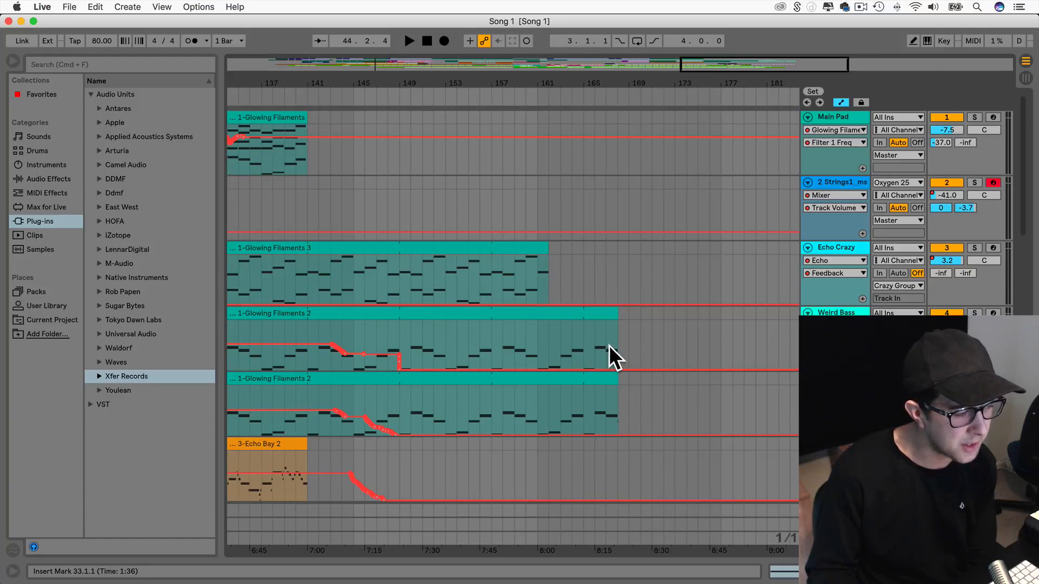
scroll(607, 343, left, 20)
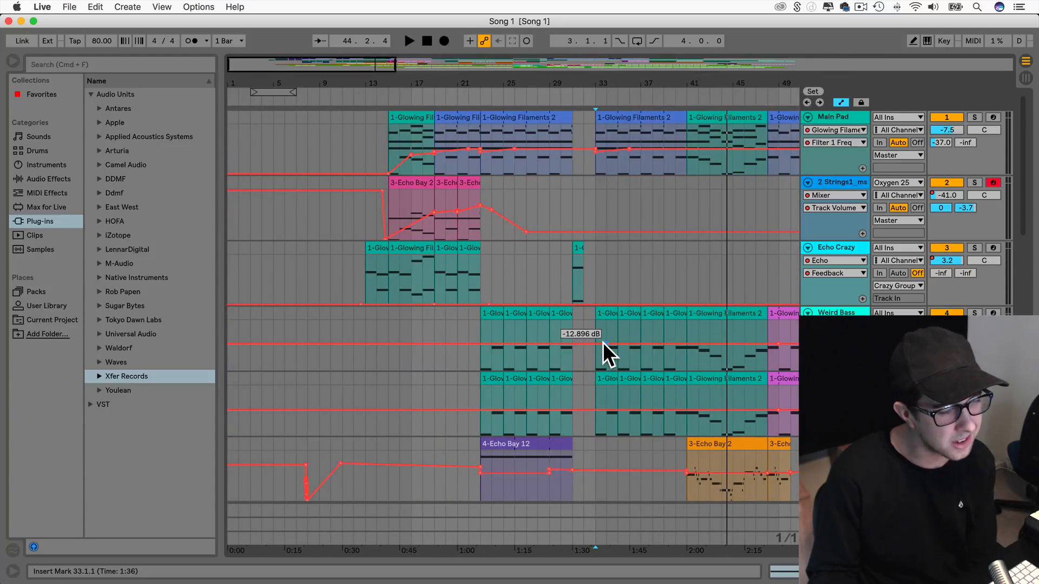
Place the insert mark at bar 13 on the Echo Crazy track and review the Main Pad clips and filter automation.
click(364, 276)
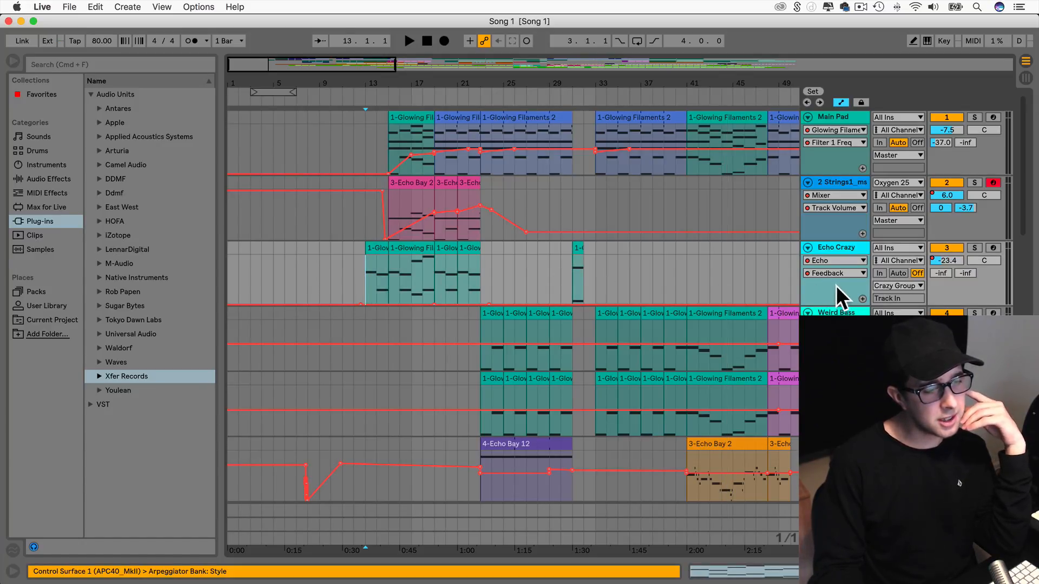
scroll(292, 189, right, 1)
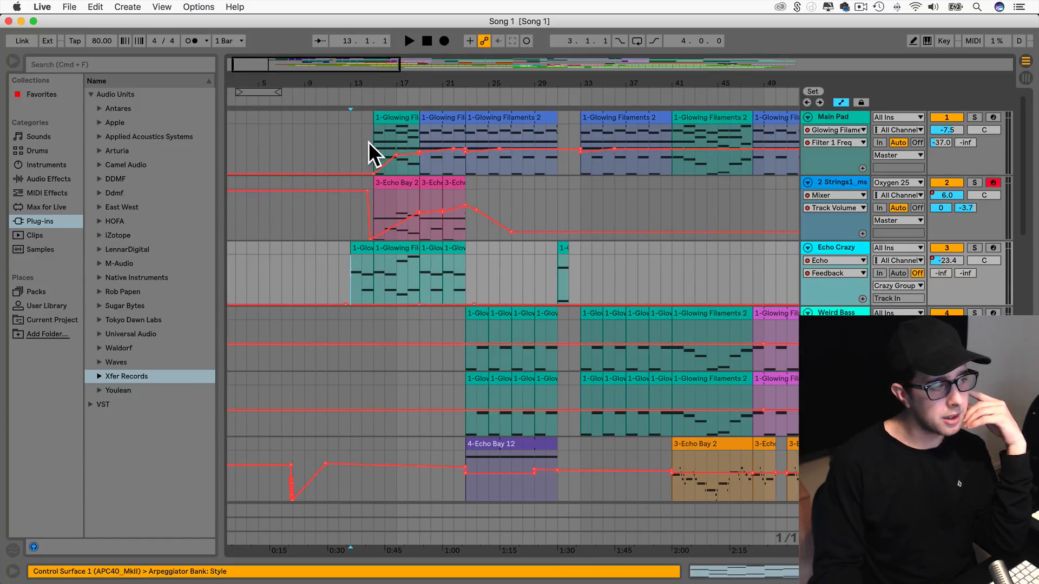
scroll(374, 142, right, 10)
scroll(374, 142, right, 2)
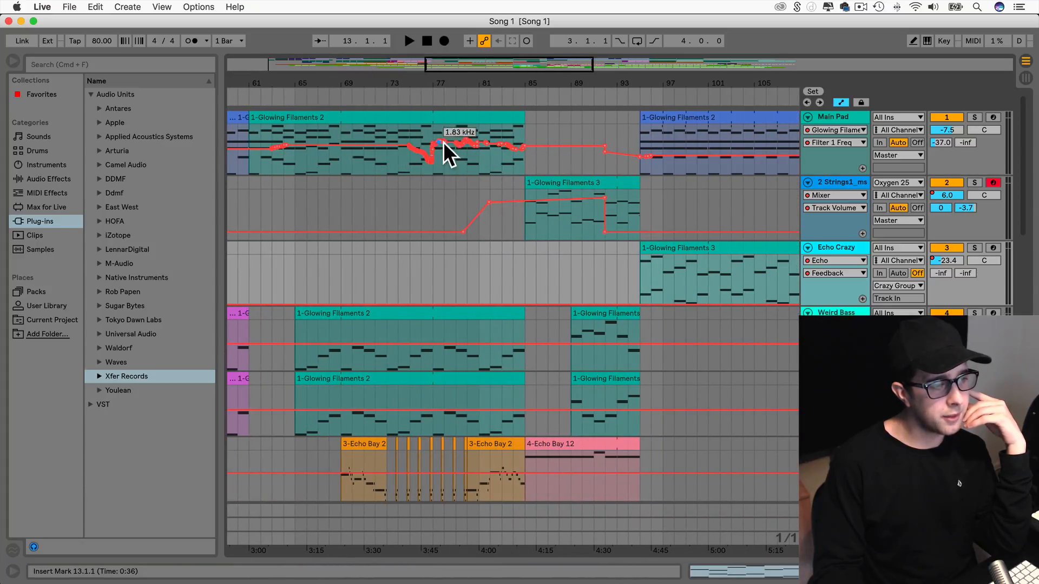
scroll(550, 160, right, 10)
drag(505, 142, 534, 141)
scroll(535, 141, right, 2)
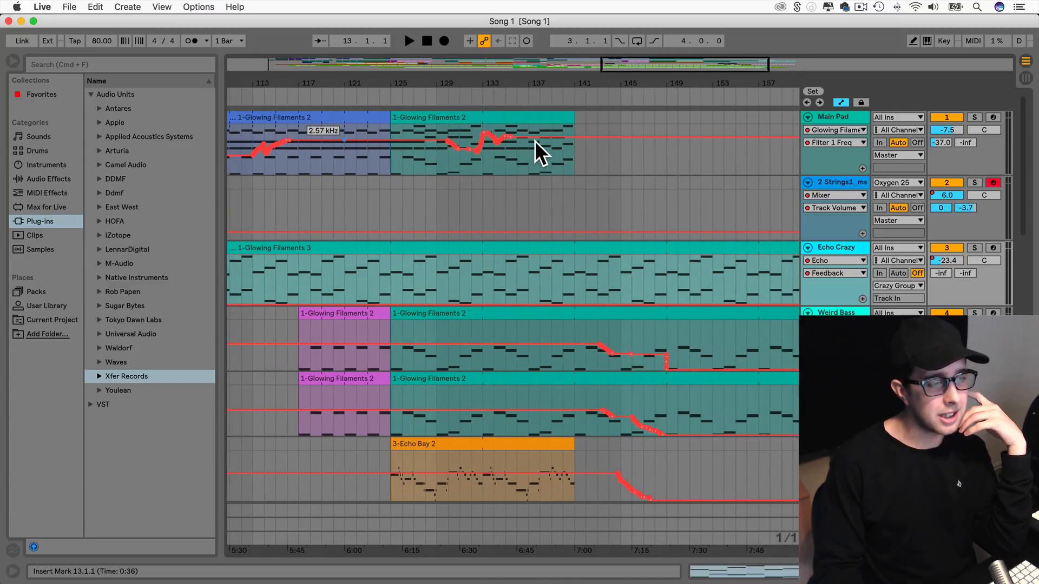
scroll(534, 141, left, 20)
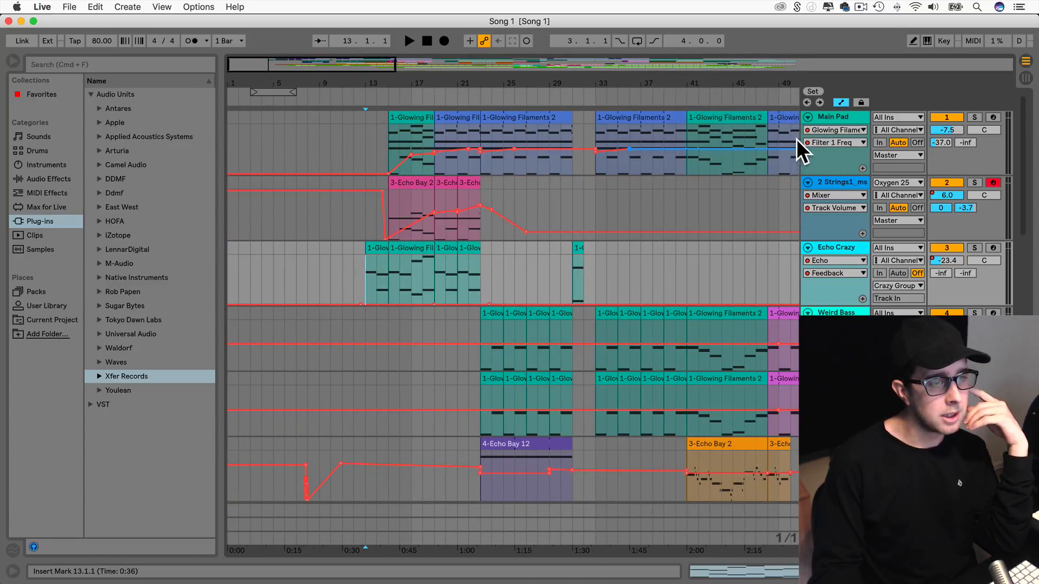
Duplicate the Main Pad track and solo the copy, with the playback start set to bar 15 at its first clip.
click(830, 116)
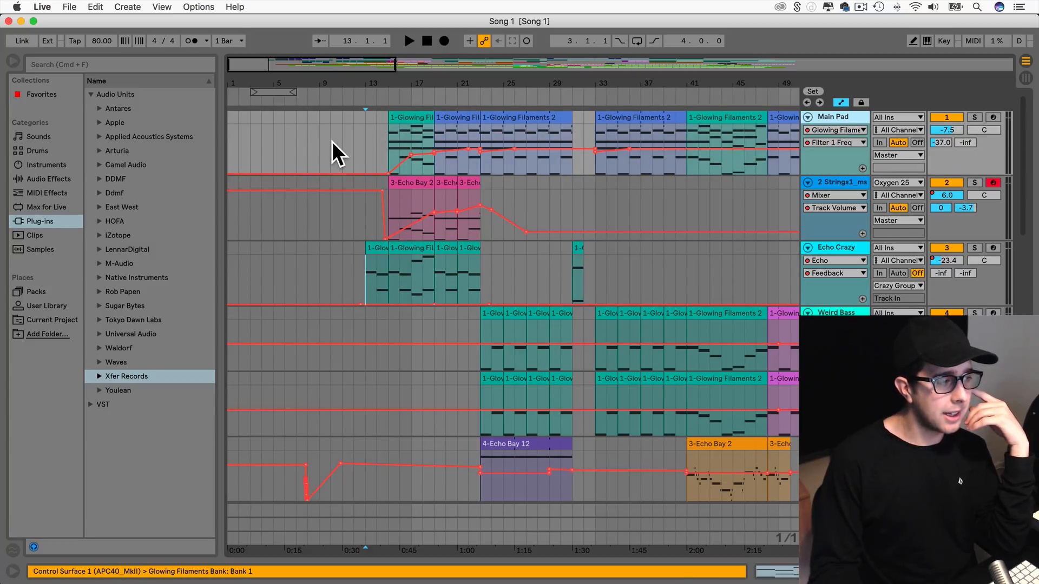
key(super+z)
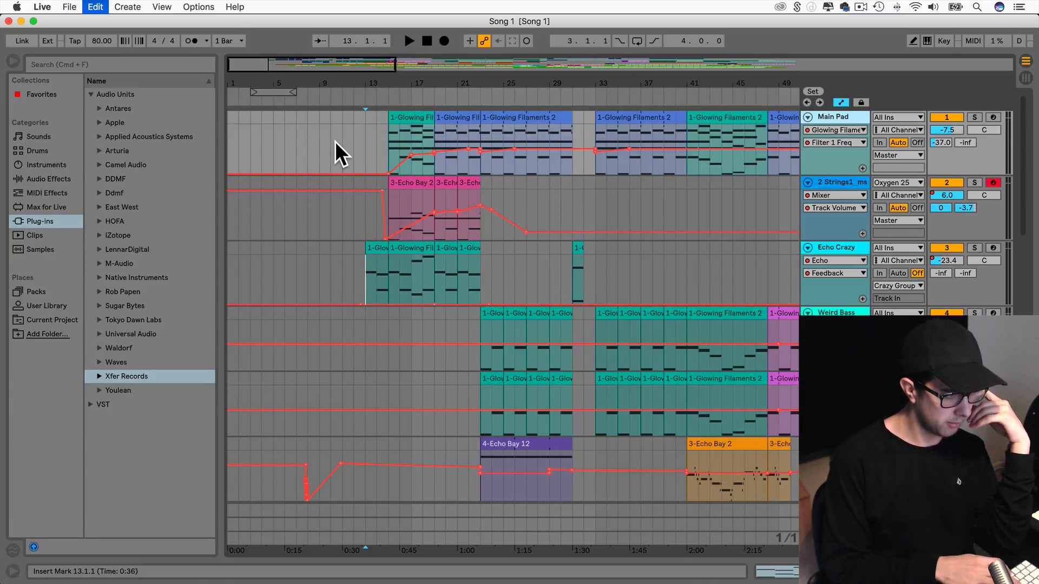
key(super+d)
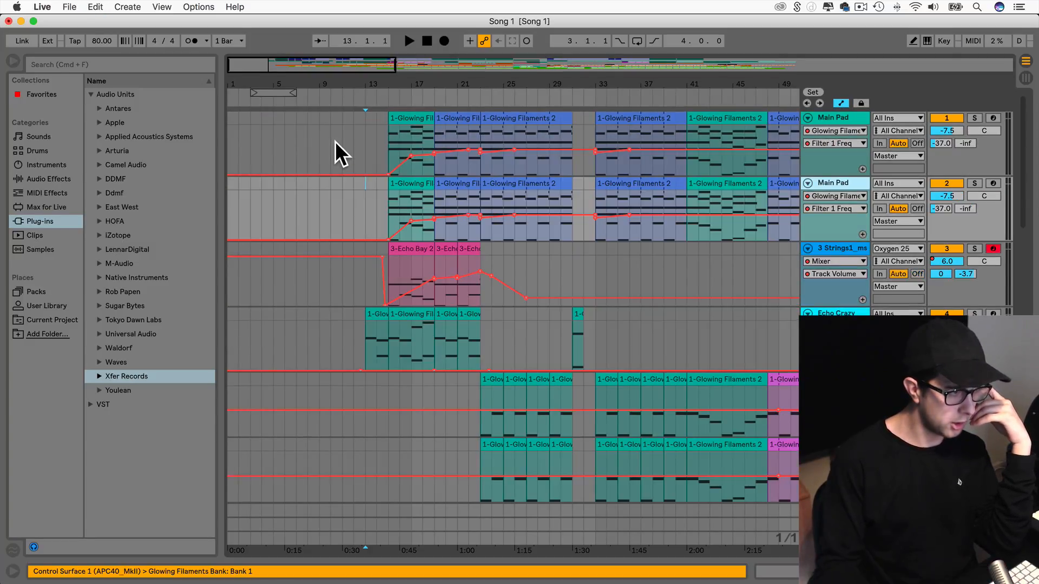
click(974, 183)
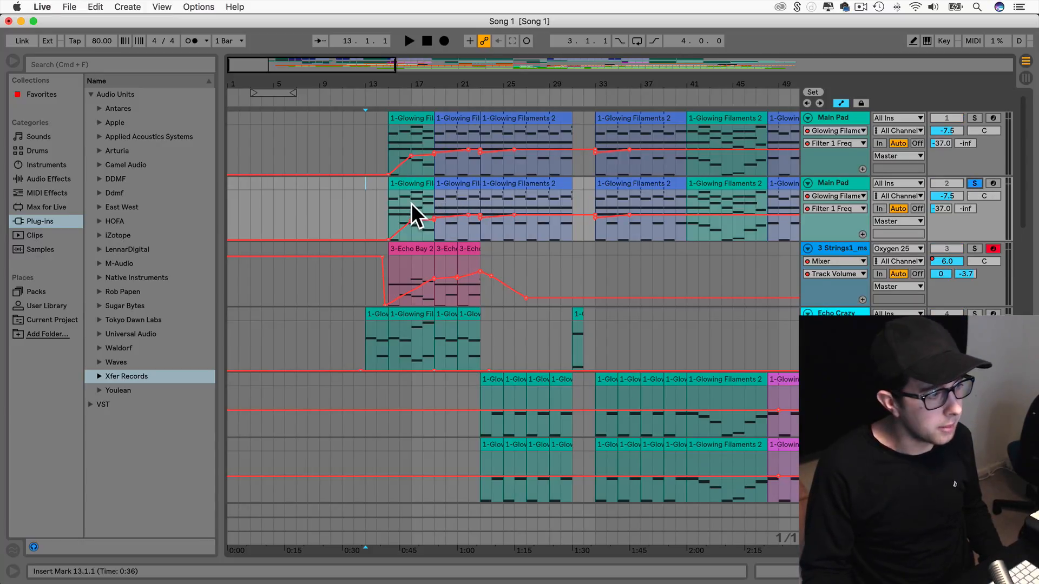
click(390, 200)
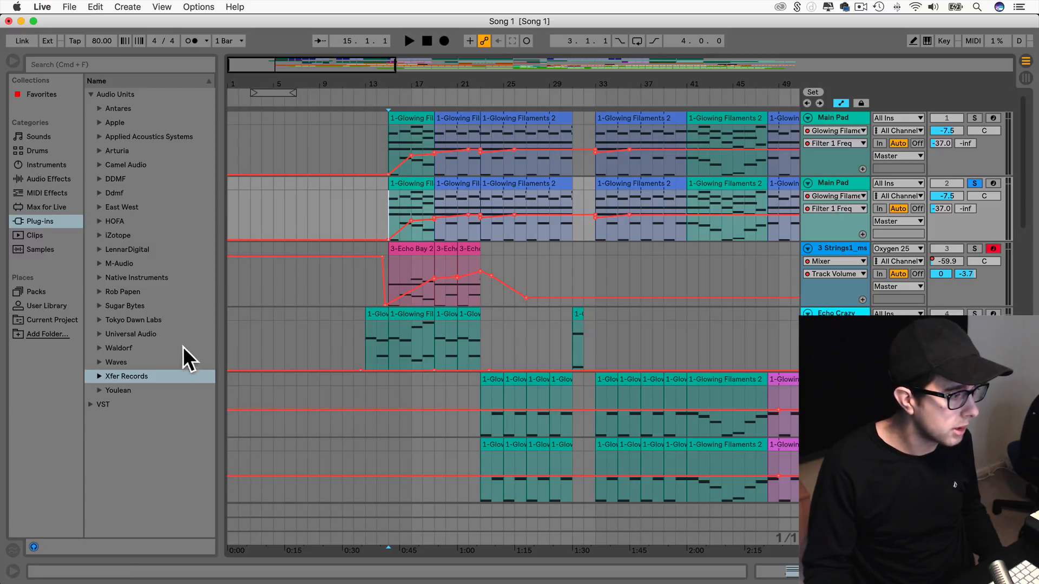
Load the Xfer Records Serum instrument onto the duplicated Main Pad track and move its window clear of the track controls.
click(99, 376)
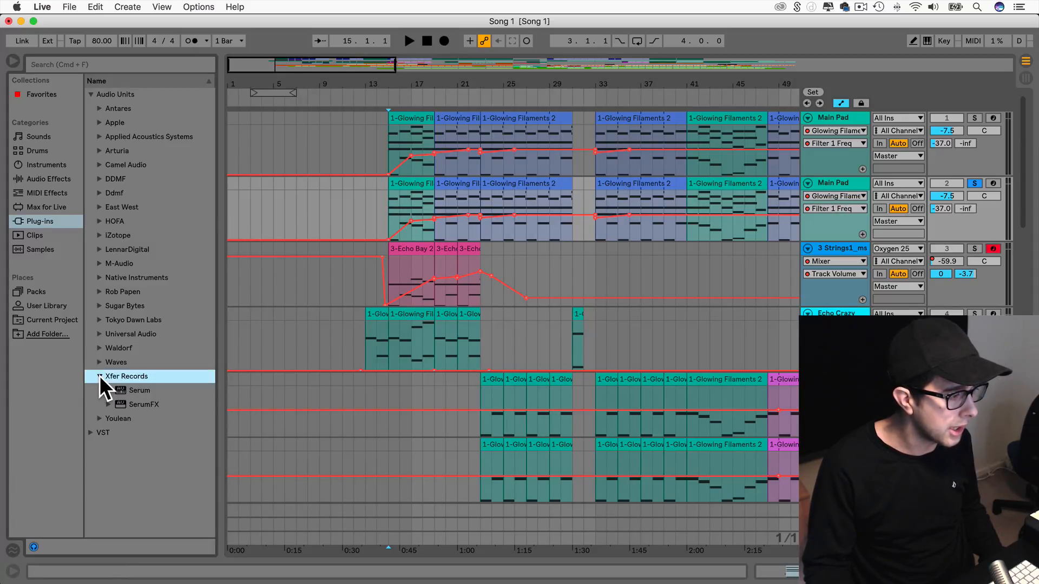
click(130, 390)
drag(845, 187, 844, 184)
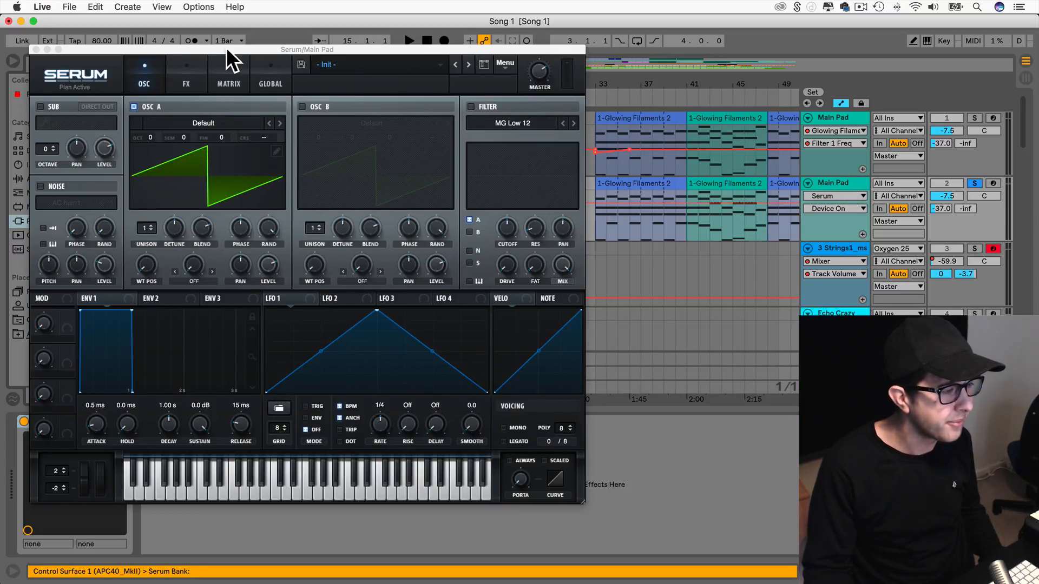
drag(228, 47, 420, 76)
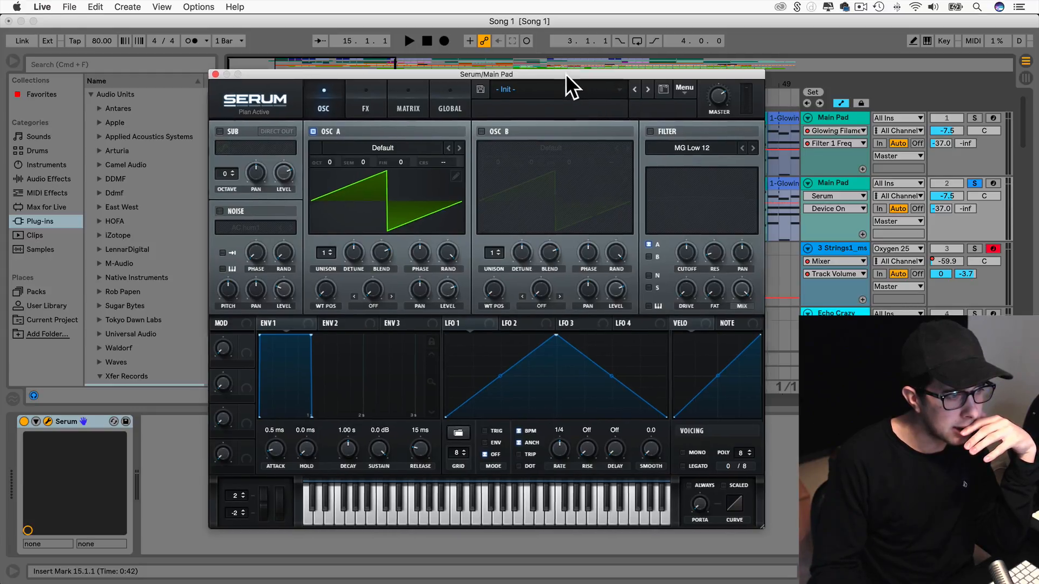
drag(565, 75, 558, 50)
Load the Pad01 preset from the Trance & Progressive Pad category in Serum and start playback from bar 15.
click(612, 69)
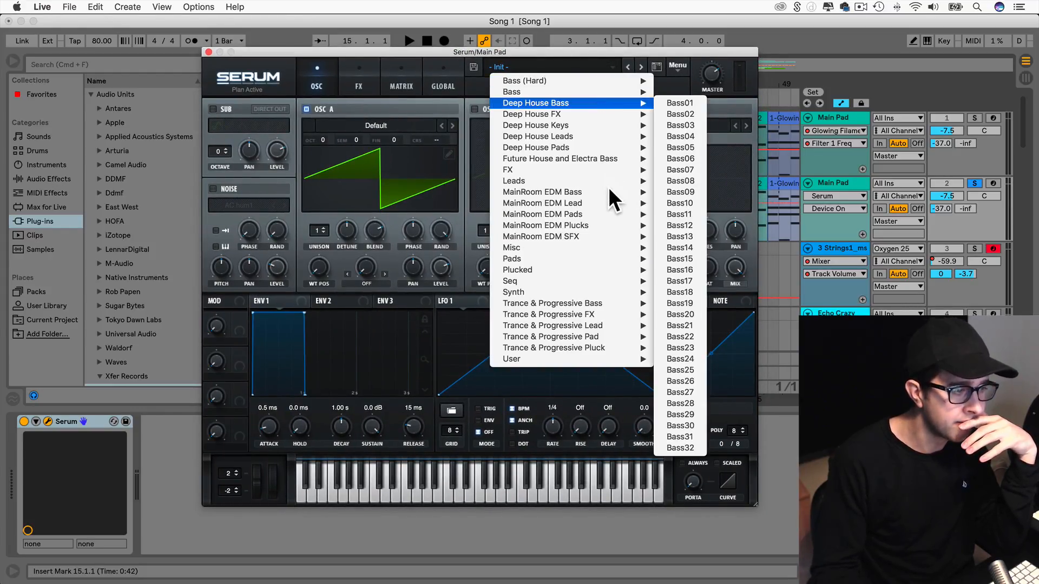
mouse_move(609, 214)
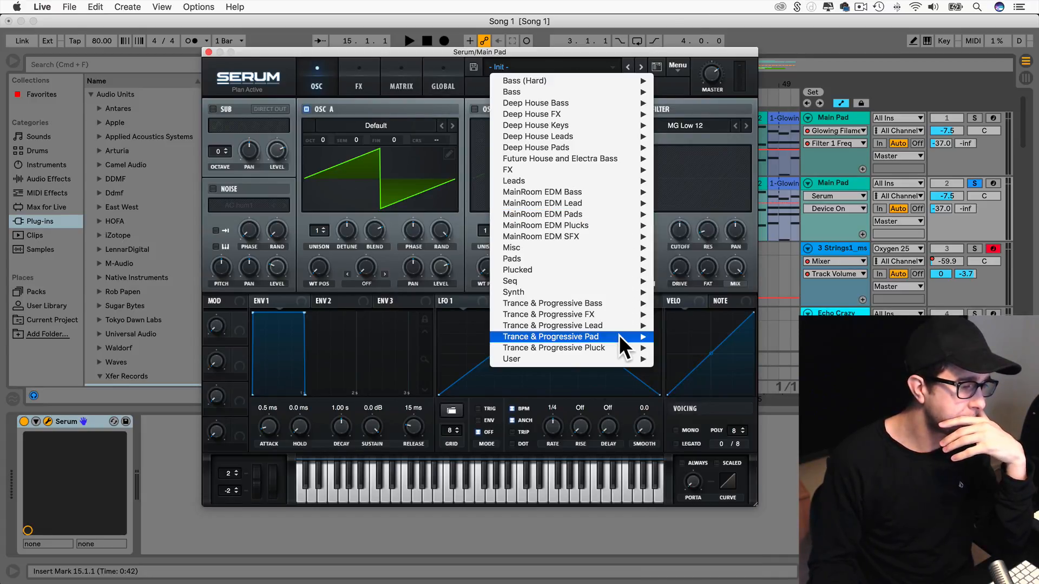
mouse_move(619, 336)
click(687, 11)
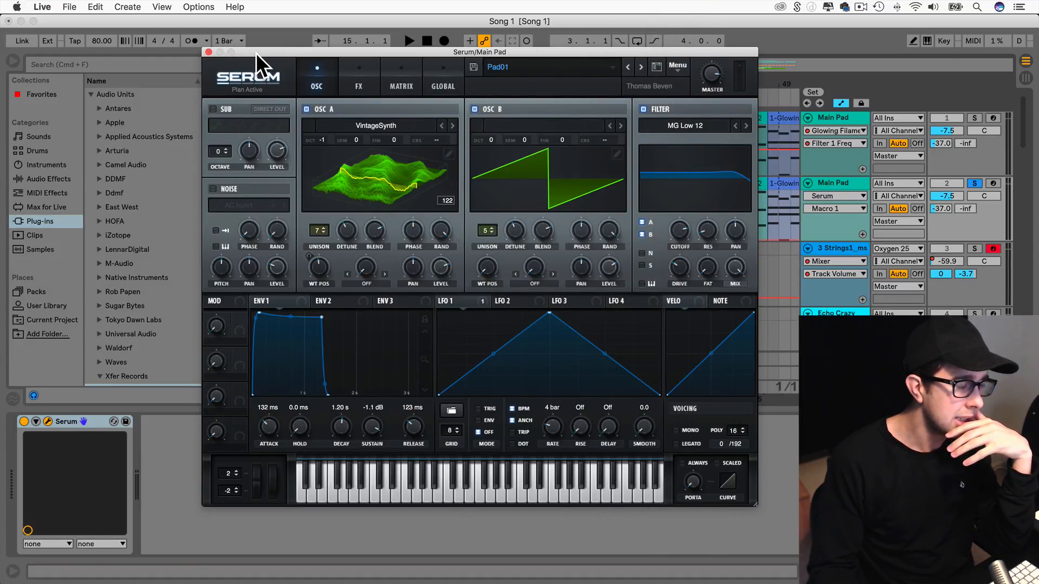
key(space)
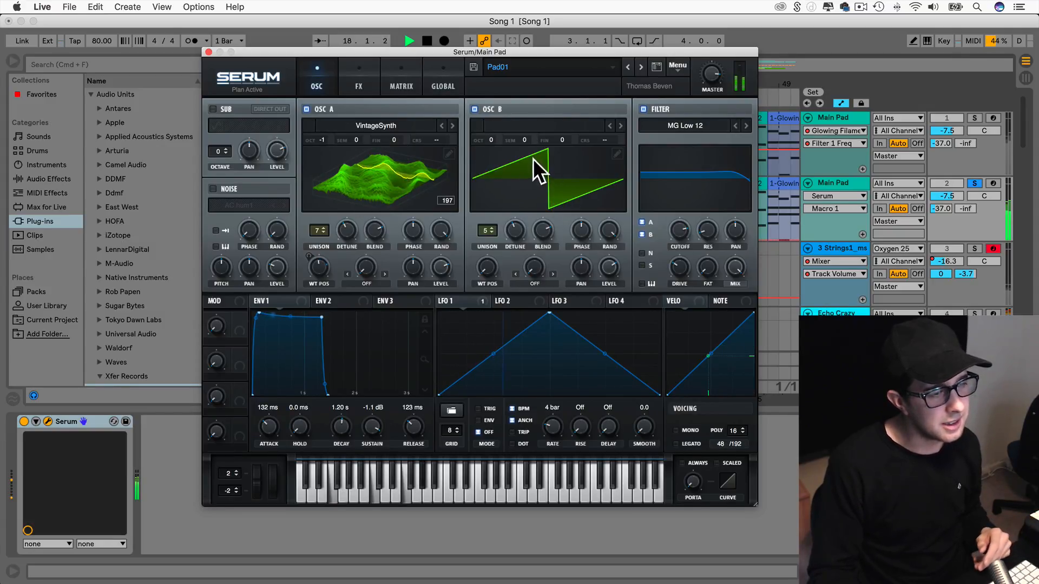
Audition the preset with oscillator B off and on, and try different unison detune amounts on both oscillators.
click(474, 109)
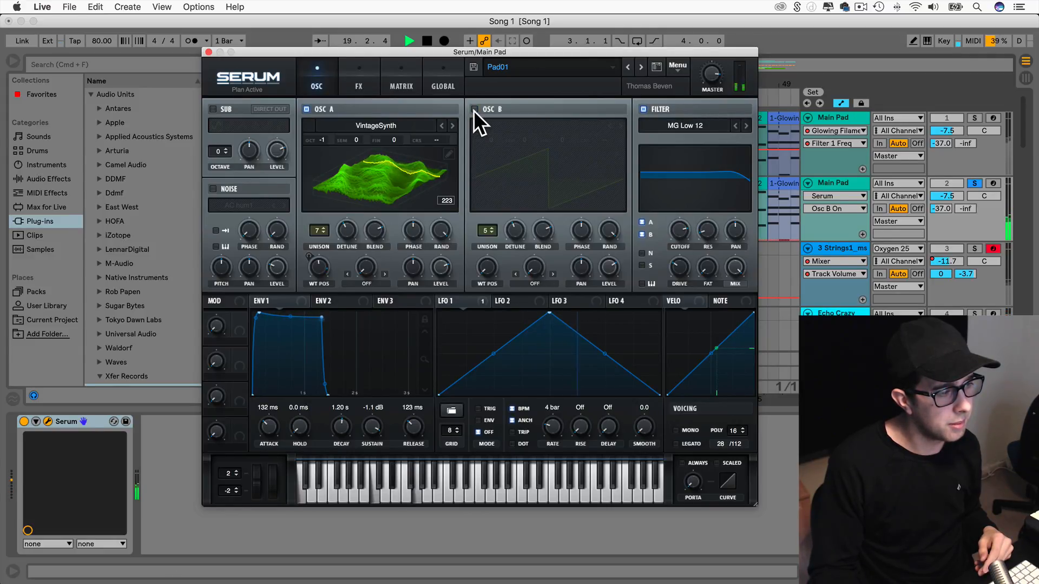
click(474, 110)
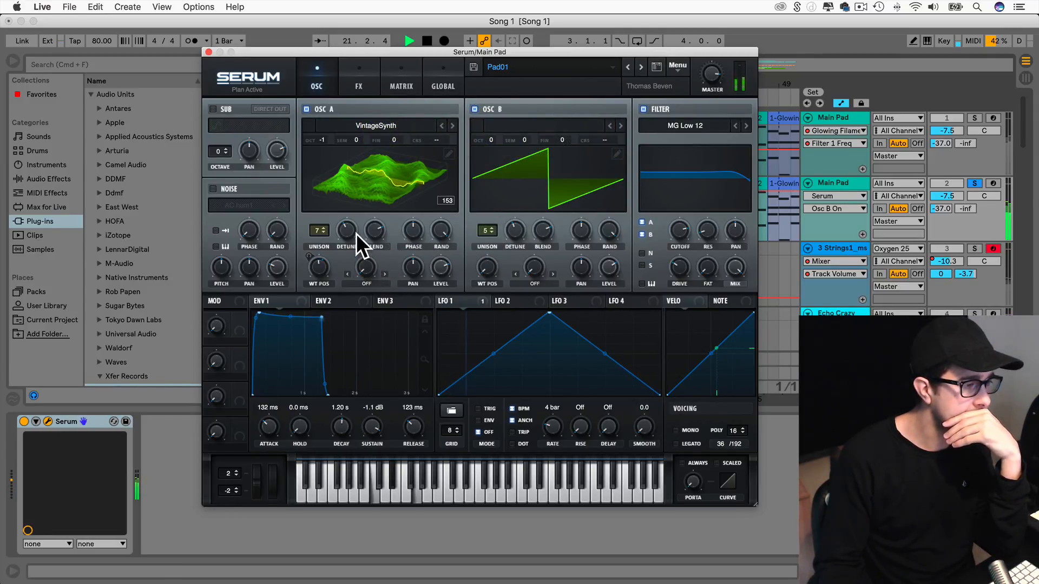
drag(343, 233, 340, 202)
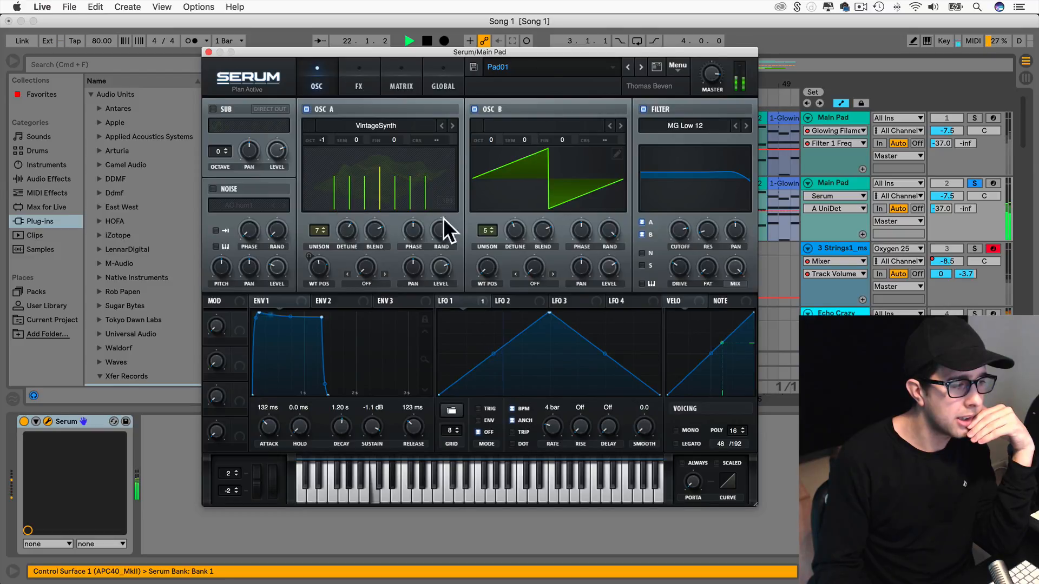
drag(507, 232, 504, 181)
mouse_move(520, 232)
mouse_down()
mouse_move(514, 244)
mouse_move(513, 233)
mouse_up()
drag(343, 231, 340, 242)
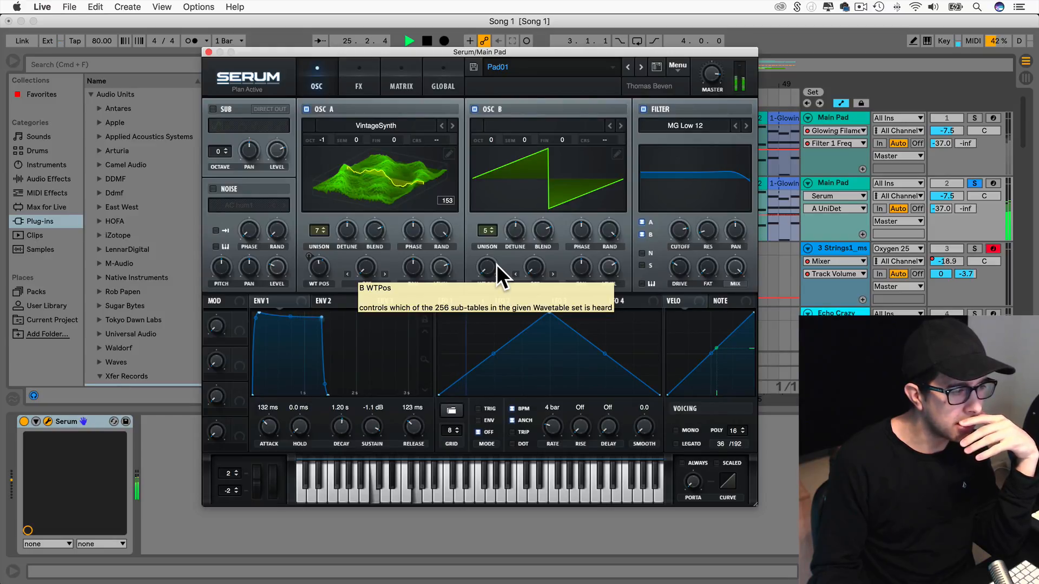
Choose Pad01 from the Deep House Pads category and advance through the presets to Pad03.
click(609, 66)
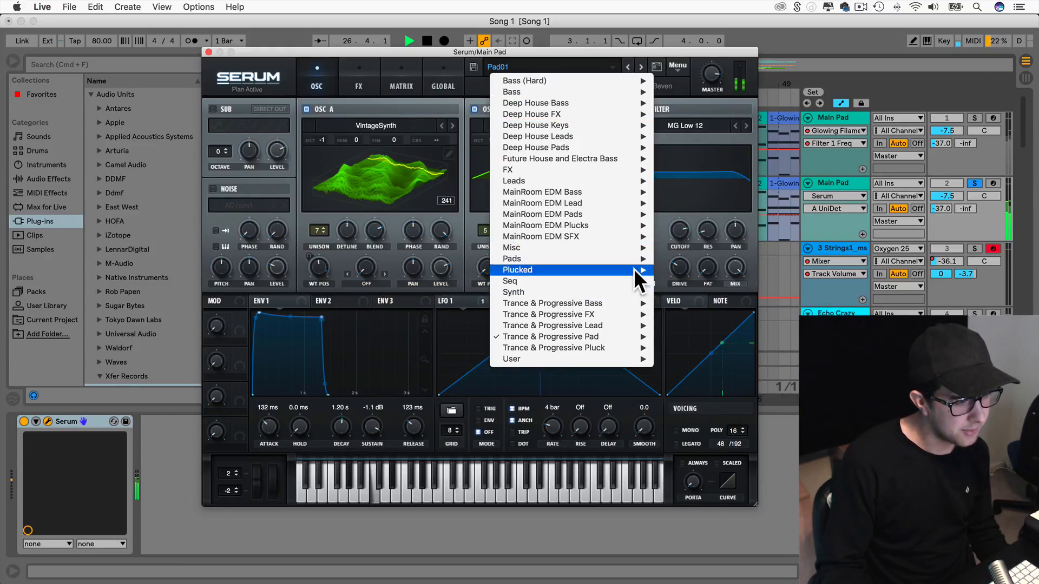
mouse_move(621, 222)
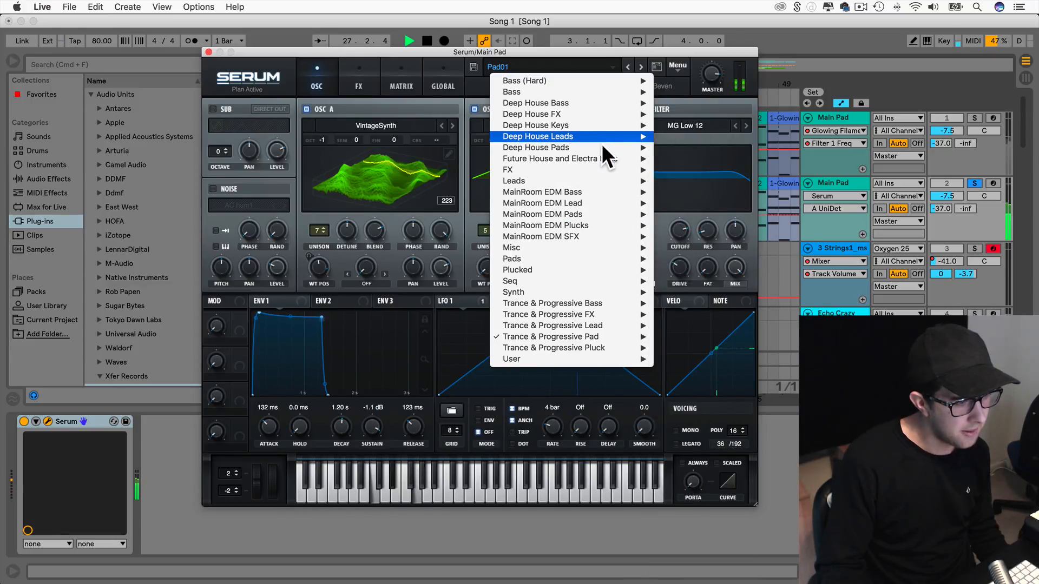
mouse_move(633, 148)
click(669, 151)
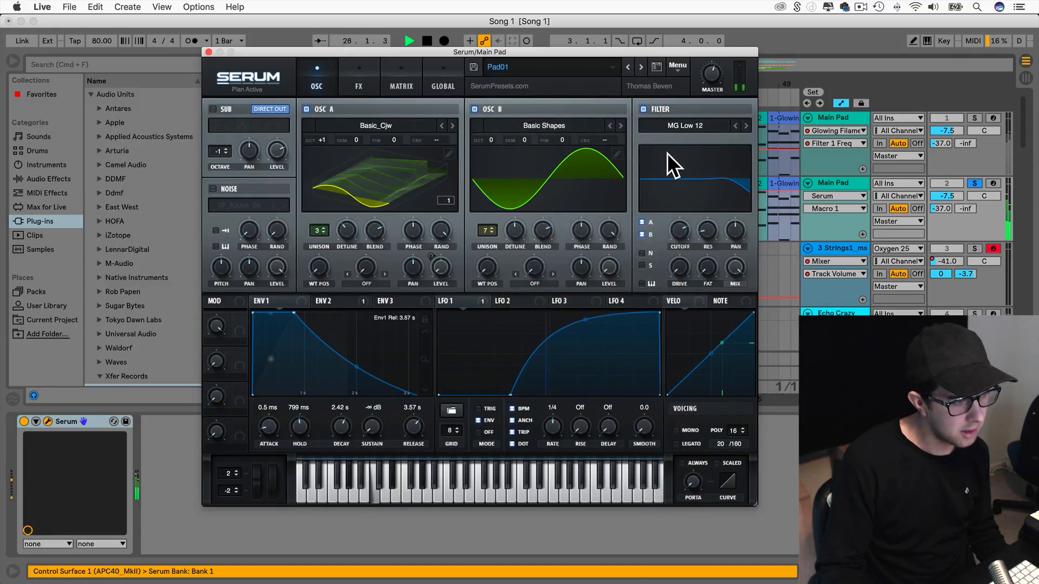
click(641, 66)
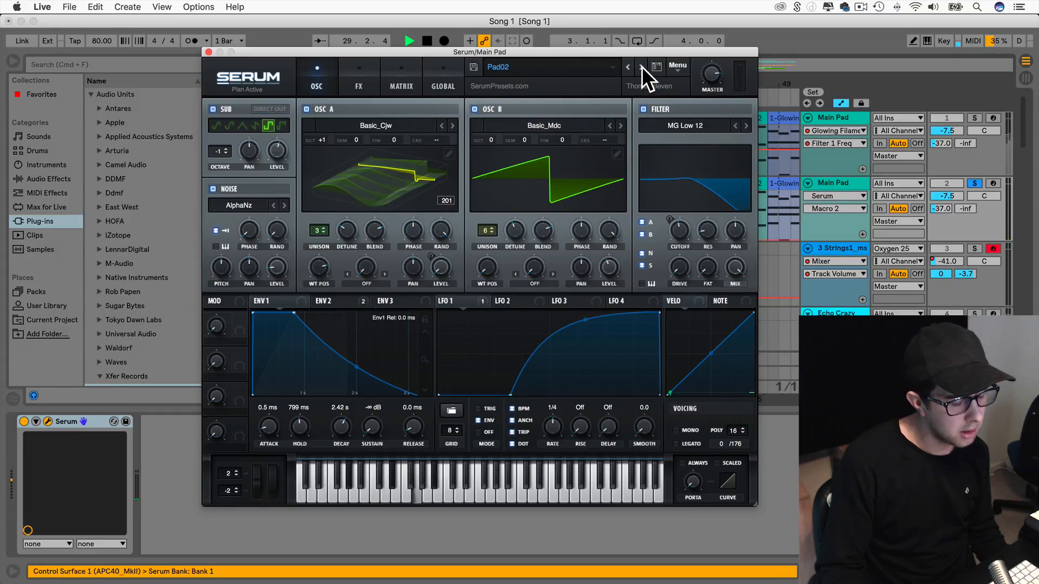
click(641, 67)
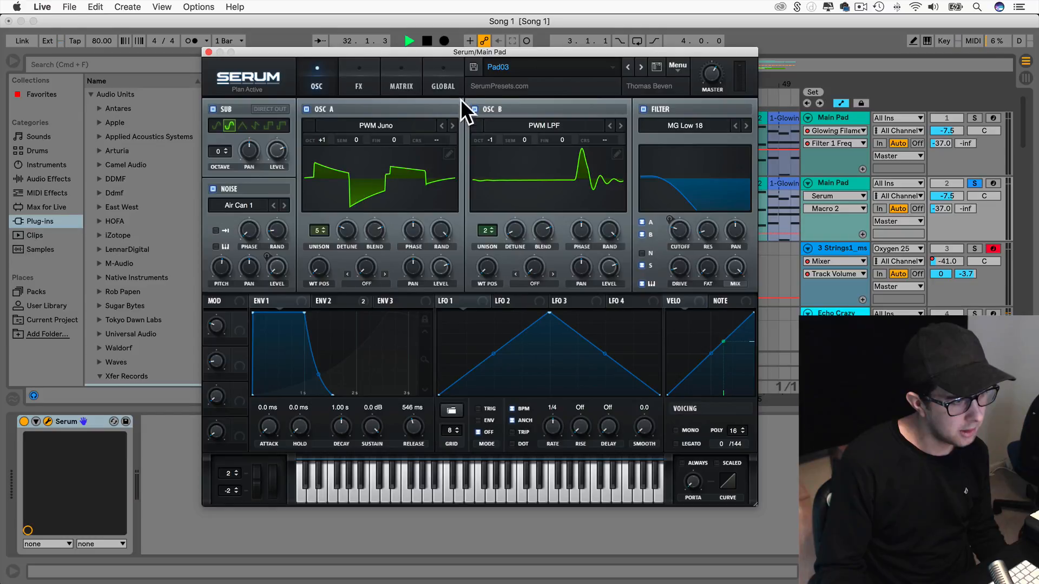
drag(447, 50, 480, 70)
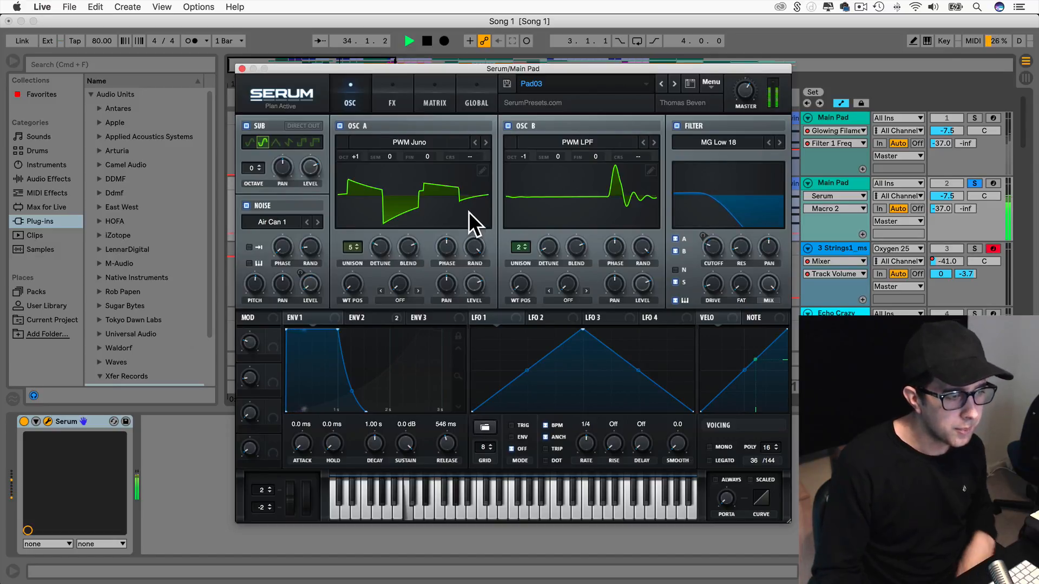
Audition the Pad03 preset with oscillators A and B switched off and on, ending with both enabled.
click(340, 125)
click(339, 125)
click(506, 126)
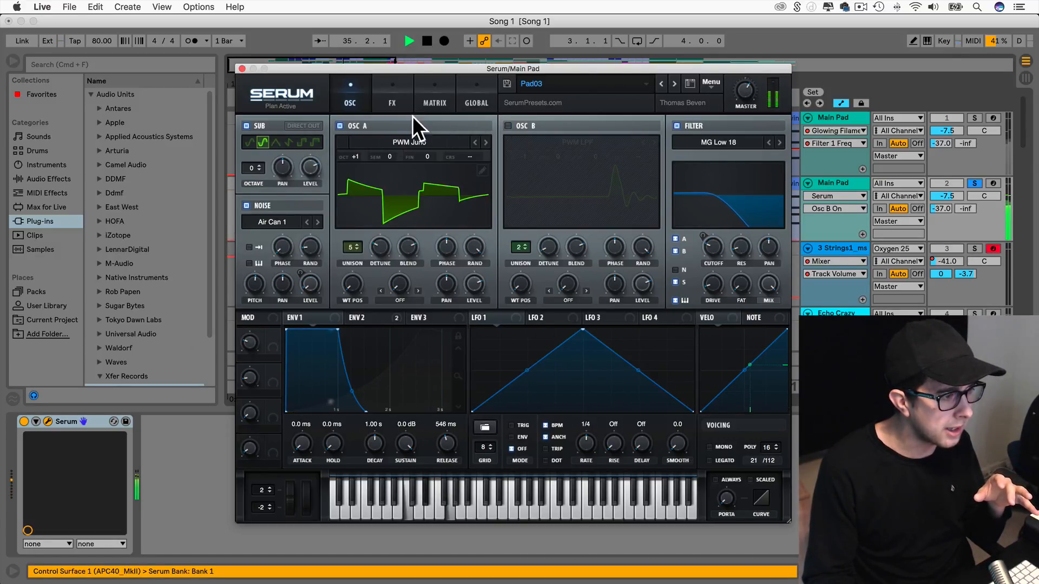
click(340, 126)
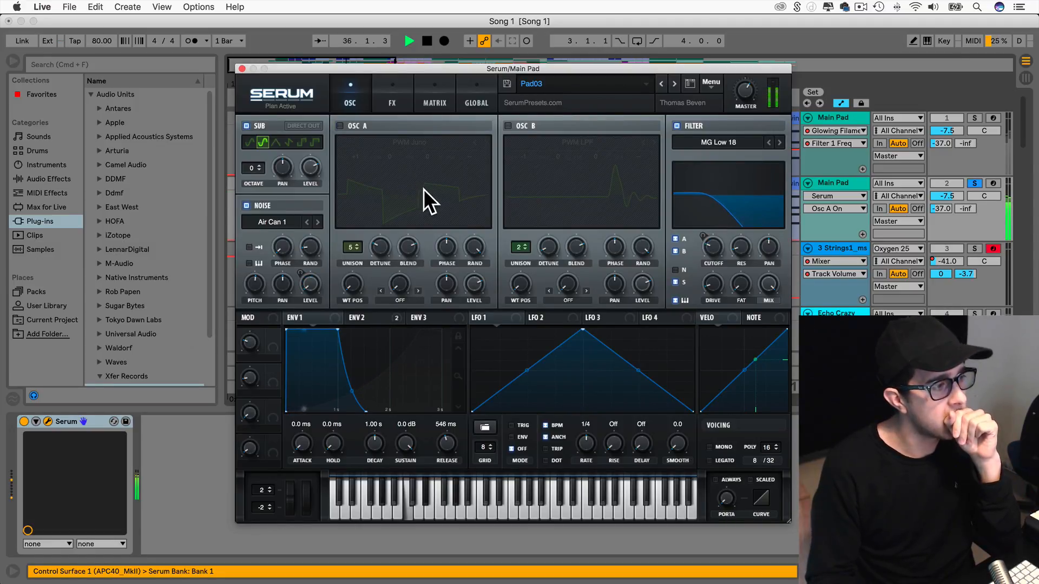
click(340, 124)
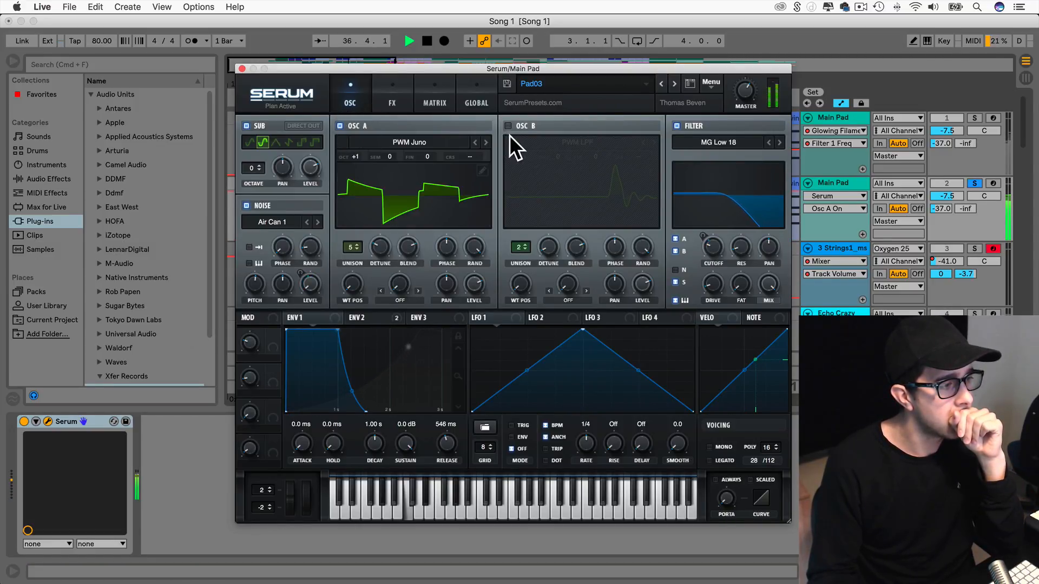
click(508, 125)
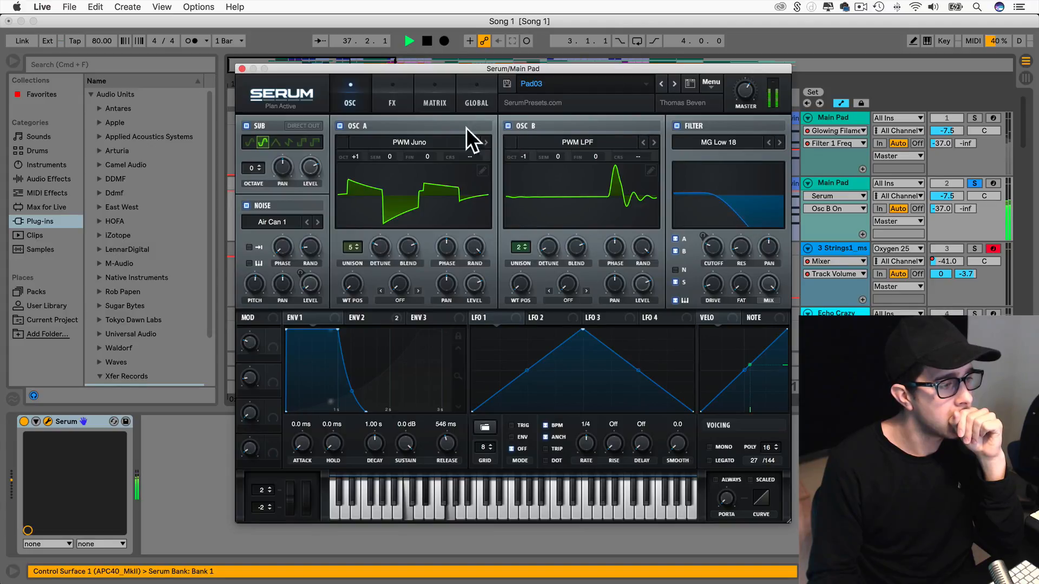
Compare the sound with oscillator A and the sub toggled, leaving oscillator A and the noise off and the sub on.
click(340, 125)
click(246, 125)
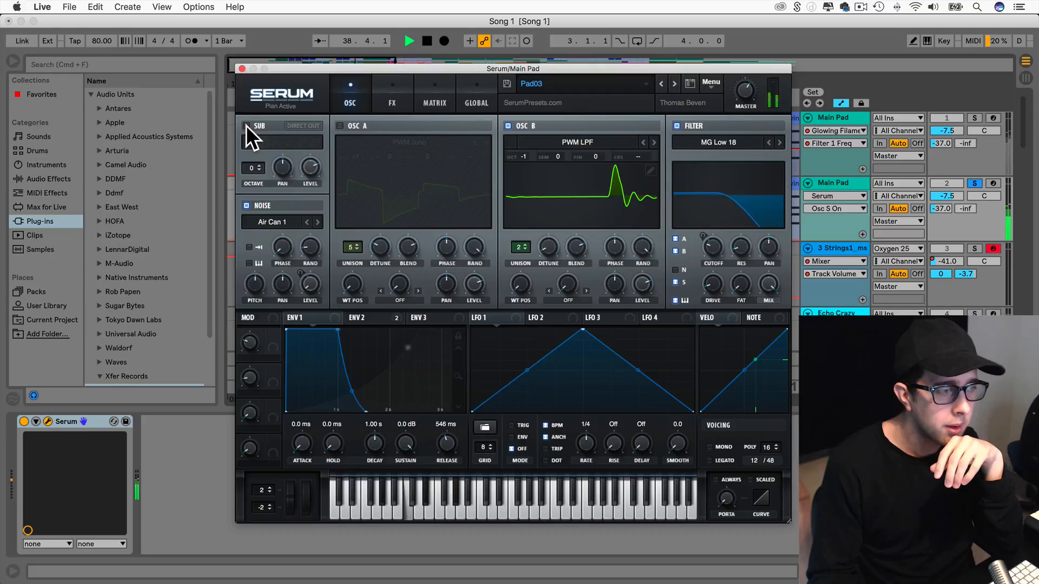
click(248, 207)
click(246, 126)
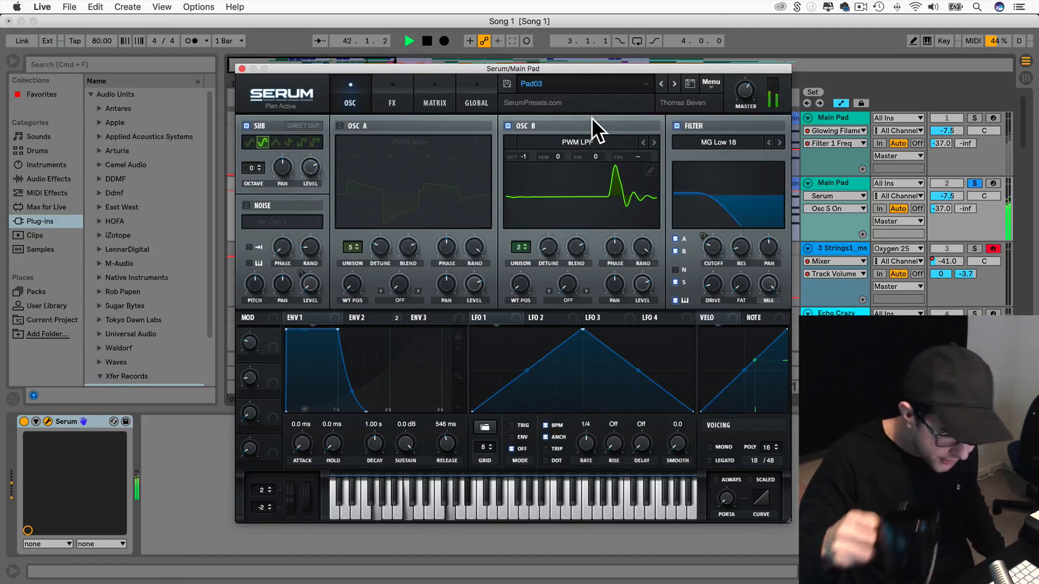
click(341, 126)
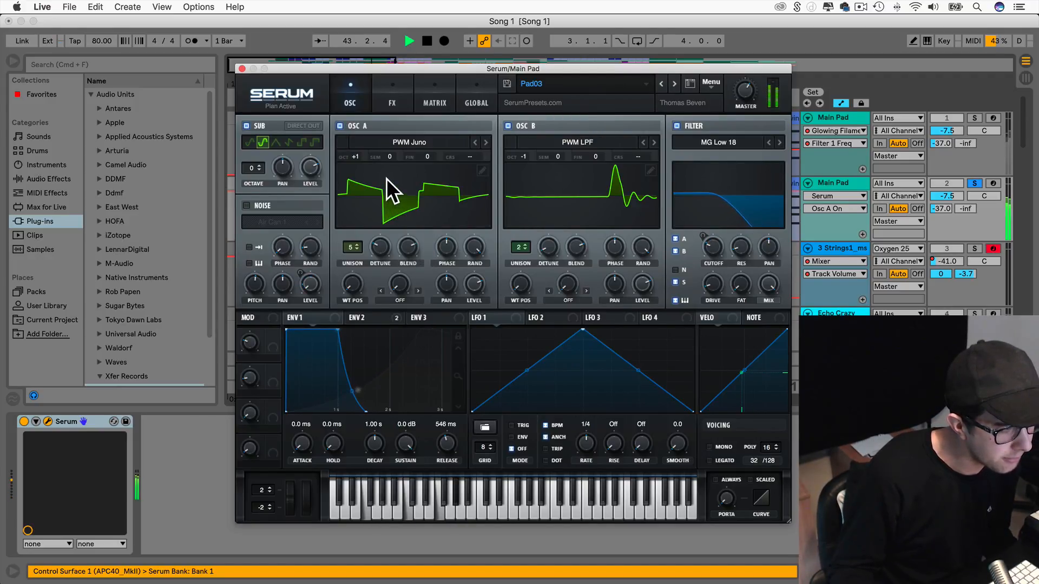
click(340, 125)
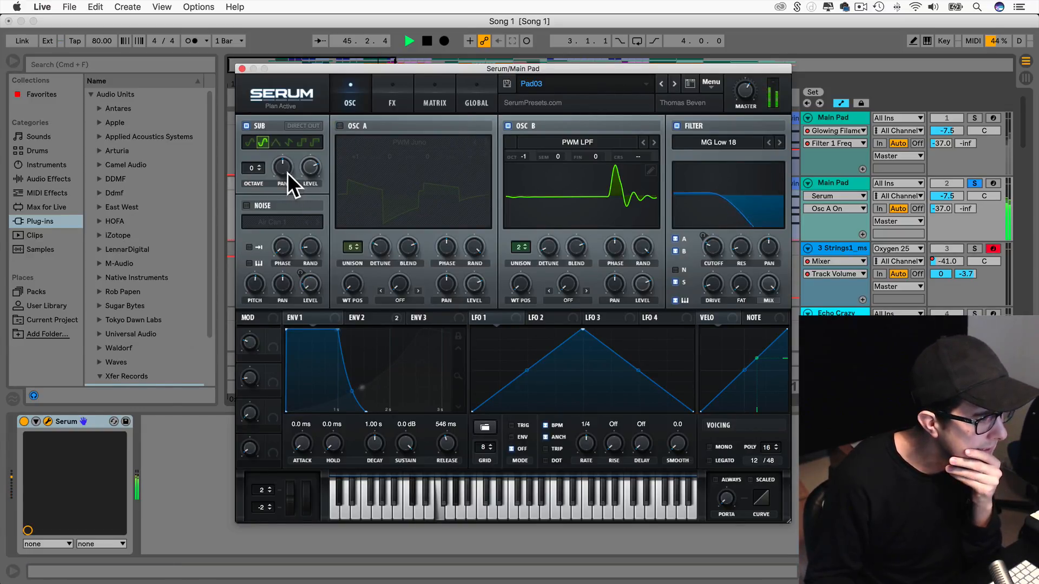
Try other sub oscillator waveforms, return to the second shape, and raise the sub level with the octave at 0.
click(249, 143)
click(275, 142)
click(264, 142)
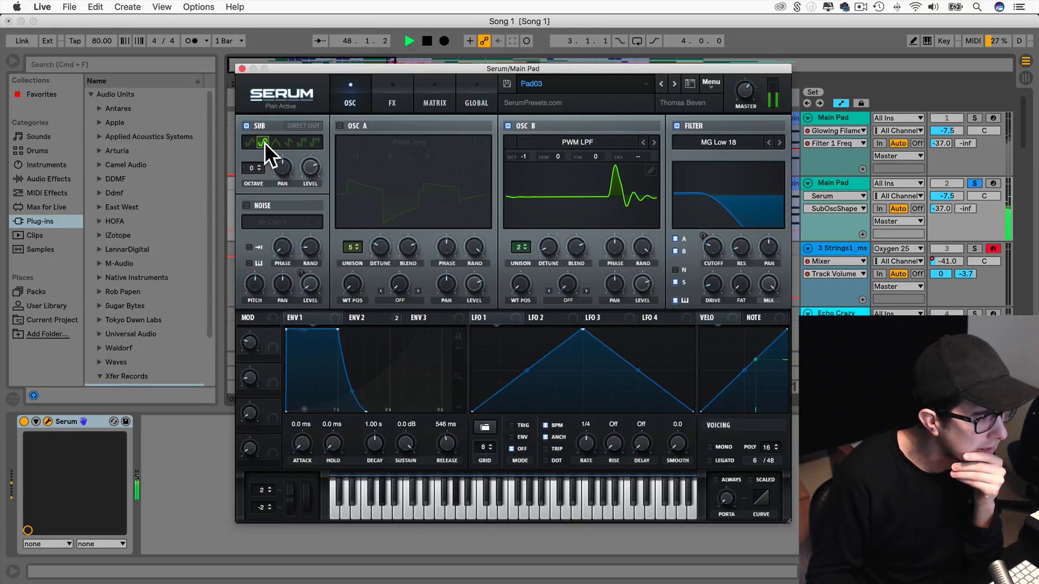
drag(303, 164, 310, 155)
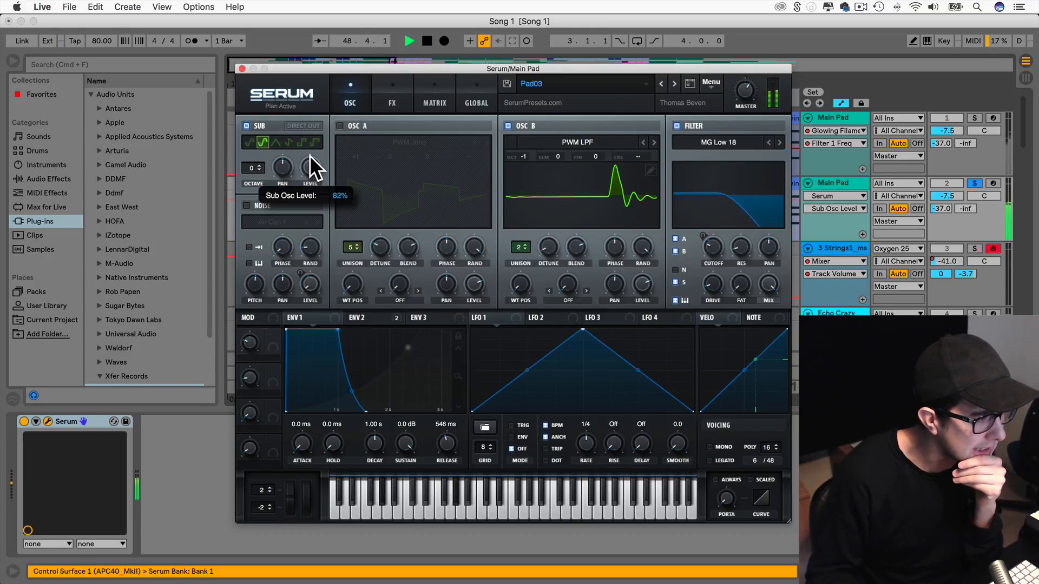
mouse_move(250, 166)
mouse_down()
mouse_move(255, 183)
mouse_move(254, 170)
mouse_up()
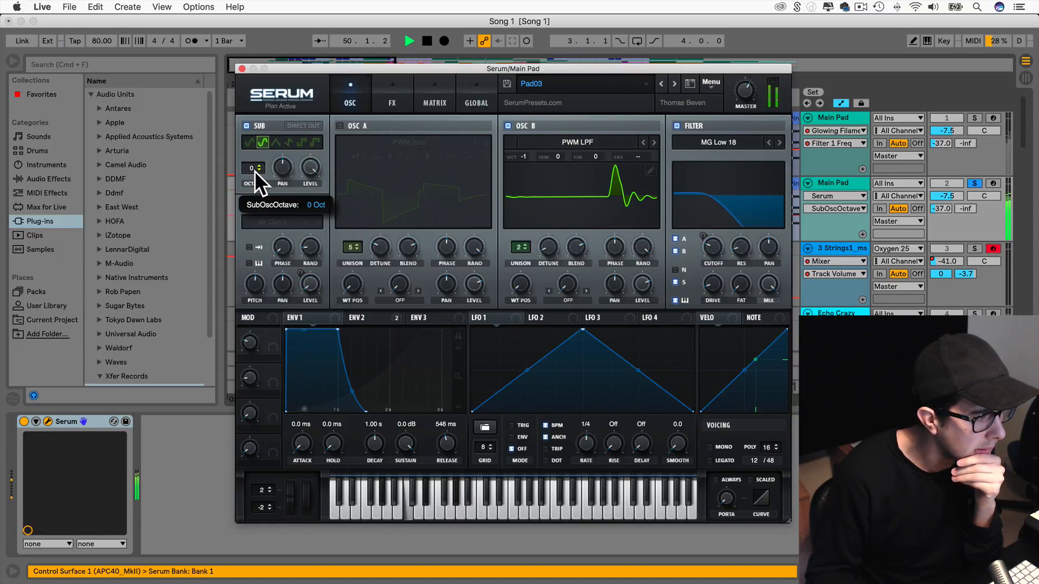
Audition the sub without oscillator B, re-enable oscillator B, and set its unison to 8 voices with a higher level.
click(508, 125)
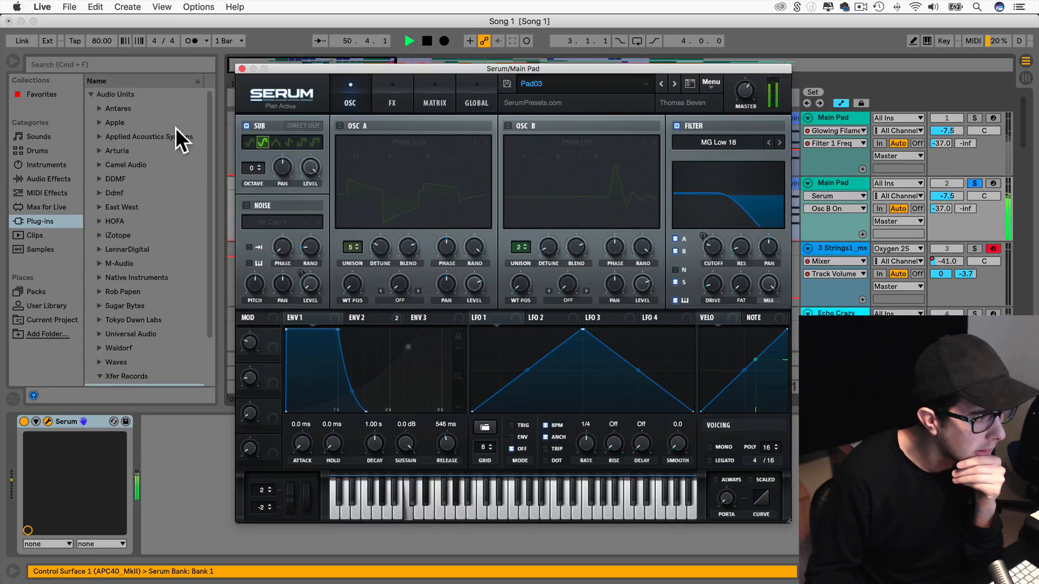
click(508, 125)
drag(523, 245, 516, 169)
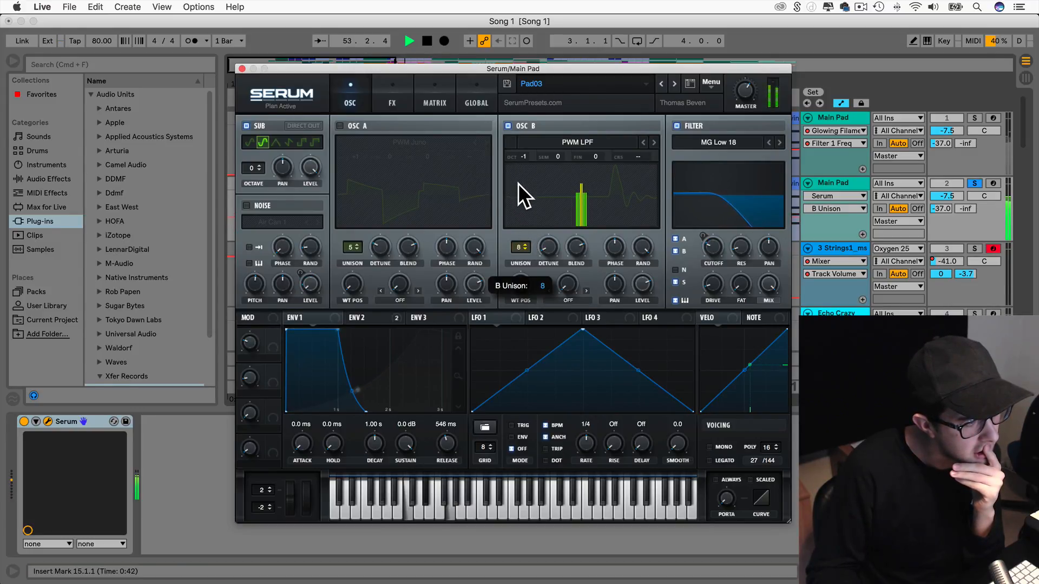
drag(642, 282, 638, 241)
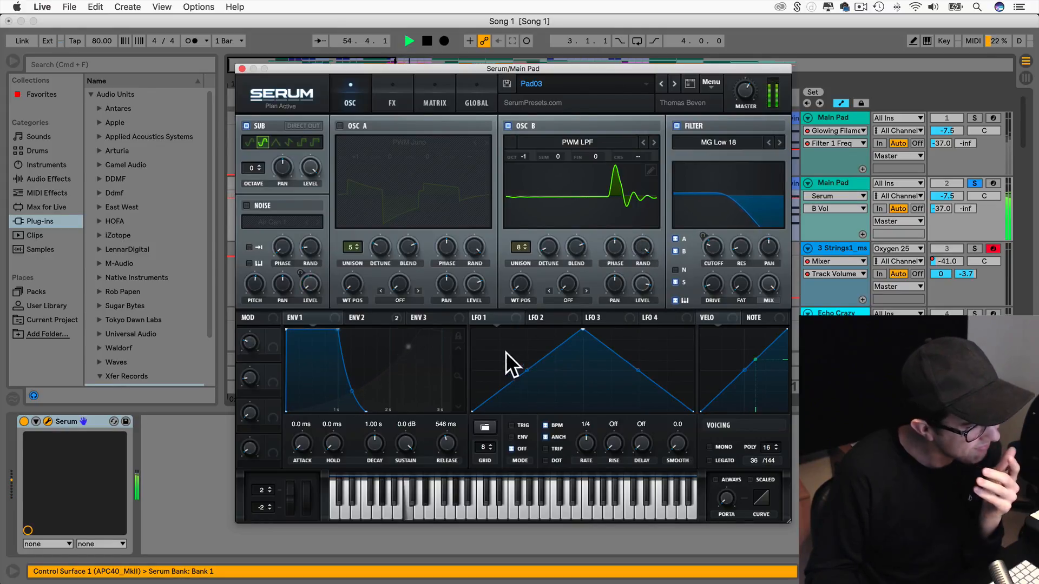
Modulate the sub oscillator level with LFO 1 at a 1/8 rate and adjust the filter cutoff.
drag(475, 318, 313, 168)
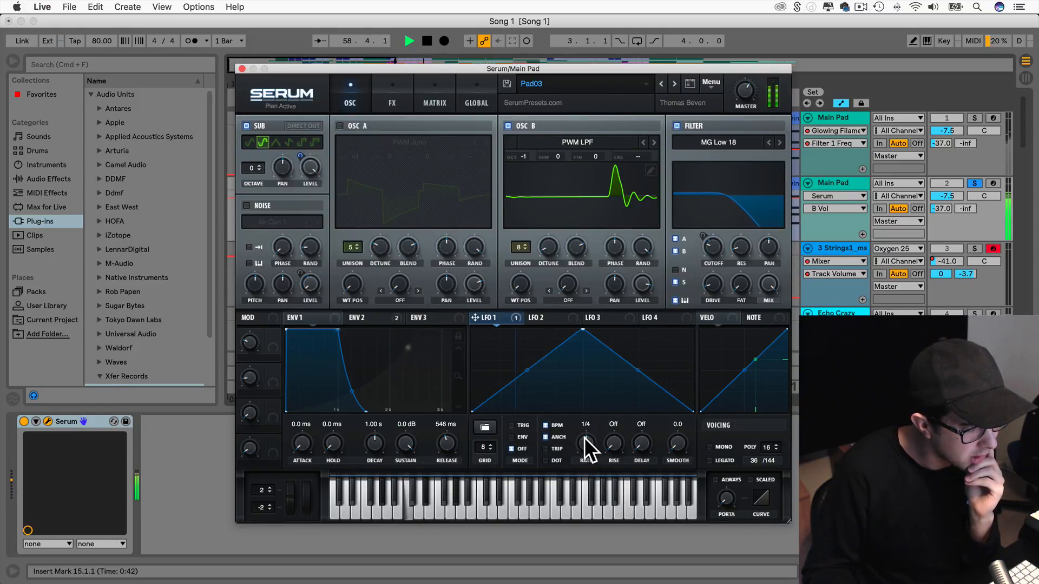
drag(584, 438, 583, 426)
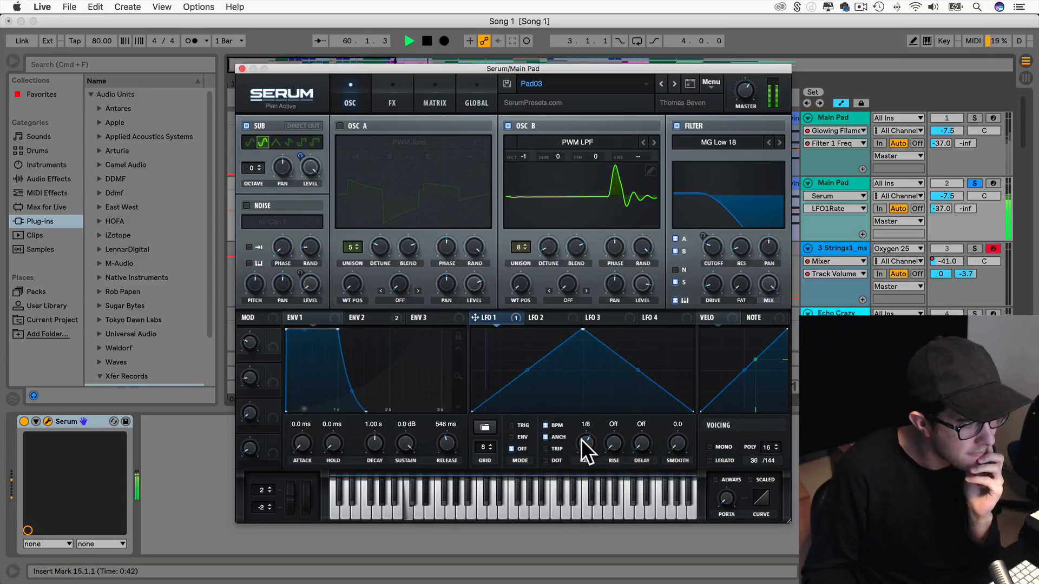
mouse_move(704, 243)
mouse_down()
mouse_move(709, 215)
mouse_move(712, 266)
mouse_move(706, 236)
mouse_up()
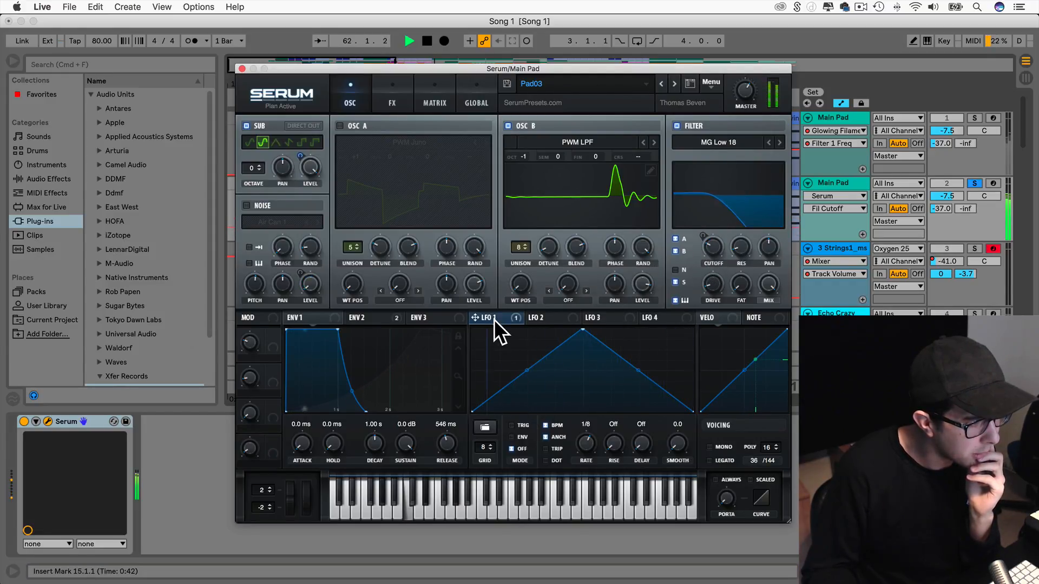
Move LFO 1's peak to the start of its cycle and check its modulation of the sub oscillator level.
drag(582, 329, 479, 322)
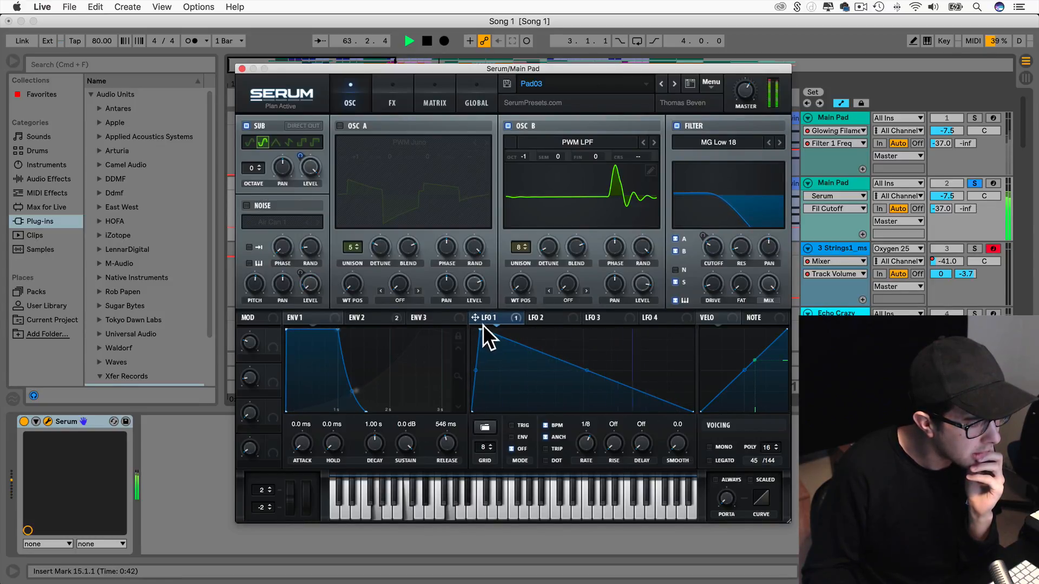
mouse_move(248, 341)
mouse_down()
mouse_move(252, 319)
mouse_move(251, 337)
mouse_up()
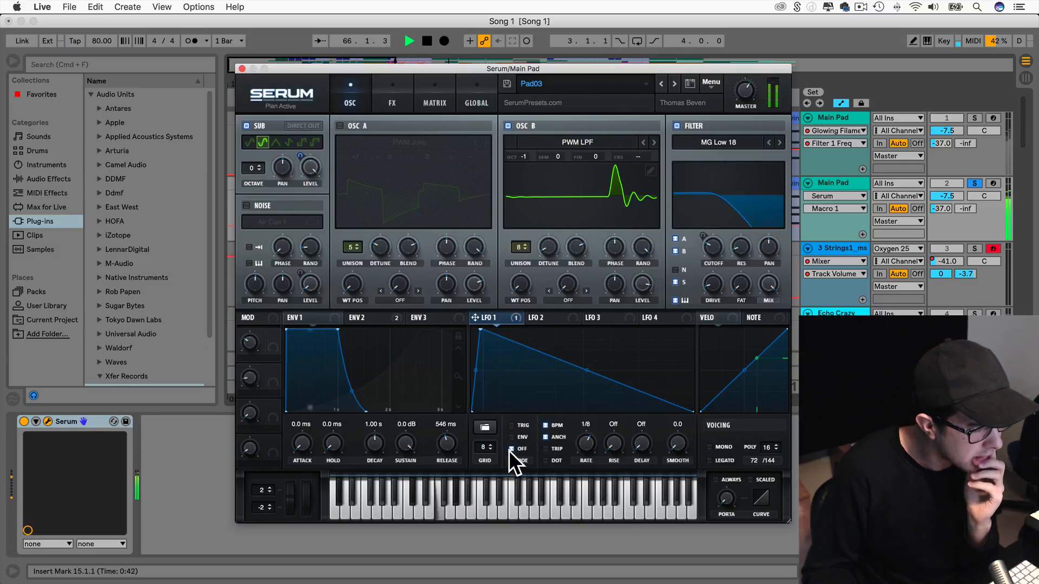
drag(474, 317, 301, 161)
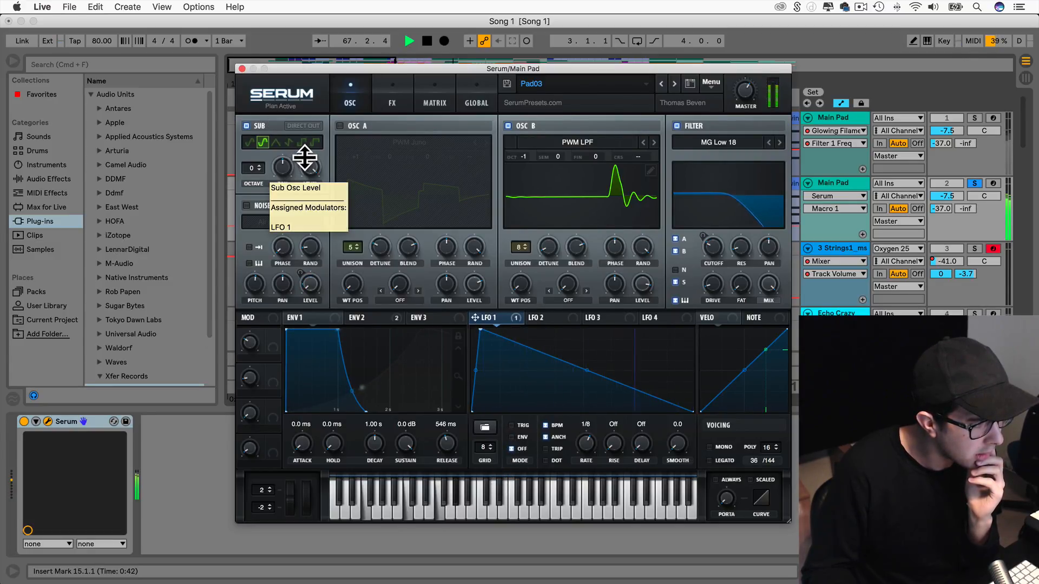
right_click(302, 156)
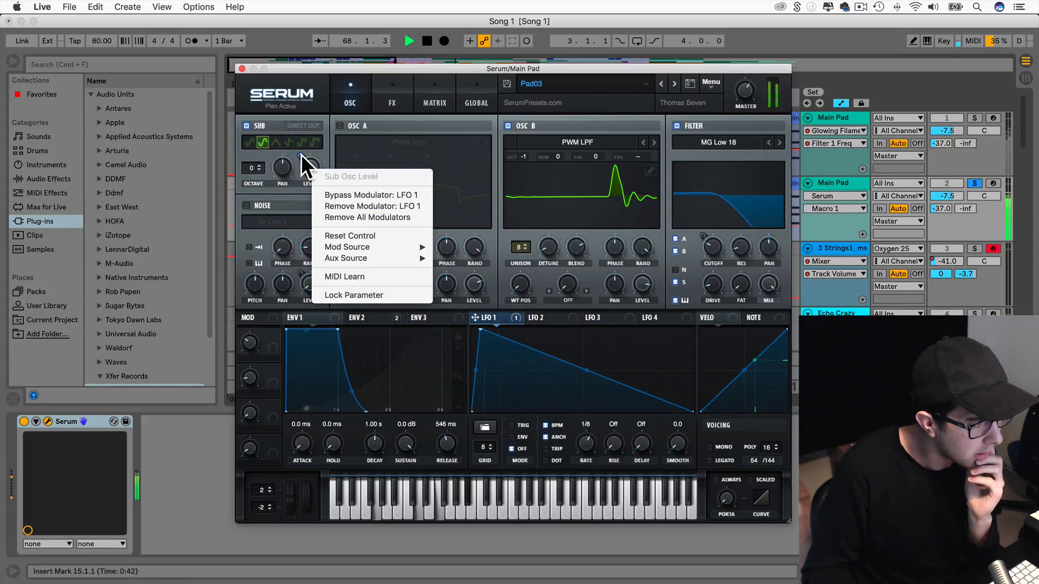
click(309, 156)
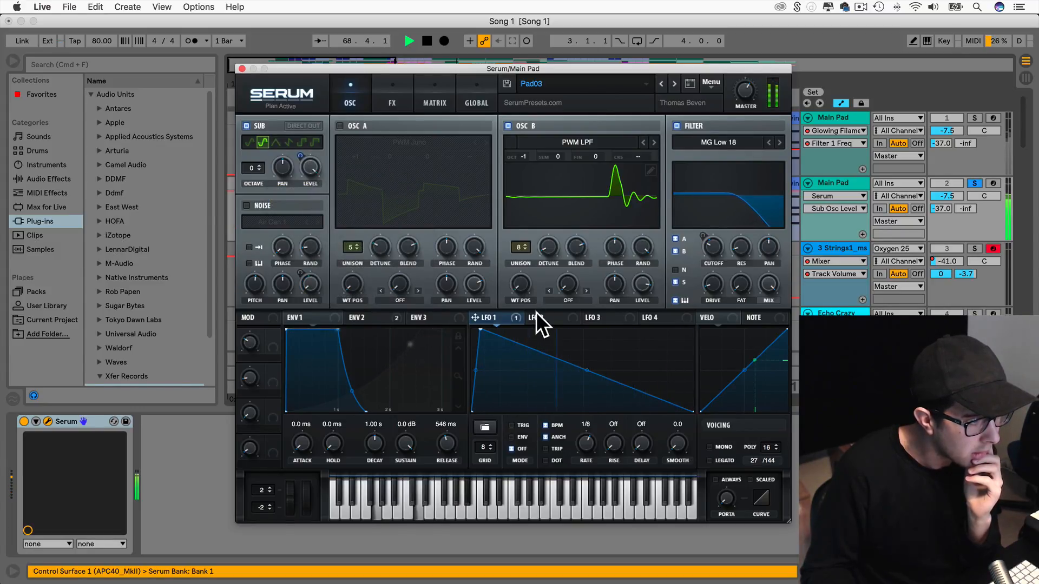
Try modulating the filter cutoff with LFO 1, and remove all modulators from the cutoff.
drag(514, 317, 713, 251)
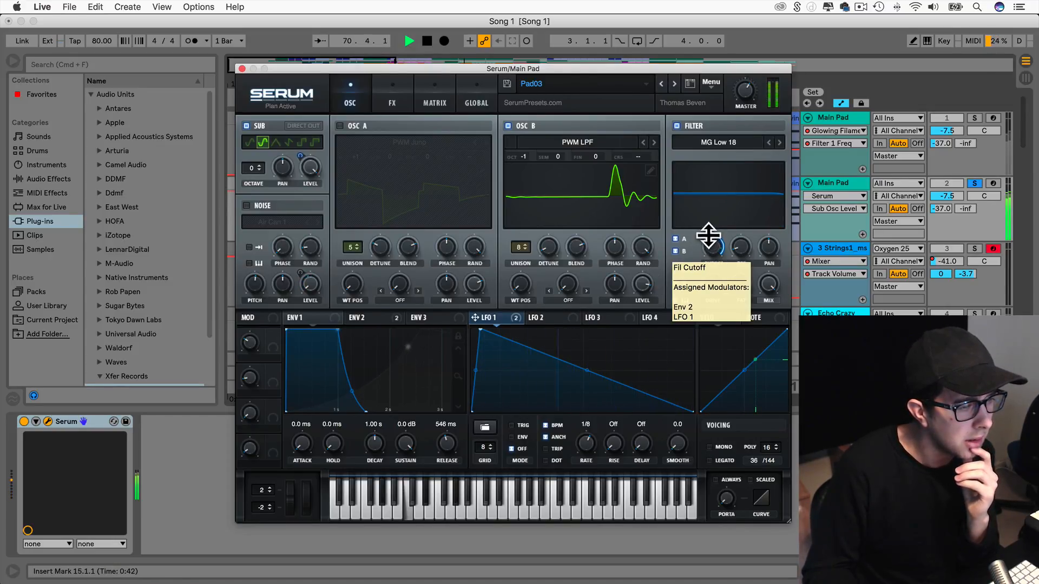
drag(706, 238, 706, 237)
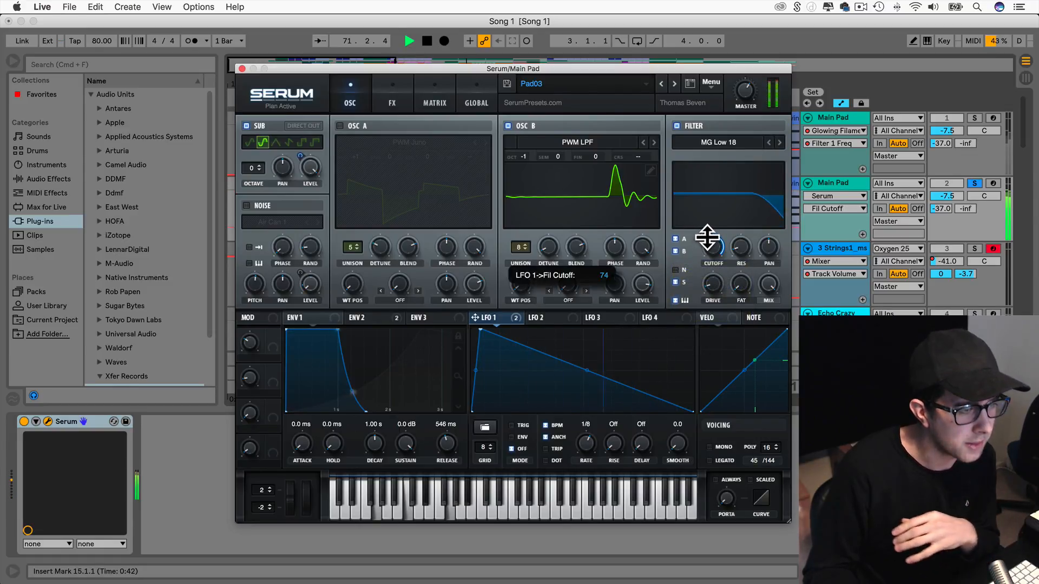
right_click(708, 239)
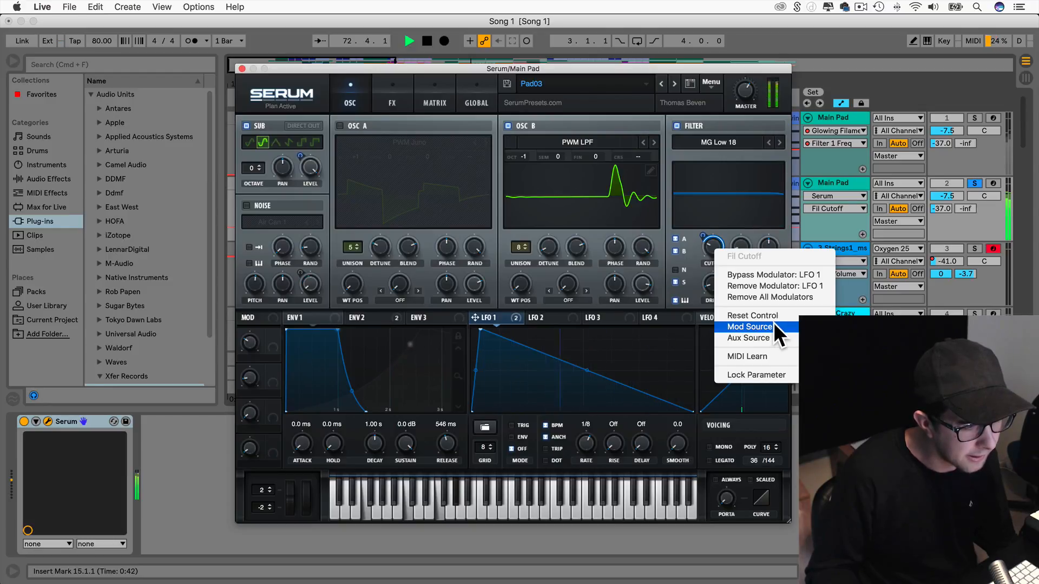
click(776, 297)
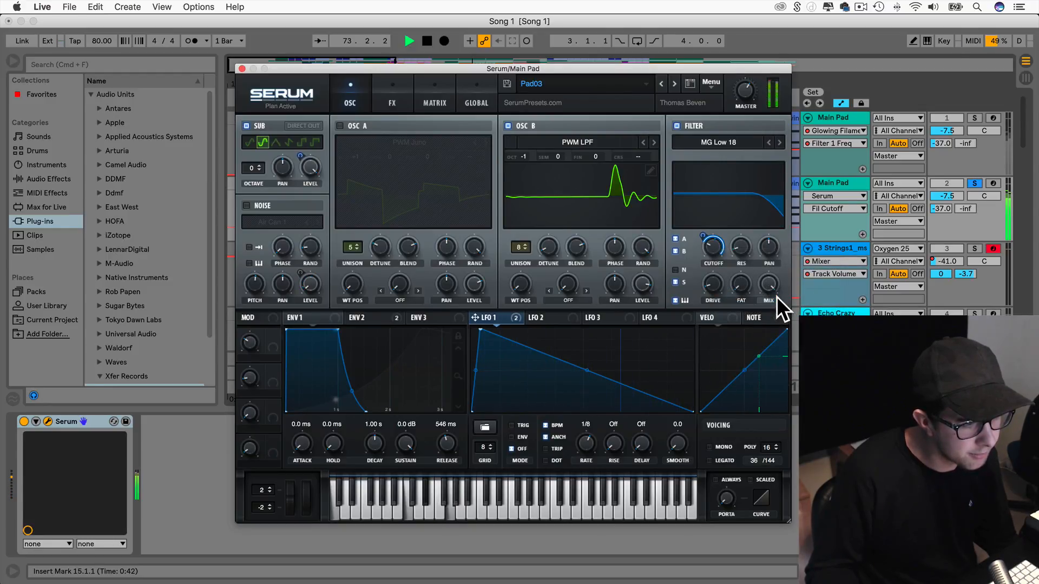
Readjust the sub oscillator level and its modulation, and move LFO 1's peak back to the middle.
drag(311, 172, 314, 198)
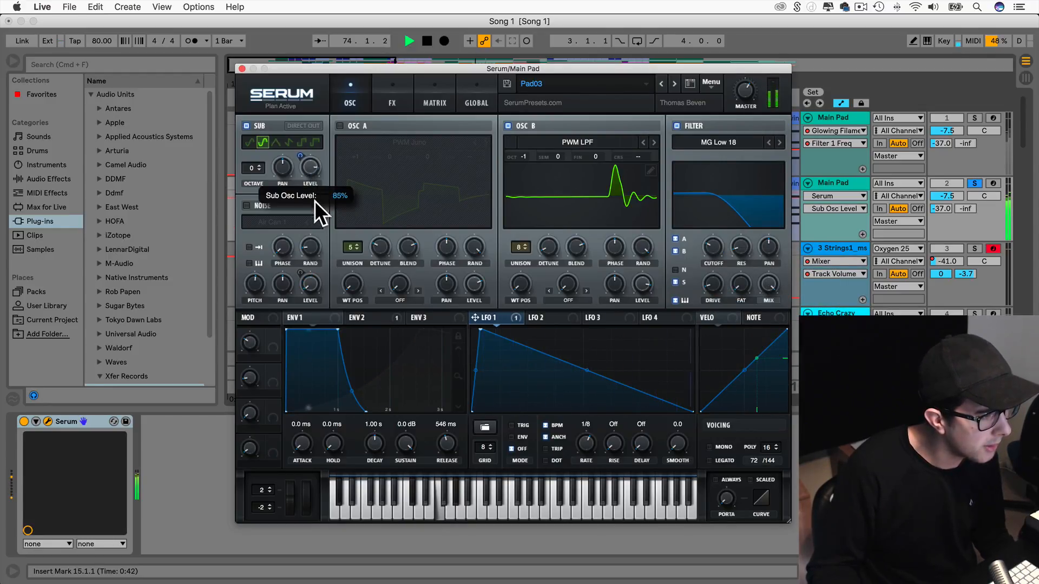
drag(304, 148, 295, 49)
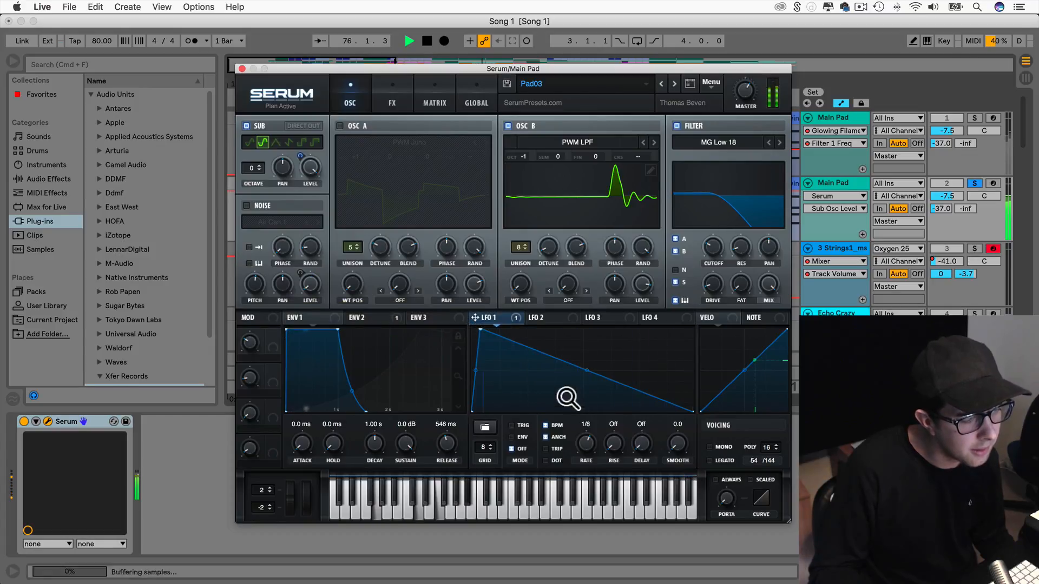
drag(477, 330, 585, 303)
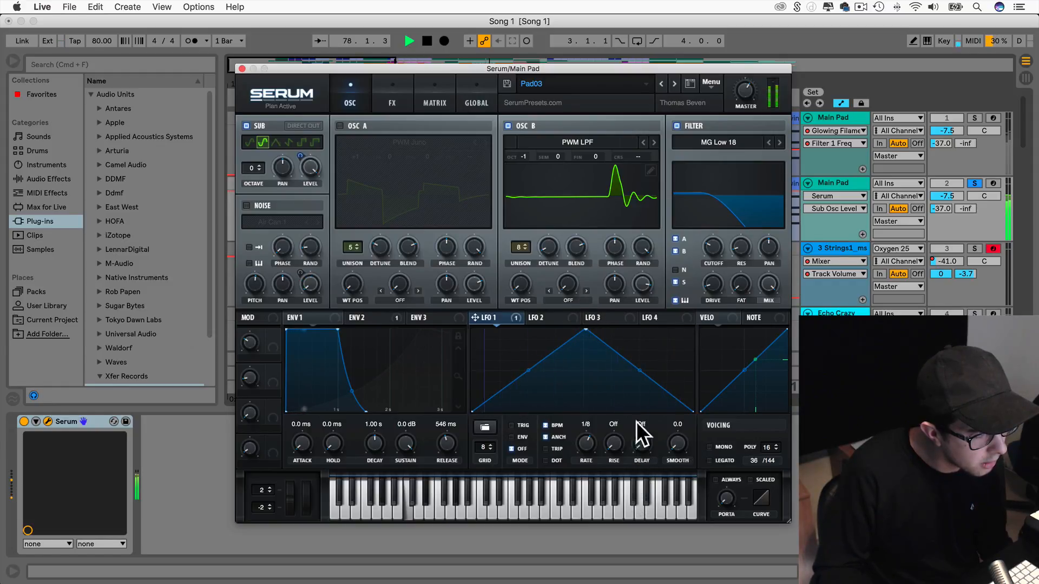
Adjust the filter drive and oscillator B's unison detune and random phase.
drag(709, 285, 736, 253)
click(708, 281)
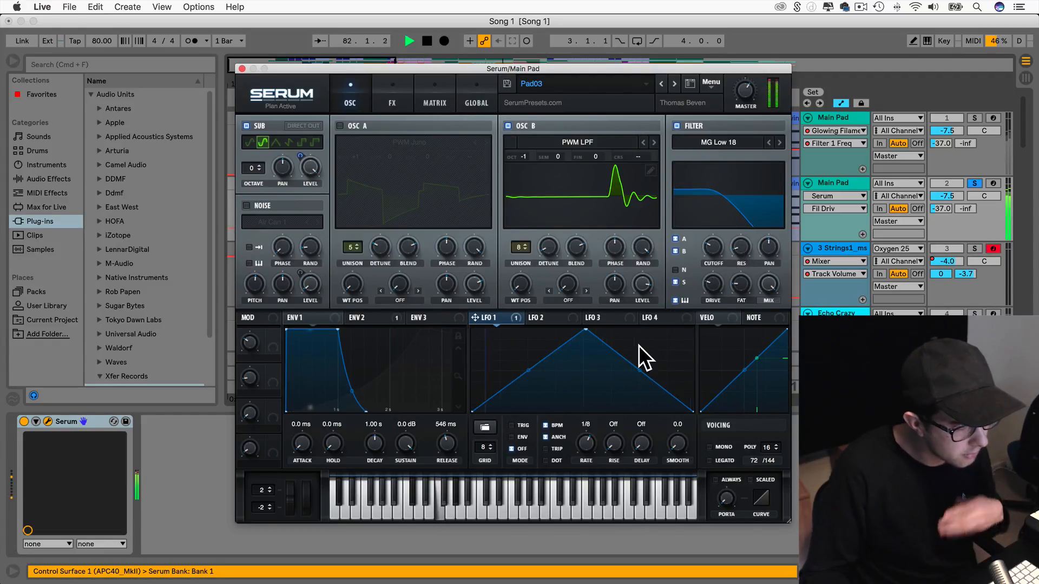
mouse_move(550, 251)
mouse_down()
mouse_move(537, 105)
mouse_move(556, 251)
mouse_move(547, 255)
mouse_up()
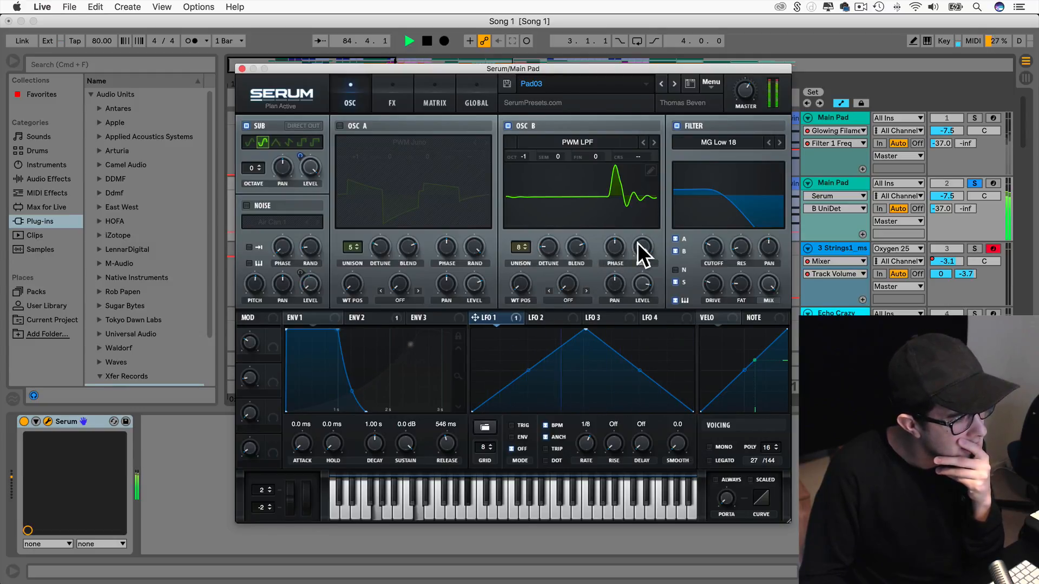
drag(641, 244, 631, 193)
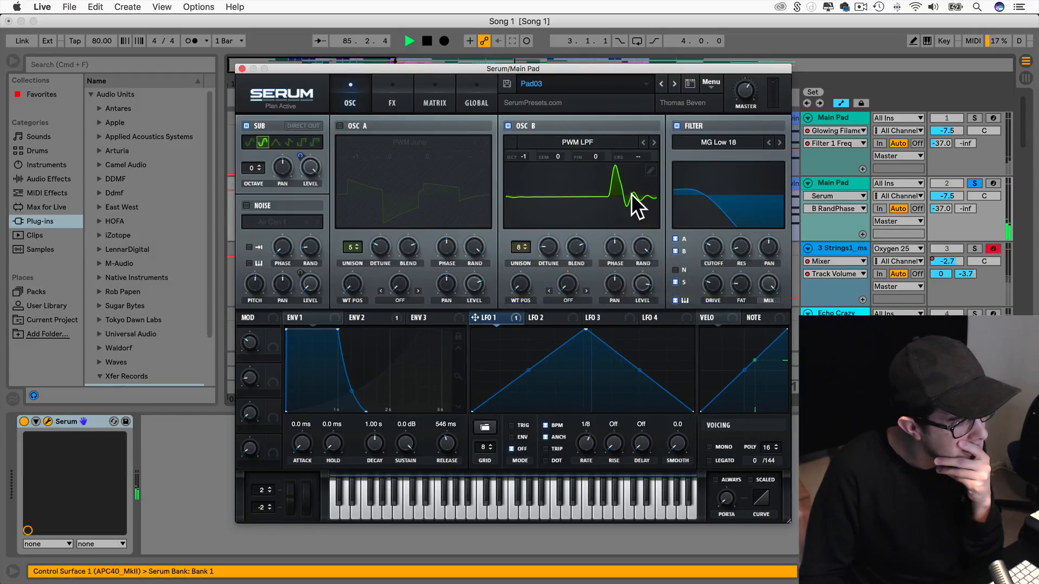
Move the Serum window down to uncover the arrangement, play from bar 33, and reselect the duplicated Main Pad track.
drag(540, 75, 538, 341)
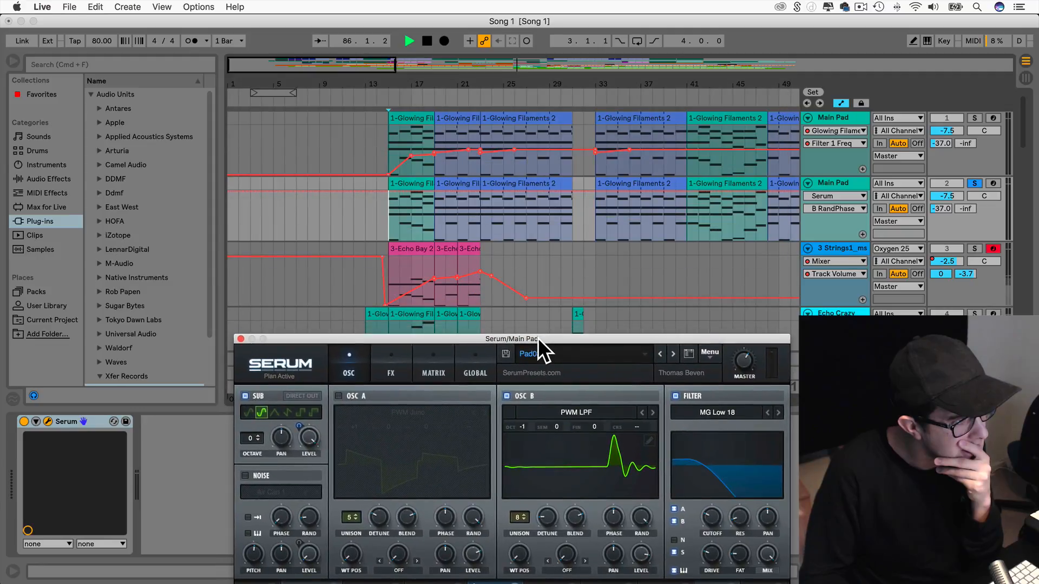
click(595, 127)
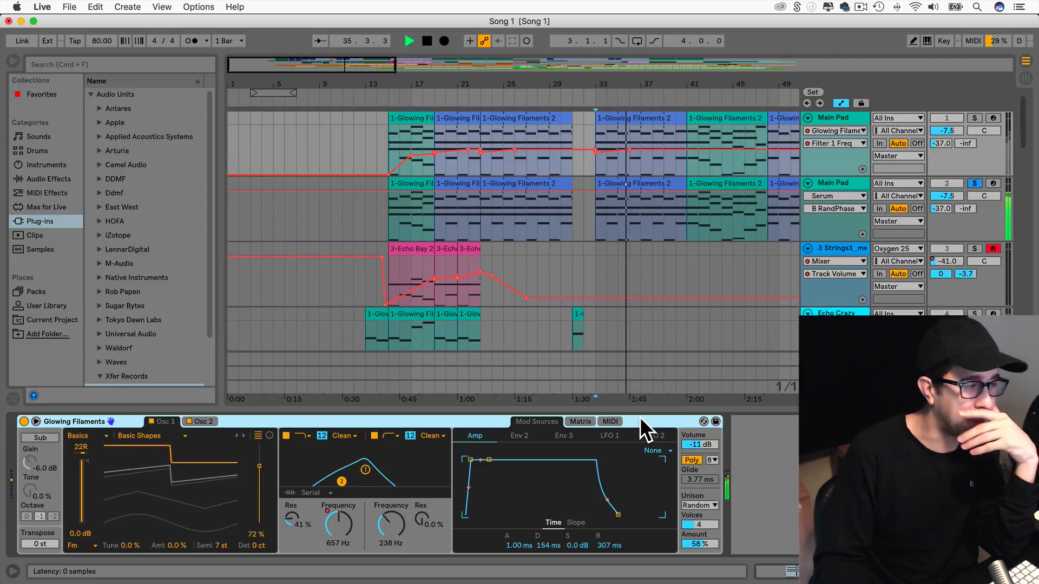
click(842, 183)
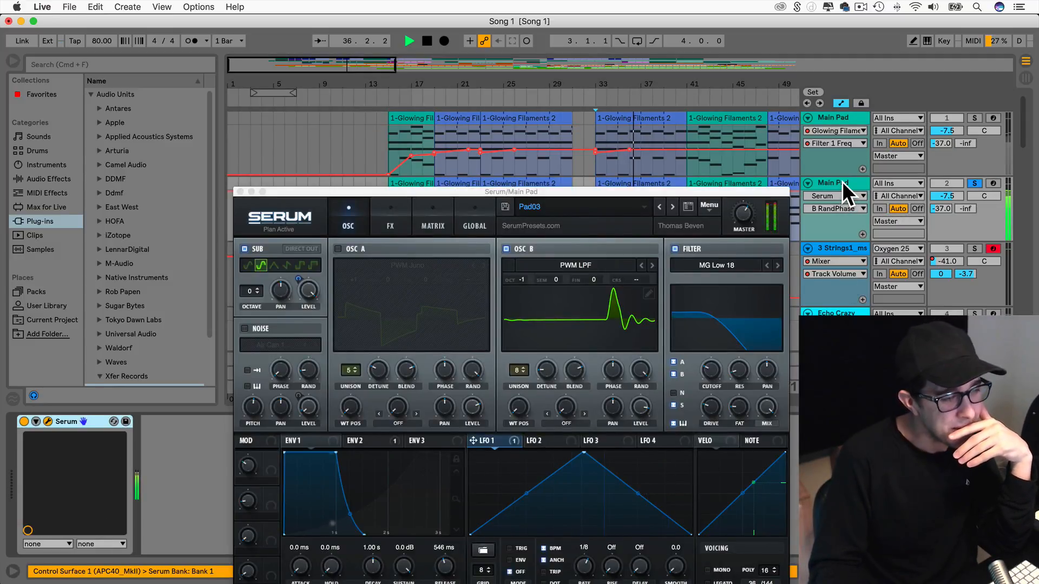
Try switching on Serum's noise oscillator and lengthening envelope 1's attack to 367 ms on the duplicated Main Pad.
drag(524, 189, 531, 73)
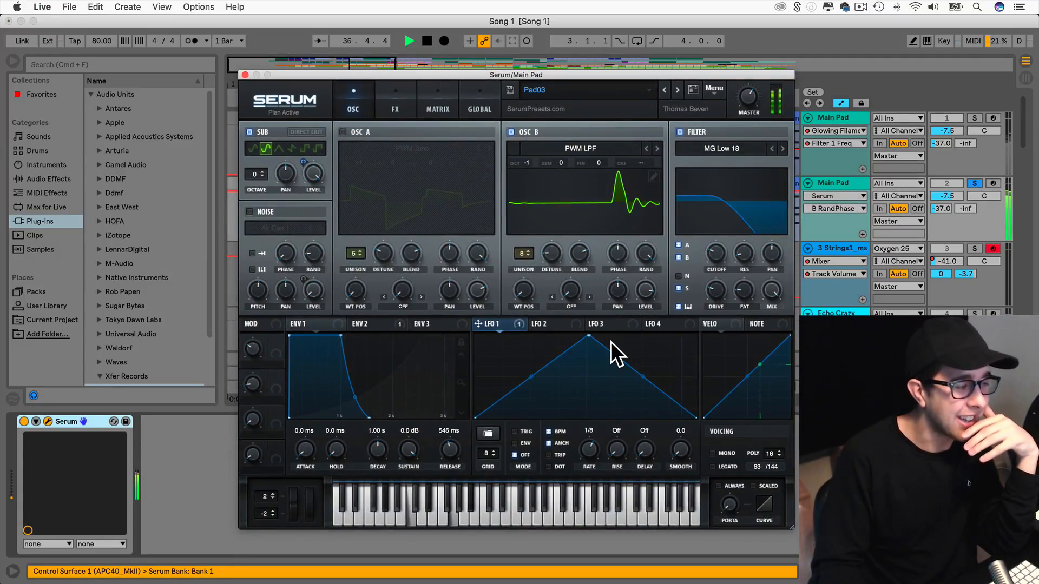
click(249, 212)
click(248, 212)
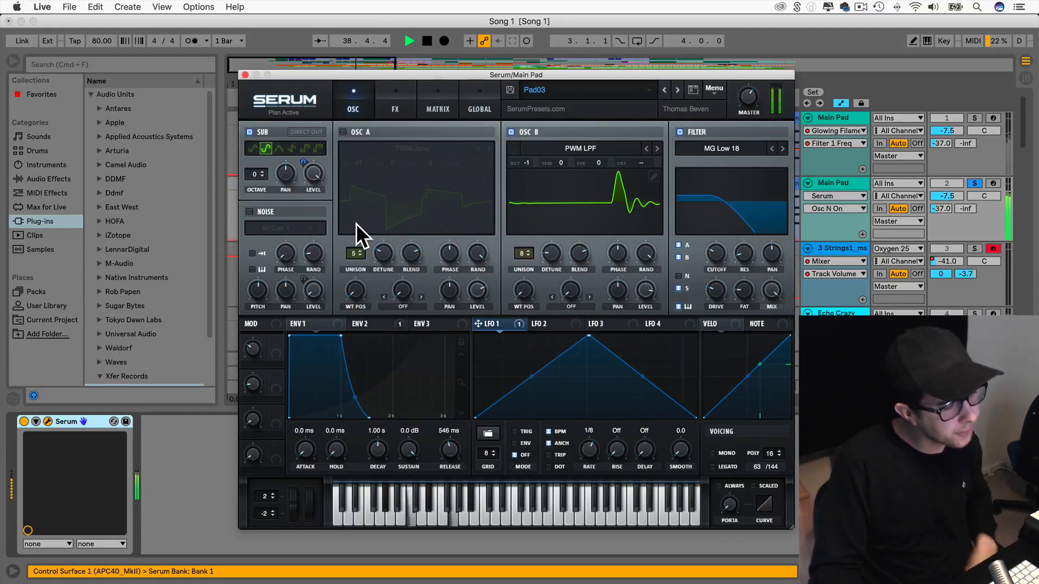
drag(289, 336, 339, 335)
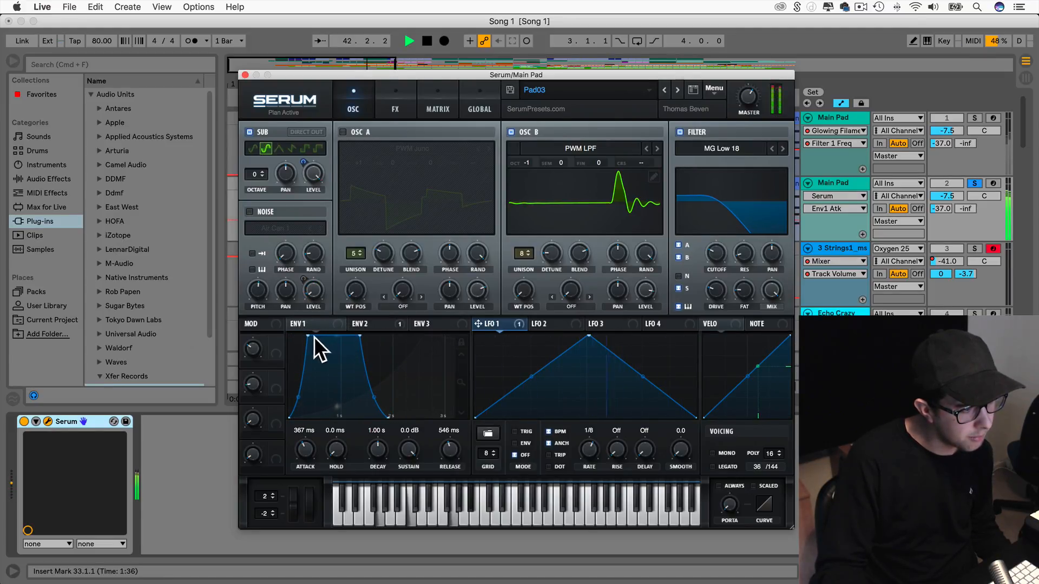
drag(308, 337, 227, 319)
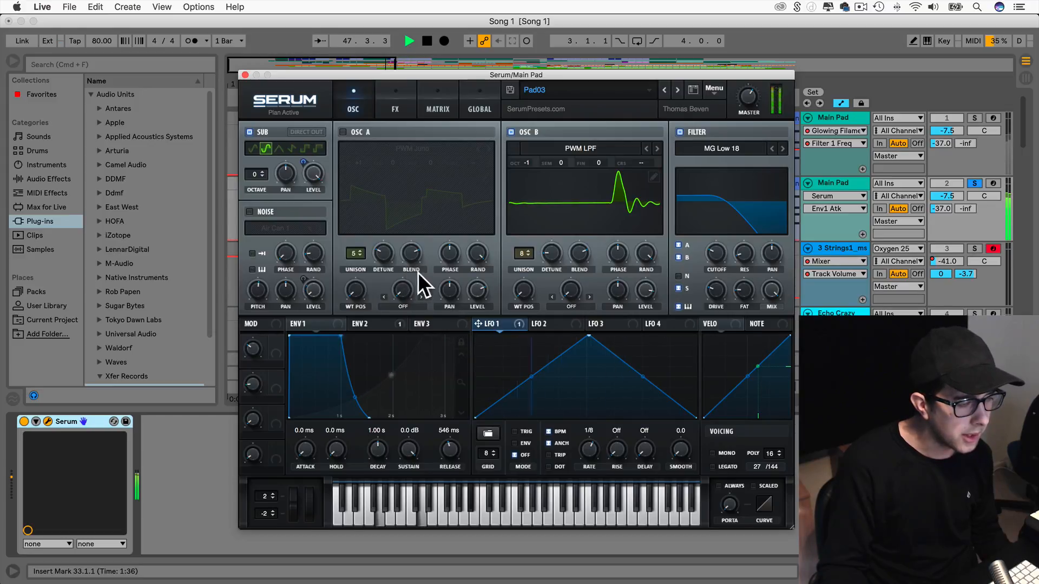
Adjust Serum's filter drive and close the plug-in window, replaying the arrangement from bar 33.
click(710, 293)
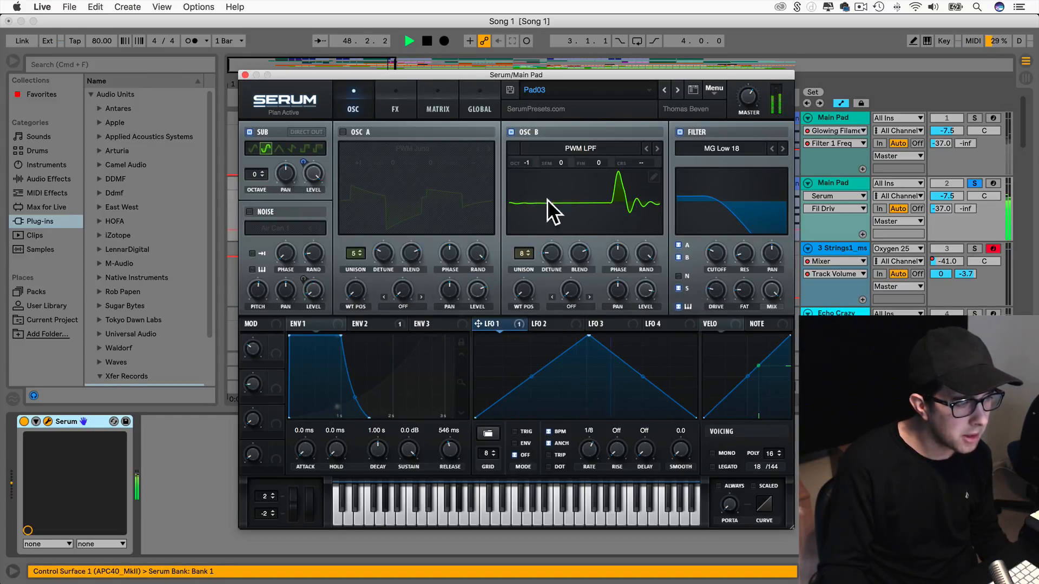
click(245, 74)
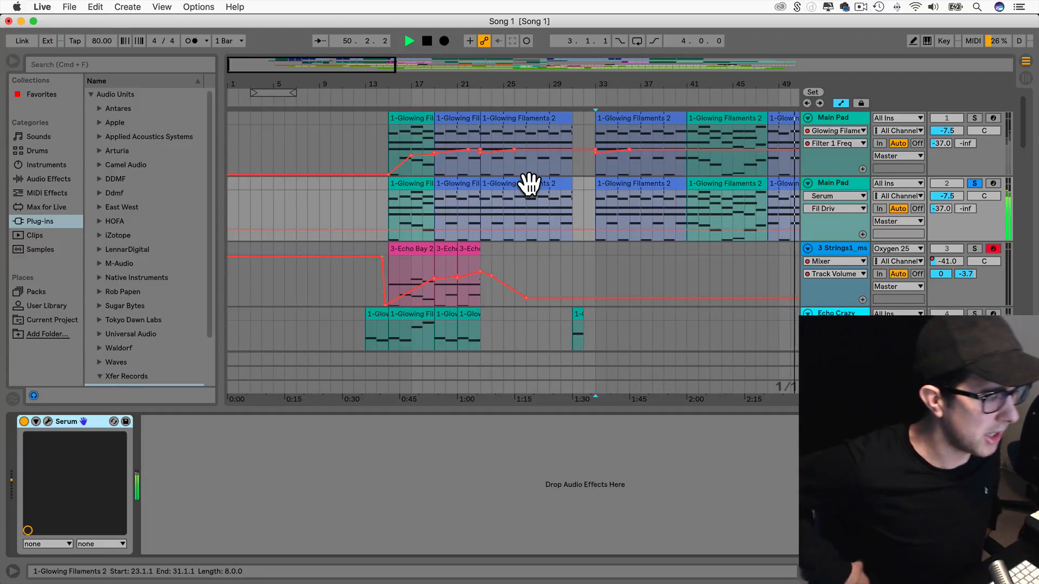
click(592, 202)
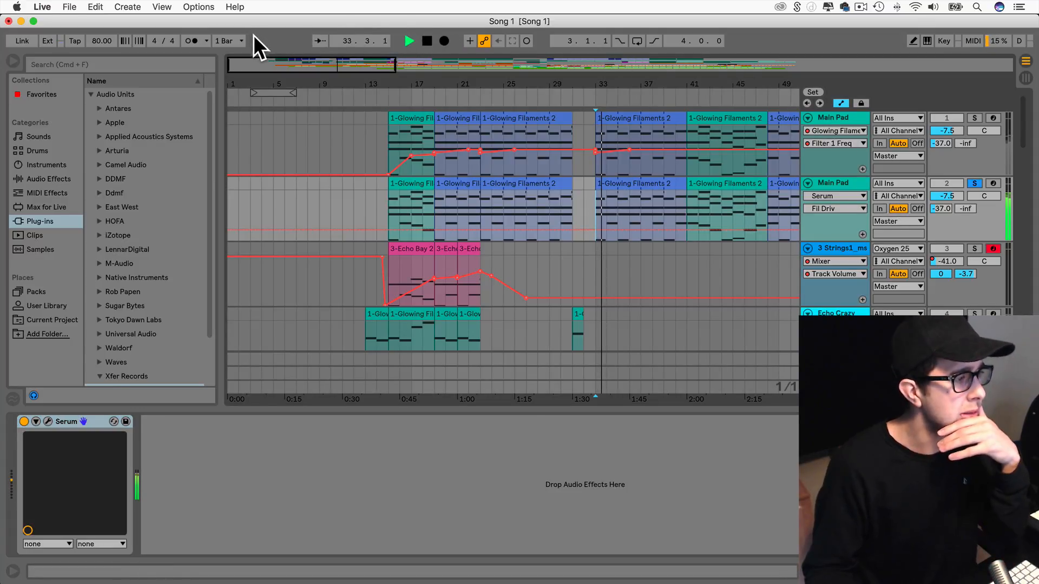
Insert a new return track and load the Overdrive audio effect onto it.
click(131, 7)
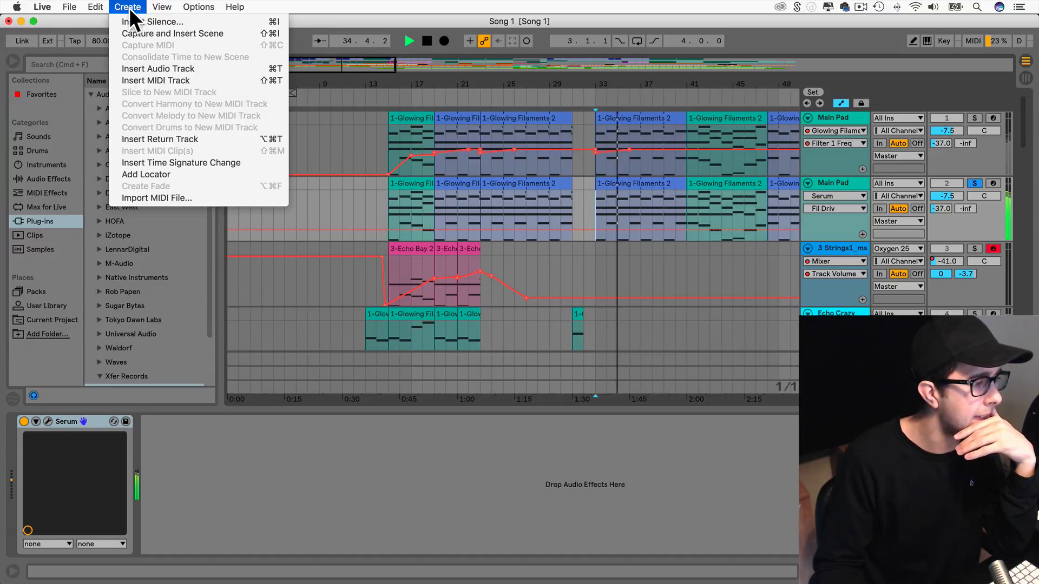
click(158, 138)
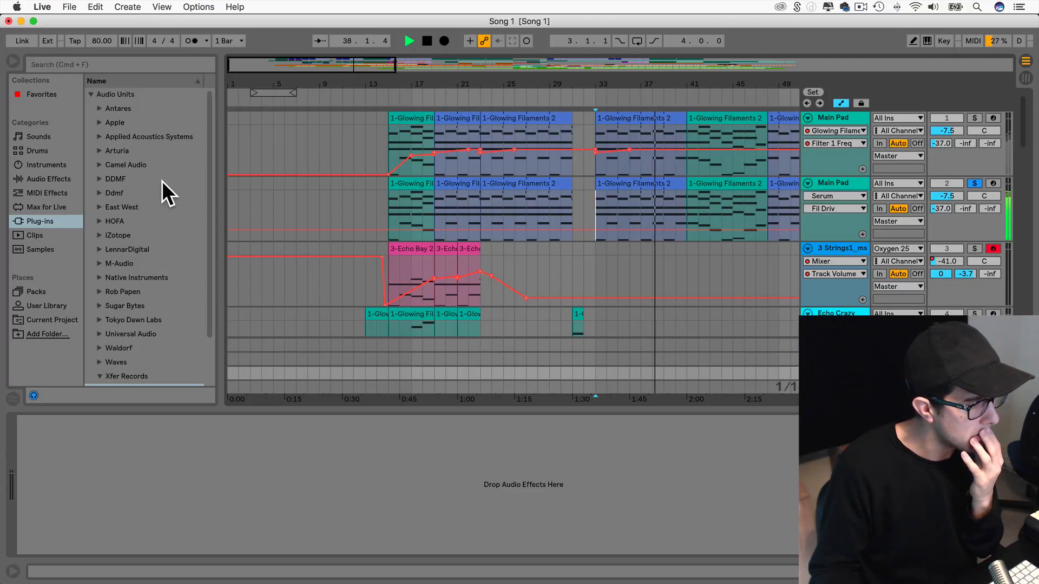
click(53, 181)
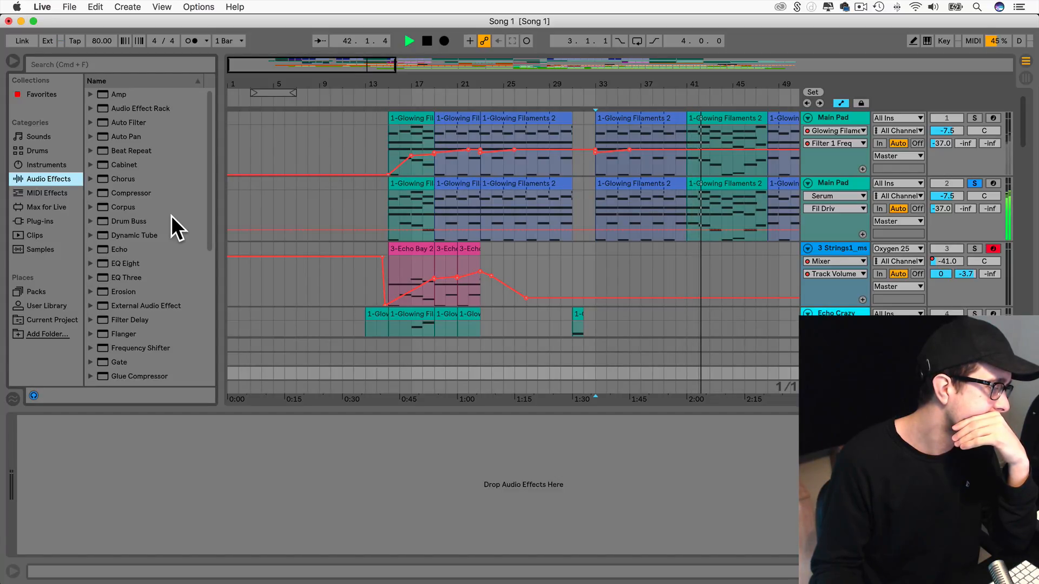
scroll(171, 215, down, 5)
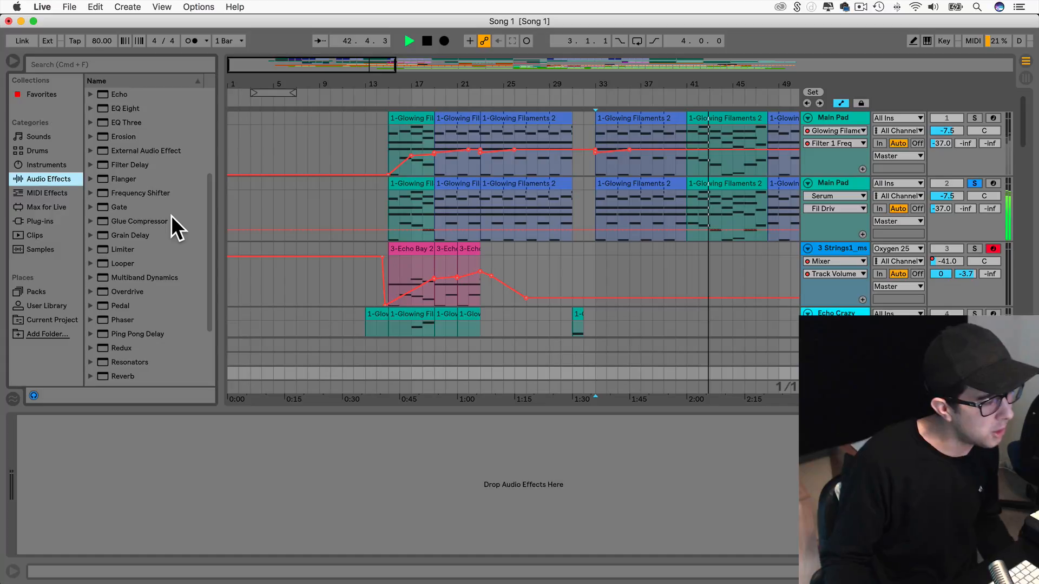
click(123, 292)
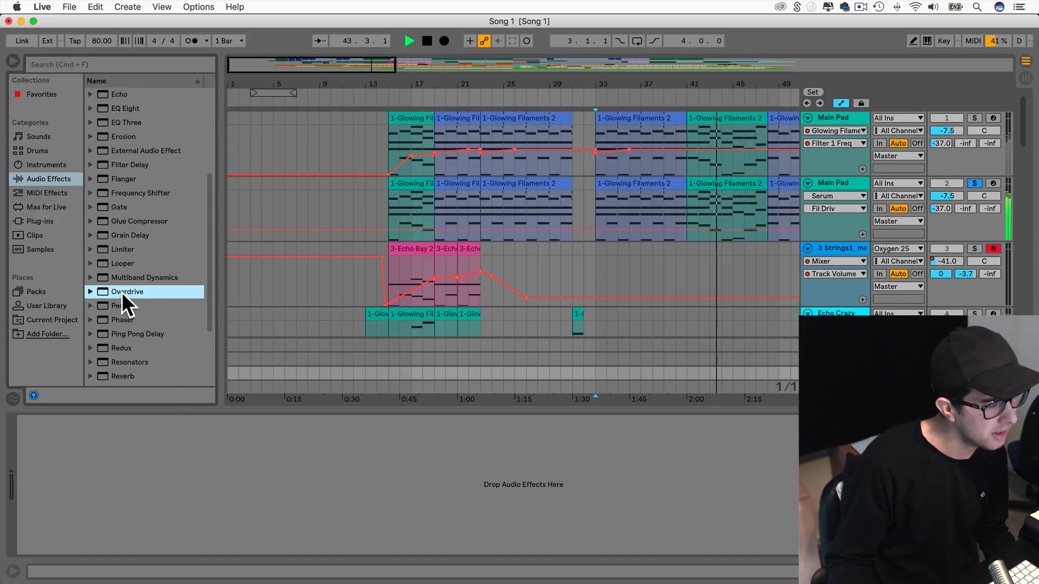
drag(115, 291, 148, 531)
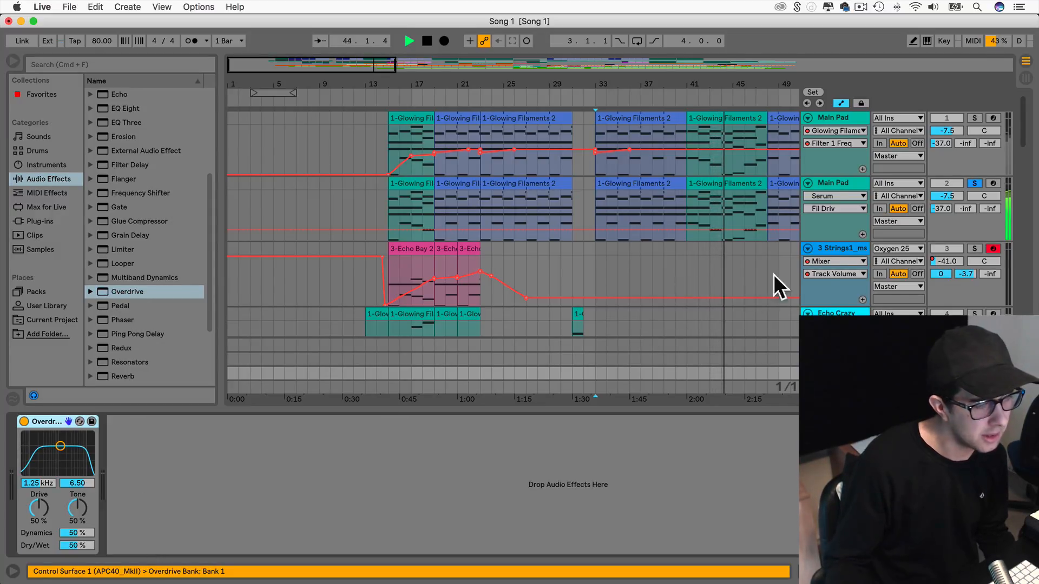
Send the duplicated Main Pad to the Overdrive return at -14.7, and set Overdrive's drive to 62% and tone to 52%.
drag(990, 208, 990, 198)
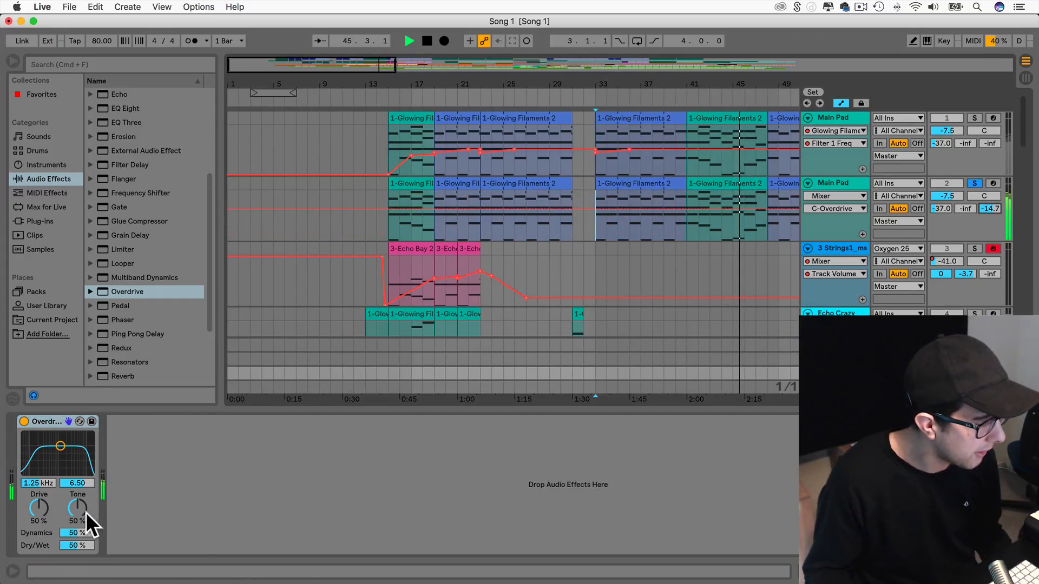
drag(38, 507, 41, 541)
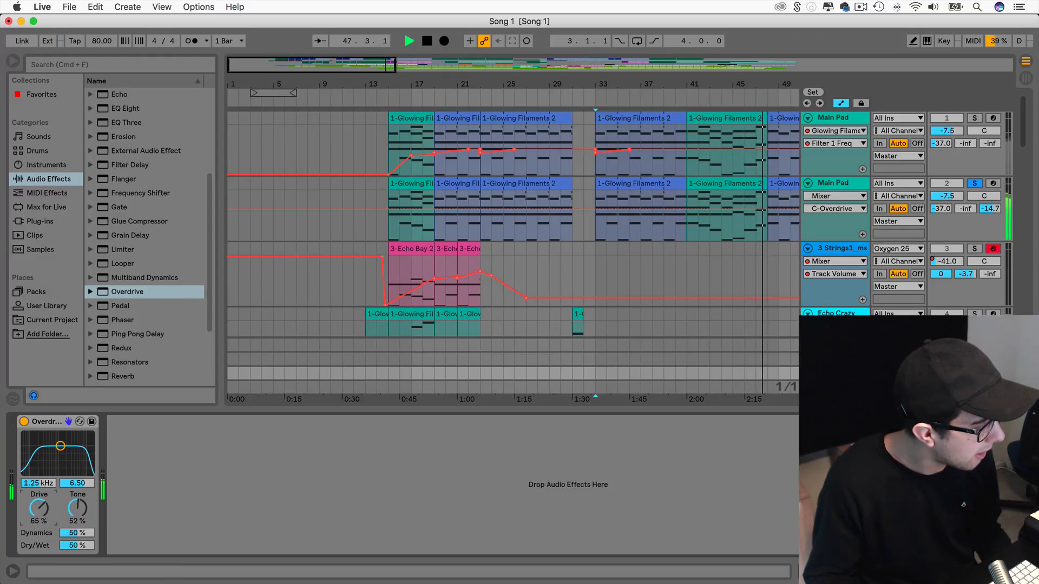
scroll(162, 163, up, 5)
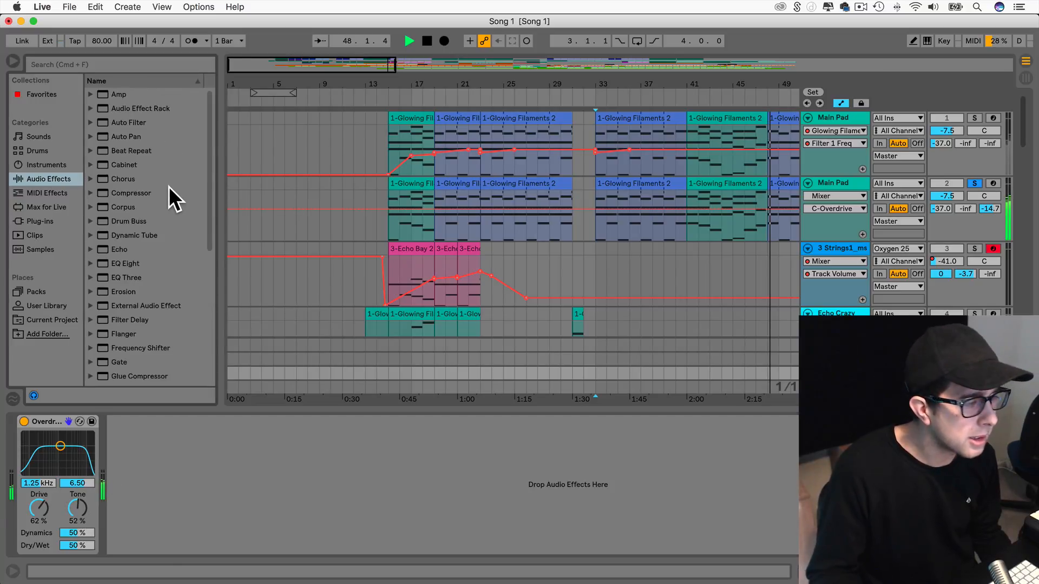
Add the Amp effect after Serum on the duplicated Main Pad and play it with Serum switched off and on.
click(595, 197)
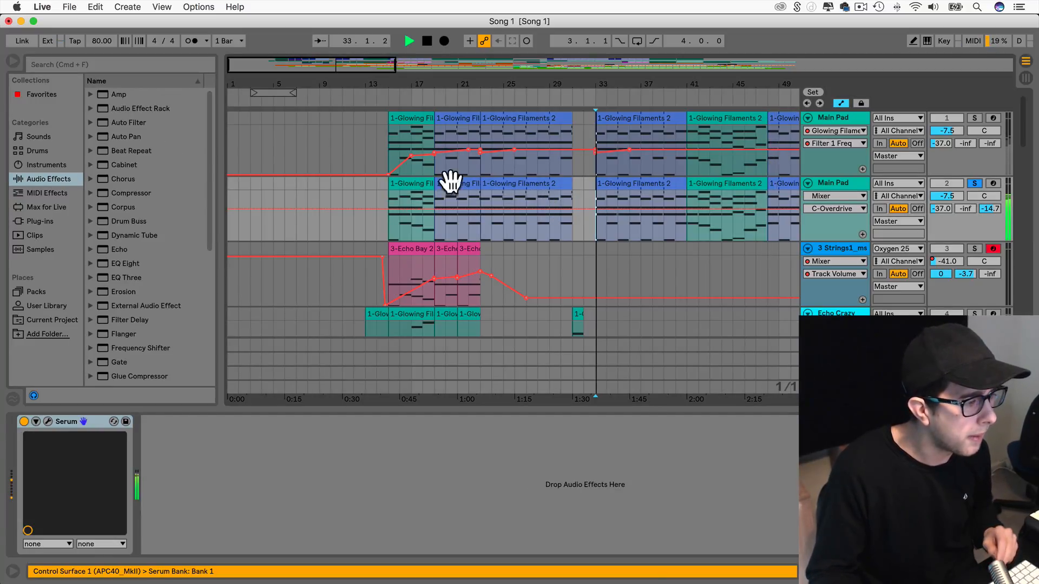
drag(112, 96, 237, 446)
click(24, 422)
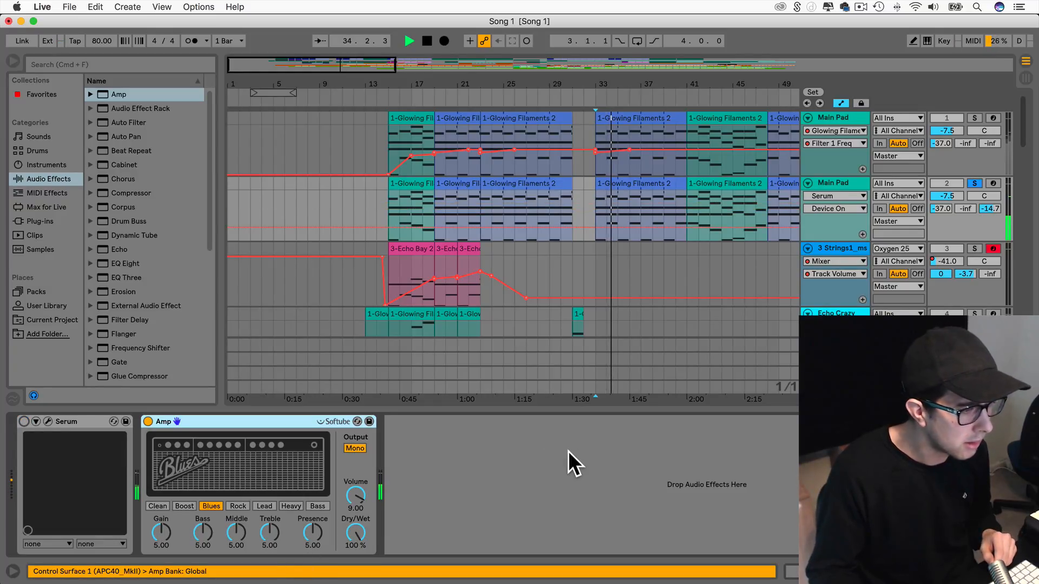
key(space)
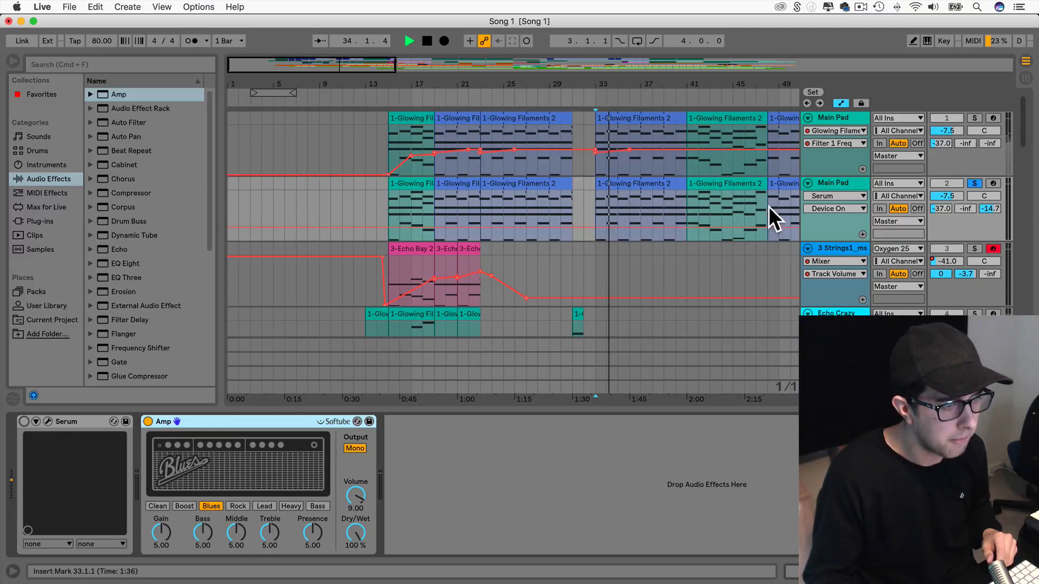
key(space)
click(22, 421)
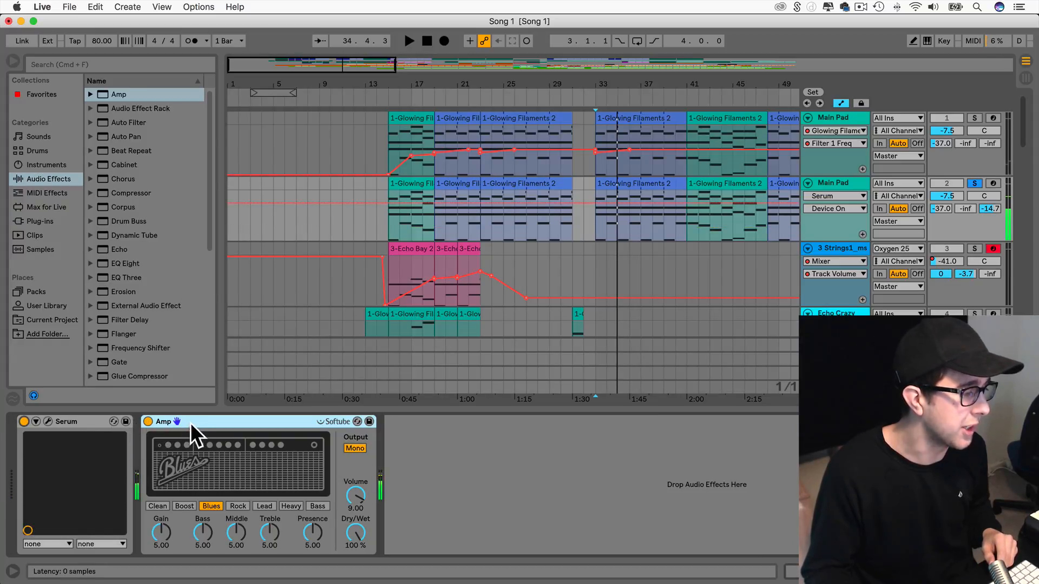
Move the Amp from the duplicated Main Pad to the return track after Overdrive, and play from bar 33.
drag(764, 333, 833, 374)
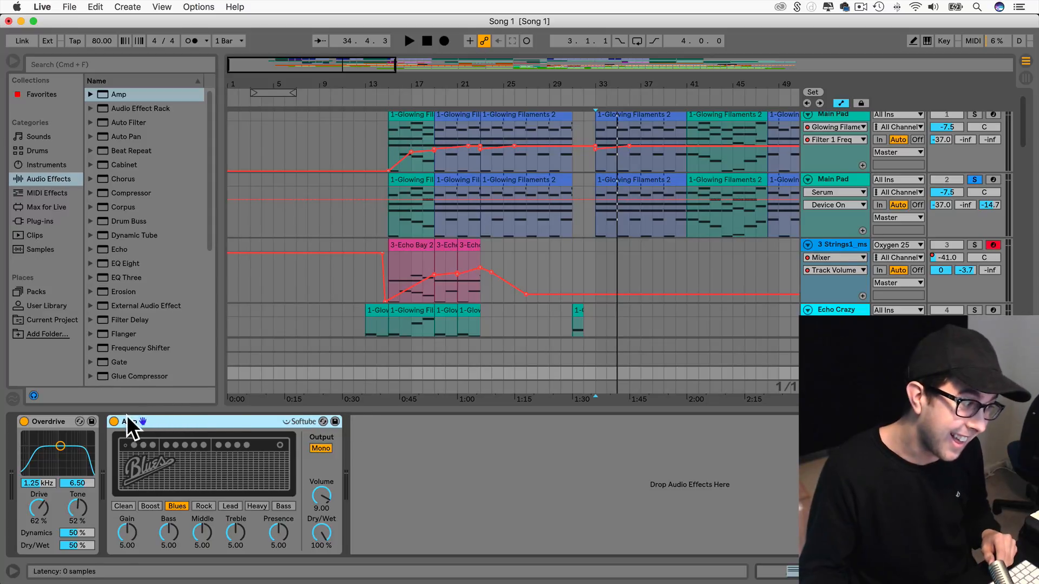
click(835, 178)
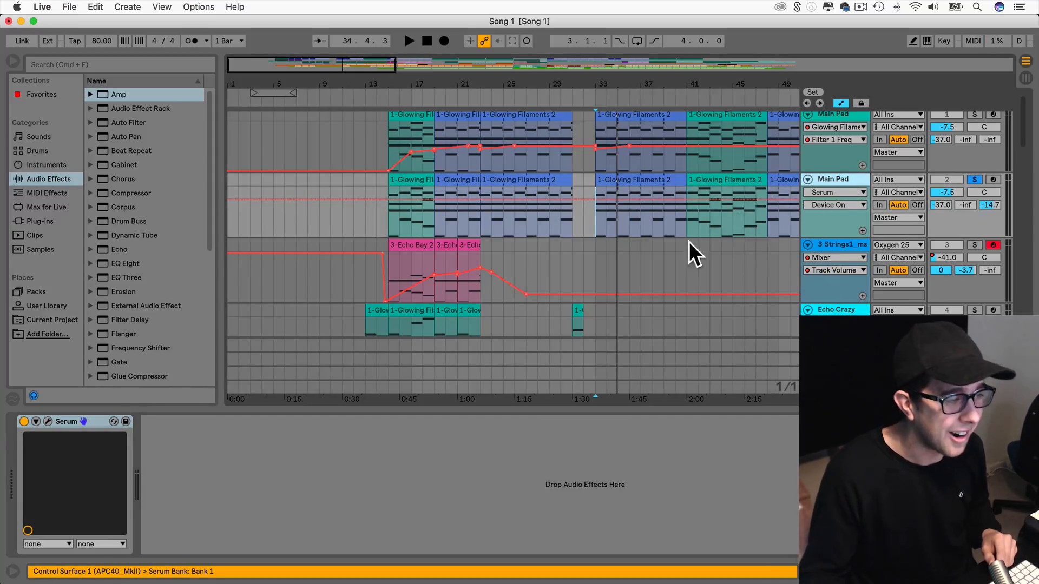
key(space)
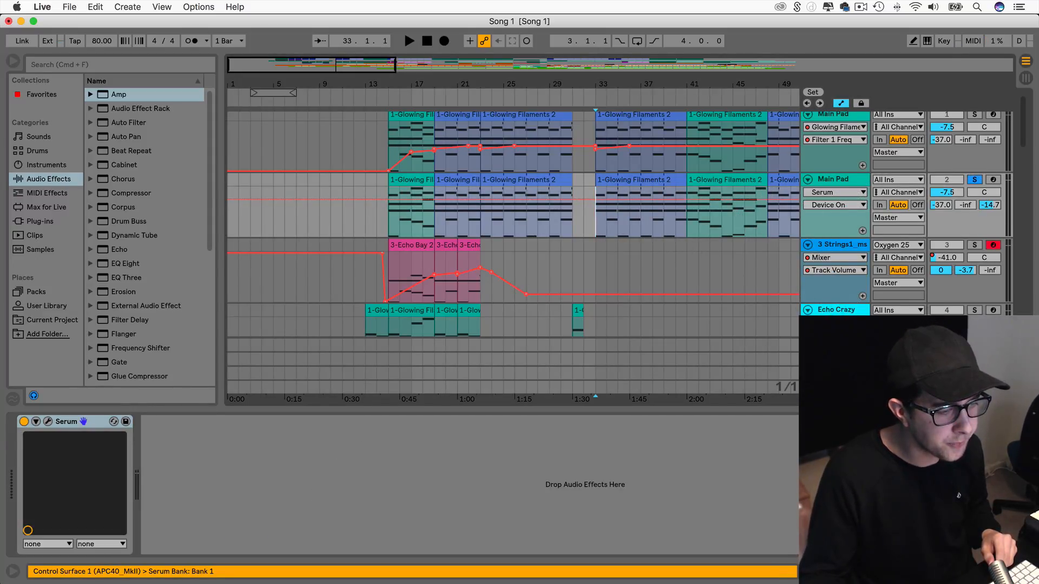
click(836, 373)
key(space)
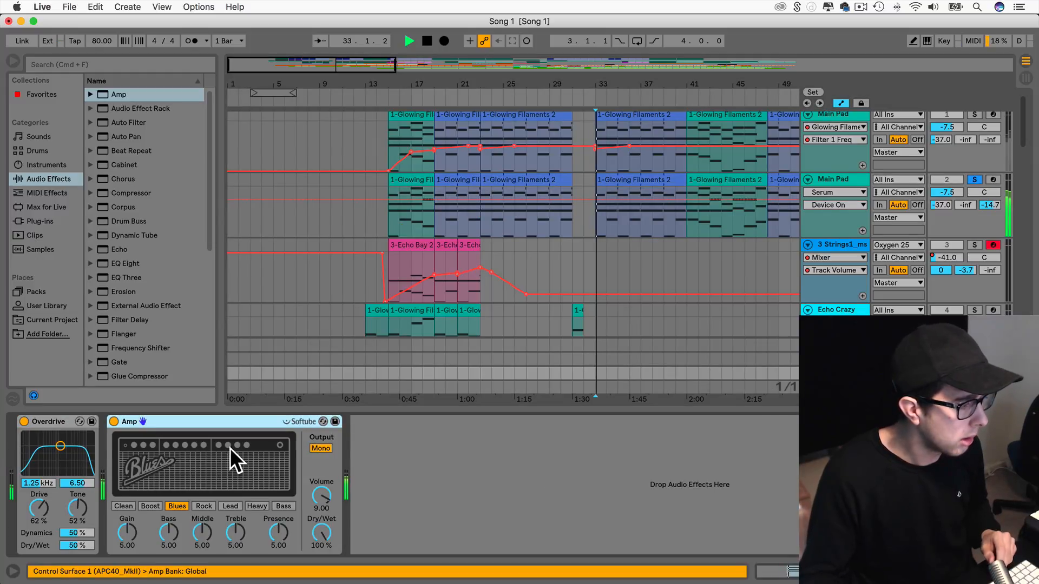
Bypass Overdrive, raise the pad's send C to -13.0, and set Amp to gain 6.90, treble 6.51, presence 7.70 and dry/wet 55.6%.
click(24, 421)
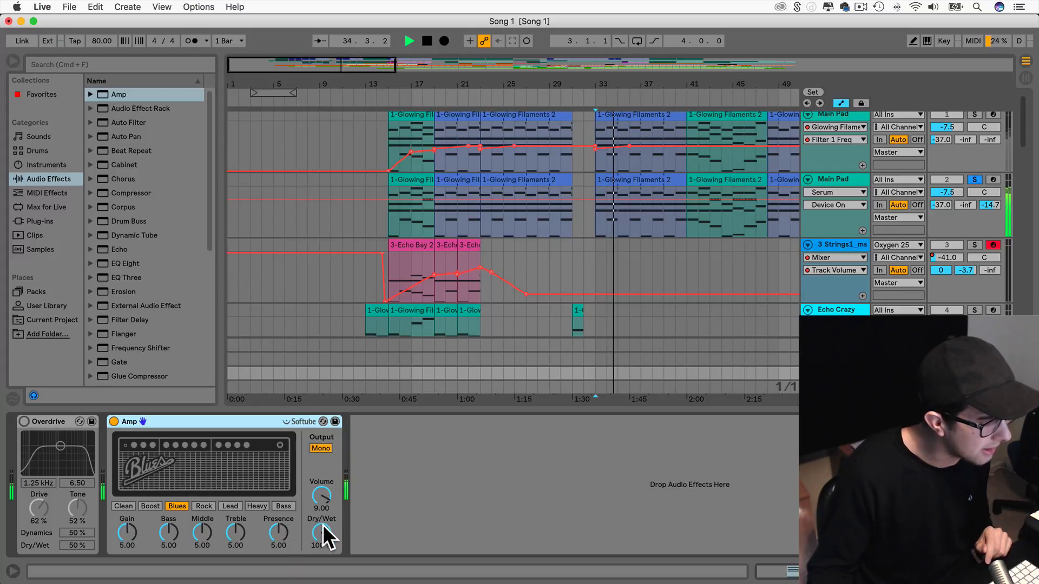
drag(323, 523, 322, 544)
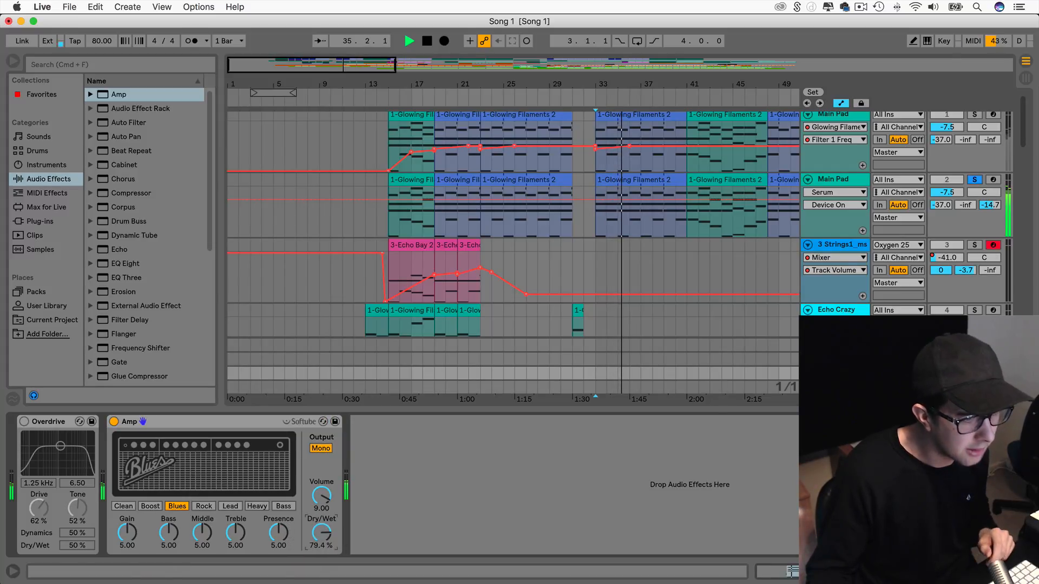
mouse_move(985, 204)
mouse_down()
mouse_move(985, 179)
mouse_move(989, 221)
mouse_up()
drag(321, 532, 270, 521)
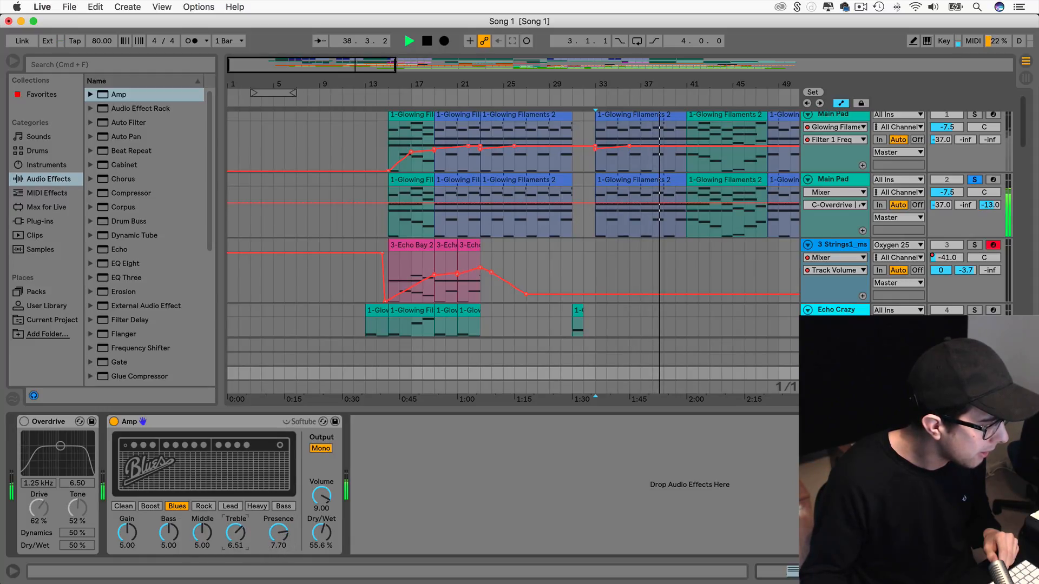
drag(121, 541, 122, 528)
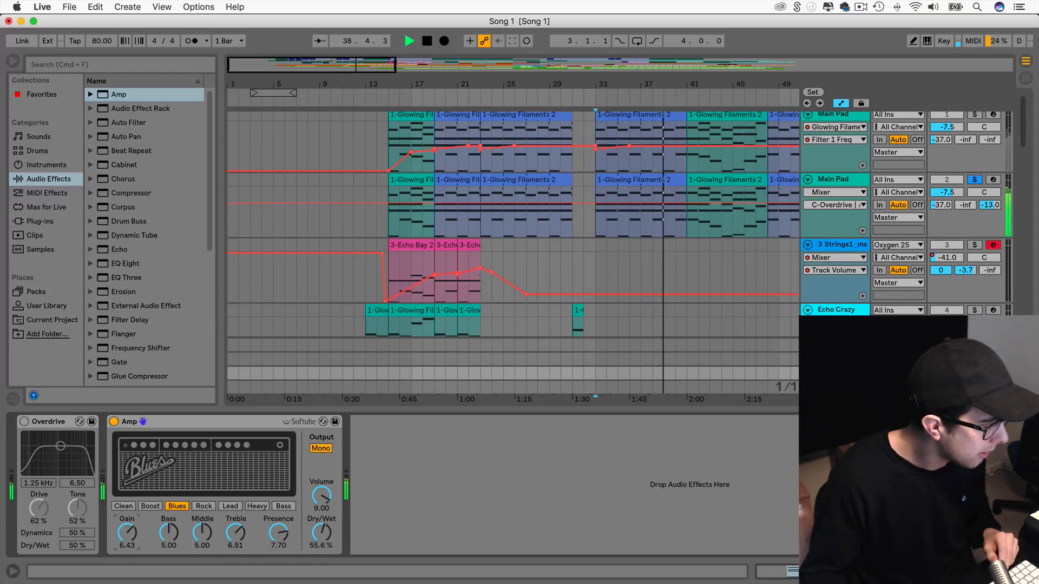
Delete the Overdrive effect from the return track.
click(30, 421)
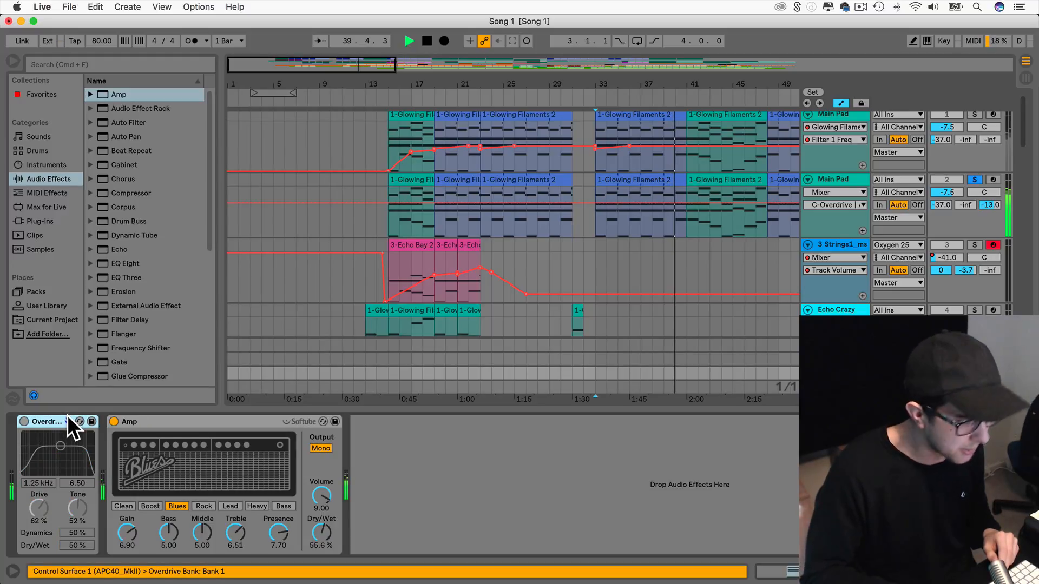
key(Delete)
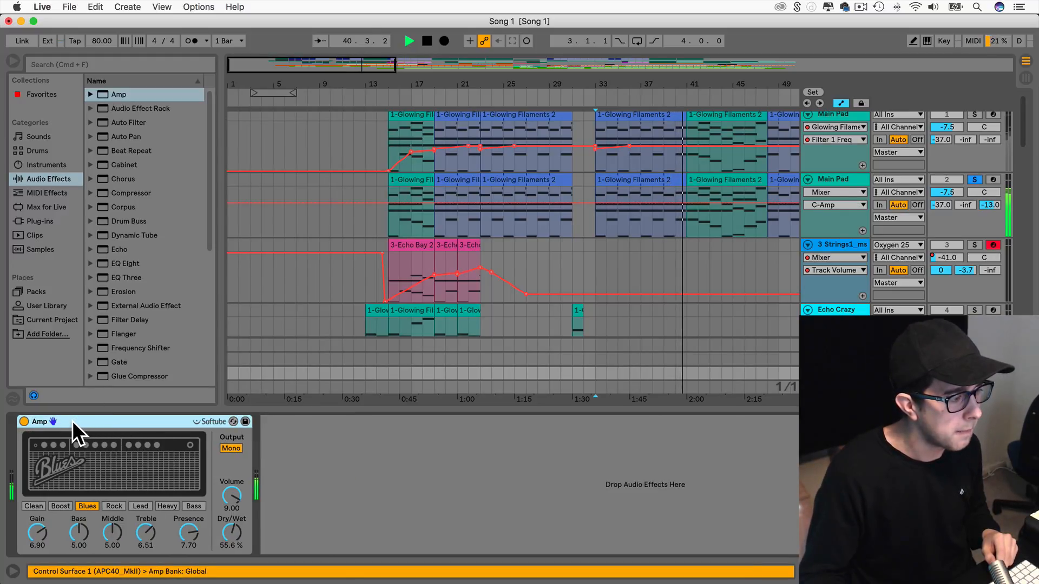
Try the adjusted Amp directly after Serum on the duplicated Main Pad, and put it back on the return track.
click(837, 178)
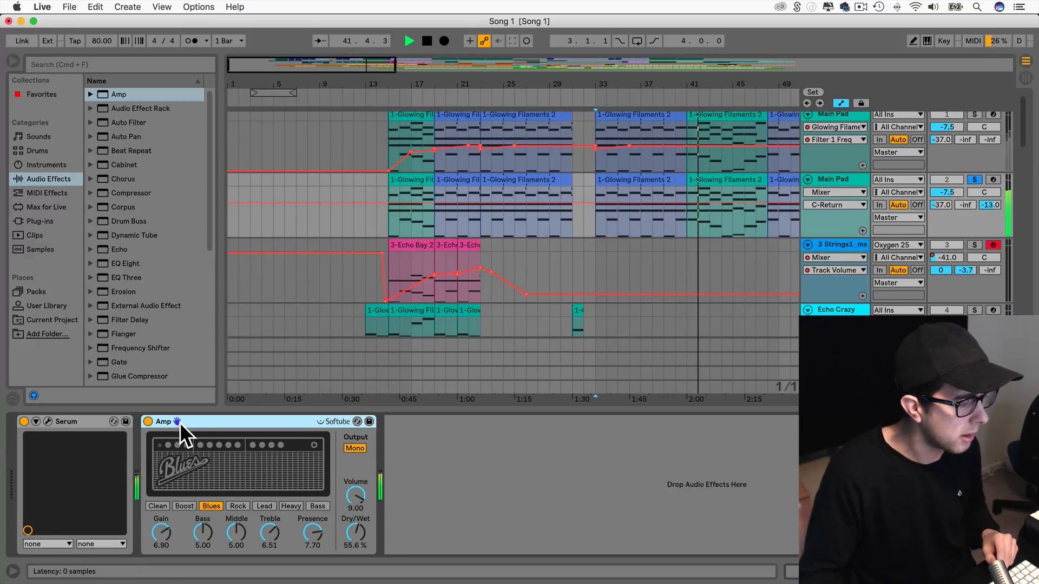
mouse_move(356, 533)
mouse_down()
mouse_move(356, 563)
mouse_move(357, 531)
mouse_up()
key(space)
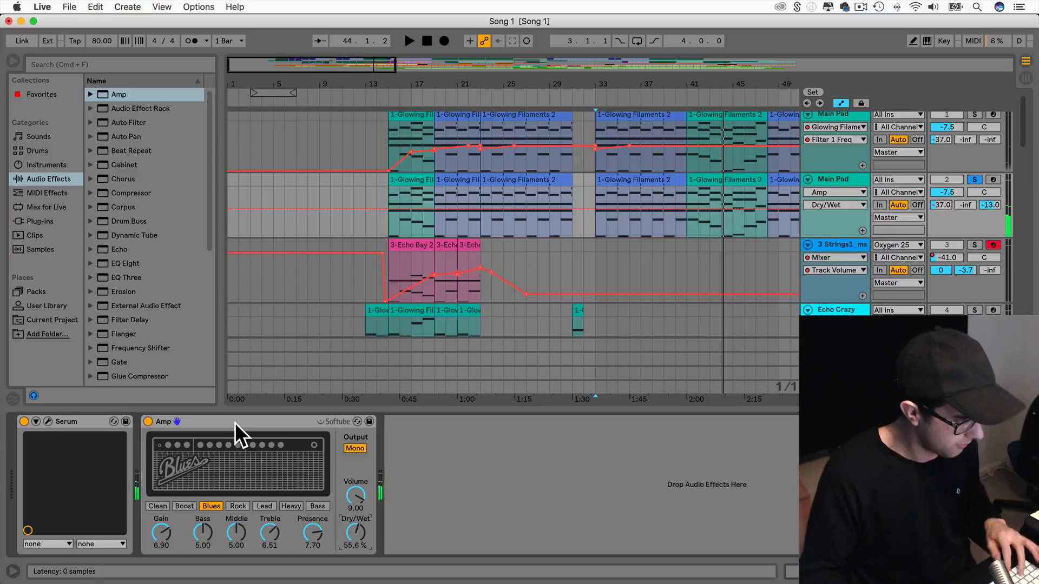
click(235, 421)
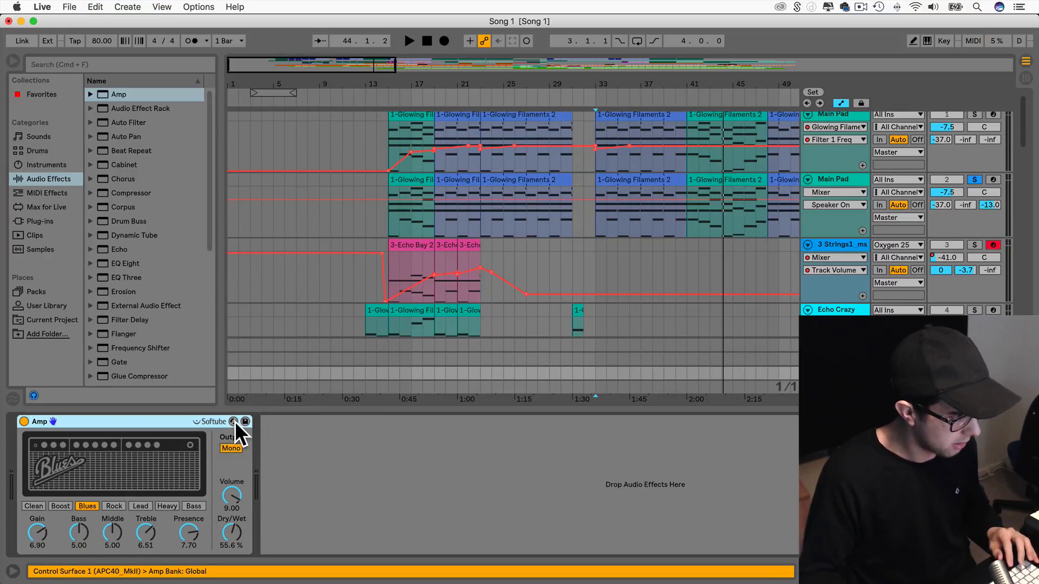
Place the insert marker at bar 33 and set the duplicated Main Pad's reverb send to -25.0.
click(595, 211)
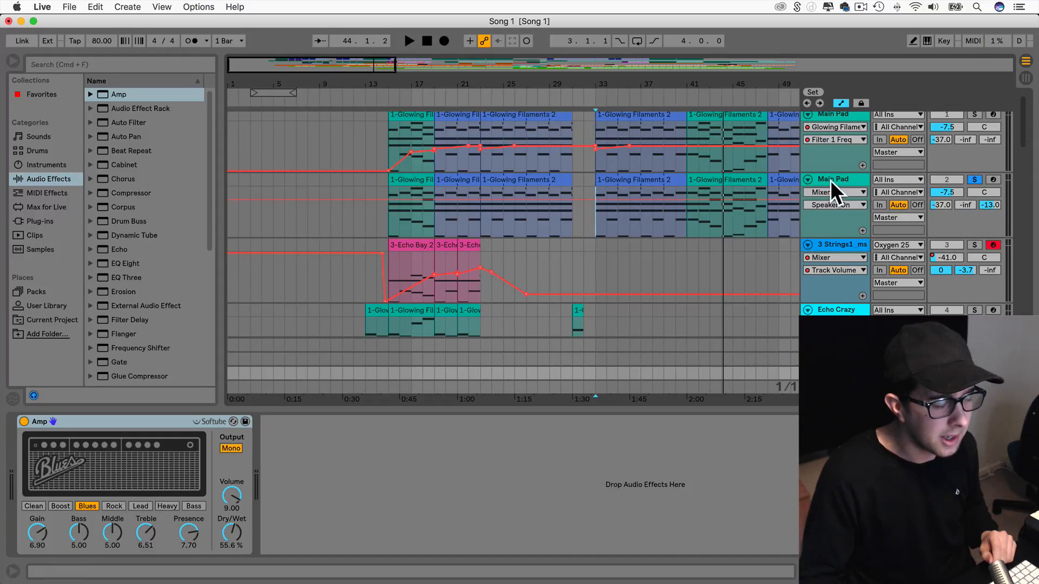
drag(939, 203, 940, 187)
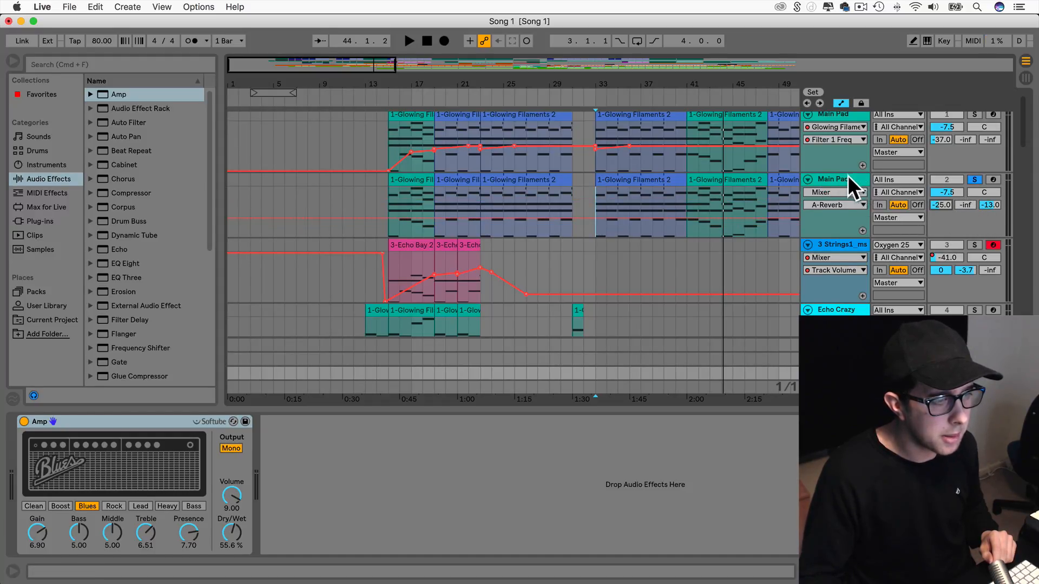
Rename the duplicated Main Pad track as Serum Pad.
click(836, 178)
key(super+r)
text(Ser)
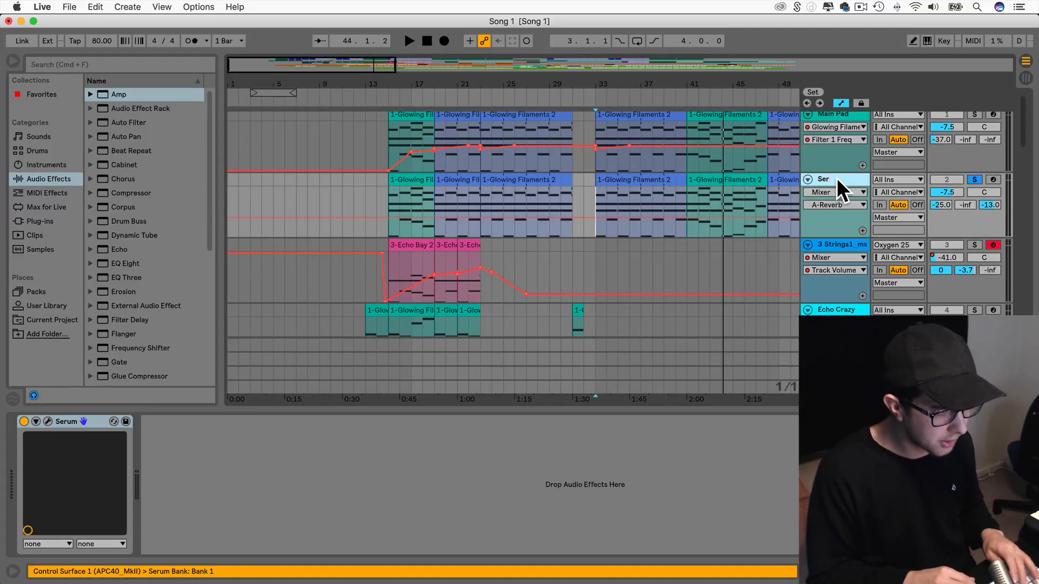
text(um Pad)
key(Return)
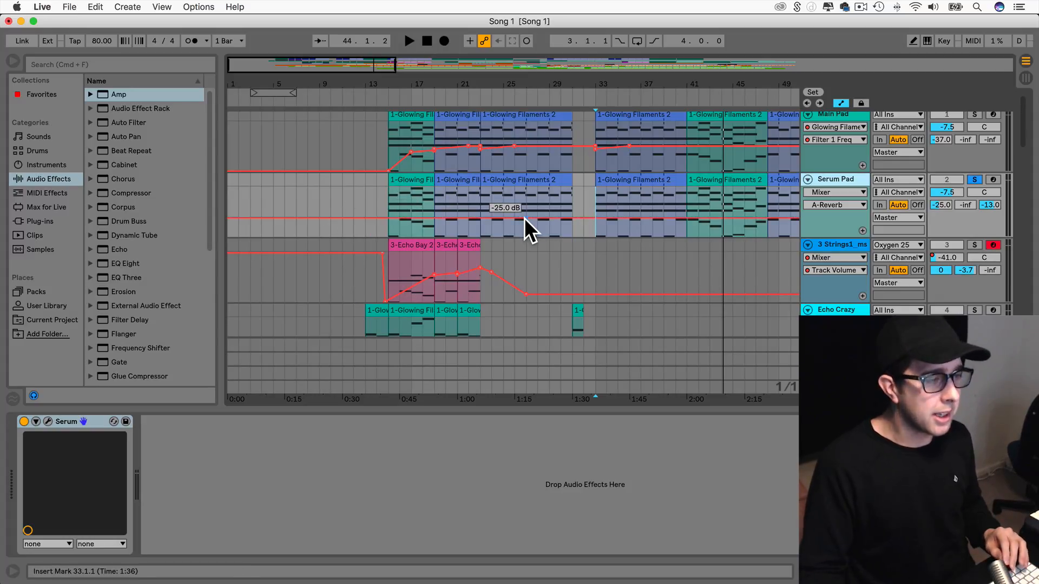
Turn off solo on the Serum Pad track and play the full mix from bar 15.
click(974, 179)
click(387, 193)
key(space)
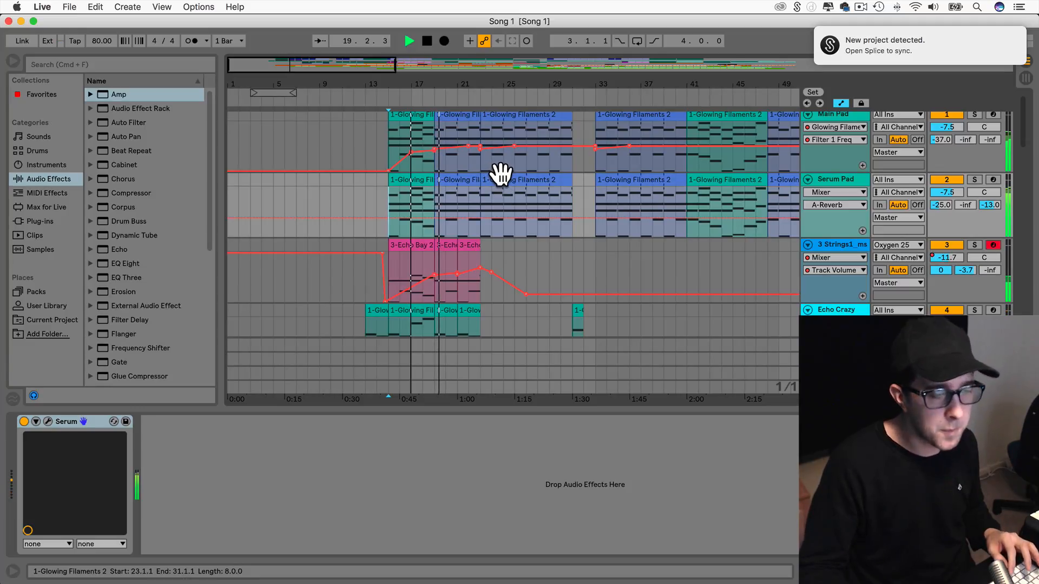
Quit the Splice app that is running in the background.
click(796, 7)
click(54, 7)
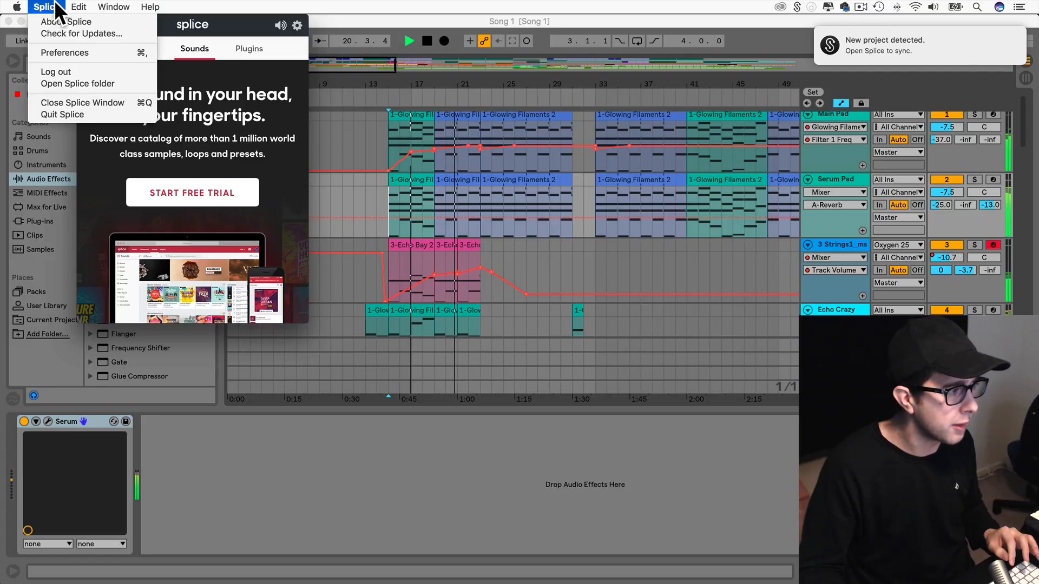
click(102, 16)
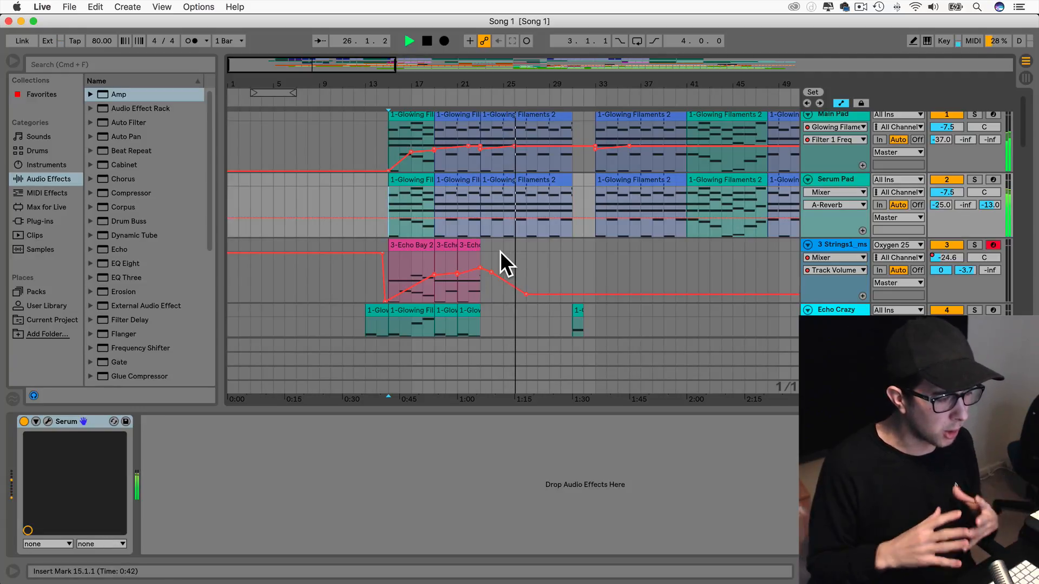
Review the pad, strings, Echo Crazy and bass tracks in the arrangement while the song plays.
scroll(500, 251, down, 3)
scroll(499, 251, down, 2)
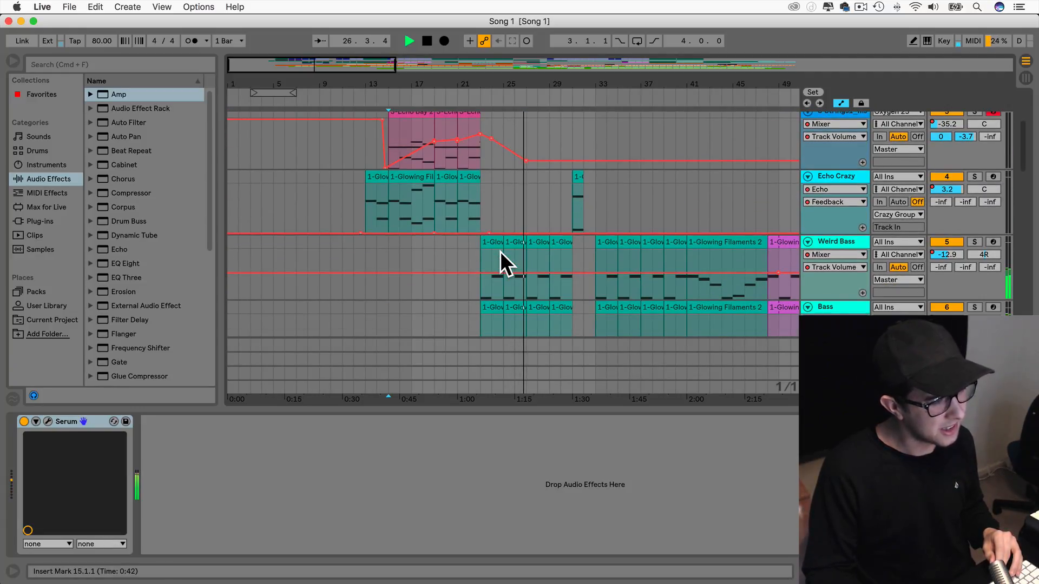
scroll(489, 268, up, 2)
scroll(493, 264, up, 2)
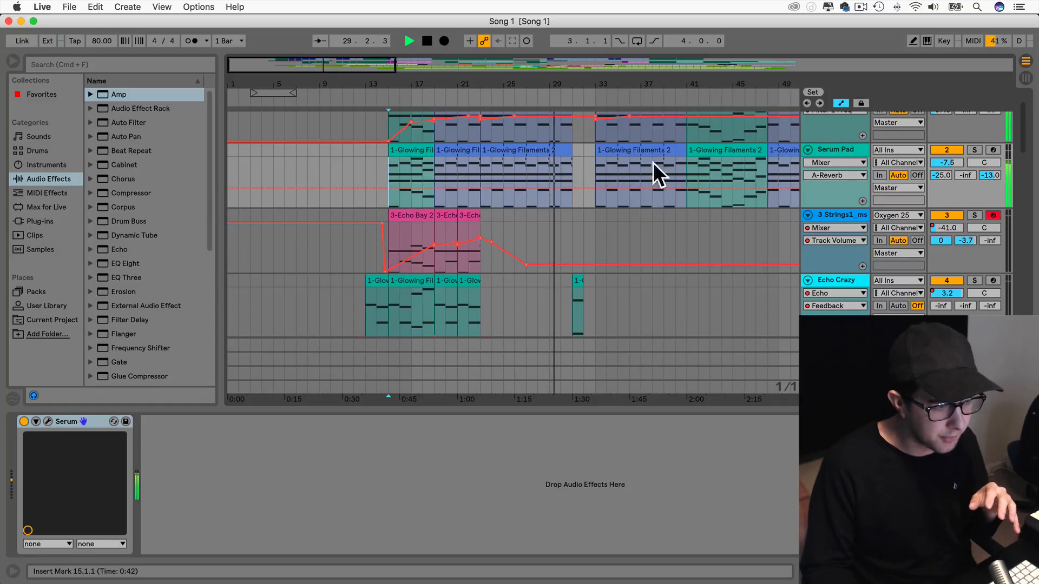
scroll(553, 198, down, 6)
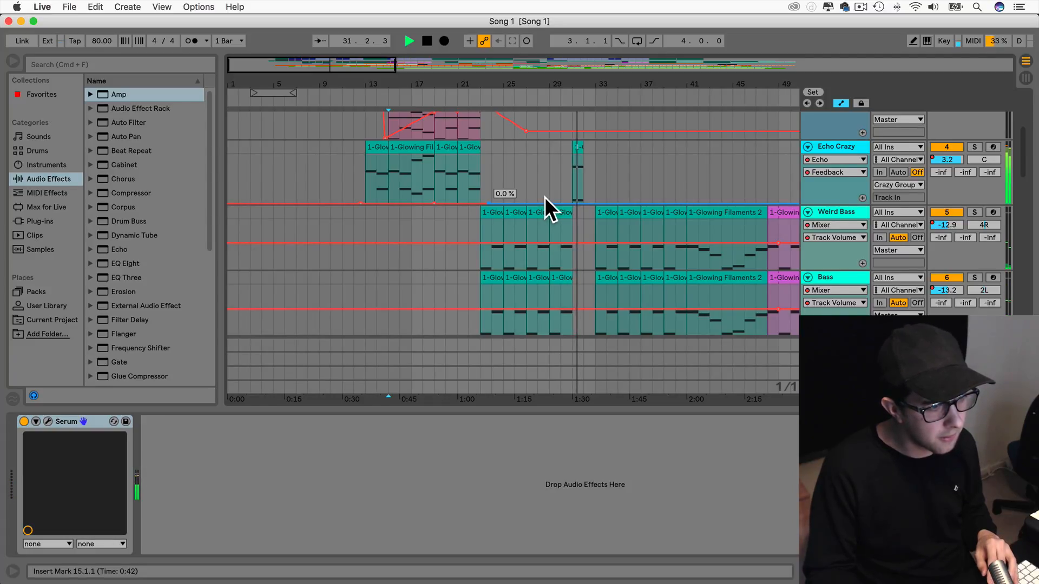
scroll(545, 197, up, 7)
scroll(544, 196, down, 8)
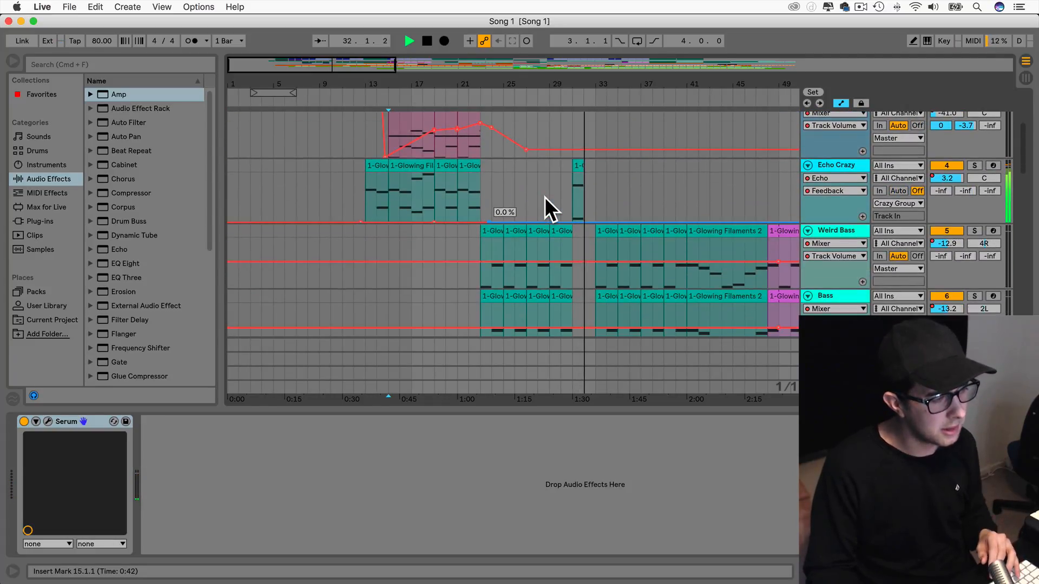
Restart playback from bar 23 and loop the eight bars from bar 23 to bar 31.
click(480, 196)
key(space)
key(space)
click(271, 95)
drag(270, 94, 572, 93)
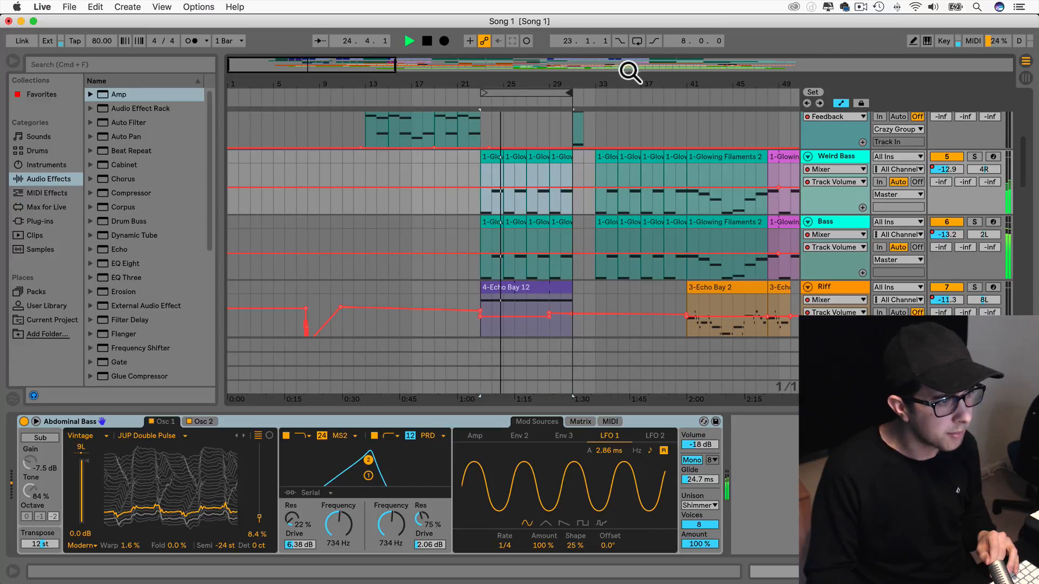
click(639, 42)
Listen to the Weird Bass and Bass tracks one at a time in solo.
click(973, 156)
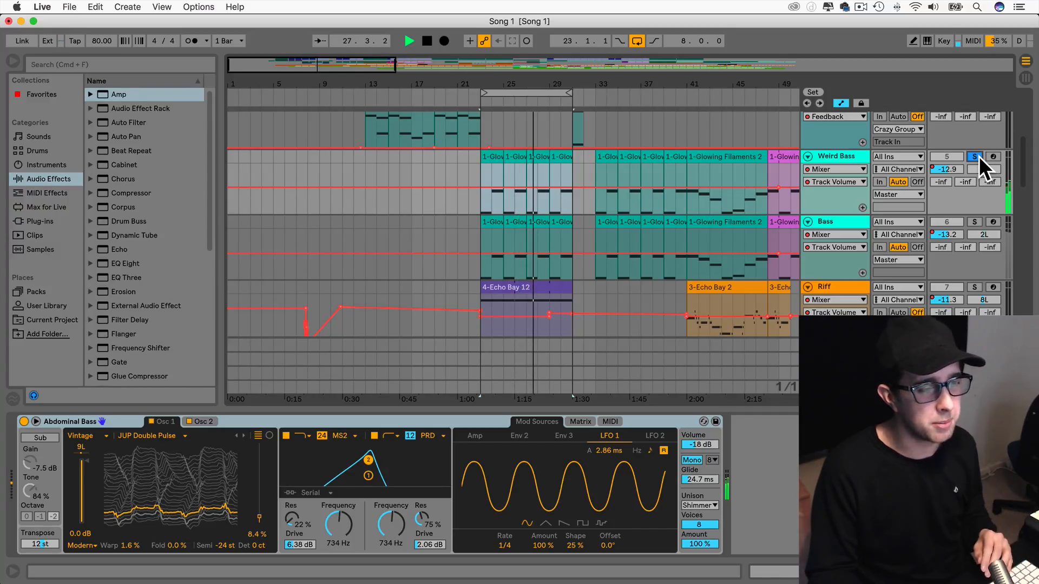
click(979, 155)
click(974, 222)
click(974, 222)
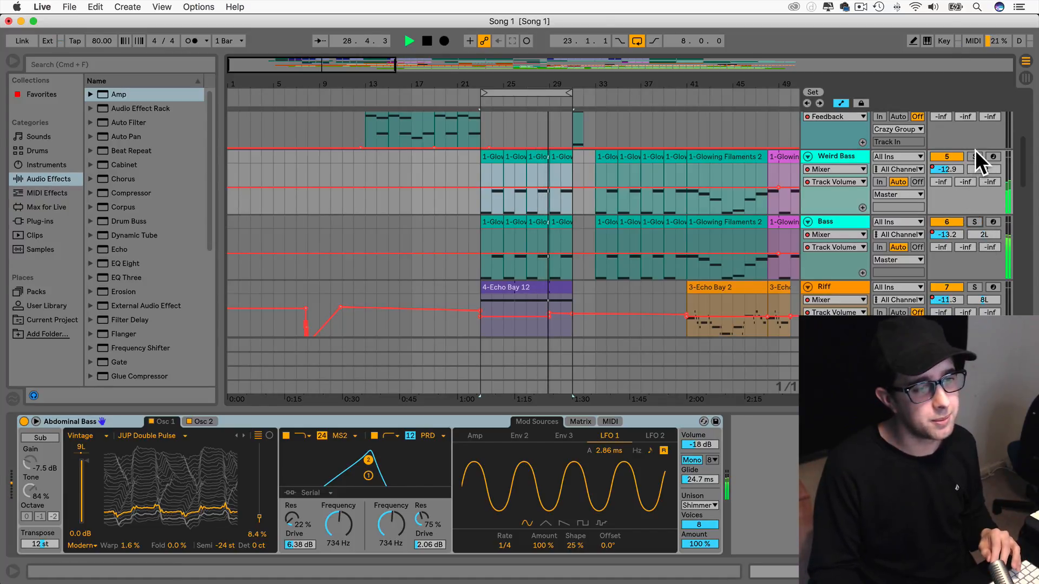
Compare the looped mix with and without the Weird Bass track, and leave that track muted.
click(946, 157)
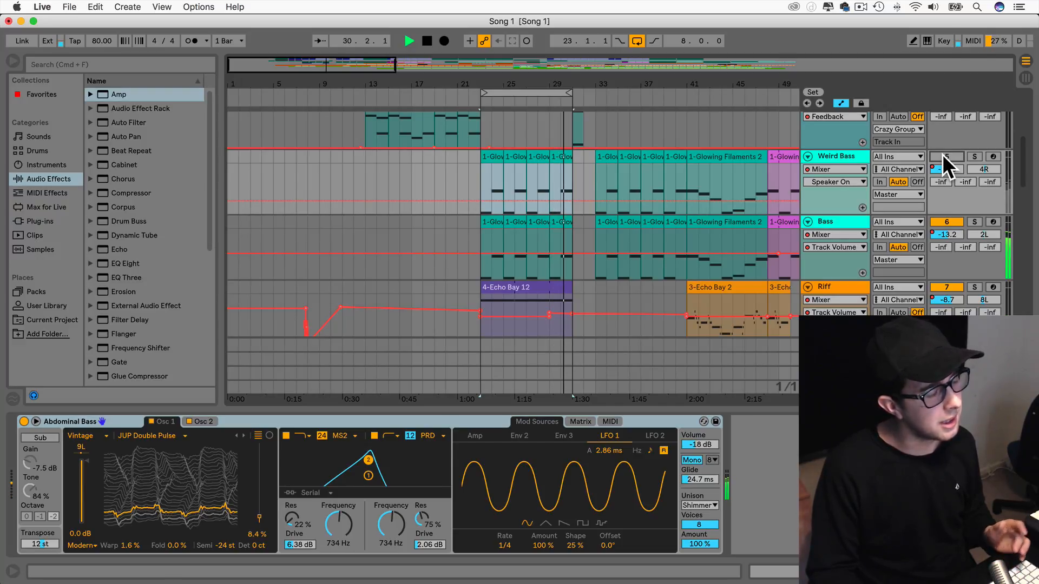
click(942, 156)
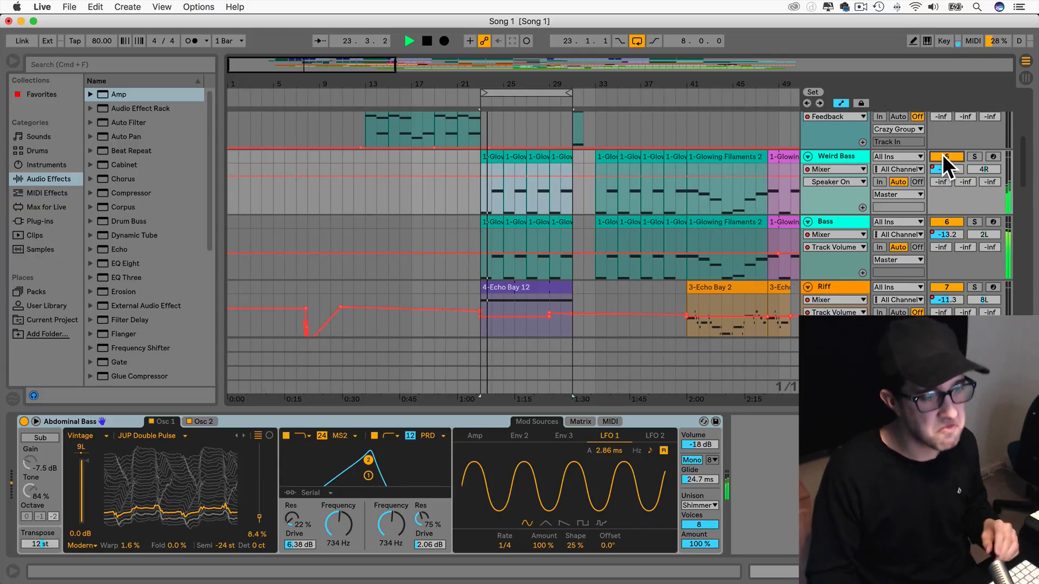
click(942, 156)
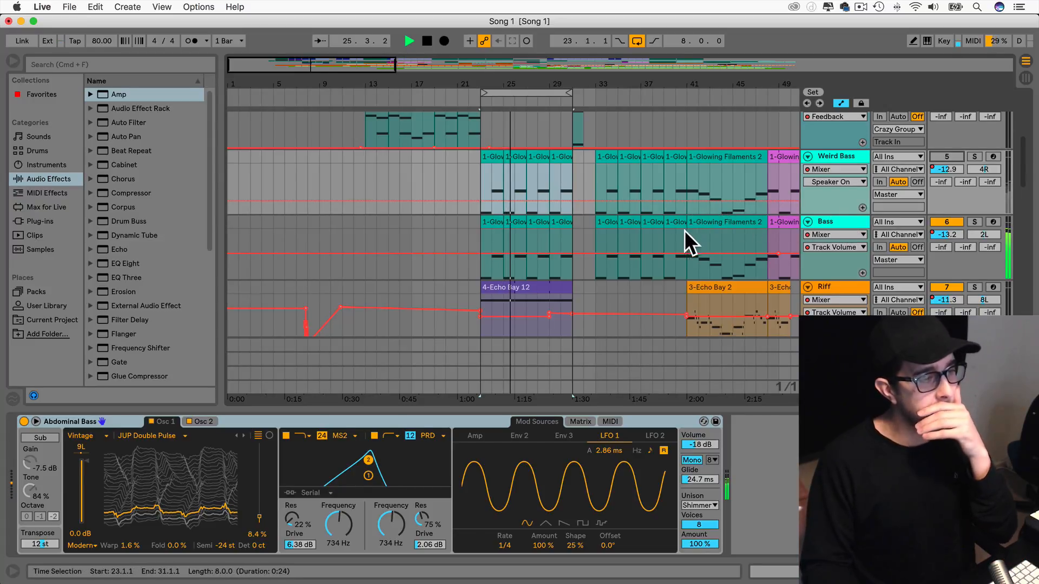
Examine the bass clips through to the end of the arrangement, and show the Bass track's devices.
scroll(677, 232, right, 10)
scroll(677, 230, right, 20)
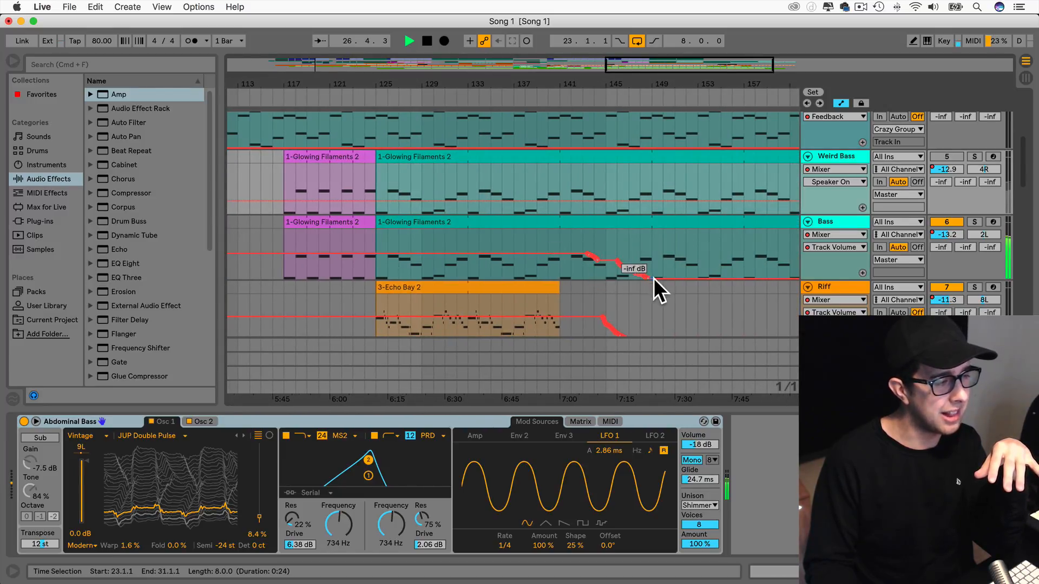
scroll(594, 258, right, 7)
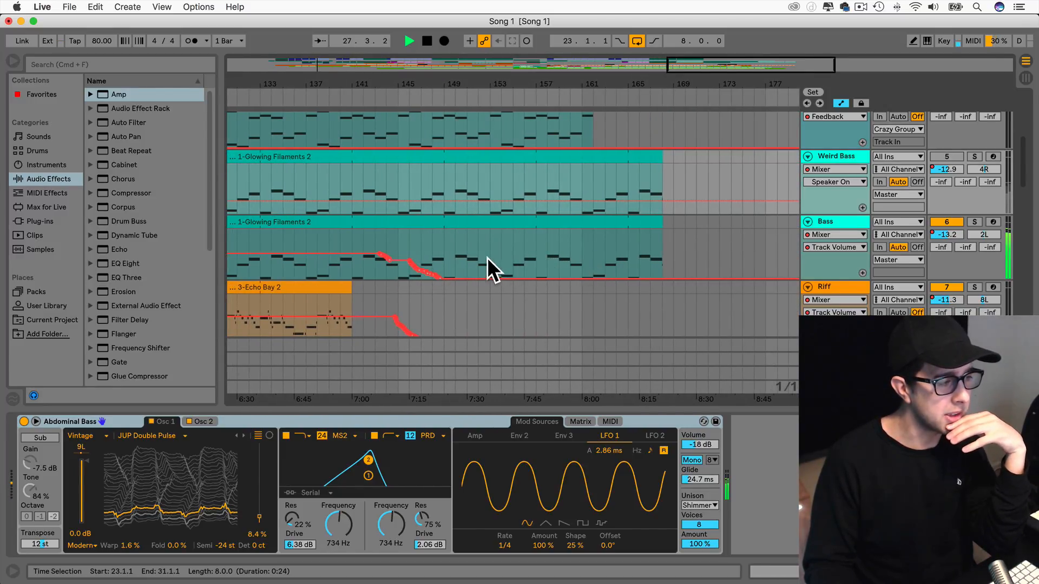
scroll(427, 255, left, 20)
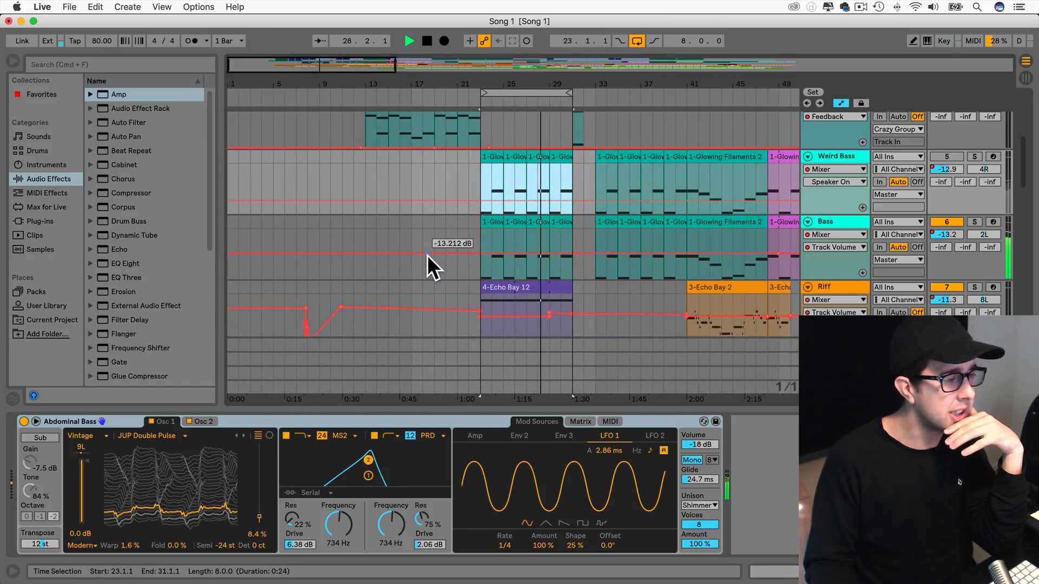
click(485, 239)
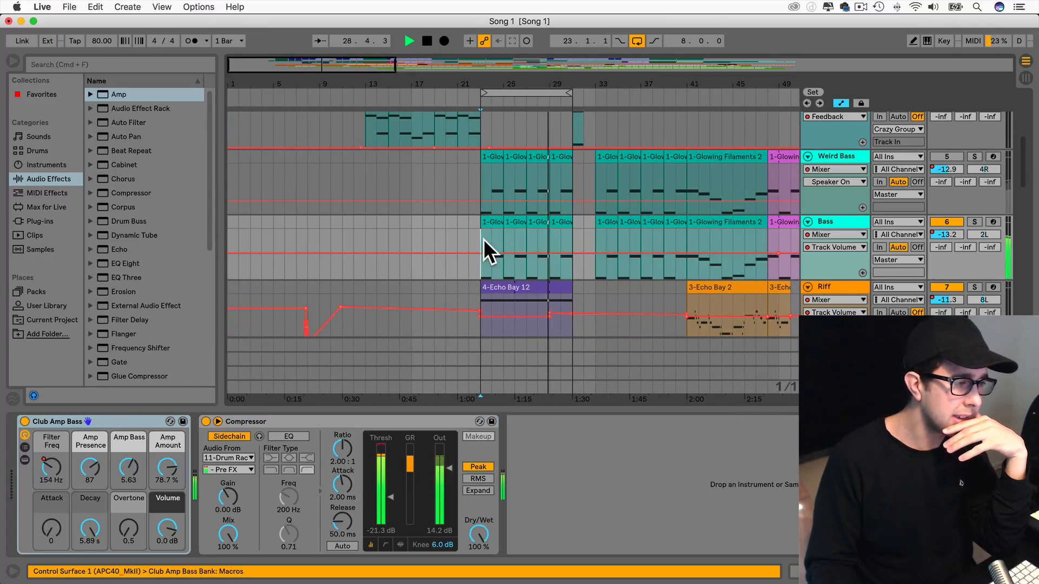
click(833, 222)
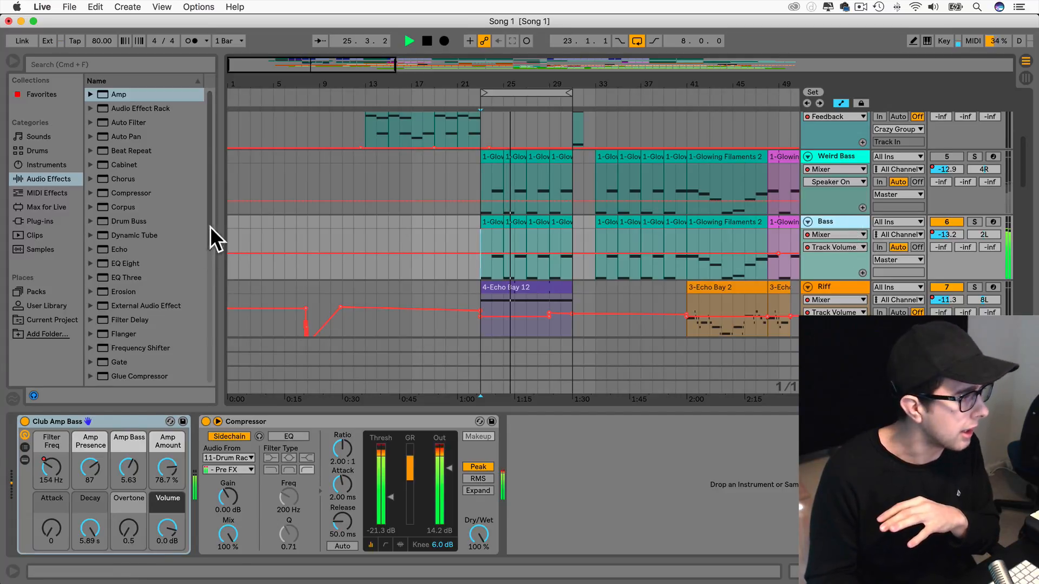
click(134, 6)
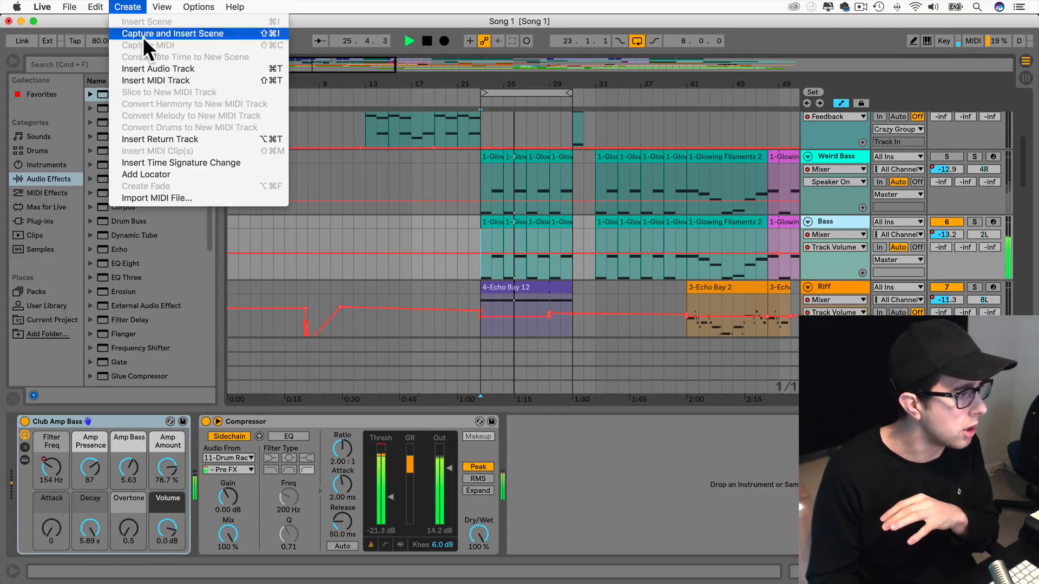
click(170, 82)
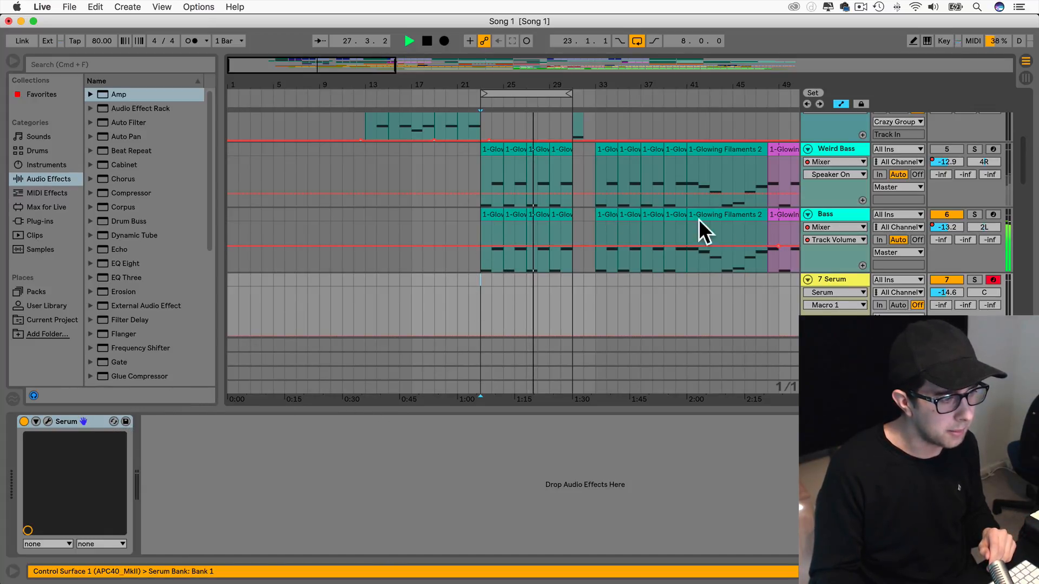
key(super+z)
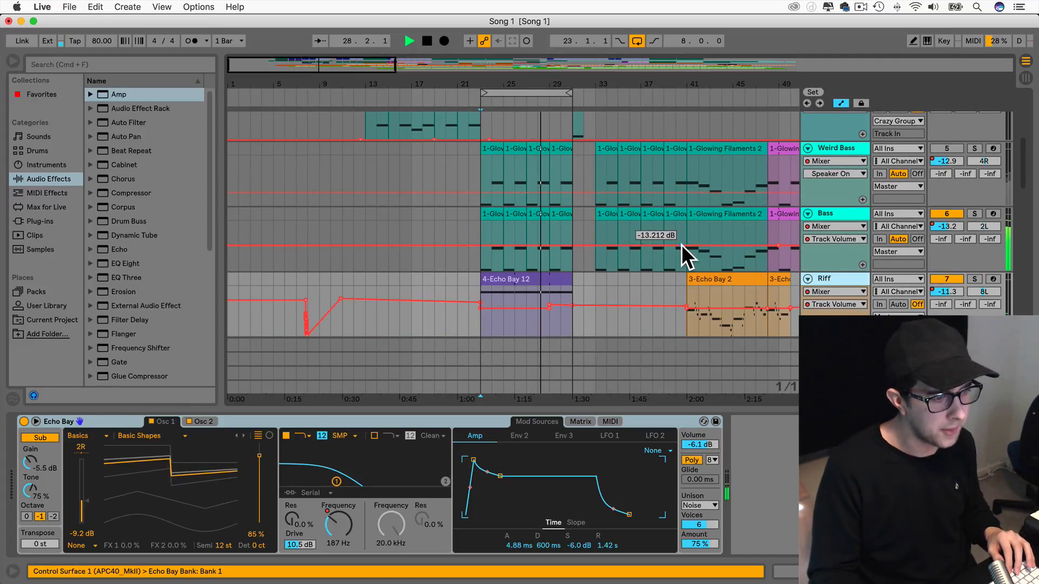
Duplicate the Bass track directly below the original.
click(832, 216)
key(super+d)
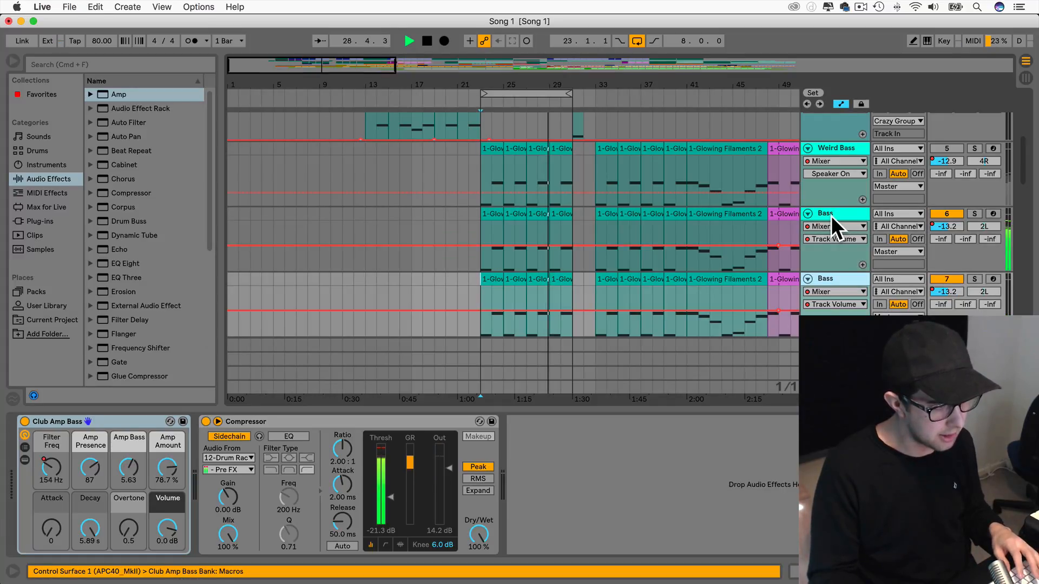
scroll(513, 291, down, 2)
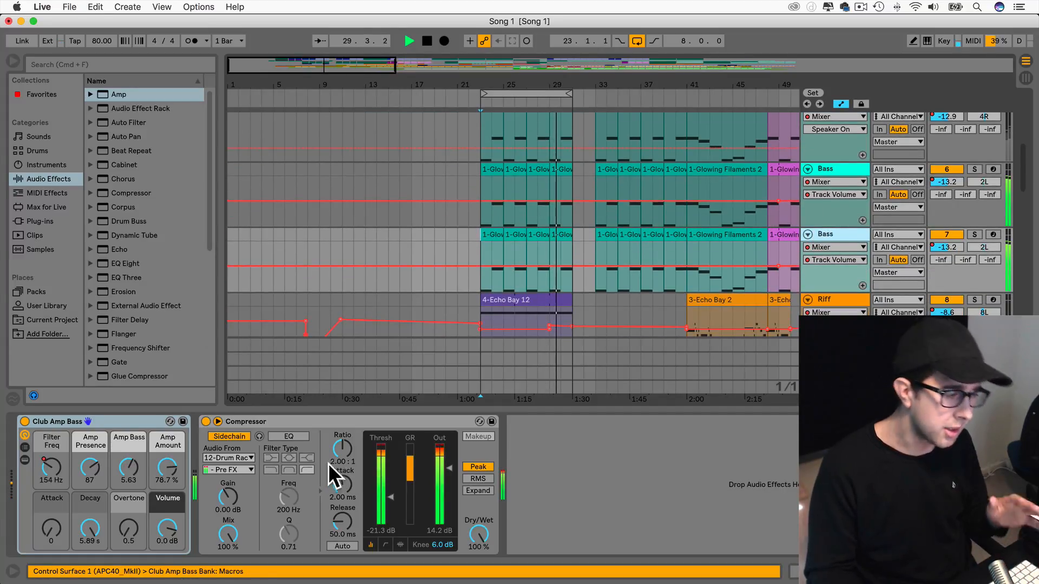
Replace Club Amp Bass on the duplicated Bass track with the Xfer Records Serum plug-in, ahead of the Compressor.
click(56, 420)
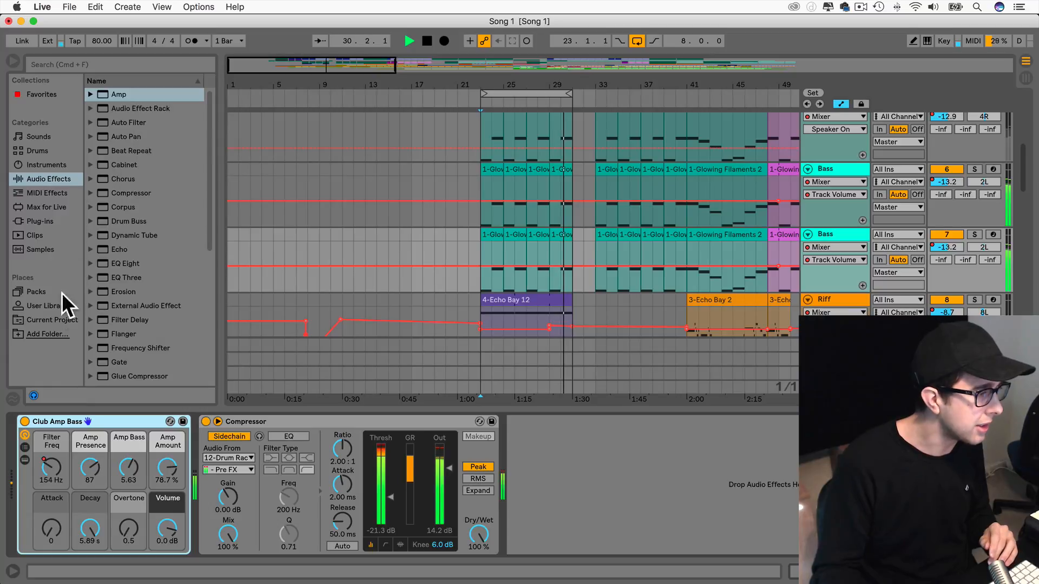
click(41, 221)
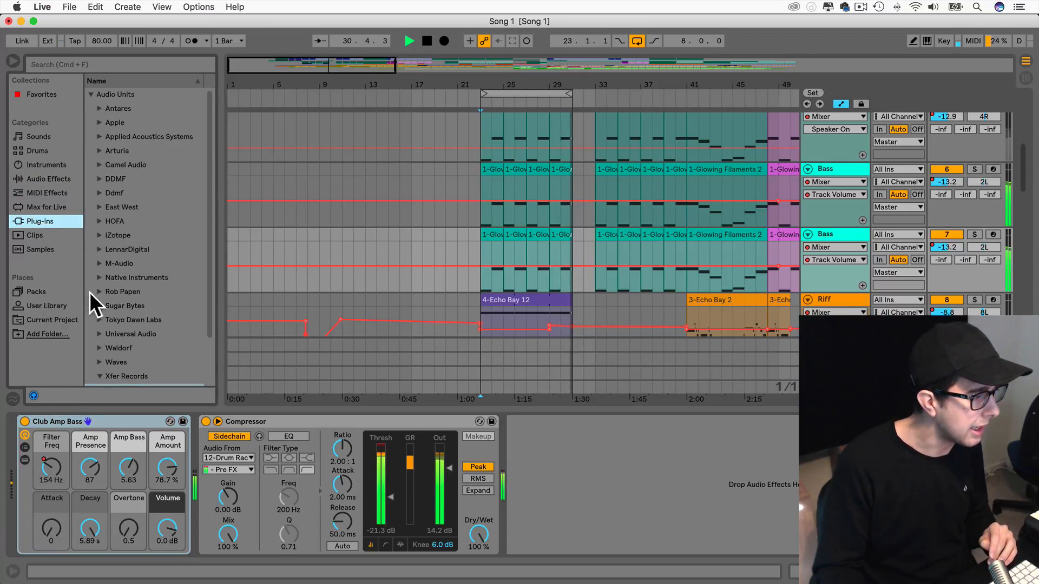
click(105, 257)
drag(151, 336, 110, 435)
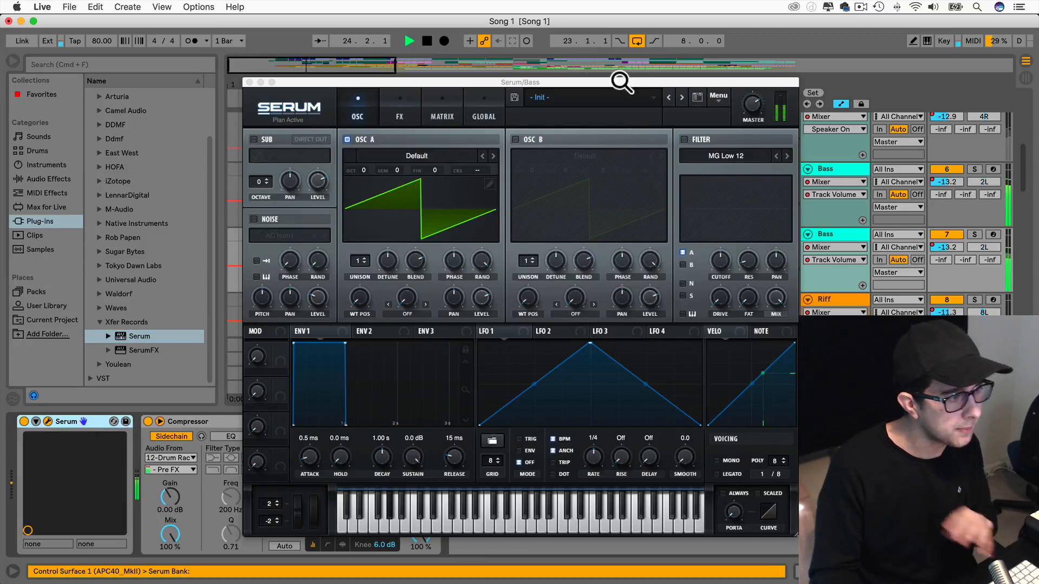
drag(575, 86, 602, 84)
Solo the duplicated Bass track and load the Bass01 preset from Serum's Deep House Bass category.
click(974, 234)
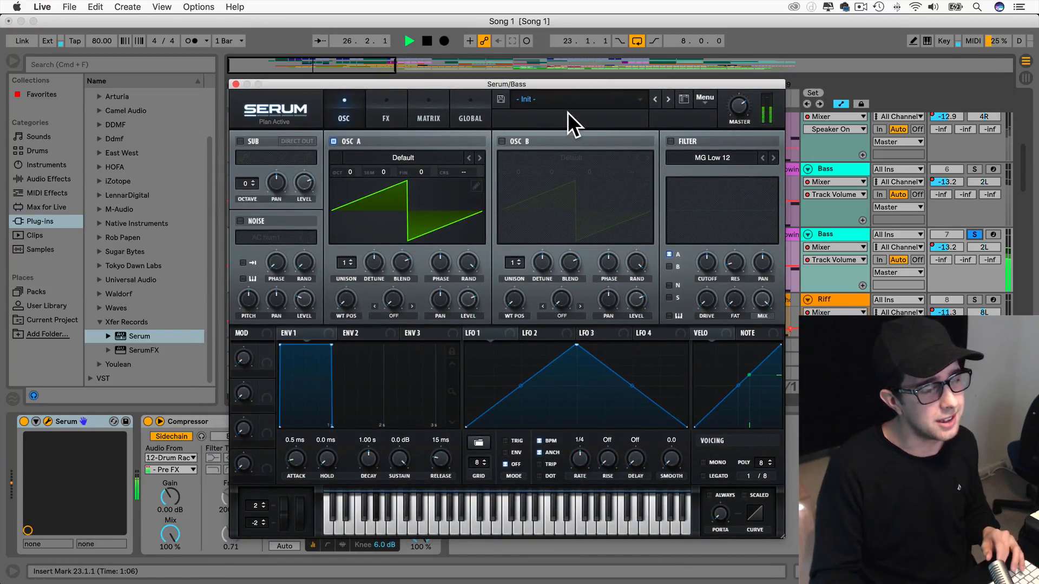
click(581, 102)
mouse_move(595, 122)
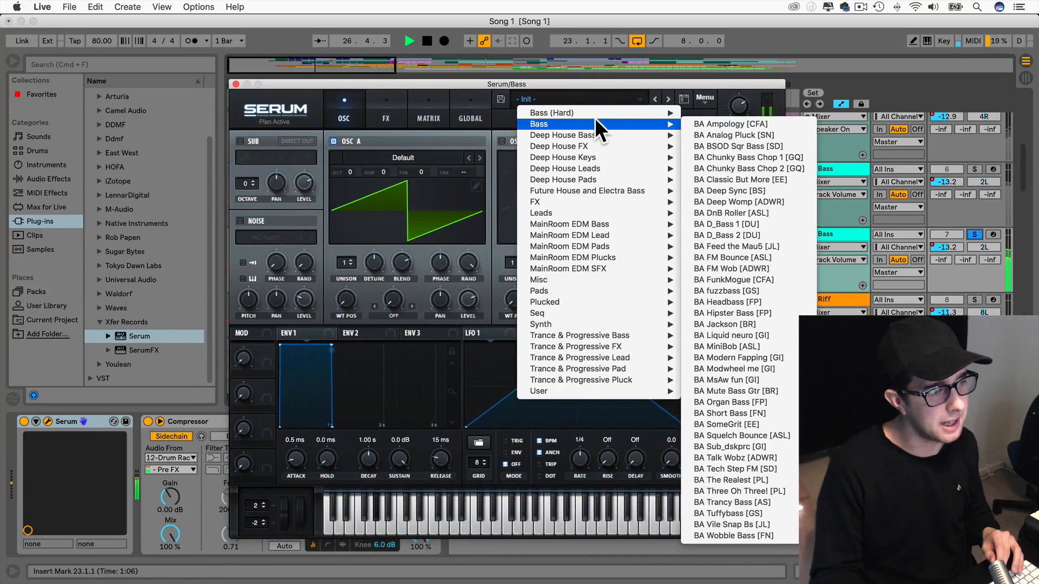
mouse_move(615, 135)
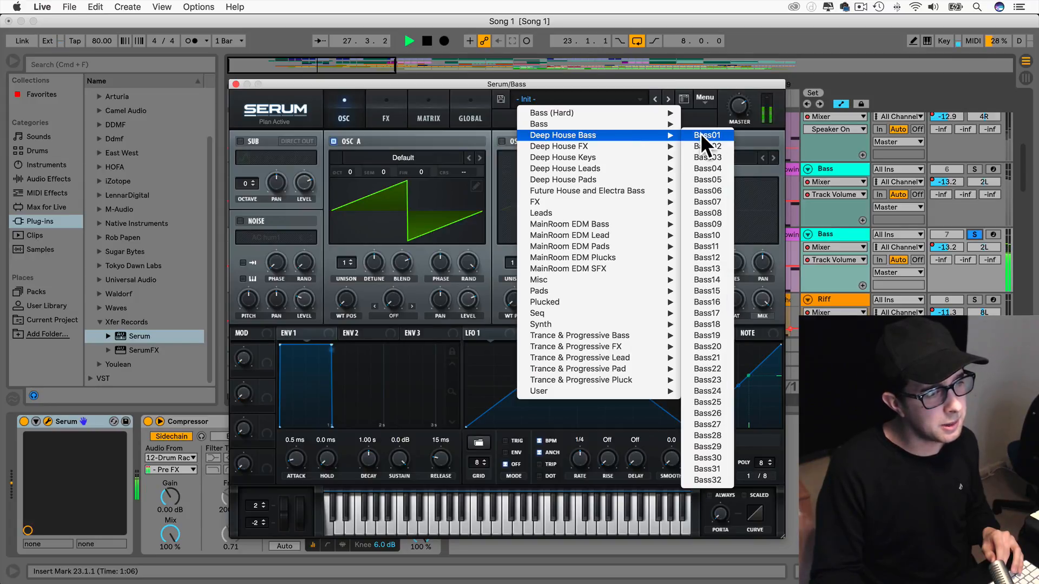
click(700, 134)
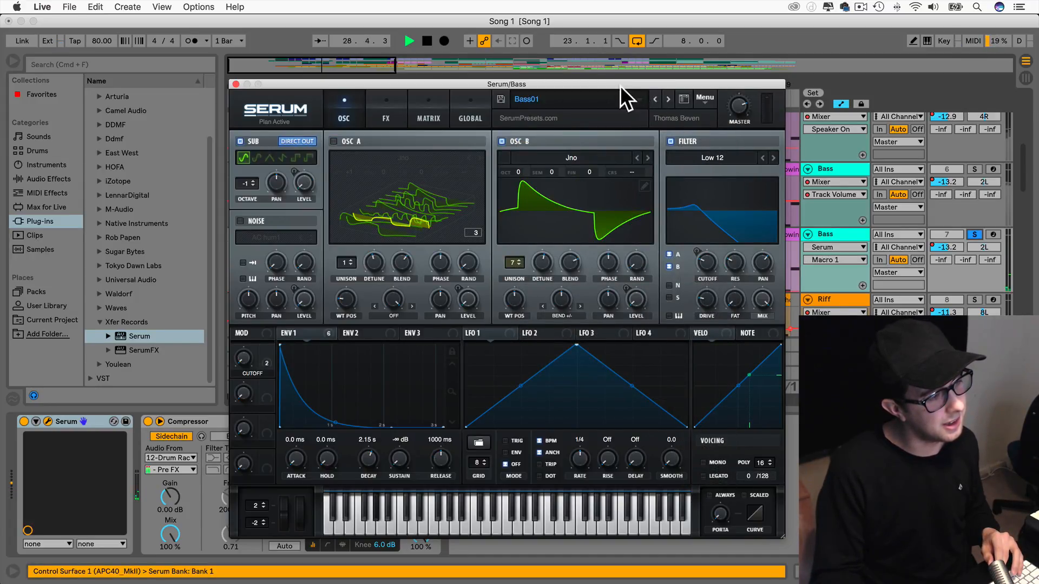
Load the Bass01 preset from Serum's MainRoom EDM Bass category.
click(592, 98)
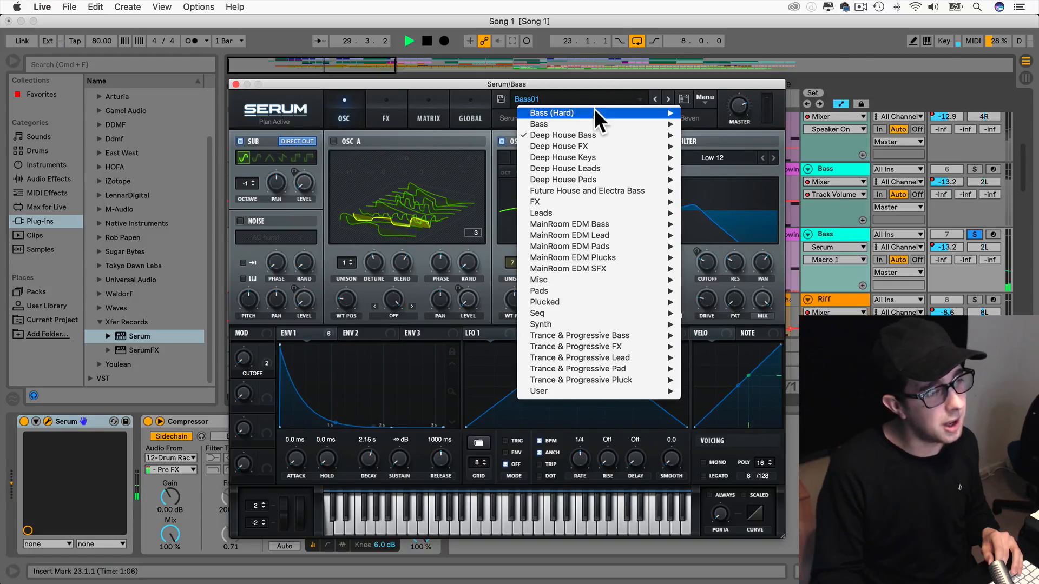
mouse_move(589, 122)
mouse_move(635, 336)
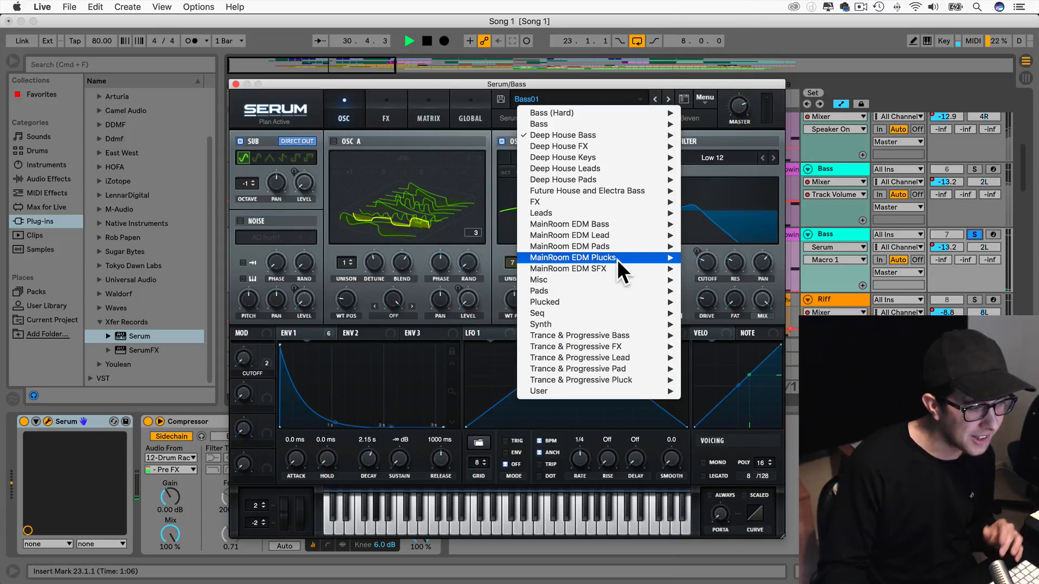
mouse_move(616, 233)
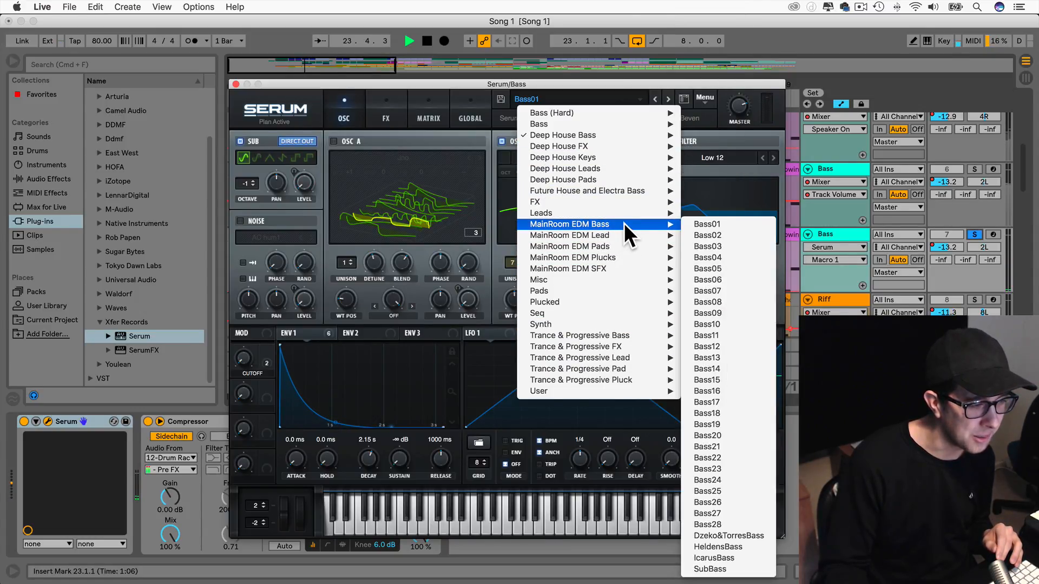
click(733, 224)
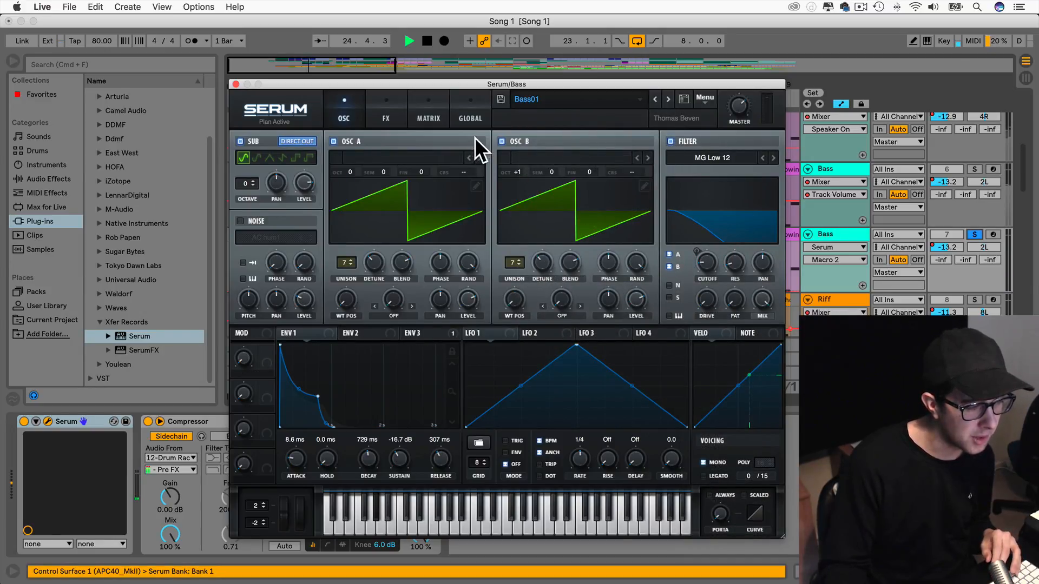
Load the Bass01 preset from Serum's Trance & Progressive Bass category.
drag(627, 87, 610, 67)
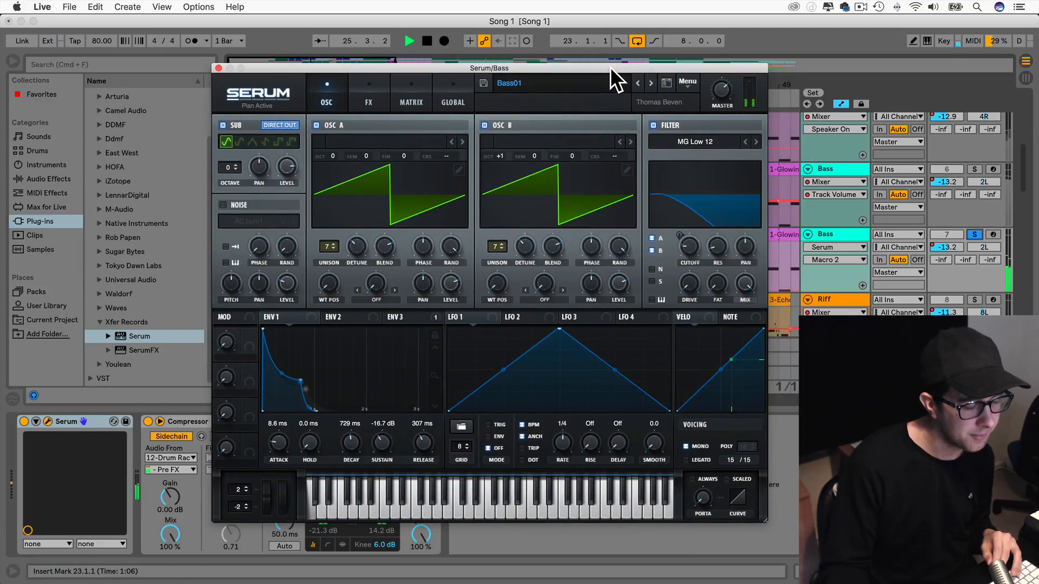
click(608, 85)
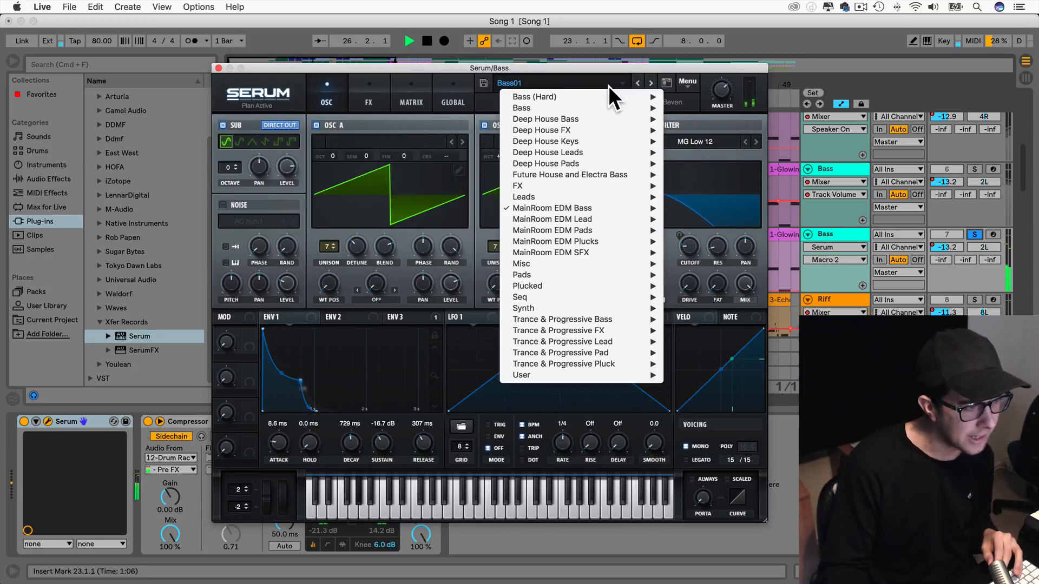
mouse_move(617, 373)
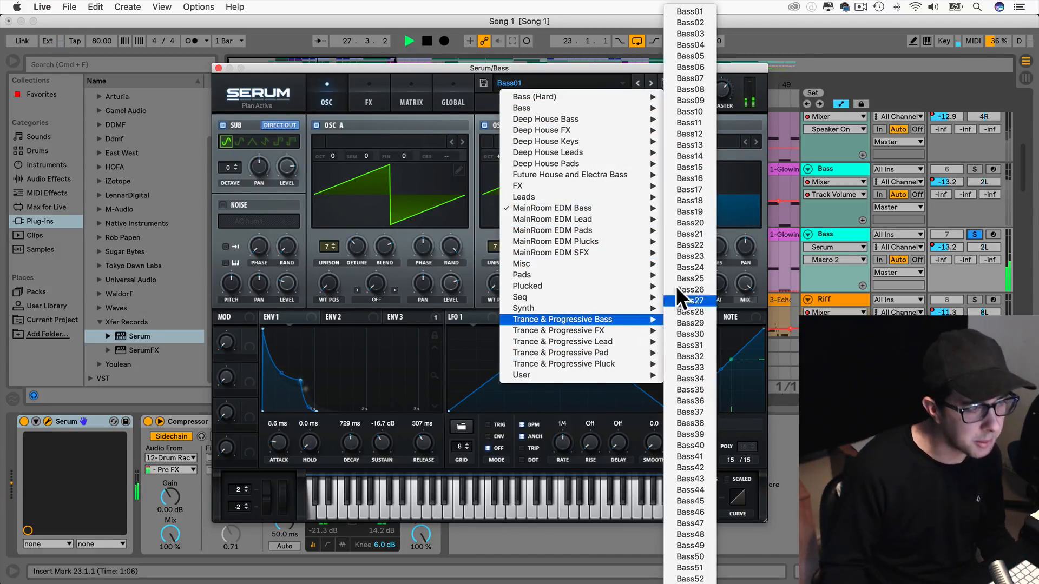
click(704, 12)
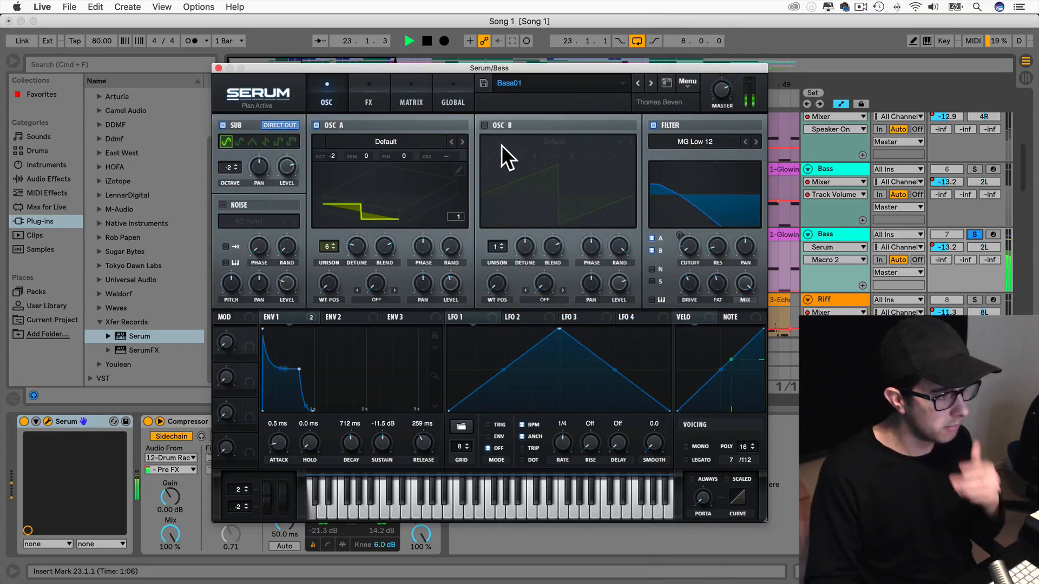
Audition the following Trance & Progressive Bass presets one by one and stop at Bass11.
click(651, 83)
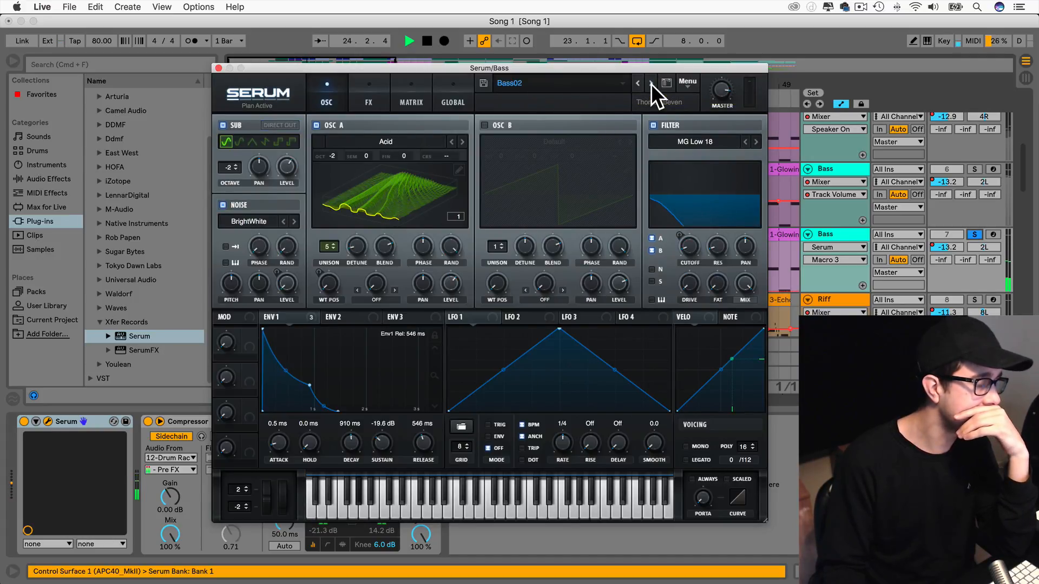
click(650, 84)
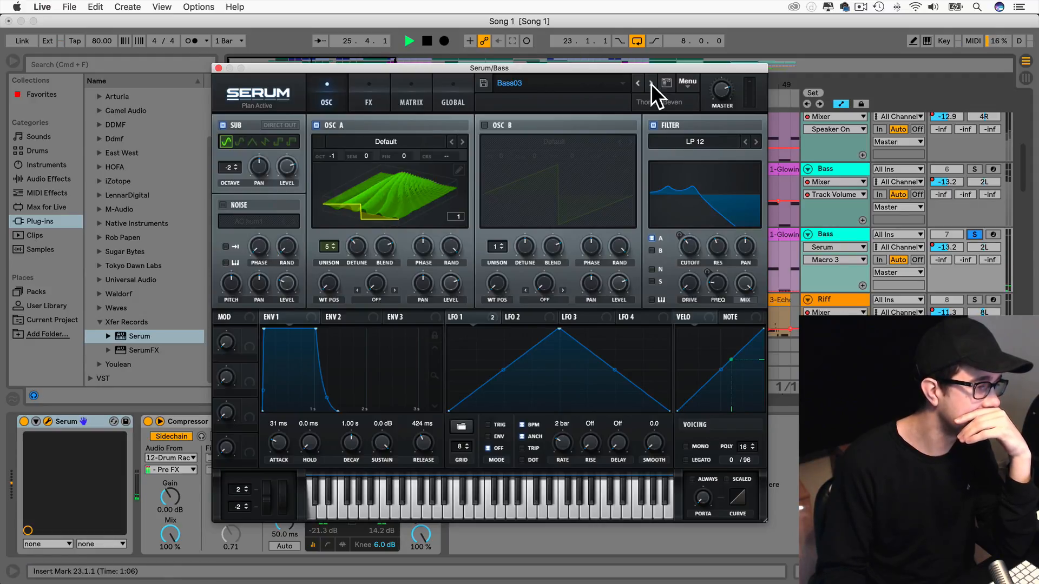
click(651, 83)
click(650, 83)
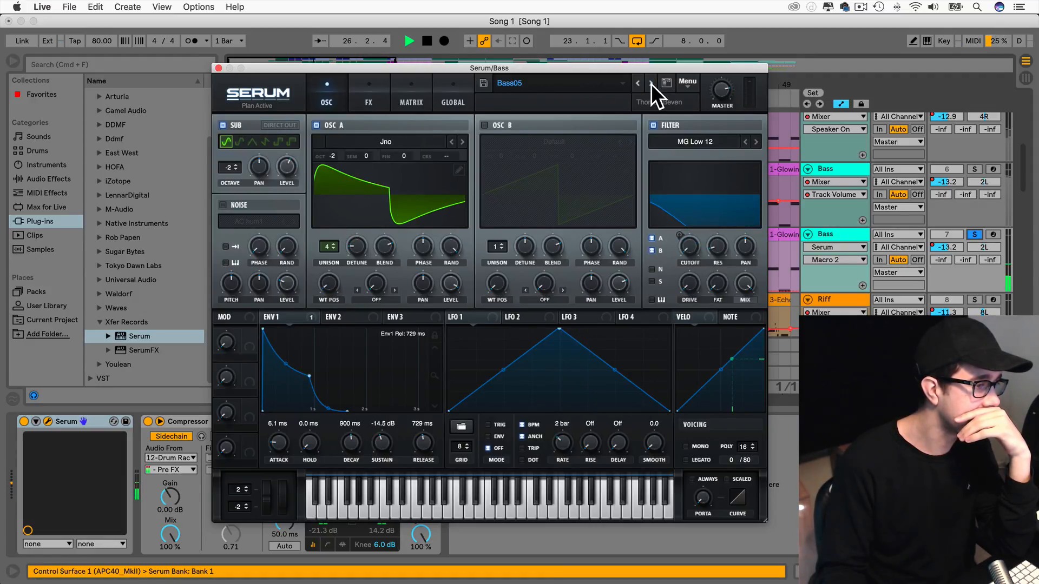
click(651, 83)
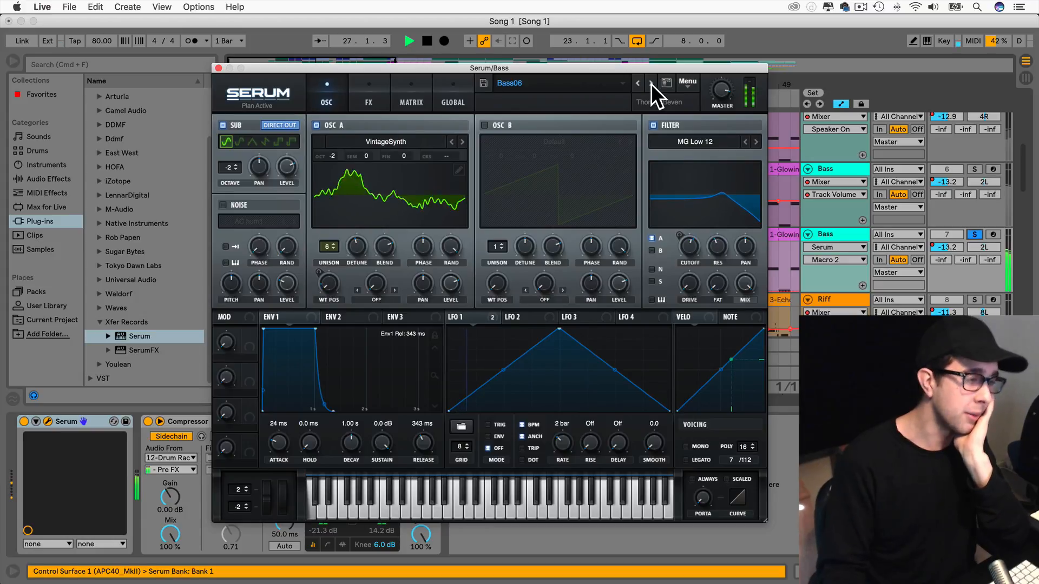
click(651, 83)
click(651, 84)
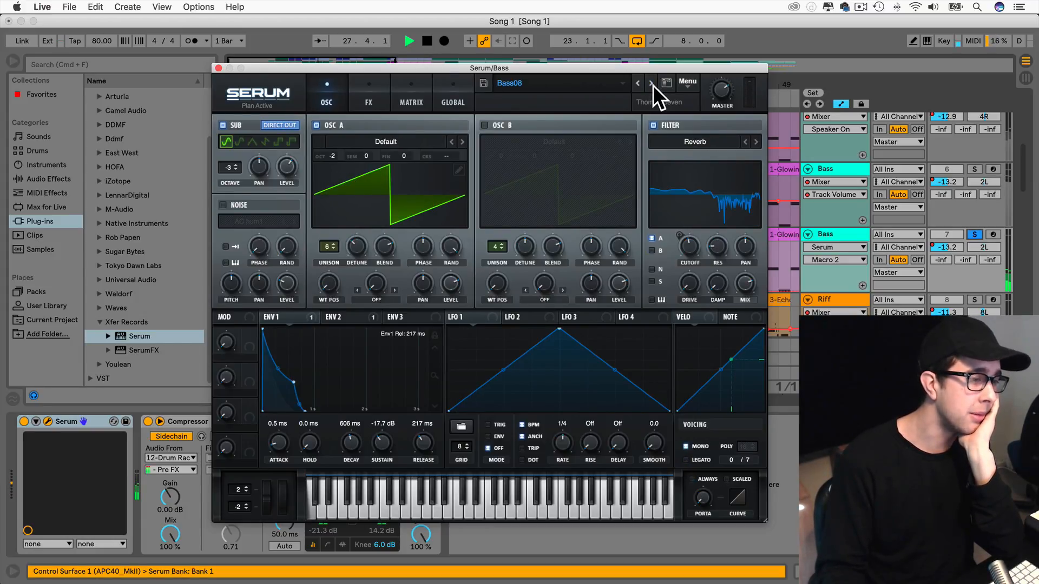
click(651, 83)
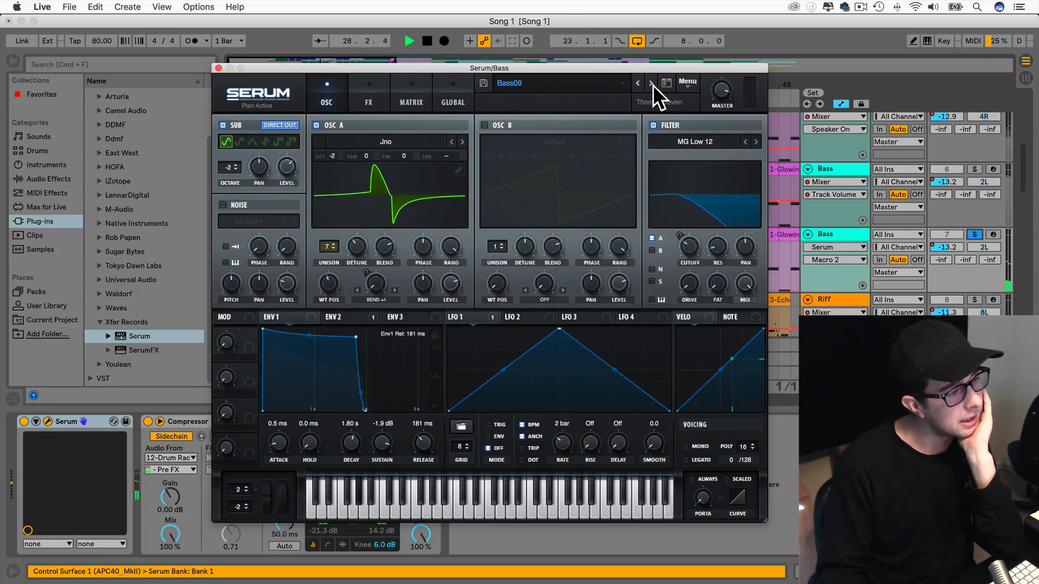
click(651, 84)
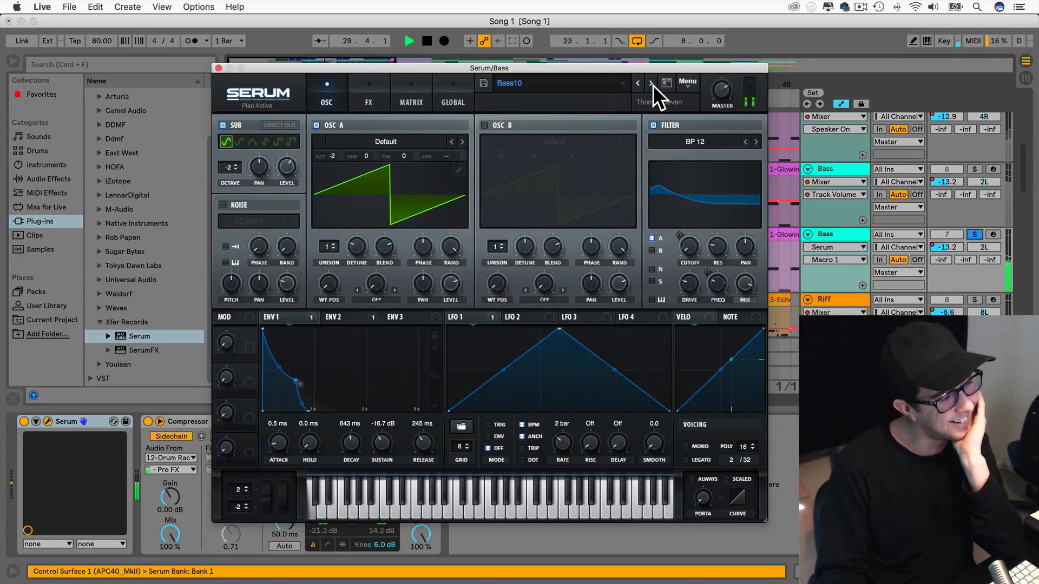
click(651, 84)
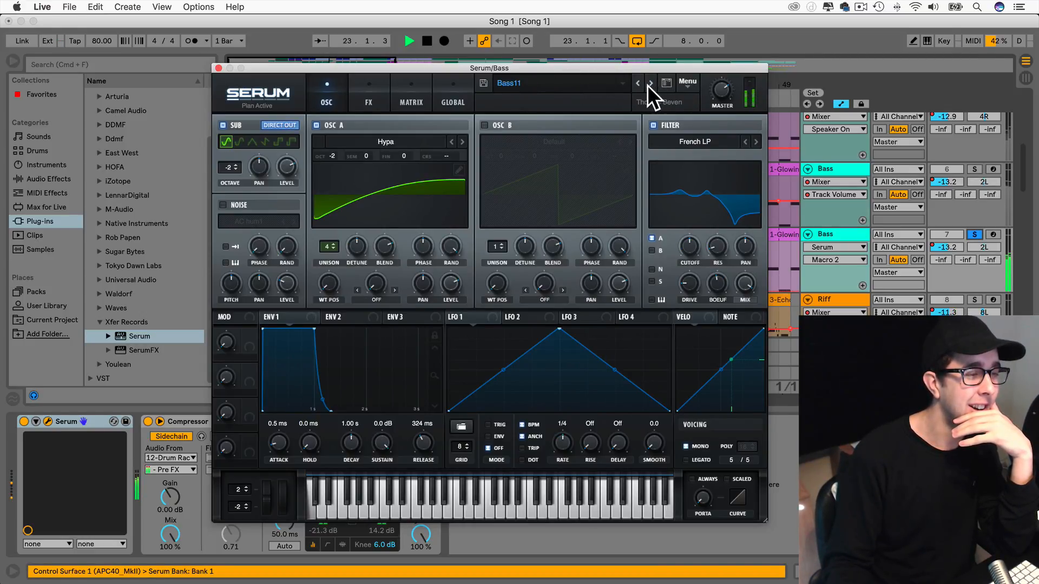
Raise the Sub oscillator's octave to 1 and OSC A's octave to 0, trying out OSC A's unison and the noise oscillator.
mouse_move(225, 163)
mouse_down()
mouse_move(225, 174)
mouse_move(226, 162)
mouse_up()
drag(335, 154, 326, 124)
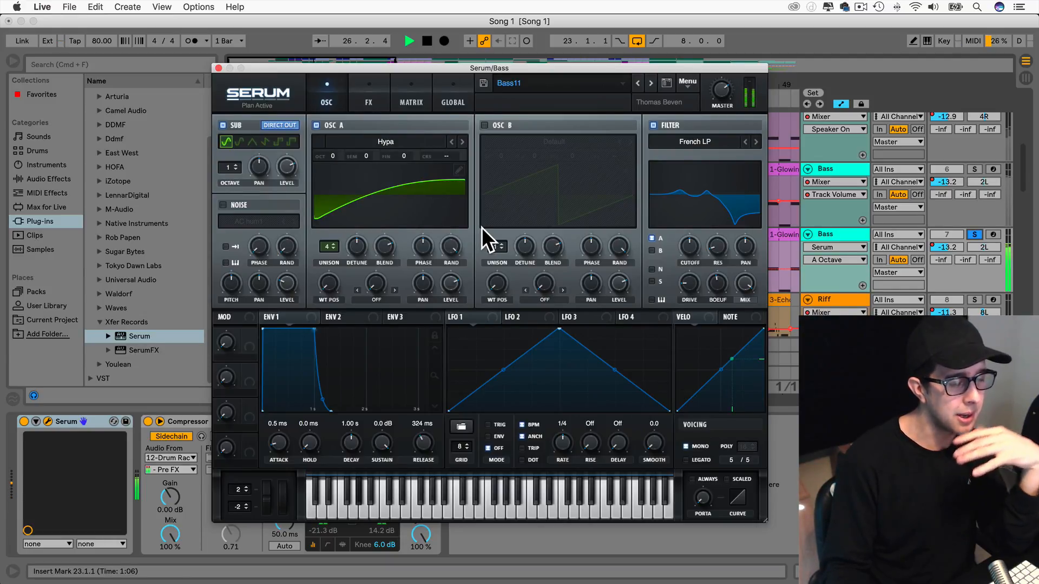
mouse_move(327, 248)
mouse_down()
mouse_move(324, 281)
mouse_move(325, 249)
mouse_up()
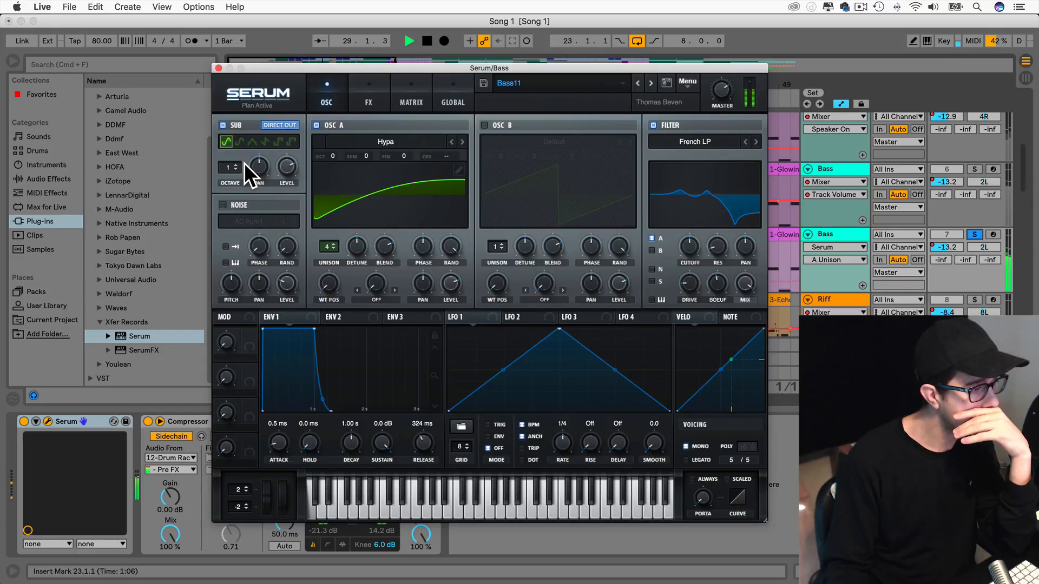
click(223, 205)
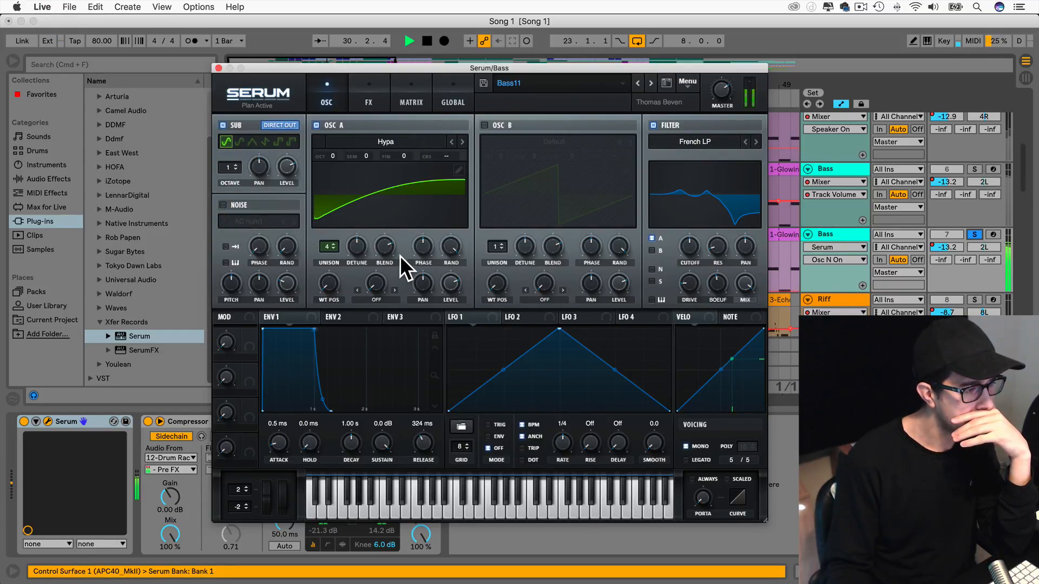
Audition other wavetables for OSC A, choose Misfits, and set OSC A's octave to -1.
click(320, 282)
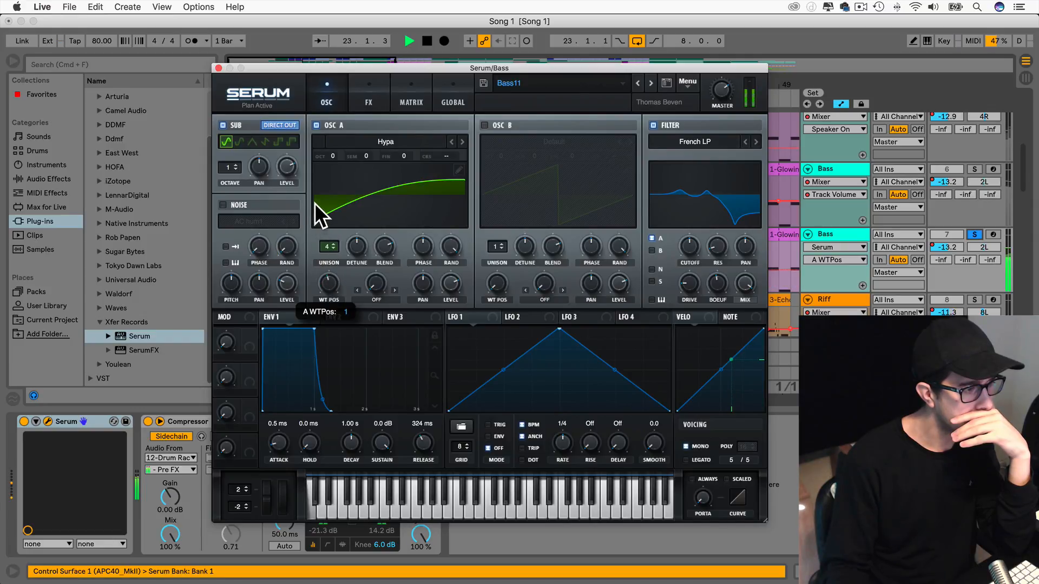
click(462, 140)
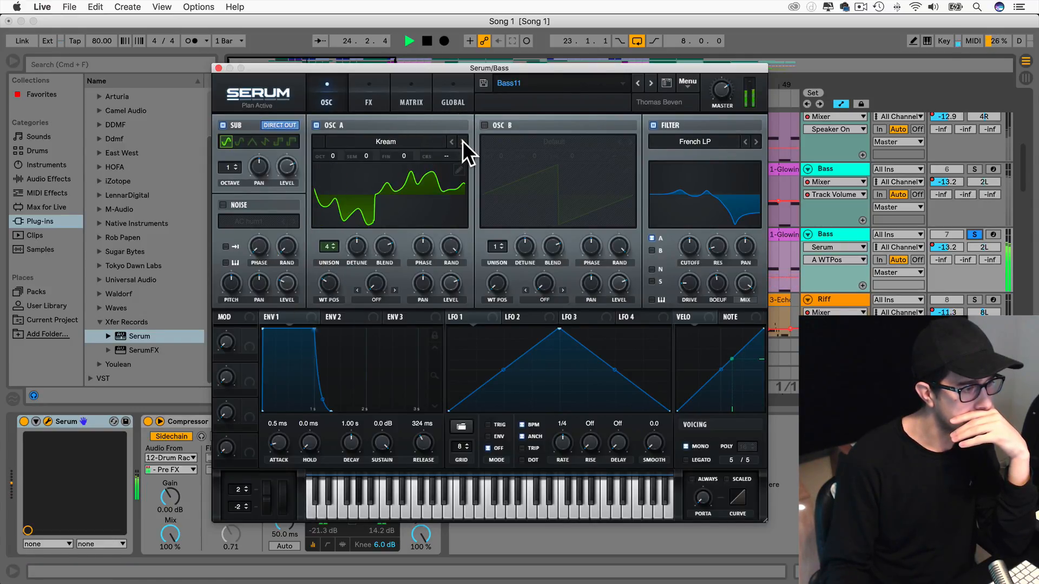
click(460, 141)
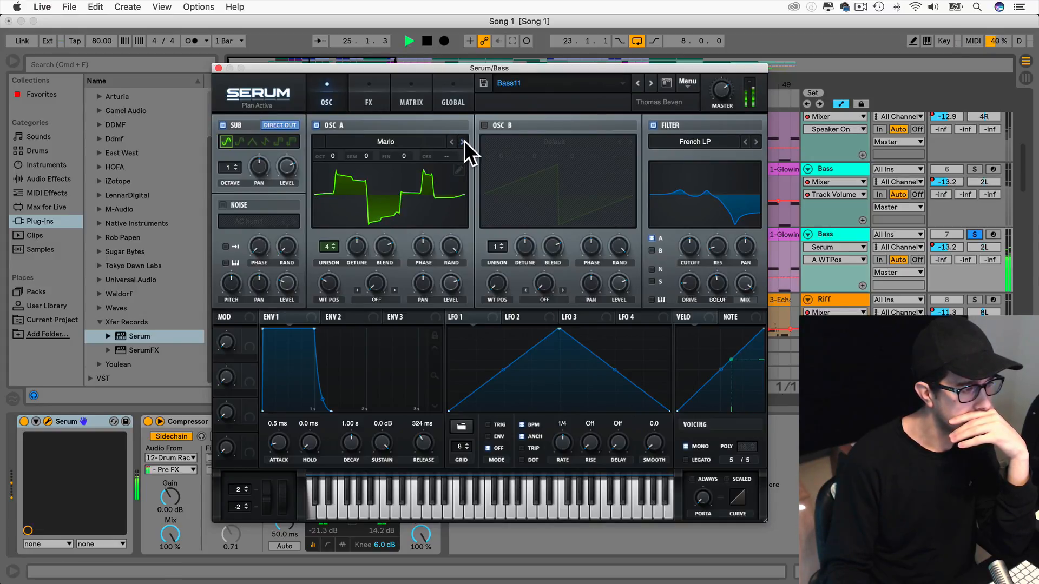
click(463, 141)
drag(330, 283, 323, 183)
drag(325, 137, 327, 258)
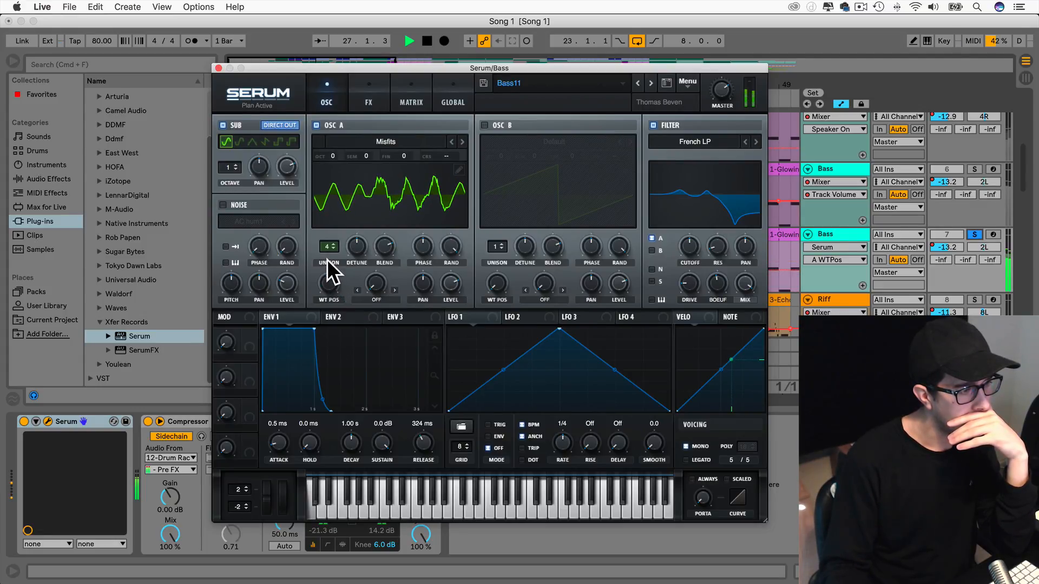
click(462, 142)
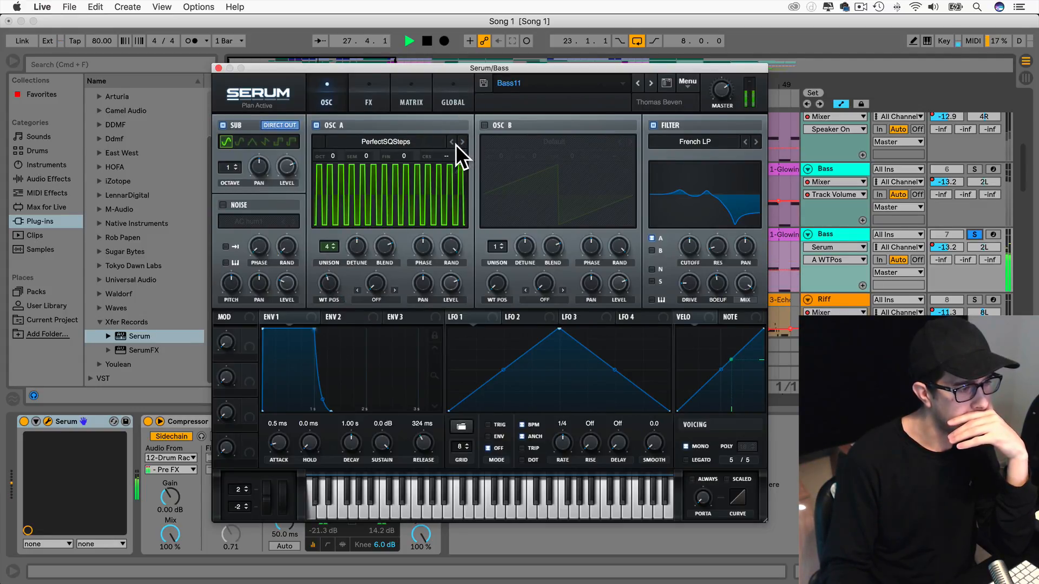
click(451, 142)
drag(329, 157, 332, 166)
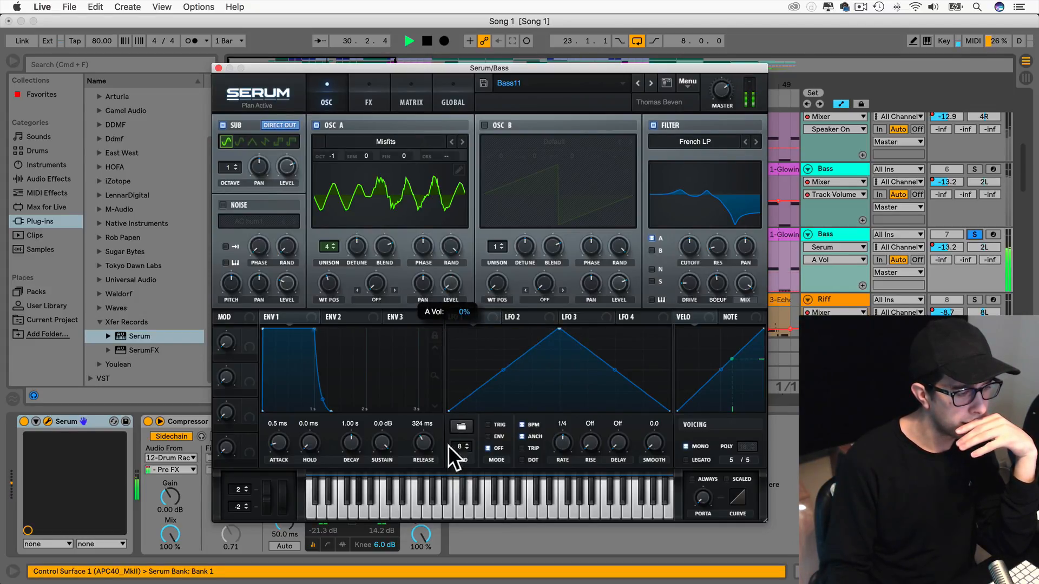
Modulate OSC A's level with LFO 1 at a 1/8 rate, keeping the triangle's peak near the centre.
drag(452, 317, 446, 283)
drag(559, 328, 489, 319)
mouse_move(564, 441)
mouse_down()
mouse_move(561, 450)
mouse_move(565, 432)
mouse_up()
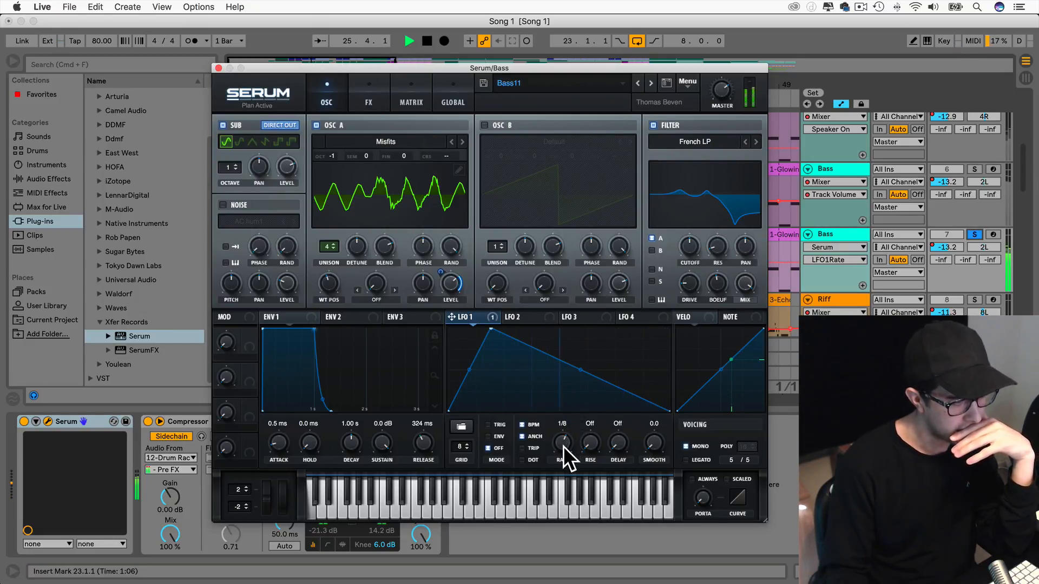
drag(489, 326, 563, 311)
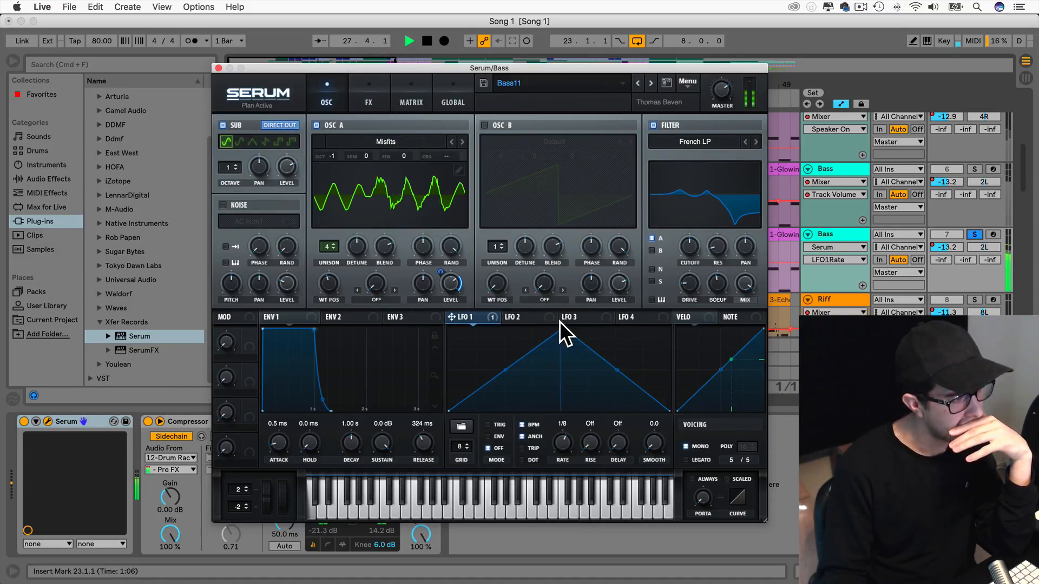
Compare the sound without the Sub, switch OSC A off to hear the Sub alone, and raise the Sub's level.
click(223, 125)
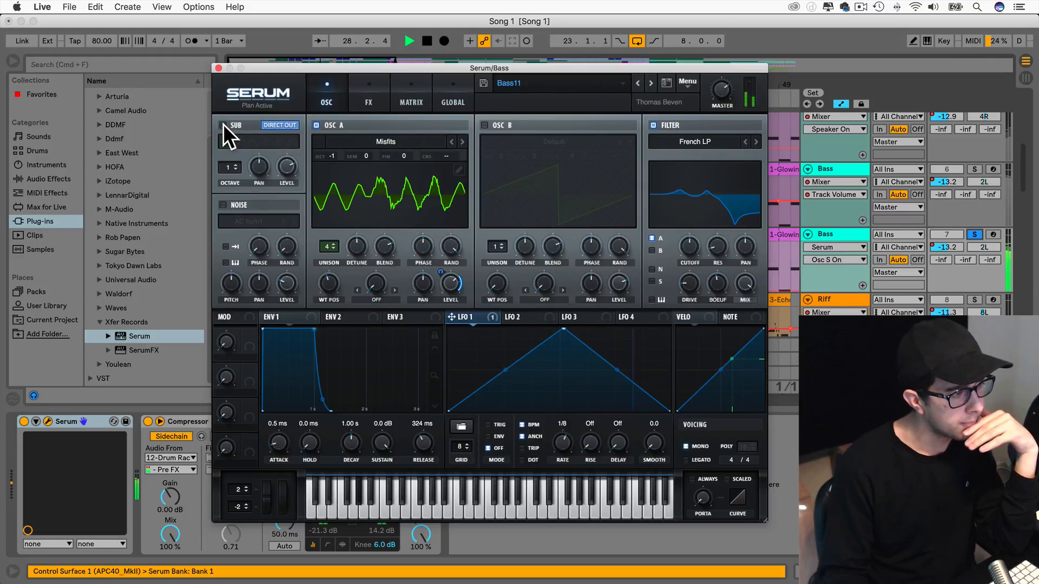
click(223, 125)
click(316, 125)
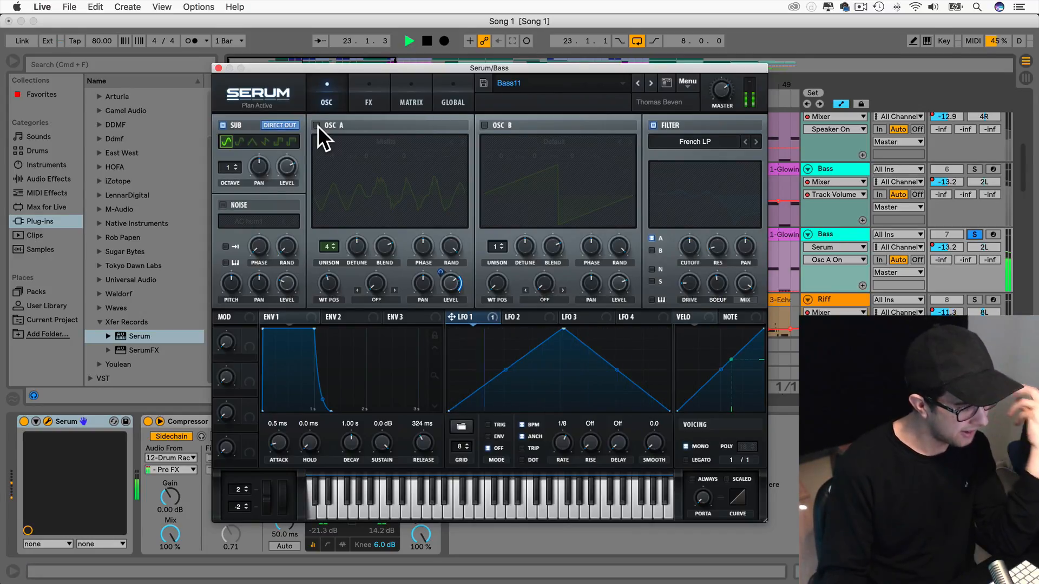
click(288, 164)
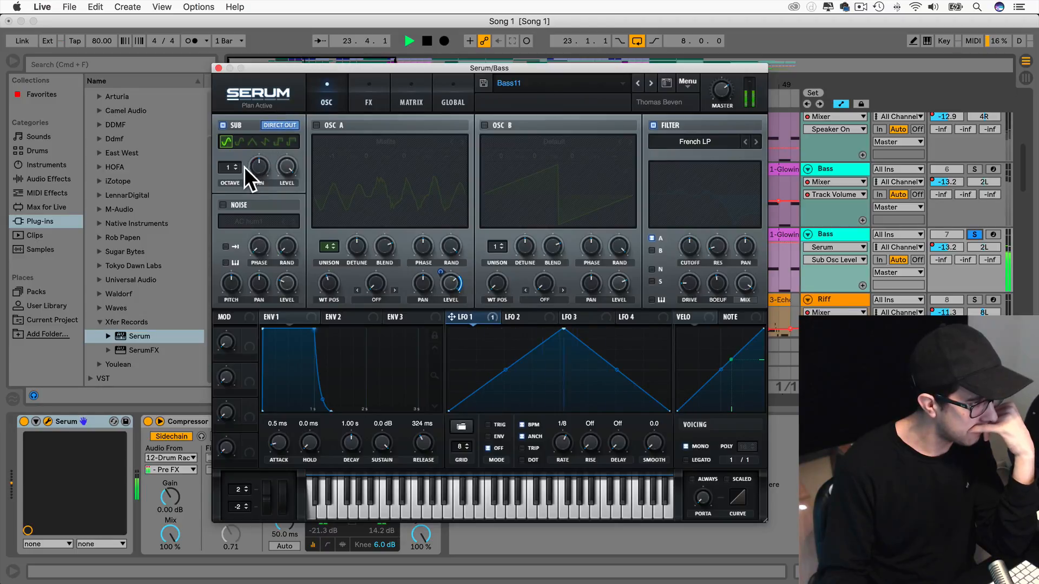
drag(232, 167, 231, 164)
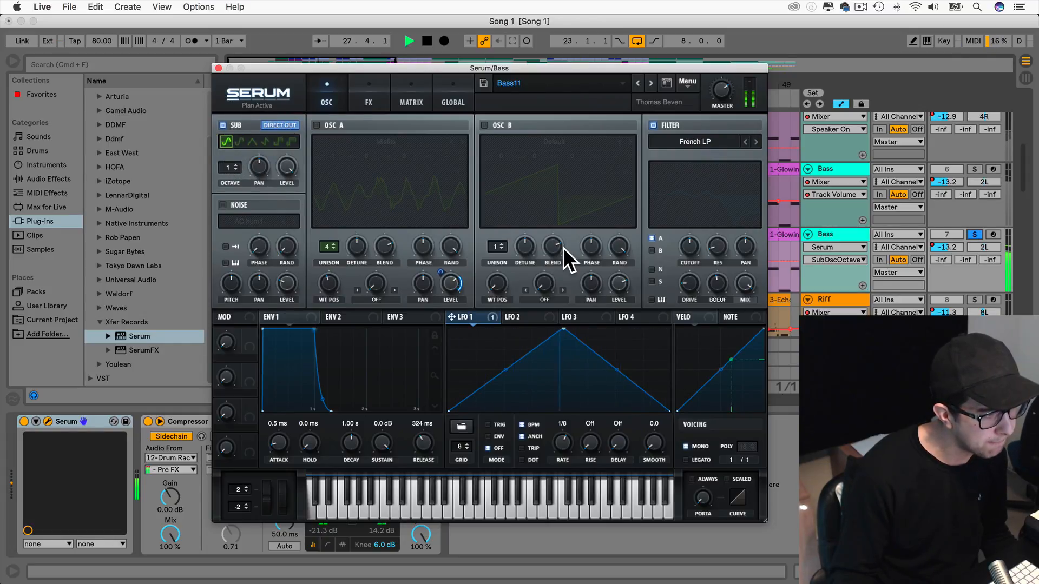
Try OSC B briefly, switch OSC A back on, and adjust the French LP filter's cutoff by ear.
drag(690, 247, 677, 265)
click(483, 125)
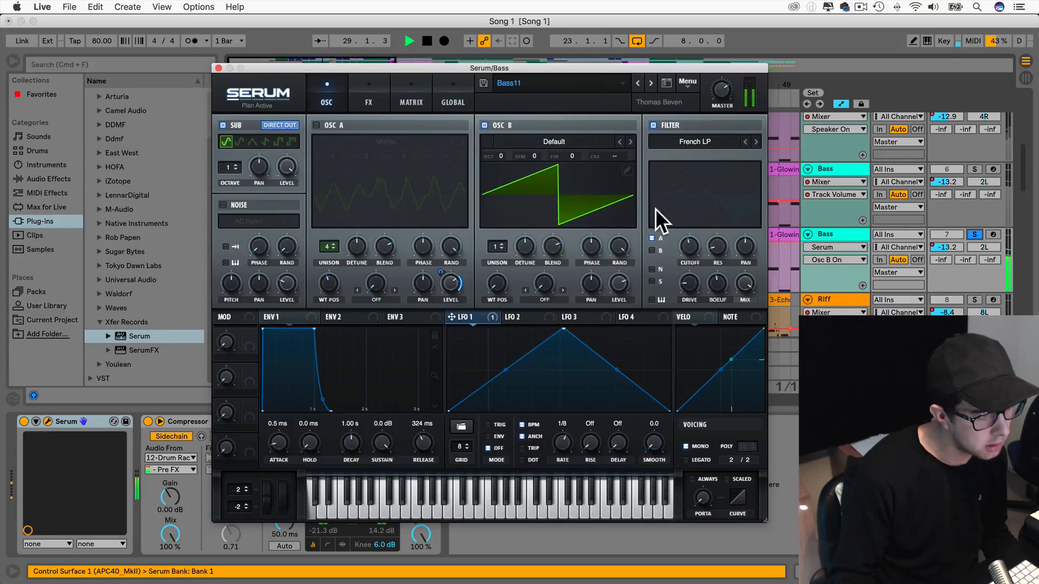
click(485, 126)
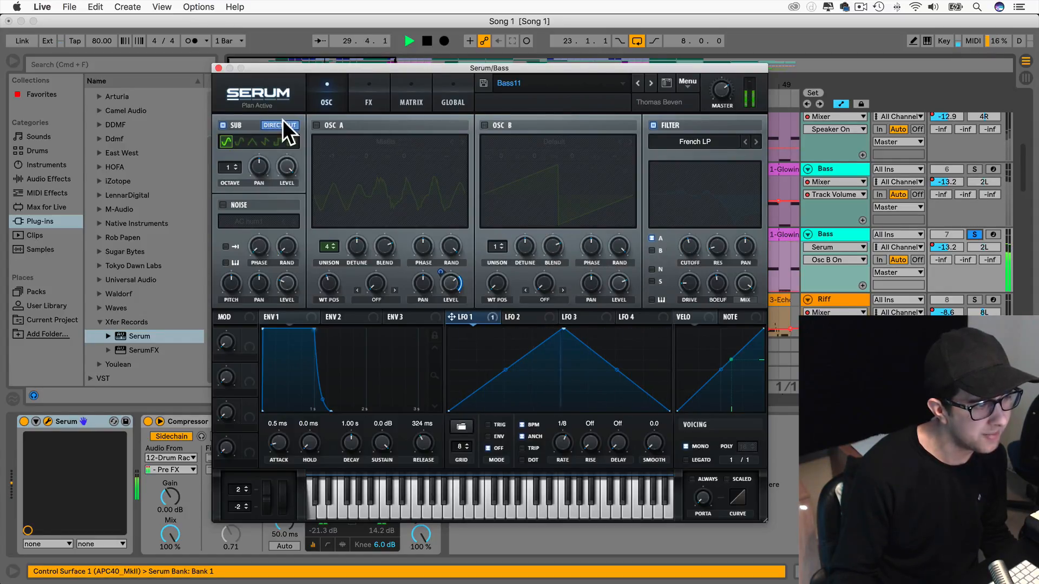
click(316, 125)
drag(690, 251, 681, 218)
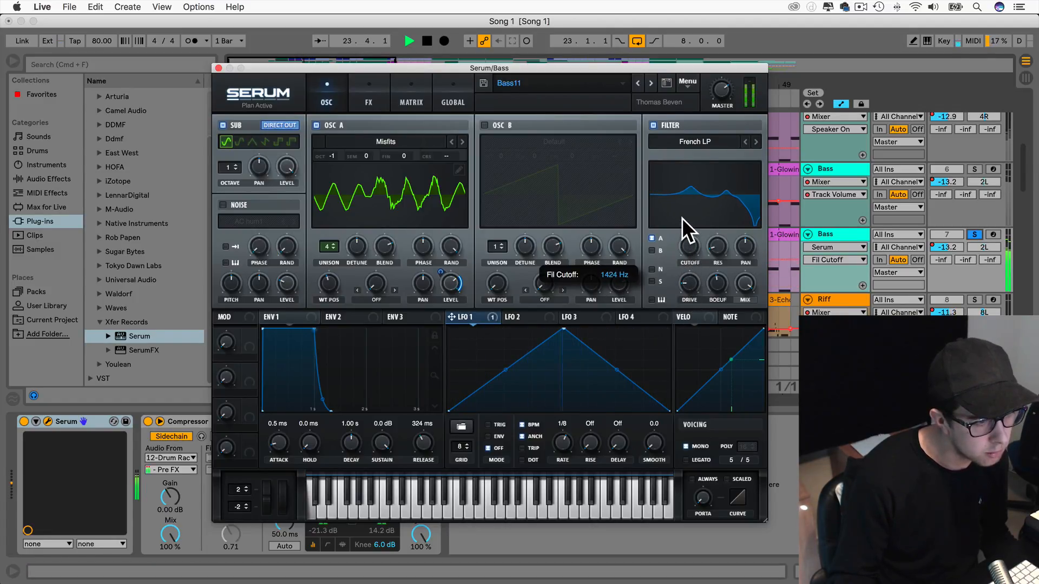
drag(688, 289, 686, 249)
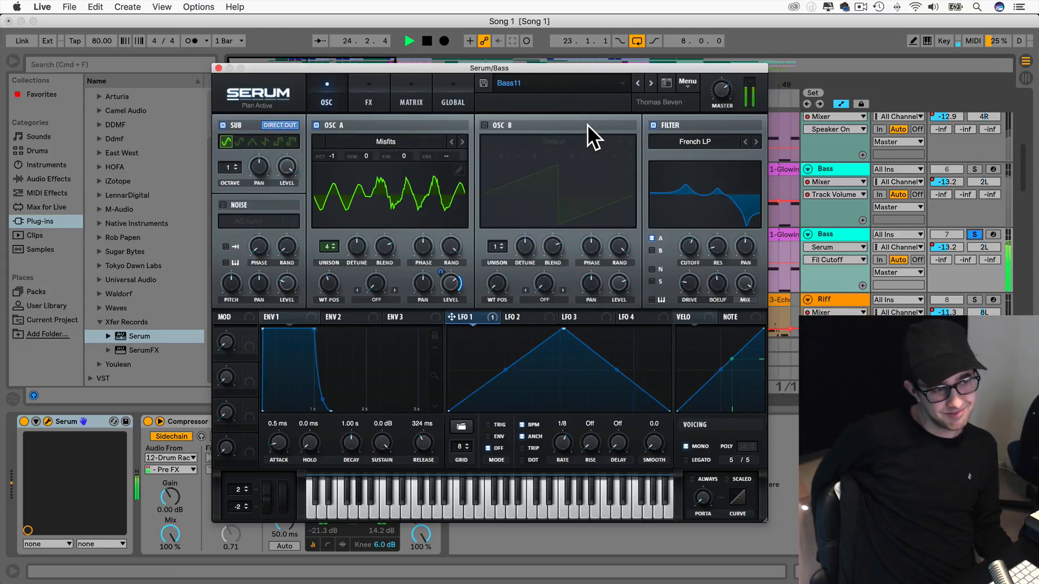
Audition further wavetables for OSC A, settle on Razor, and close the Serum window.
click(463, 142)
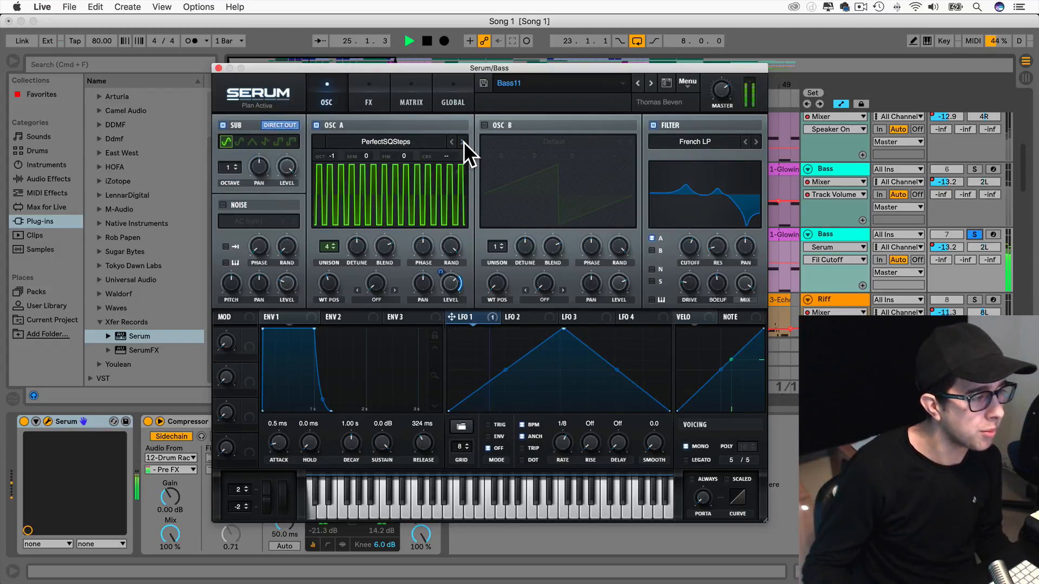
click(463, 141)
click(463, 142)
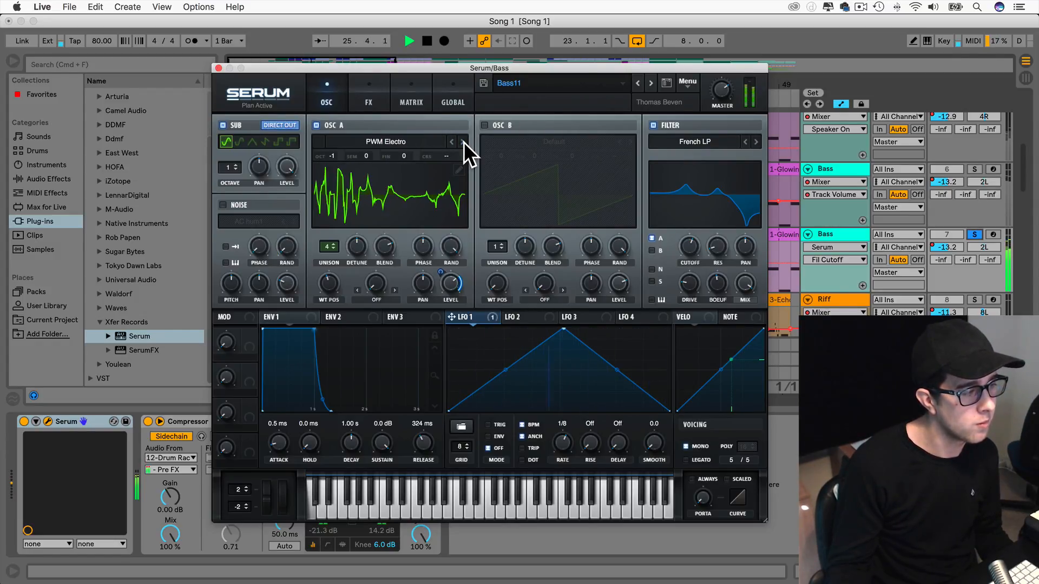
click(463, 141)
click(463, 142)
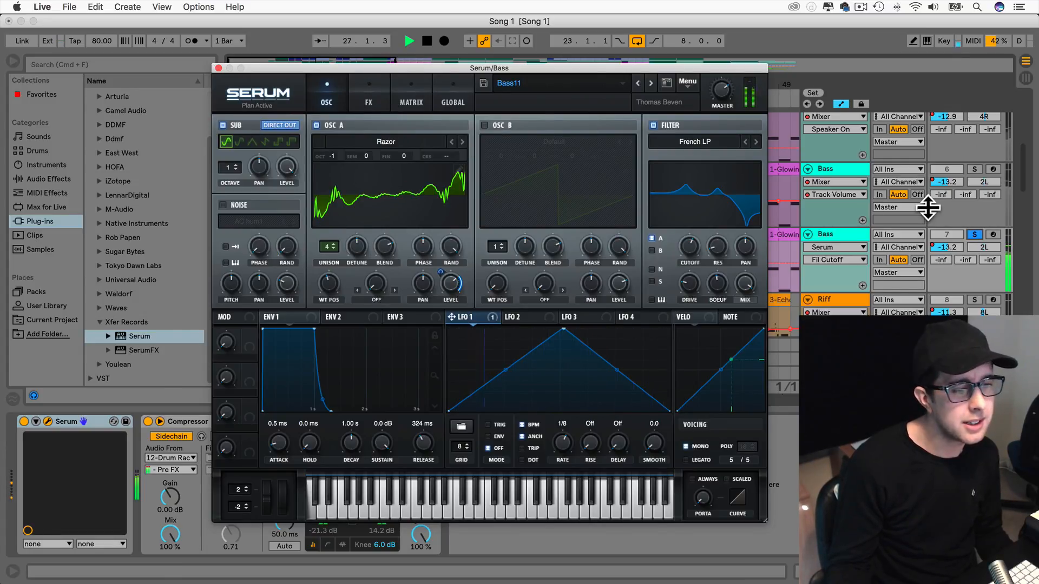
click(219, 68)
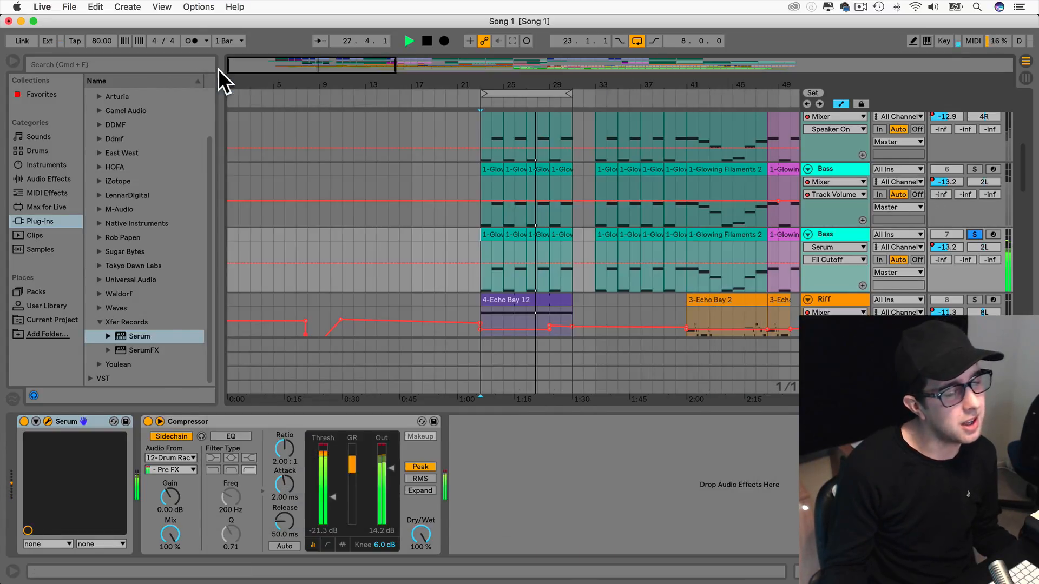
Take the duplicated Bass track out of solo and compare it on its own against the full mix.
click(974, 234)
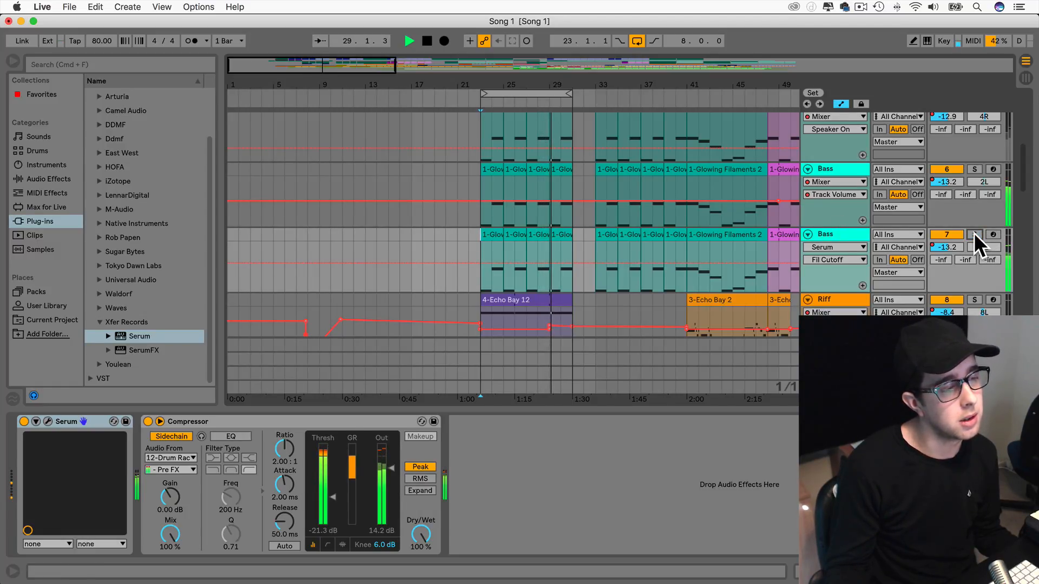
click(975, 234)
click(974, 234)
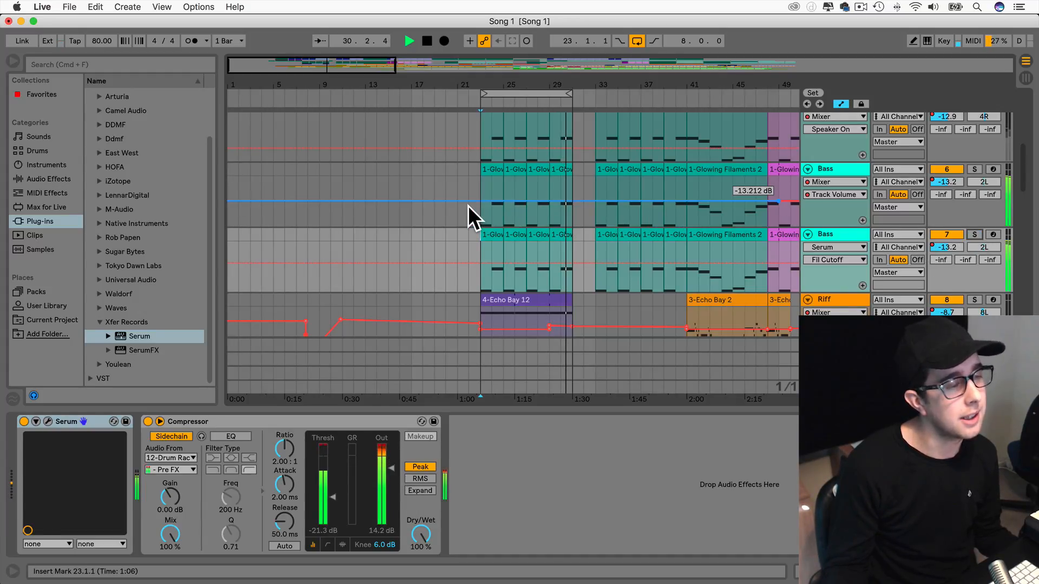
scroll(470, 205, up, 2)
scroll(469, 205, down, 3)
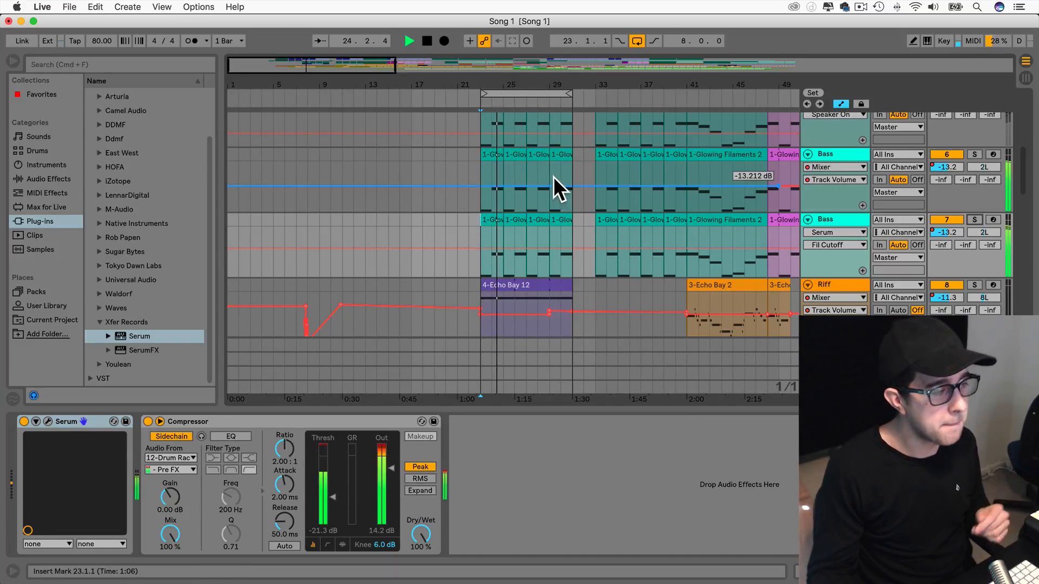
Turn off the arrangement loop and play the song from bar 12, just before the Echo Crazy clips.
scroll(552, 173, up, 4)
click(636, 41)
key(space)
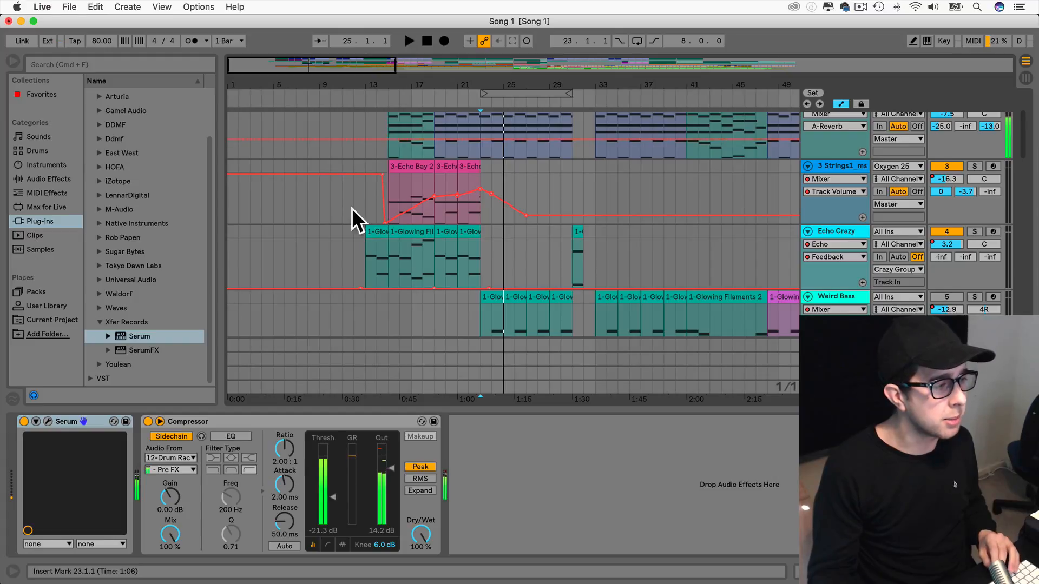
click(356, 246)
key(space)
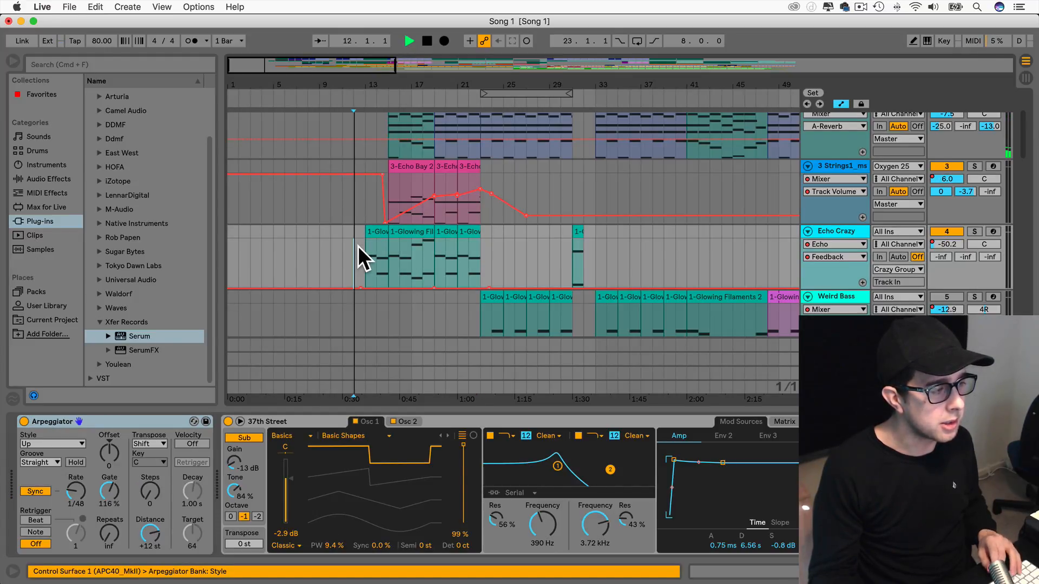
key(space)
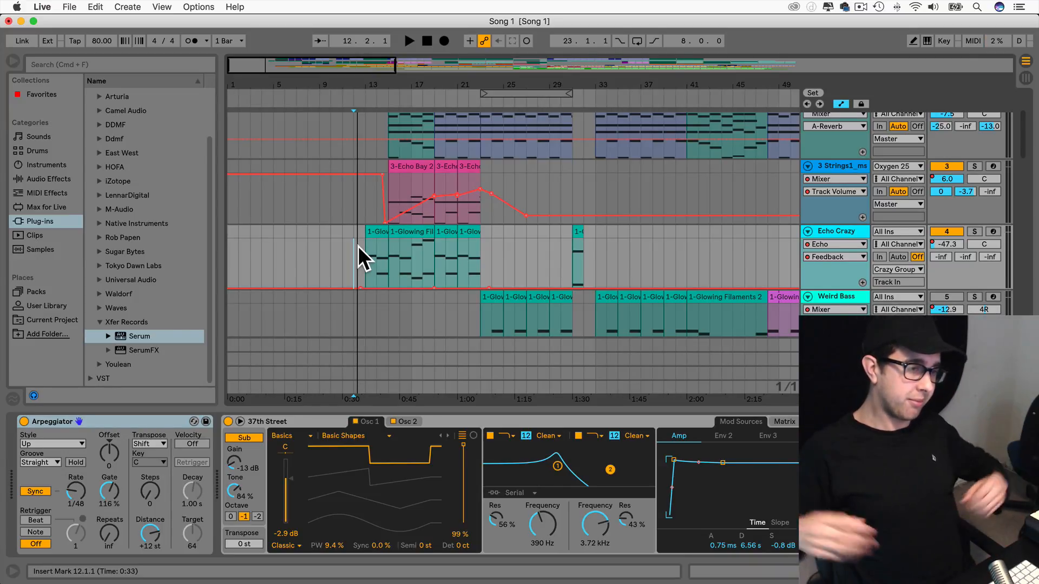
key(space)
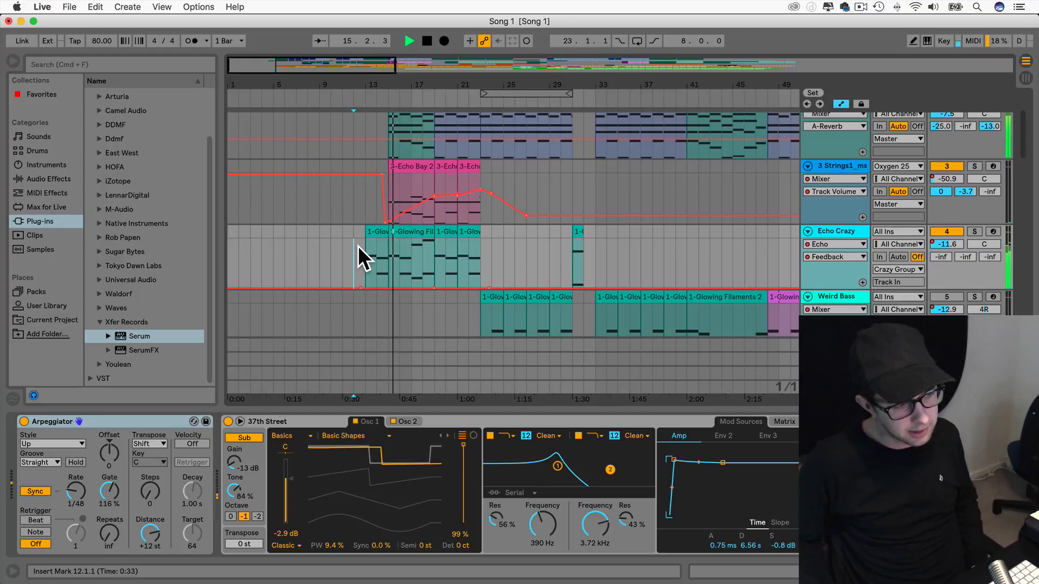
scroll(358, 245, right, 5)
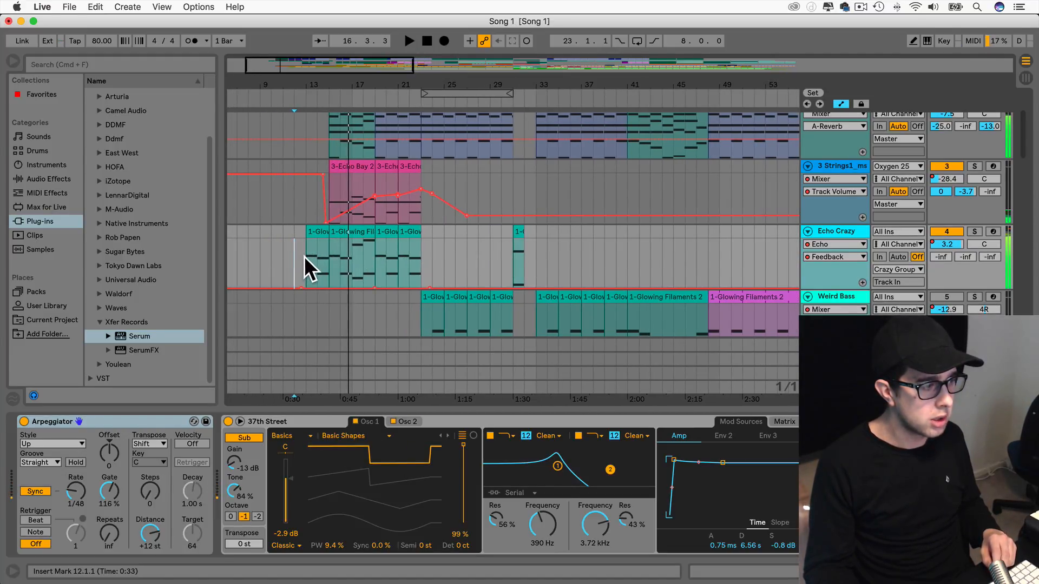
key(space)
Delete all the Echo Crazy clips between bars 13 and 23.
drag(304, 255, 420, 259)
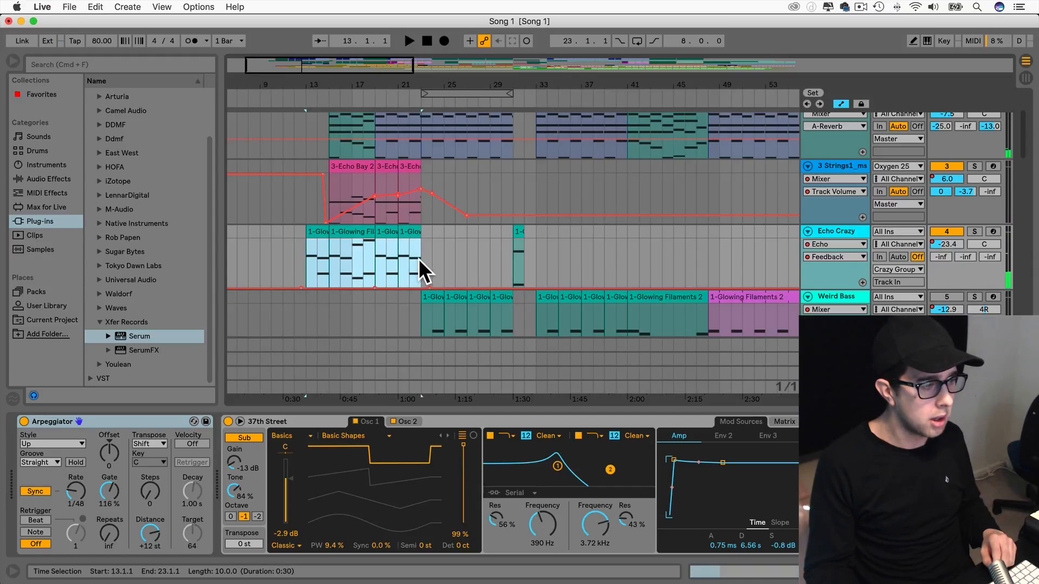
scroll(418, 258, right, 15)
scroll(418, 259, left, 15)
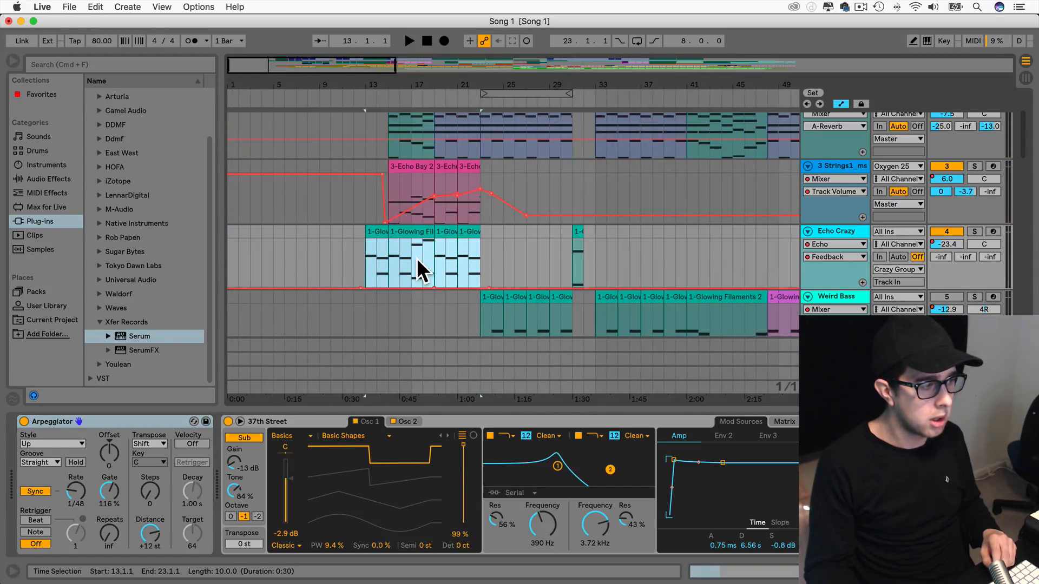
click(379, 250)
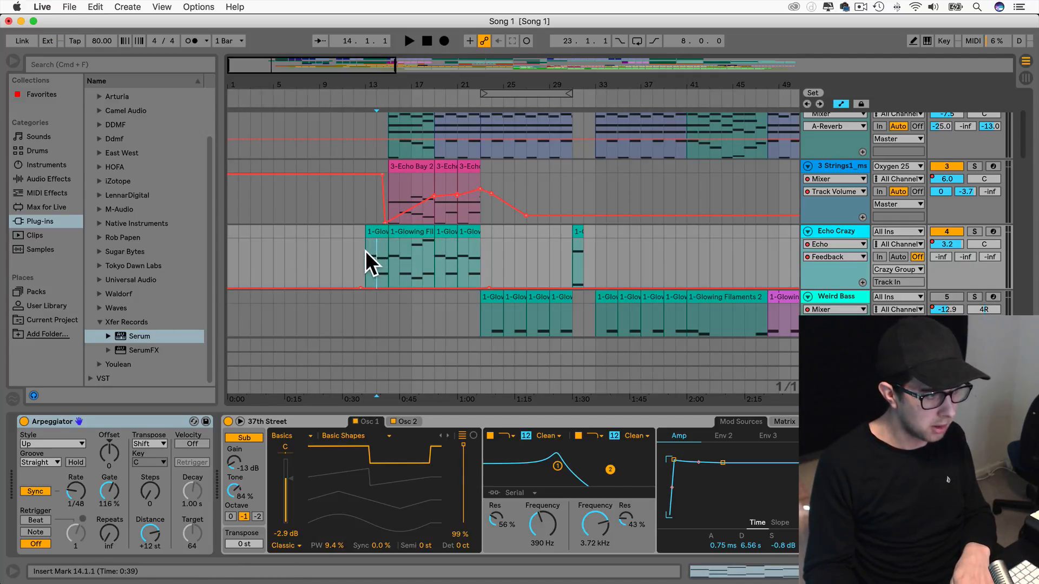
drag(365, 251, 449, 251)
click(470, 232)
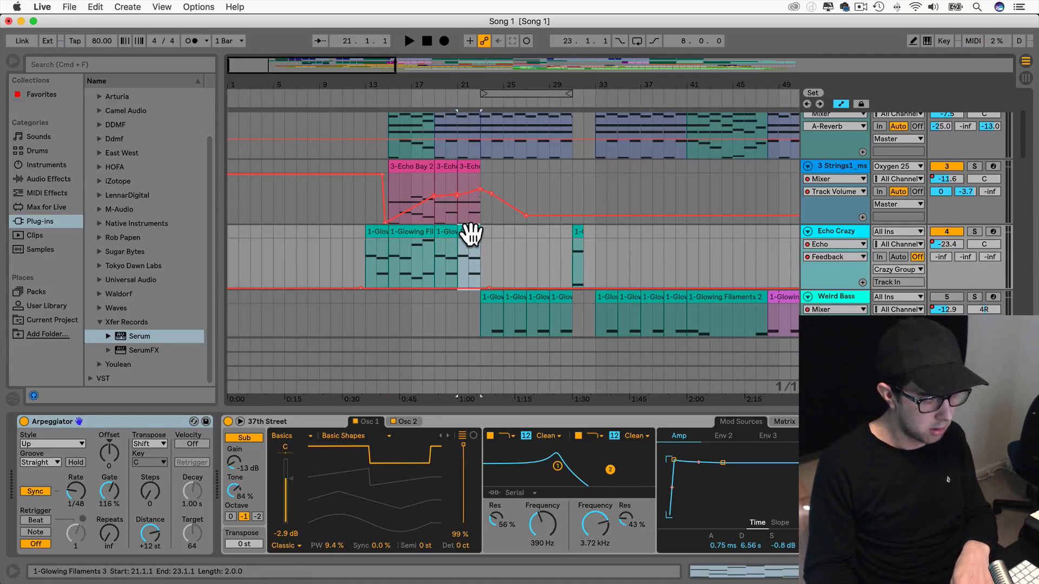
click(442, 233)
key(Delete)
click(413, 233)
key(Delete)
click(377, 233)
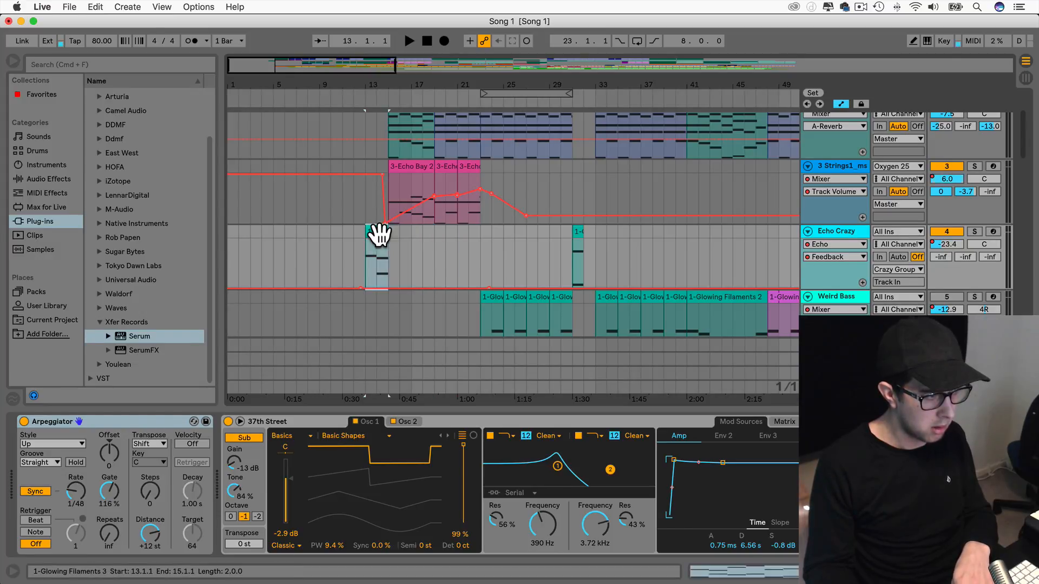
key(Delete)
Play the song from bars 13 and 14 to hear the intro without the Echo Crazy clips.
click(368, 245)
key(space)
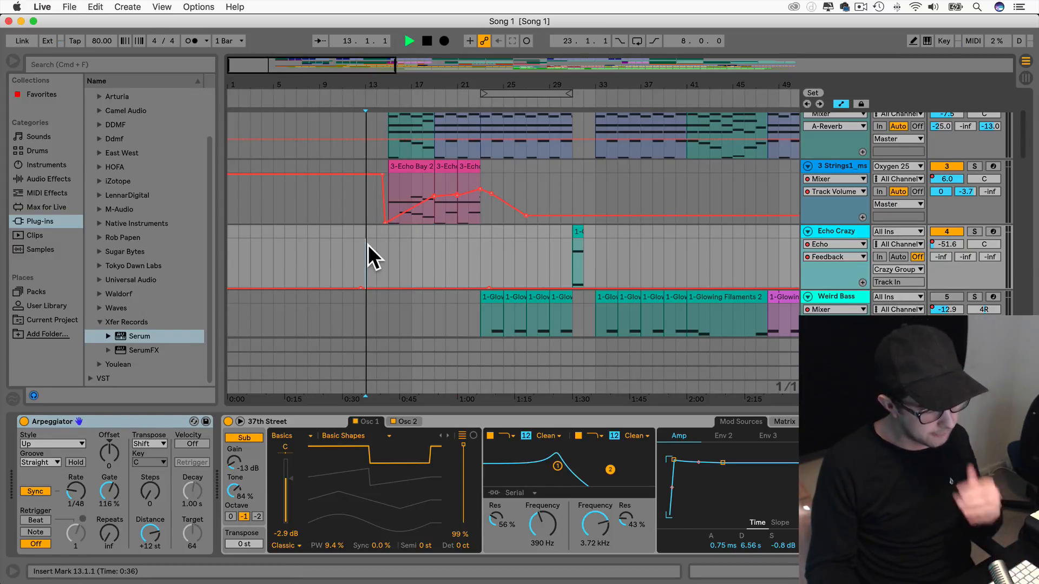
click(385, 239)
click(378, 242)
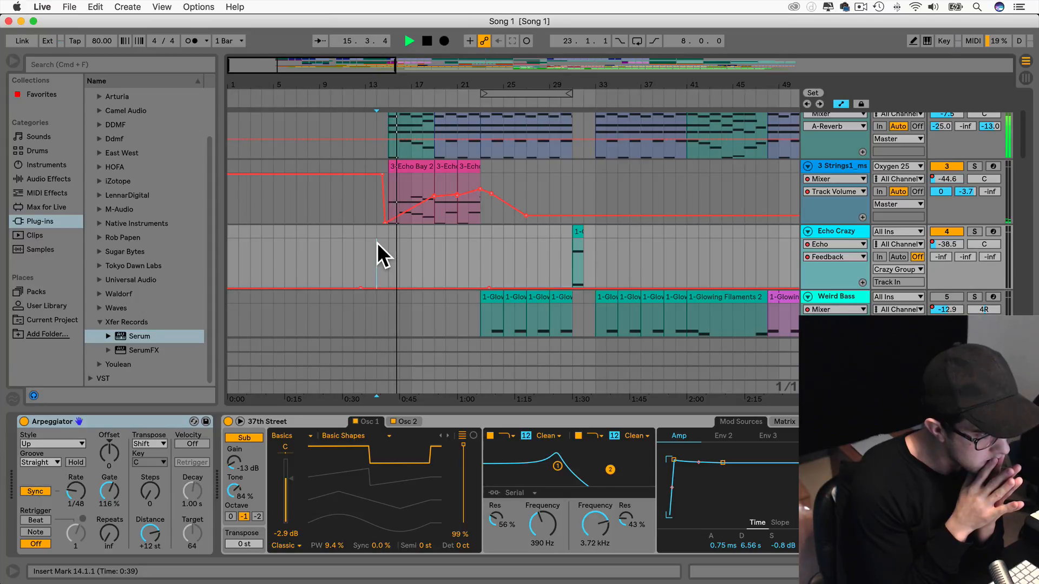
scroll(377, 242, up, 3)
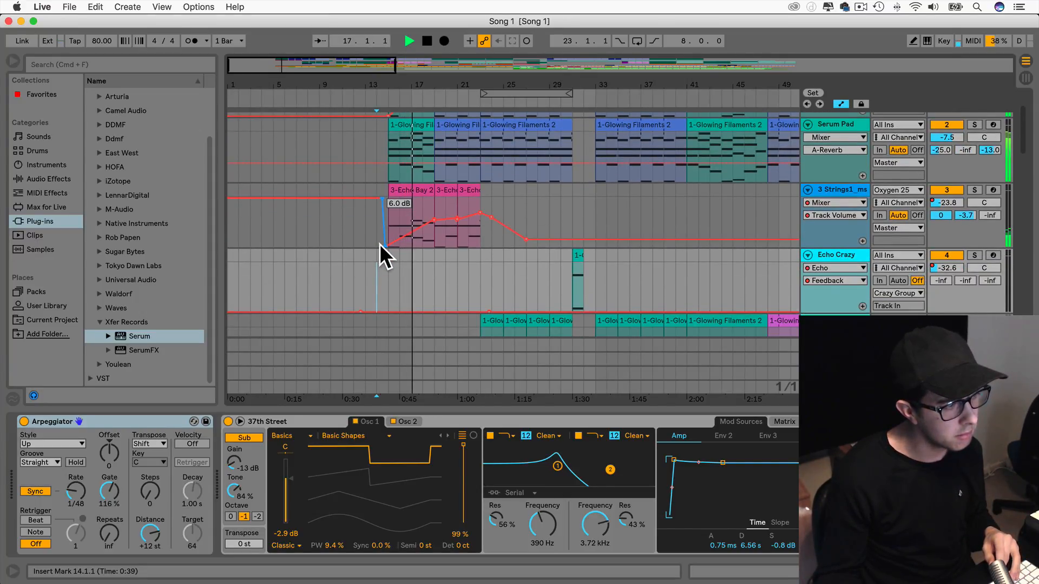
scroll(380, 254, up, 5)
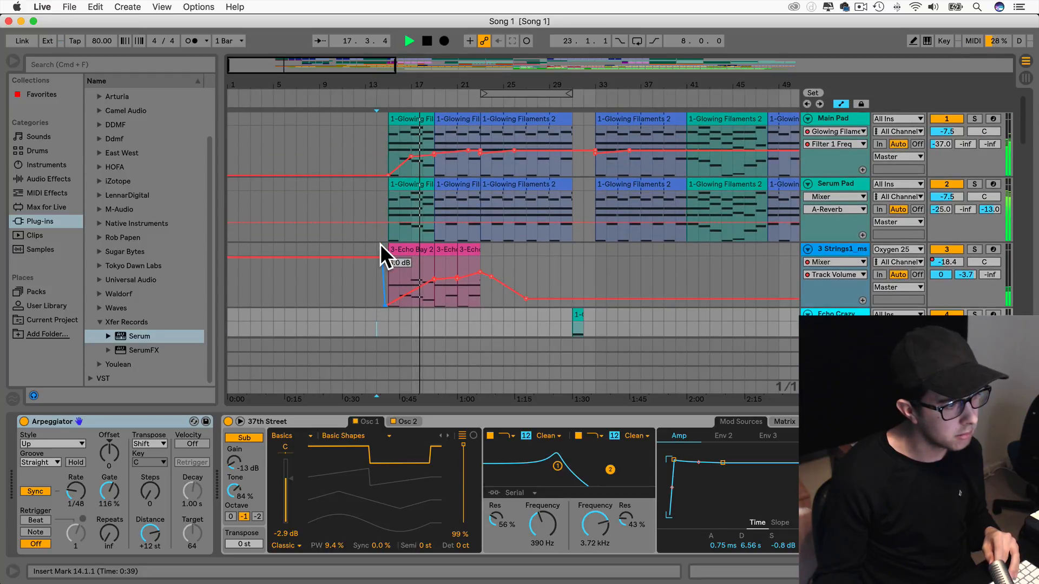
key(space)
Copy the Serum Pad clip at bar 15 to bar 11 and play the song from bar 10.
drag(411, 187, 365, 191)
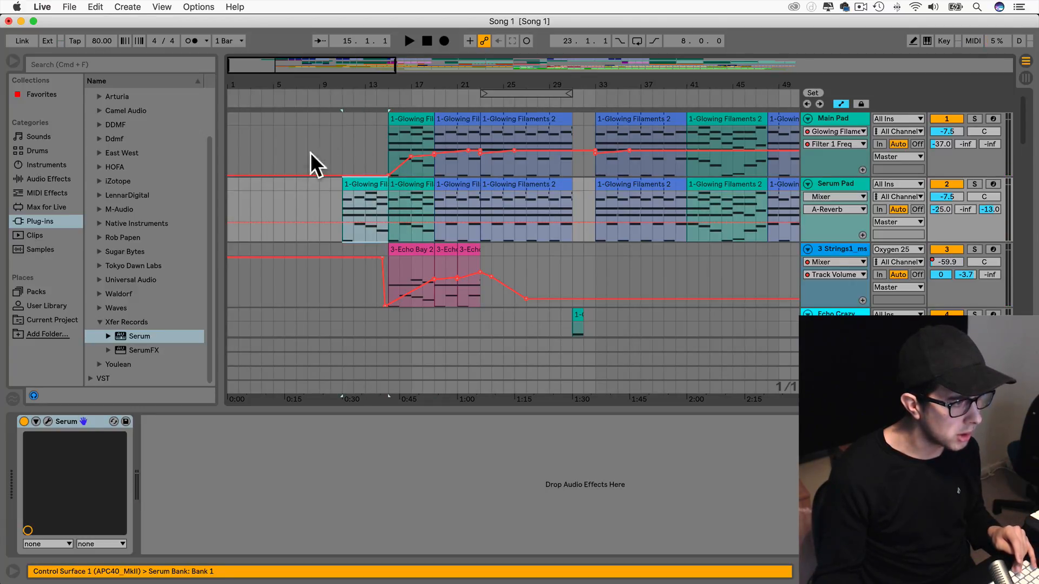
click(336, 200)
key(space)
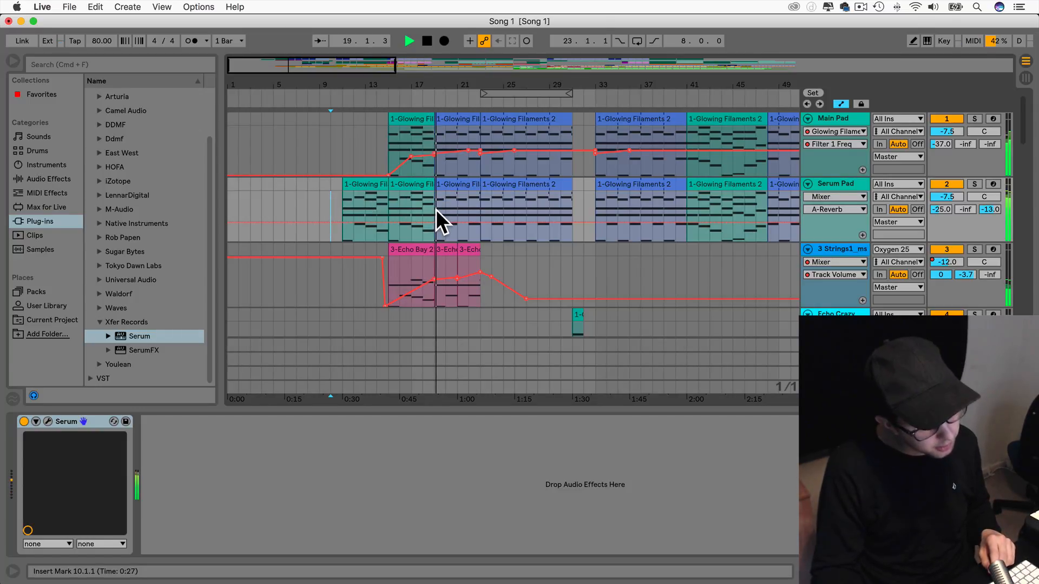
key(space)
key(space)
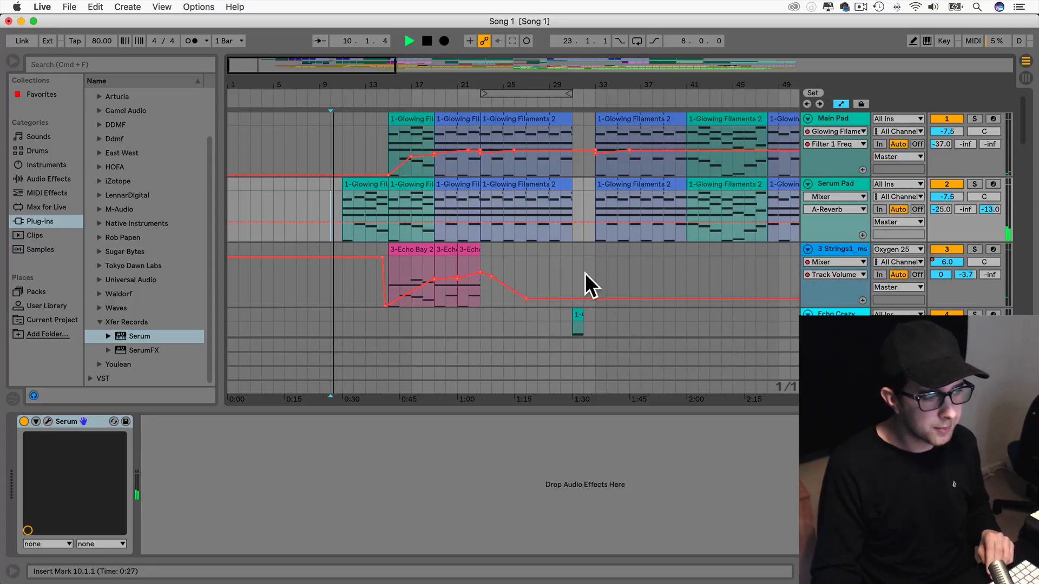
Play from bar 14, solo the Strings track, and look over its clips along the arrangement.
click(435, 266)
key(space)
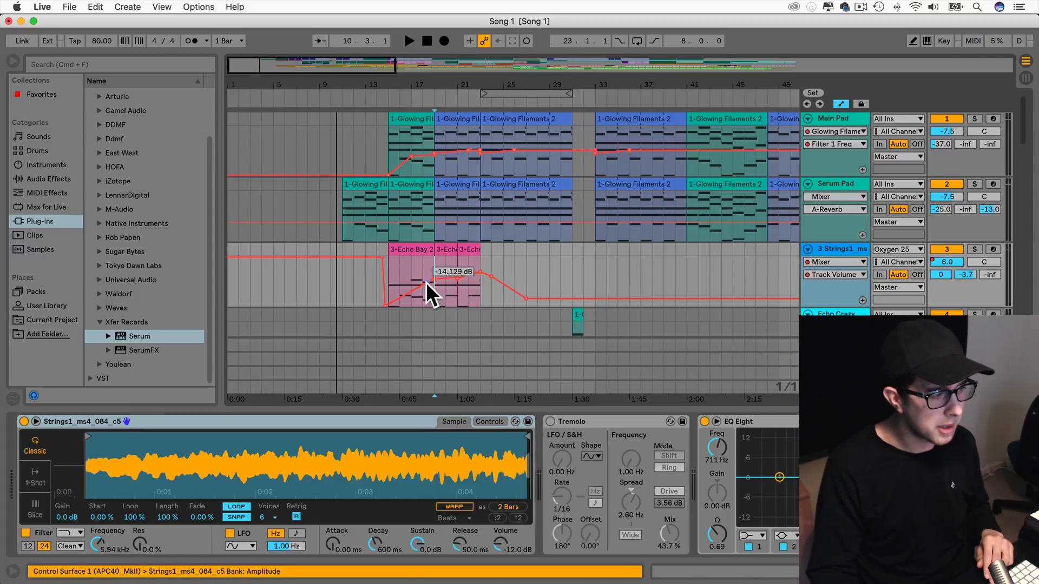
click(376, 279)
key(space)
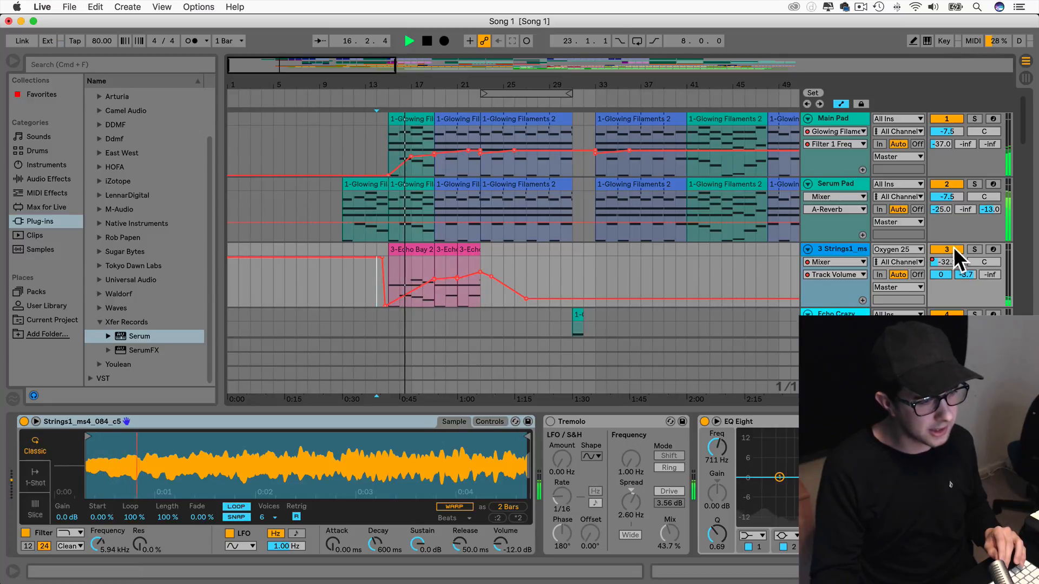
click(975, 250)
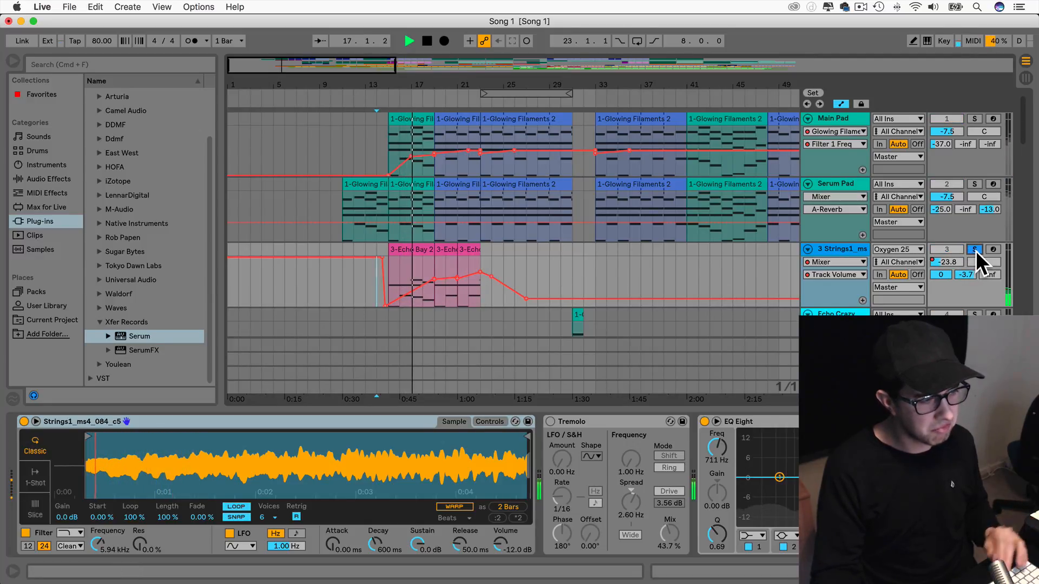
scroll(775, 290, right, 15)
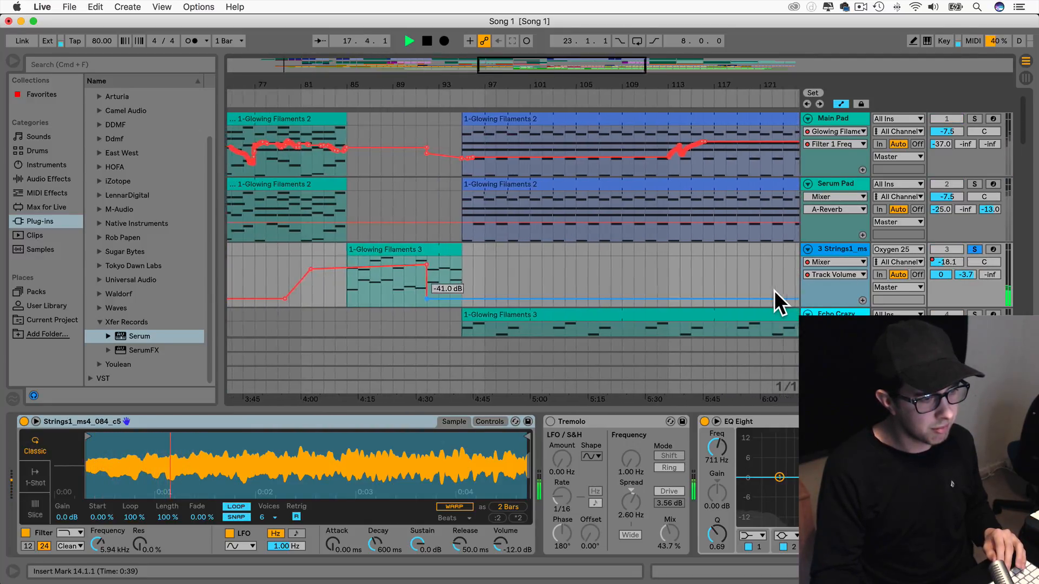
scroll(774, 289, left, 15)
key(space)
Move the Strings clip at bar 21 to bar 31, and delete the track's earlier clips and their volume automation.
drag(463, 249, 578, 249)
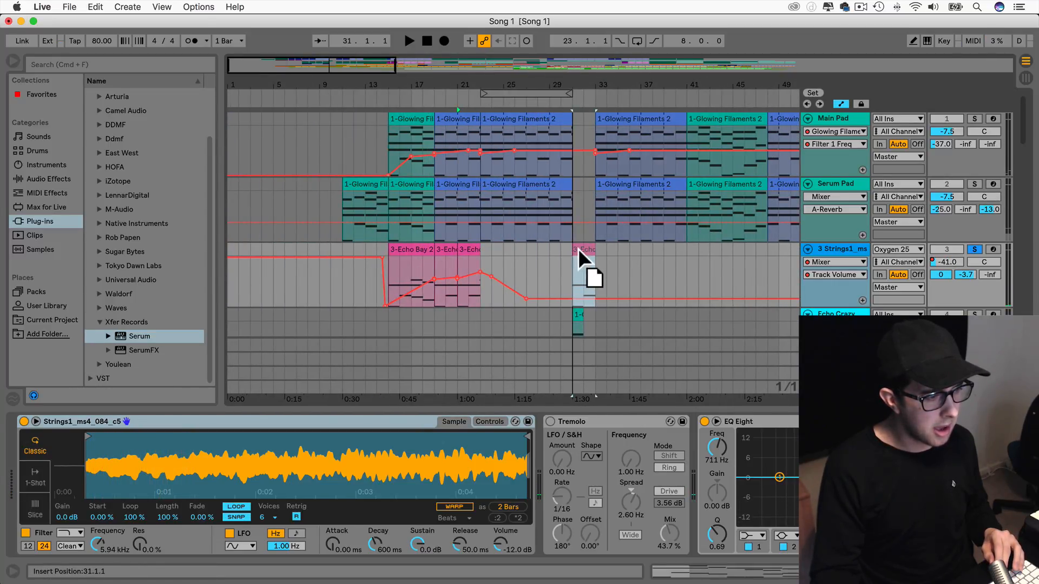
drag(458, 276, 377, 259)
key(Delete)
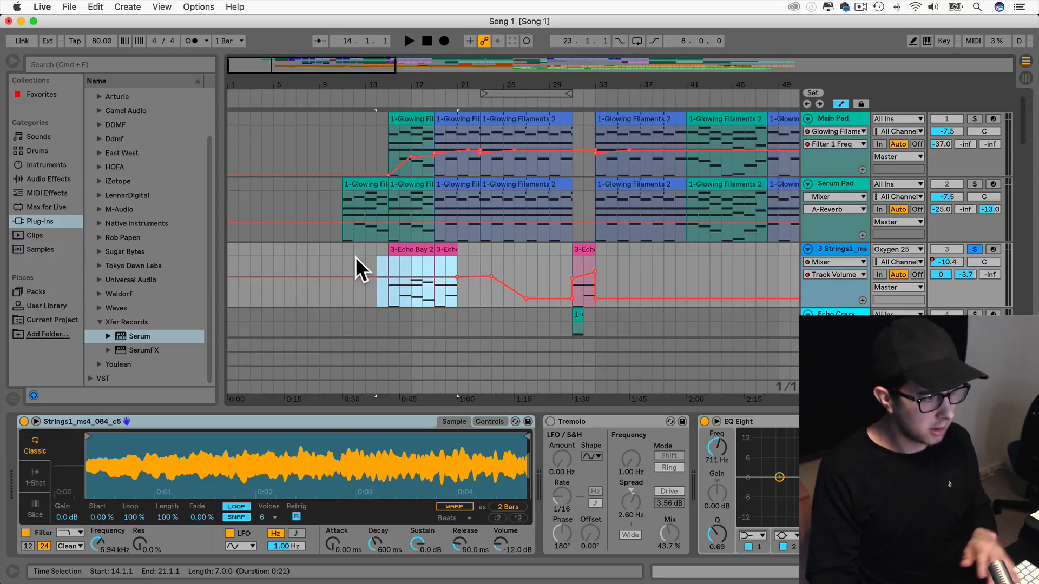
click(446, 249)
key(Delete)
click(412, 251)
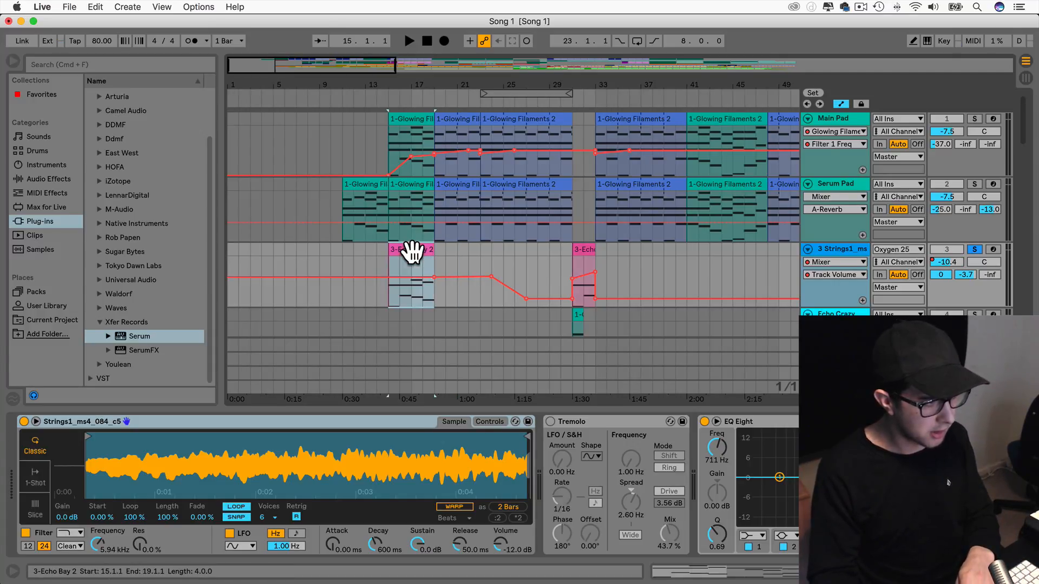
key(Delete)
Take the Strings track out of solo, play the song from bar 11, and select the Serum Pad track.
click(337, 252)
key(space)
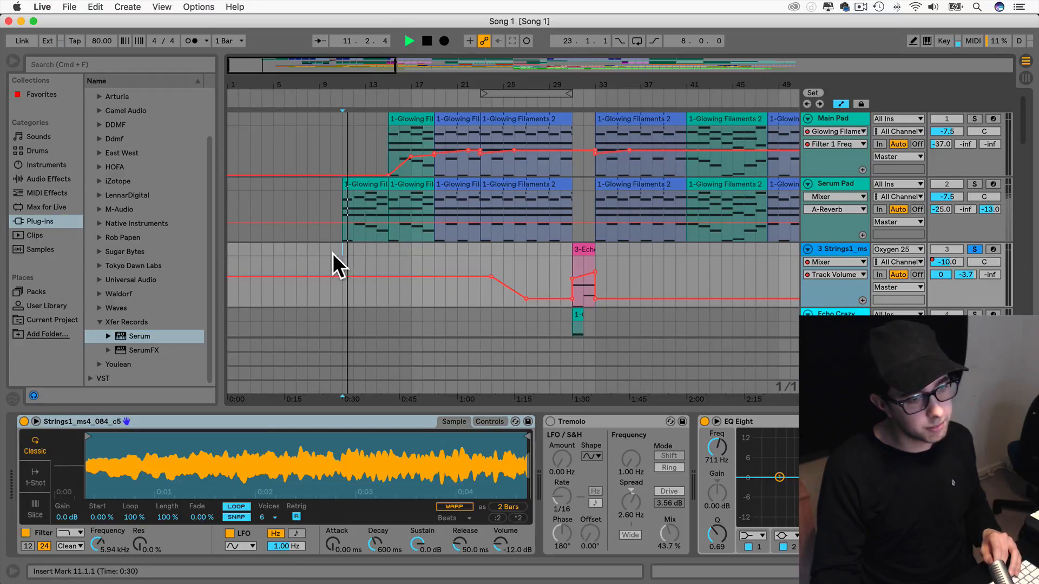
click(974, 249)
key(space)
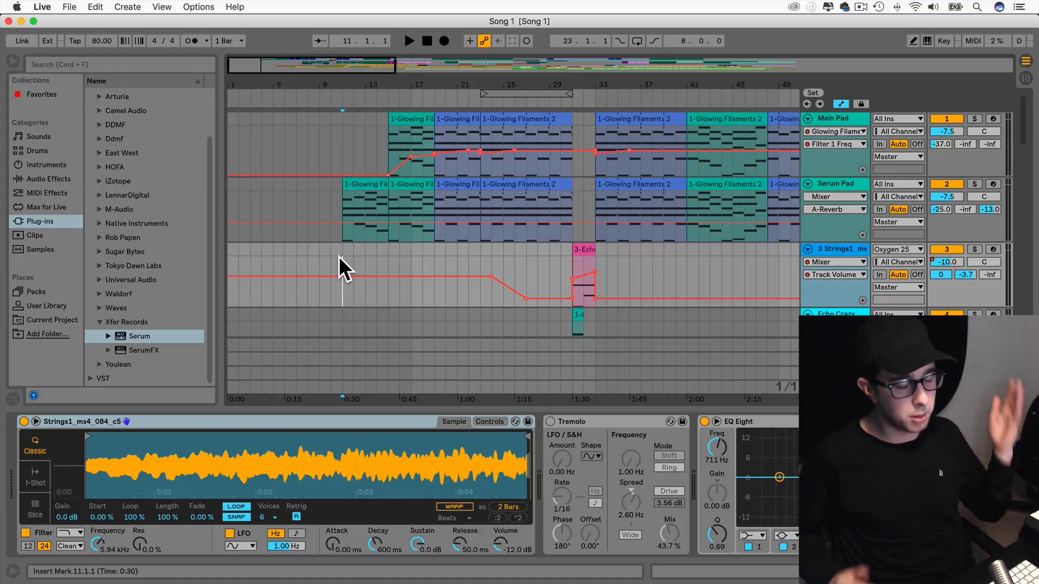
key(space)
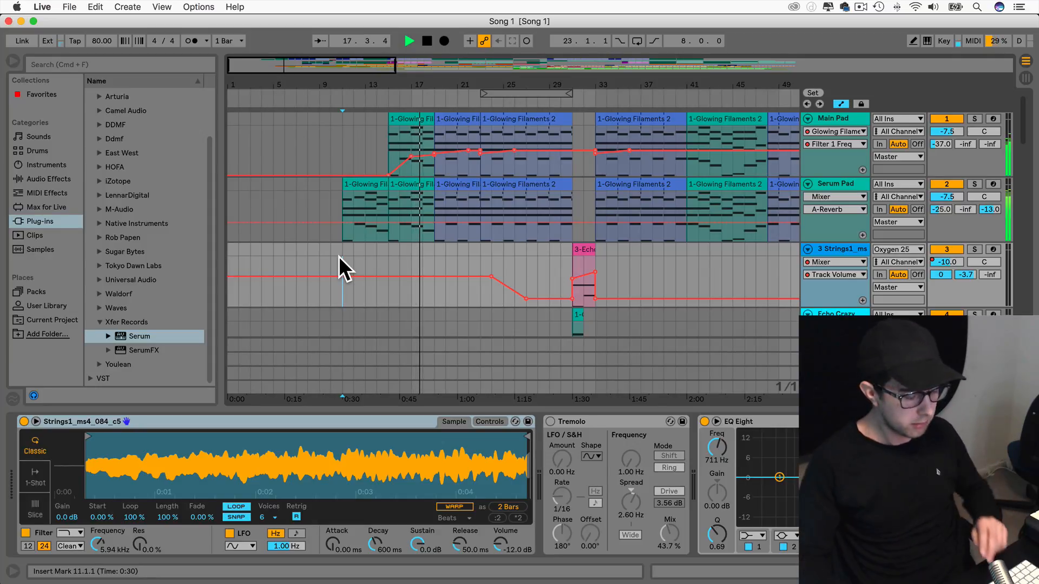
key(space)
click(842, 184)
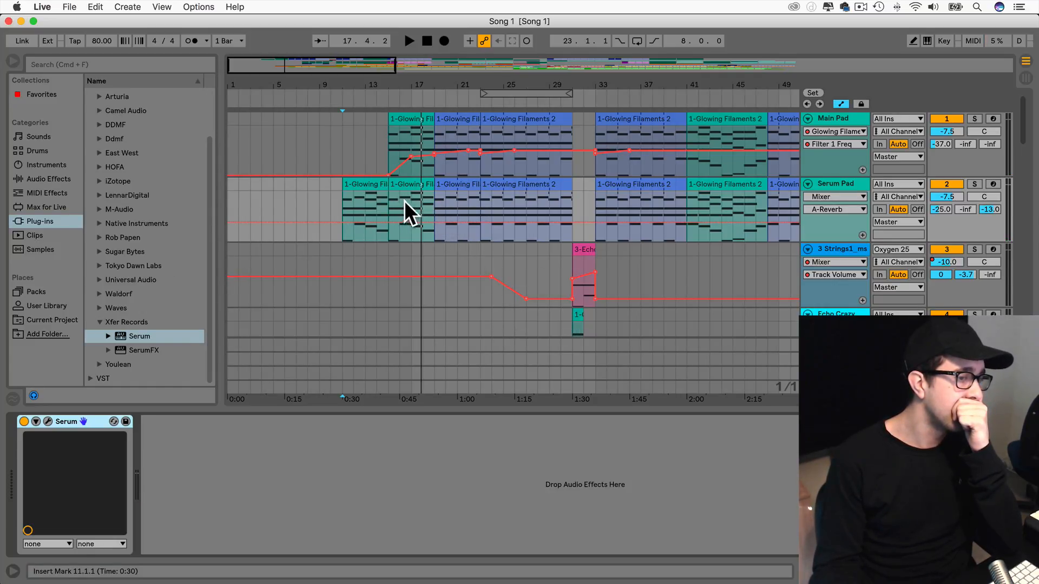
Draw a volume fade-in on the Amp return track, from minimum at bar 11 to slightly above 0 dB at bar 19.
click(989, 209)
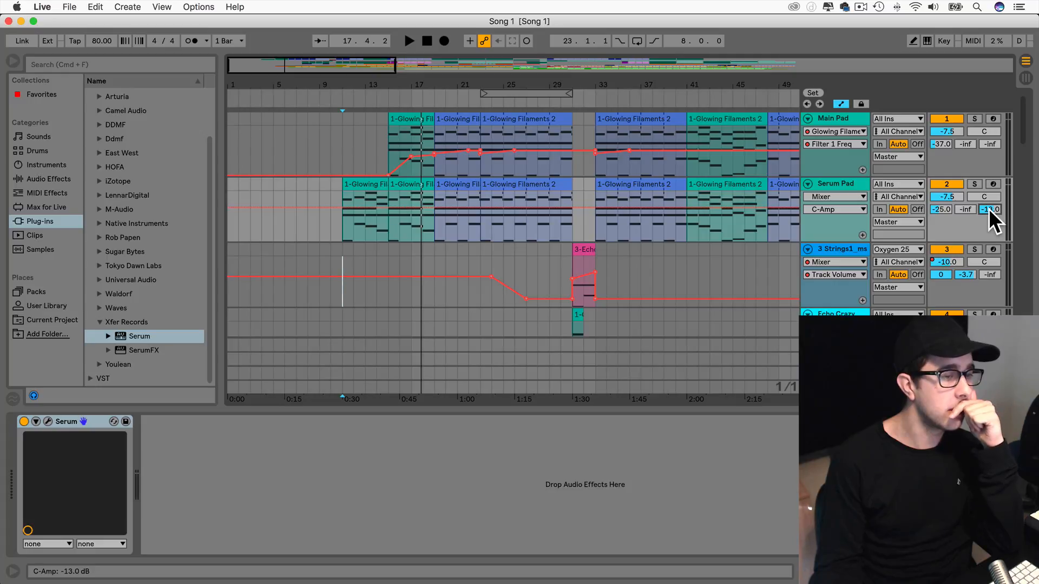
click(807, 373)
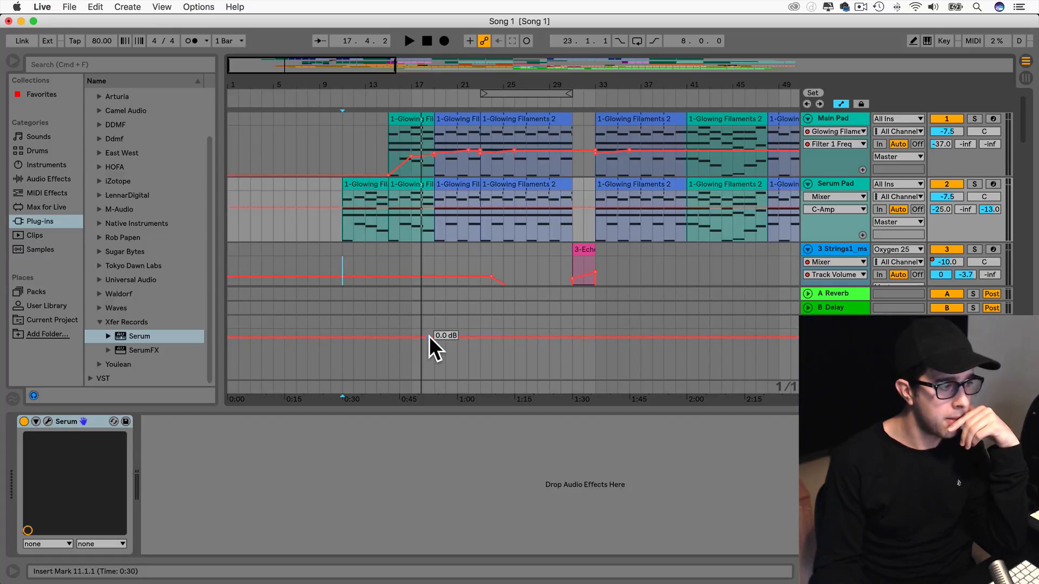
click(342, 337)
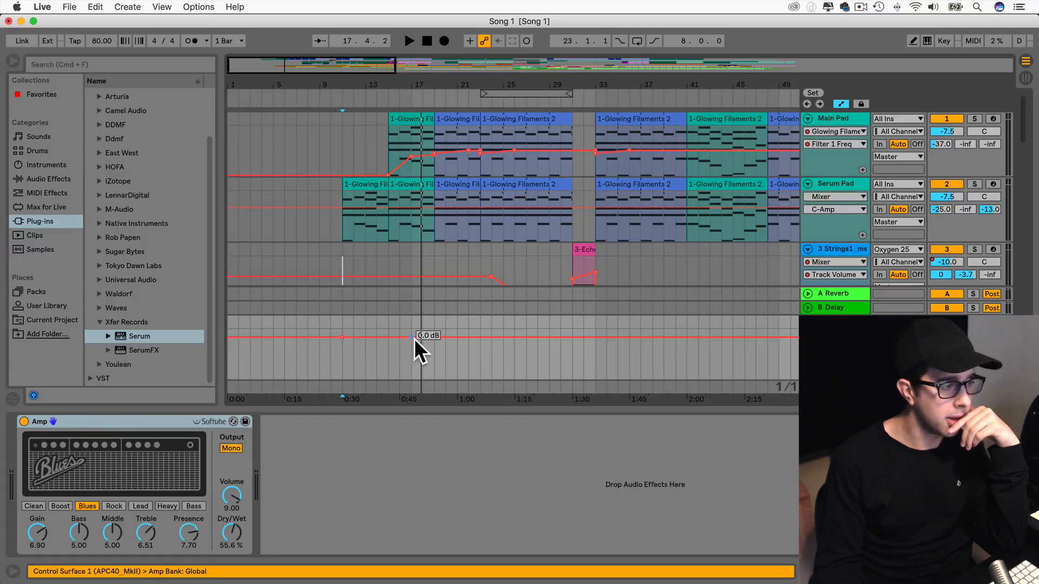
click(433, 337)
drag(343, 337, 342, 378)
drag(434, 337, 434, 333)
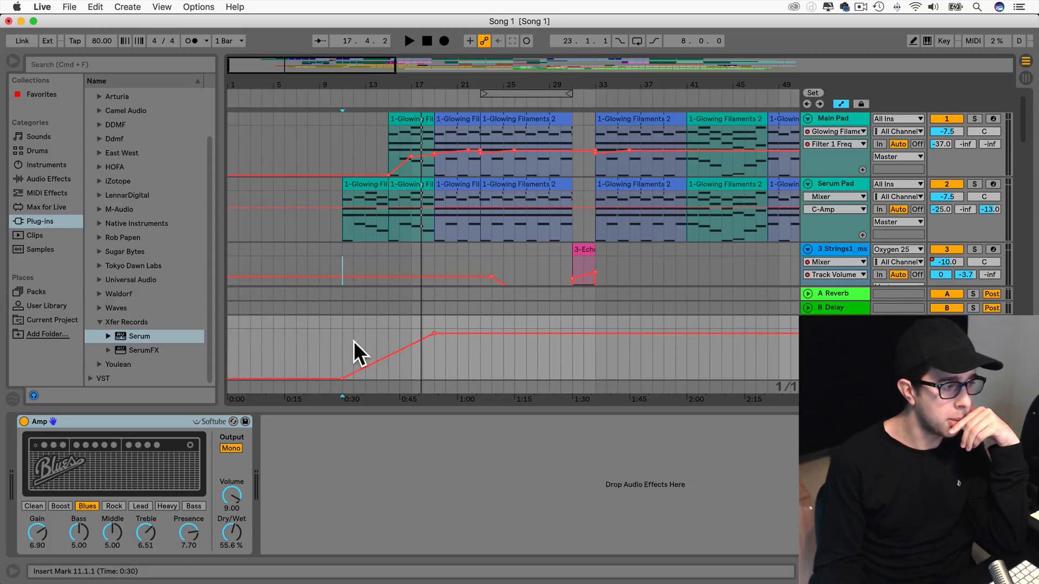
During playback from bar 11, raise the fade with an added point at bar 15 and set the Amp's Dry/Wet to 100 %.
key(space)
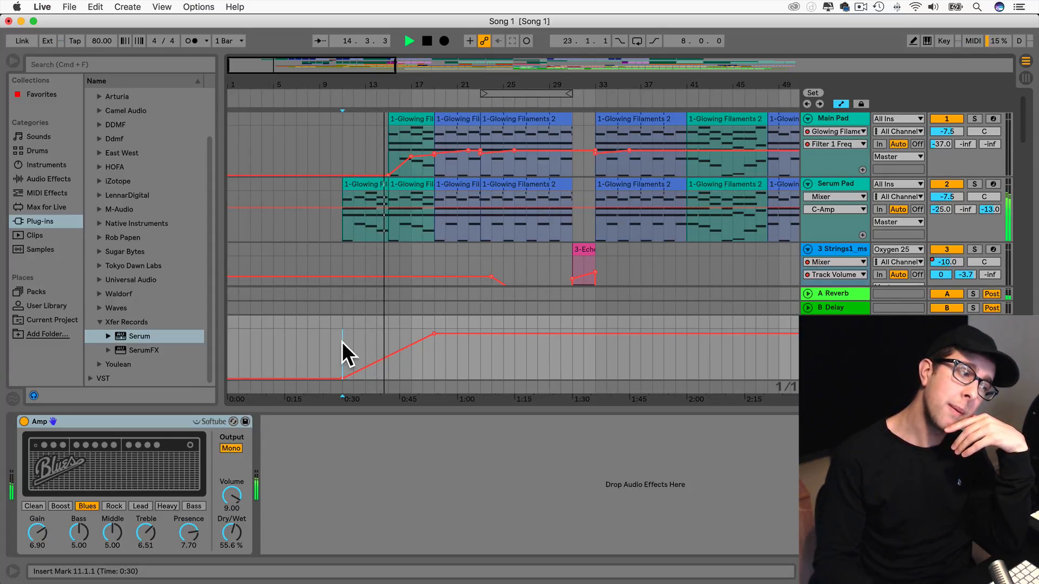
drag(387, 349, 387, 343)
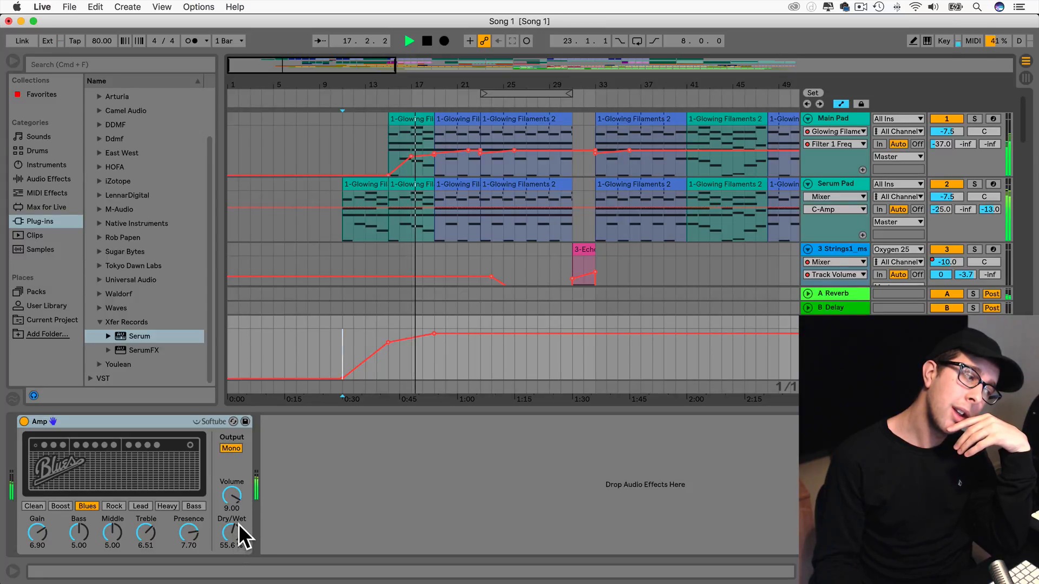
drag(234, 534, 234, 493)
key(space)
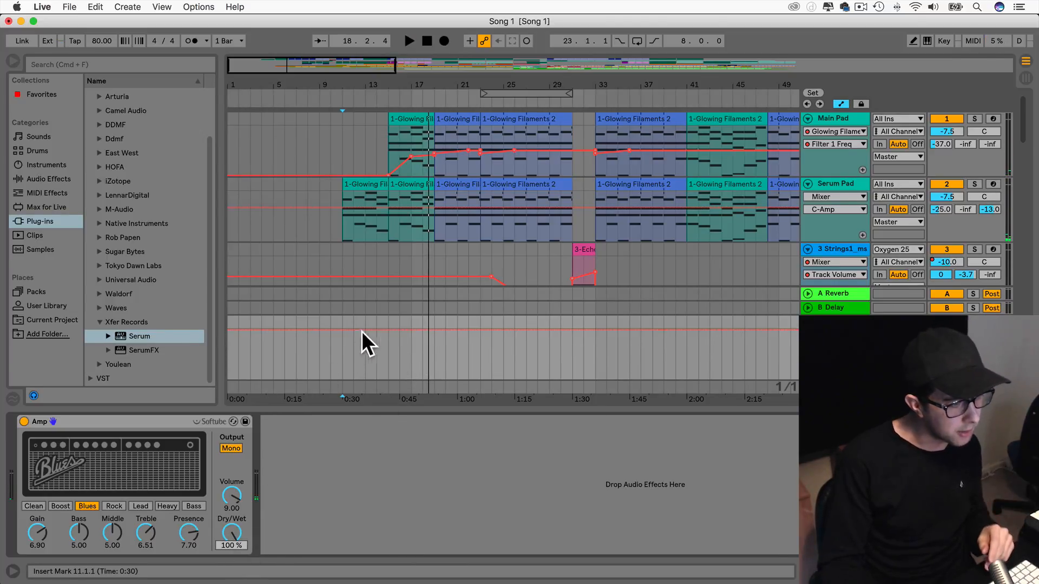
Play the song from bar 11 and look through all tracks' clips and automation around the intro, down to the 18 MIDI track.
scroll(383, 268, down, 3)
click(342, 210)
key(space)
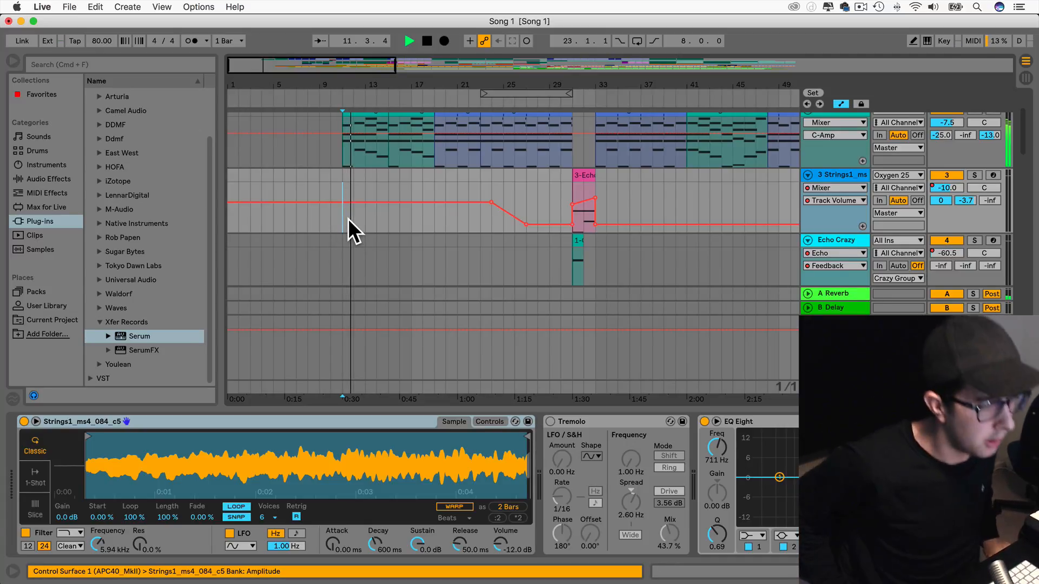
scroll(348, 219, down, 10)
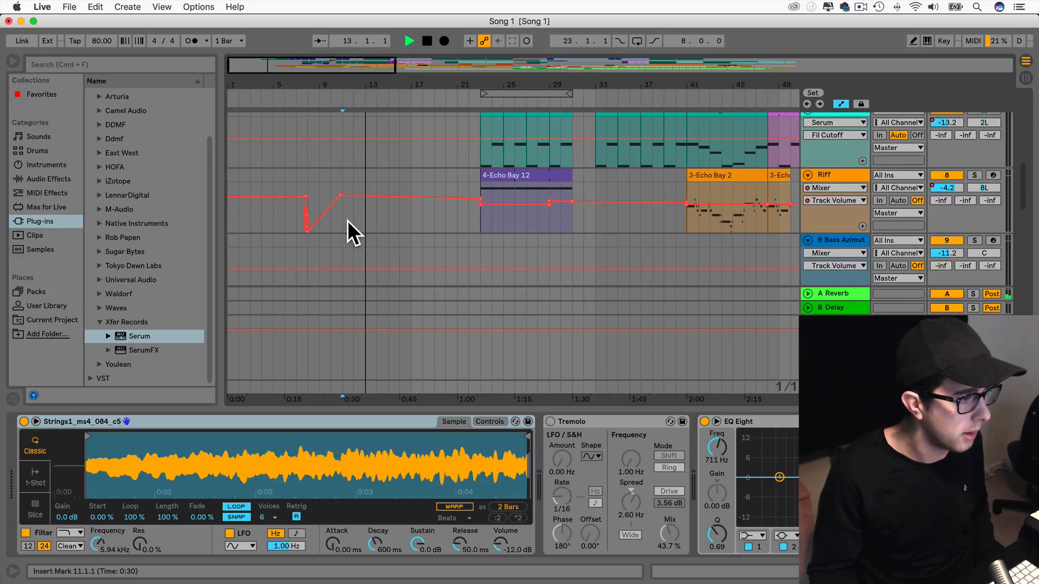
scroll(347, 219, up, 5)
scroll(347, 220, down, 4)
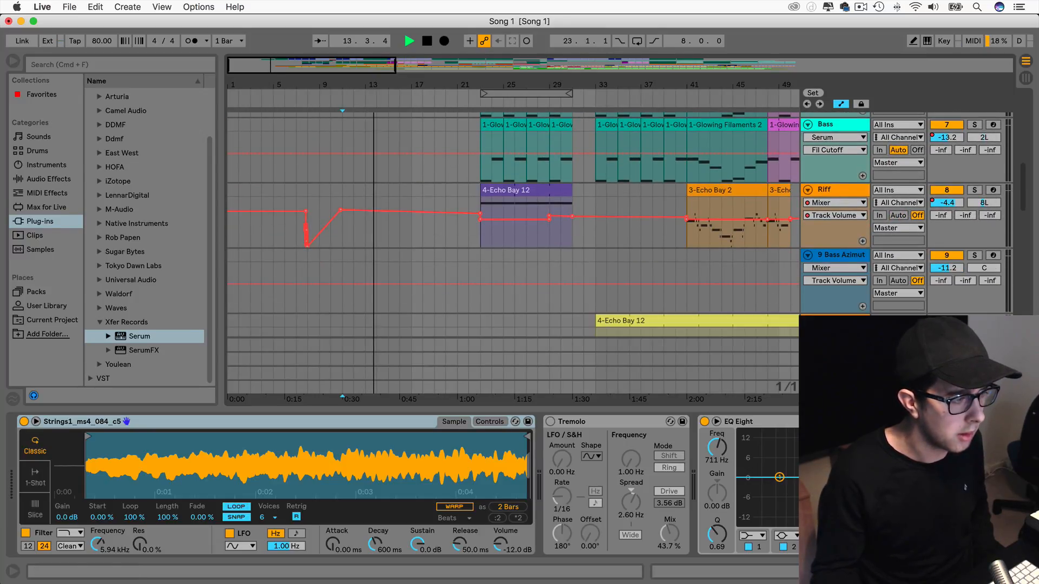
scroll(572, 291, down, 6)
scroll(571, 291, down, 8)
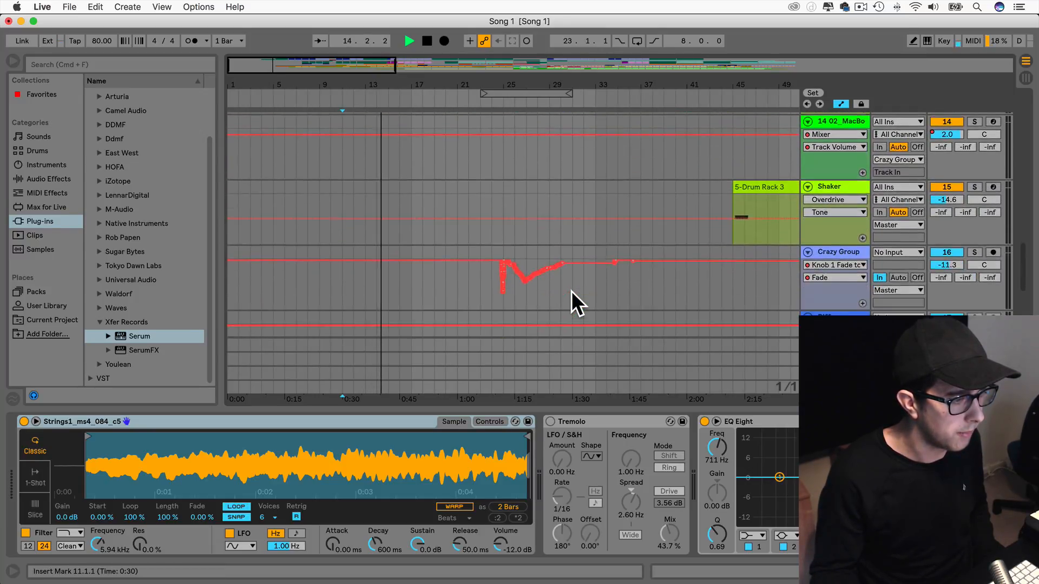
scroll(639, 259, up, 1)
scroll(639, 258, up, 15)
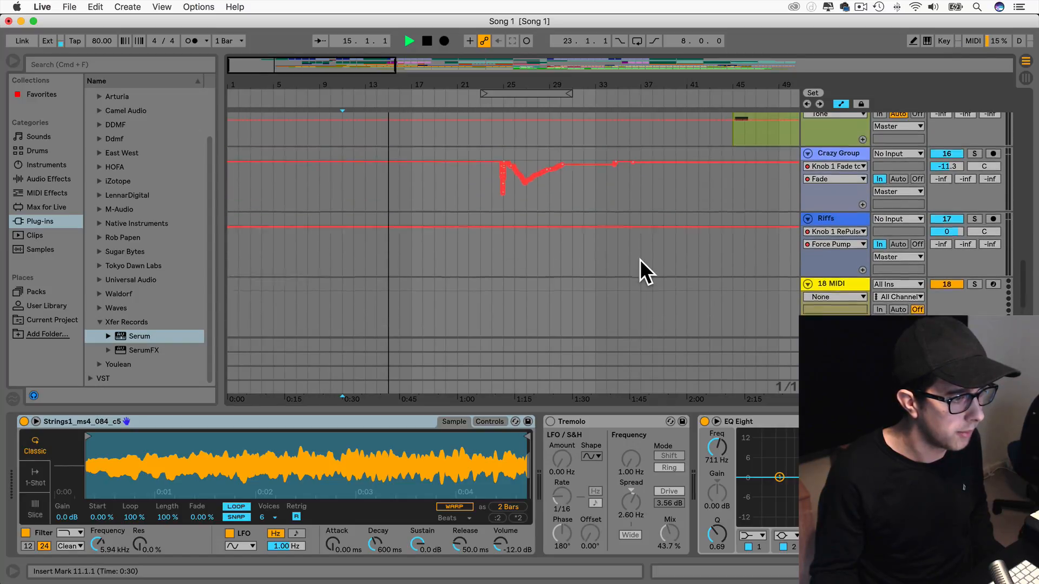
scroll(639, 259, up, 3)
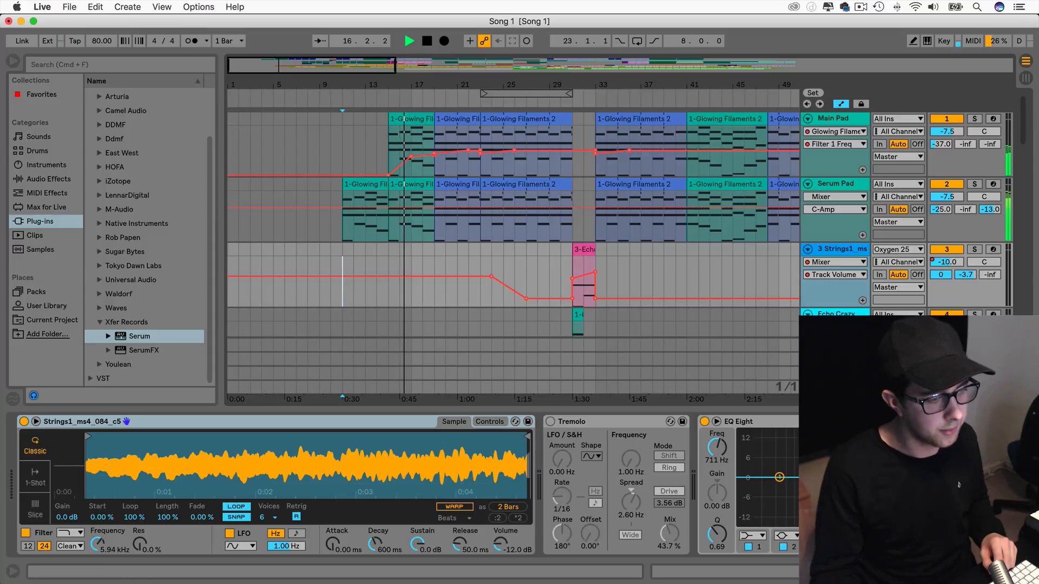
Automate the Amp's Volume from minimum at bar 11 to 9.00 at about bar 14, and play from bar 10.
click(807, 372)
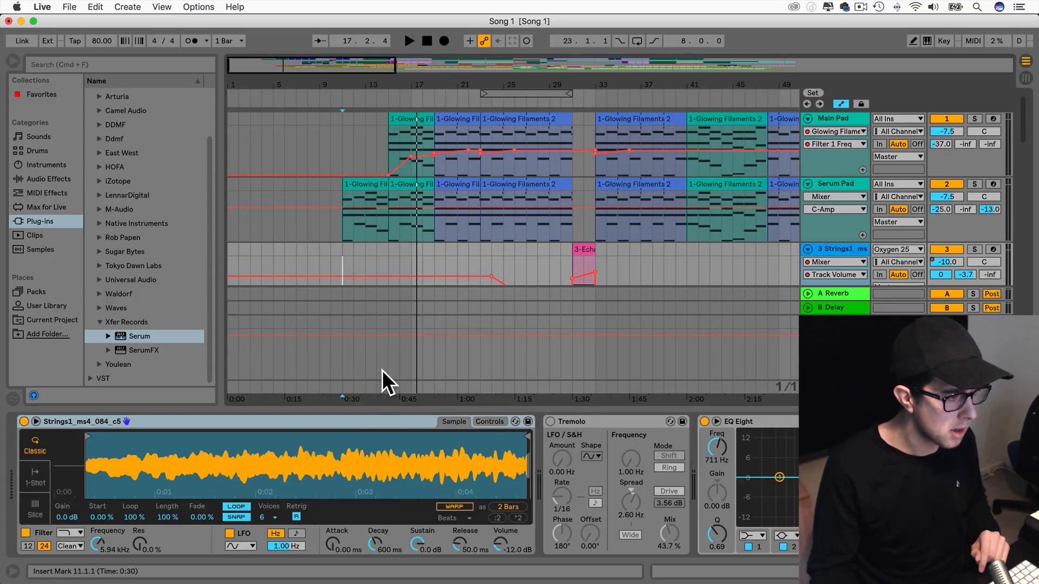
click(379, 334)
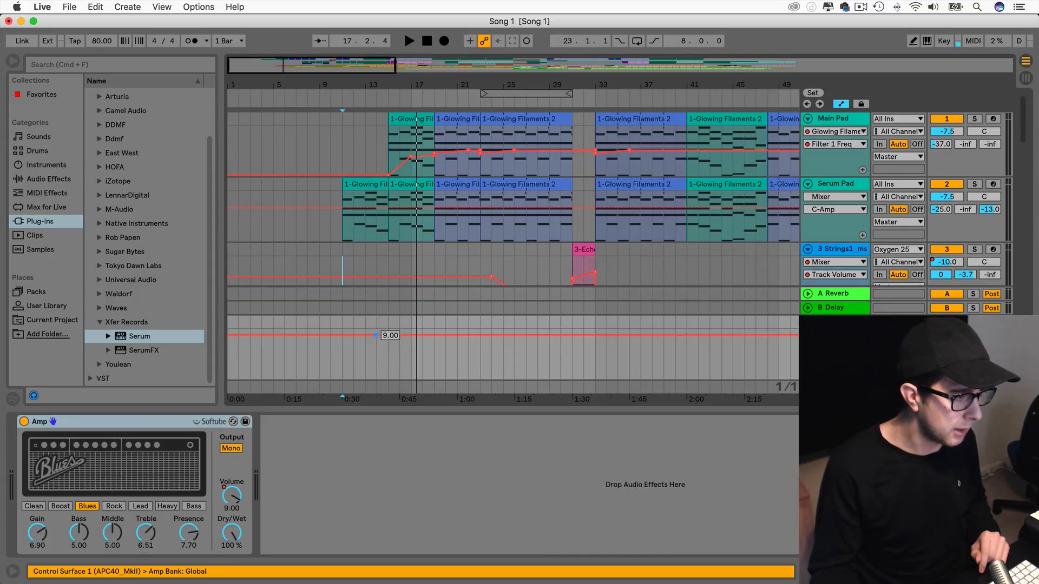
drag(342, 335, 341, 378)
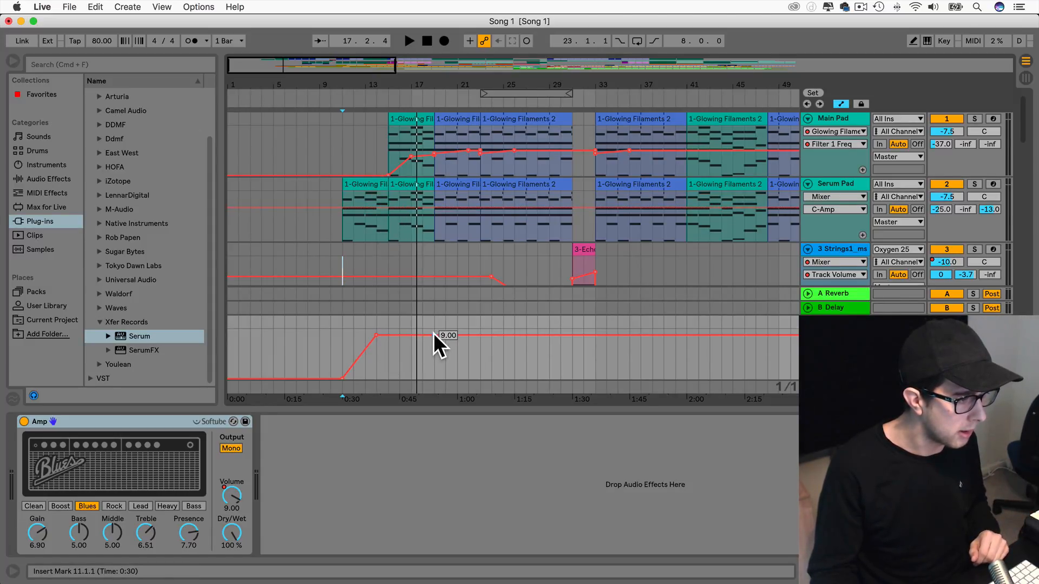
click(328, 358)
key(space)
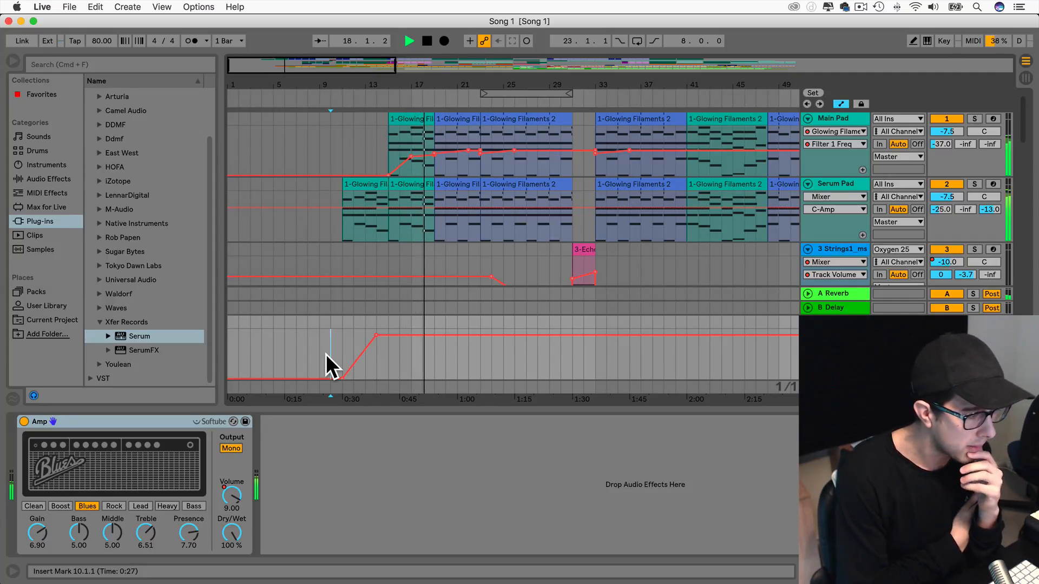
key(space)
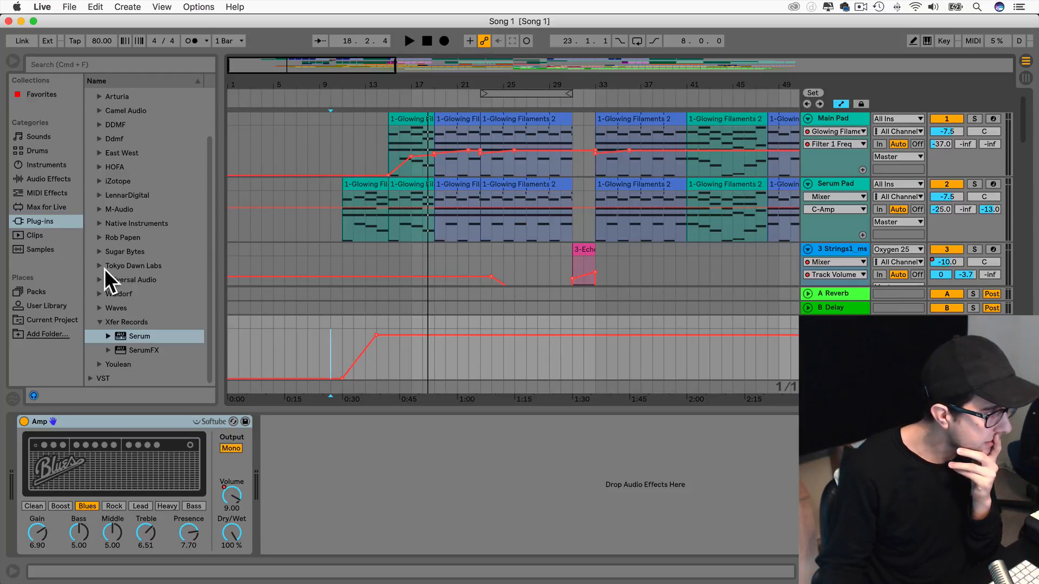
Search the audio effects for "trem" and expand the Frequency Shifter presets.
click(54, 178)
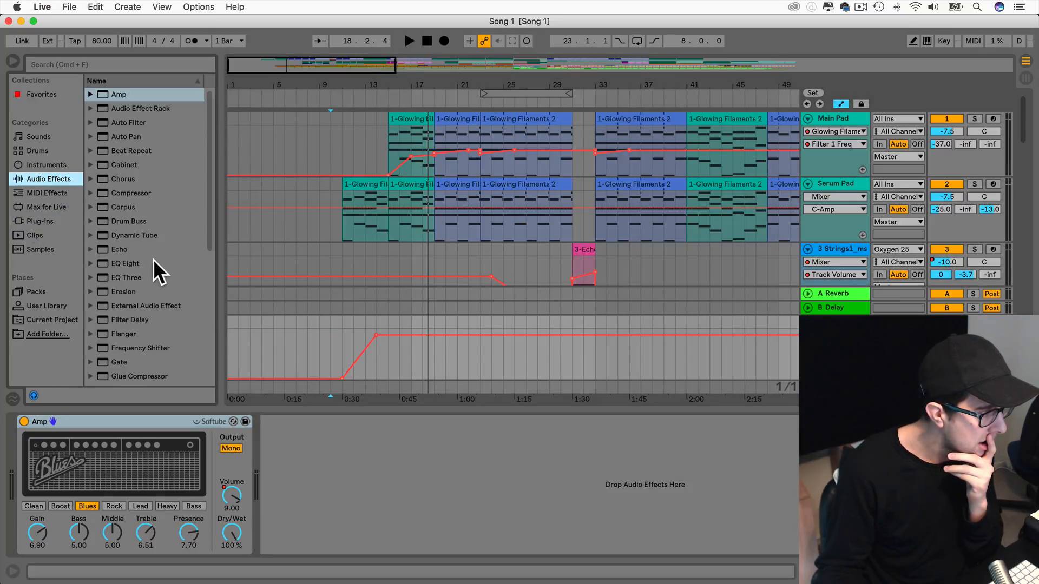
scroll(151, 256, down, 3)
scroll(160, 322, down, 3)
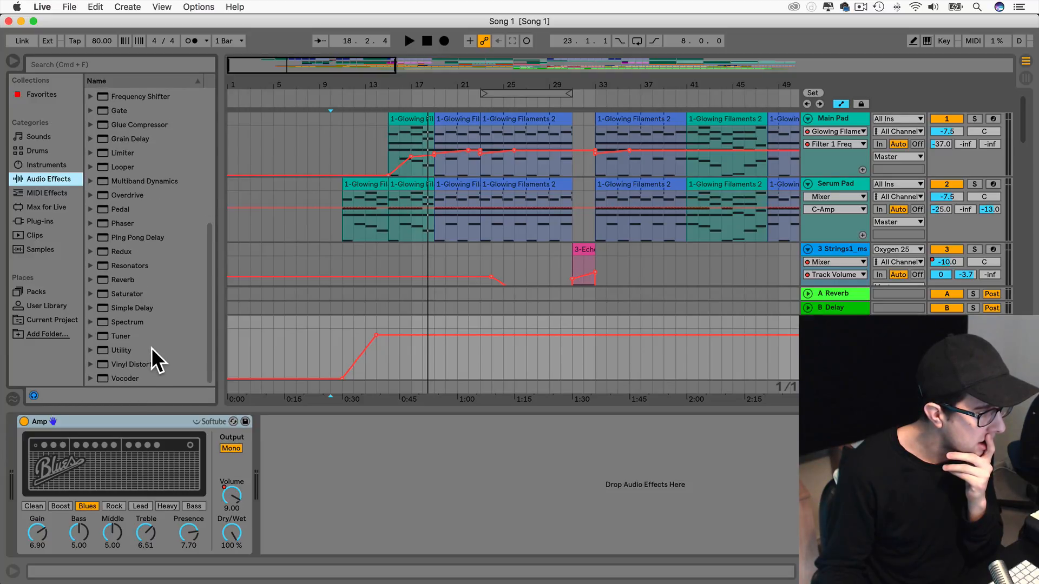
click(100, 63)
text(trem)
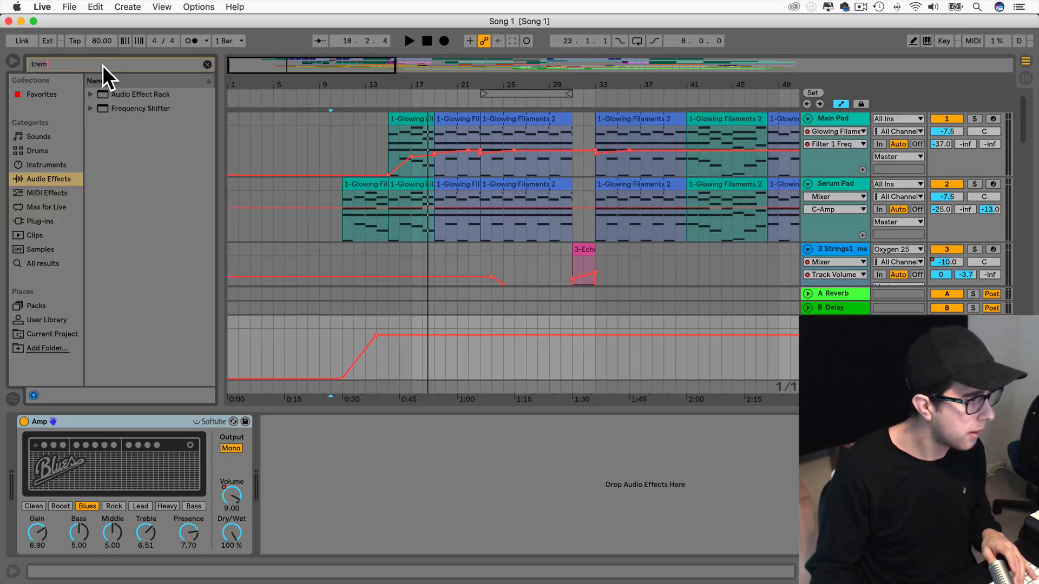
click(91, 95)
click(91, 122)
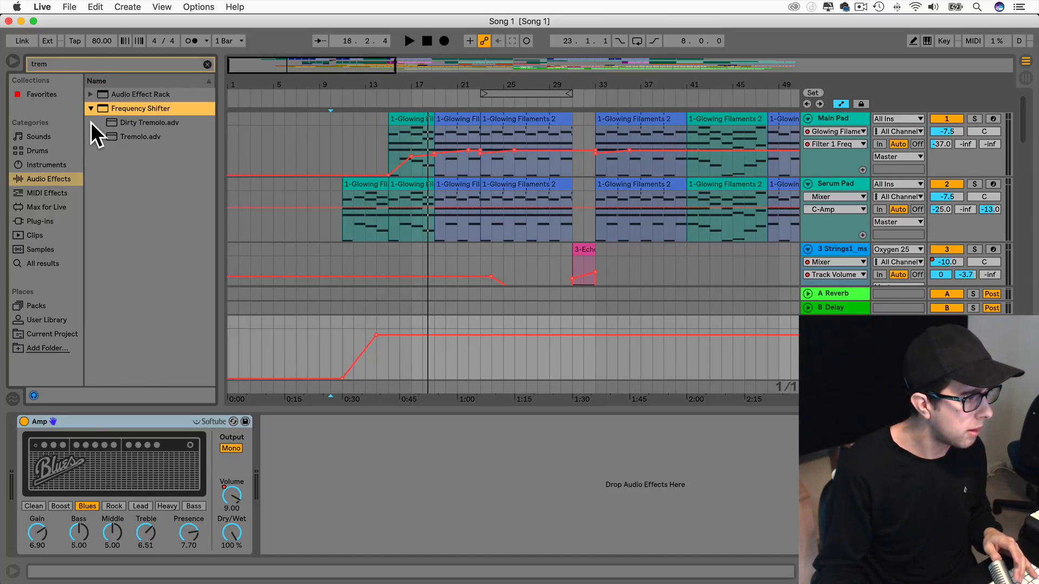
Try the Tremolo preset on the Amp return, remove it, and load it after Serum on the Serum Pad track.
drag(128, 136, 301, 436)
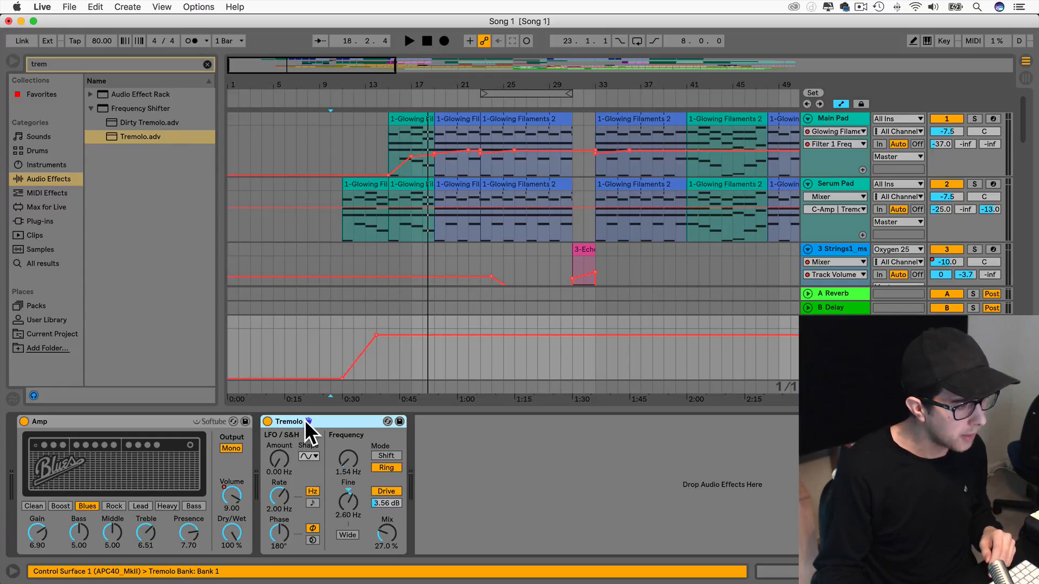
key(Delete)
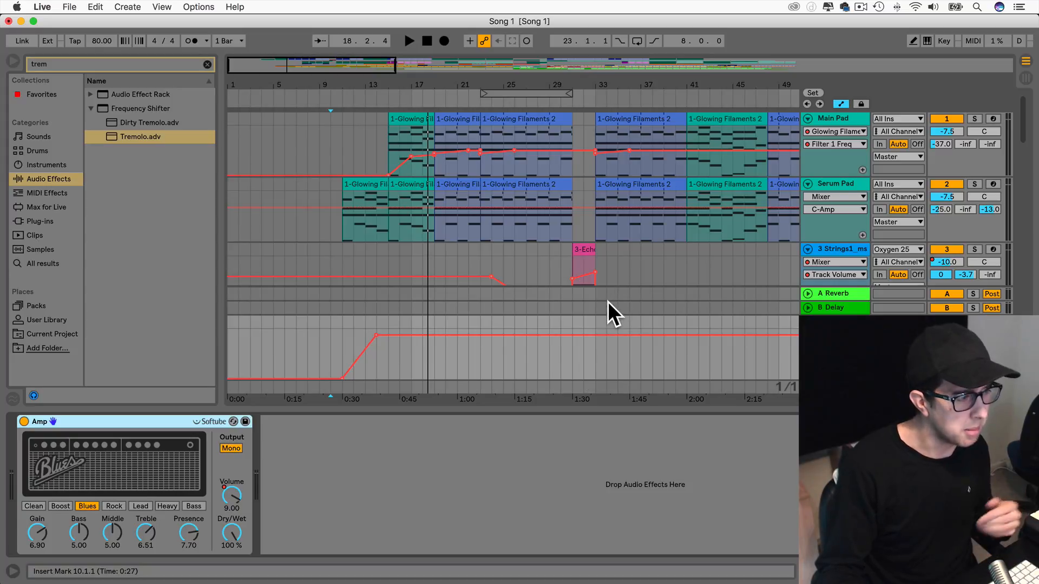
click(833, 183)
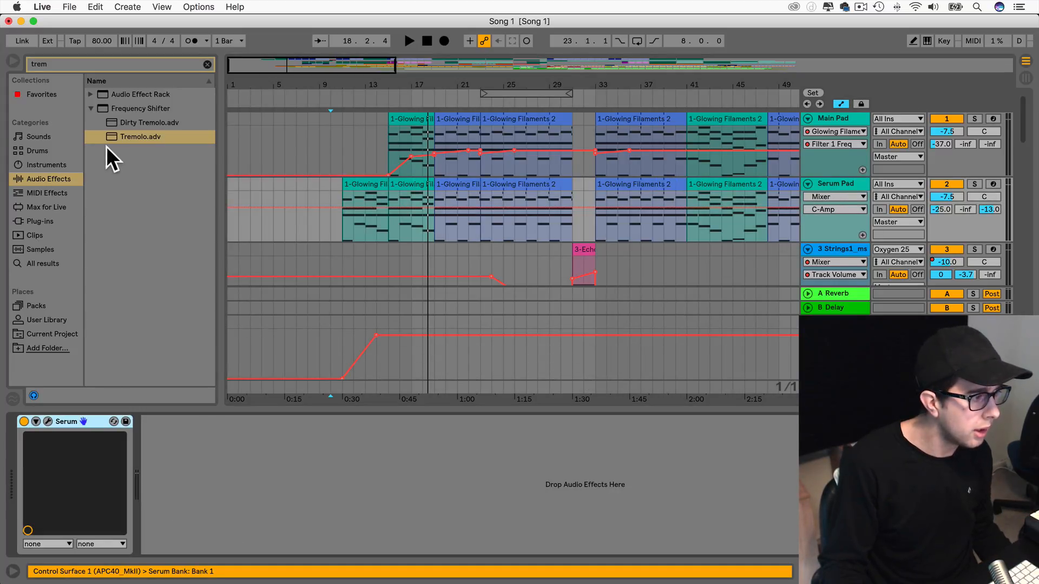
drag(107, 139, 157, 211)
drag(196, 433, 197, 432)
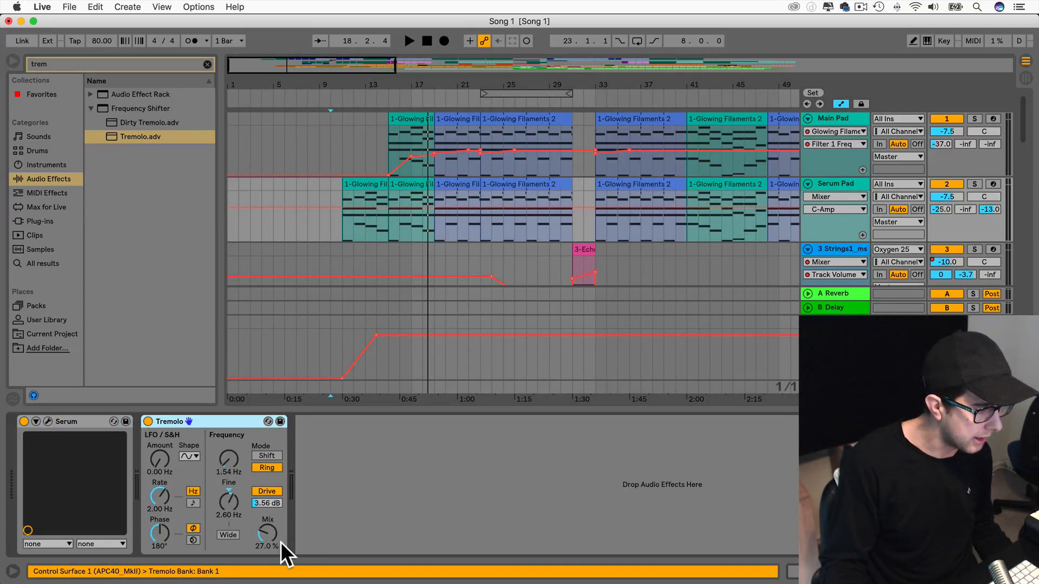
Set the Tremolo's Mix to 55.6 % and play bars 11 to 19 in a loop.
drag(282, 542, 282, 573)
drag(268, 527, 267, 503)
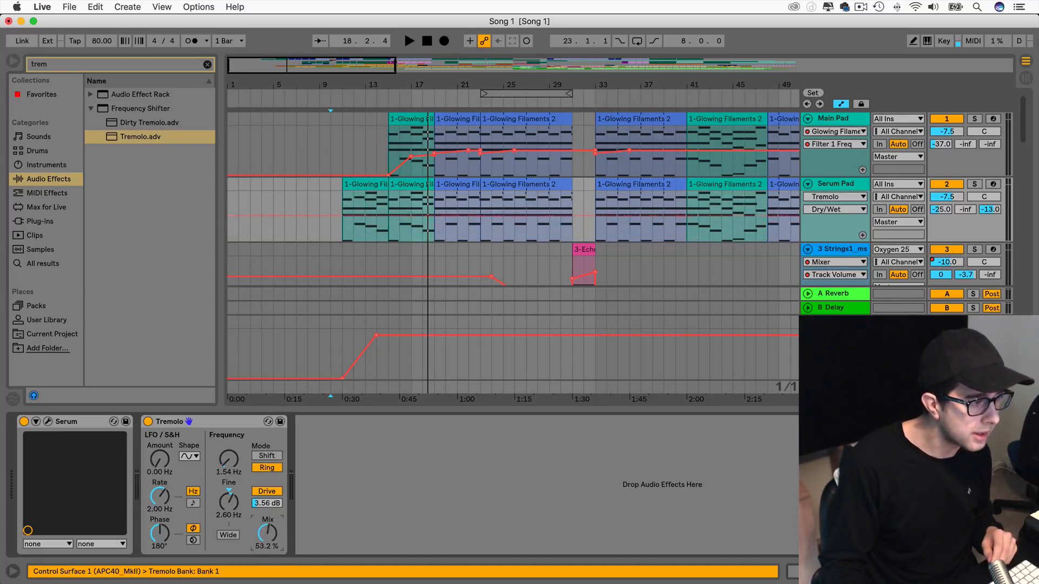
drag(511, 94, 405, 94)
key(space)
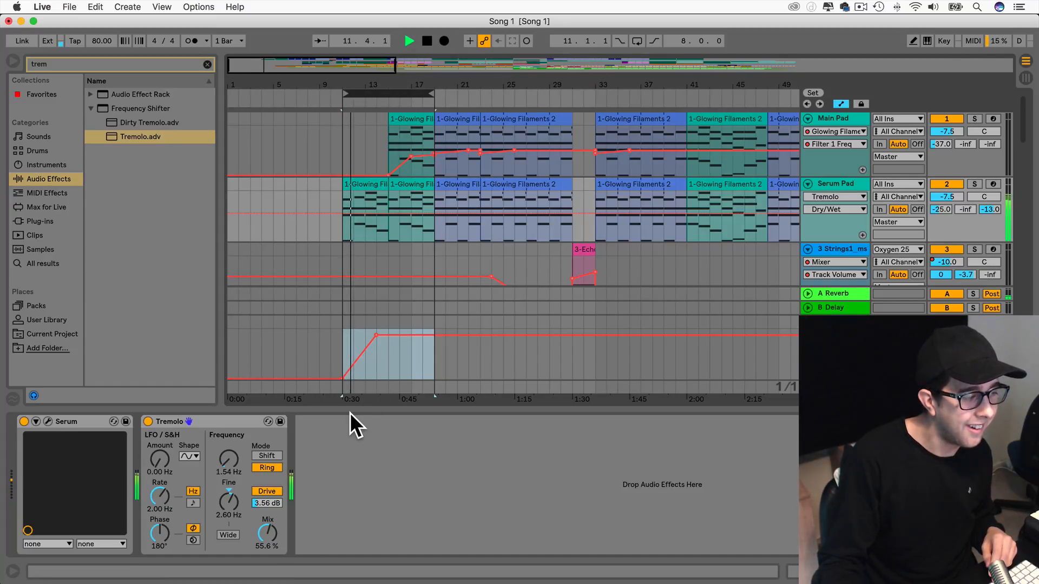
click(637, 41)
Try the Tremolo with Mix at 33.3 % and a tempo-synced LFO rate of 1/16, testing the LFO amount and rate.
drag(274, 524, 274, 551)
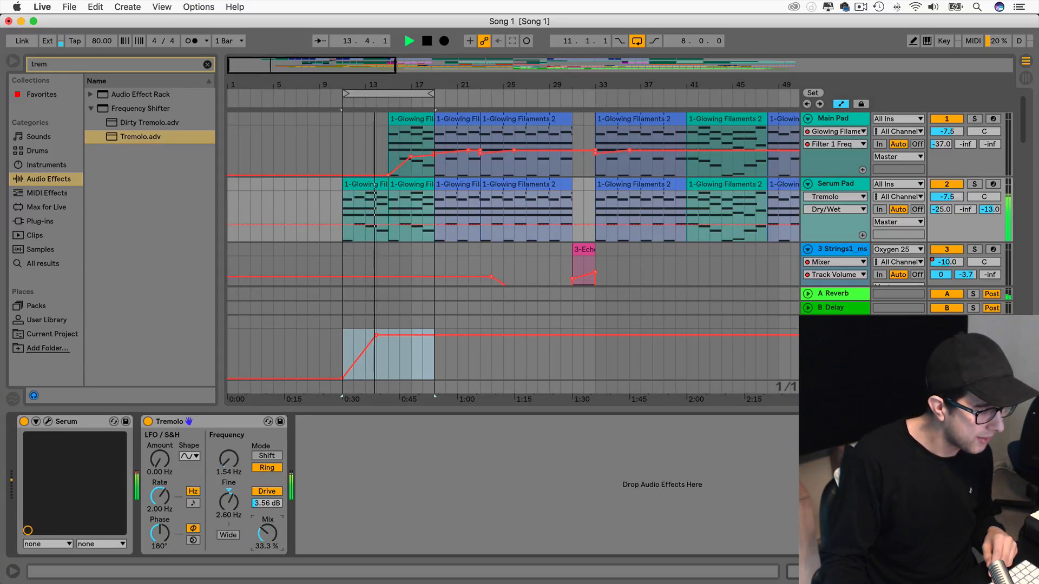
click(193, 503)
click(159, 498)
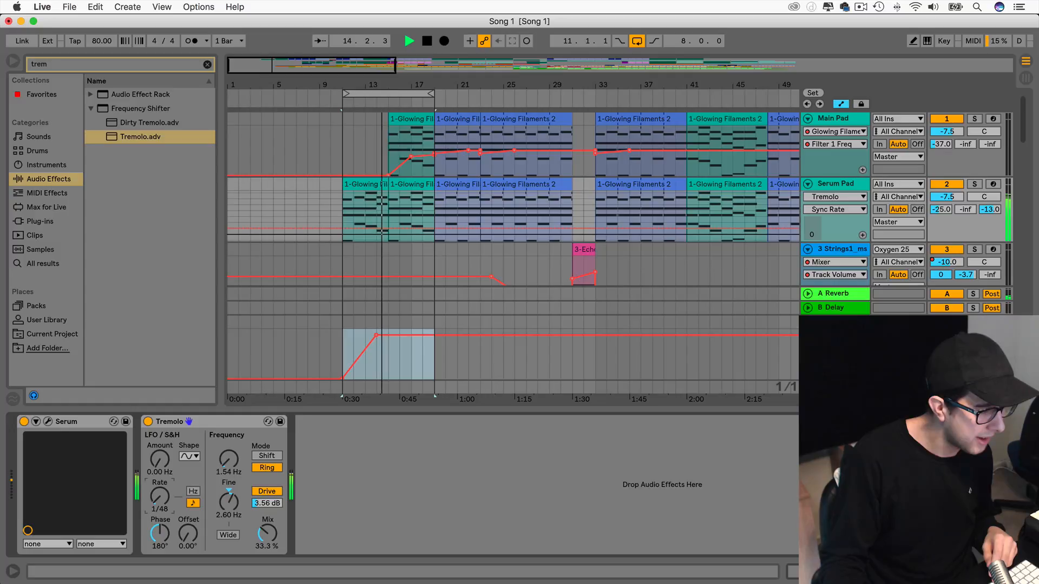
drag(159, 497, 159, 500)
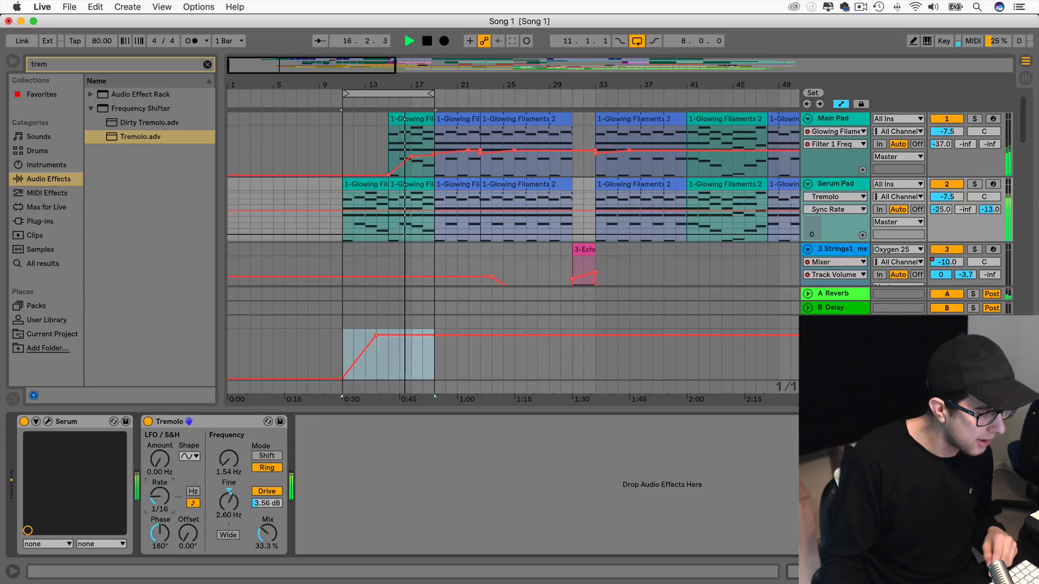
drag(159, 458, 158, 493)
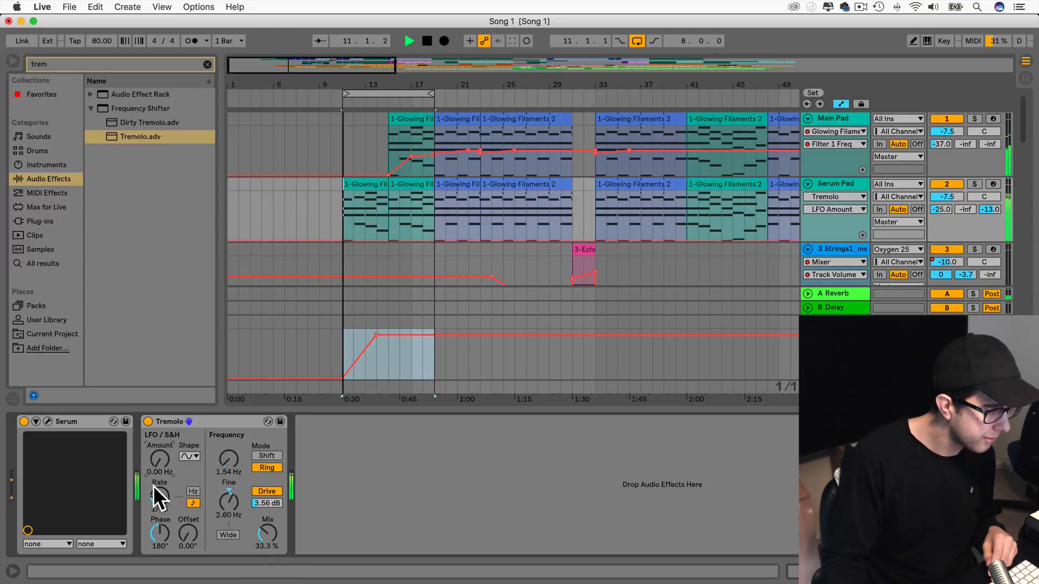
drag(162, 489, 157, 497)
Try a free-running LFO rate of 0.02 Hz on the Tremolo with its Mix at 100 %.
click(194, 490)
click(155, 496)
drag(269, 536, 268, 535)
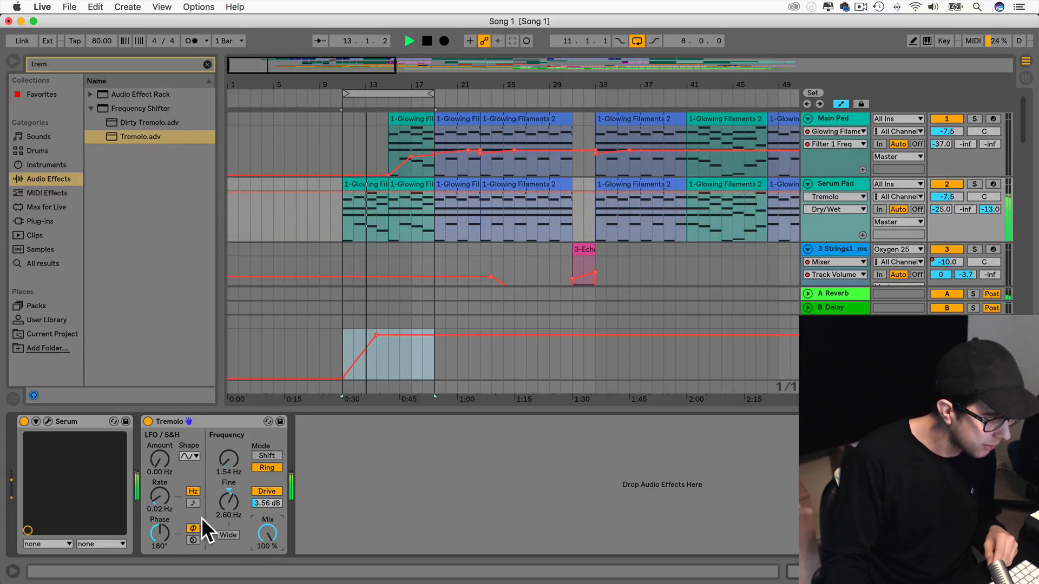
Sync the Tremolo's LFO rate to the tempo at 1/8 and set its Mix to 48.4 %.
click(193, 503)
drag(160, 496, 160, 496)
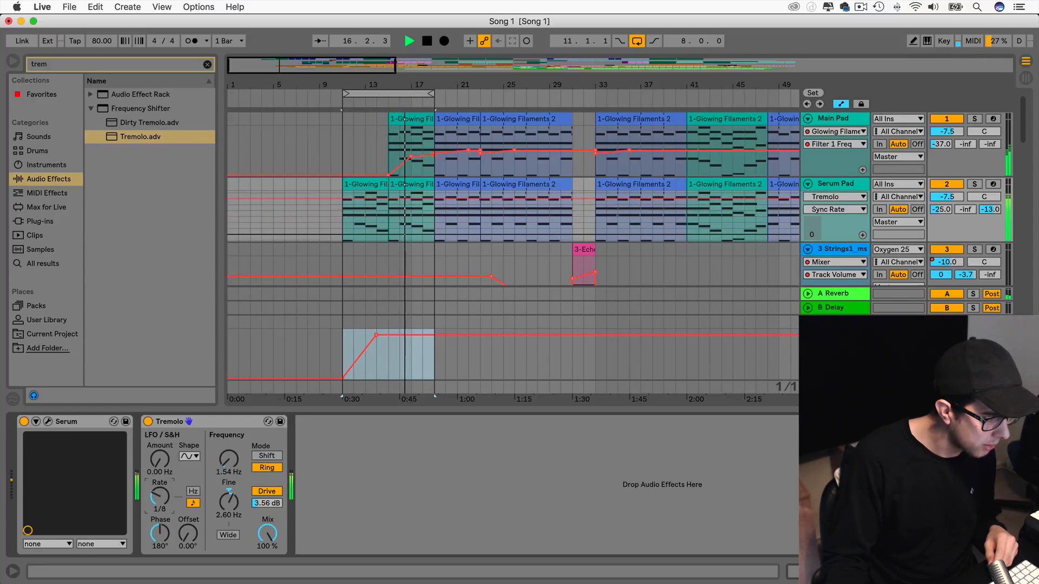
drag(267, 533, 267, 533)
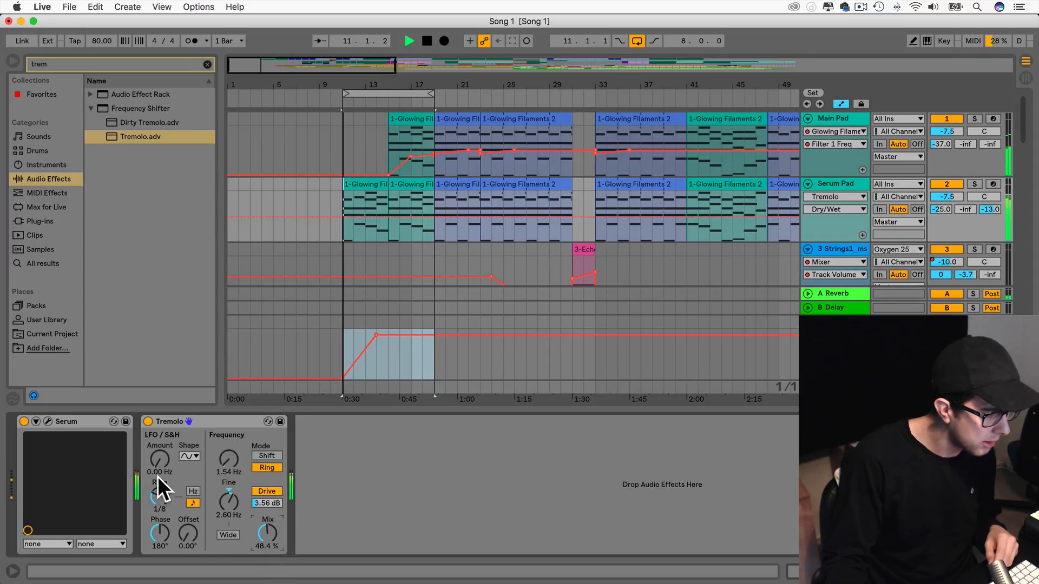
Set the Tremolo's Drive to 0.00 dB and its Mix to 23.0 %, and stop playback.
mouse_move(267, 533)
mouse_down()
mouse_move(263, 503)
mouse_move(268, 533)
mouse_up()
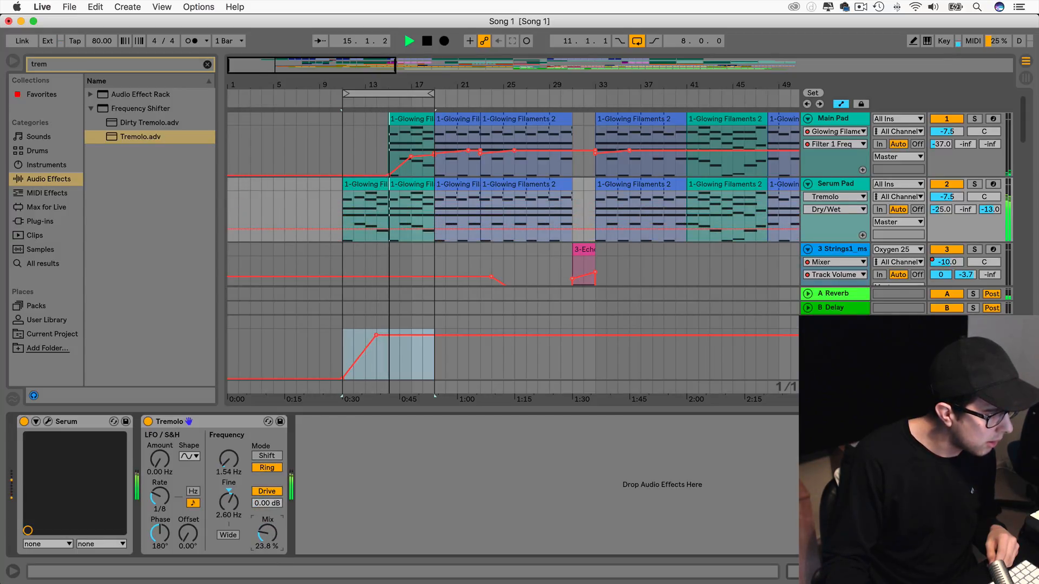
mouse_move(267, 532)
mouse_down()
mouse_move(267, 547)
mouse_move(267, 535)
mouse_up()
key(space)
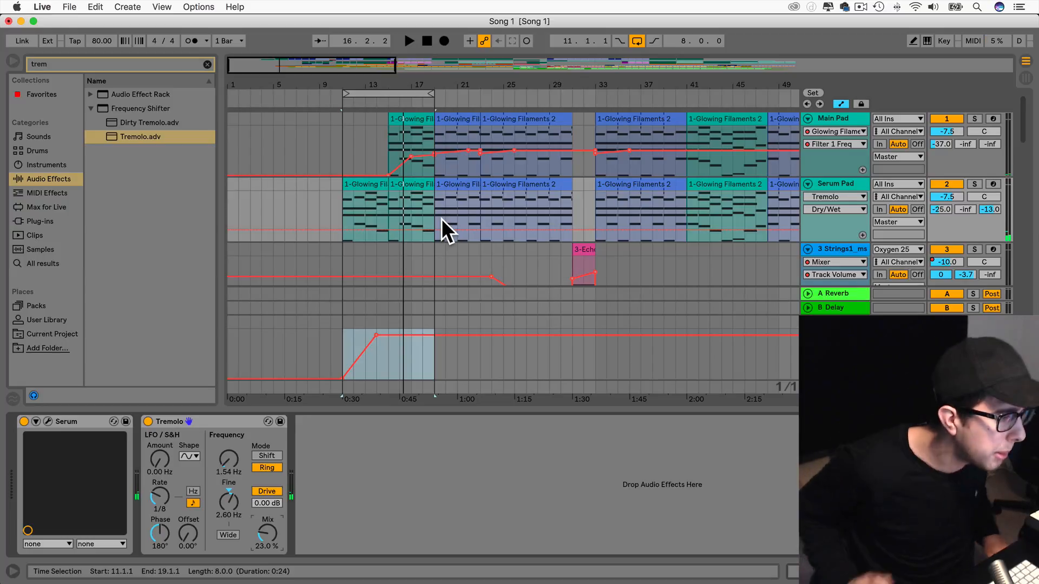
Draw Tremolo Dry/Wet automation on the Serum Pad that rises from bar 18 to bar 19 and drops to zero there.
click(840, 197)
click(840, 197)
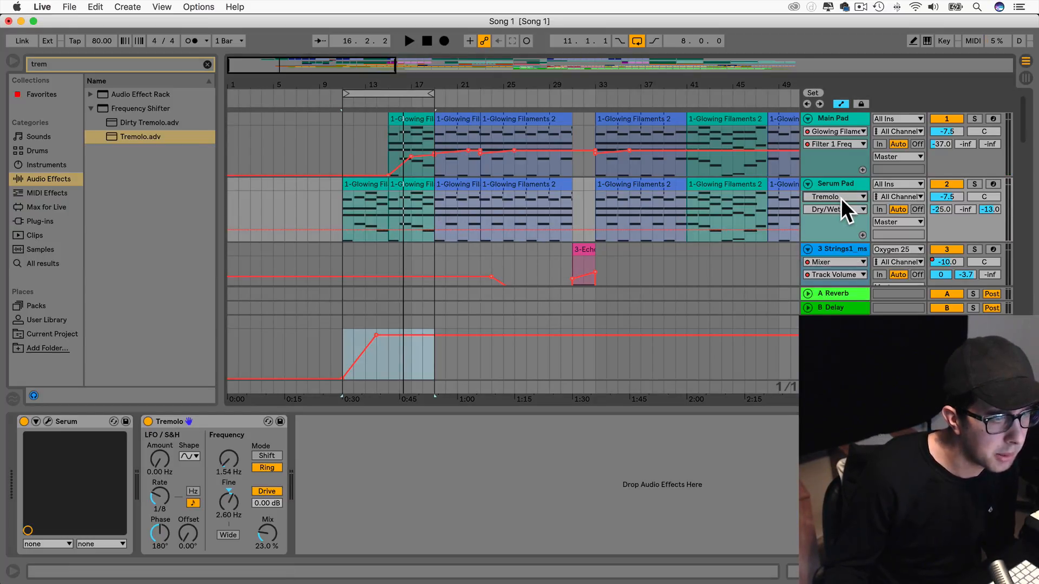
click(846, 208)
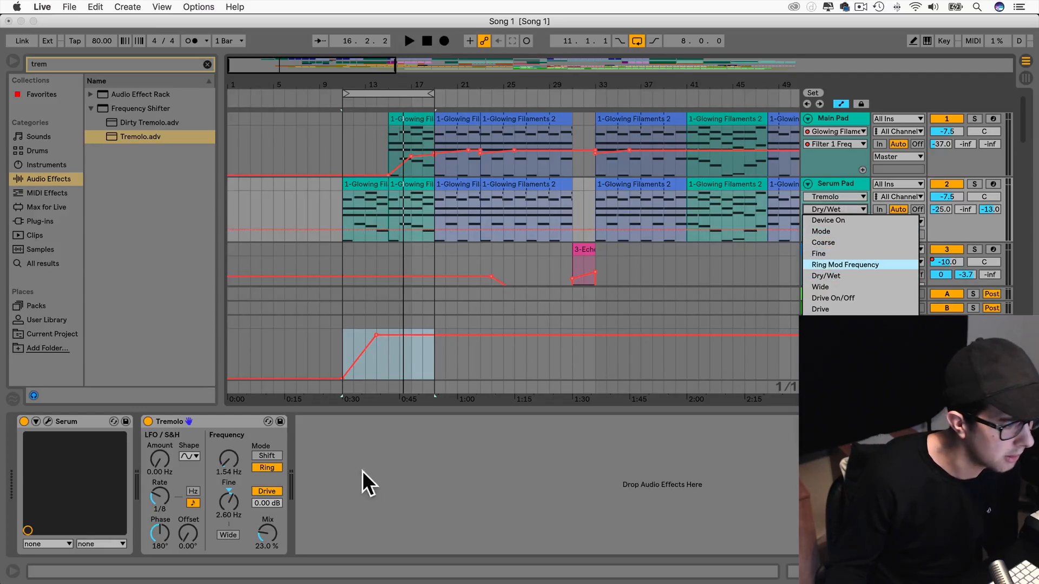
click(266, 534)
click(266, 535)
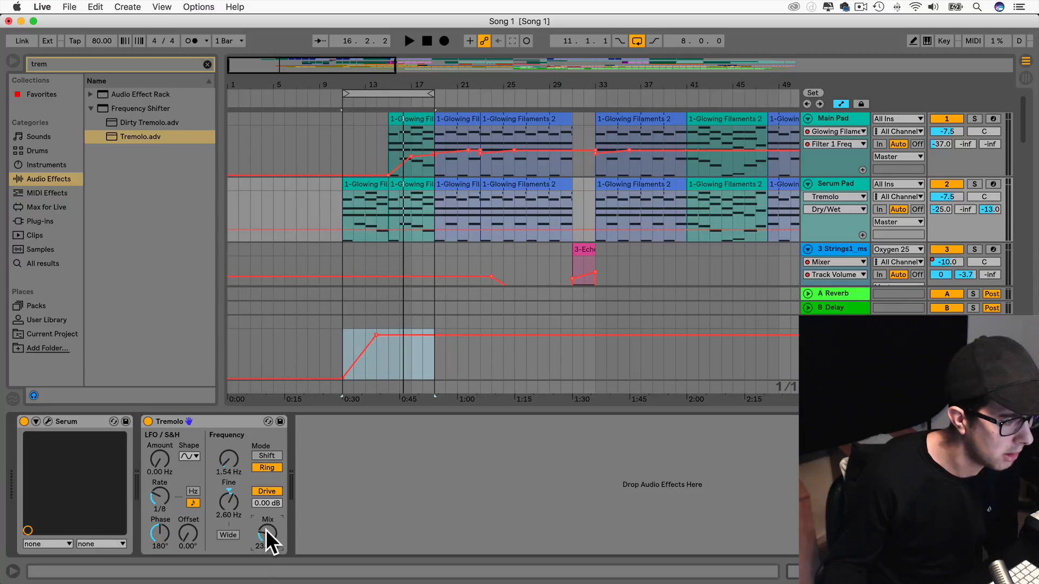
click(424, 227)
mouse_move(434, 229)
mouse_down()
mouse_move(435, 211)
mouse_move(444, 241)
mouse_move(434, 238)
mouse_up()
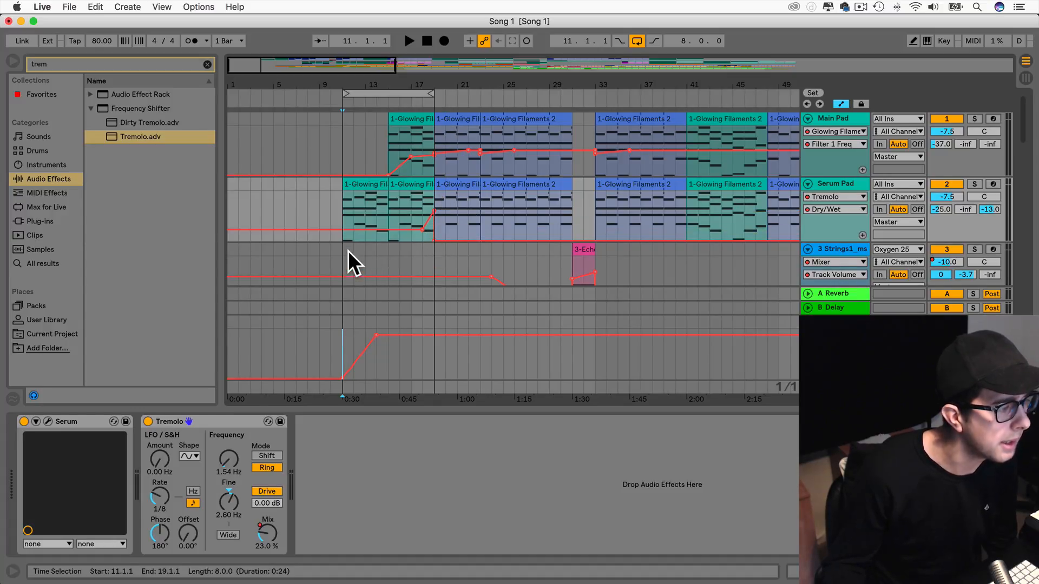
Lower the Serum Pad's Tremolo Dry/Wet automation before the bar 18 rise to 0 %, play from bar 11 and save the set.
key(space)
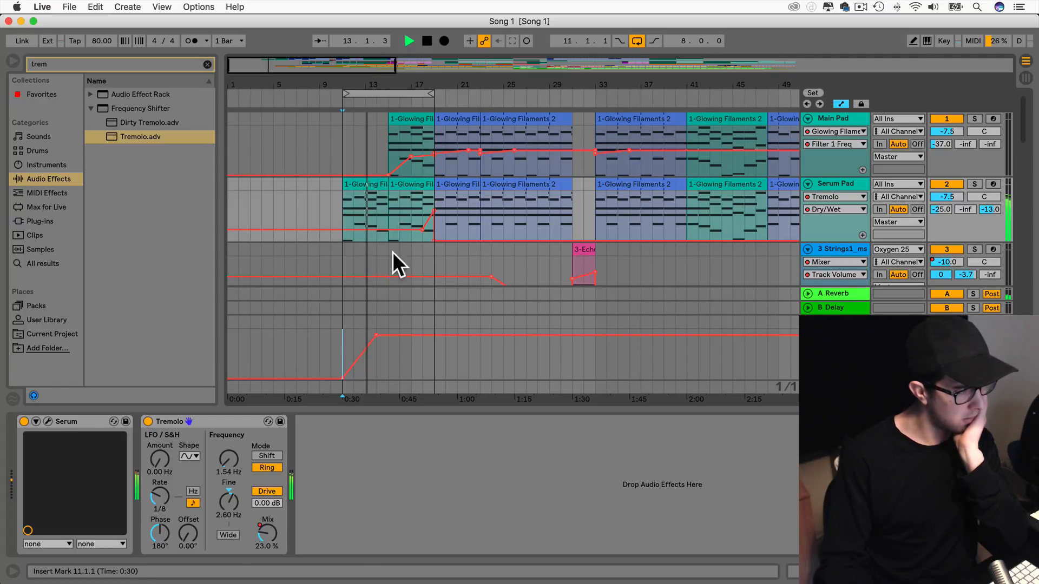
key(space)
drag(377, 230, 421, 241)
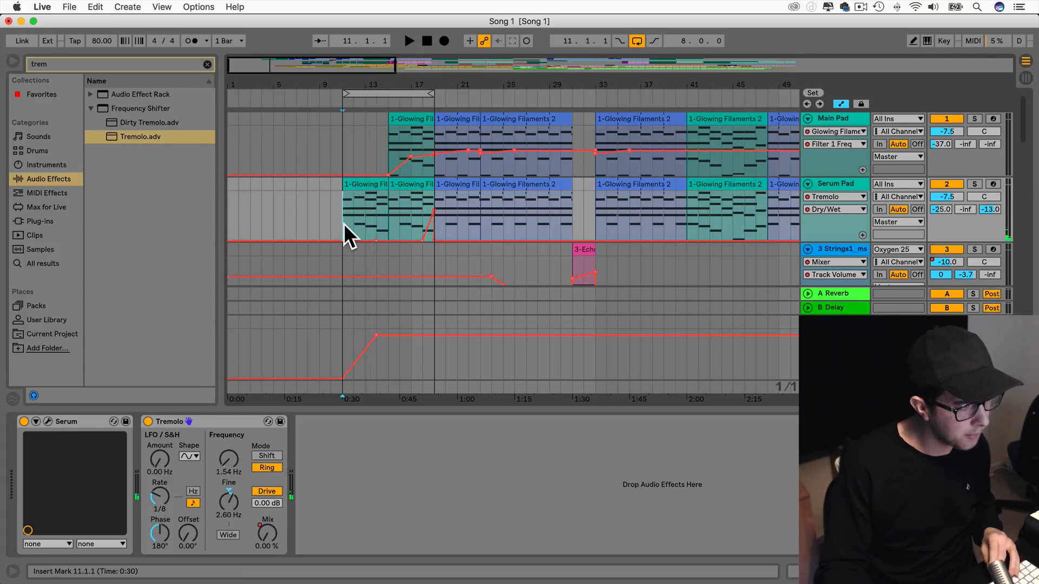
key(space)
key(super+s)
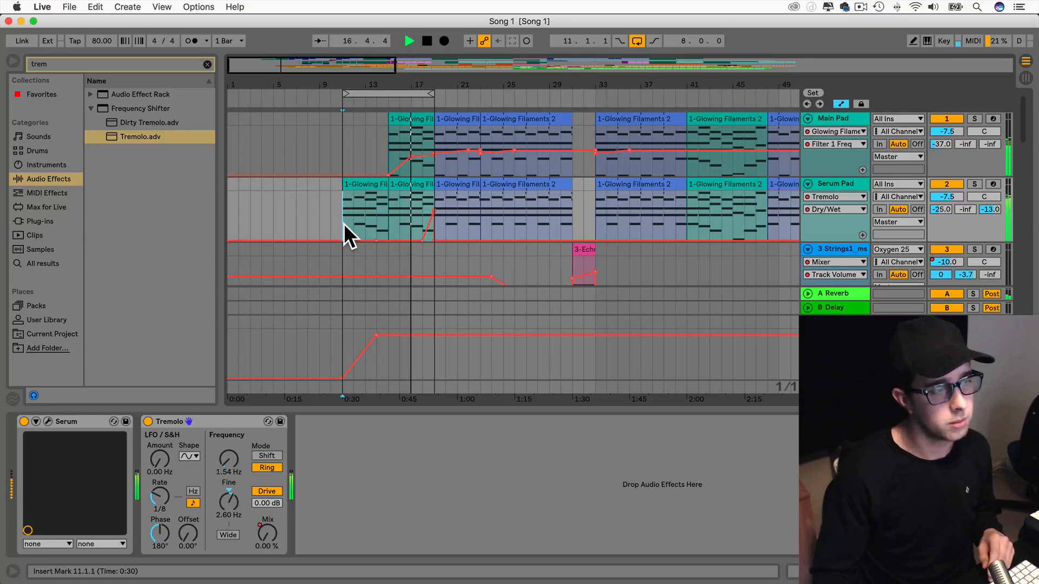
Start the Main Pad's Filter 1 Freq fade-in earlier, at about bar 13, and stop playback.
drag(390, 175, 366, 174)
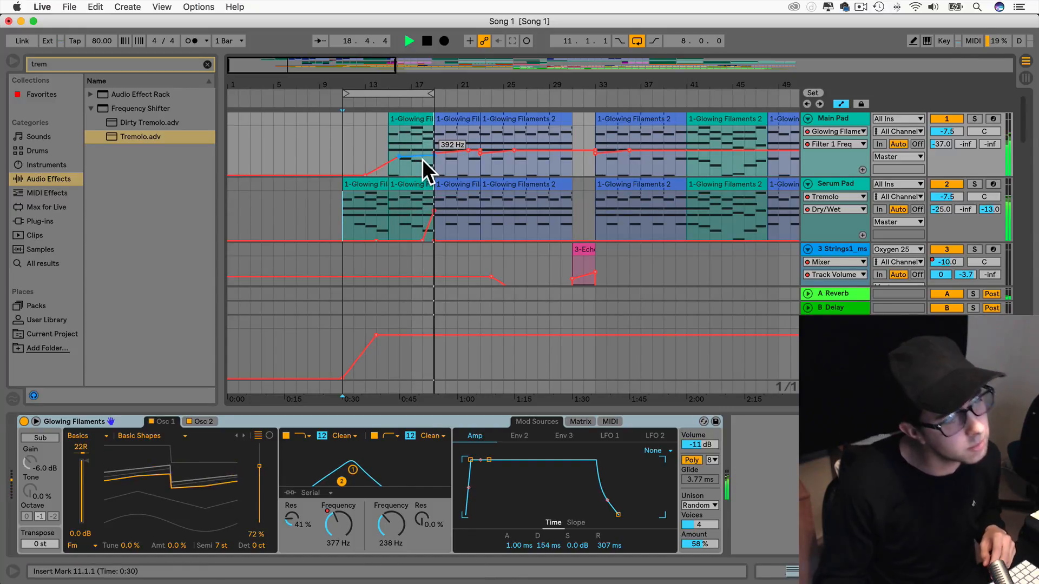
key(space)
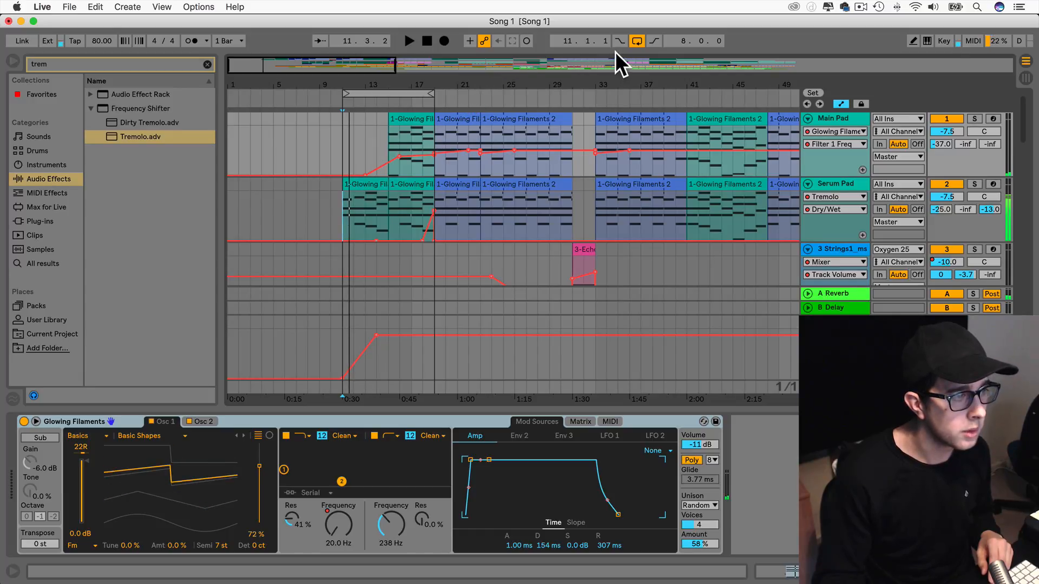
Turn off the loop, play through the transition and lower the Tremolo Dry/Wet automation peak at bar 19.
click(637, 40)
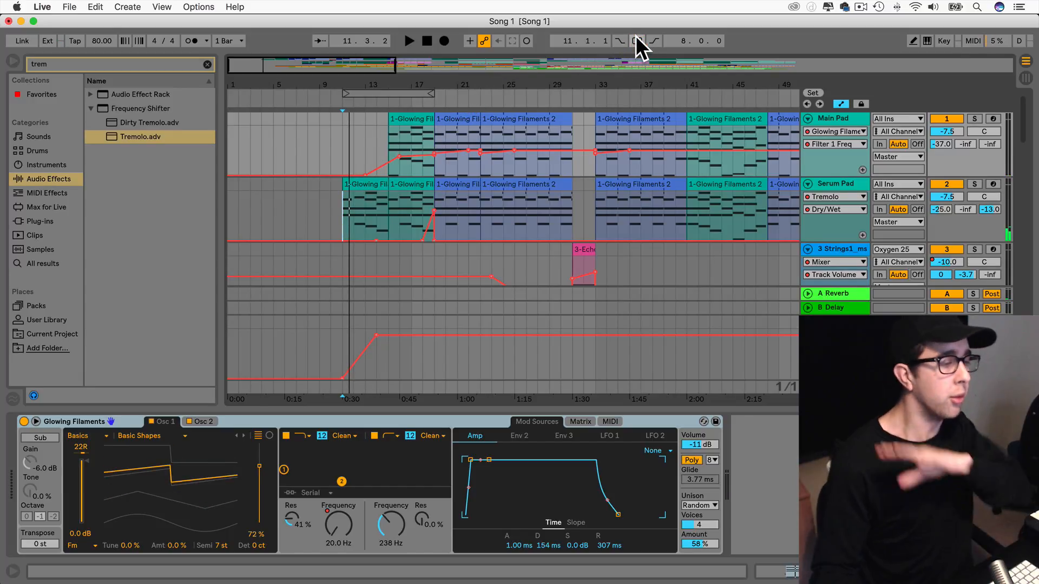
key(space)
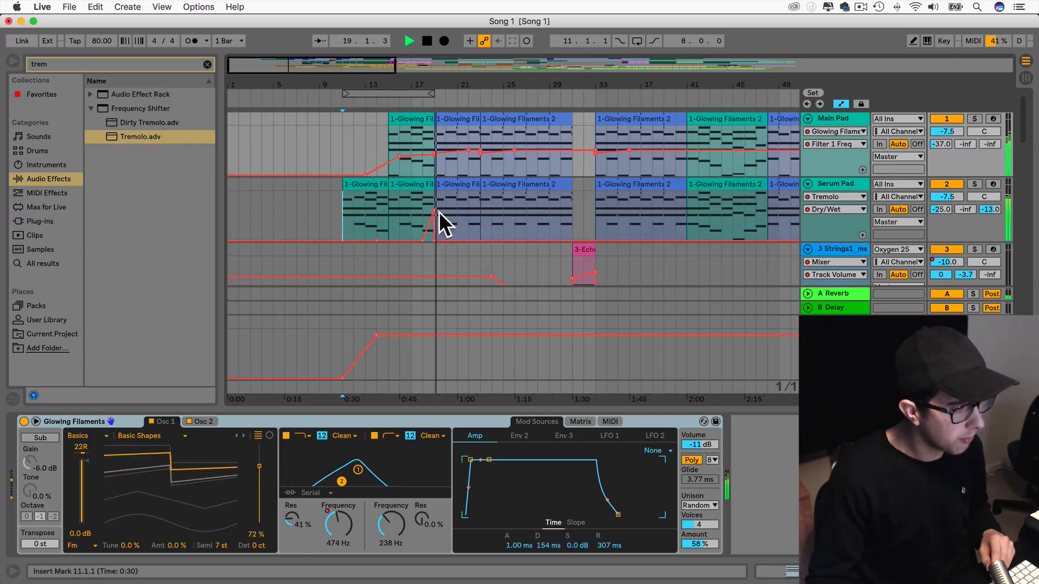
drag(434, 210, 434, 225)
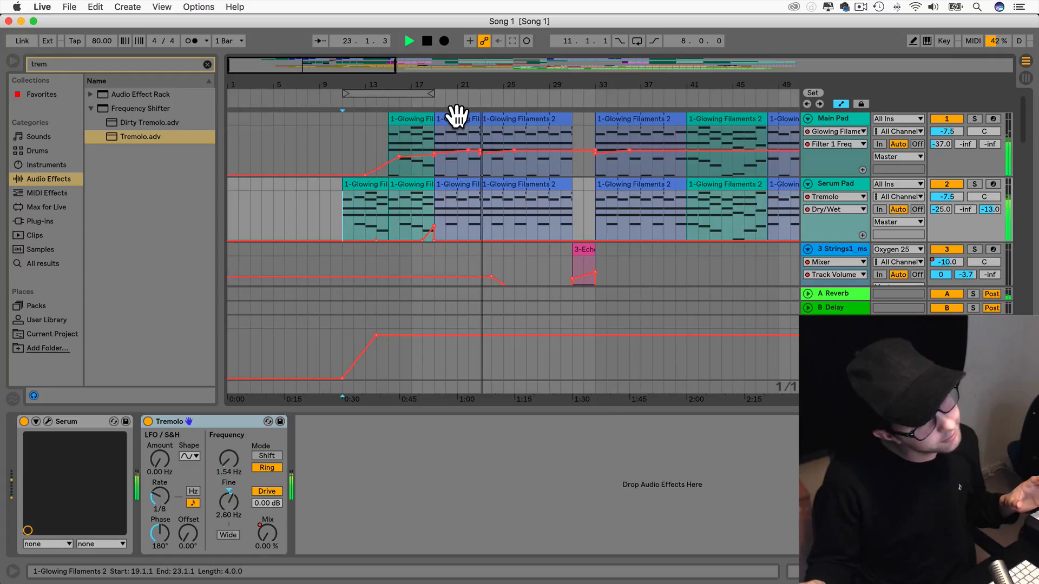
Solo the Weird Bass track briefly during playback and compare it with the two Bass tracks.
scroll(459, 159, down, 5)
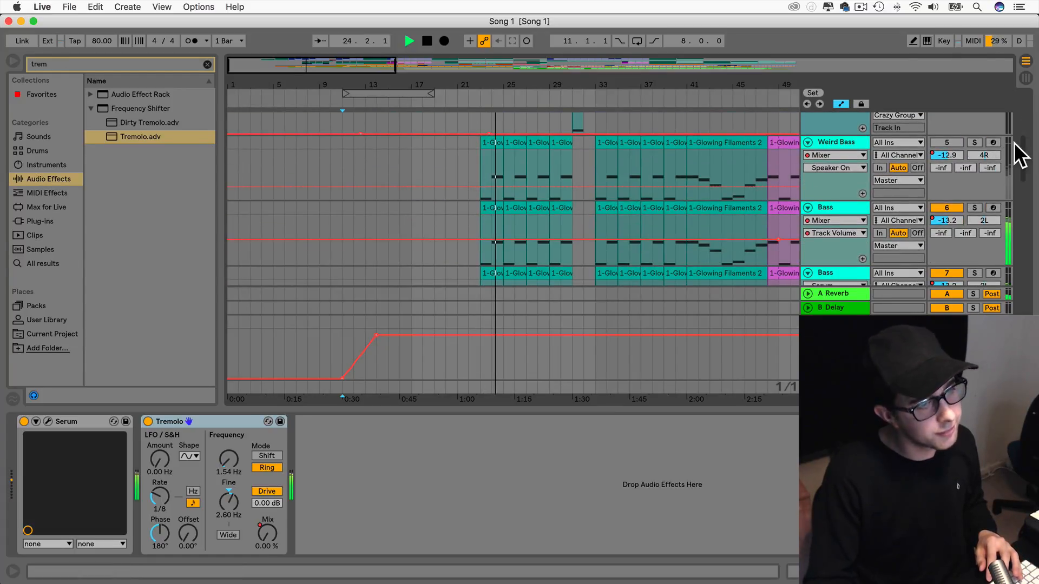
click(974, 142)
click(976, 143)
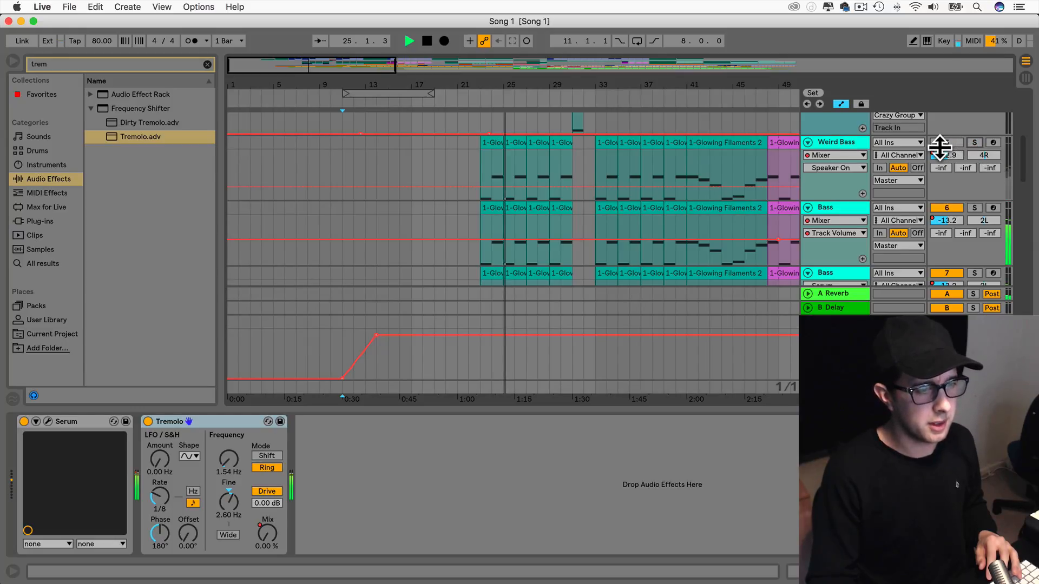
scroll(939, 144, up, 5)
scroll(939, 144, down, 4)
click(969, 157)
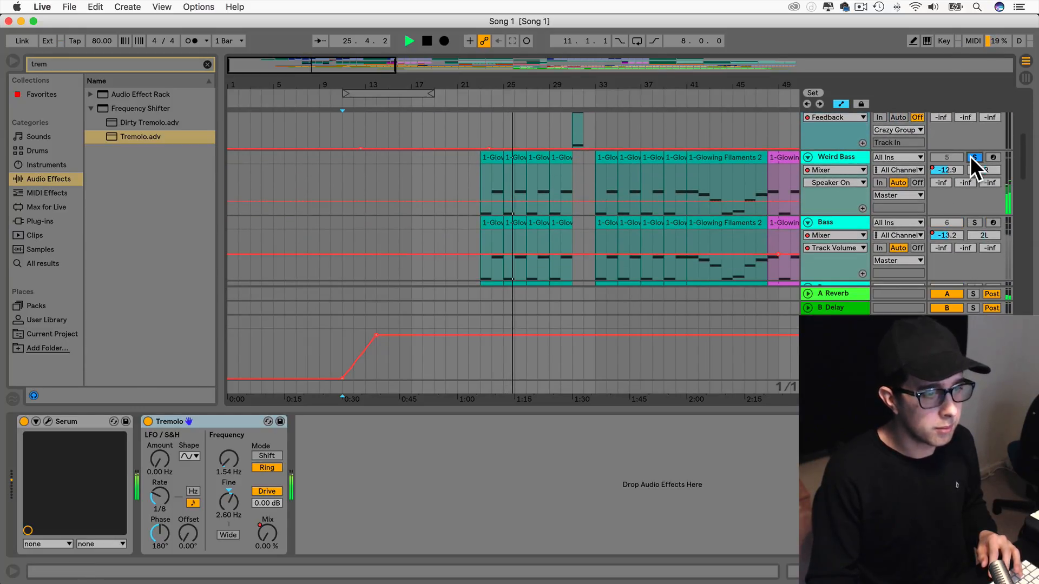
click(969, 157)
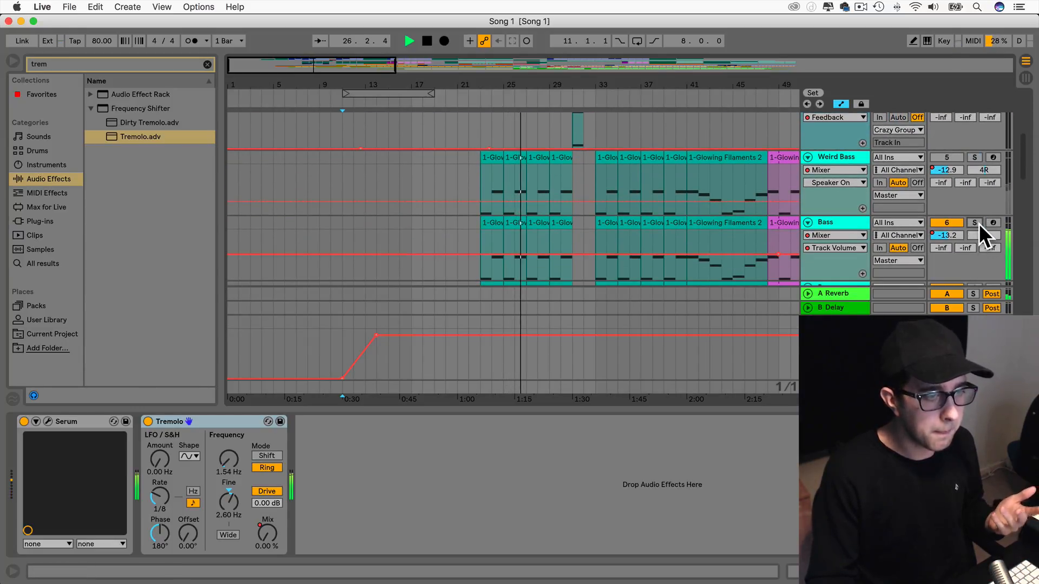
scroll(971, 221, down, 4)
scroll(972, 221, down, 1)
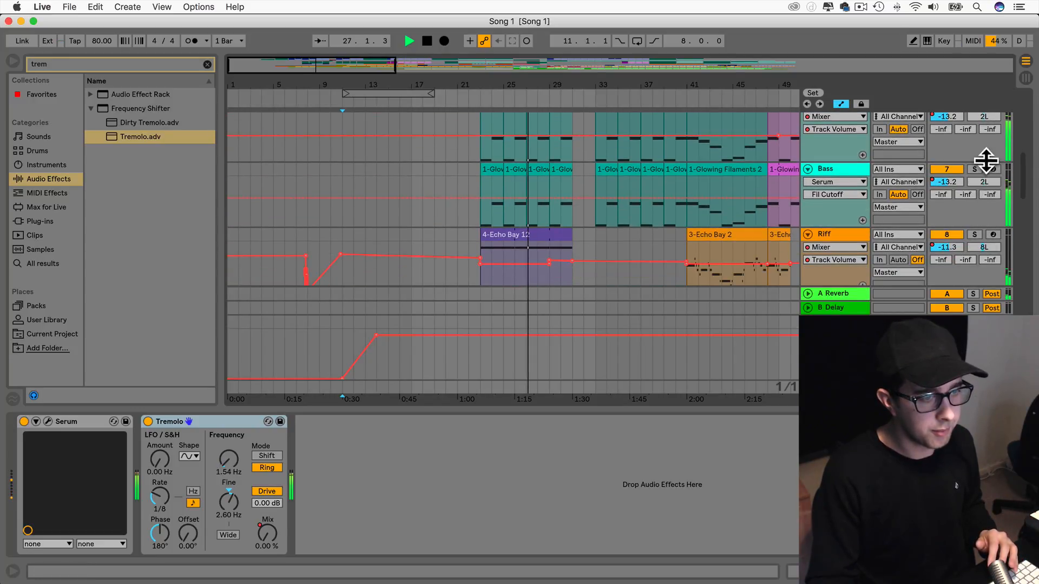
scroll(976, 168, up, 2)
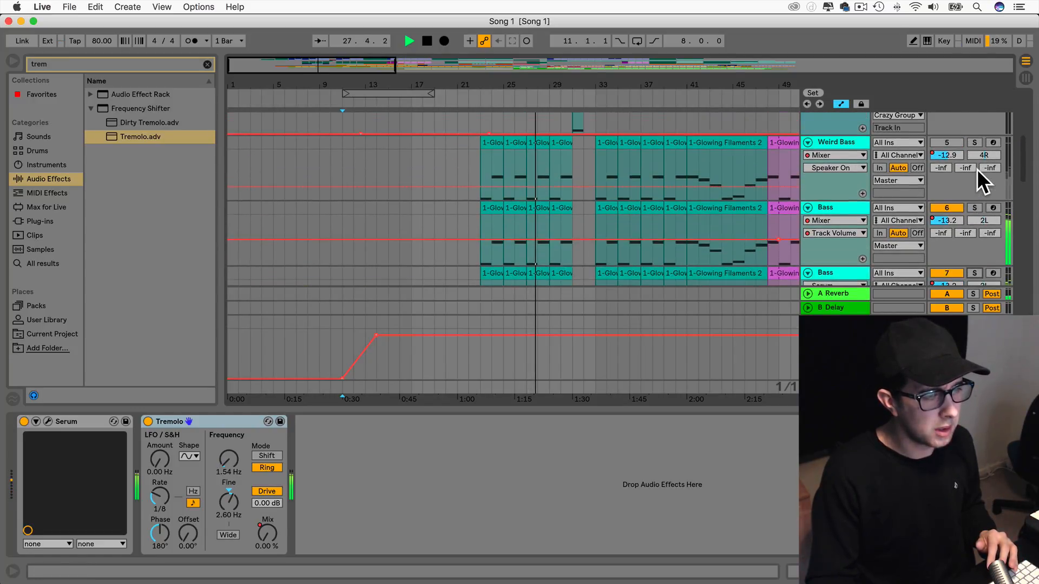
scroll(884, 175, up, 2)
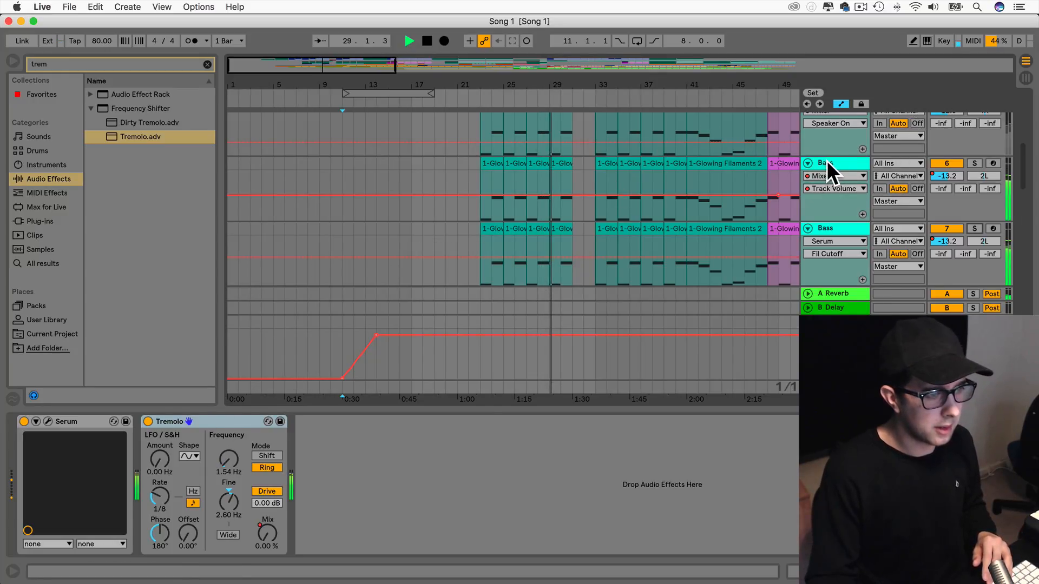
Raise the Compressor threshold on the Bass track with Club Amp Bass to -10.1 dB.
click(811, 182)
drag(394, 506, 394, 476)
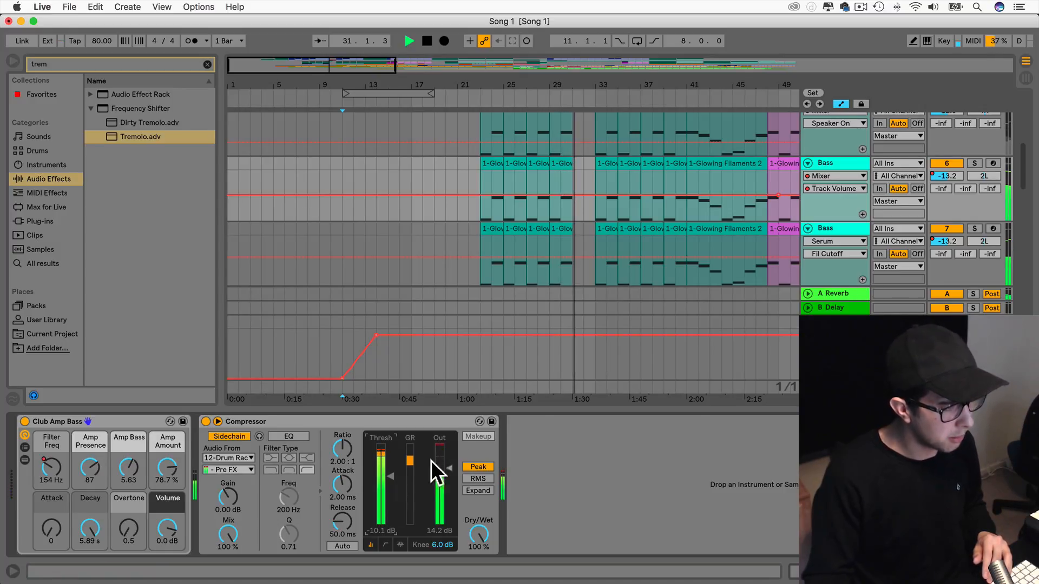
Rename the second Bass track "Serum Bass" and set its Compressor threshold to -10.1 dB.
click(835, 226)
key(cmd+r)
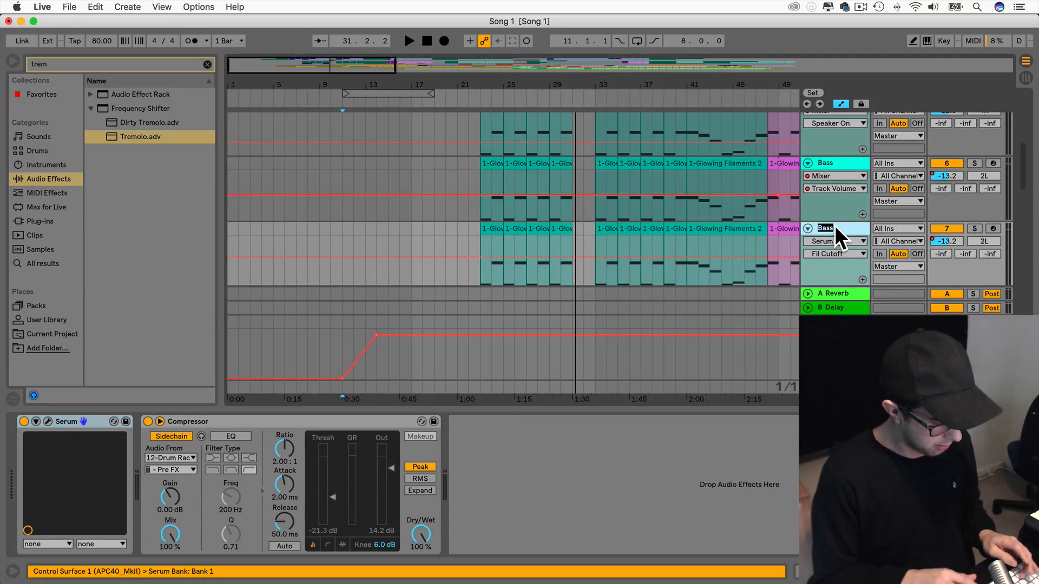
text(Serum Bass)
key(Return)
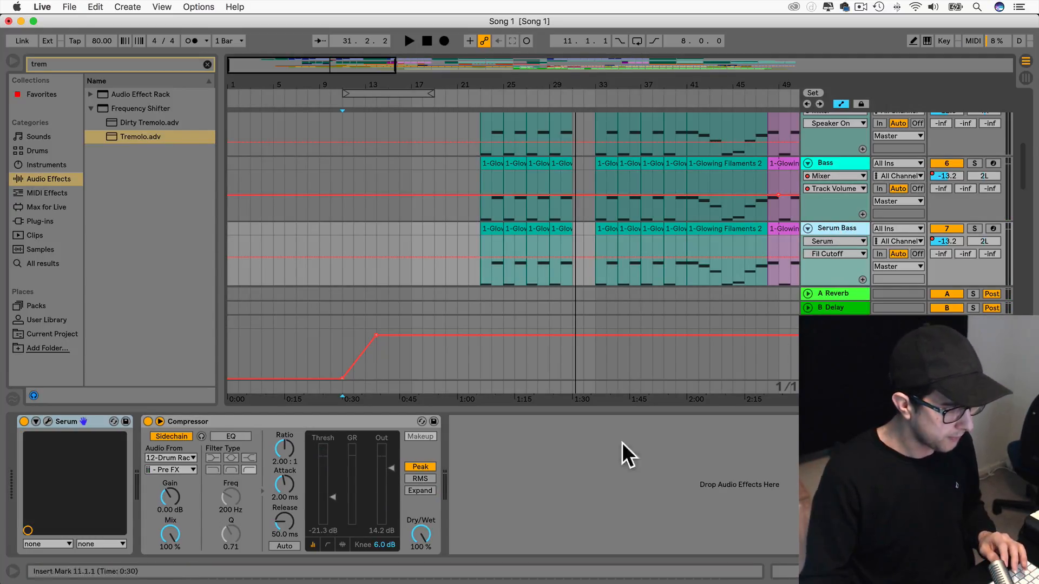
drag(348, 498, 347, 489)
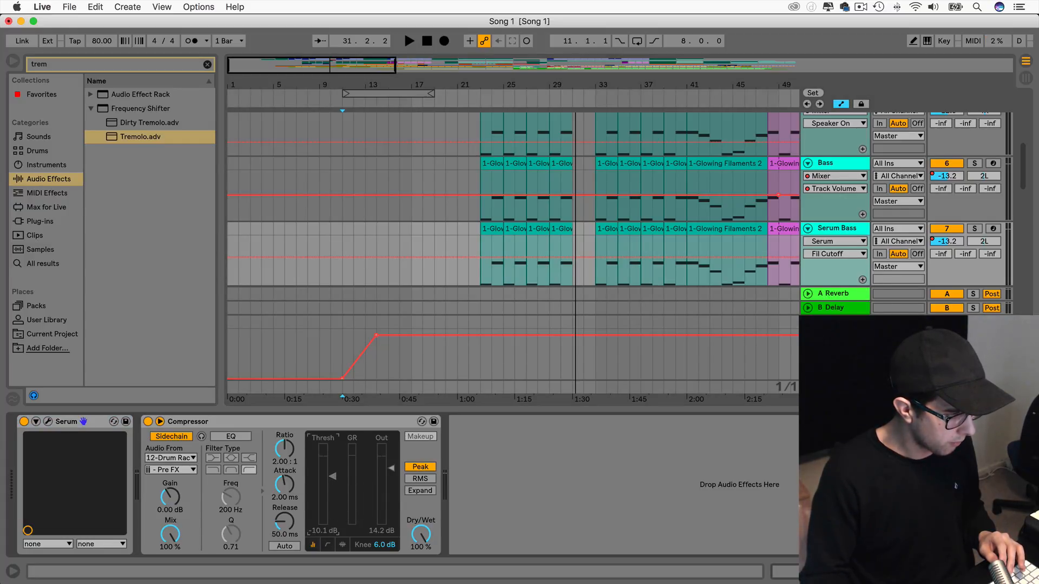
click(332, 475)
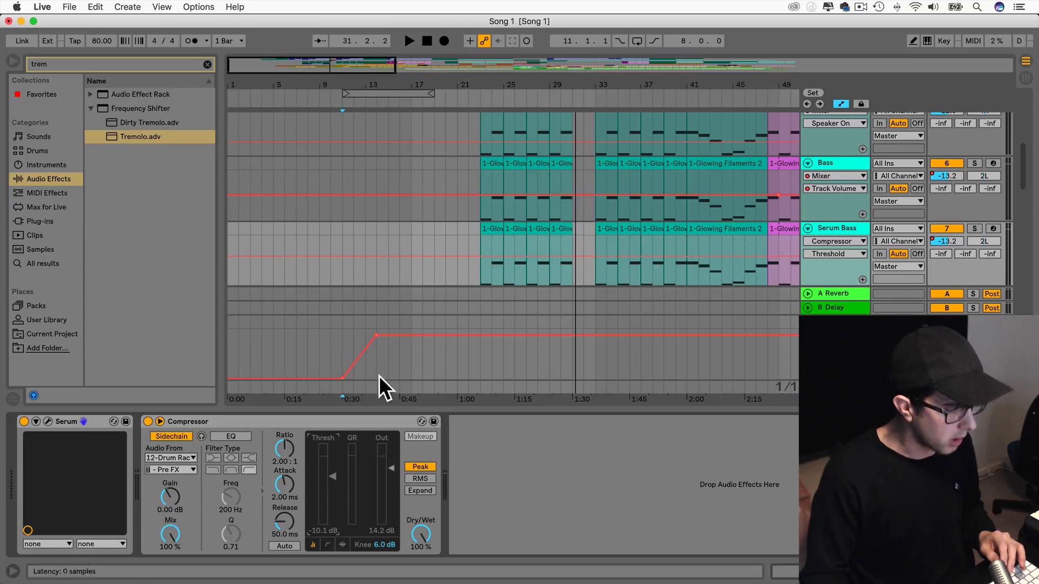
Play the section from bar 23 and review the pad and bass tracks.
click(475, 177)
key(space)
scroll(473, 194, up, 3)
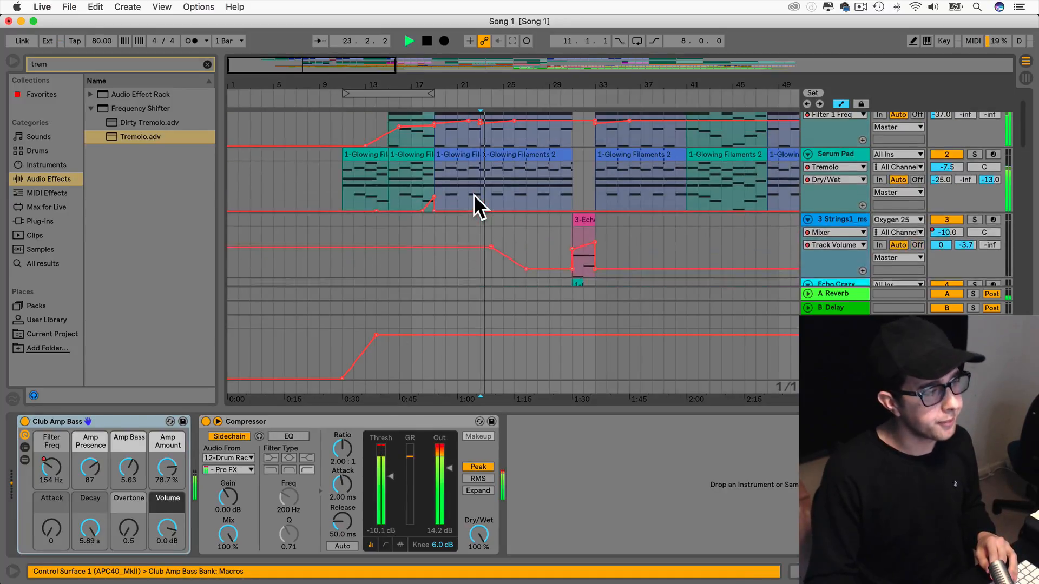
scroll(473, 193, up, 2)
drag(397, 63, 394, 88)
scroll(416, 191, down, 4)
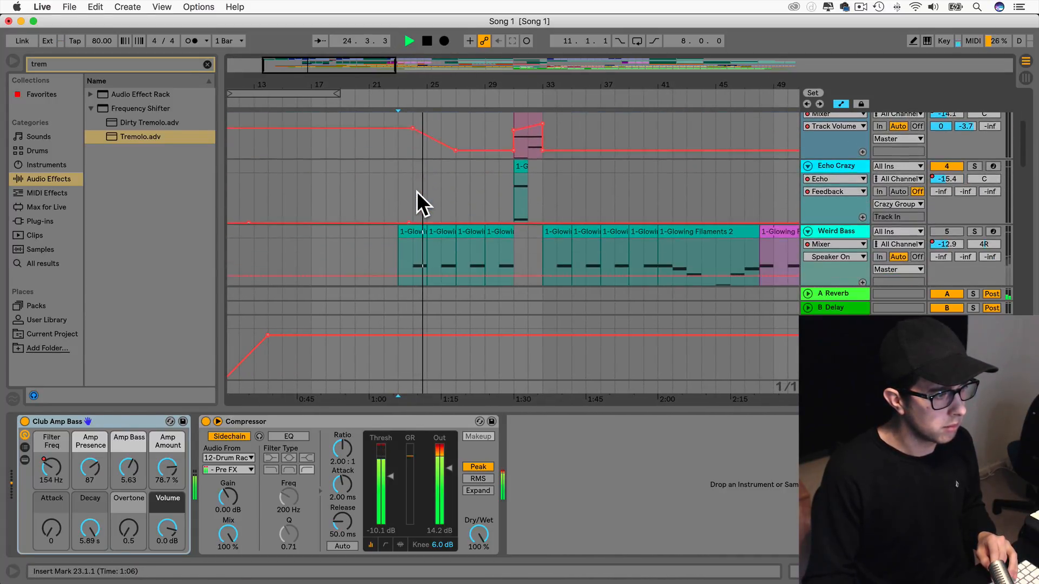
scroll(417, 190, down, 3)
key(space)
Select the Bass and Serum Bass clips across bars 23 to 31, and inspect the Weird Bass clips above them.
drag(401, 162, 506, 262)
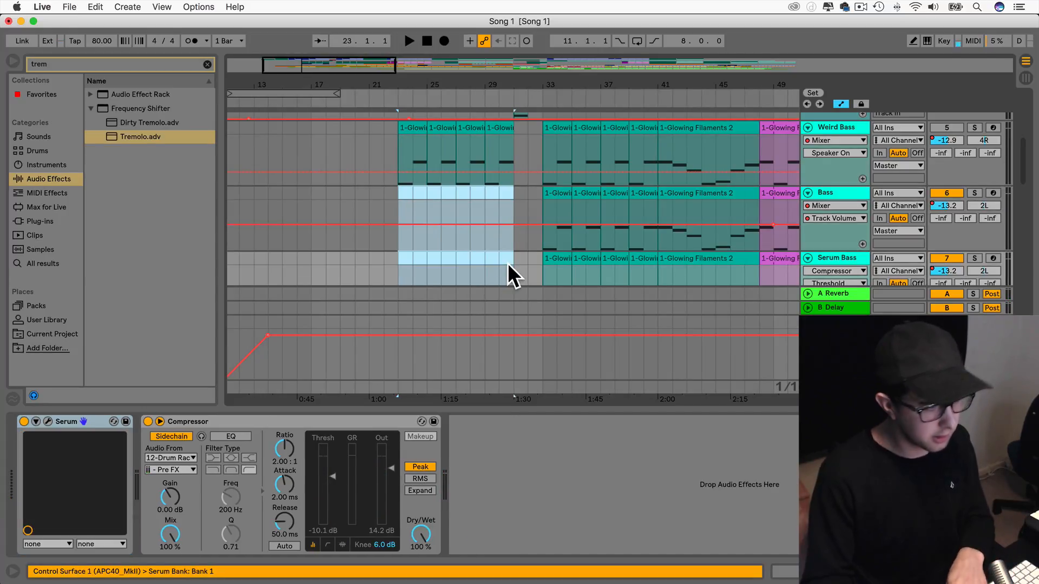
drag(499, 162, 426, 148)
click(400, 138)
click(501, 128)
Save the set and play the song from bar 19 to check how the layered sounds work together.
scroll(426, 149, up, 5)
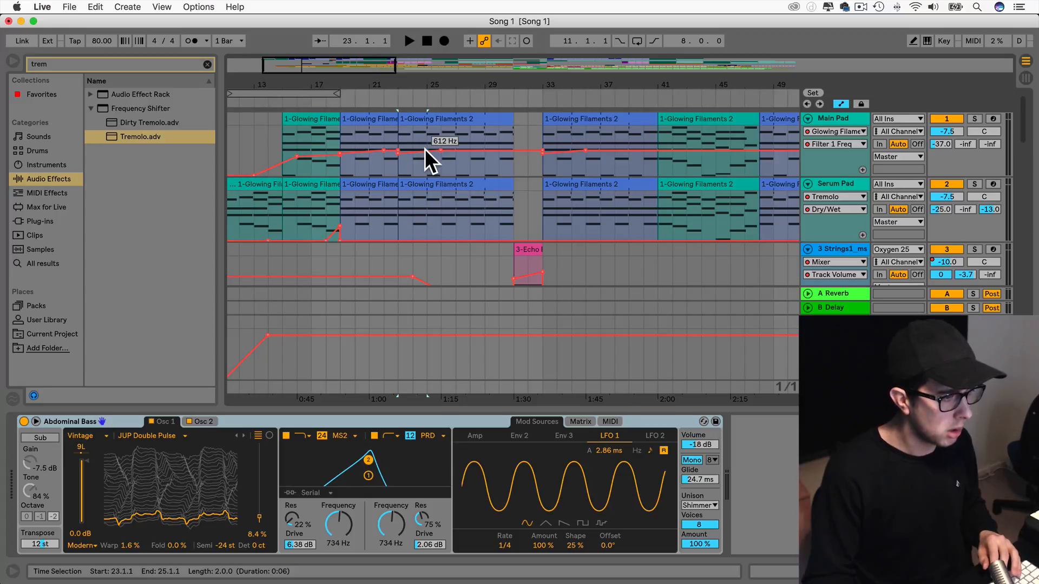
scroll(424, 148, left, 5)
key(super+s)
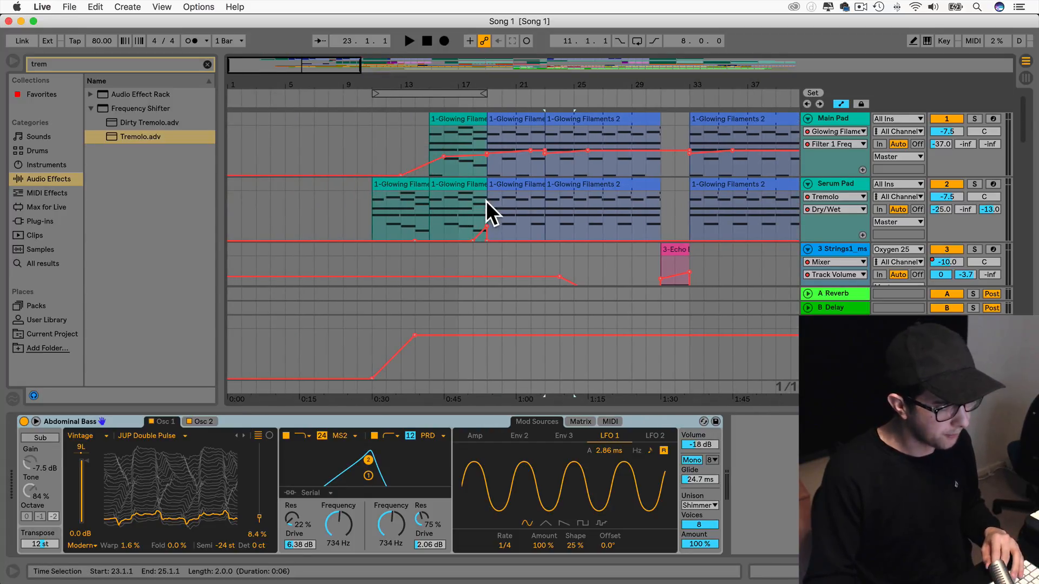
click(486, 202)
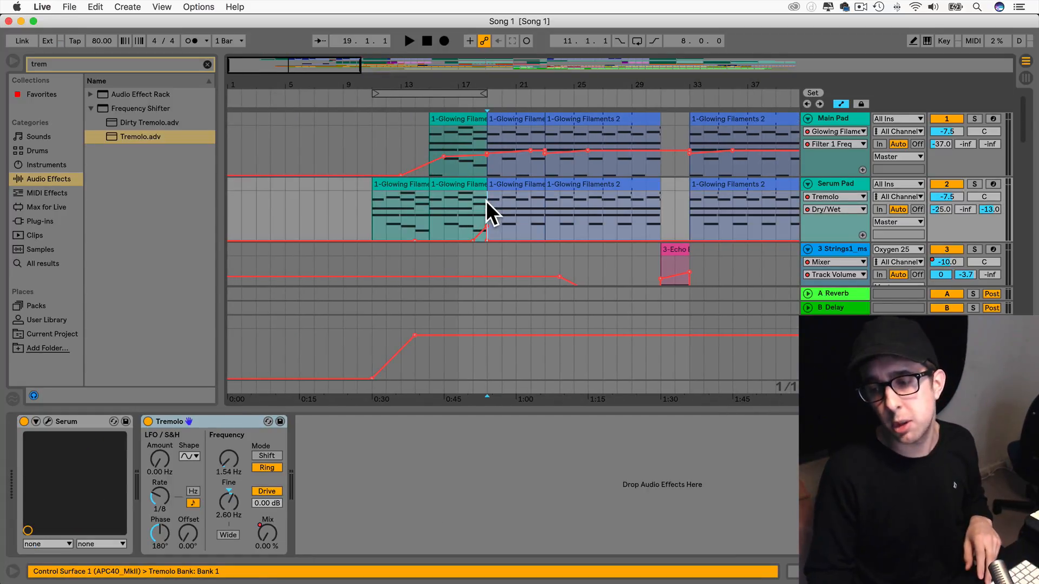
key(space)
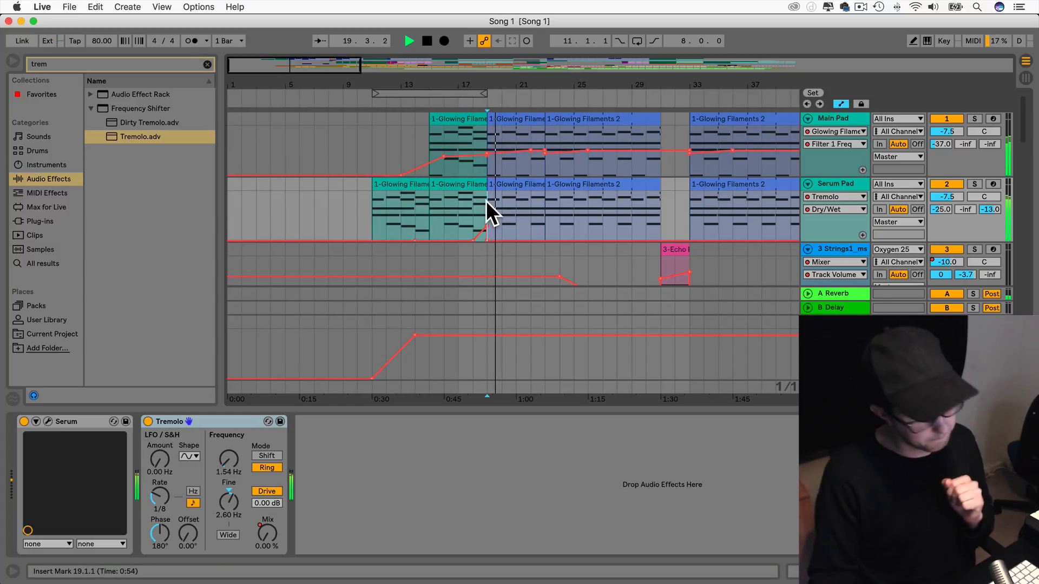
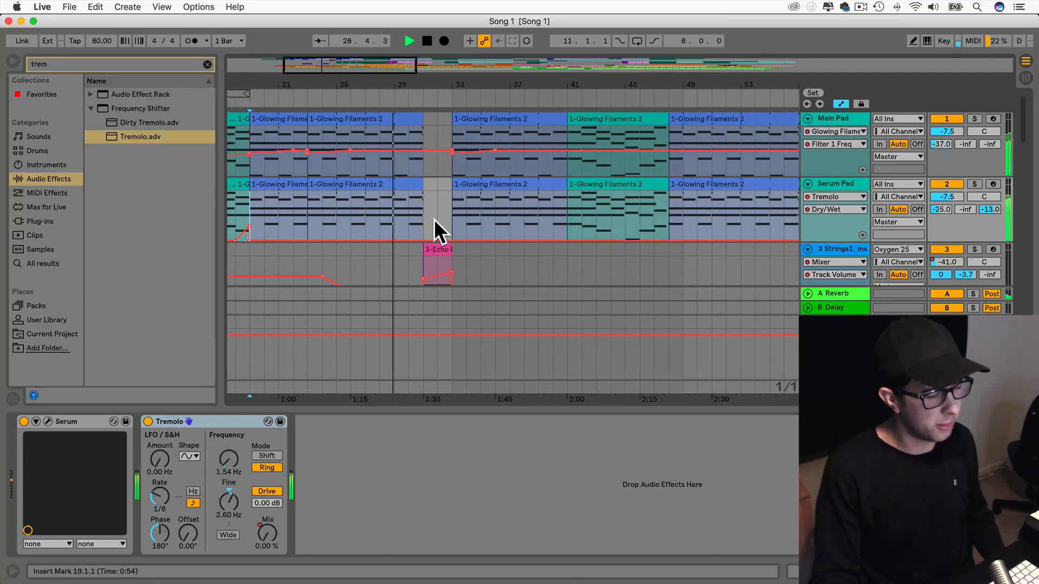
scroll(441, 212, down, 5)
scroll(442, 212, up, 4)
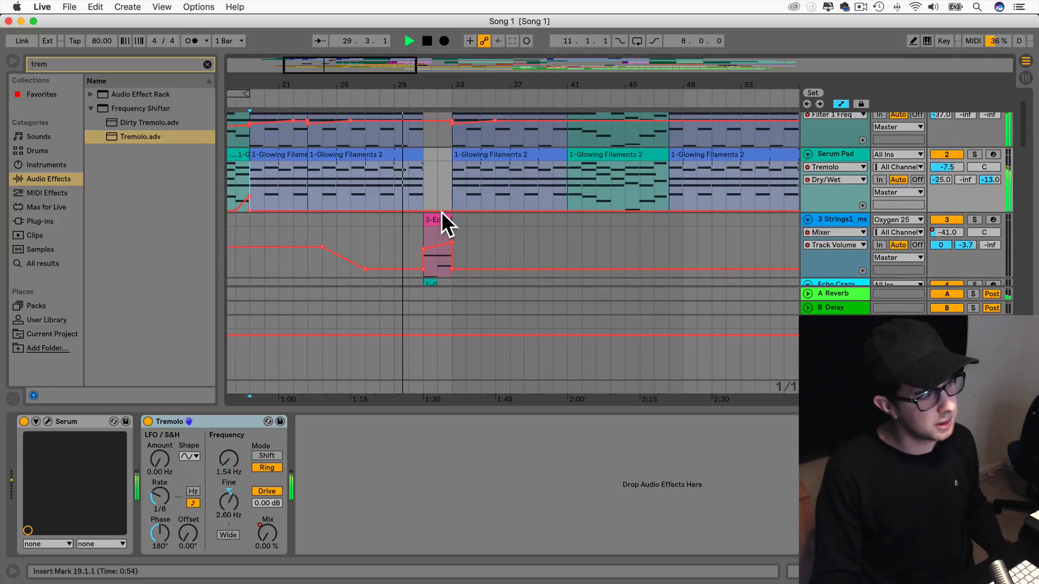
Stop playback, delete the strings clip at bars 31 to 33, and move the Echo Crazy clip to bar 30.
scroll(440, 212, down, 4)
scroll(440, 212, up, 2)
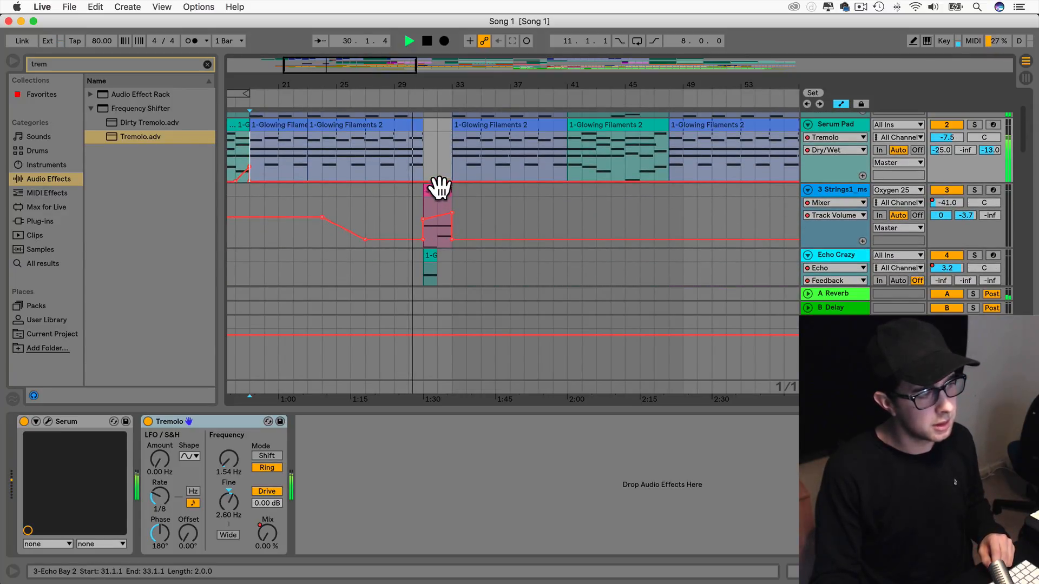
click(440, 189)
key(space)
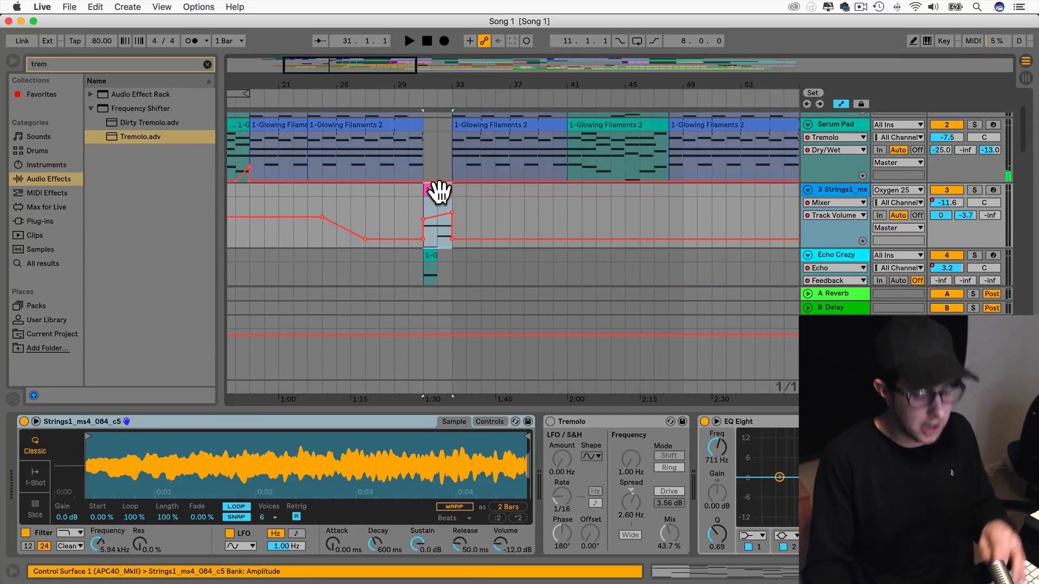
drag(439, 191, 439, 197)
scroll(434, 225, down, 3)
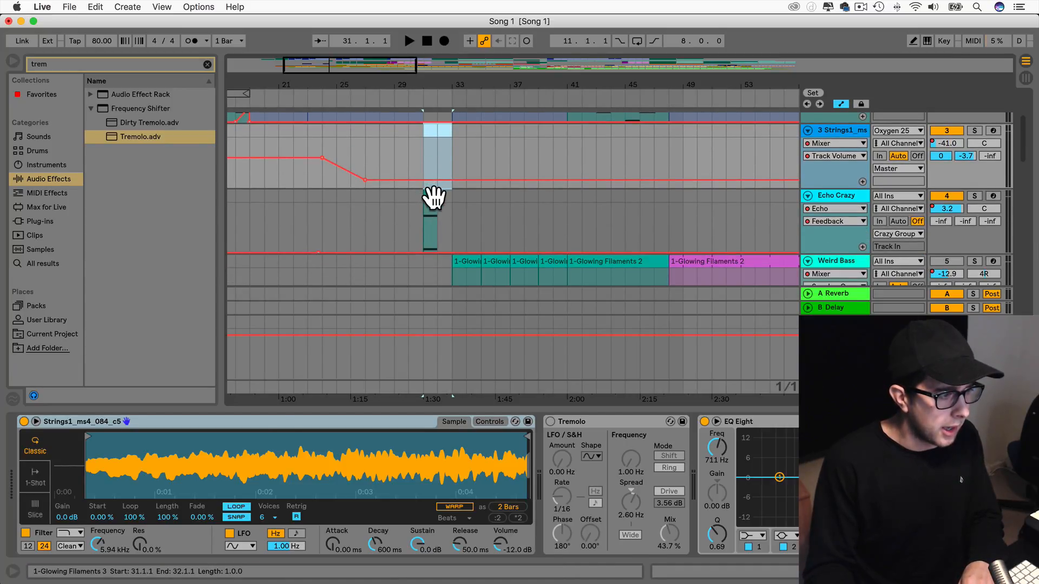
click(433, 197)
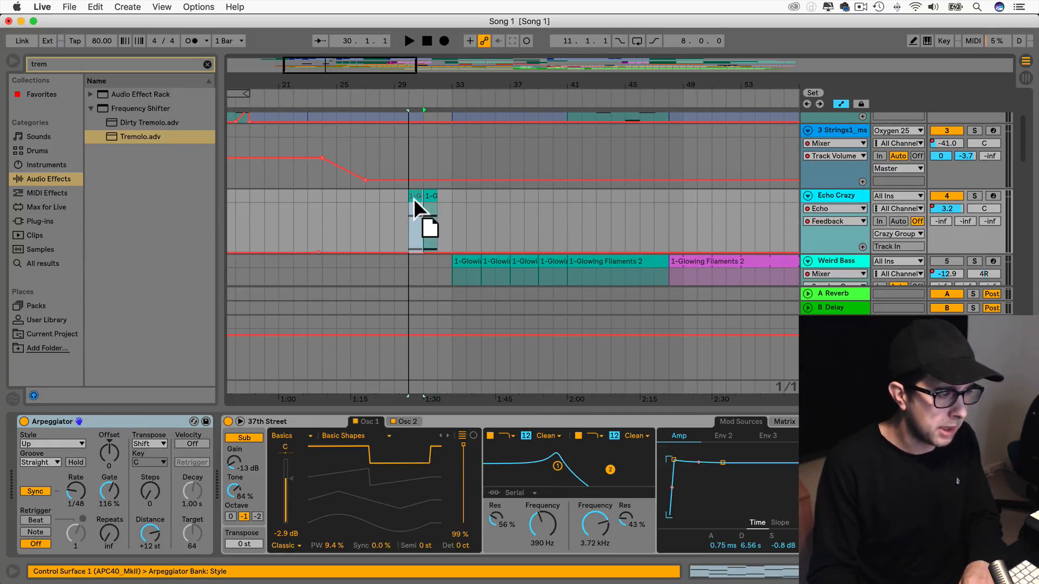
Examine the tracks around bar 30 and the whole arrangement to see which clips lead up to bar 33.
scroll(414, 198, up, 3)
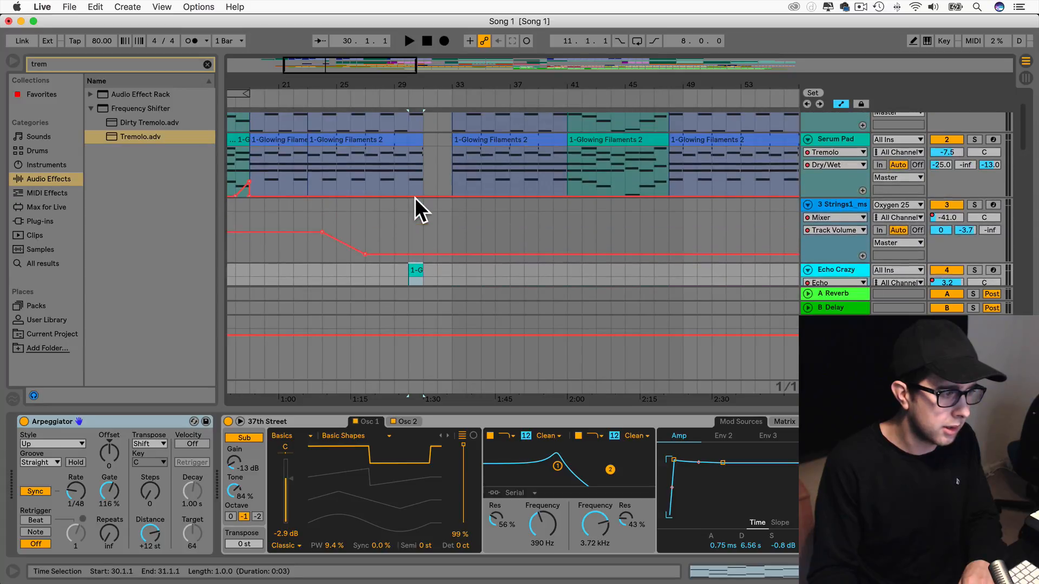
scroll(413, 261, down, 3)
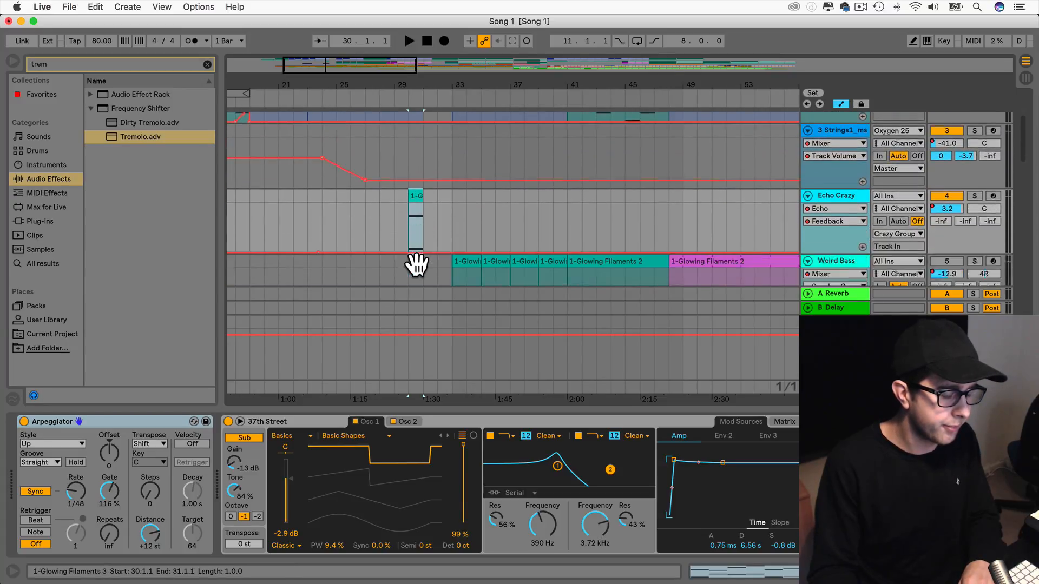
scroll(415, 261, down, 6)
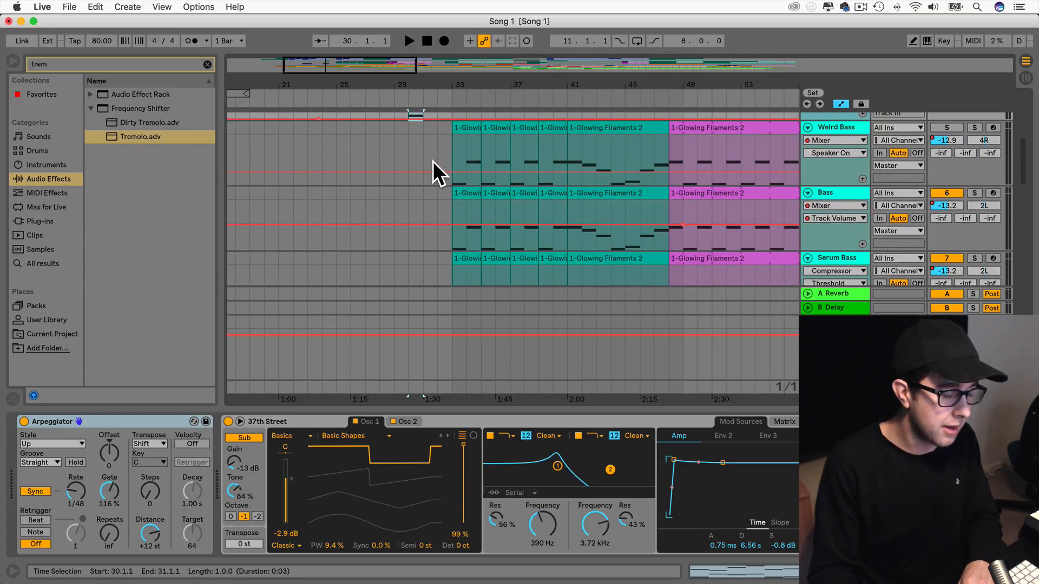
scroll(432, 161, down, 3)
scroll(431, 161, up, 5)
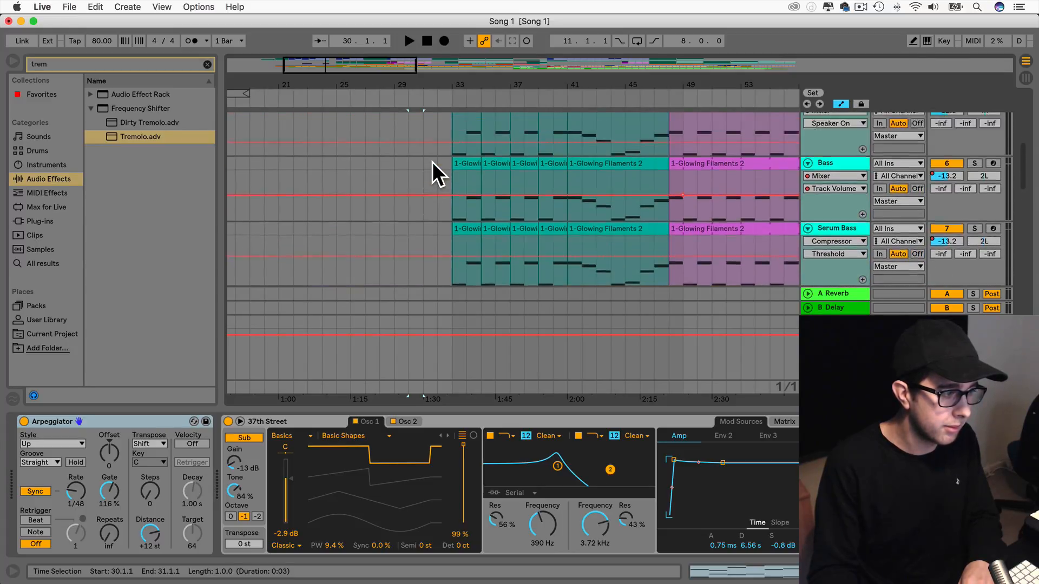
scroll(432, 161, down, 8)
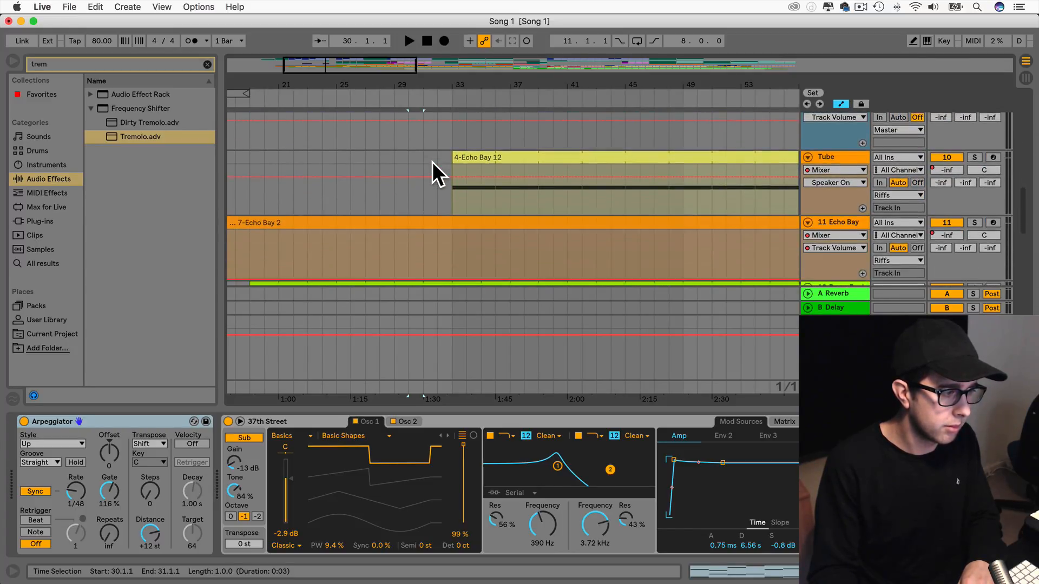
drag(362, 62, 361, 14)
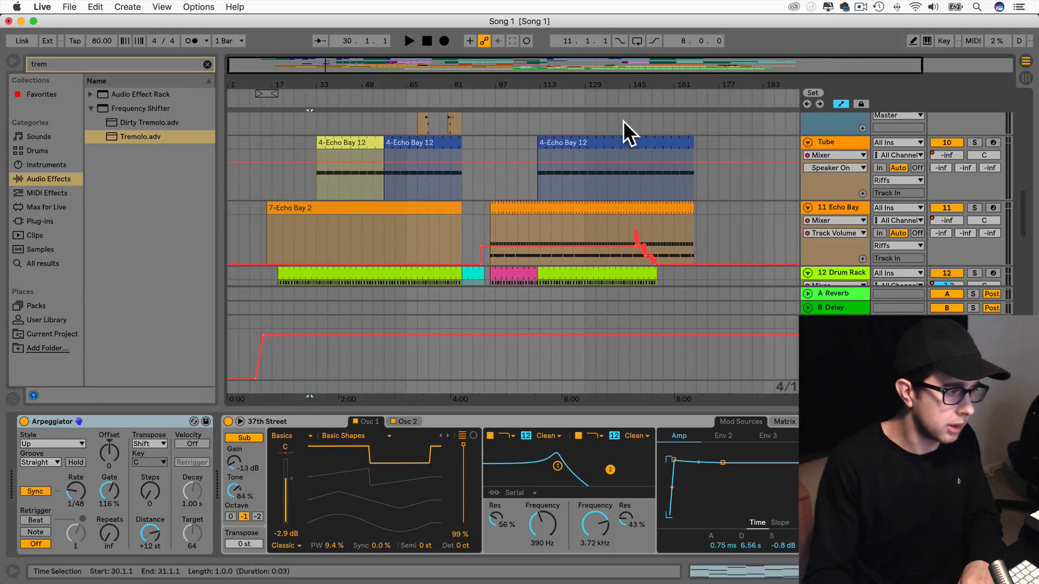
scroll(615, 164, up, 9)
scroll(595, 168, up, 2)
drag(332, 68, 530, 216)
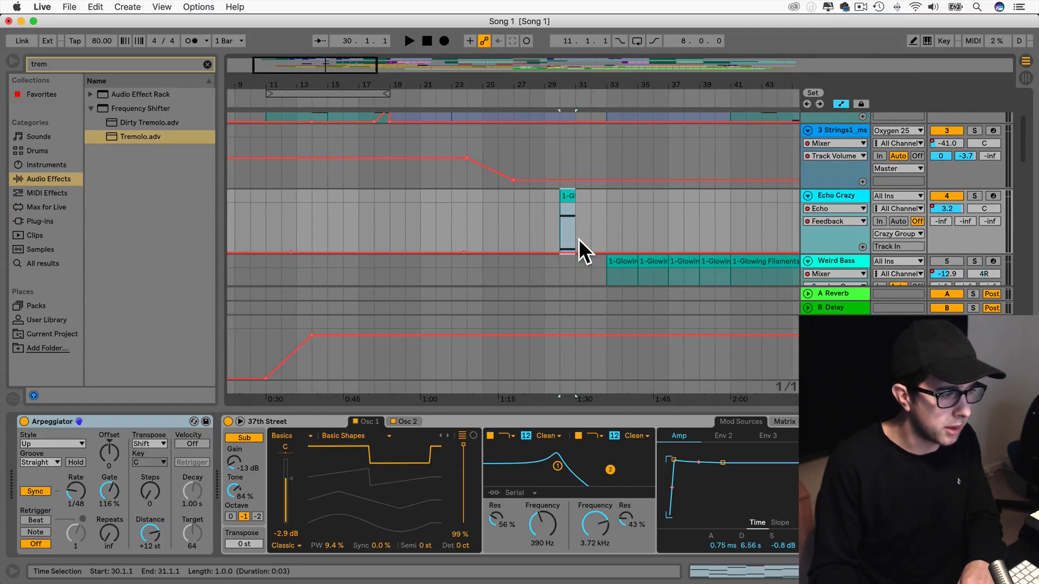
Try to move the contents of all tracks in bars 11 to 31 two bars later, starting at bar 13.
scroll(576, 240, up, 4)
drag(265, 122, 569, 161)
drag(567, 119, 597, 120)
scroll(579, 191, down, 6)
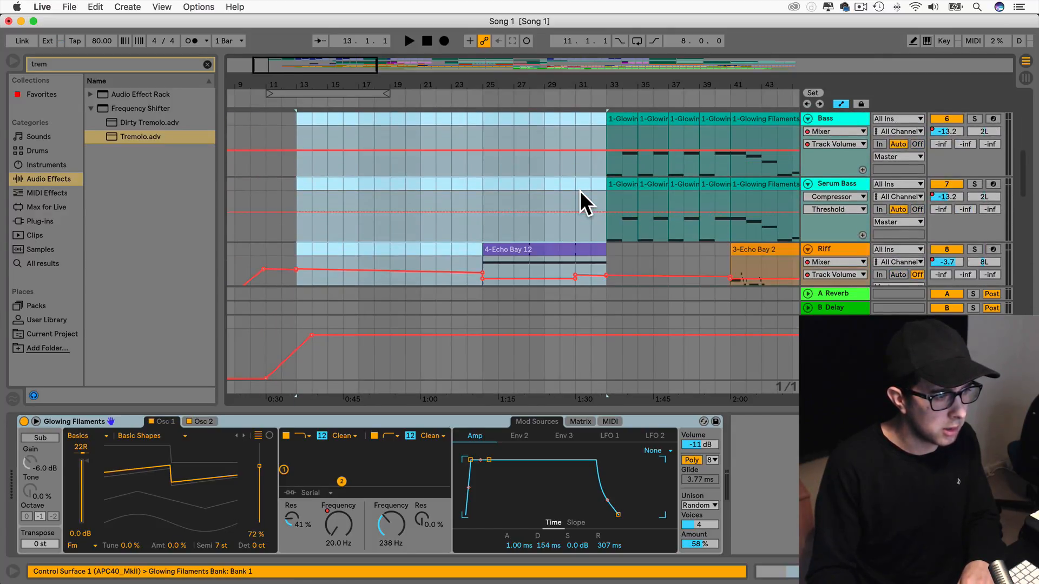
scroll(580, 190, down, 3)
scroll(580, 190, down, 3)
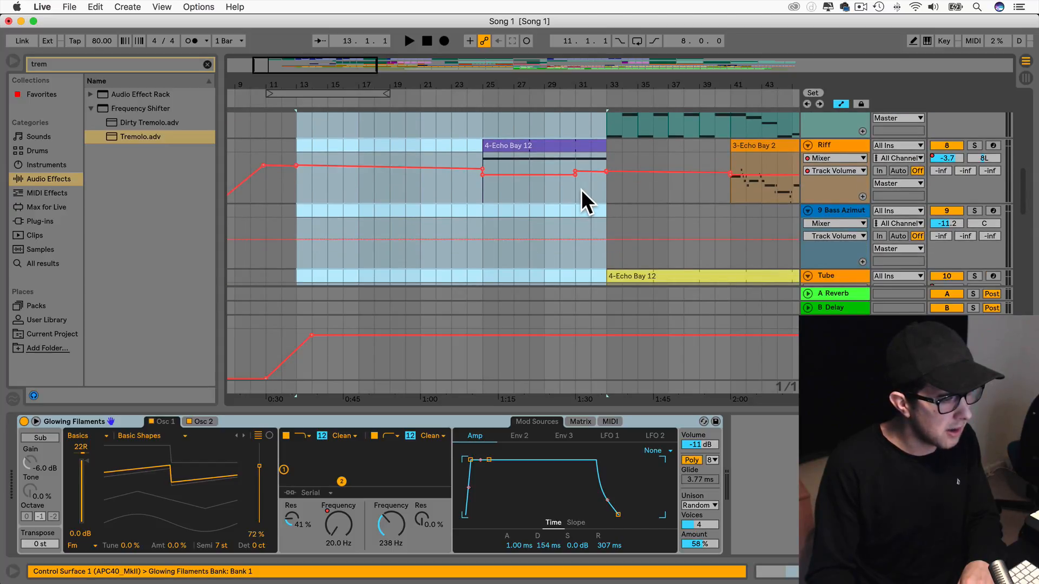
scroll(618, 212, down, 5)
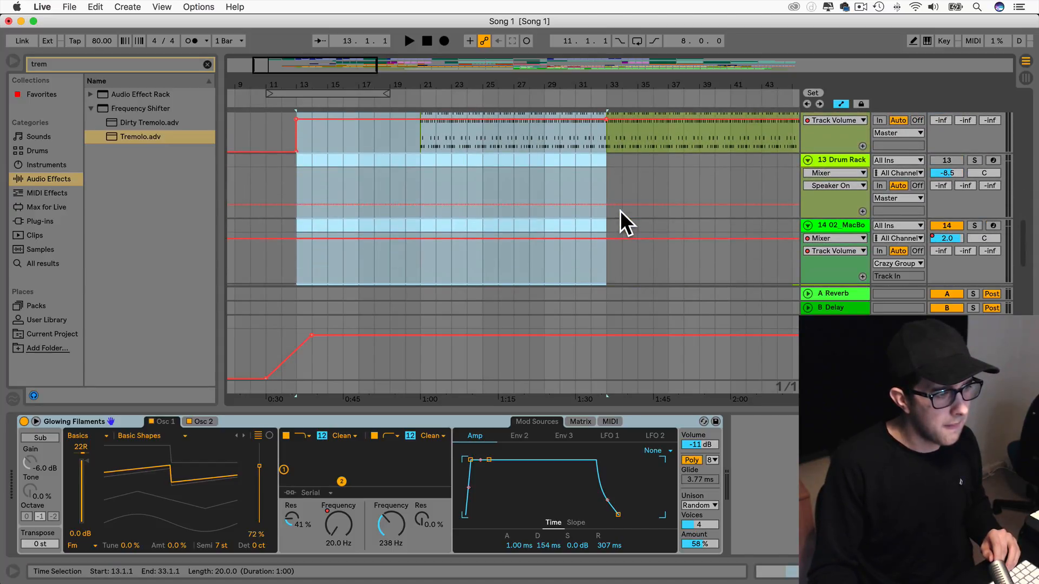
scroll(594, 155, up, 5)
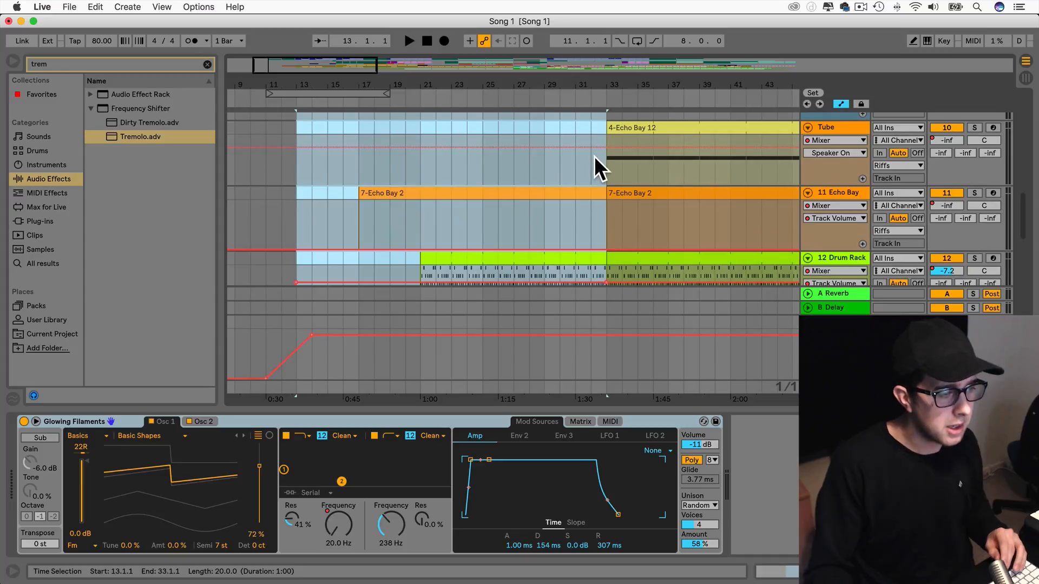
scroll(594, 155, down, 4)
key(Left)
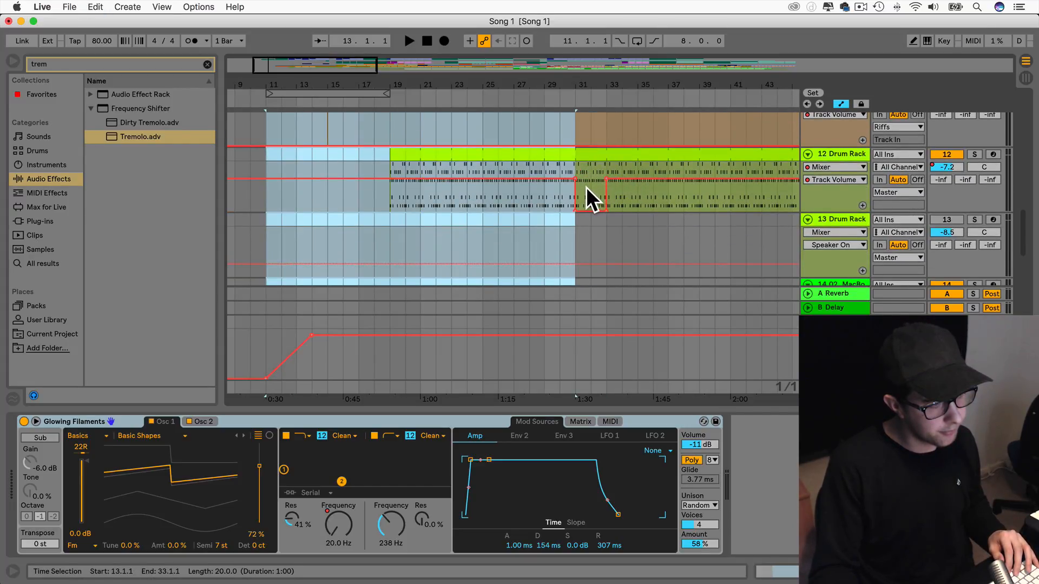
Delete bars 33 to 35 of the clips on the 12 Drum Rack and 11 Echo Bay tracks.
click(607, 164)
scroll(607, 164, up, 2)
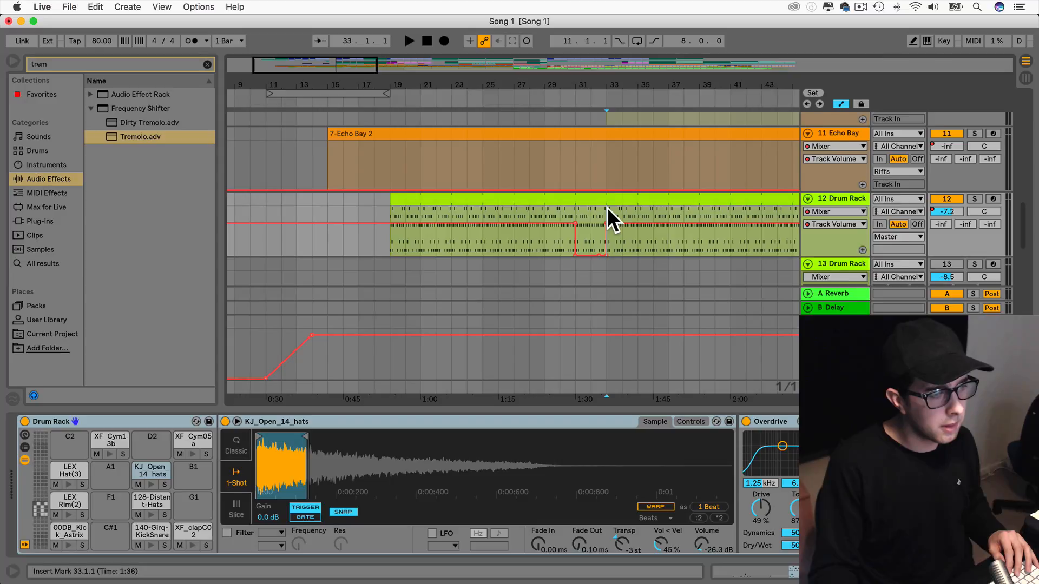
scroll(607, 207, up, 5)
scroll(595, 206, down, 5)
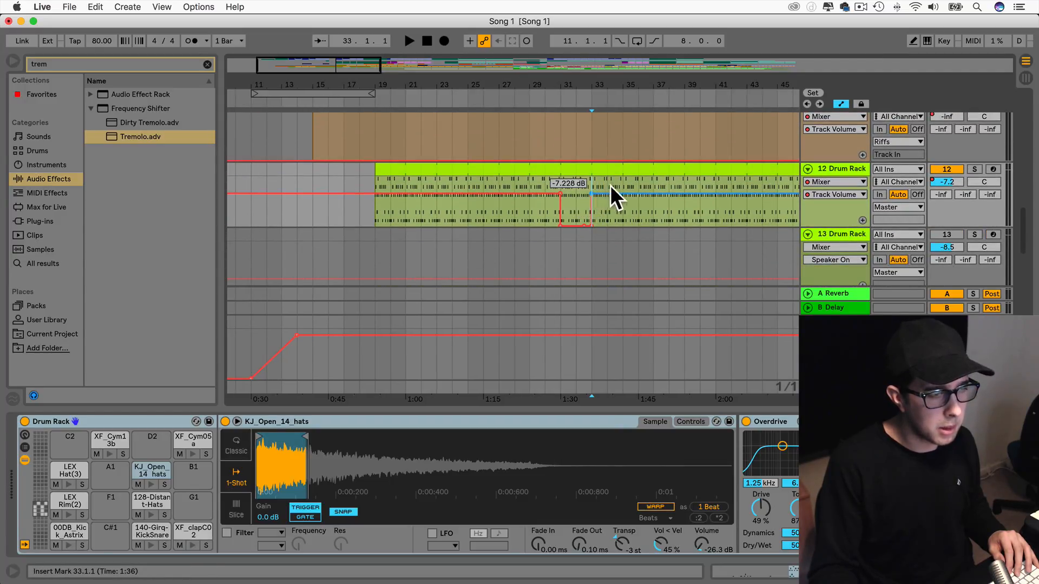
drag(622, 185, 622, 185)
click(575, 170)
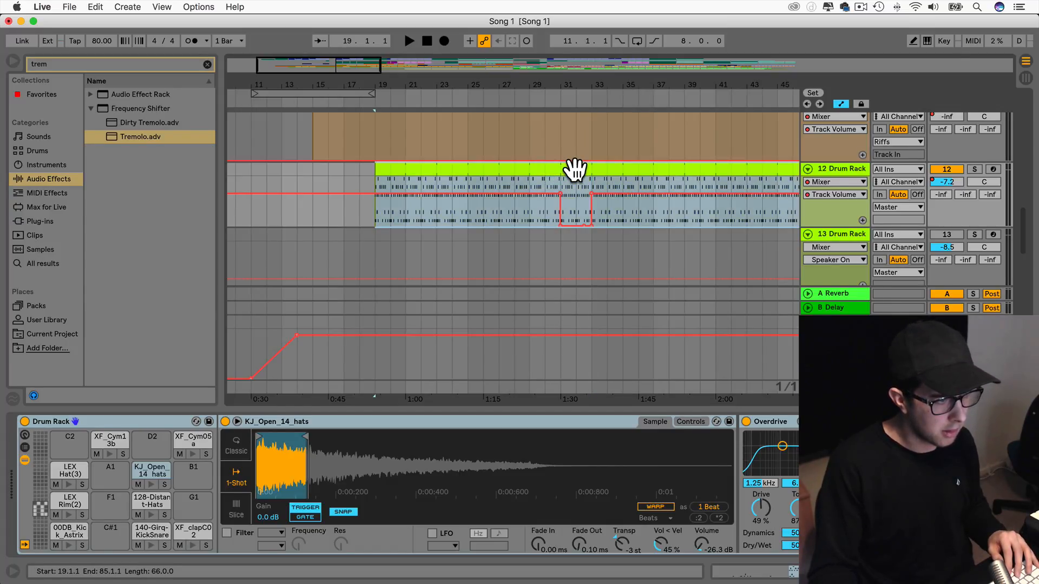
click(601, 235)
click(593, 193)
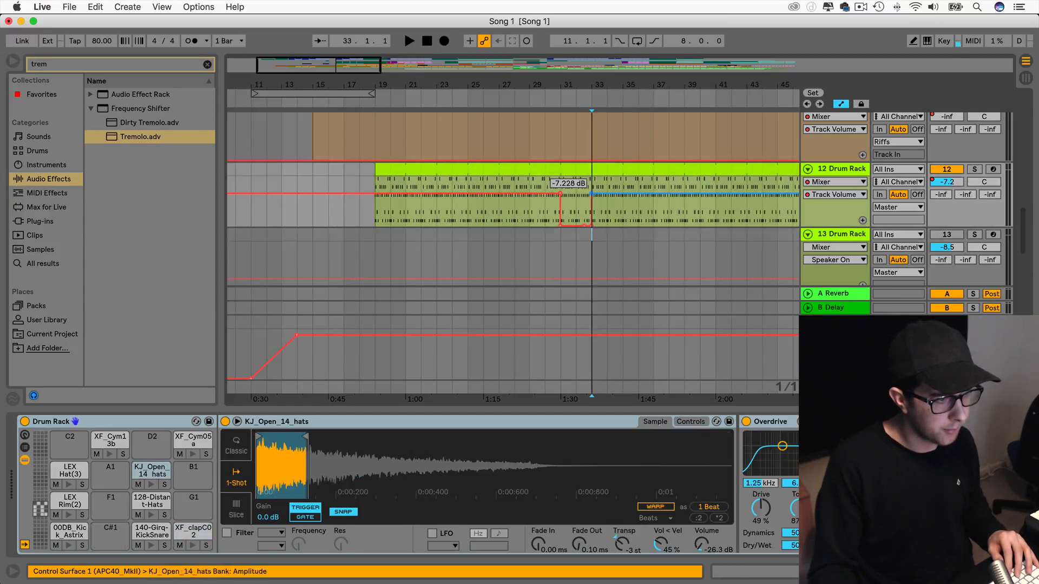
click(613, 154)
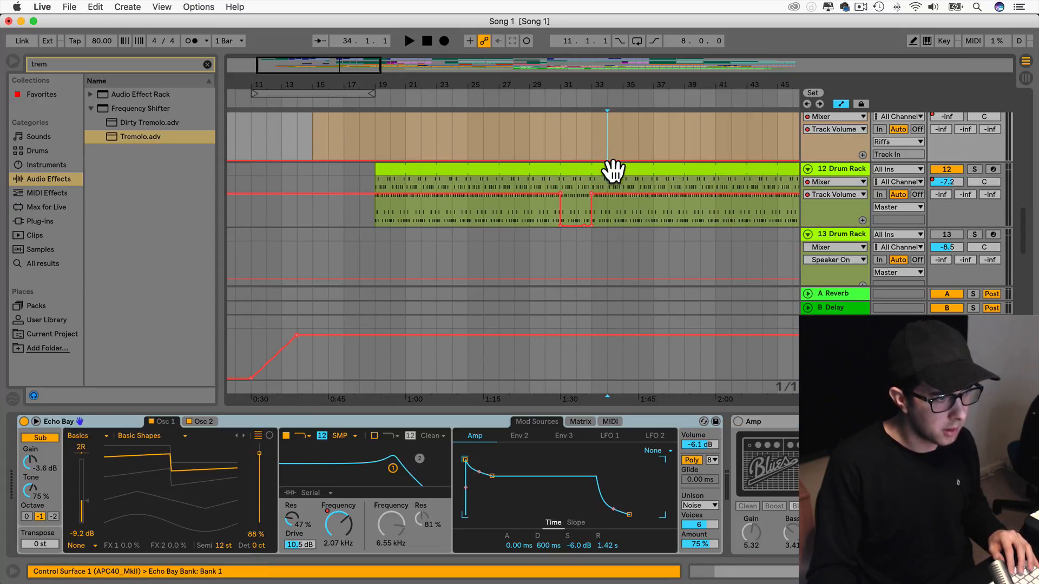
drag(624, 175, 593, 175)
key(Delete)
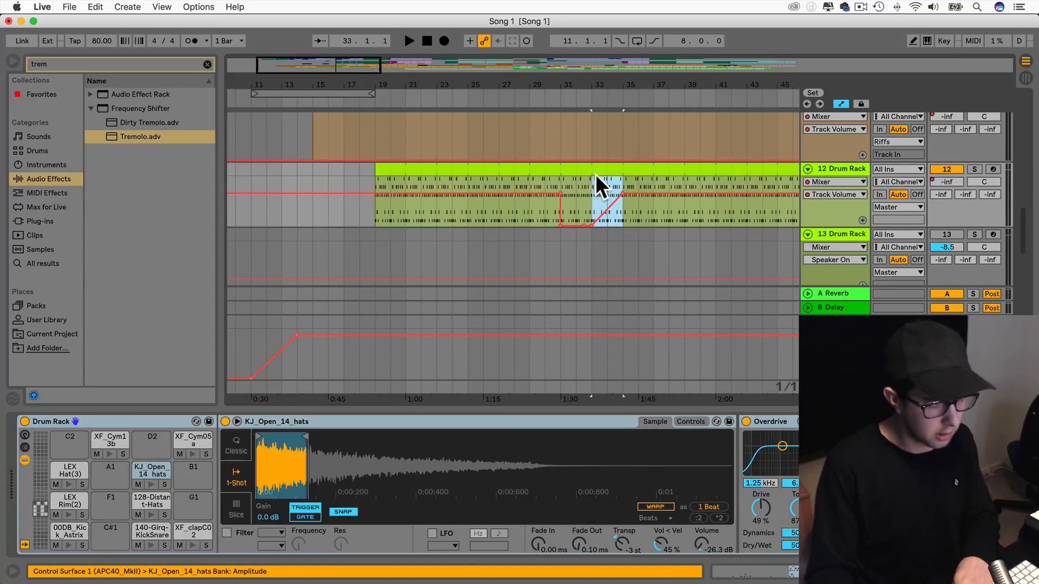
key(Delete)
click(607, 143)
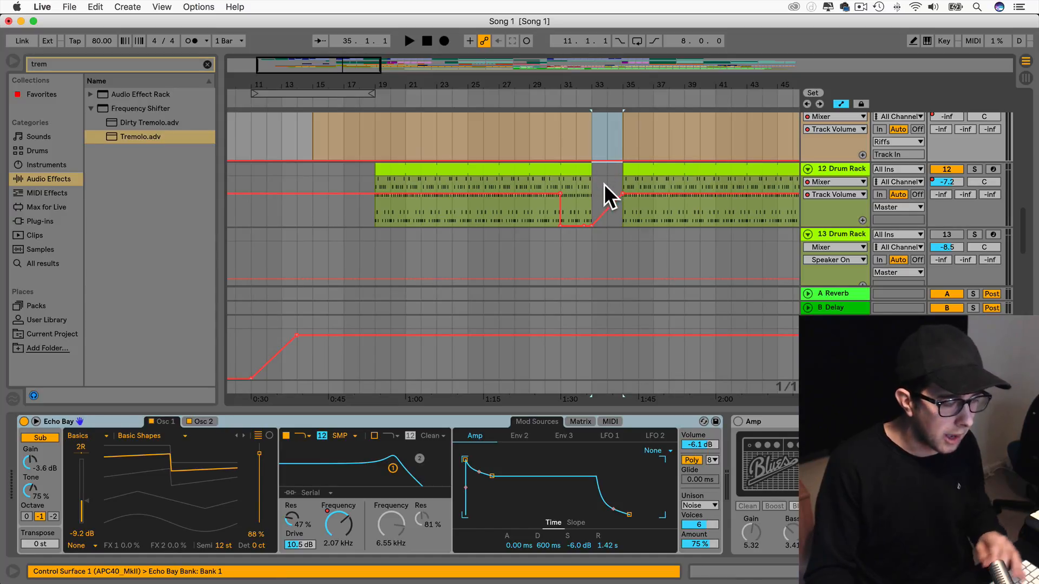
Move the first 12 Drum Rack section to start at bar 21 and the first 11 Echo Bay clip to start at bar 17.
drag(619, 215, 379, 203)
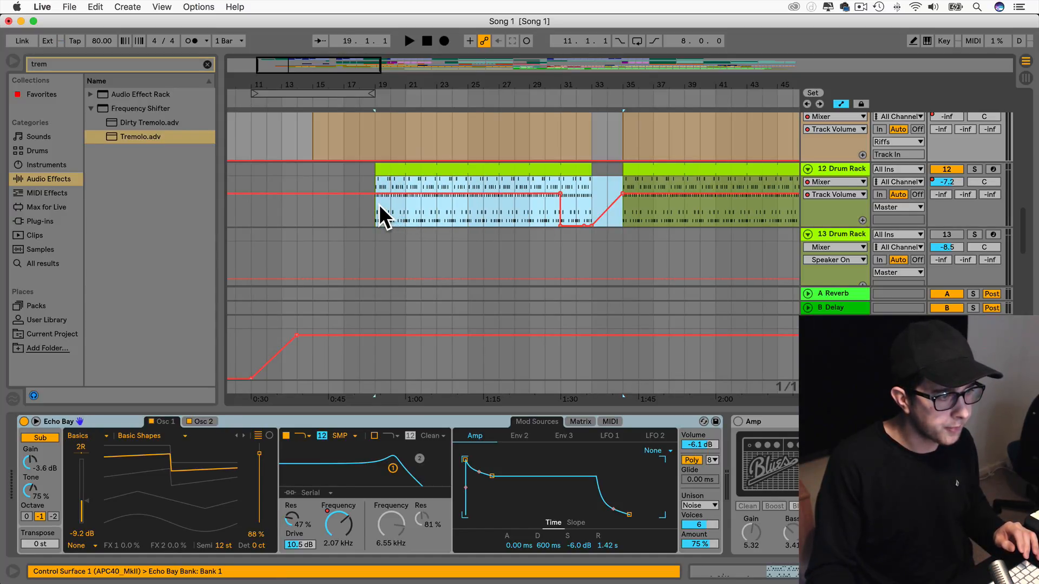
drag(565, 172, 416, 170)
scroll(416, 170, up, 5)
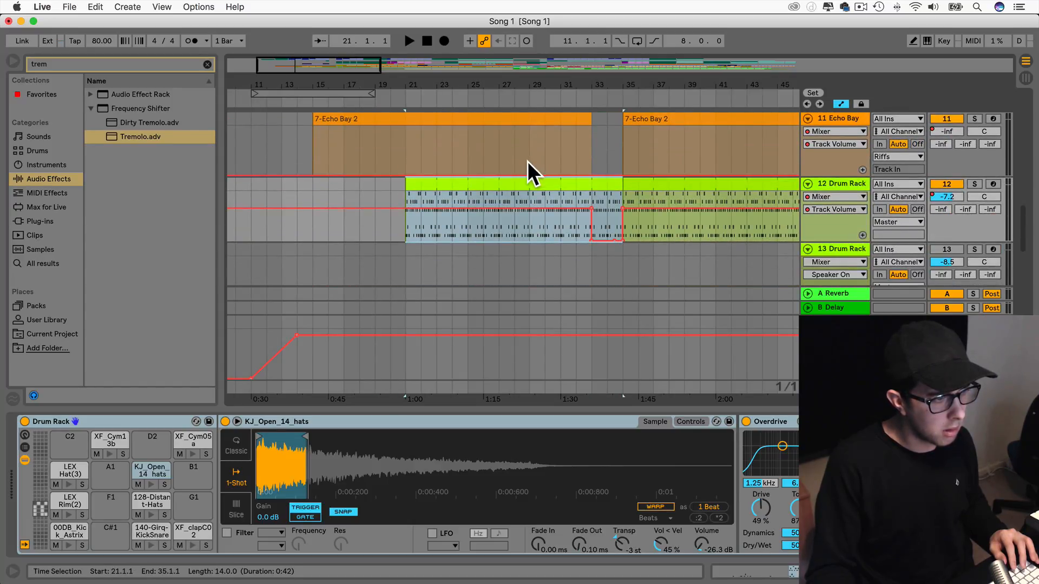
drag(547, 164, 580, 167)
Move the purple Echo Bay 12 clip on the Riff track two bars later, to bars 25 to 33.
scroll(580, 167, up, 8)
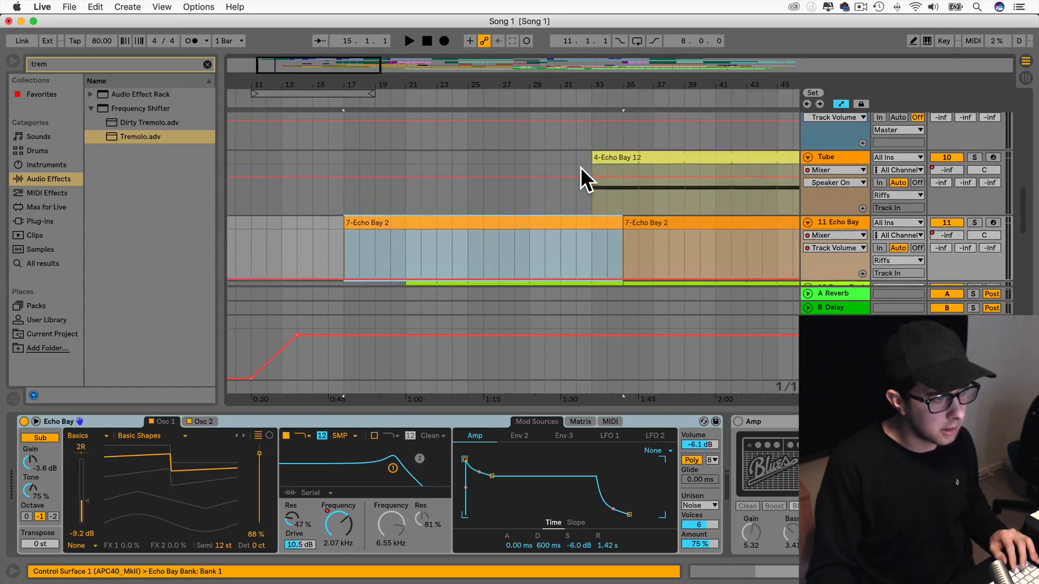
scroll(580, 167, up, 10)
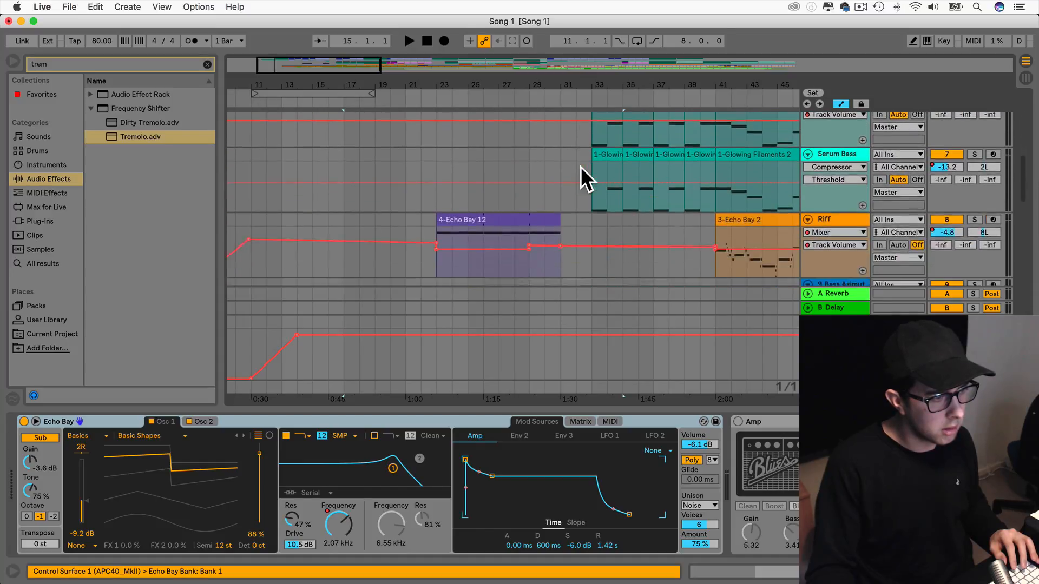
scroll(580, 166, down, 8)
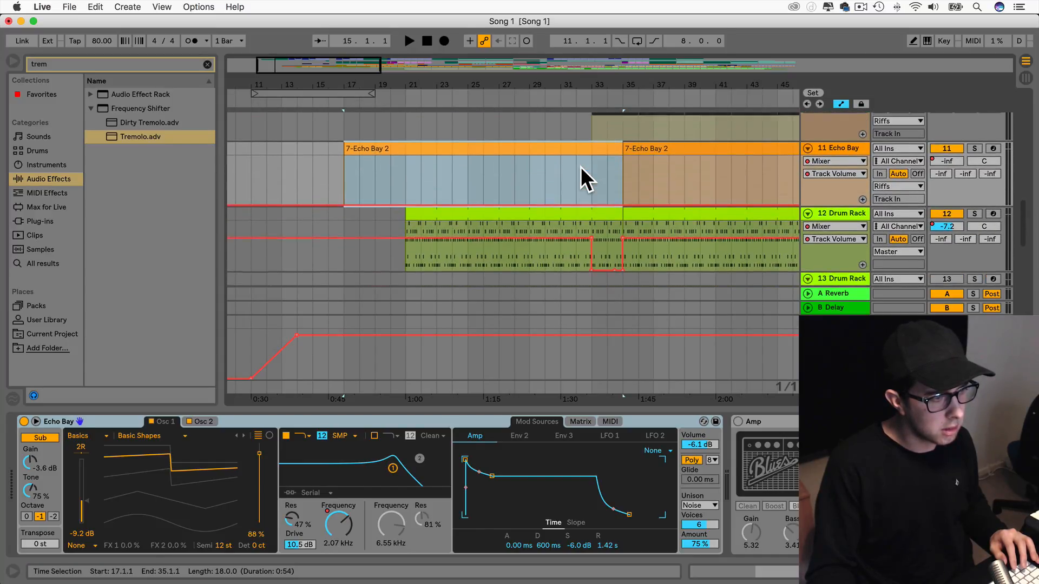
scroll(579, 166, up, 15)
scroll(580, 167, down, 10)
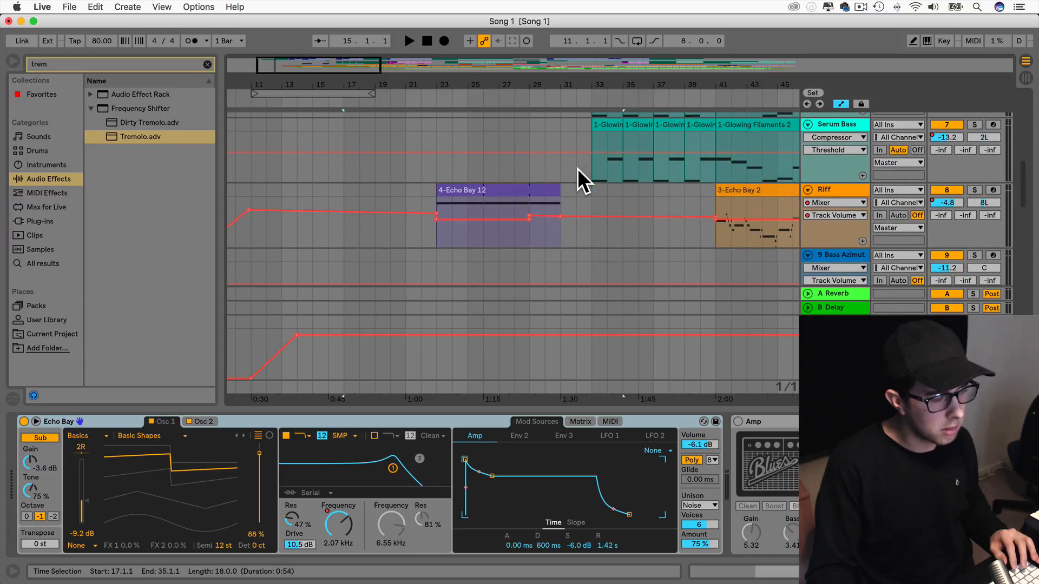
scroll(577, 168, down, 2)
scroll(577, 168, up, 10)
click(533, 175)
drag(533, 173, 554, 174)
Move the Echo Crazy clip two bars later, to bar 32.
scroll(554, 174, up, 10)
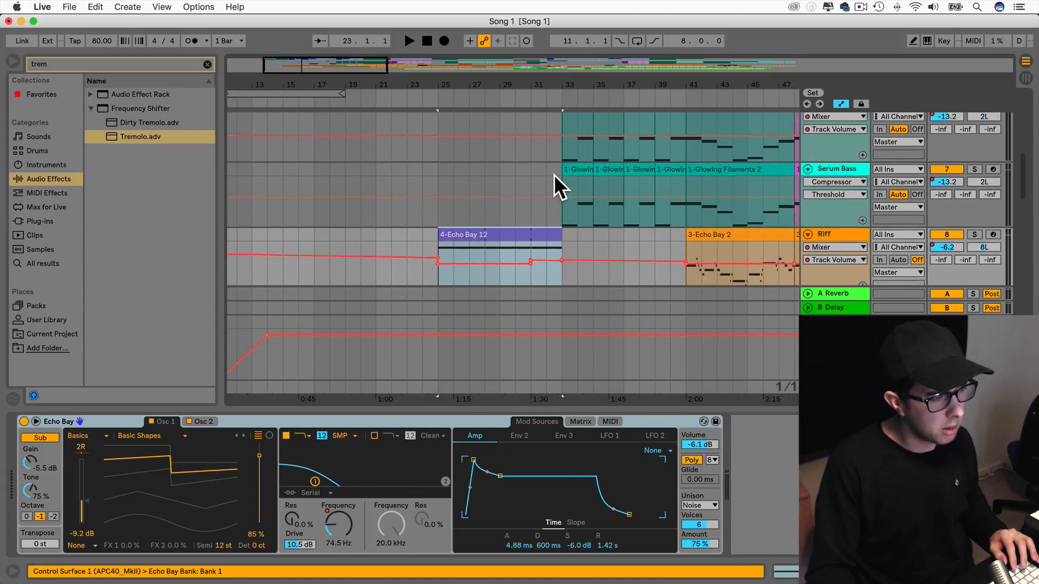
scroll(554, 174, up, 3)
drag(520, 208, 546, 208)
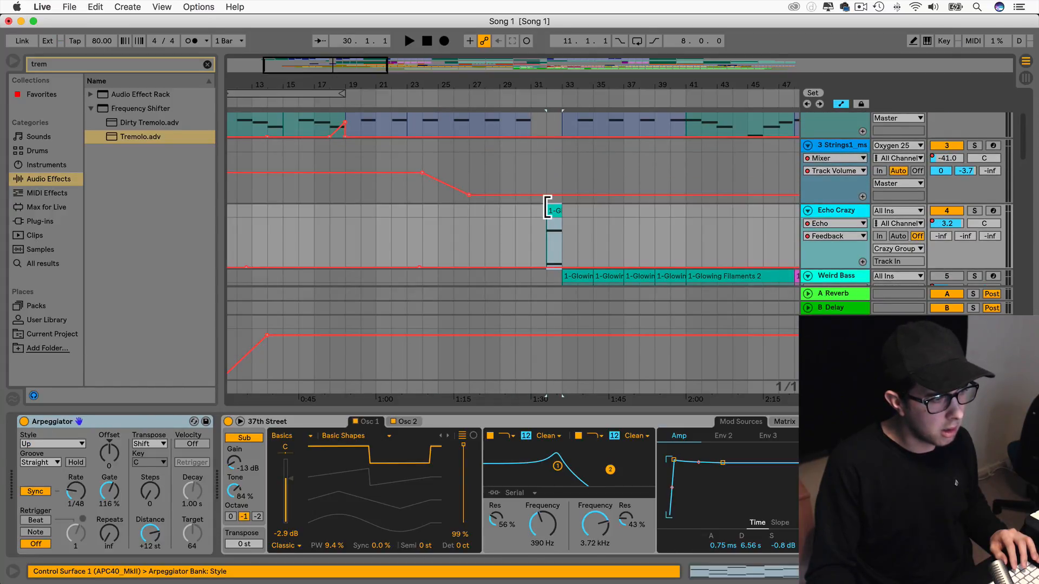
Move the Main Pad and Serum Pad section from bars 11 to 31 two bars later to bar 13, and play from bar 25.
scroll(547, 205, up, 5)
scroll(536, 213, left, 3)
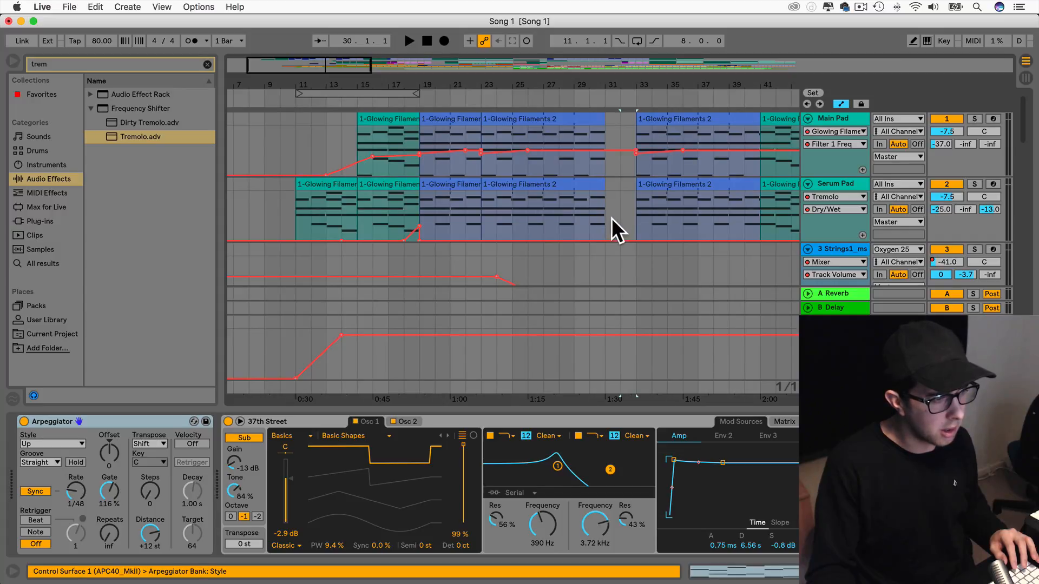
drag(599, 221, 296, 157)
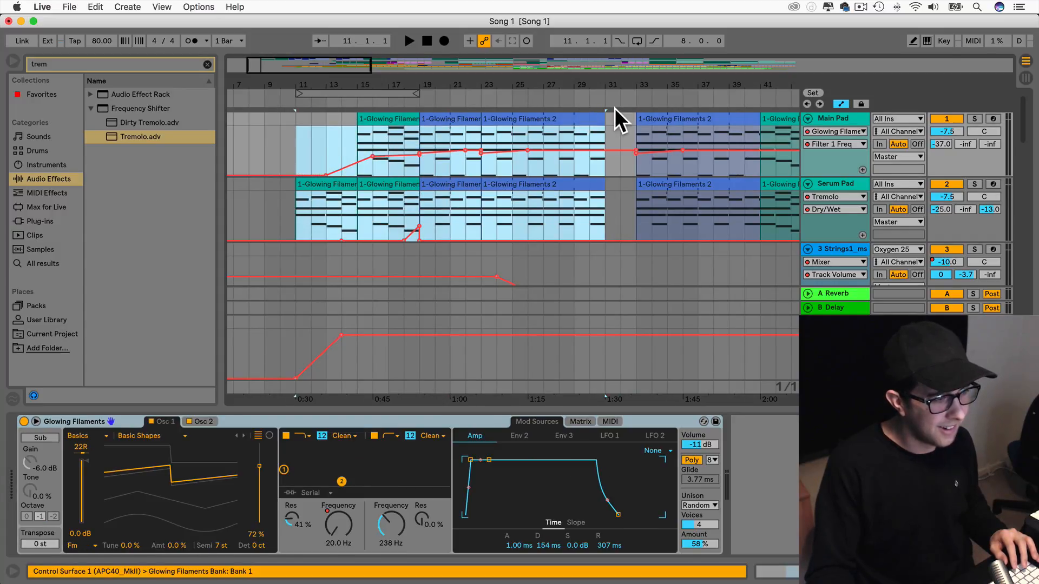
drag(594, 118, 619, 118)
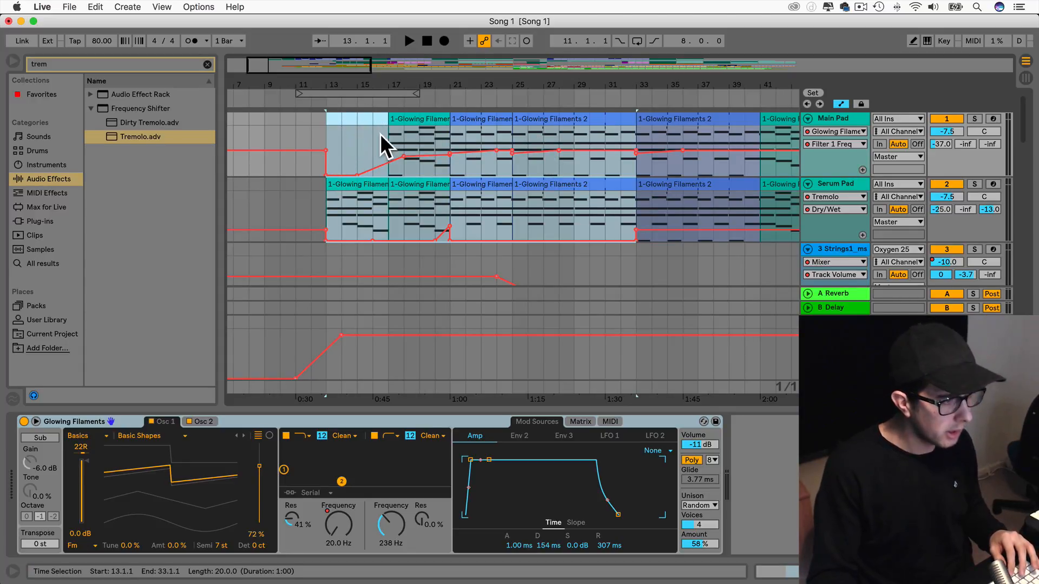
click(511, 133)
key(space)
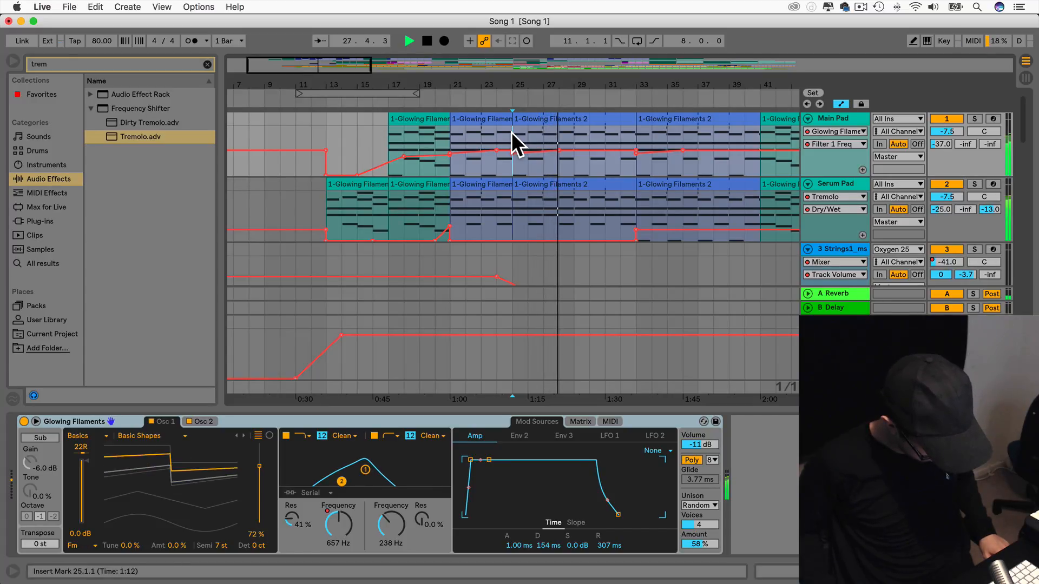
Remove the Tremolo Dry/Wet automation breakpoint that raises the level at bar 33 on the Serum Pad track.
scroll(492, 159, right, 5)
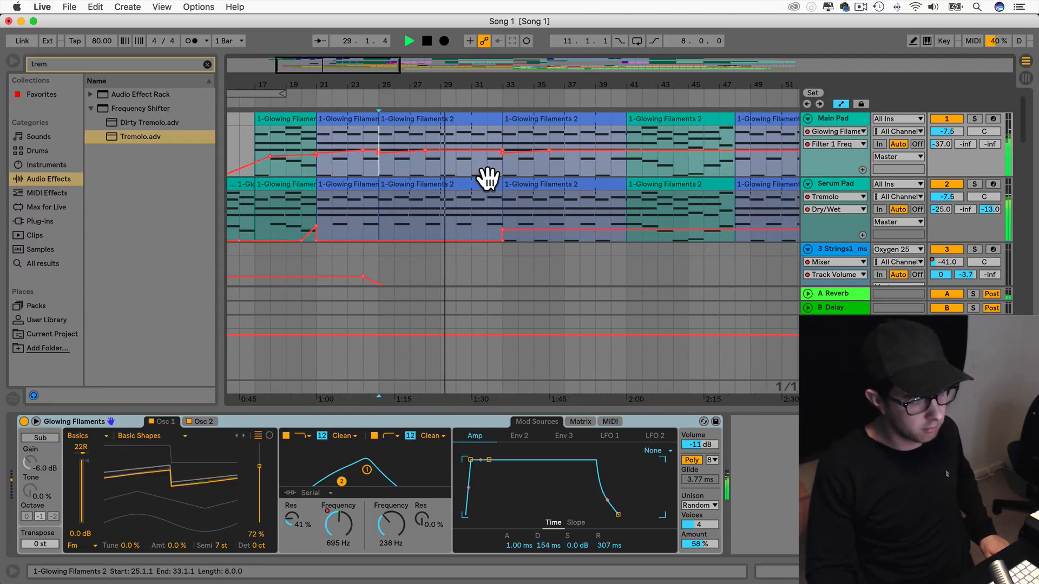
click(505, 229)
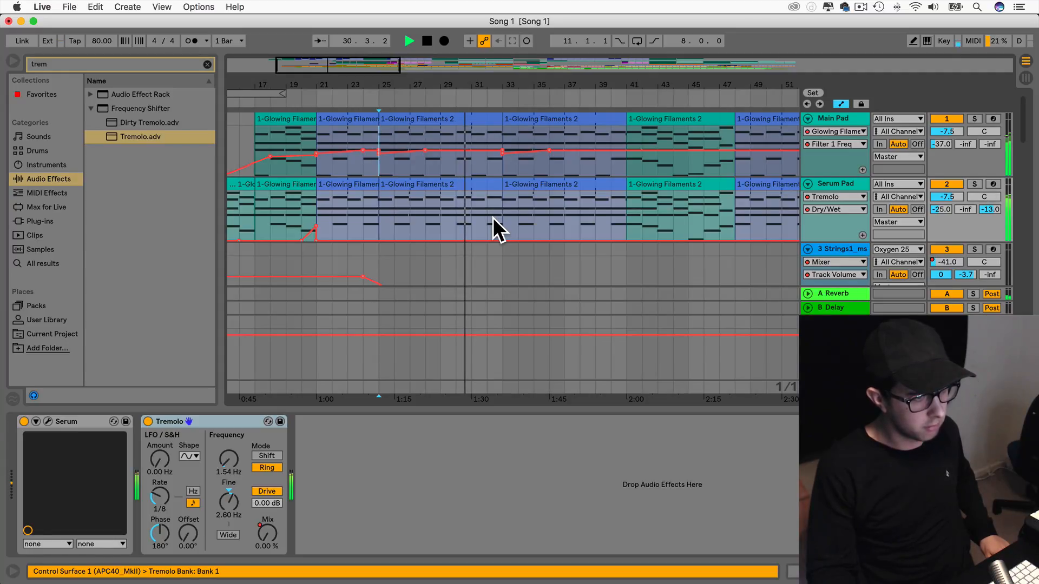
Remove the Track Volume automation dip between bars 33 and 35 on the 12 Drum Rack track, keeping the level at -7.2 dB.
scroll(493, 216, down, 10)
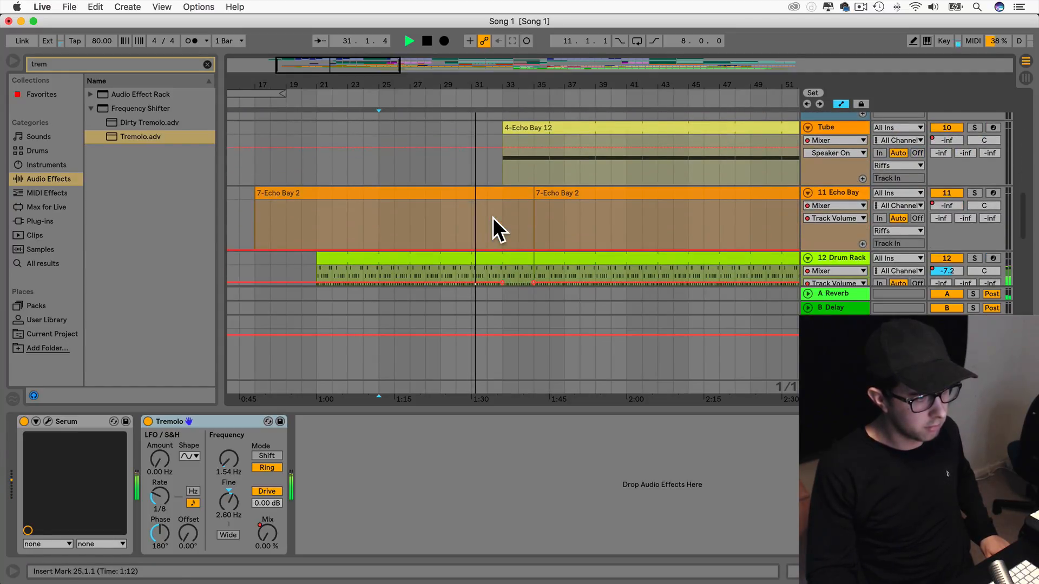
scroll(492, 217, down, 5)
scroll(492, 216, up, 3)
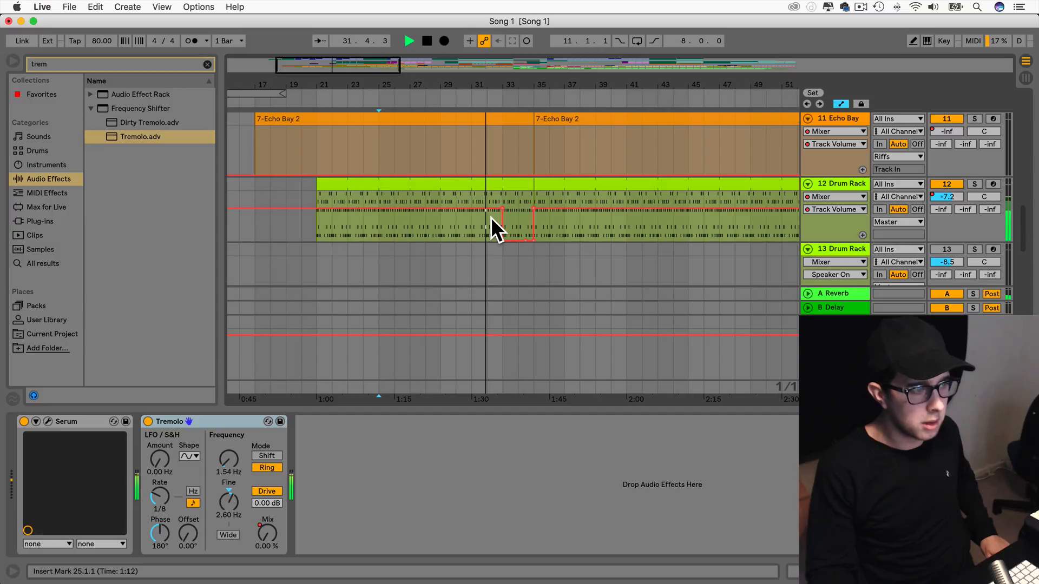
mouse_move(530, 239)
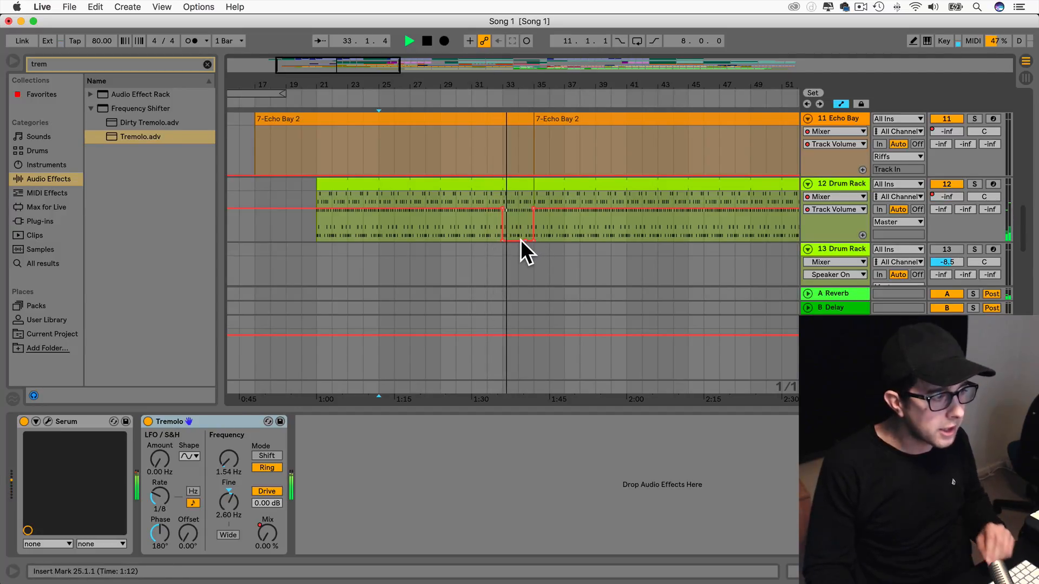
click(529, 239)
click(519, 240)
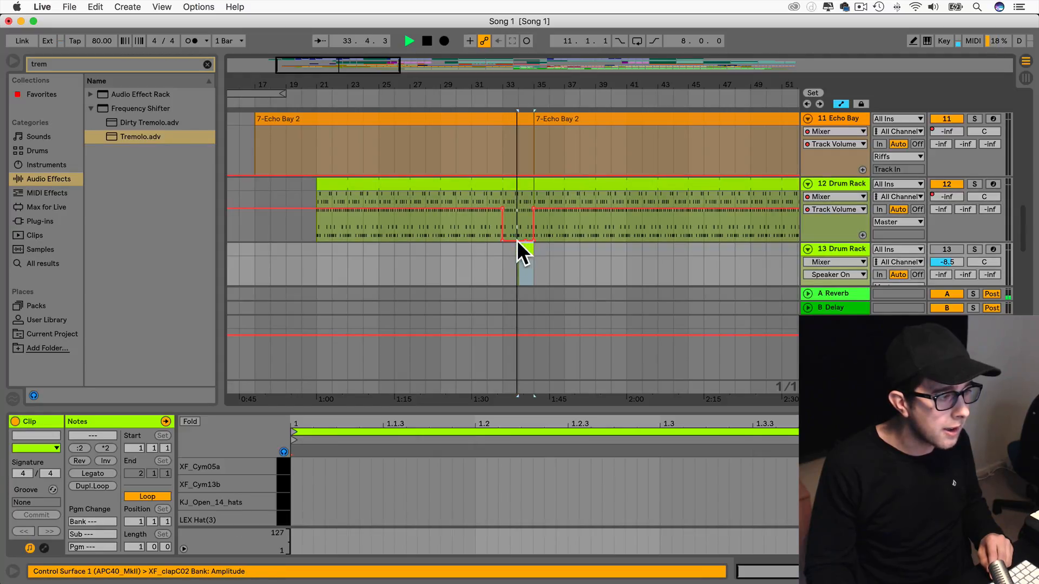
drag(502, 239, 534, 239)
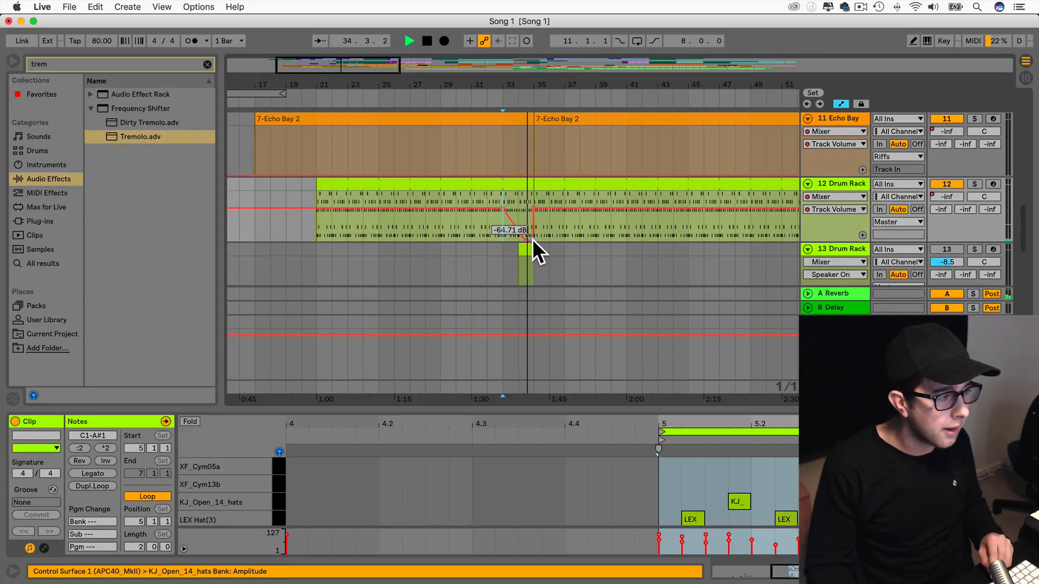
click(528, 241)
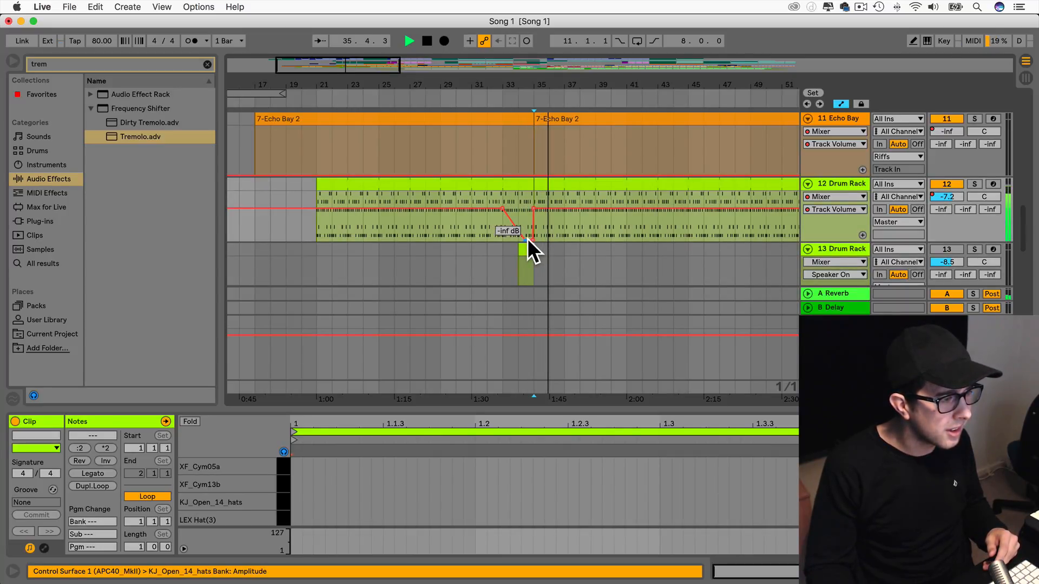
drag(533, 238, 526, 237)
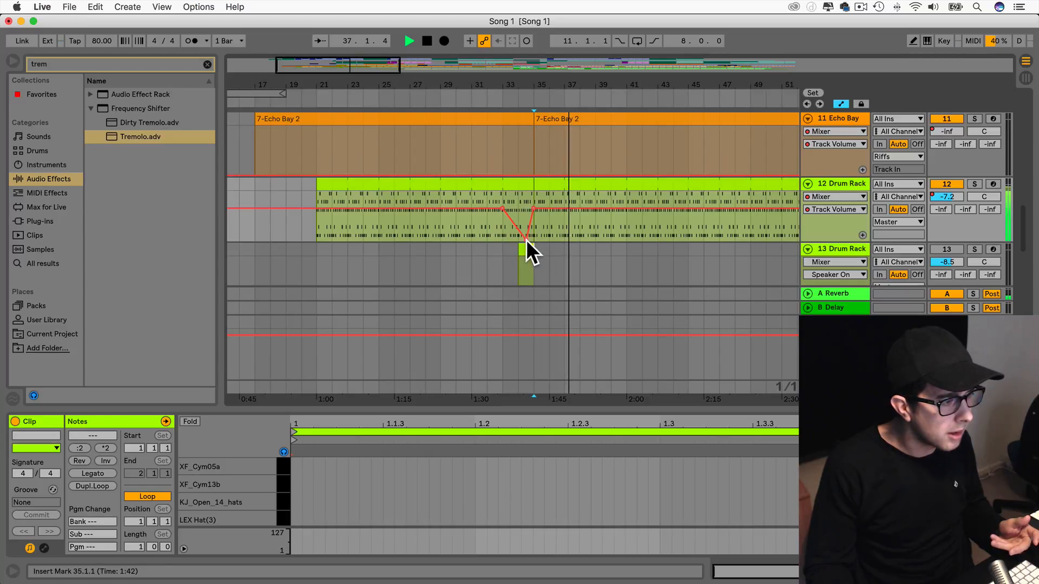
click(526, 238)
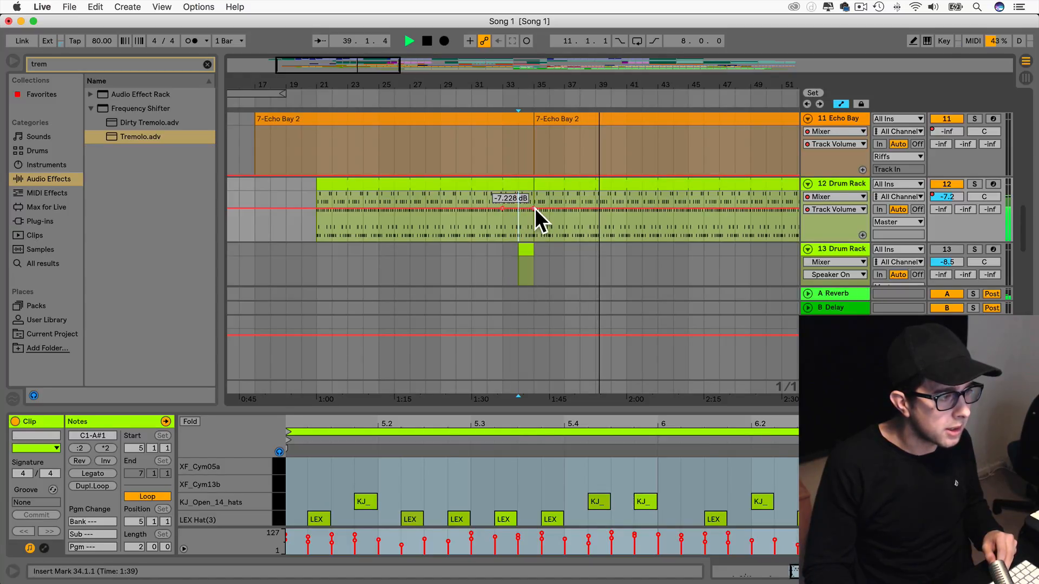
right_click(502, 207)
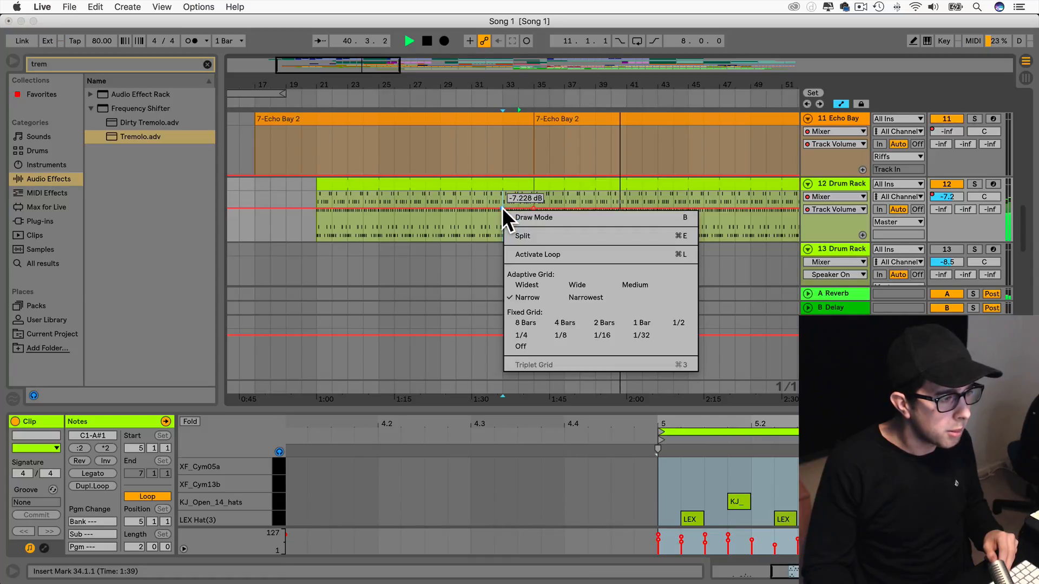
click(490, 222)
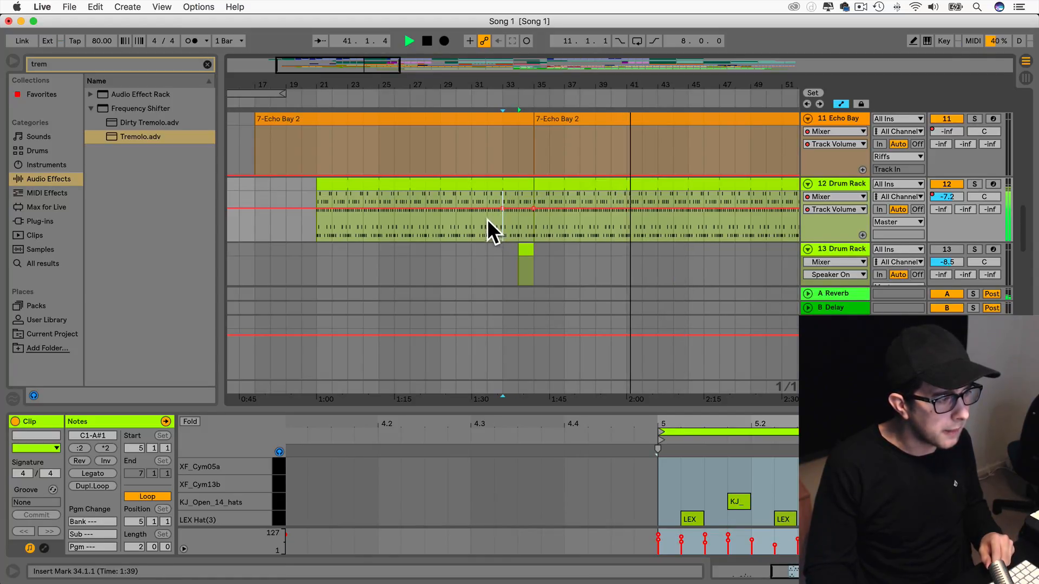
Save the set during playback from bar 32 and show the Knob 1 Fade automation on the 12 Drum Rack track.
click(486, 218)
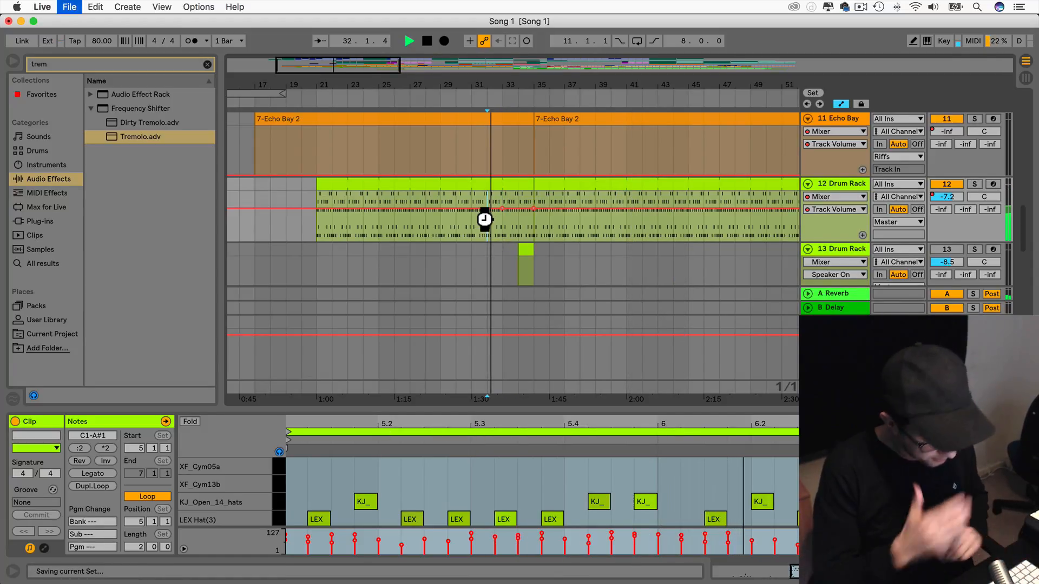
click(828, 197)
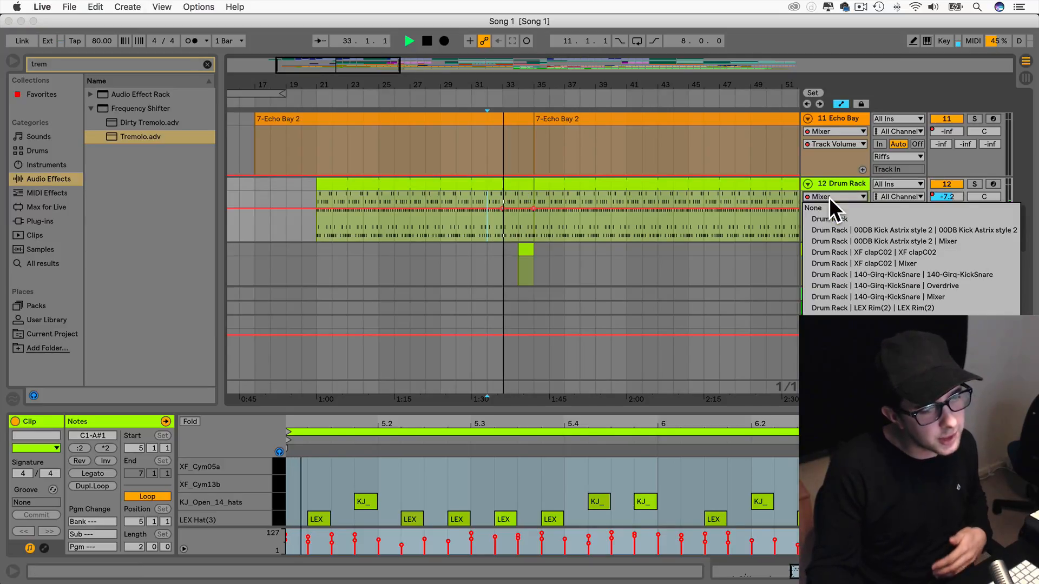
click(843, 378)
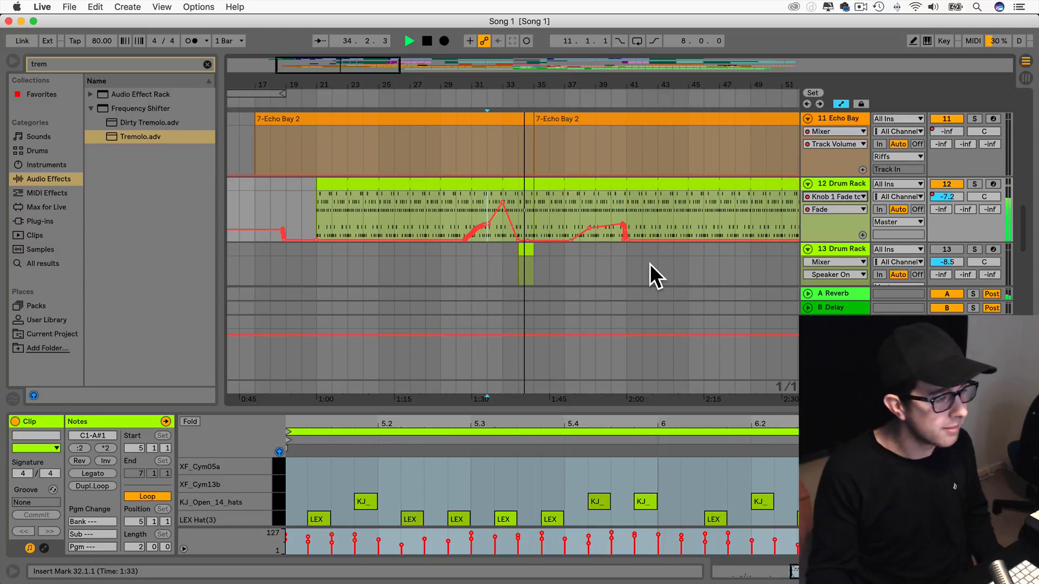
Audition the 12 Drum Rack and Riff tracks in solo, one after the other, across the section after bar 33.
scroll(525, 186, up, 10)
scroll(525, 186, down, 5)
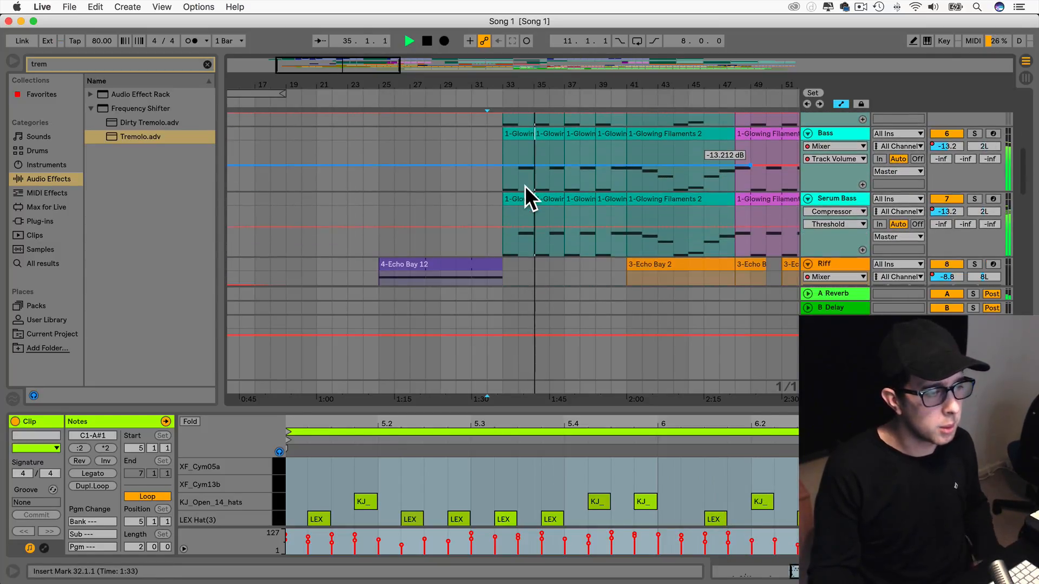
drag(348, 74, 348, 68)
scroll(464, 167, down, 15)
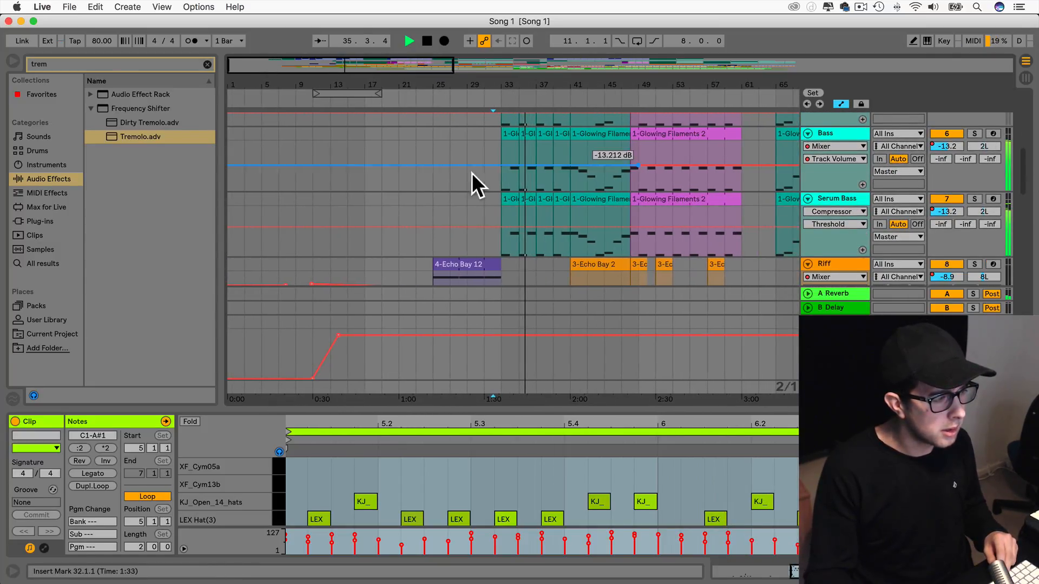
scroll(506, 184, up, 10)
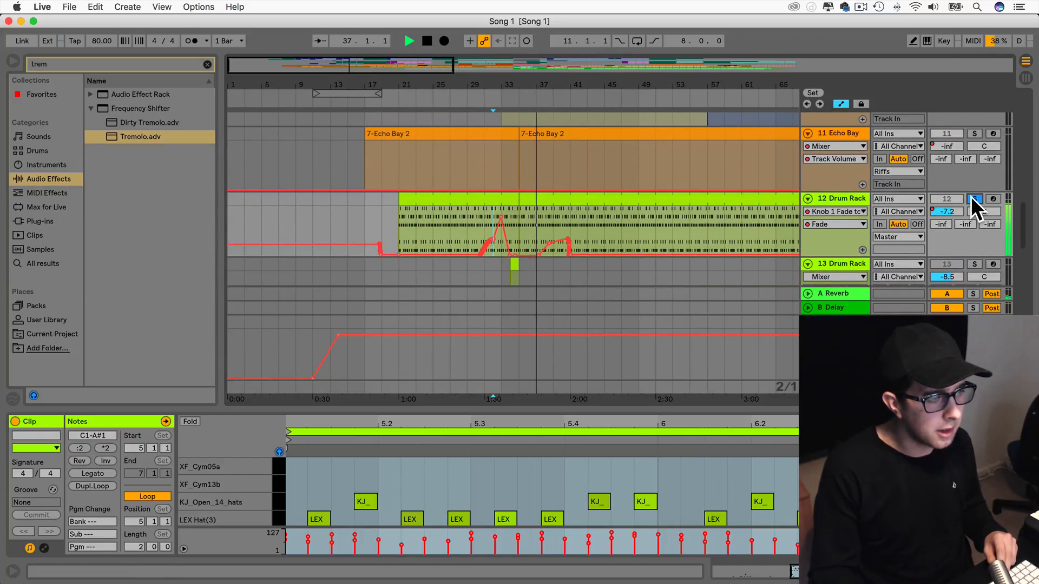
scroll(577, 230, up, 5)
scroll(579, 228, down, 4)
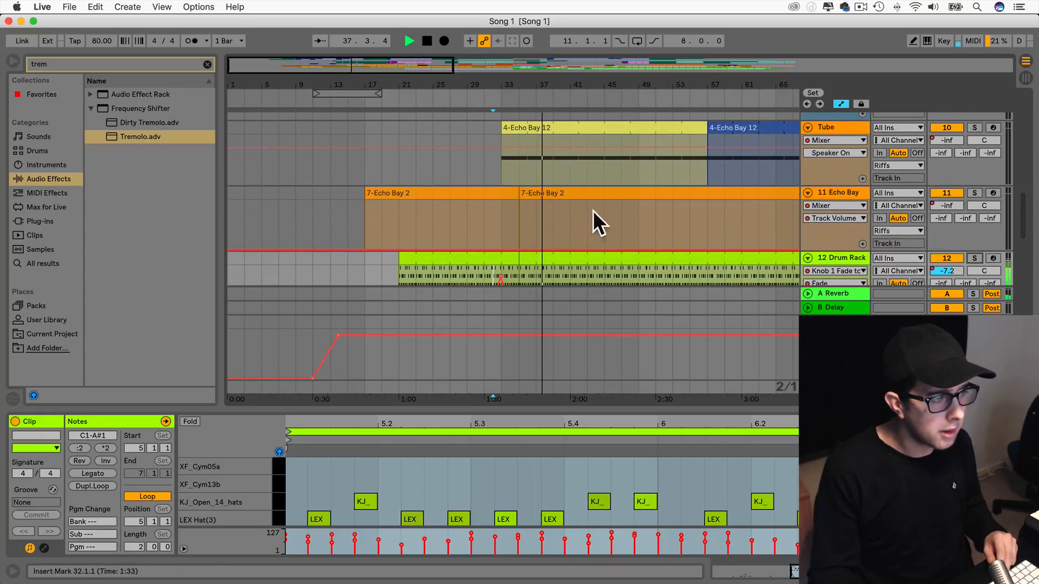
scroll(630, 186, up, 3)
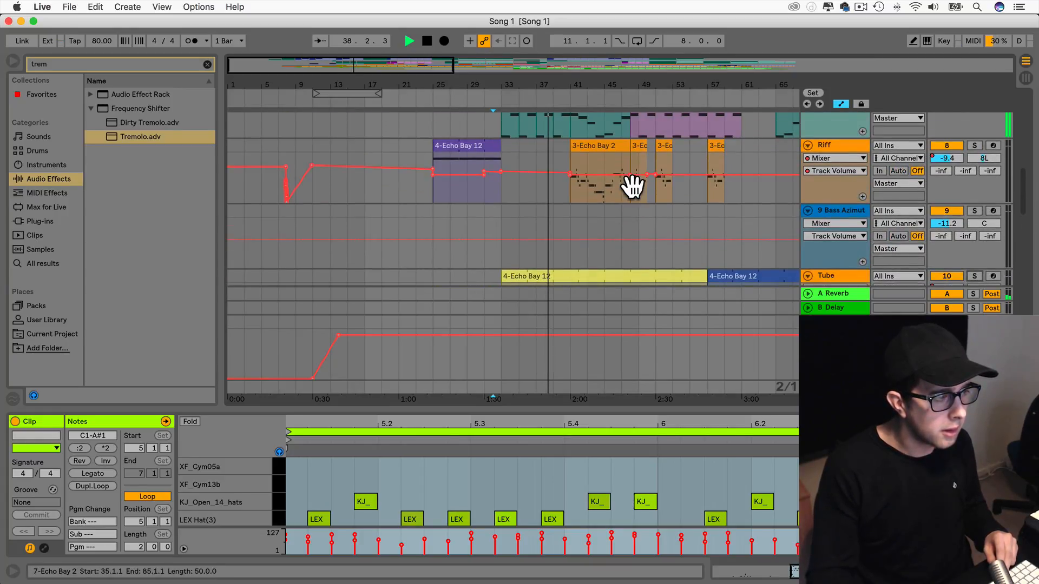
click(973, 145)
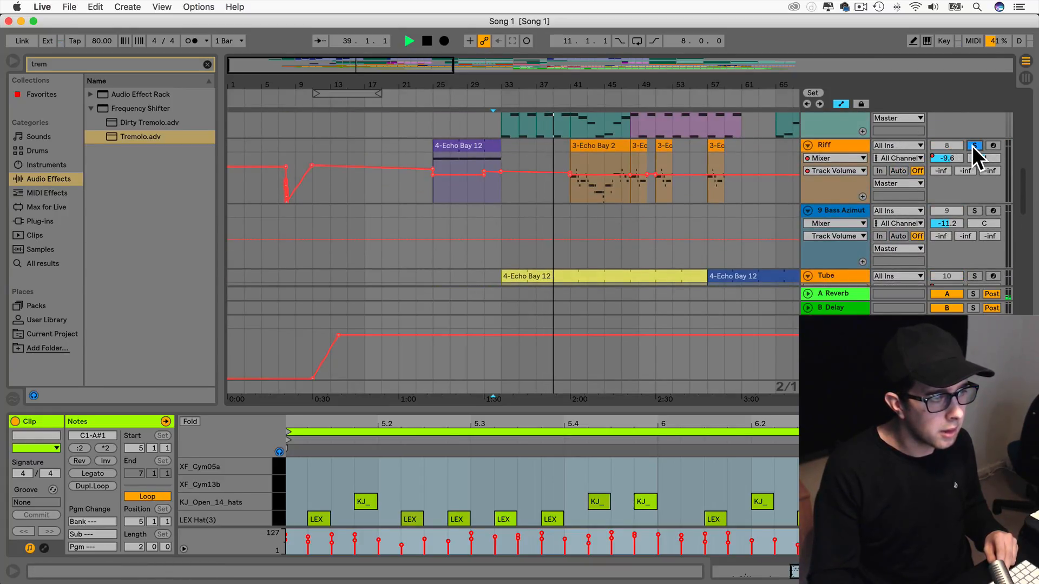
scroll(619, 194, up, 5)
scroll(618, 194, down, 3)
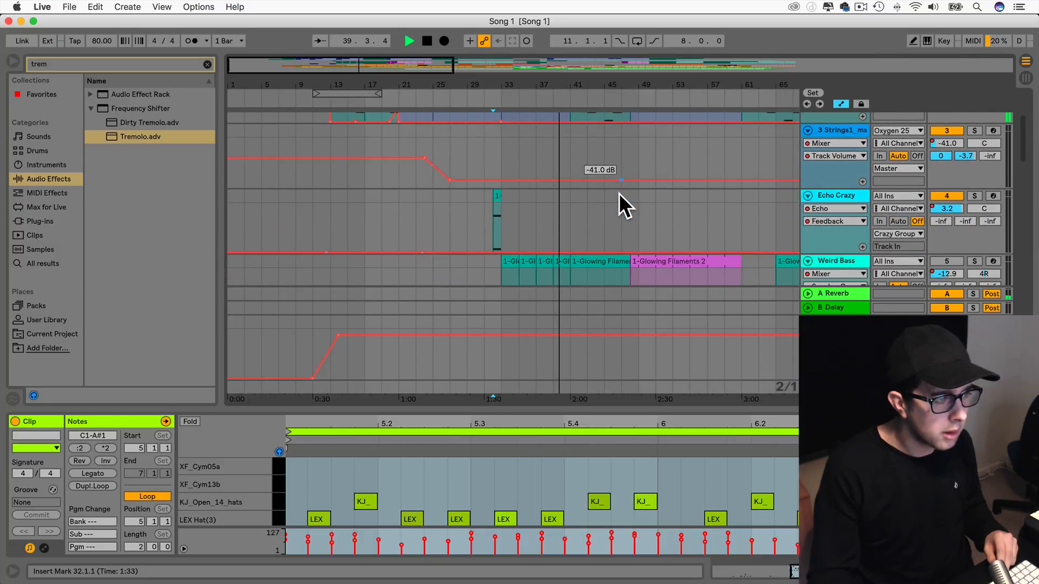
Briefly solo Echo Crazy, stop playback and delete that track's short clip at bar 32.
click(974, 196)
click(972, 194)
key(space)
click(496, 196)
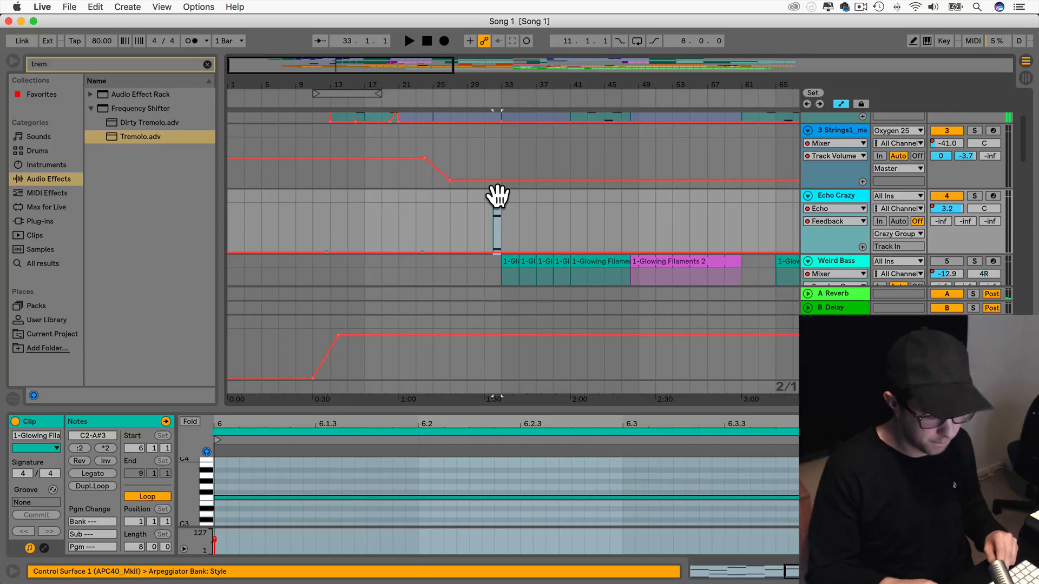
key(Delete)
Play the arrangement from bar 13 to bar 29, stop, and place the insert marker at bar 29.
scroll(424, 203, up, 3)
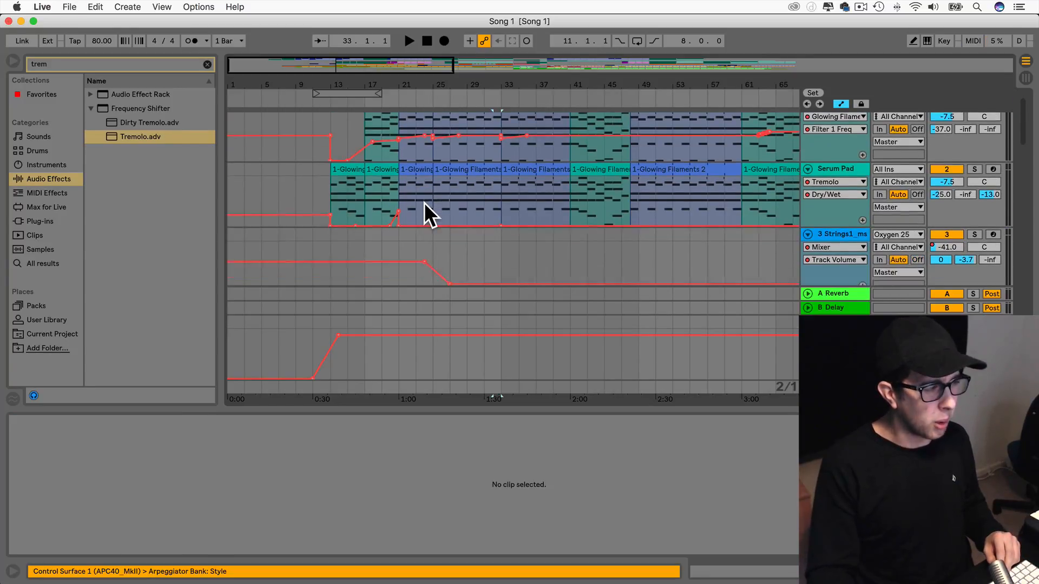
click(329, 213)
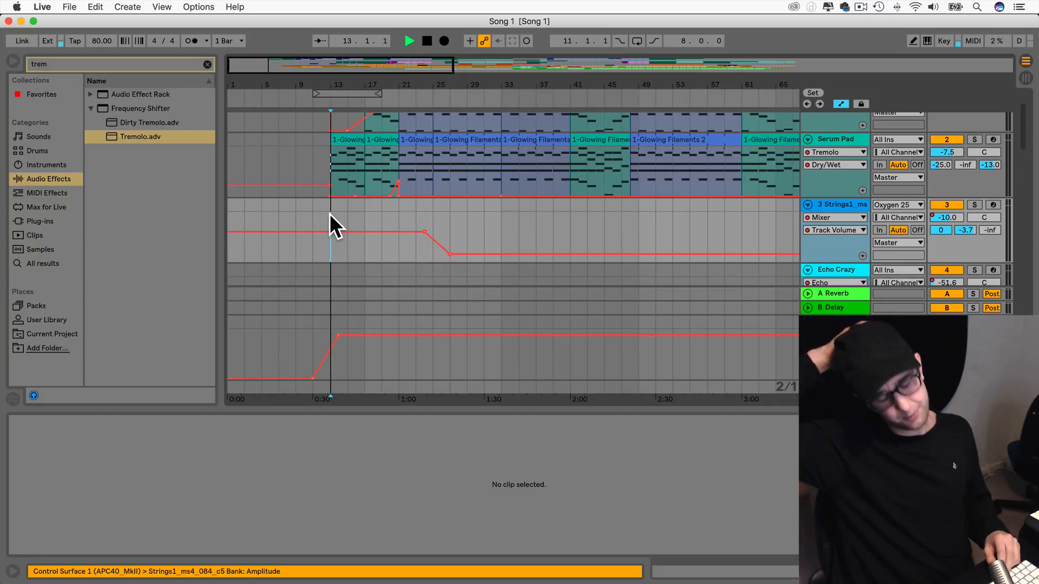
key(space)
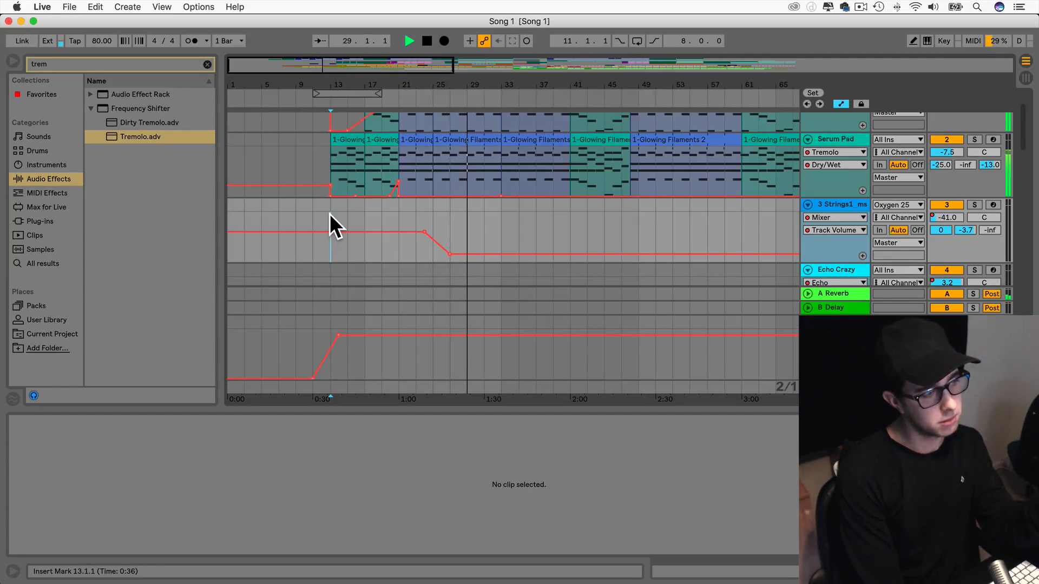
key(space)
click(469, 223)
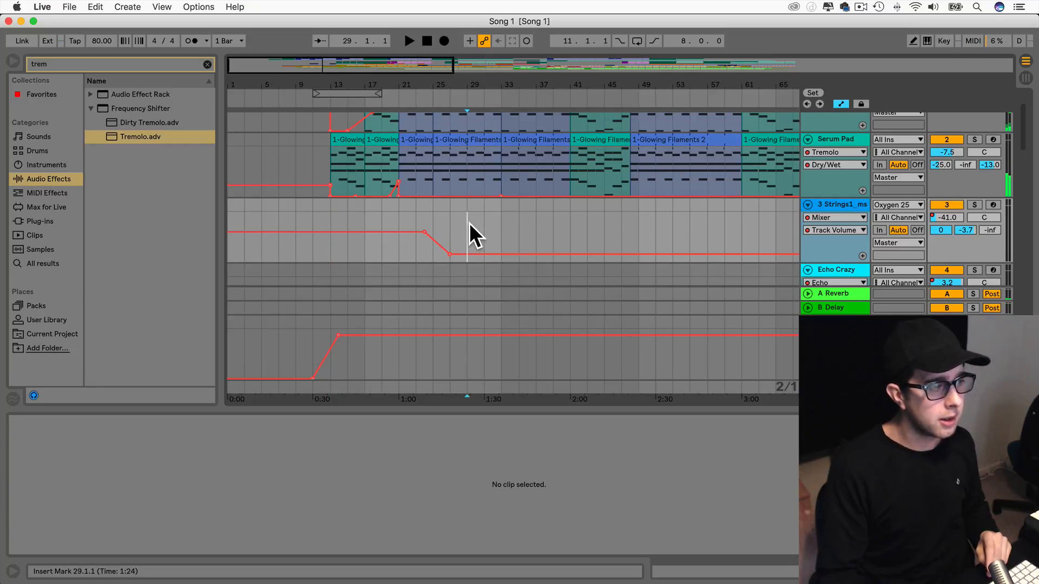
Look through the rest of the arrangement to its end, checking the clips on the pad, strings, Echo Crazy and bass tracks.
scroll(461, 225, right, 10)
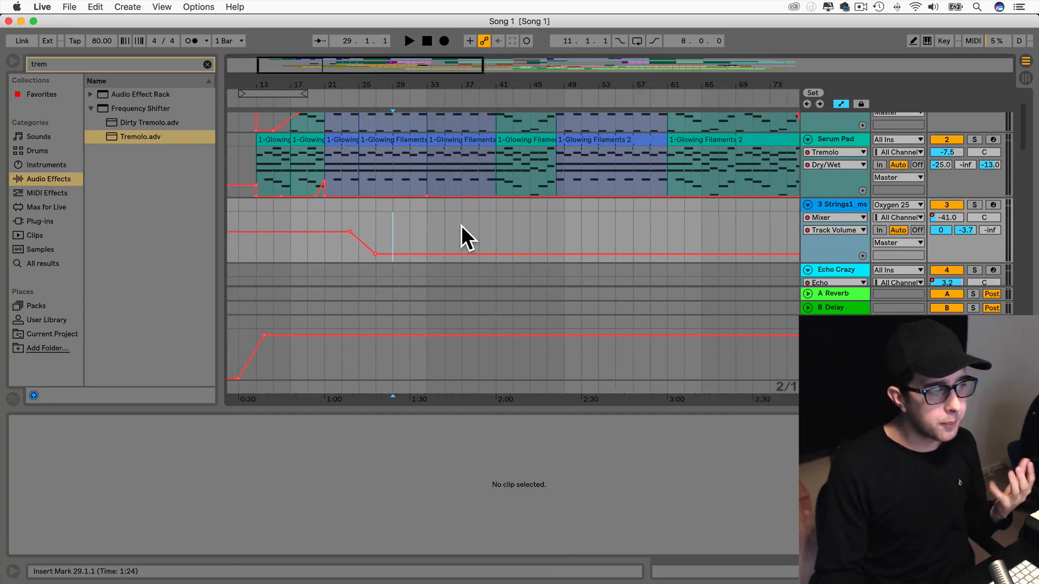
scroll(461, 226, right, 20)
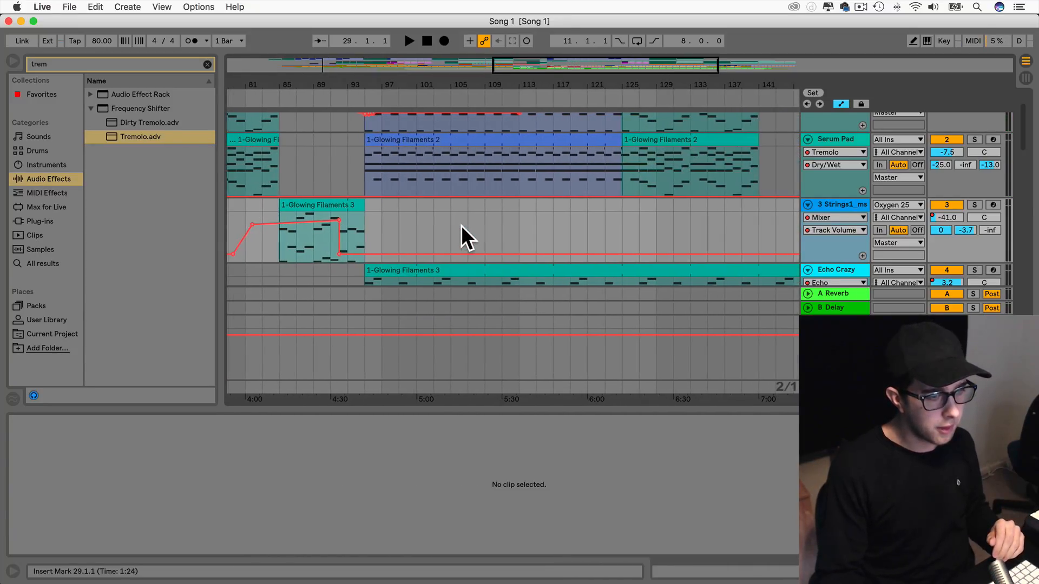
scroll(460, 225, down, 5)
scroll(461, 225, right, 5)
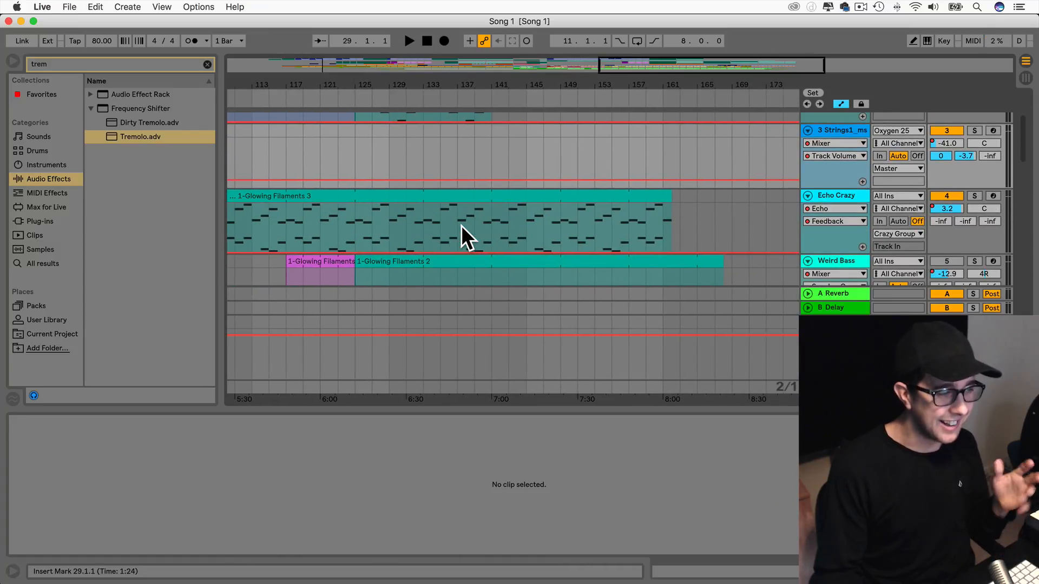
scroll(459, 225, up, 5)
scroll(460, 225, left, 20)
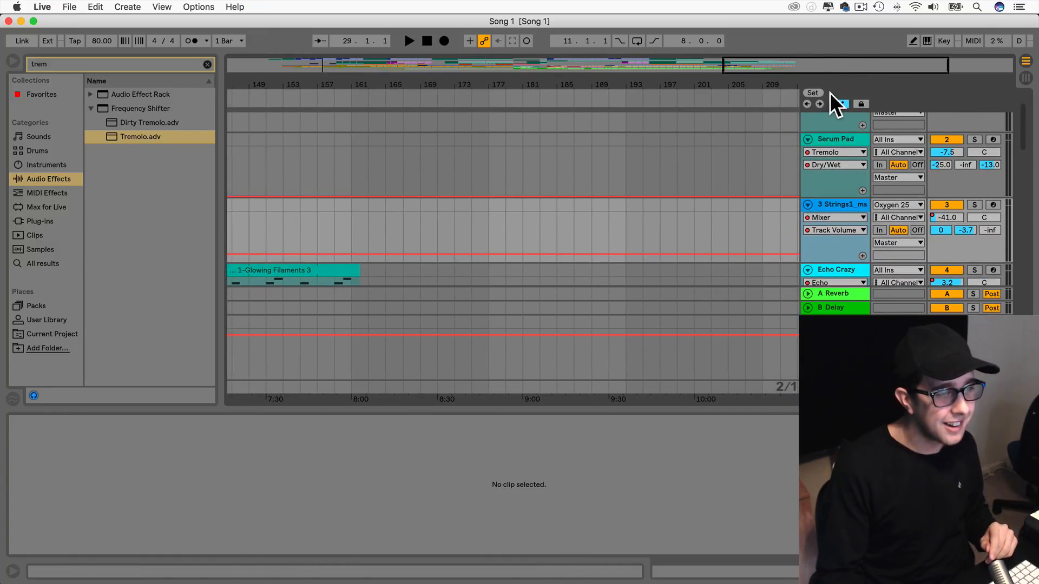
scroll(465, 121, down, 5)
scroll(465, 121, left, 6)
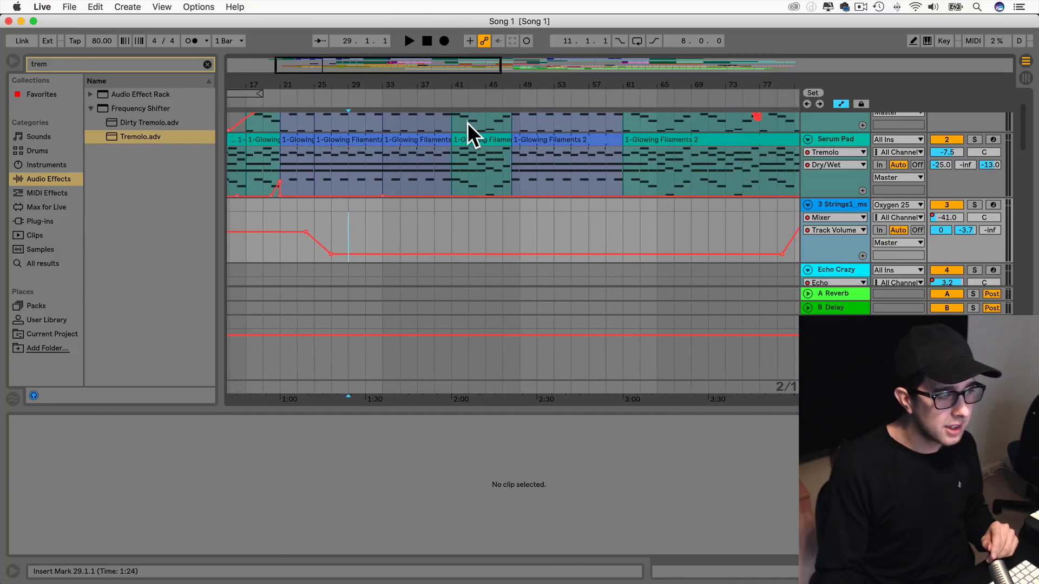
Look along the Riff track's clips and copy the short clip at bar 51.
scroll(468, 122, right, 6)
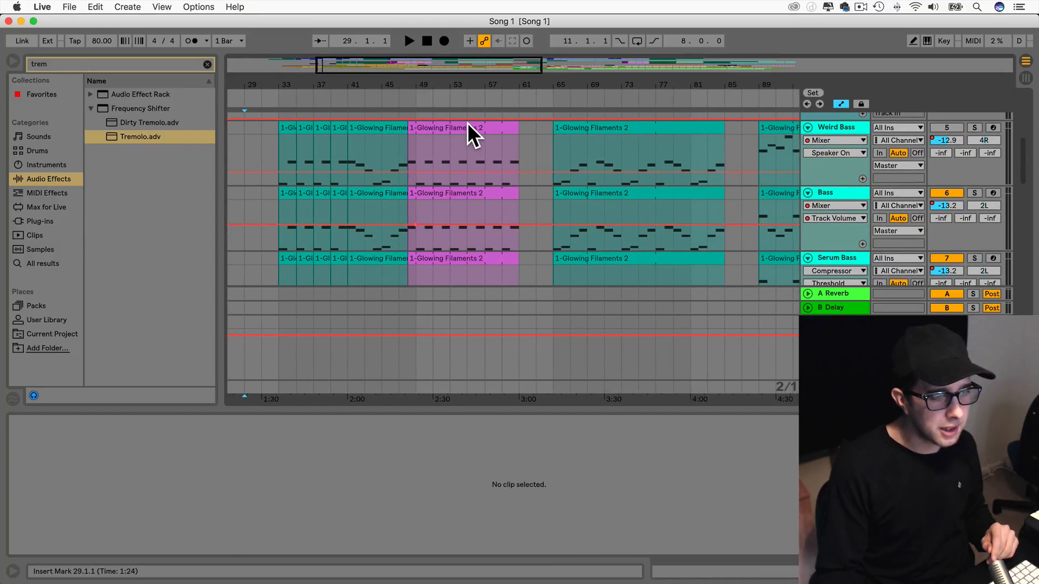
scroll(467, 122, down, 5)
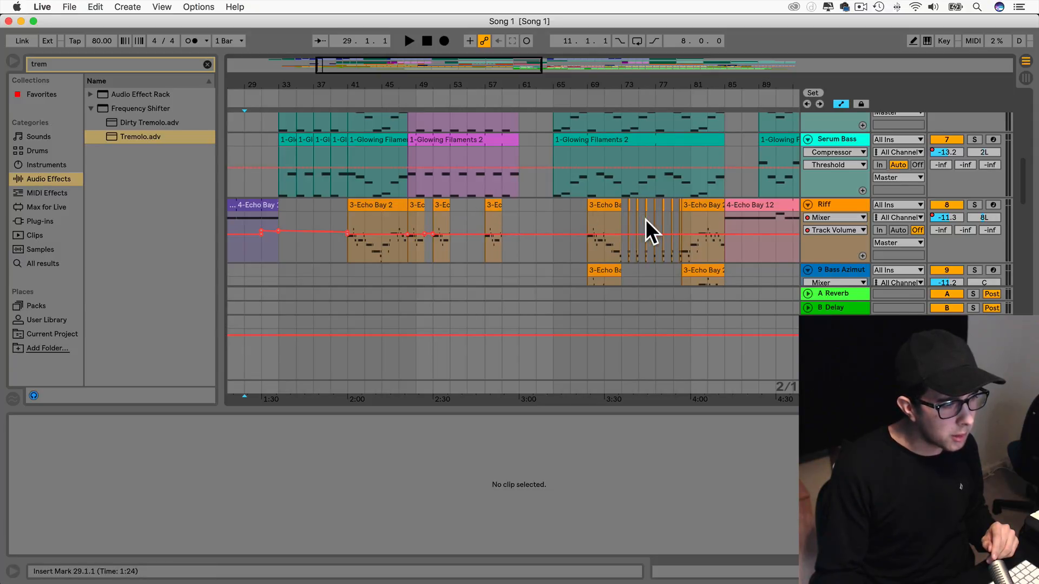
drag(623, 220, 677, 218)
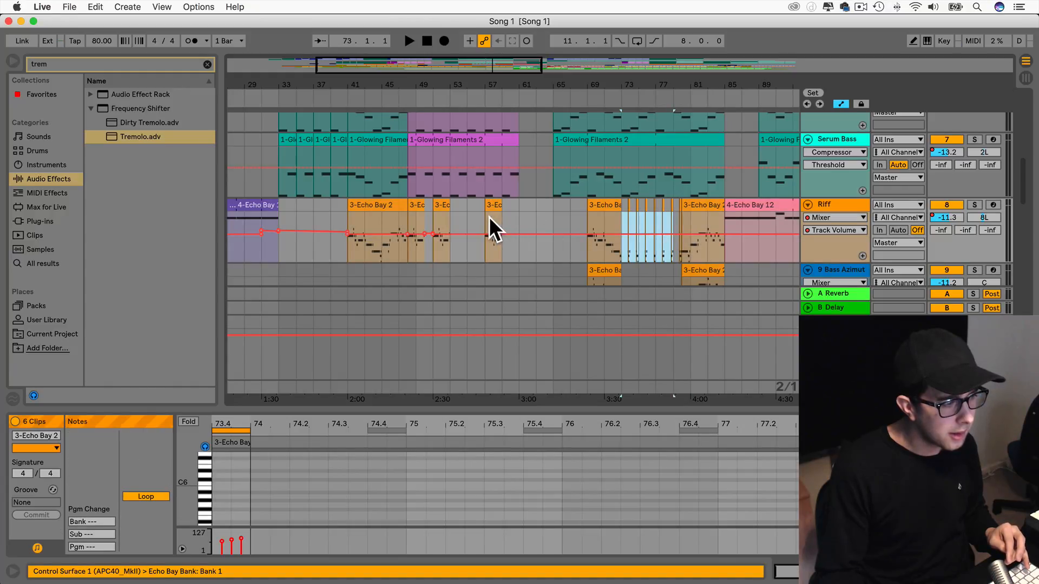
click(441, 204)
scroll(441, 204, up, 10)
scroll(441, 205, left, 3)
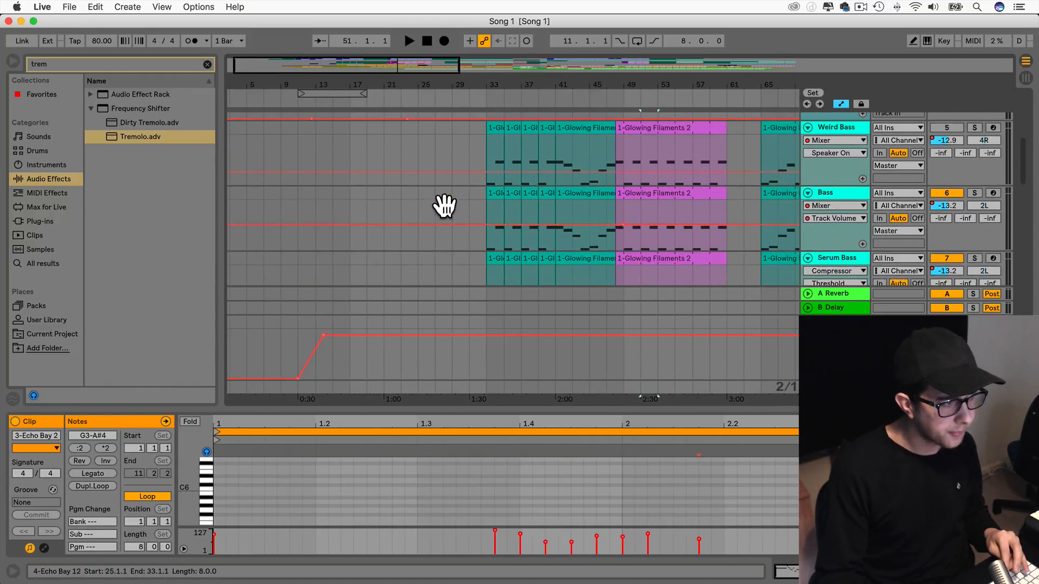
scroll(444, 204, down, 10)
scroll(444, 203, up, 10)
scroll(443, 204, left, 2)
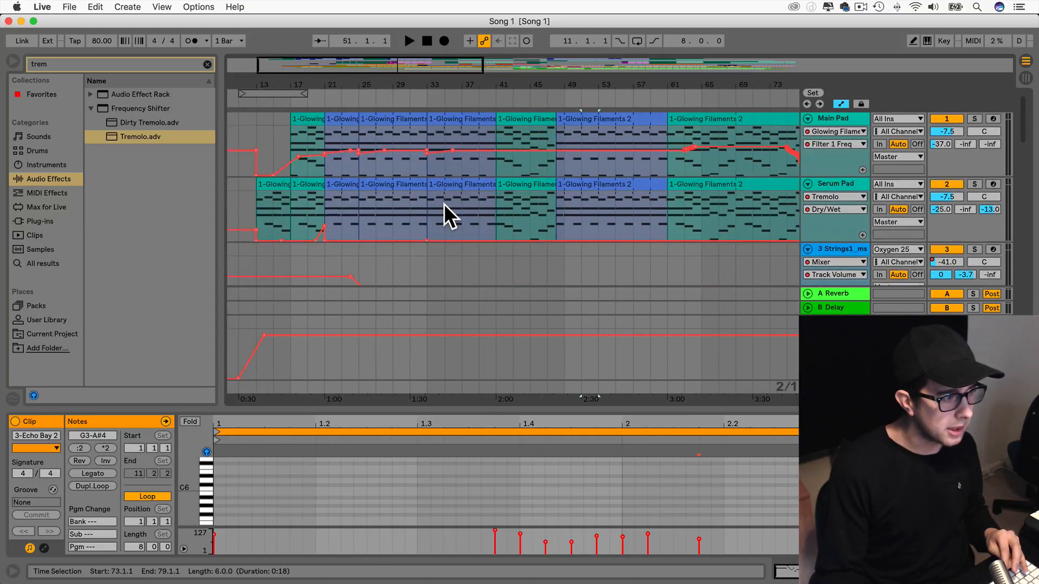
scroll(388, 254, down, 10)
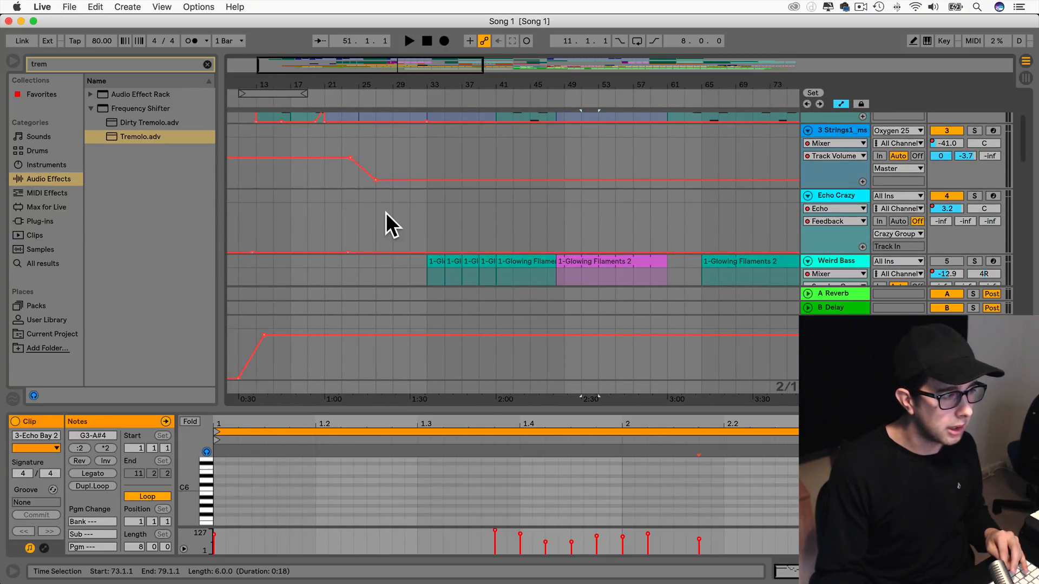
scroll(387, 223, up, 8)
Try pasting the copied Riff clip at bar 25 on the strings track, and undo the paste.
click(359, 186)
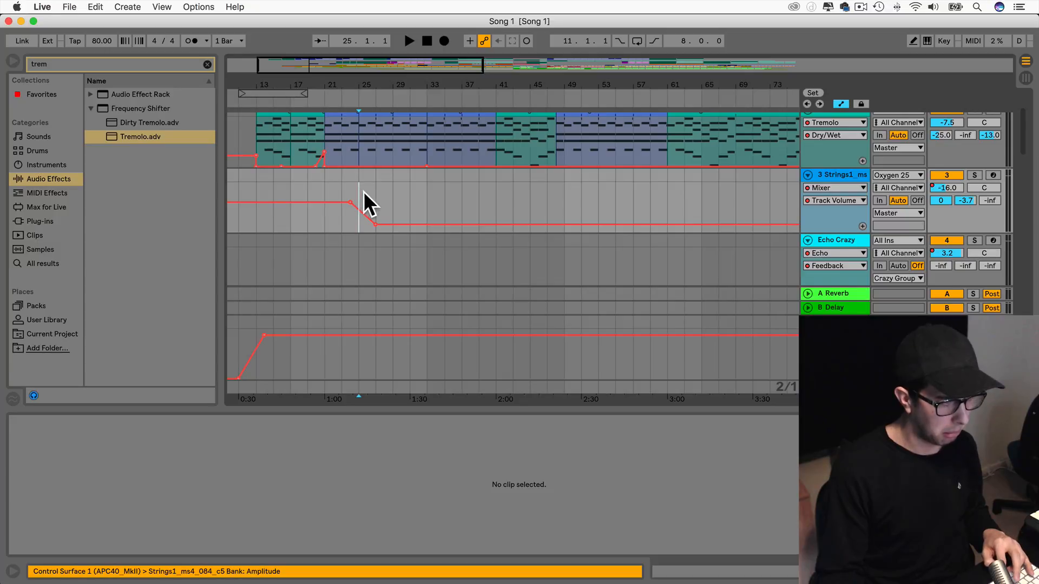
scroll(362, 192, down, 5)
key(super+v)
scroll(366, 199, down, 10)
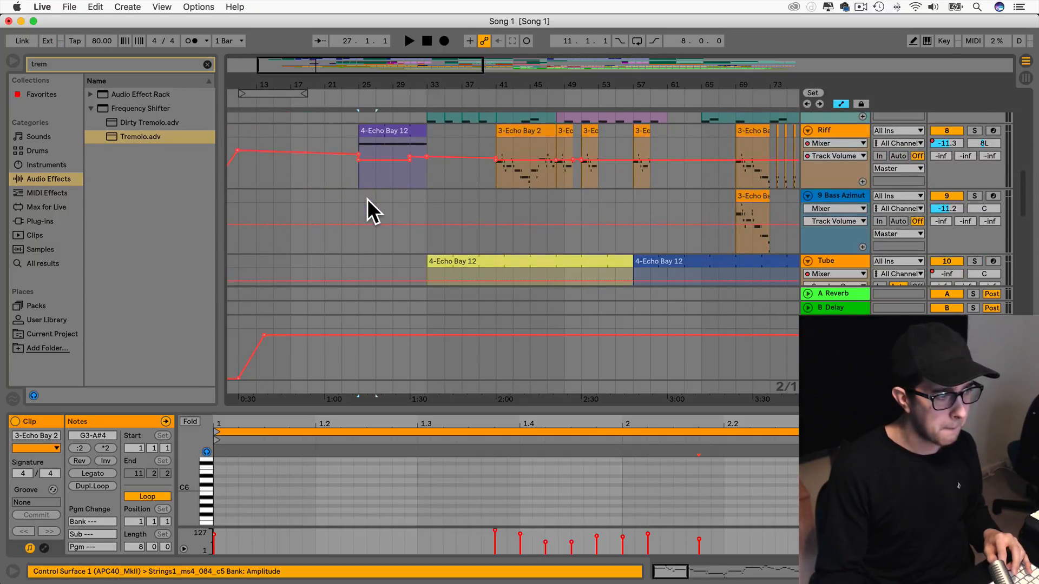
scroll(366, 199, up, 10)
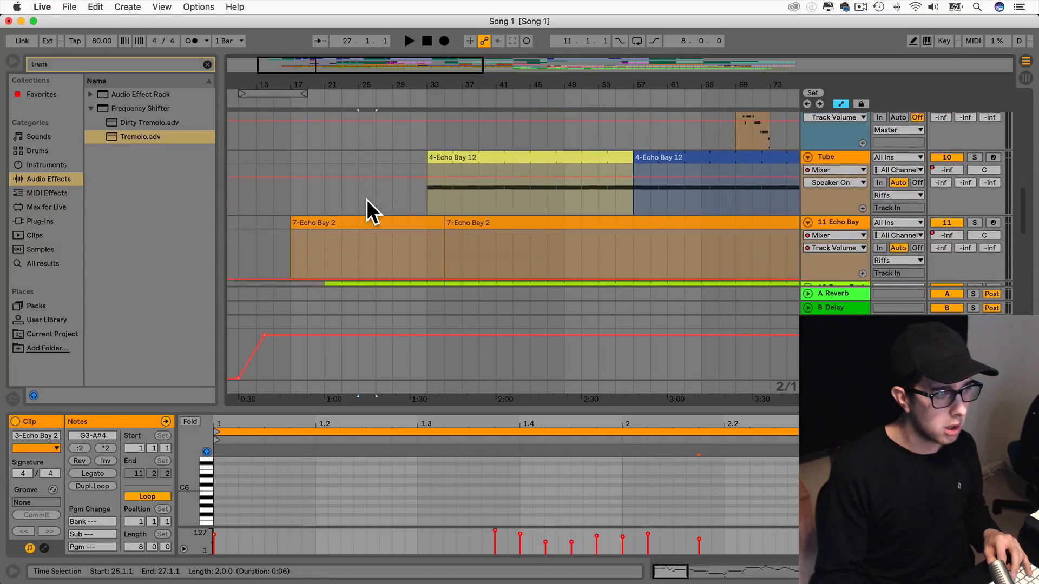
key(super+z)
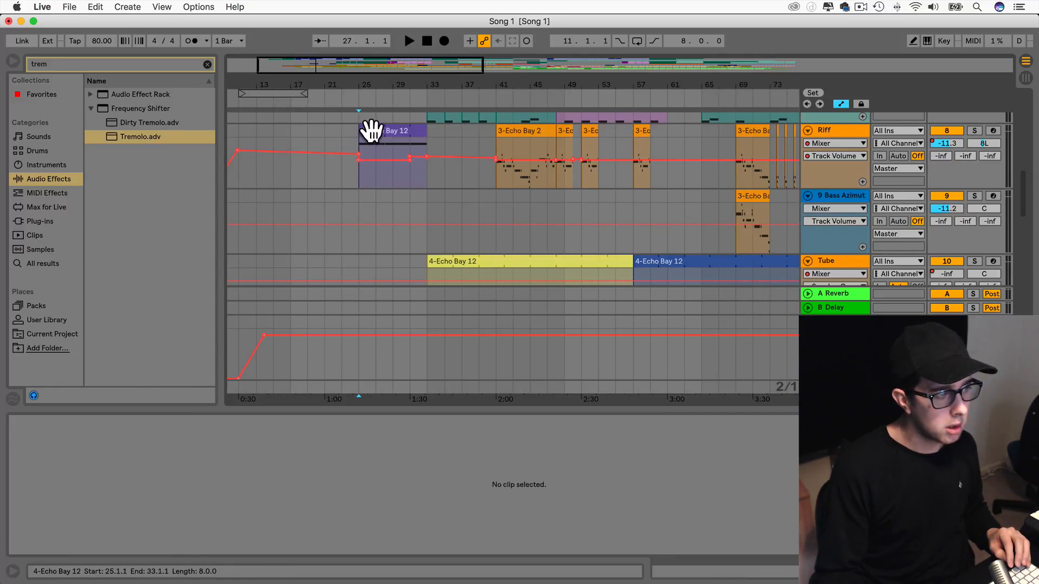
Duplicate the Riff track and delete the orange 3-Echo Bay 2 clips between bars 41 and 85 from the duplicate.
click(840, 130)
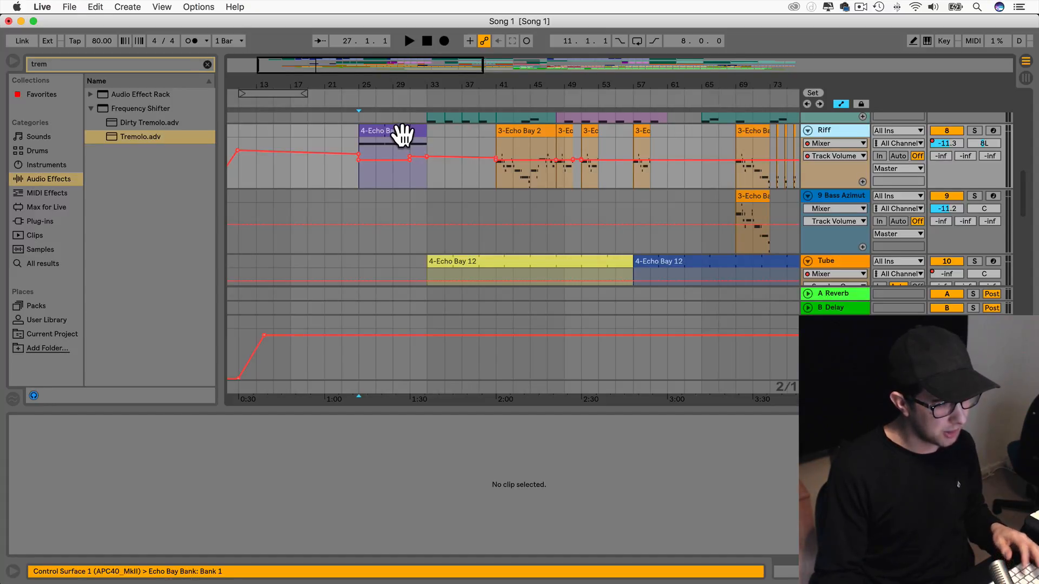
key(super+d)
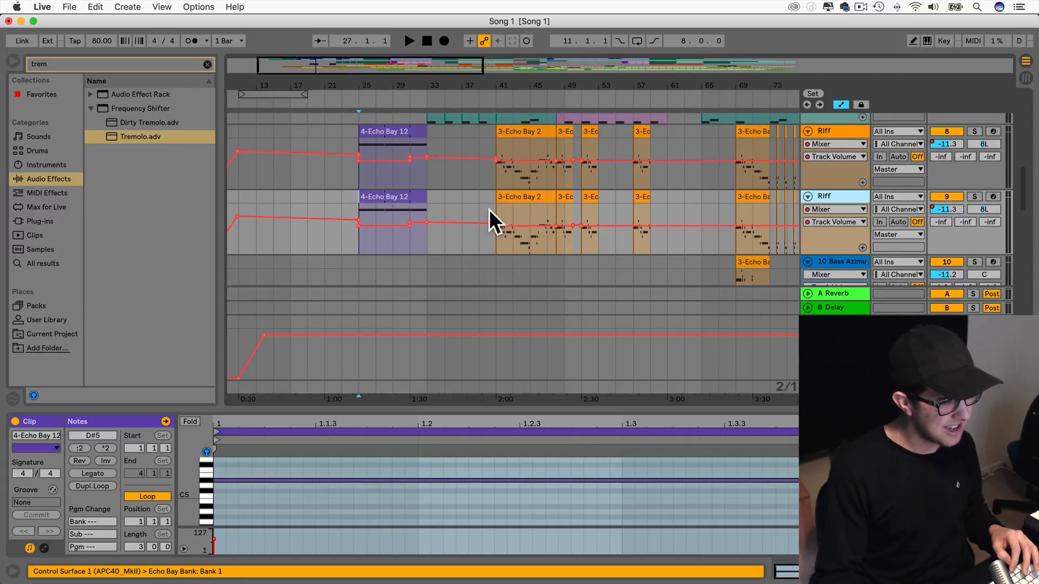
scroll(493, 222, right, 5)
drag(408, 216, 685, 201)
click(760, 198)
key(Delete)
key(Delete)
click(658, 201)
key(Delete)
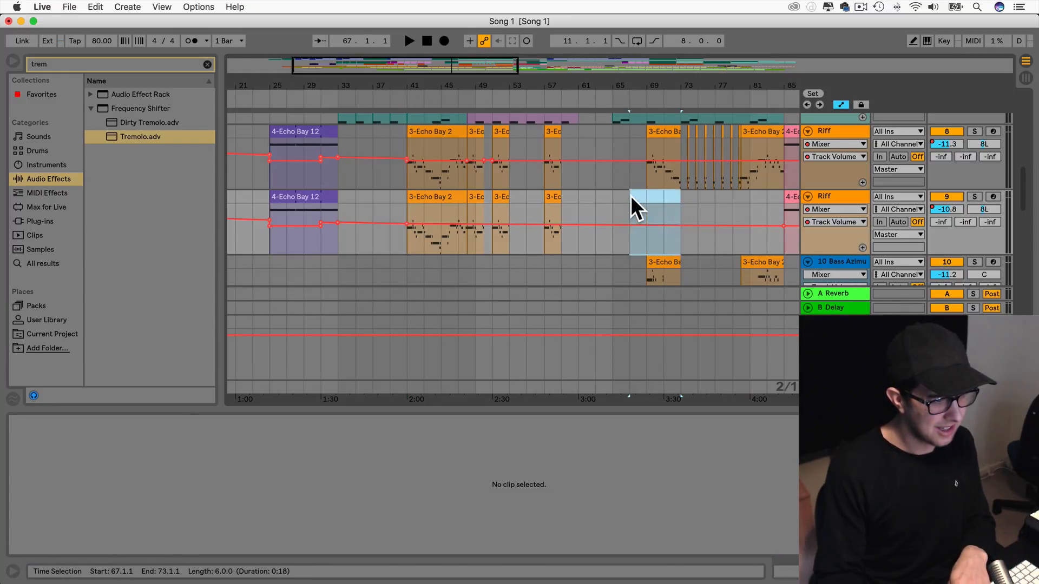
drag(580, 211, 397, 195)
key(Delete)
Delete the 4-Echo Bay 12 clips at bars 25 and 85 from the original Riff track, and the bar 125 clip from its duplicate.
scroll(395, 202, right, 3)
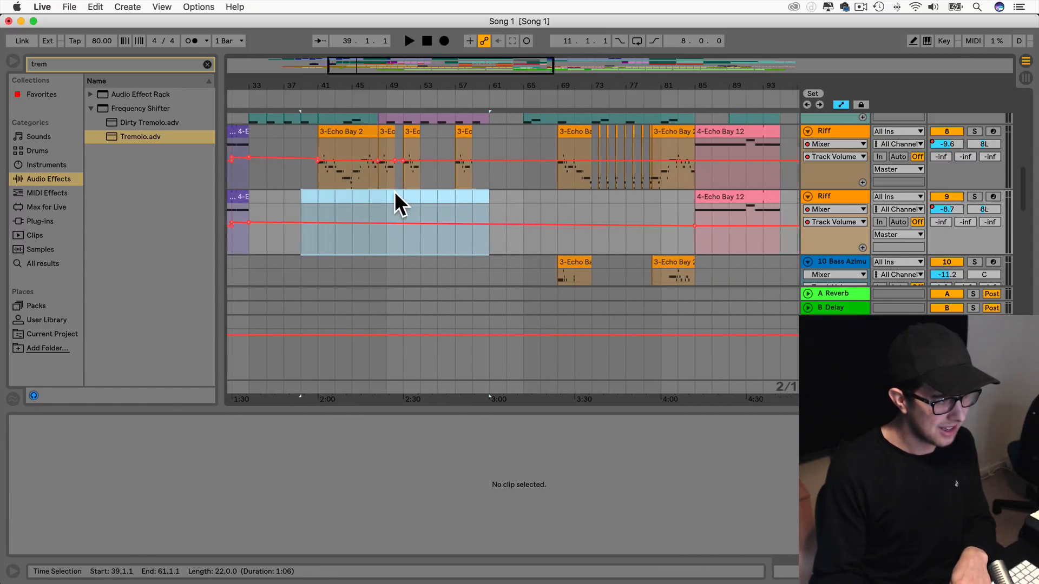
scroll(396, 203, left, 4)
click(336, 134)
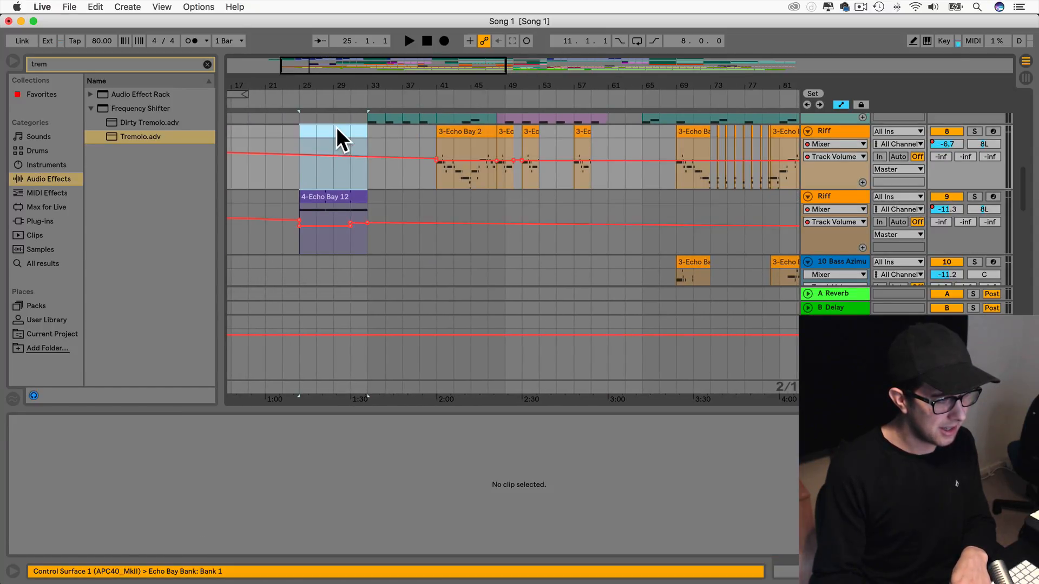
scroll(490, 216, right, 10)
click(507, 129)
key(Delete)
scroll(510, 155, right, 8)
click(621, 201)
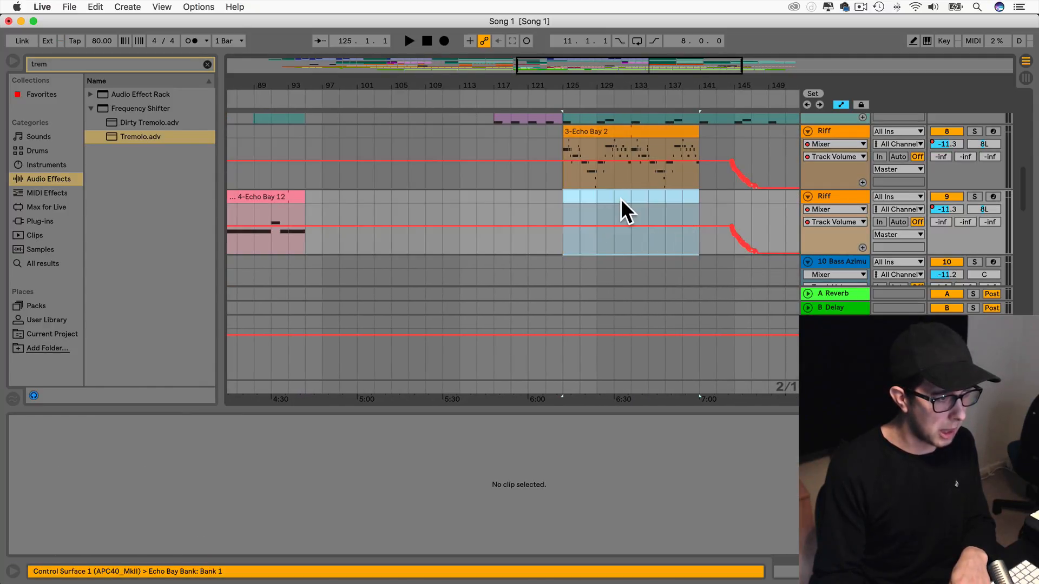
key(Delete)
Place a copy of the two-bar Riff clip from bar 51 at bar 25 on the original Riff track.
scroll(621, 208, right, 10)
scroll(622, 209, left, 20)
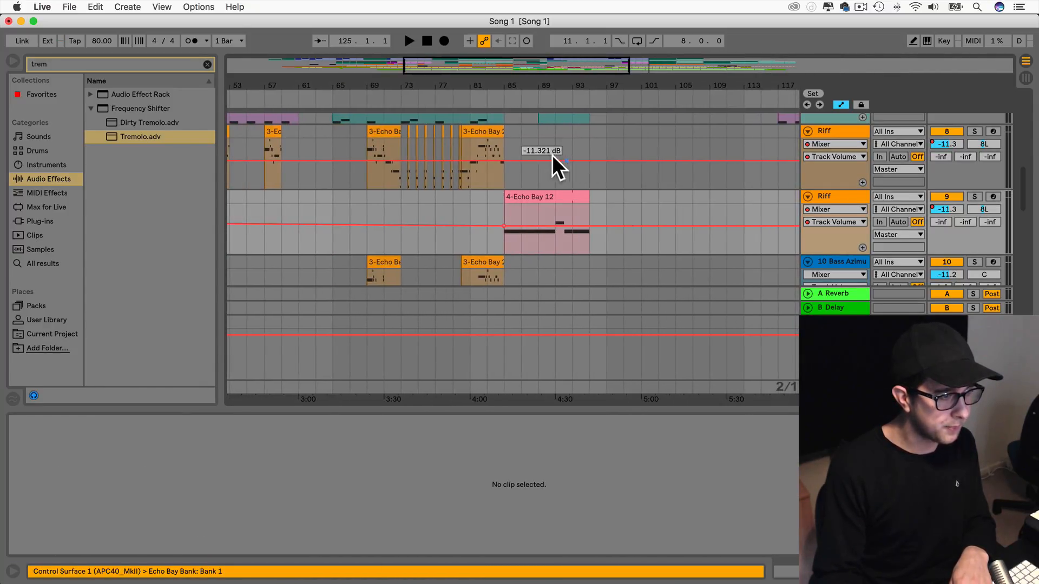
scroll(528, 209, left, 15)
scroll(539, 204, right, 2)
scroll(538, 204, up, 4)
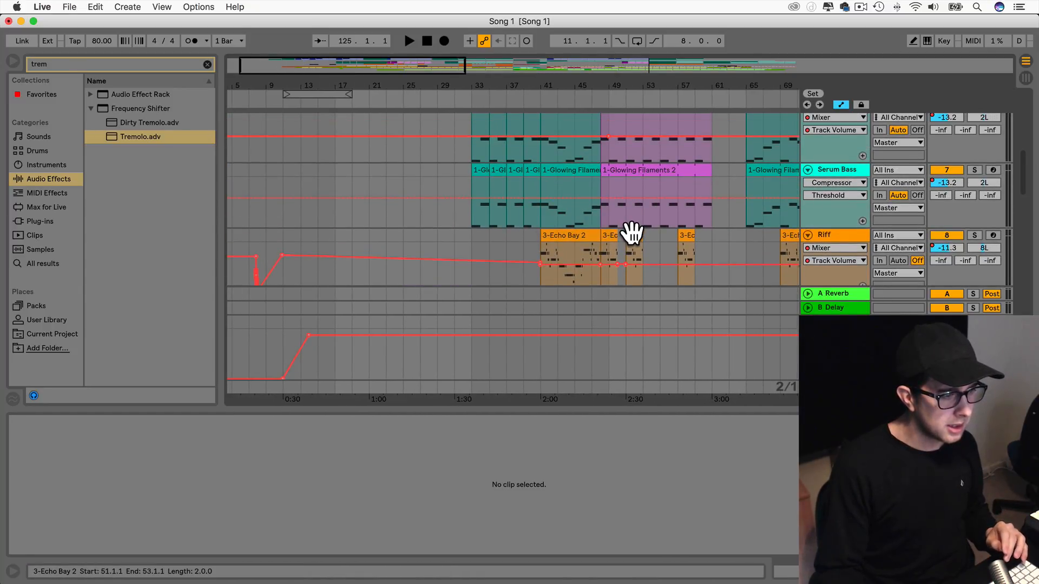
click(632, 234)
drag(602, 232, 410, 223)
scroll(414, 217, up, 3)
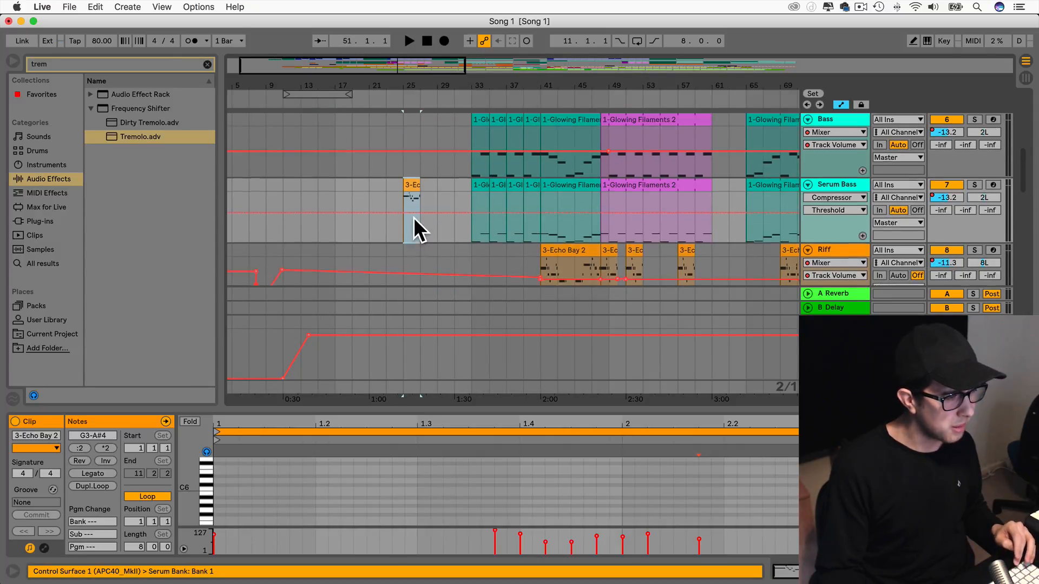
scroll(413, 217, down, 6)
scroll(400, 151, up, 2)
drag(406, 127, 413, 213)
Play the arrangement from bar 21 through the copied Riff clip at bar 25, and stop playback.
click(359, 190)
key(space)
scroll(359, 189, up, 10)
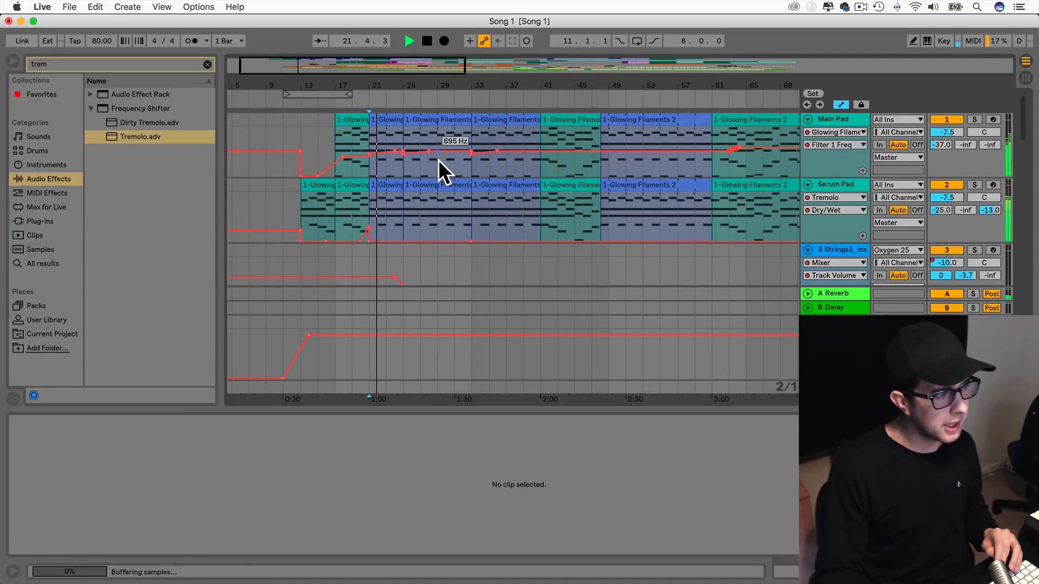
drag(447, 65, 447, 81)
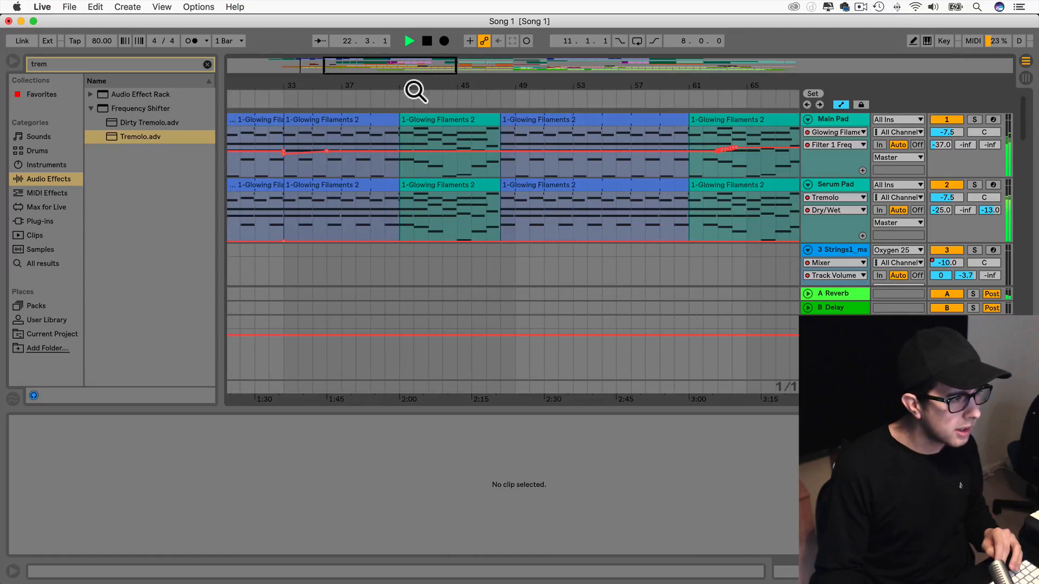
scroll(373, 128, left, 10)
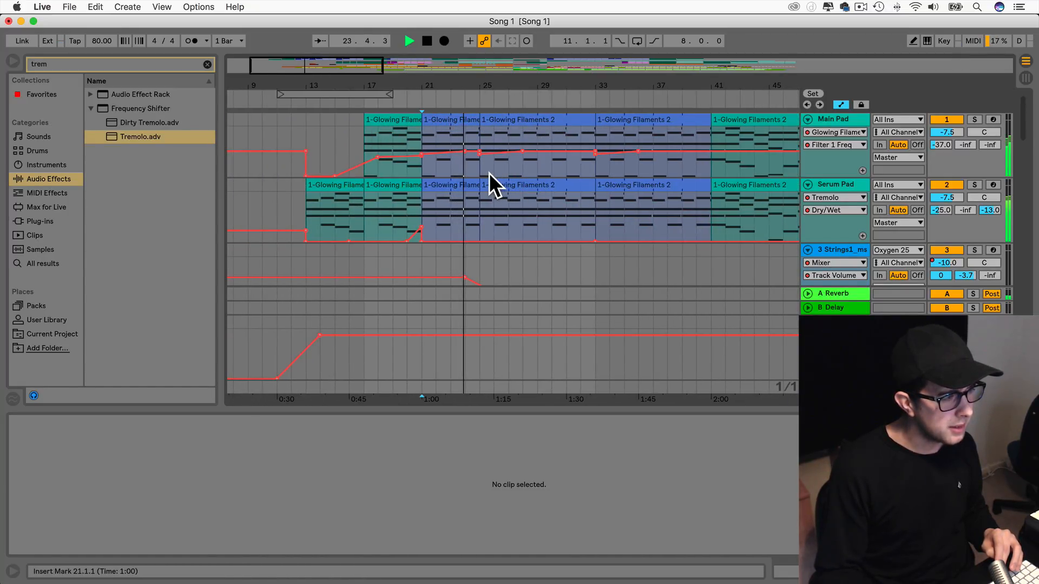
scroll(489, 174, down, 5)
scroll(489, 173, down, 6)
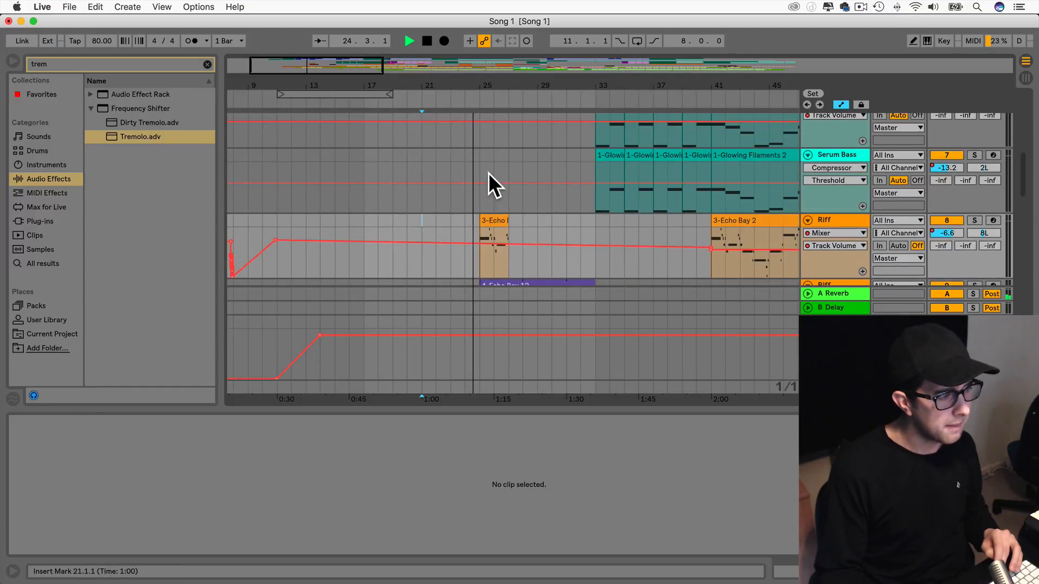
scroll(488, 171, down, 3)
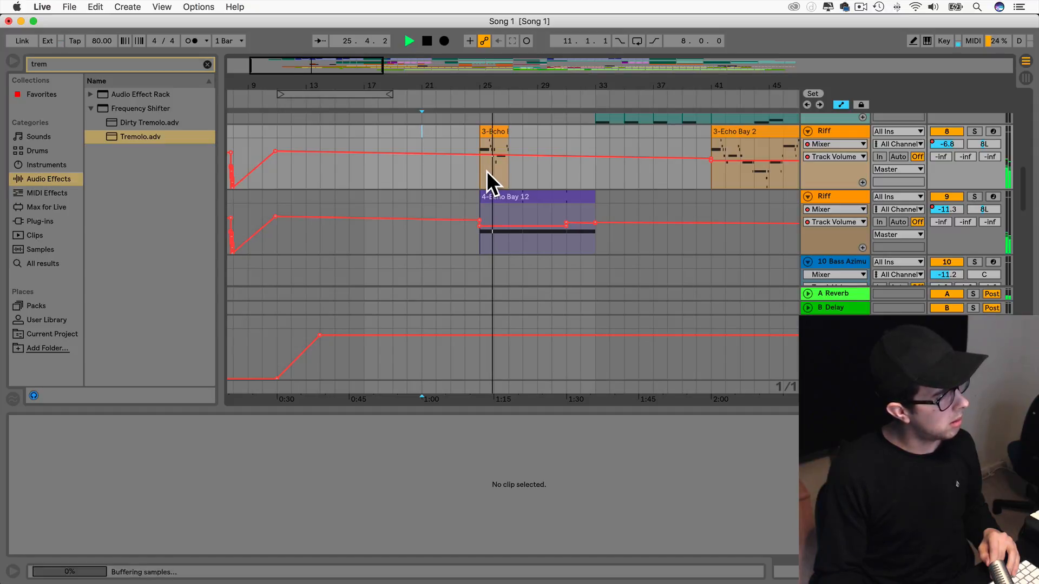
key(space)
Show the original Riff track's Echo Bay Filter 1 Freq automation and add breakpoints at bars 25 and 27, the latter at about 276 Hz.
click(840, 143)
click(833, 170)
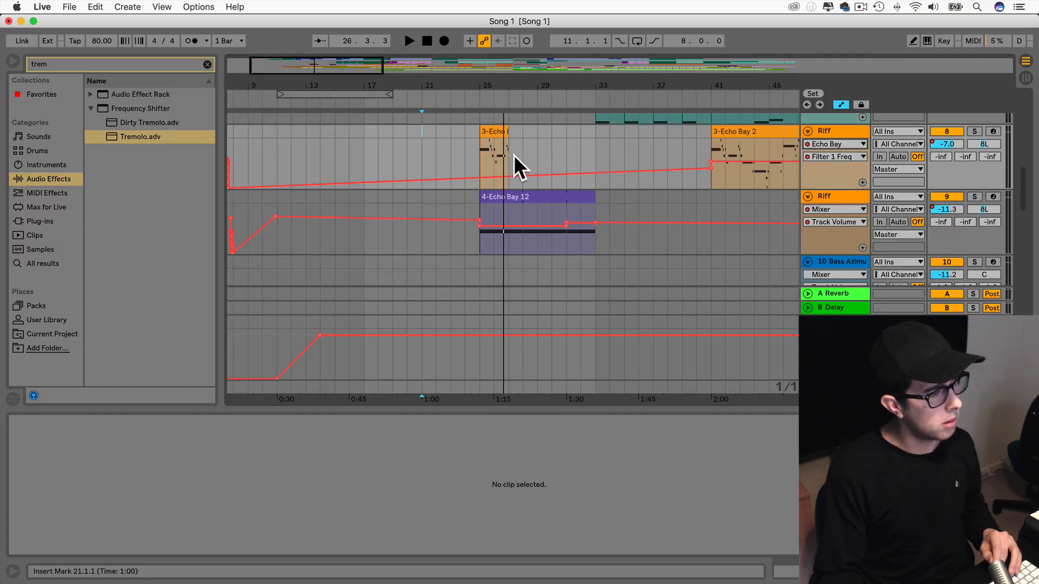
drag(508, 176, 481, 173)
click(480, 159)
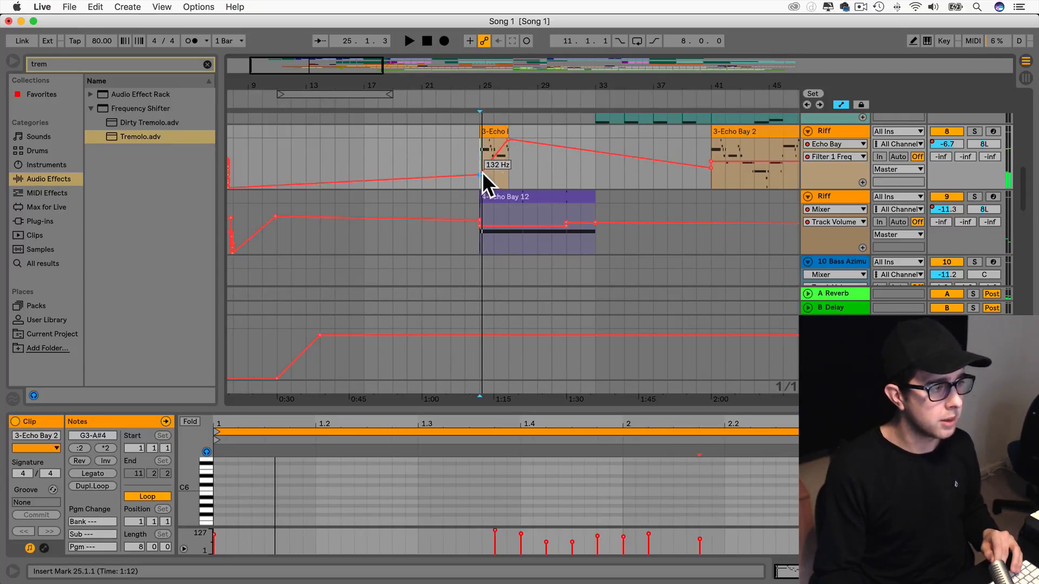
drag(508, 136, 508, 170)
Play from bar 25 and extend the copied Riff clip to end at bar 29.
key(space)
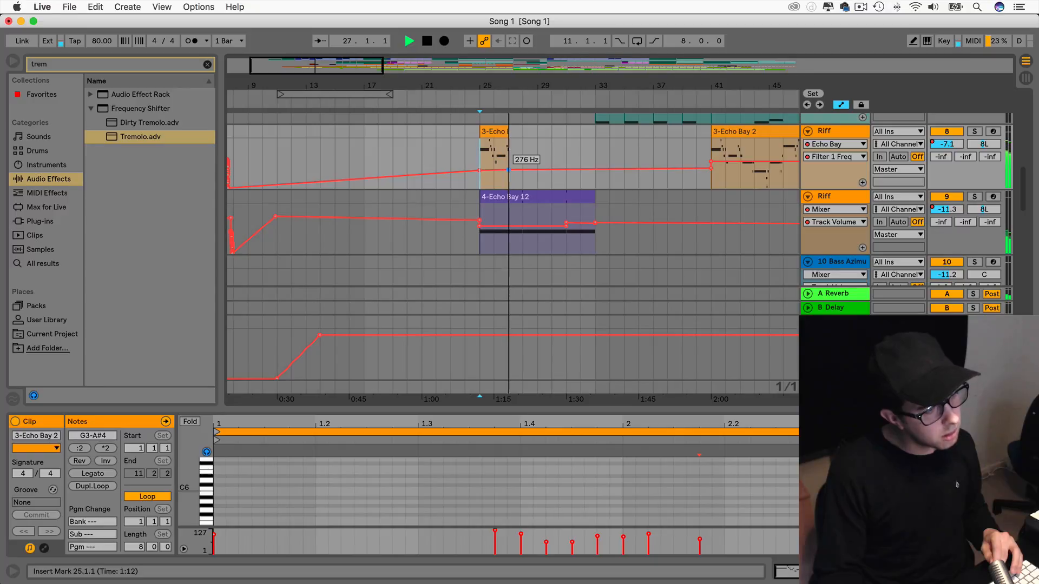
scroll(496, 160, up, 5)
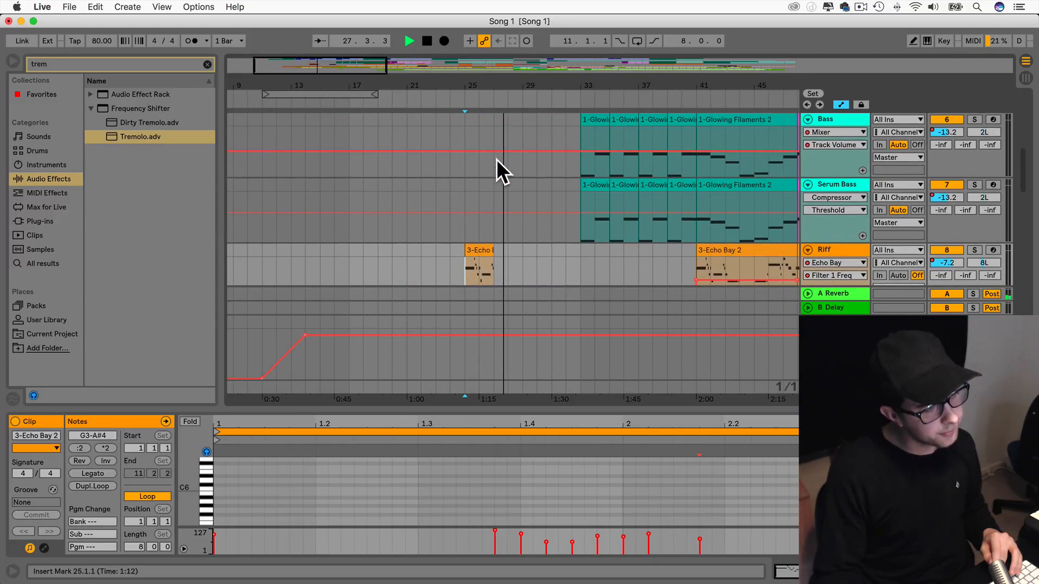
scroll(495, 159, down, 4)
drag(488, 151, 521, 151)
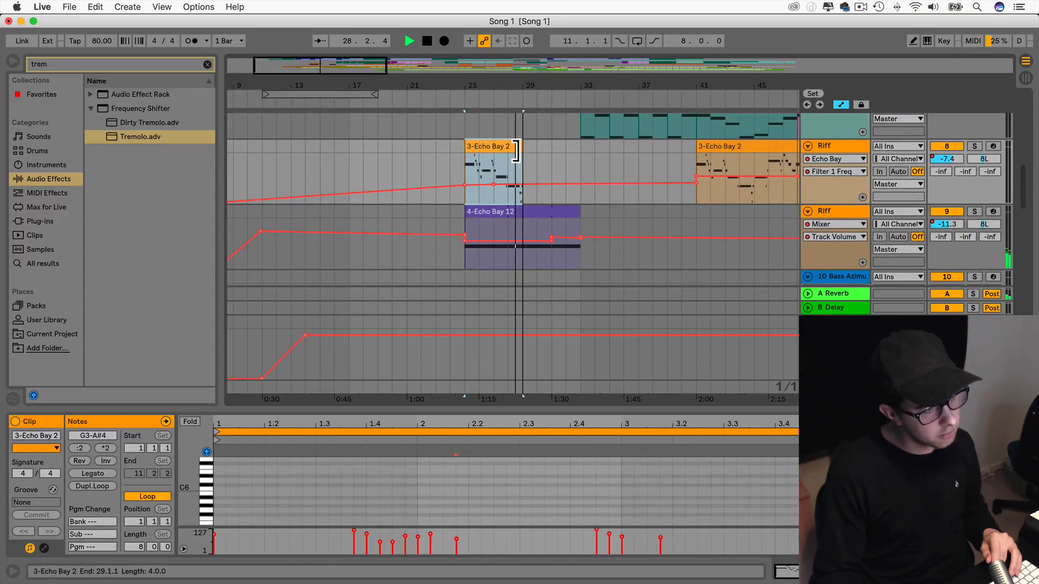
Add a slightly higher Filter 1 Freq breakpoint at bar 29 on the original Riff track, audition the clip and stop playback.
click(463, 165)
scroll(463, 166, up, 2)
scroll(463, 165, up, 1)
scroll(463, 166, down, 1)
drag(466, 215, 522, 207)
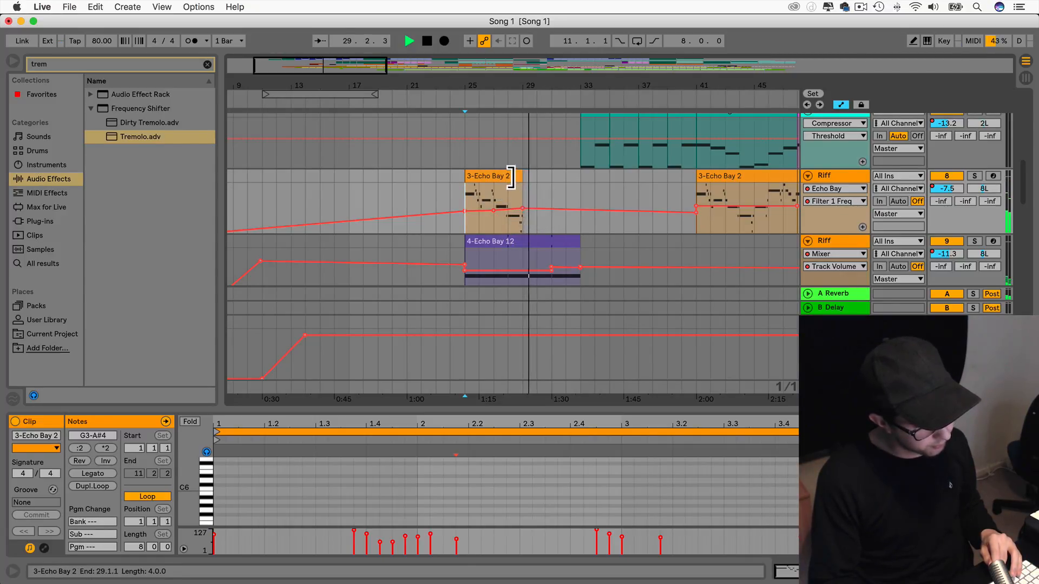
key(space)
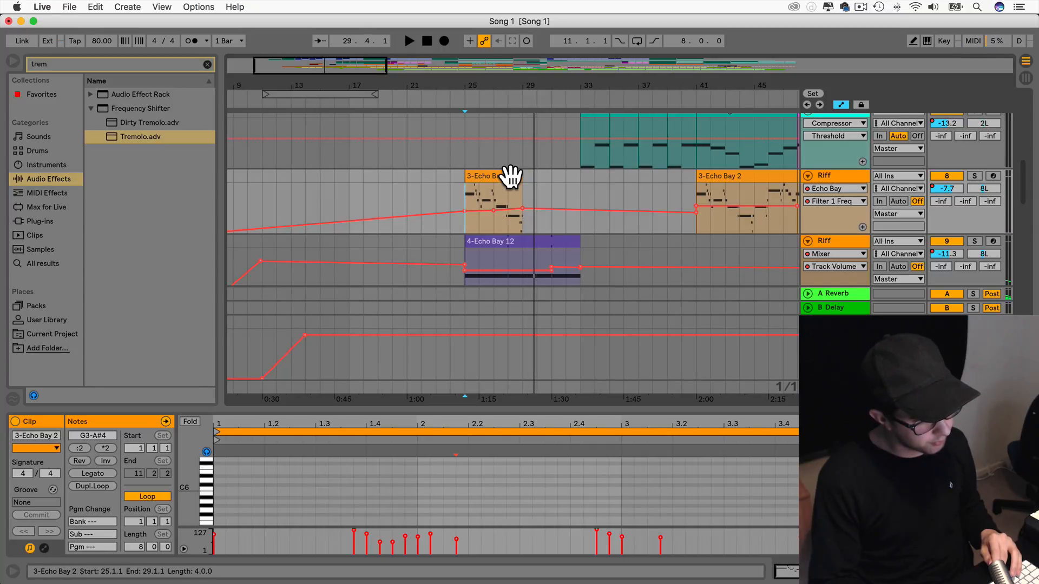
Delete a few notes near the end of the four-bar Riff clip at bar 25, enlarging the note editor for the edit.
click(509, 176)
drag(532, 413, 533, 180)
drag(700, 397, 733, 365)
key(Delete)
click(691, 365)
drag(569, 183, 563, 535)
Change the colour of the four-bar Riff clip at bar 25 to blue.
scroll(407, 180, up, 4)
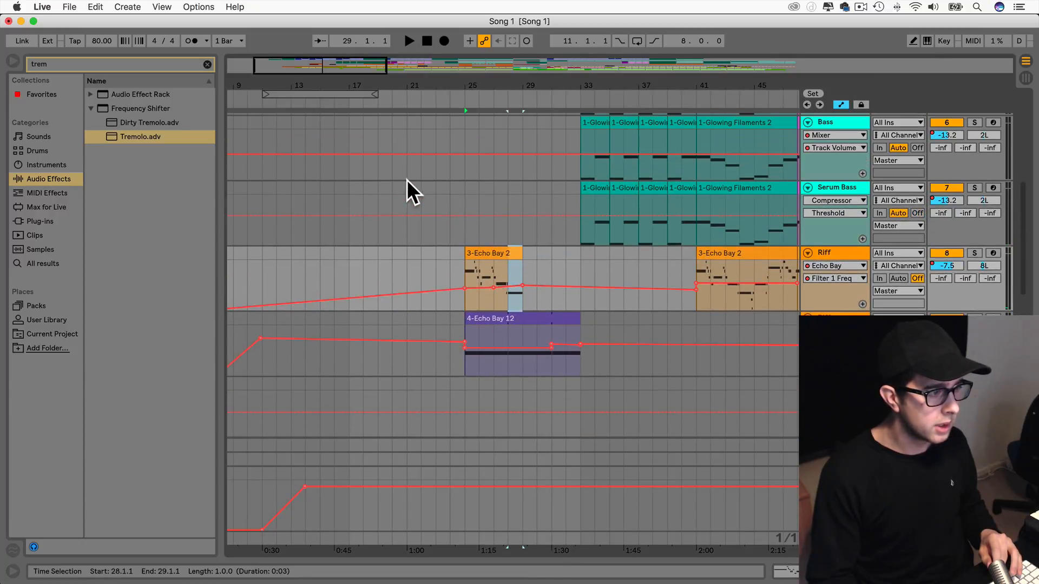
click(491, 251)
right_click(493, 259)
click(629, 515)
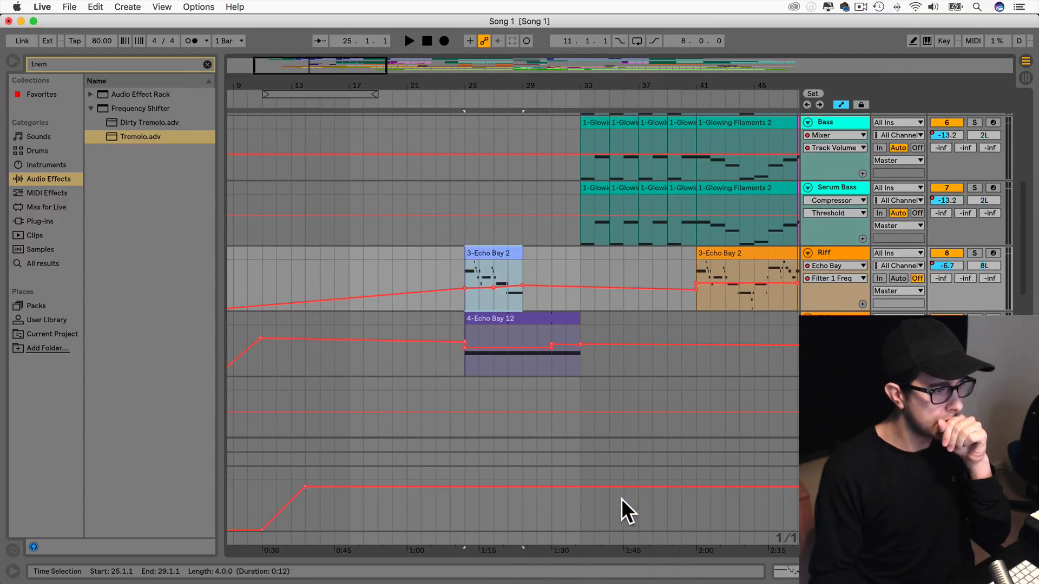
Compare the notes of the Serum Pad clip at bar 21 with the blue Riff clip at bar 25 in an enlarged note editor.
click(476, 254)
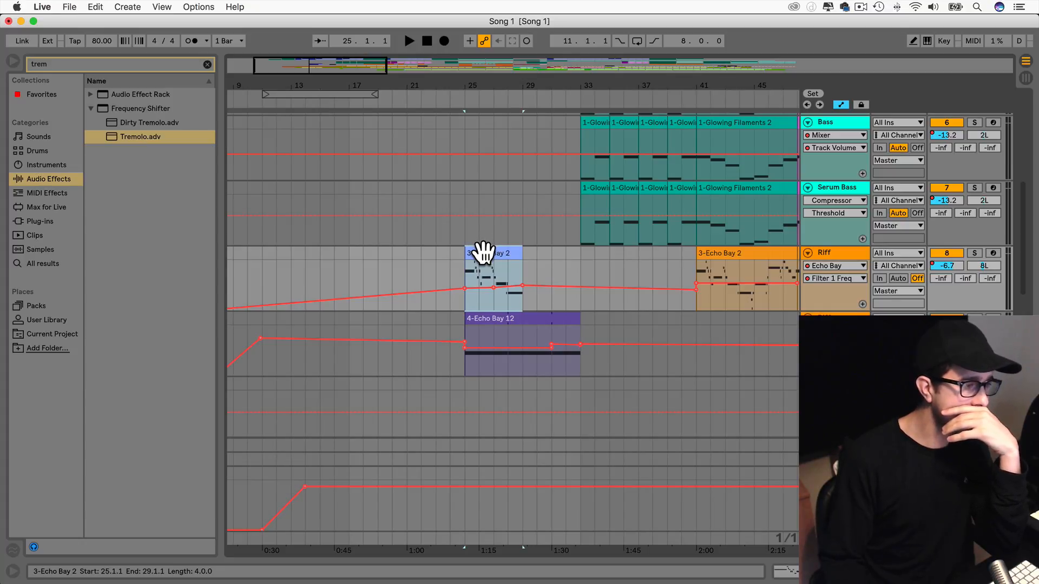
scroll(482, 253, up, 5)
double_click(426, 181)
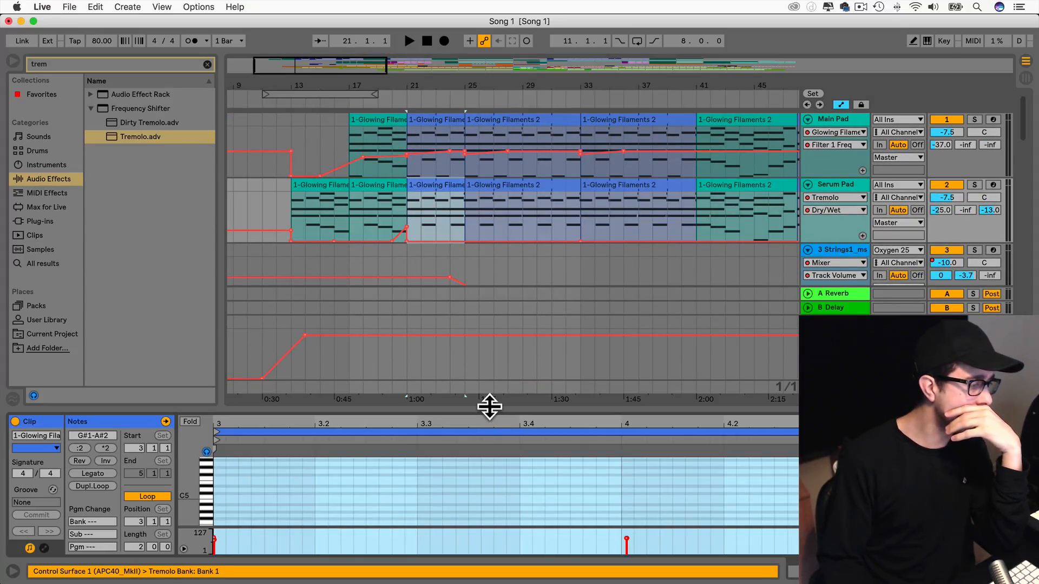
scroll(501, 307, down, 10)
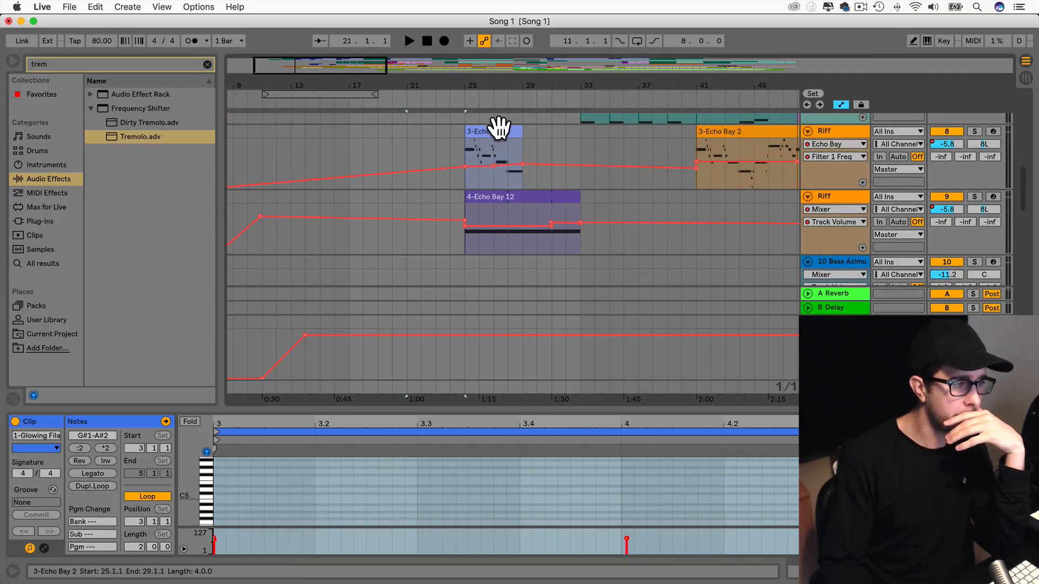
click(494, 130)
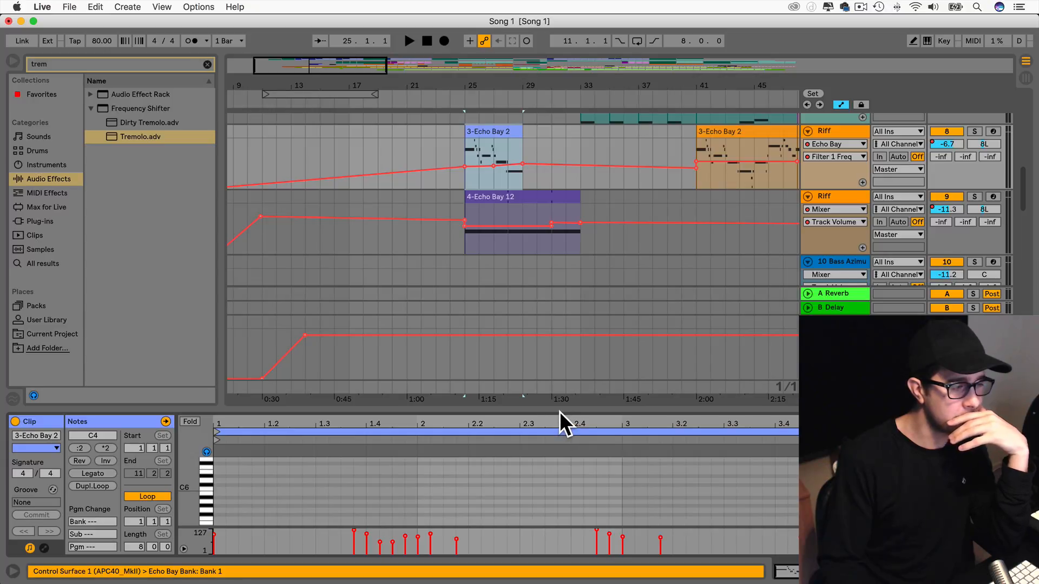
drag(559, 410, 549, 187)
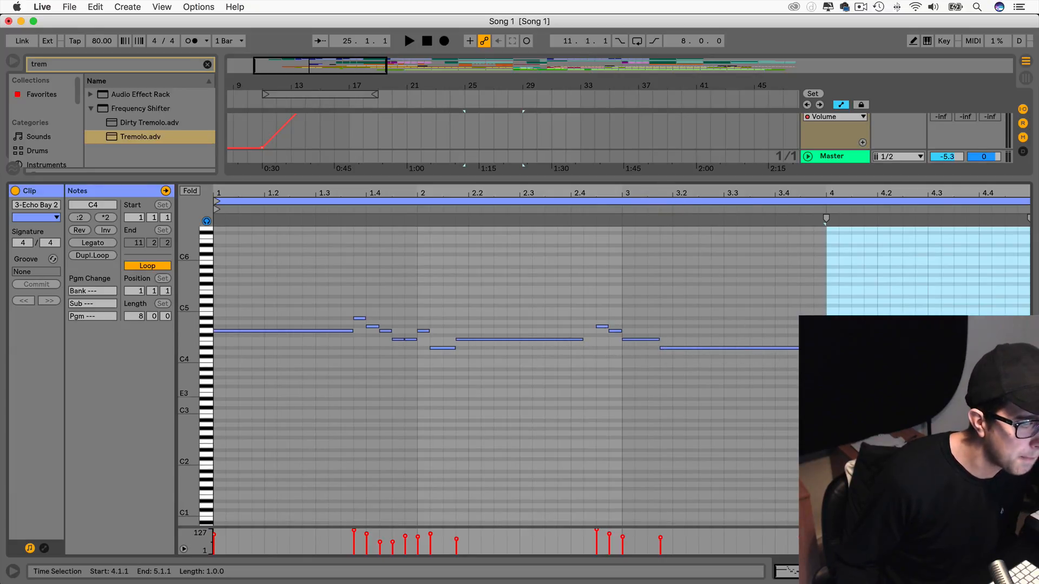
drag(668, 181, 668, 551)
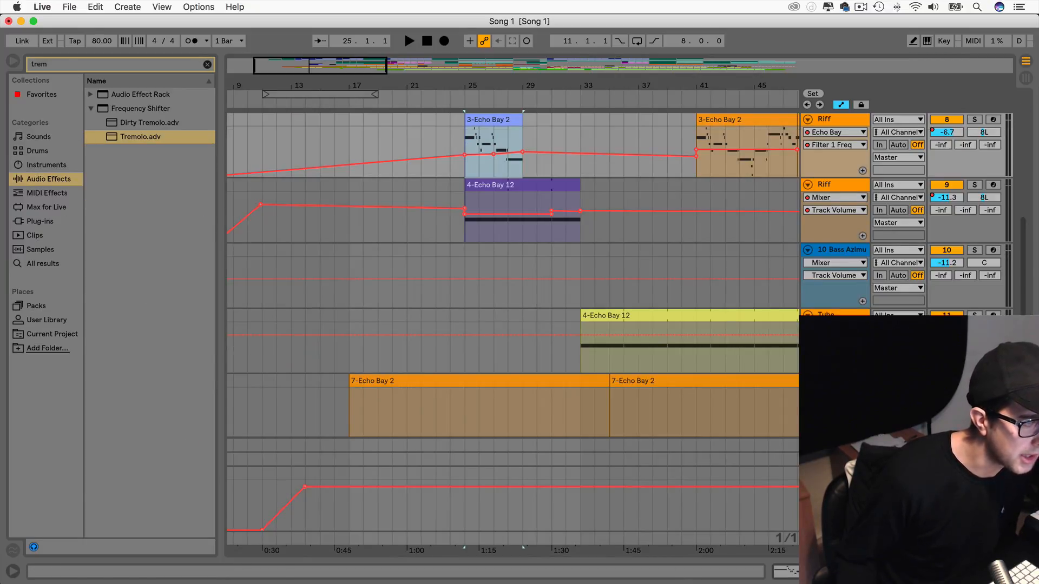
View the whole arrangement and look over the tracks down to the Shaker, Crazy Group and Riffs group automation.
scroll(423, 129, up, 3)
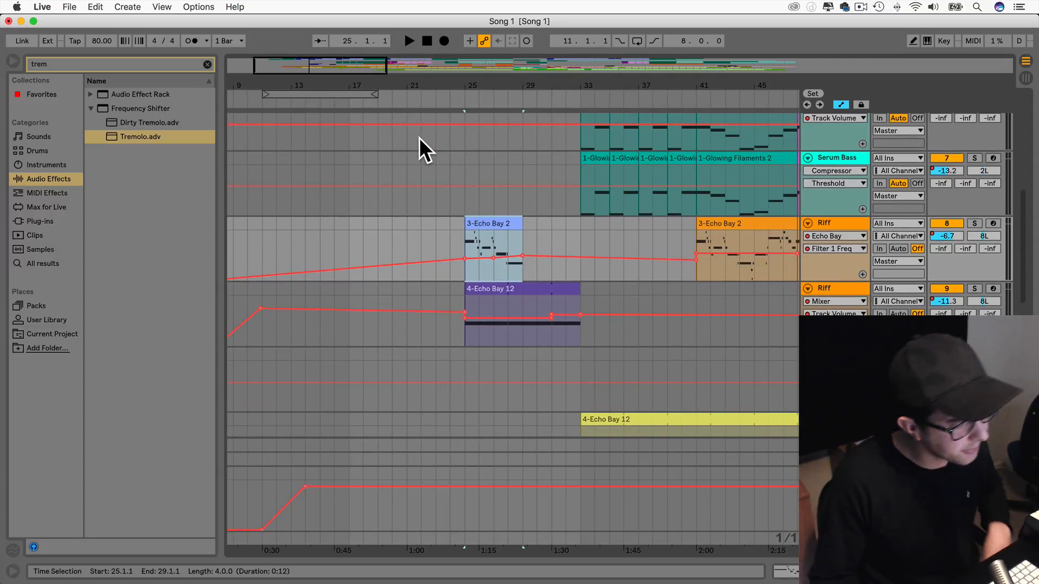
scroll(418, 138, up, 5)
drag(355, 65, 355, 16)
scroll(553, 291, down, 15)
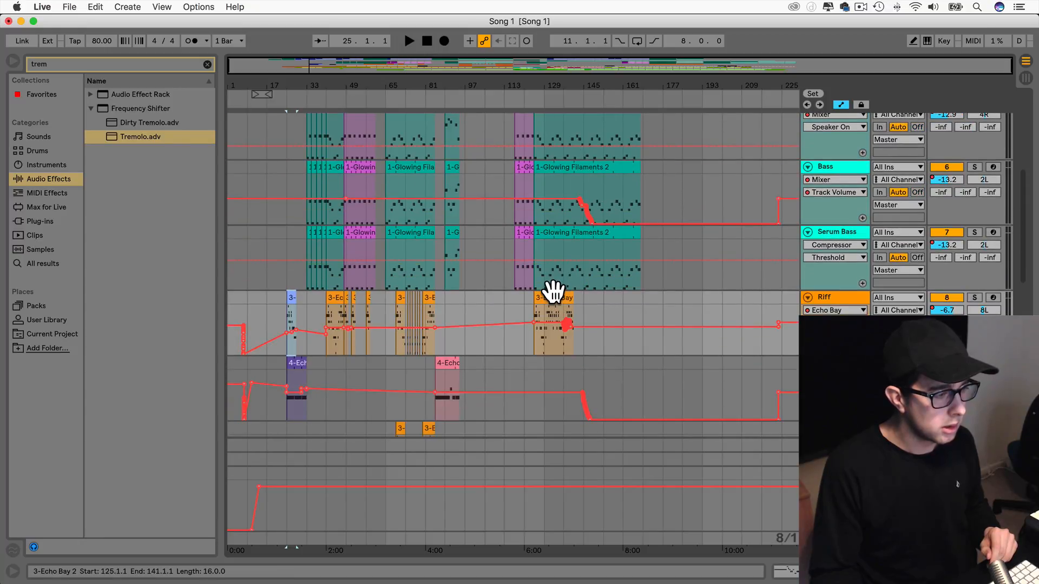
scroll(554, 290, down, 2)
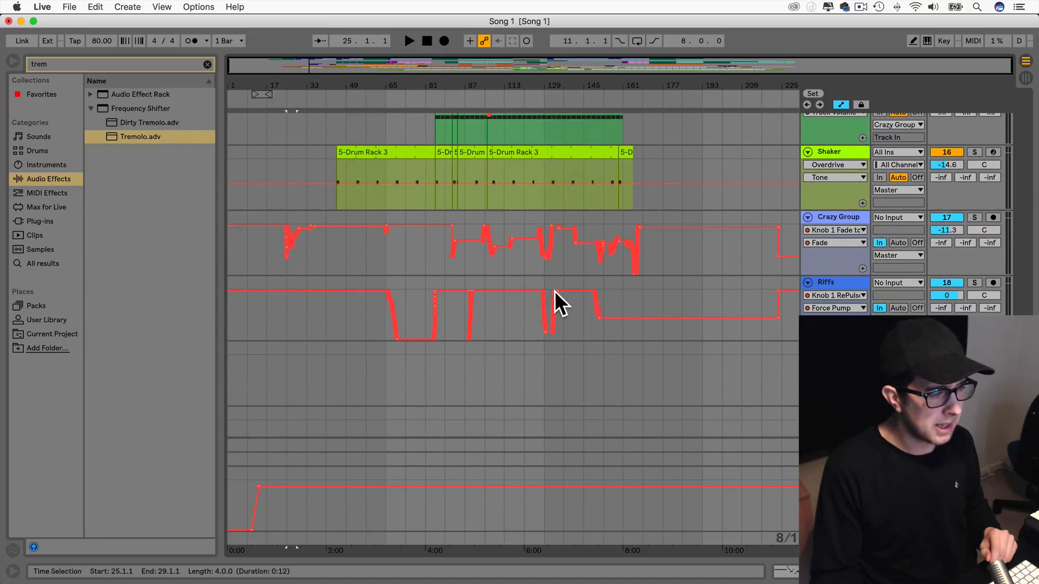
Play the song from the intro and examine the parts that enter at bar 25.
scroll(560, 288, down, 1)
scroll(560, 287, up, 3)
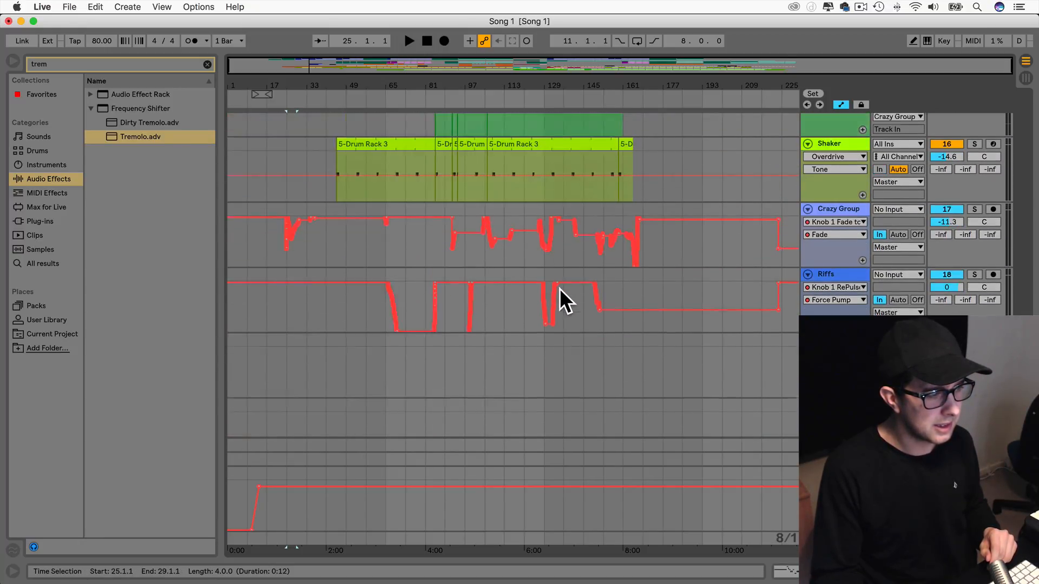
scroll(559, 288, up, 15)
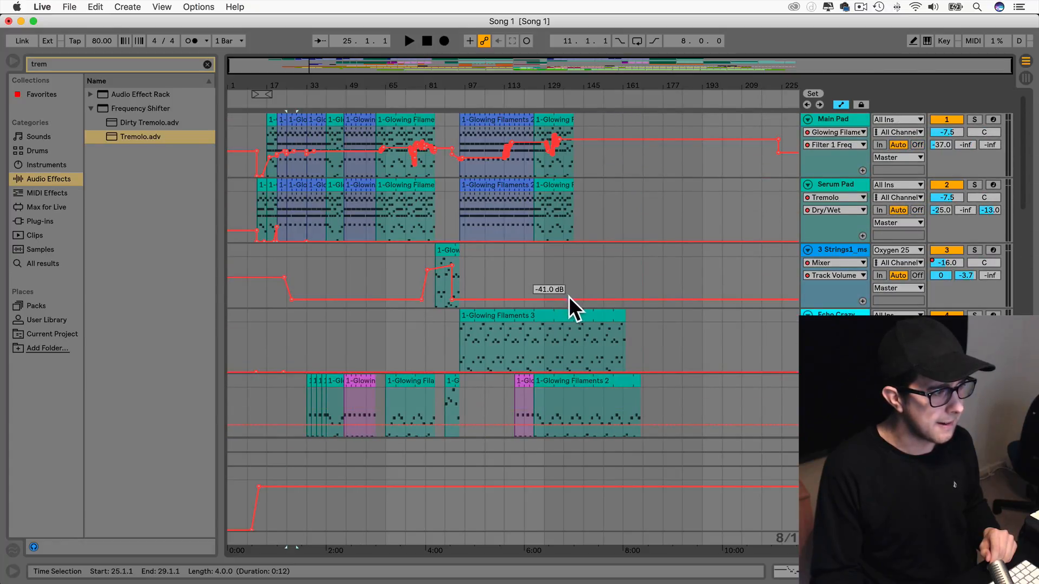
click(248, 126)
key(space)
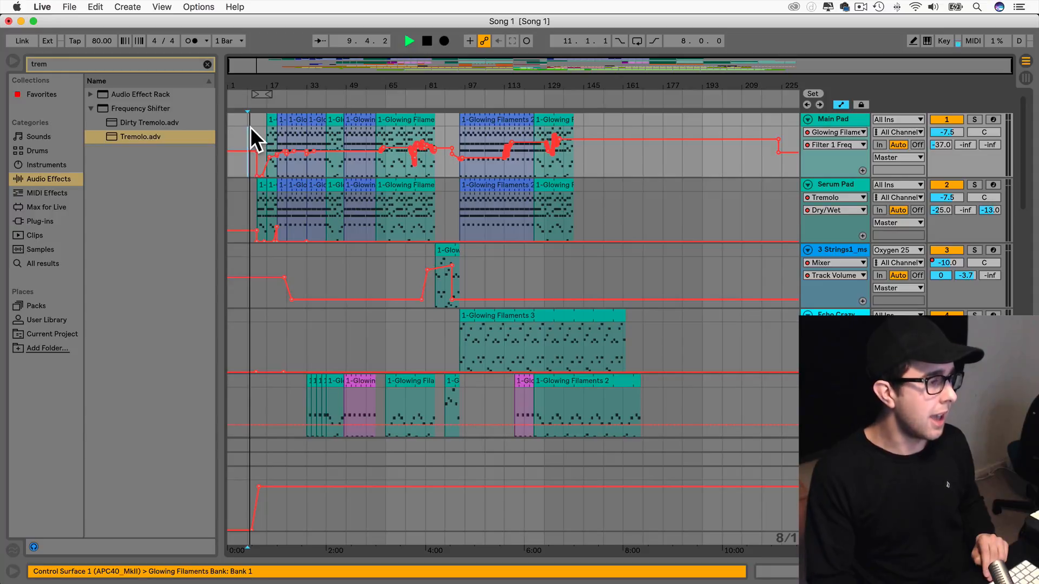
mouse_move(270, 225)
drag(270, 225, 276, 227)
drag(262, 64, 270, 66)
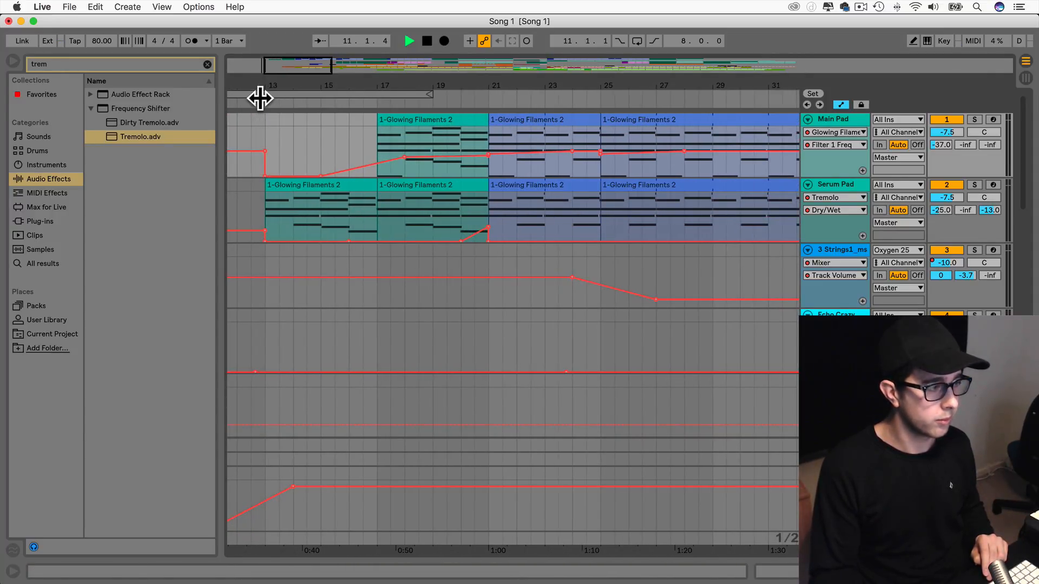
click(379, 203)
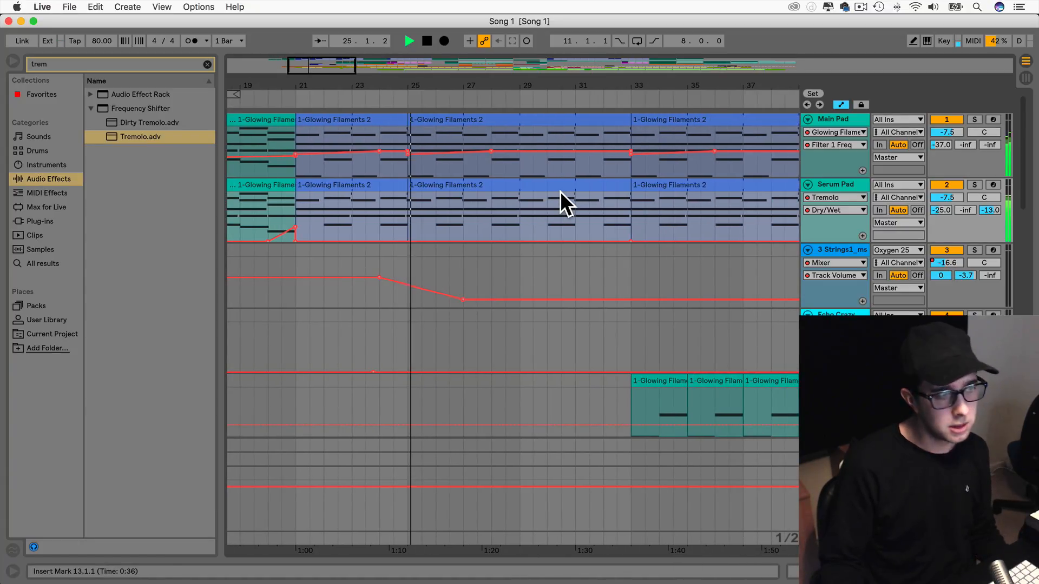
scroll(560, 190, down, 10)
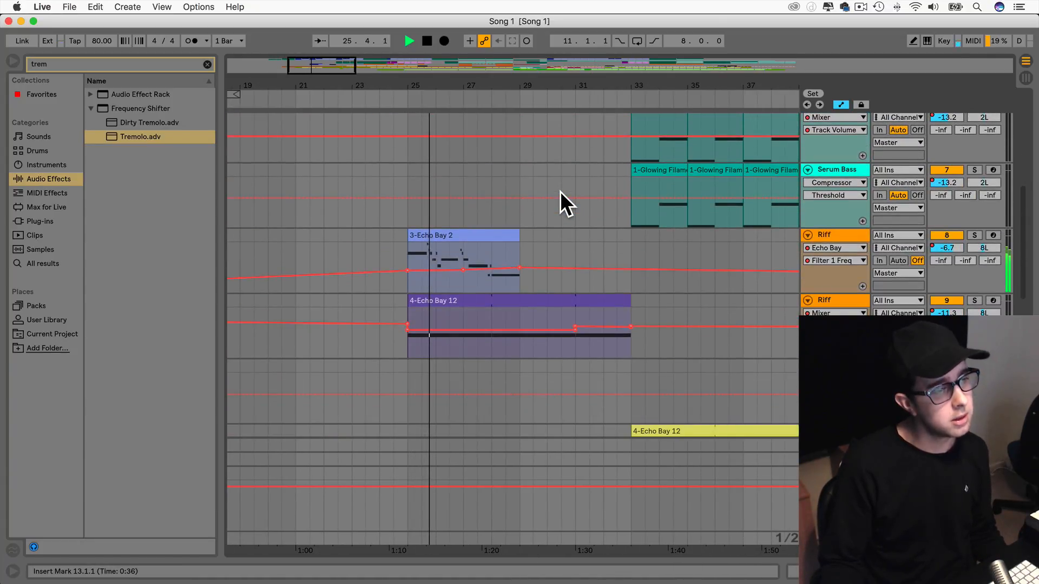
mouse_move(557, 192)
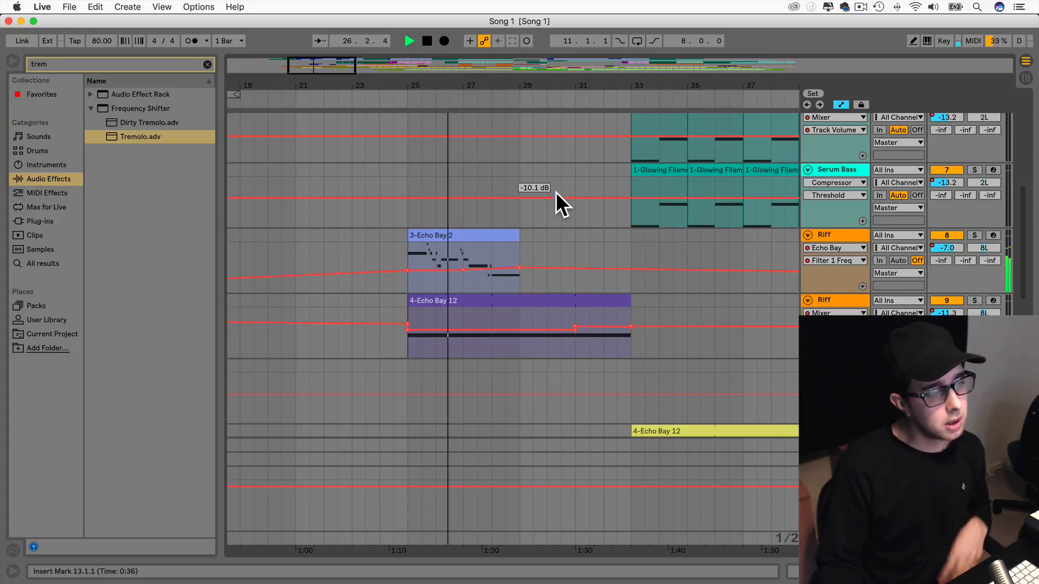
drag(325, 65, 372, 72)
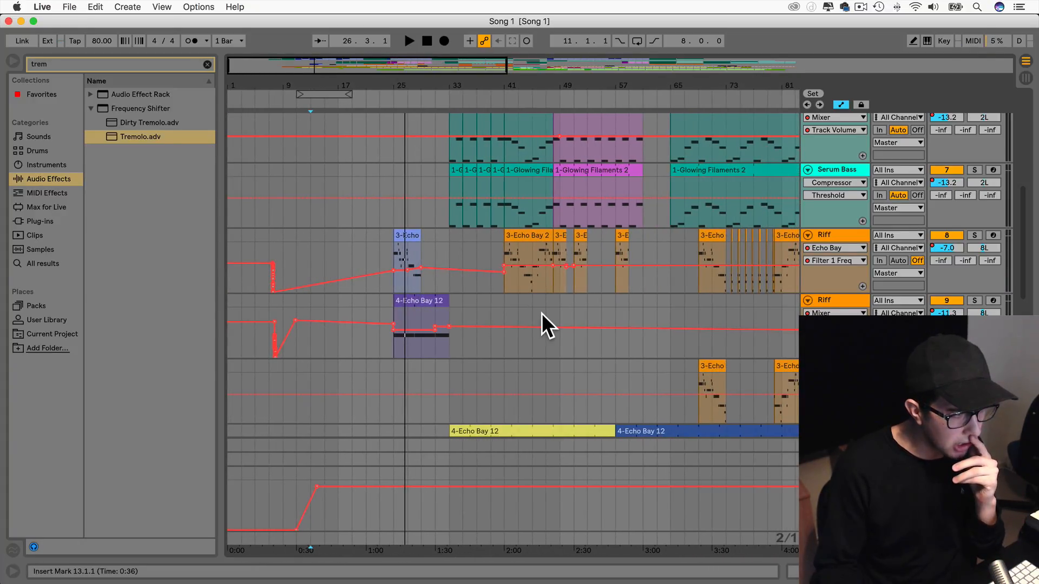
Examine the MIDI notes of the Riff clip at bar 25 on track 8.
scroll(549, 326, right, 8)
scroll(549, 326, left, 7)
scroll(549, 326, up, 1)
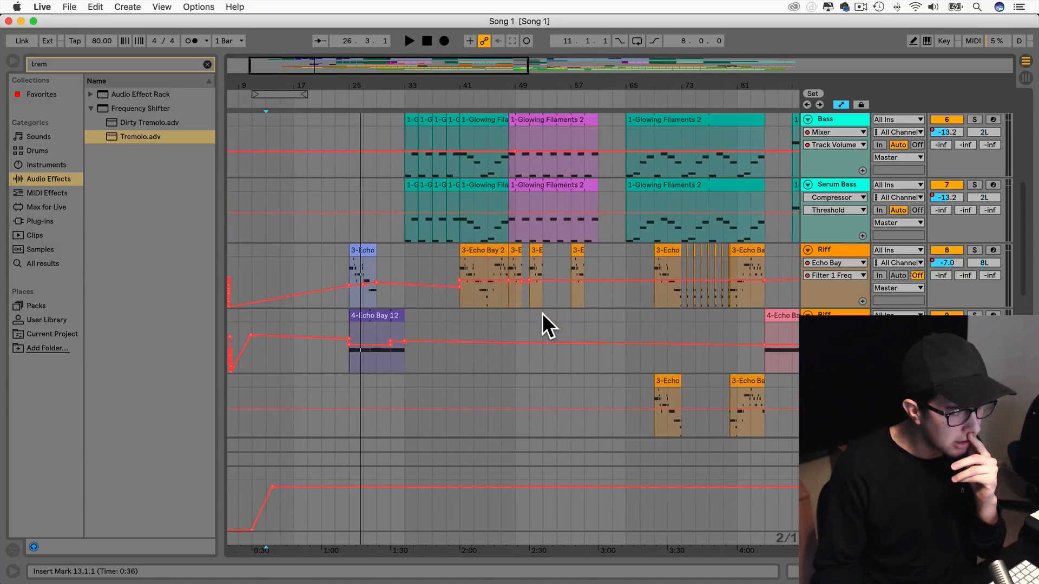
click(350, 255)
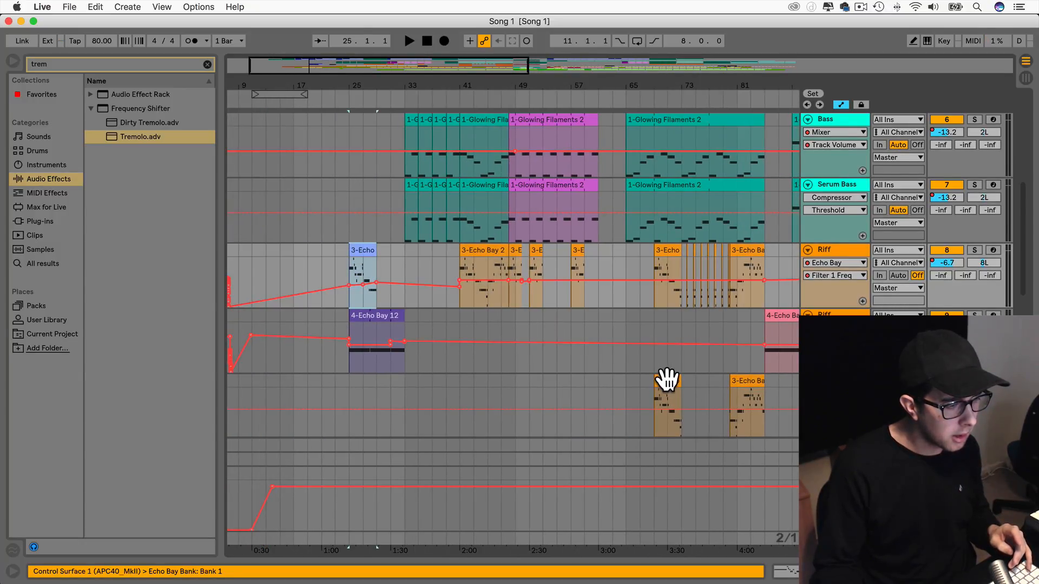
double_click(363, 253)
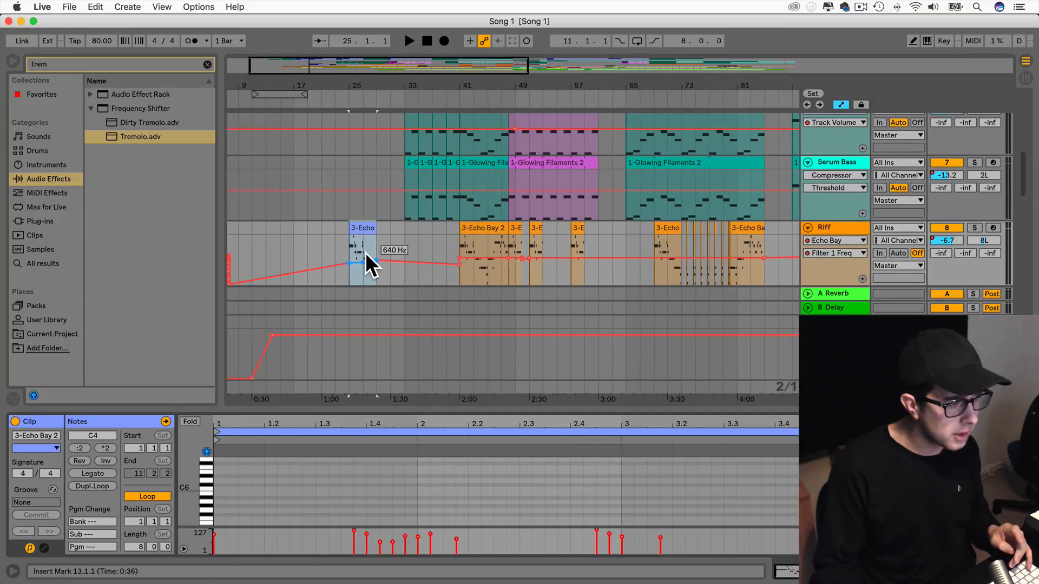
drag(358, 411, 370, 61)
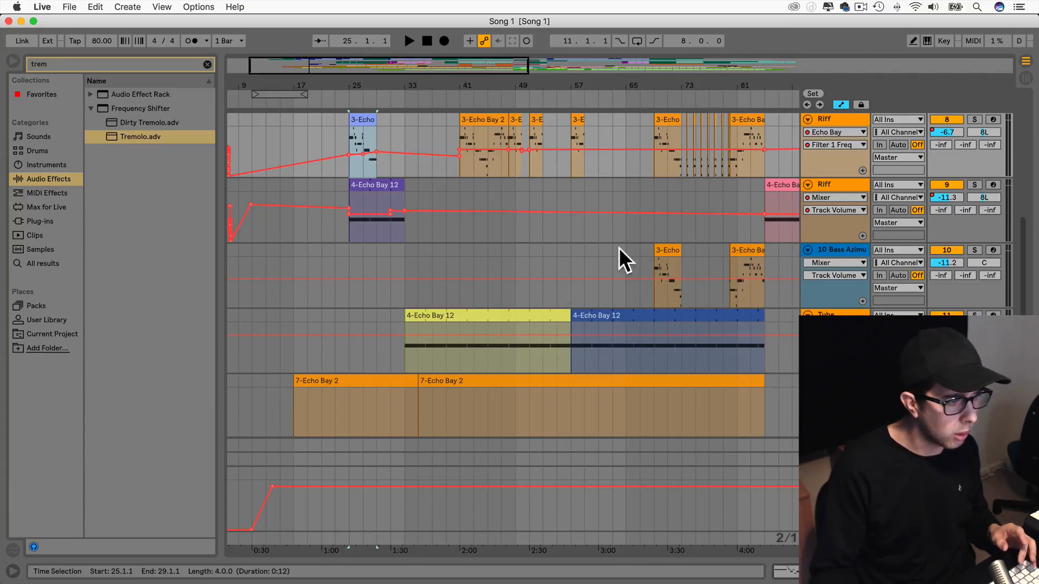
Examine the MIDI notes of the Bass Azimuth clip at bar 69 to check their pitch range.
double_click(664, 252)
drag(569, 411, 519, 547)
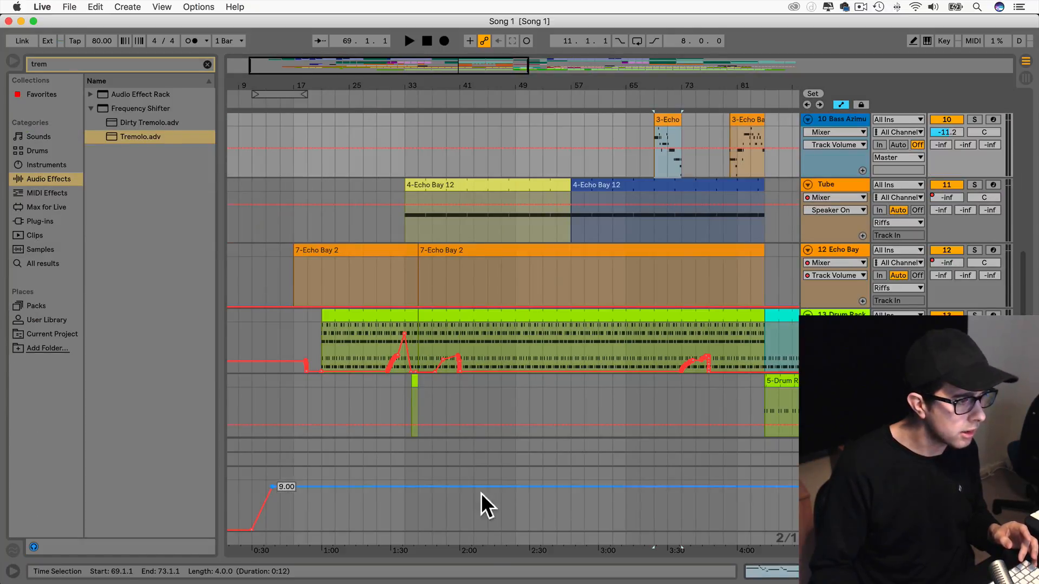
scroll(492, 220, up, 3)
scroll(492, 221, up, 1)
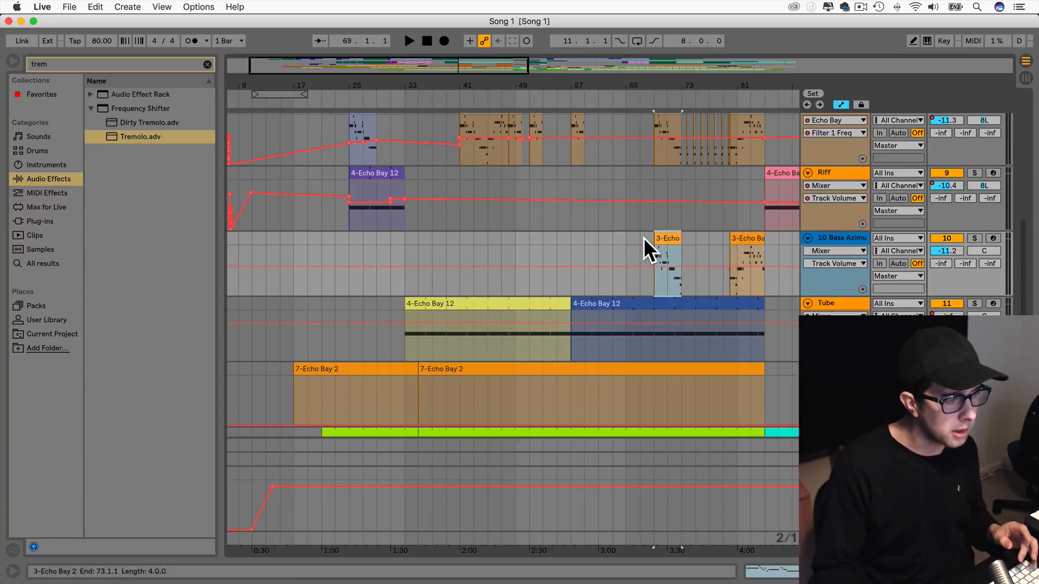
double_click(667, 237)
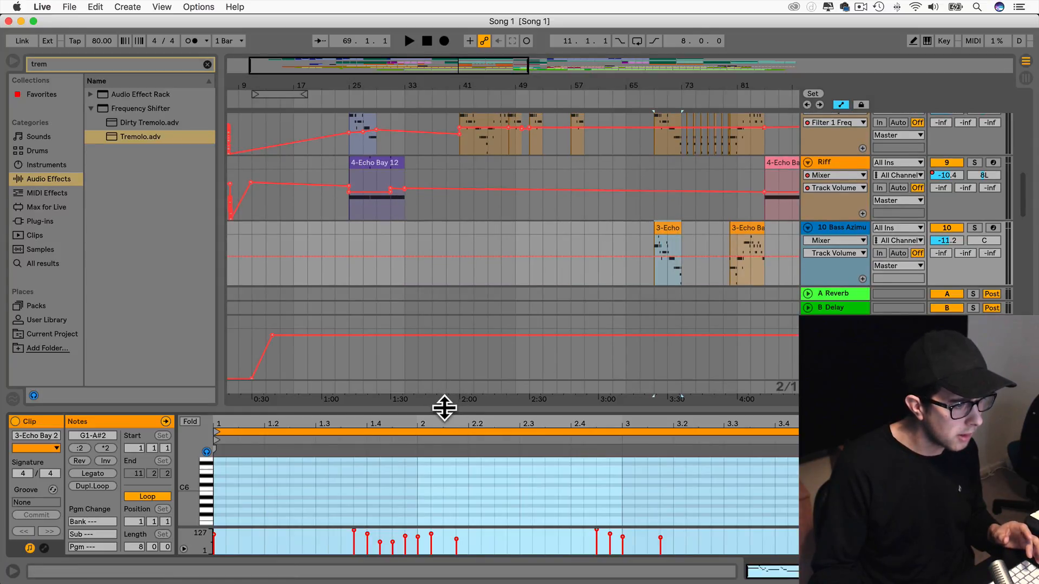
drag(444, 408, 417, 144)
click(1025, 571)
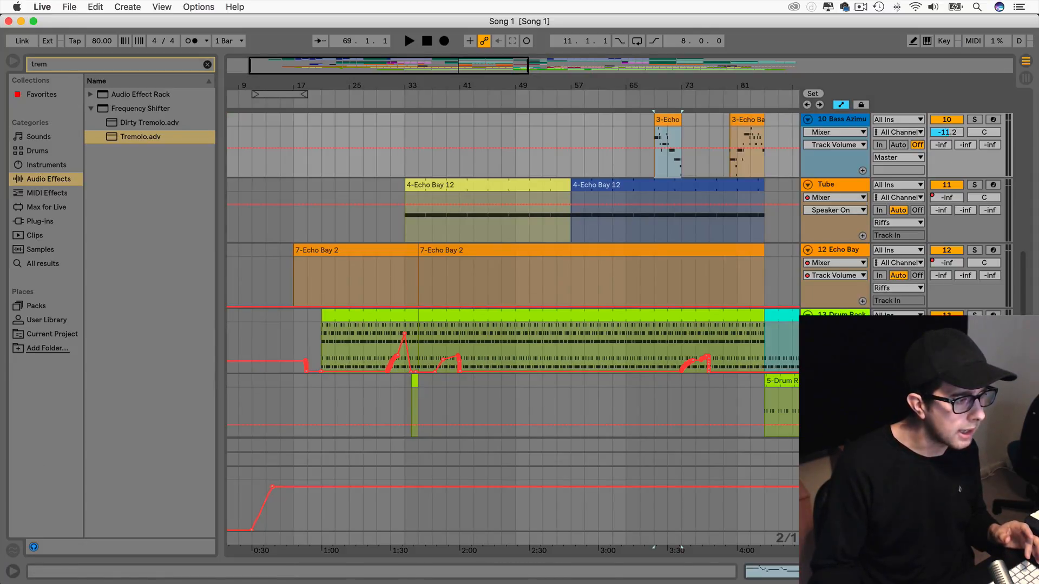
Copy the Riff clip at bar 25 onto the Bass Azimuth track at the same position.
scroll(445, 442, up, 8)
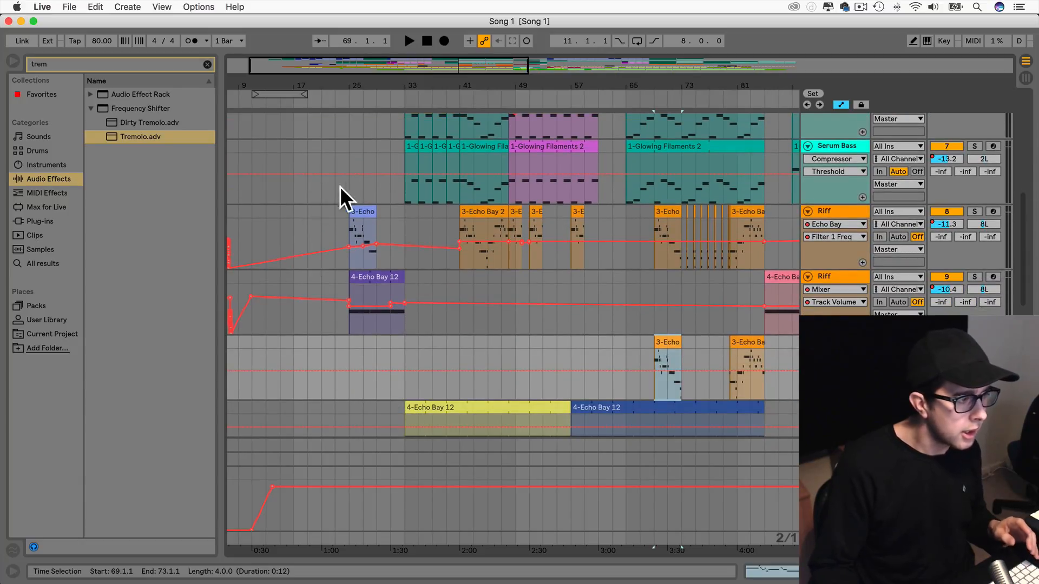
click(359, 215)
drag(359, 214, 357, 343)
Transpose all notes of the copied Bass Azimuth clip at bar 25 down two octaves, to the range C2–A#2.
double_click(361, 346)
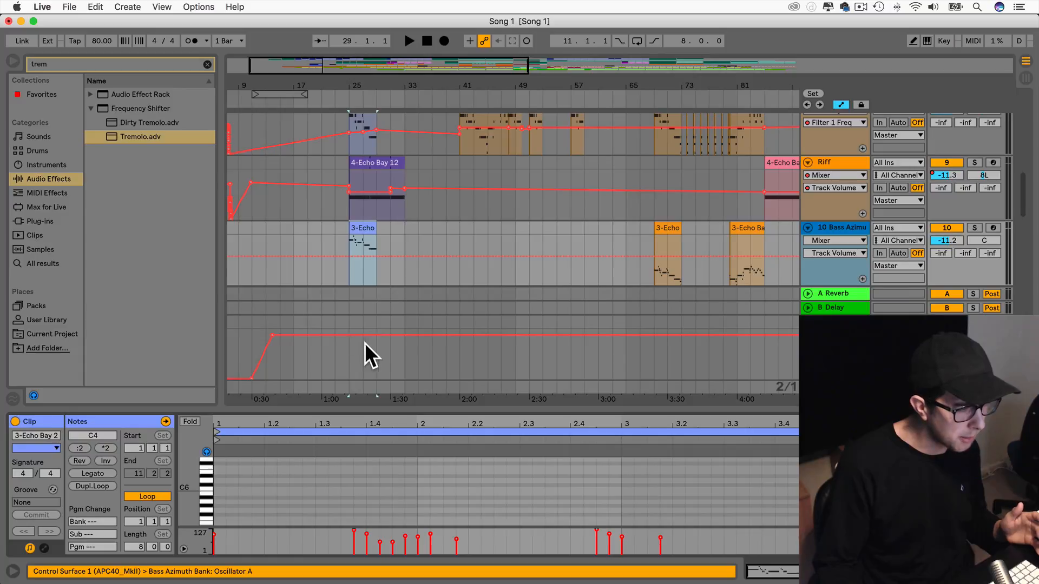
drag(400, 414, 386, 127)
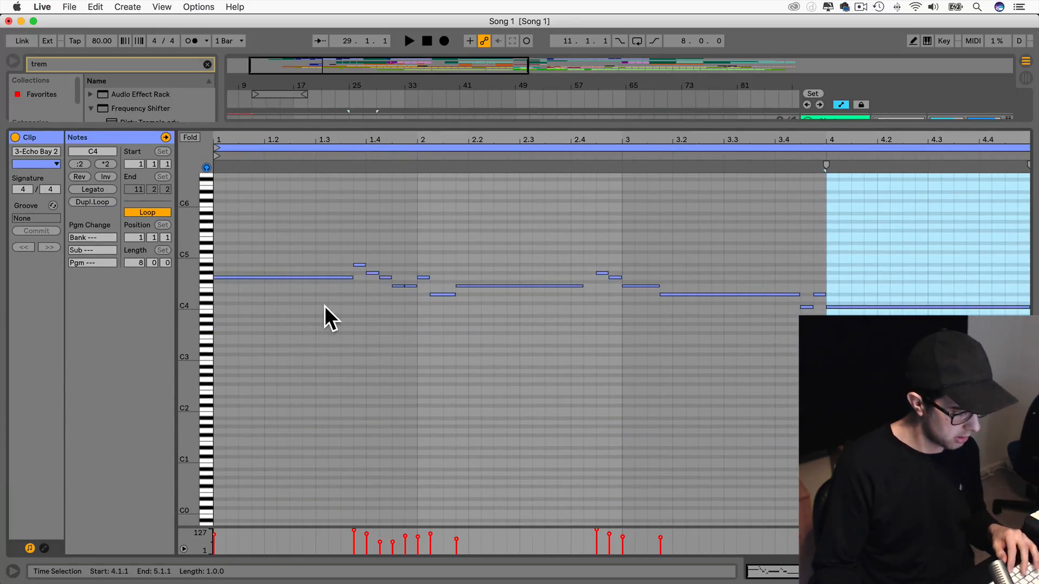
key(super+a)
key(shift+Down)
key(shift+Down)
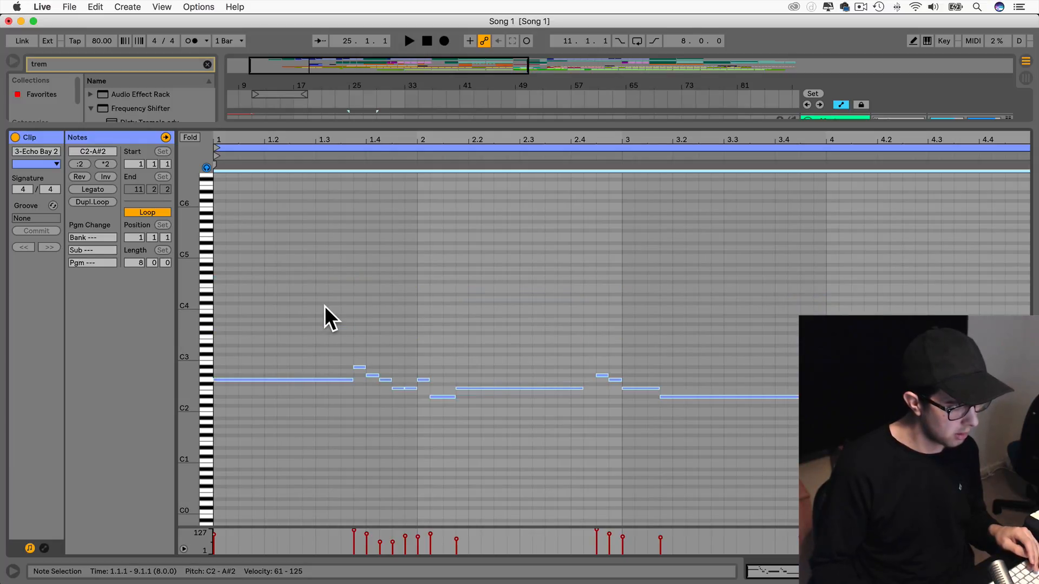
key(shift+Up)
key(shift+Down)
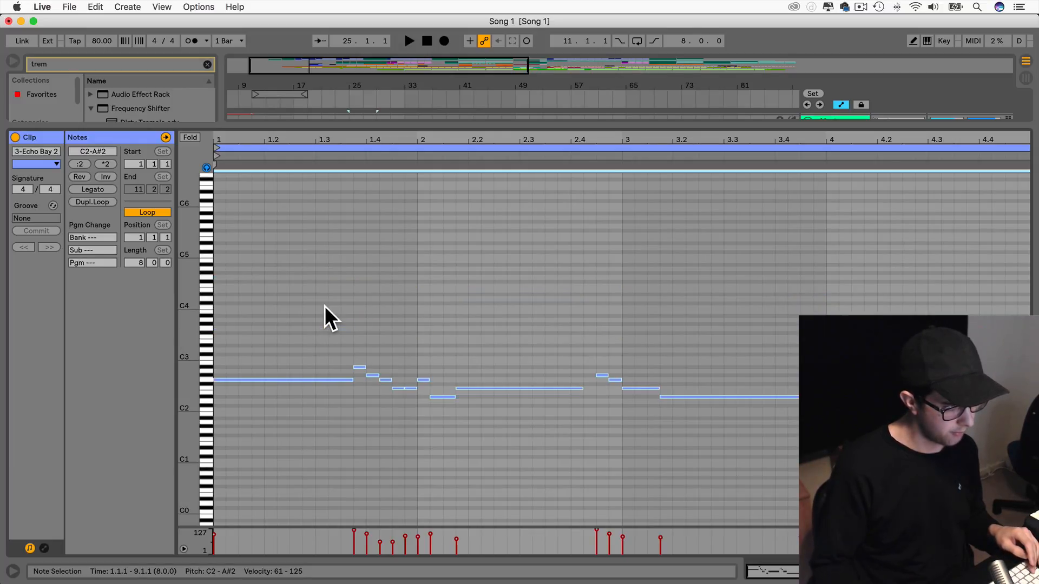
drag(353, 126, 357, 519)
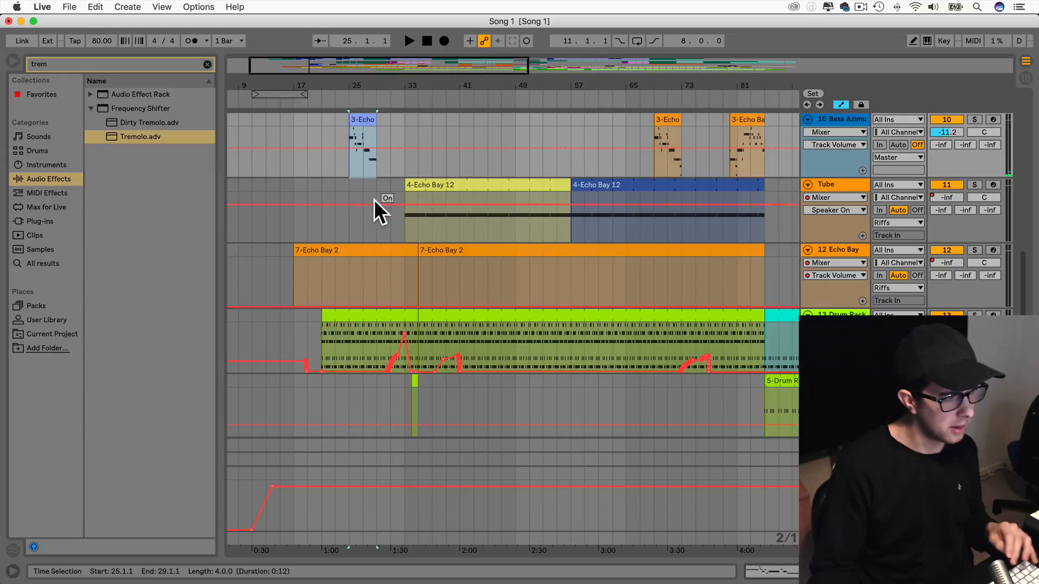
Play from bar 23 and briefly mute Riff track 8 to hear the copied bass clip with and without it.
scroll(367, 175, up, 5)
click(336, 307)
key(space)
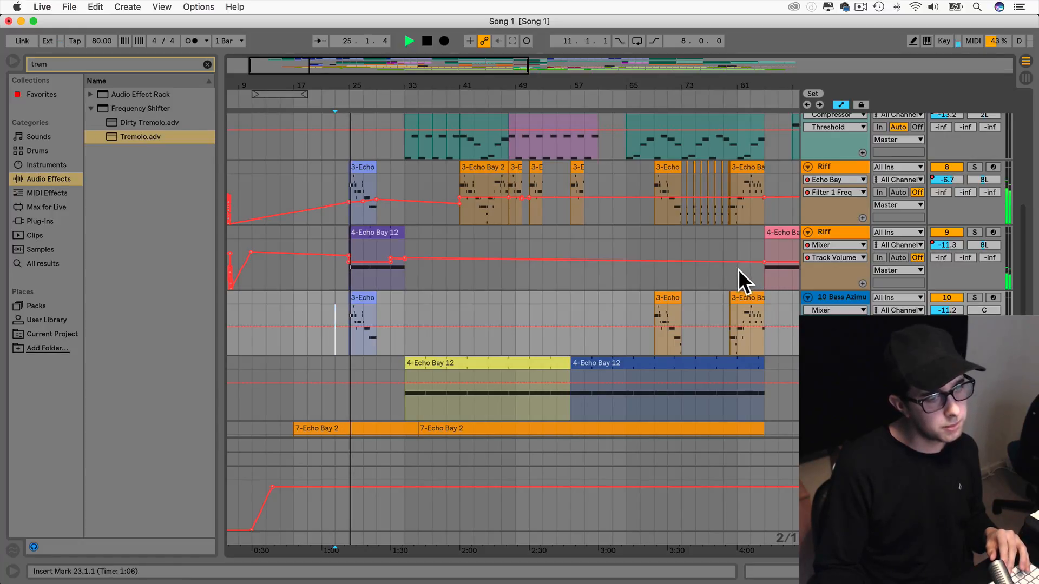
click(946, 167)
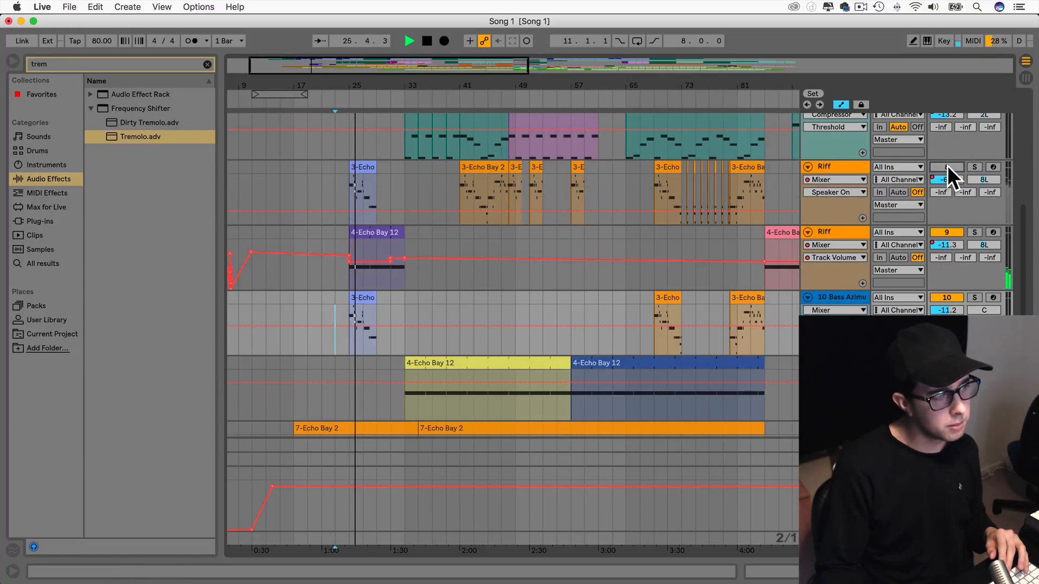
click(947, 167)
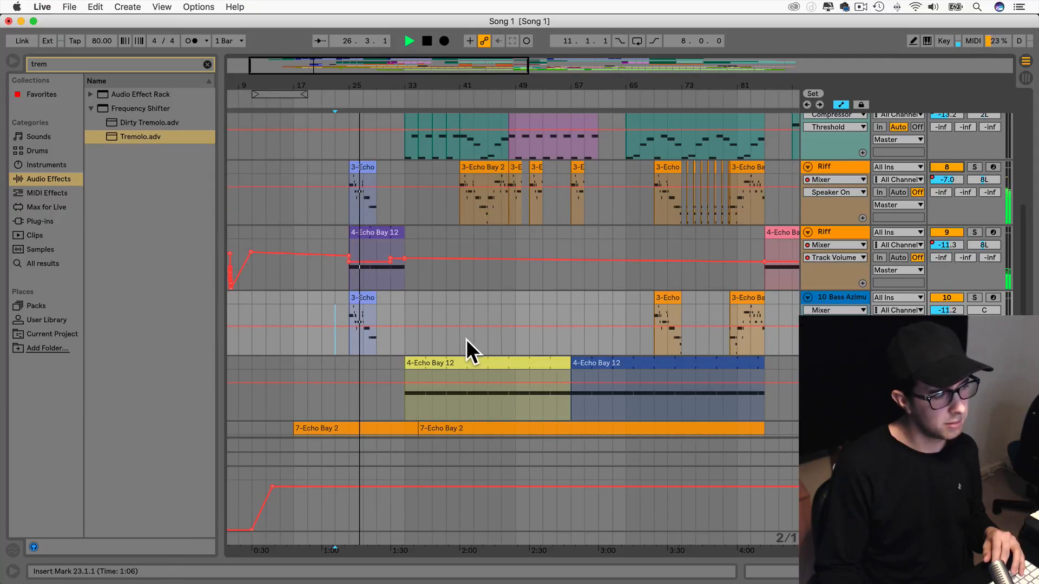
Solo the Bass Azimuth track and audition its clips at bars 69 and 25.
click(656, 312)
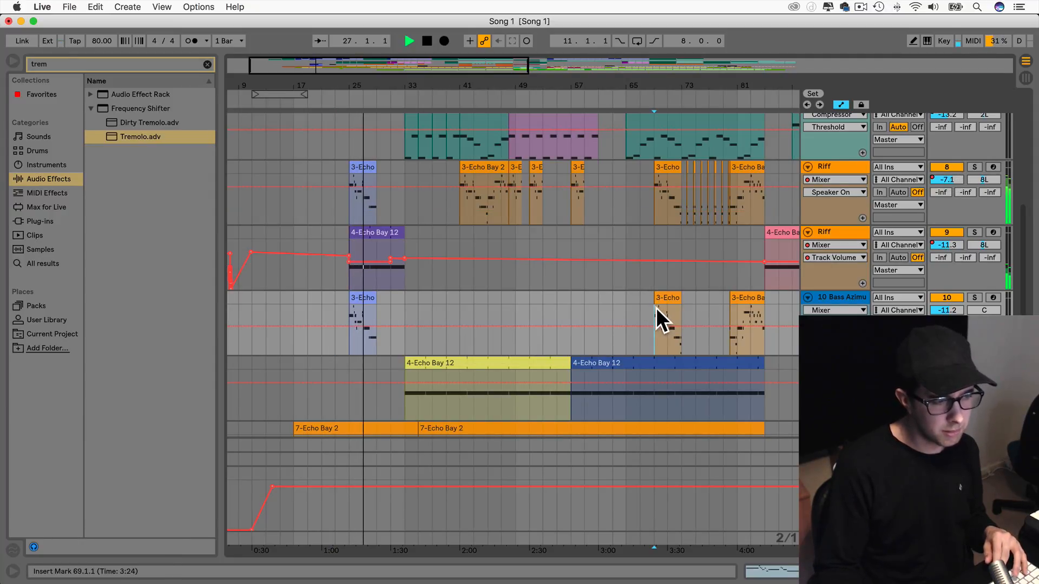
click(975, 297)
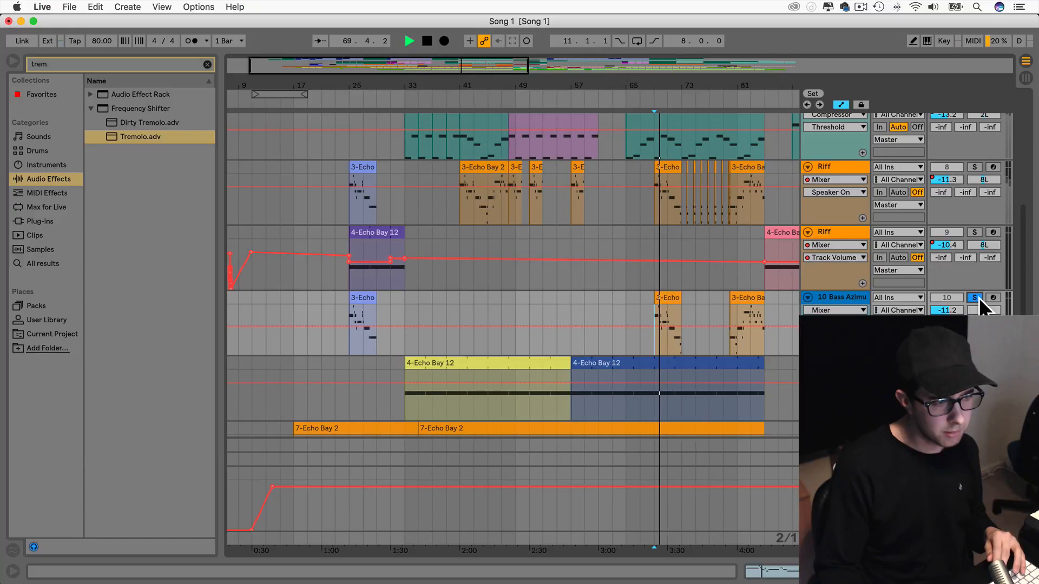
click(349, 320)
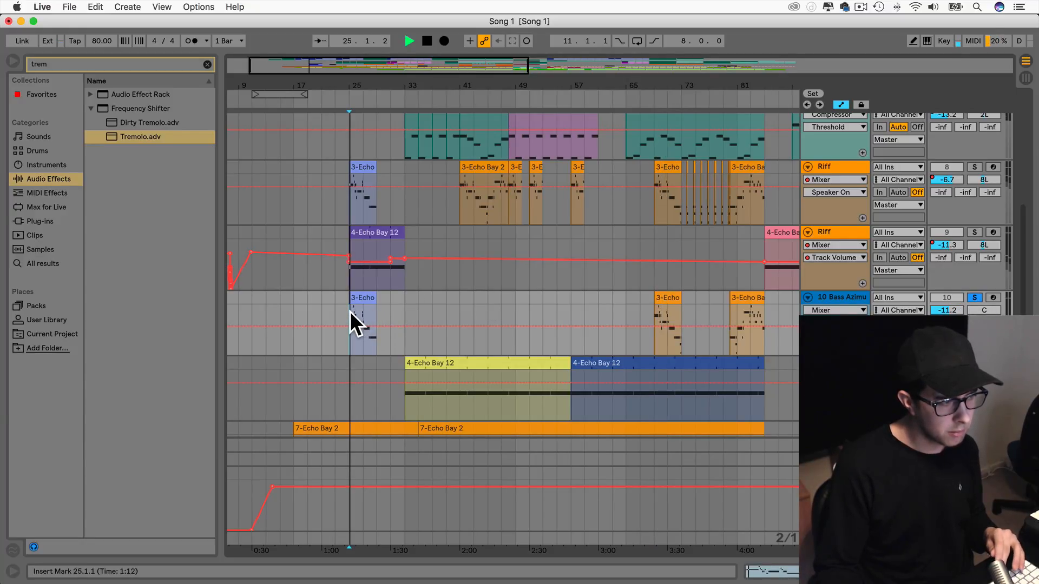
key(space)
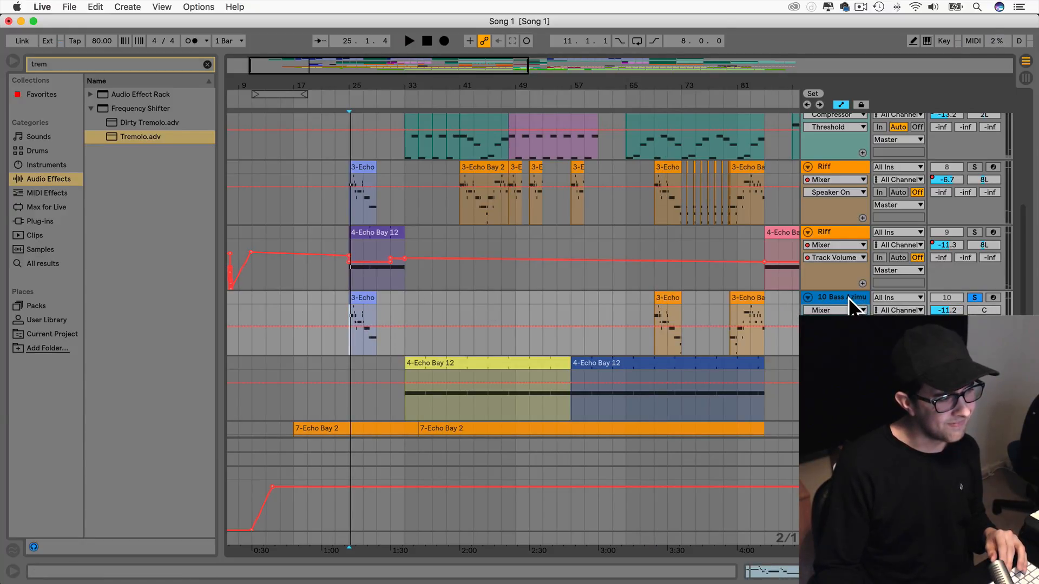
Duplicate the Bass Azimuth track and load the Xfer Records Serum plug-in onto the copy, moving its window clear of the tracks.
click(849, 299)
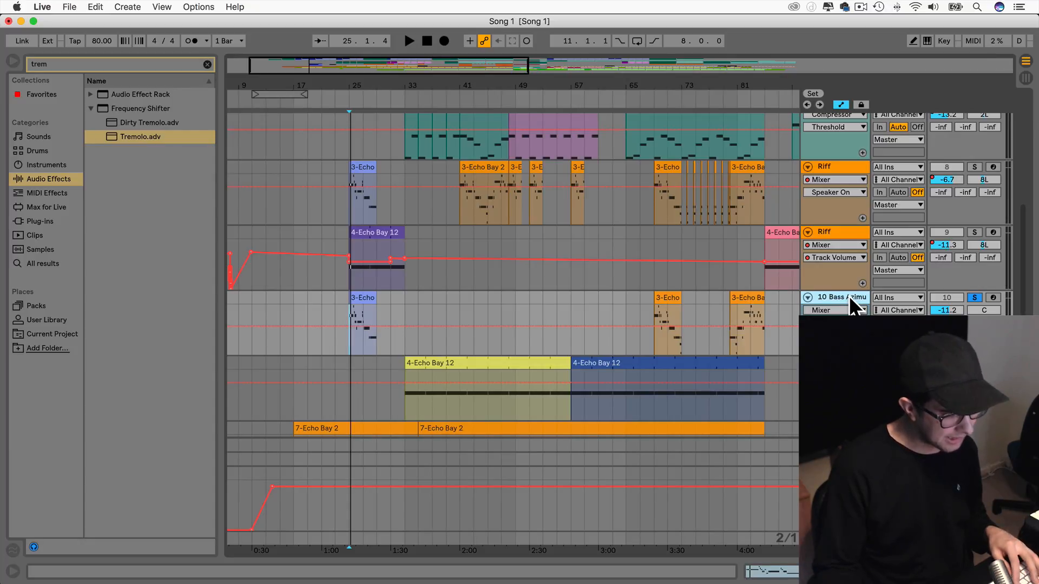
key(super+d)
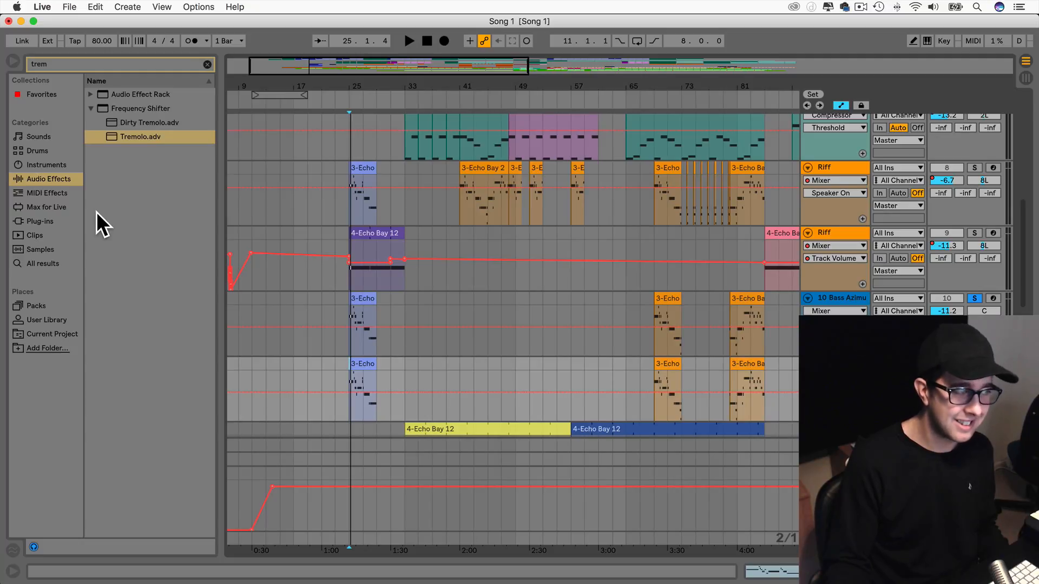
click(40, 221)
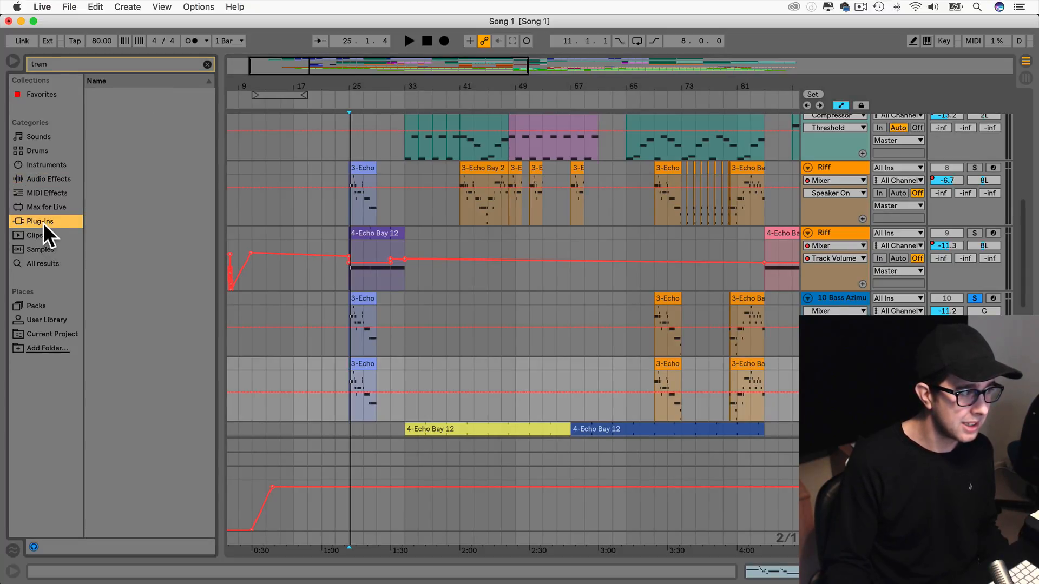
key(Escape)
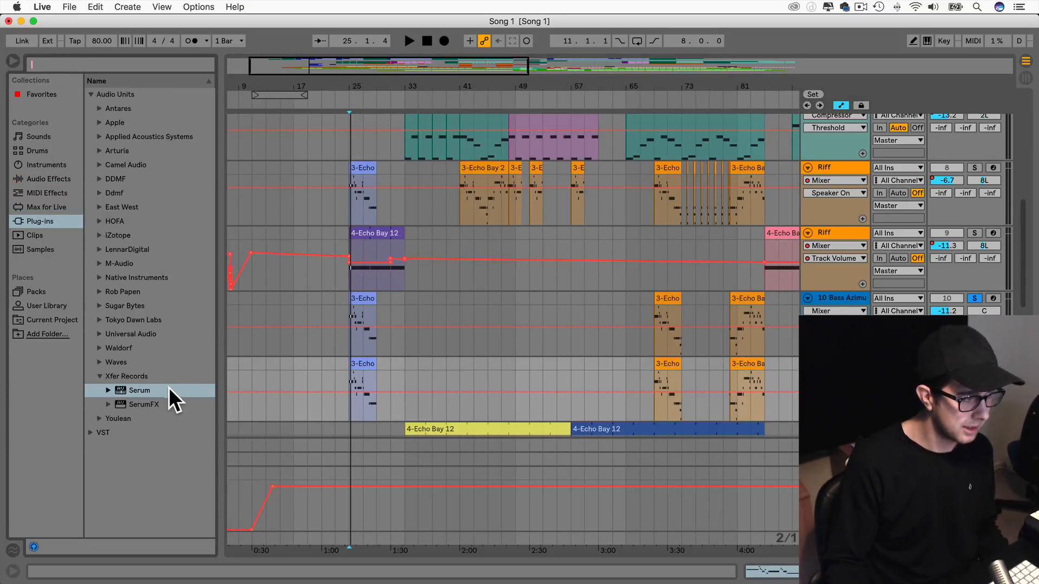
drag(149, 389, 711, 374)
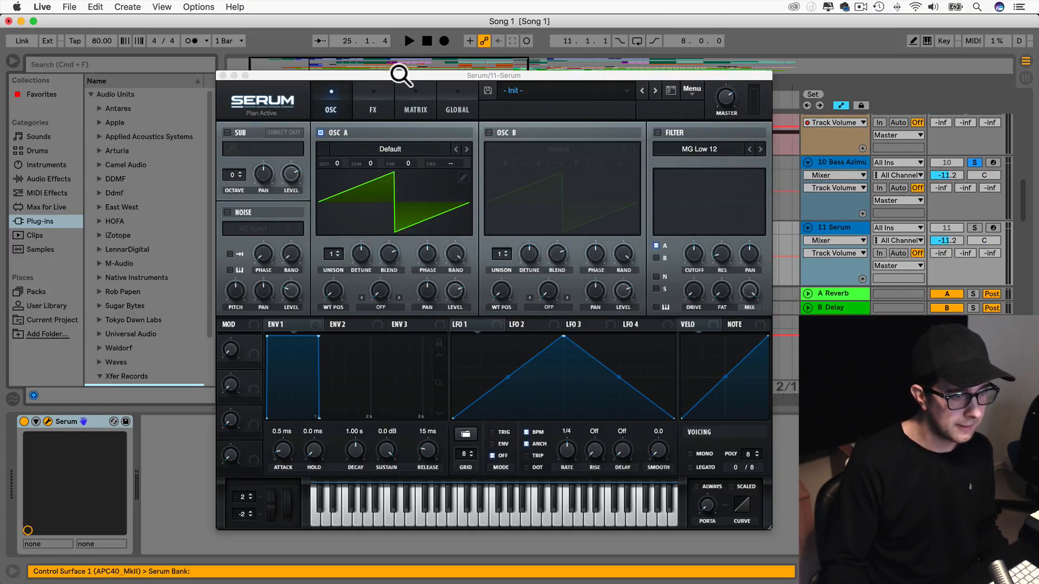
drag(399, 76, 618, 429)
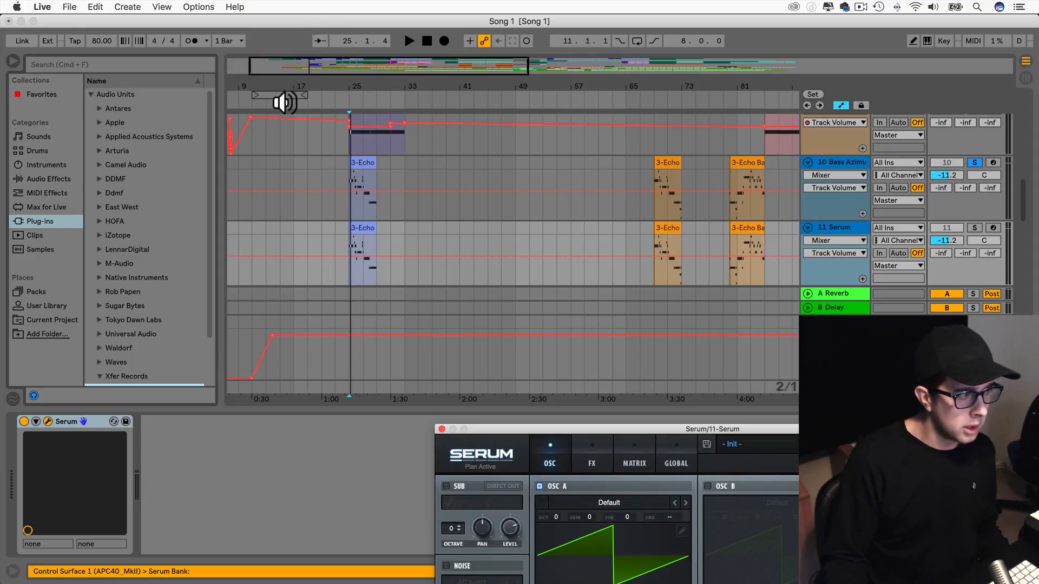
Place a four-bar loop range at bar 25, and isolate the Serum track by soloing it and muting Bass Azimuth.
drag(282, 97, 376, 95)
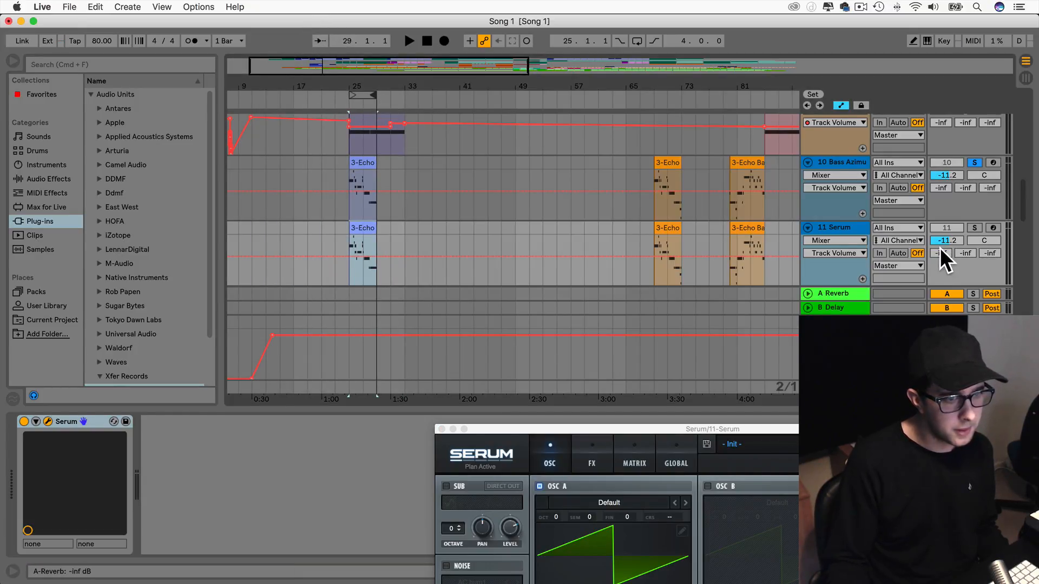
click(975, 228)
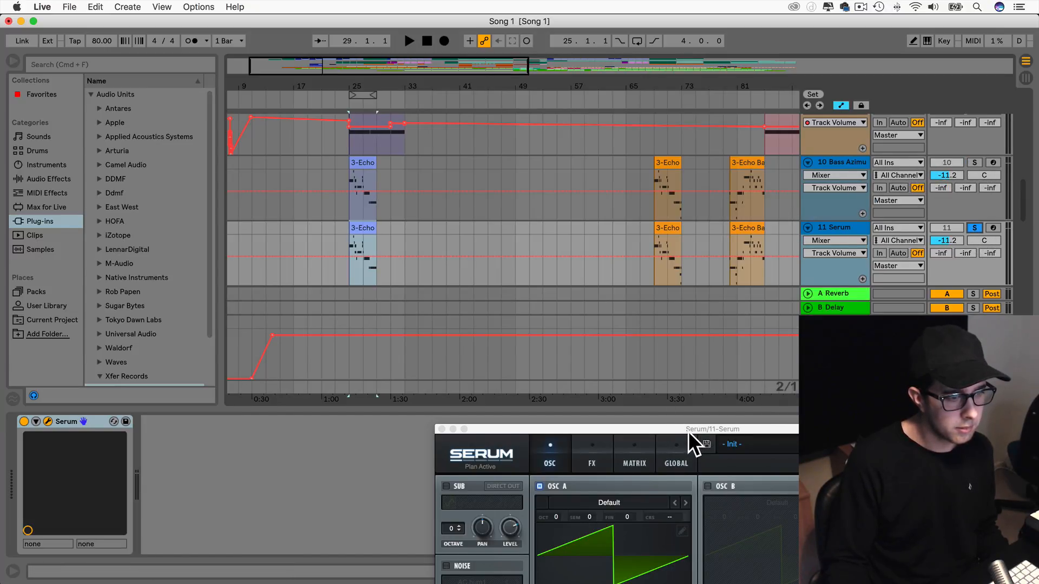
click(974, 228)
click(954, 162)
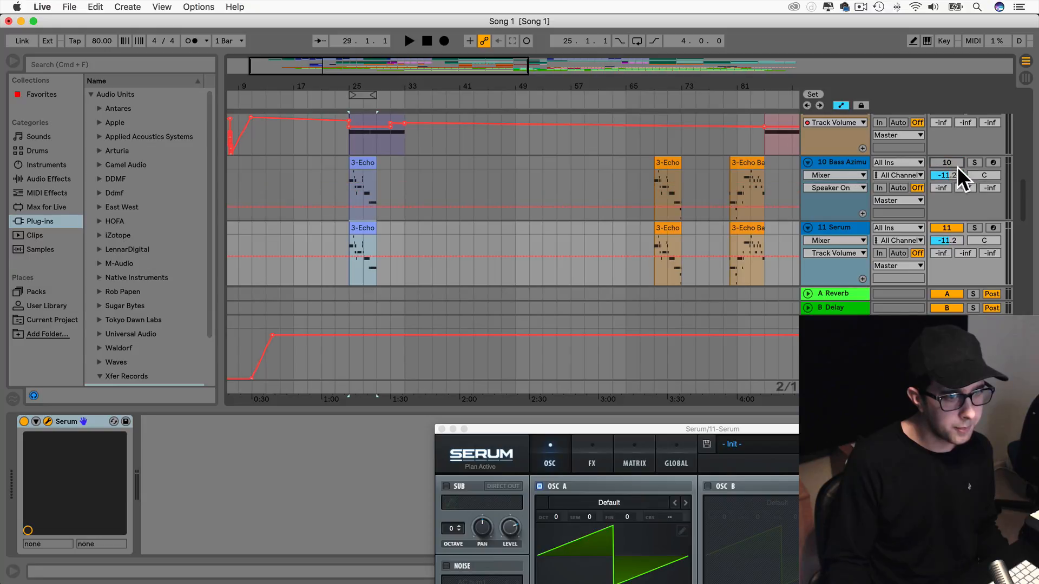
click(974, 228)
Load Serum's Bass28 preset from Trance & Progressive Bass and play it from bar 25.
drag(701, 427, 526, 64)
click(638, 81)
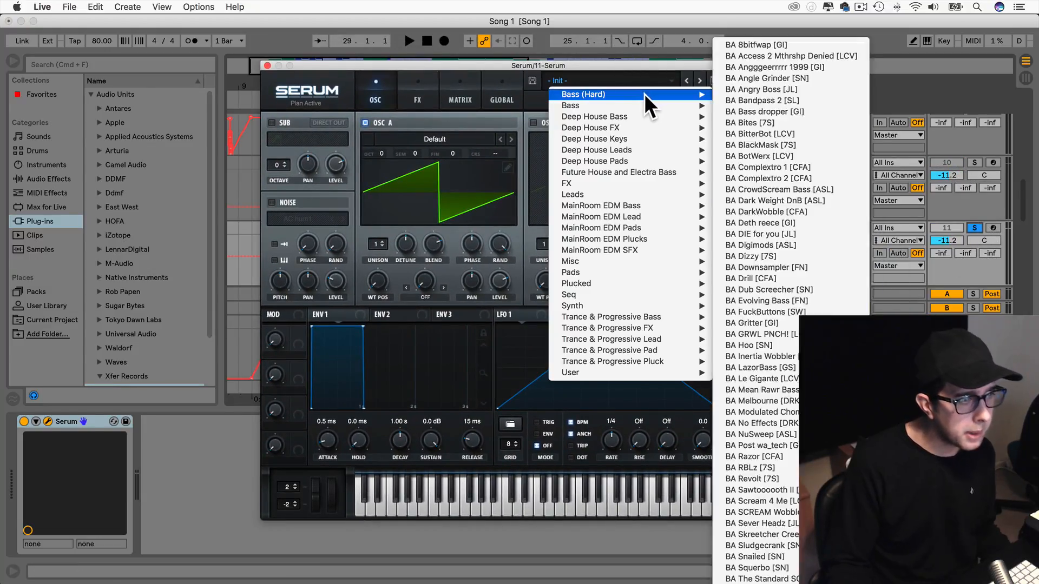
mouse_move(637, 105)
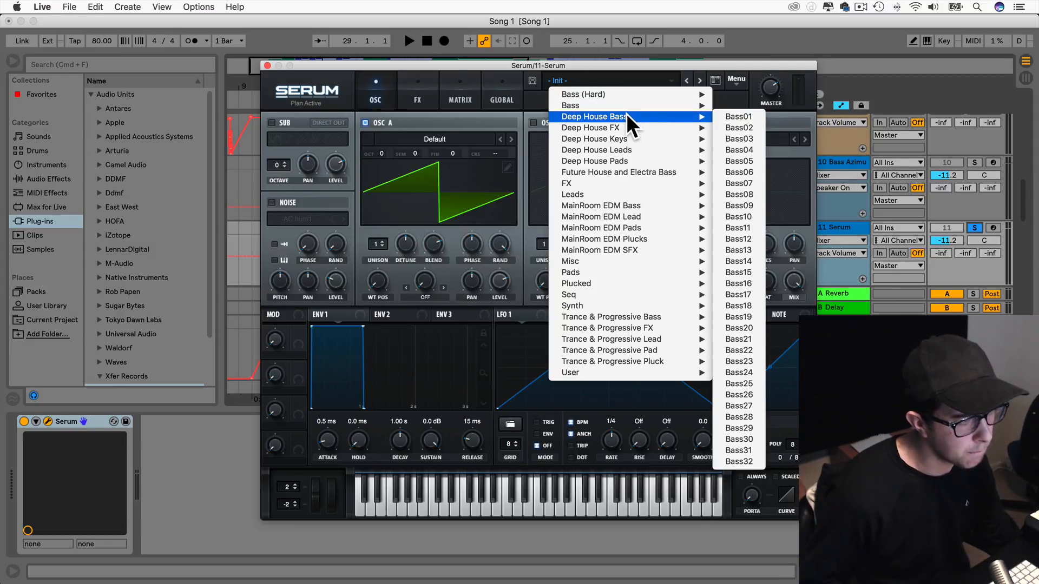
mouse_move(669, 315)
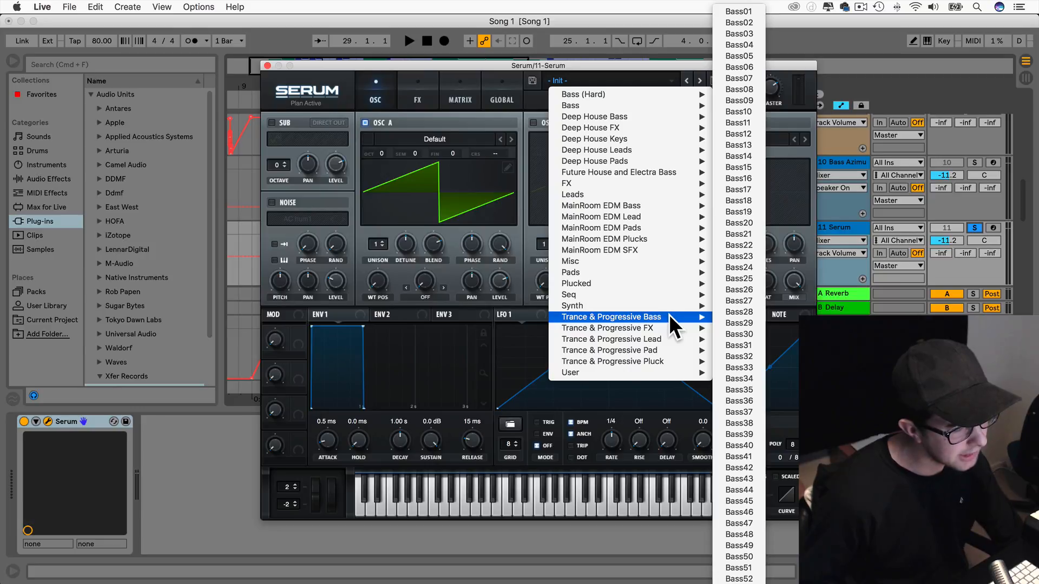
click(726, 309)
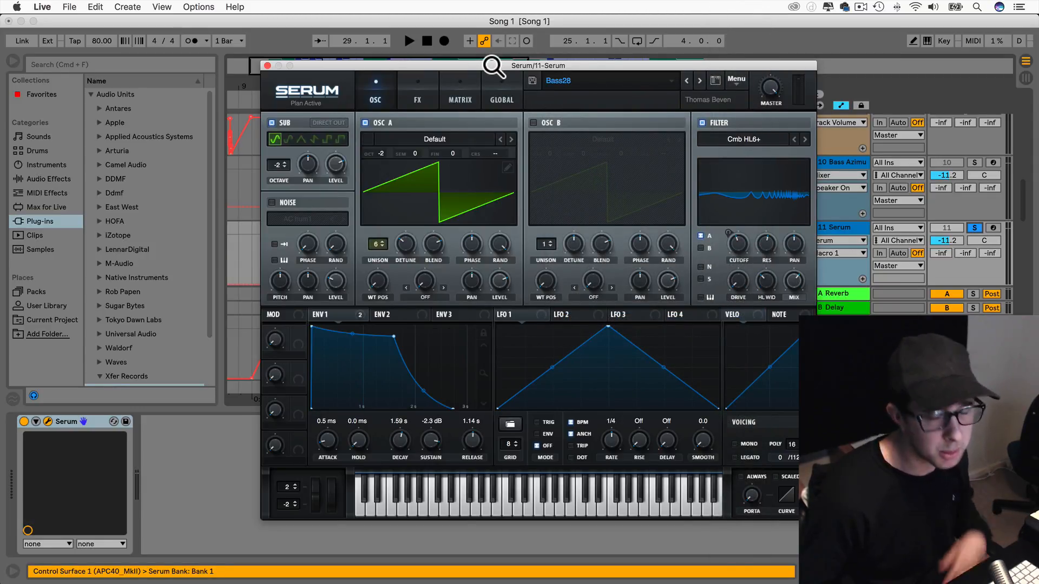
drag(494, 65, 752, 222)
click(346, 254)
key(space)
drag(642, 219, 362, 51)
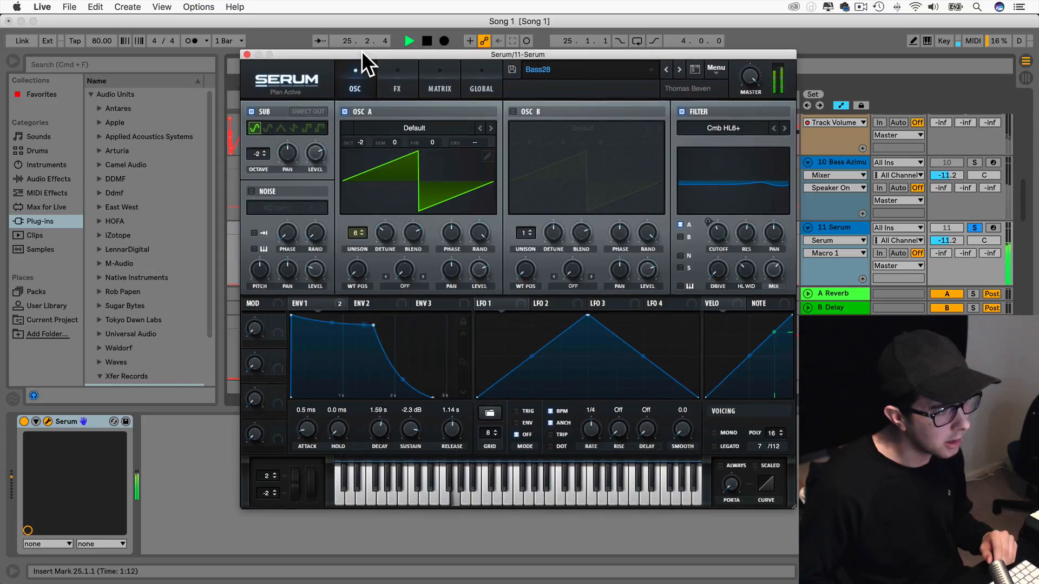
Audition Serum's Trance & Progressive Pluck presets and settle on Pluck02.
click(597, 70)
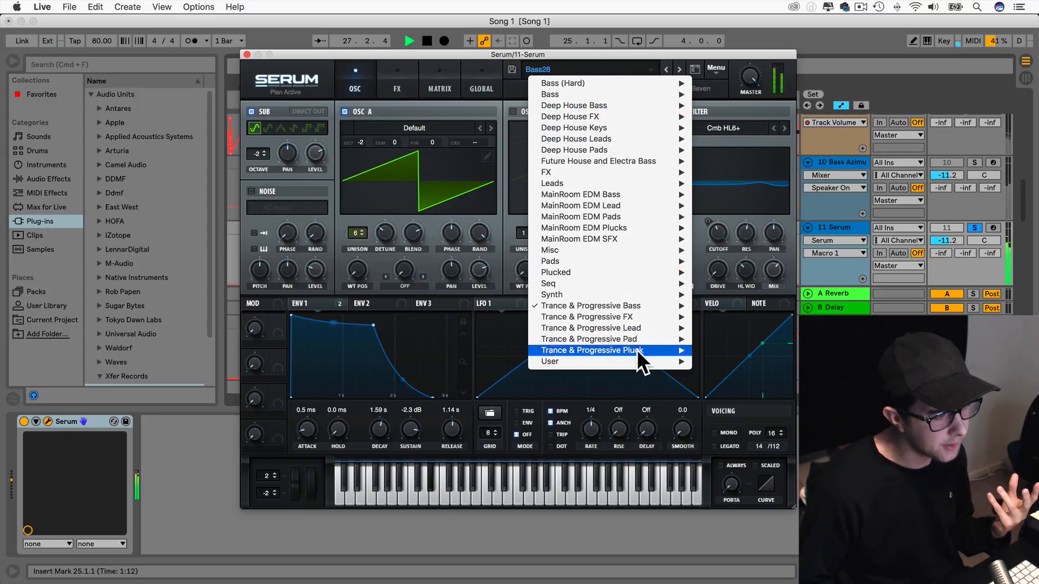
mouse_move(643, 350)
click(739, 287)
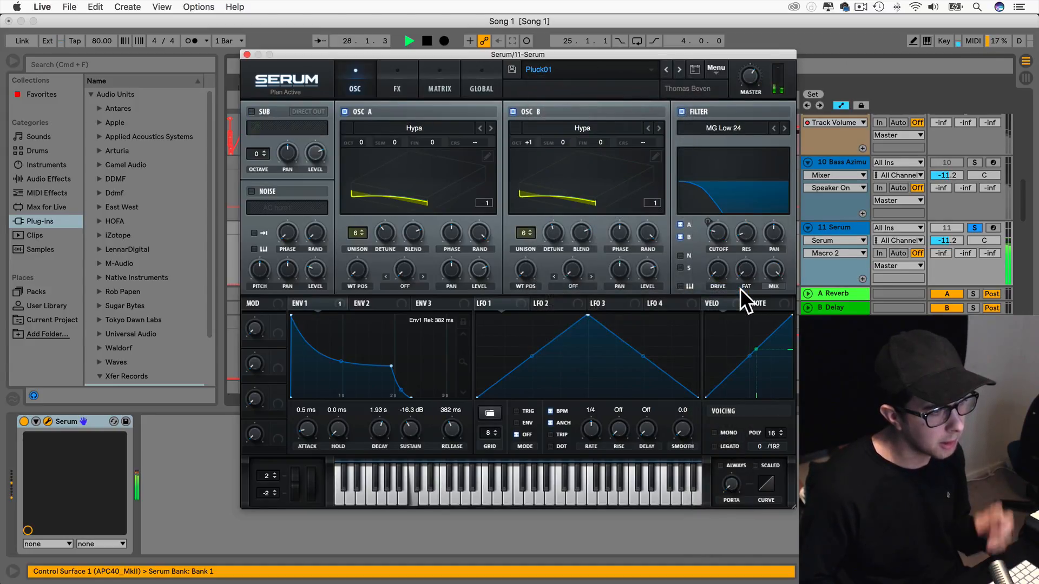
click(679, 70)
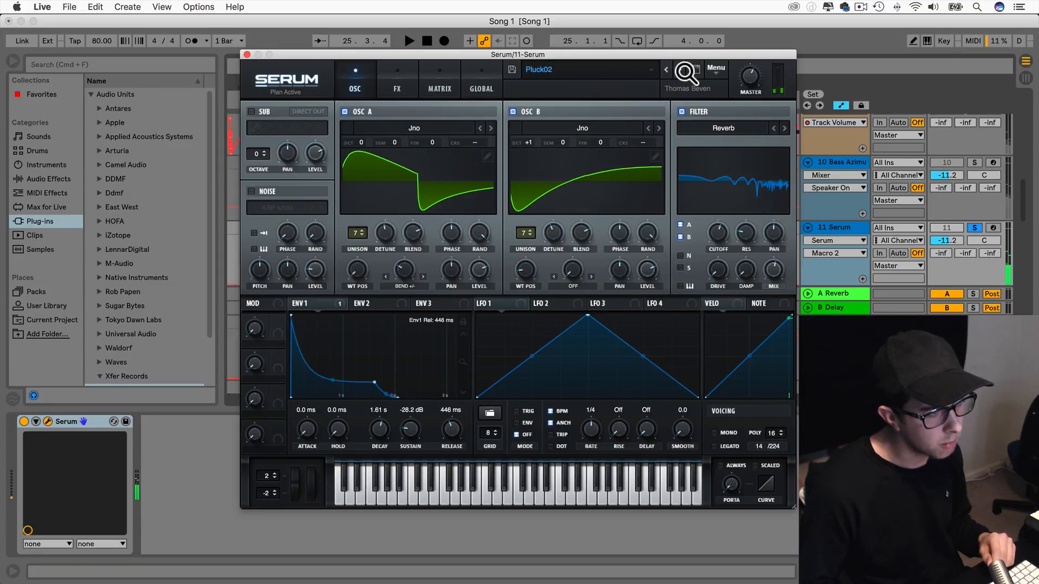
click(678, 69)
key(space)
click(667, 69)
Play the riff with Pluck02 and adjust Serum's filter drive and cutoff.
key(space)
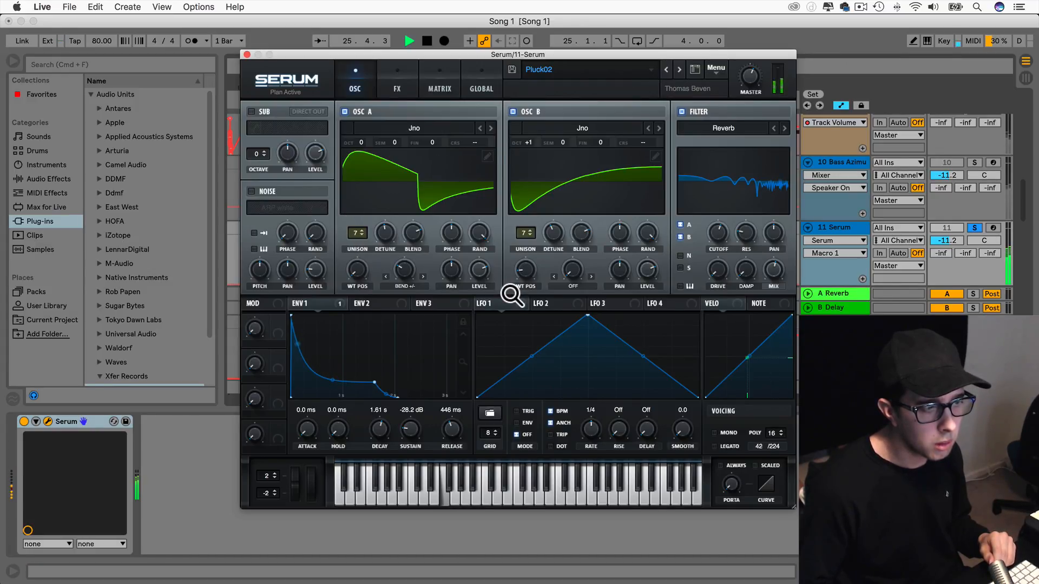
click(717, 270)
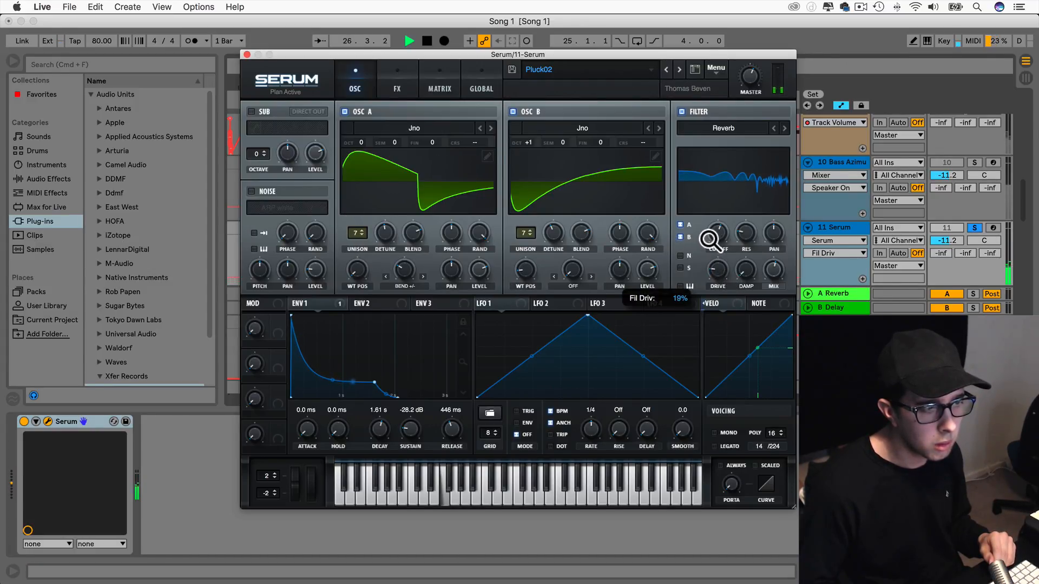
drag(723, 234, 713, 207)
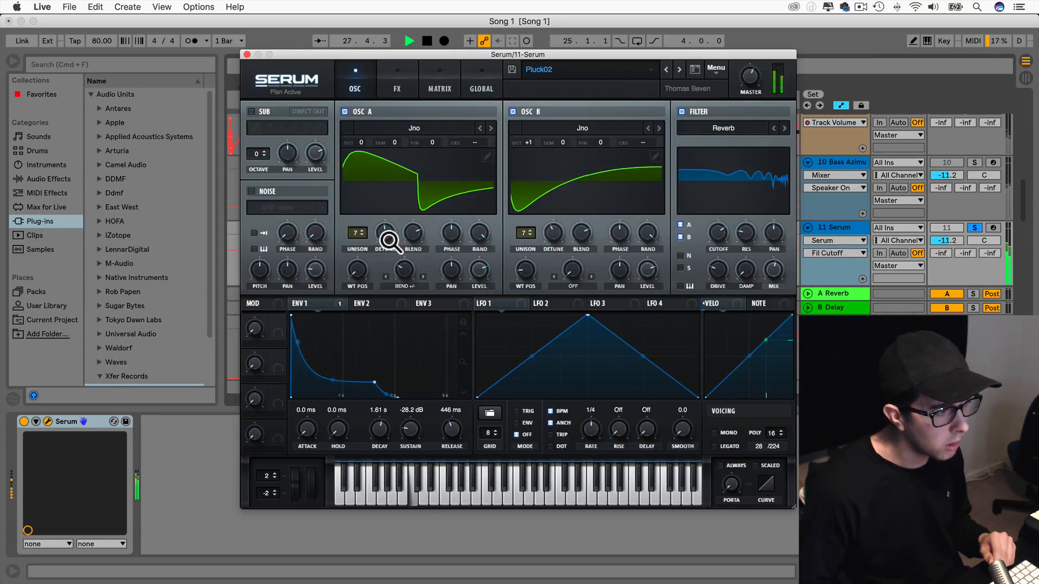
Turn on looping for the range at bar 25 and change oscillator A's wavetable to Analog_BD_Sin.
click(490, 128)
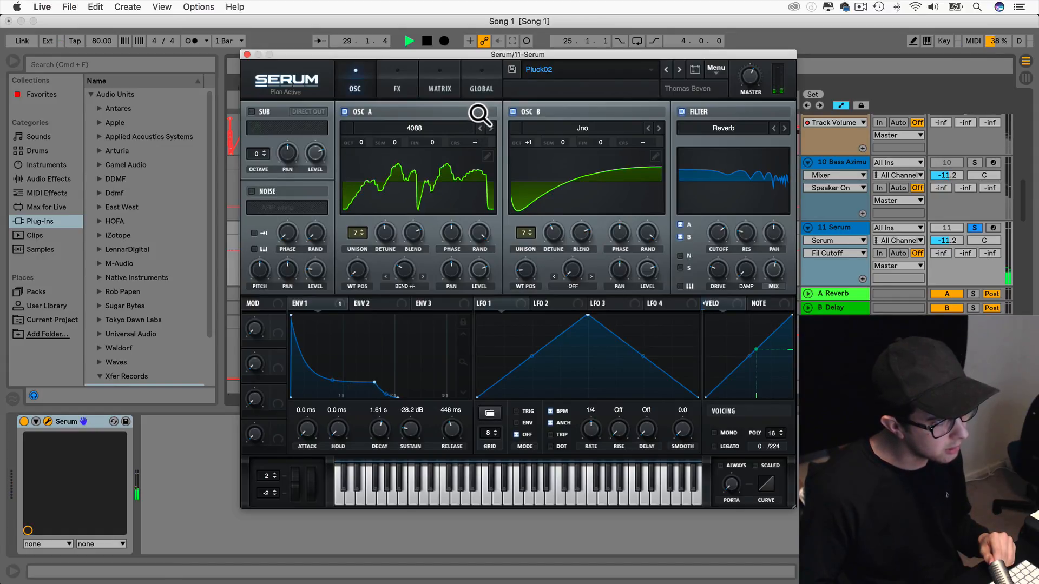
drag(445, 56, 565, 397)
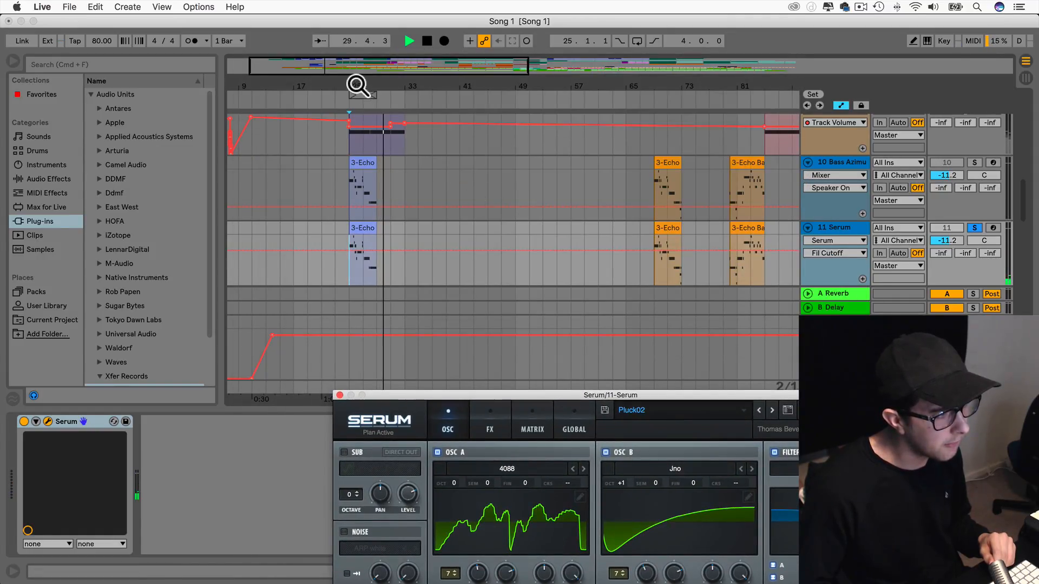
click(637, 41)
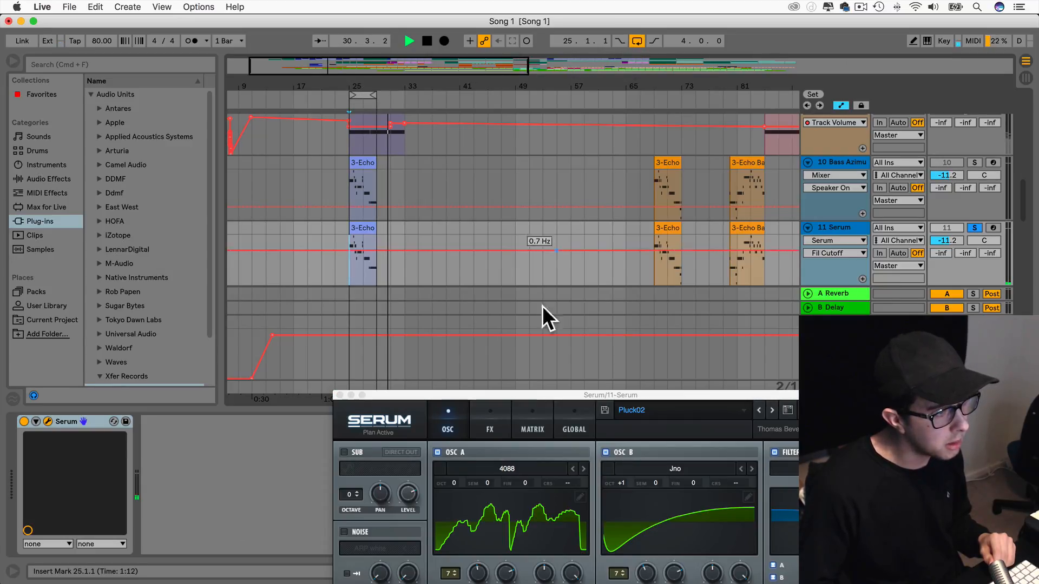
drag(530, 394, 485, 105)
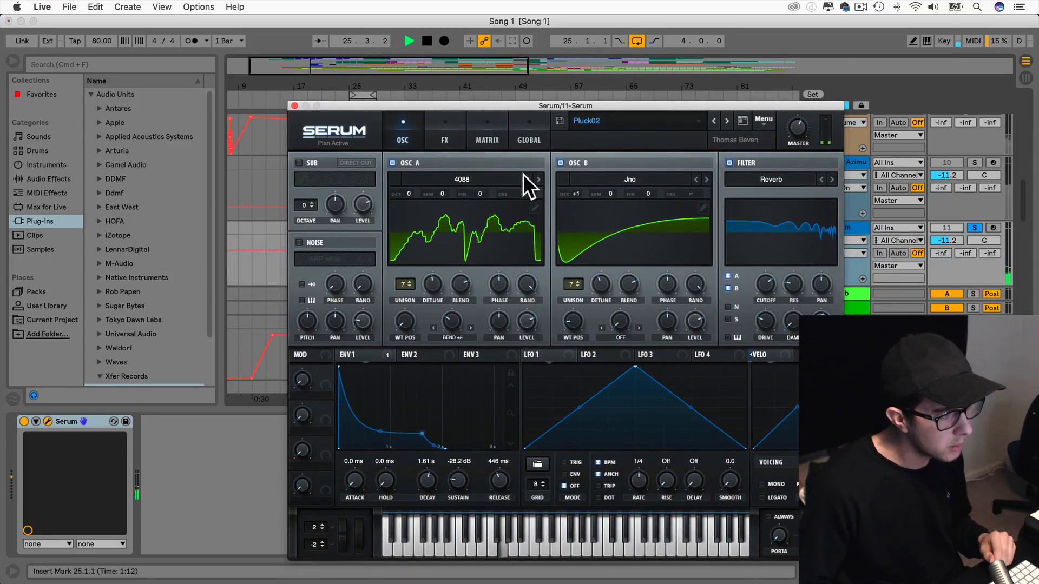
click(538, 180)
click(538, 179)
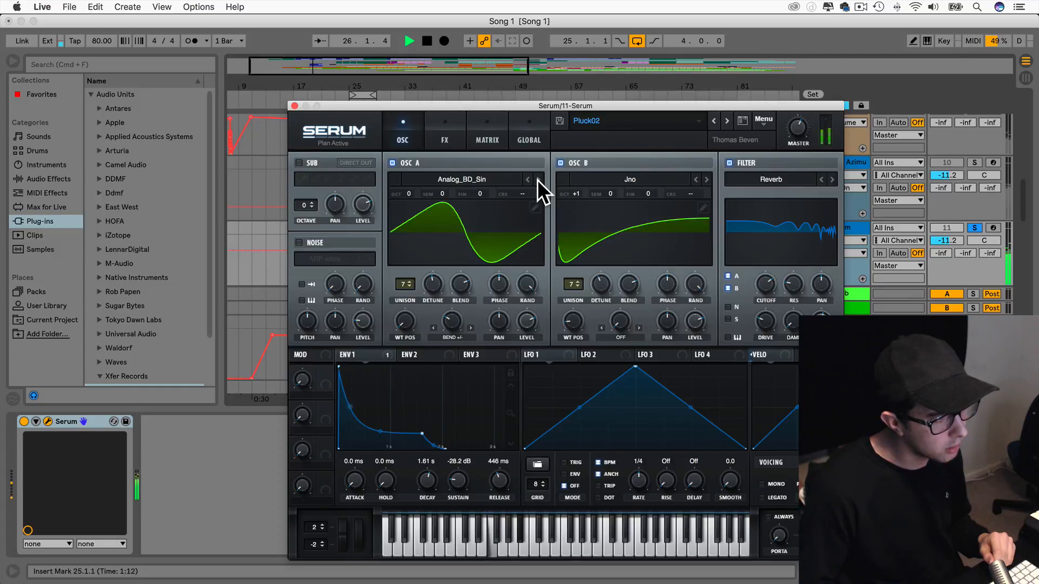
Enable the sine sub oscillator at octave 0 and turn off oscillators A and B.
click(298, 163)
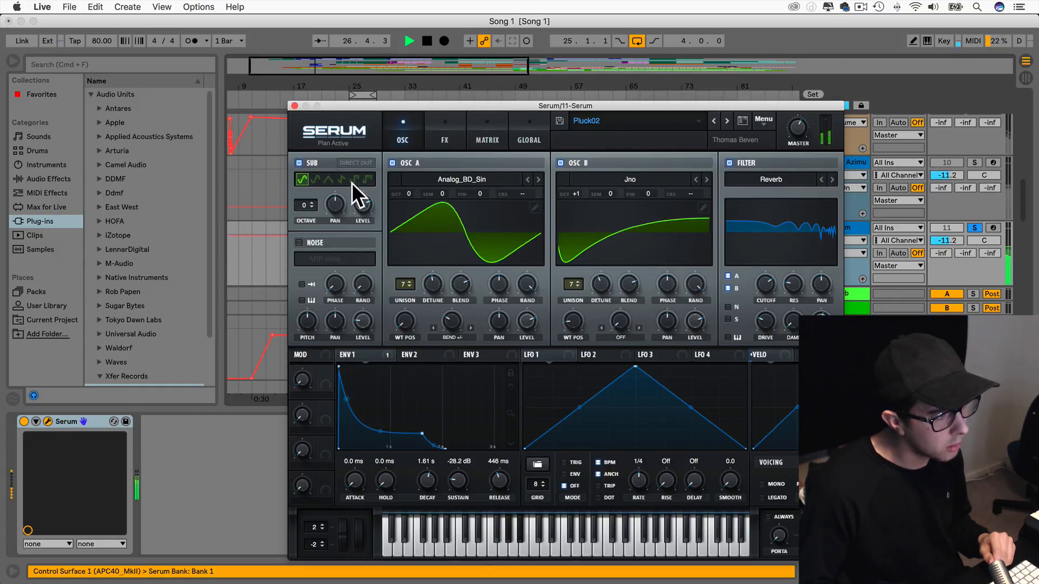
click(392, 162)
click(560, 163)
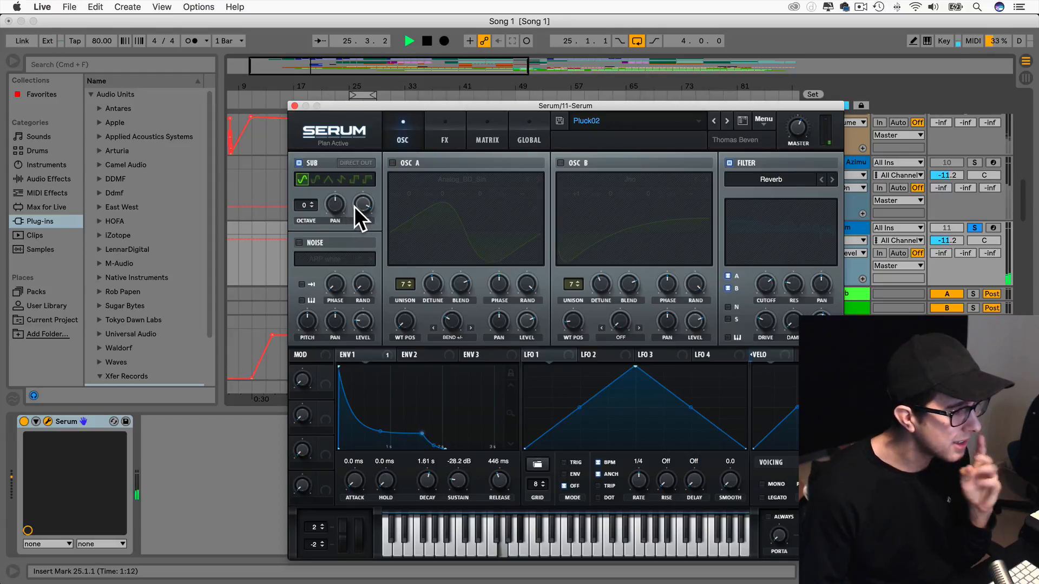
drag(309, 206, 310, 204)
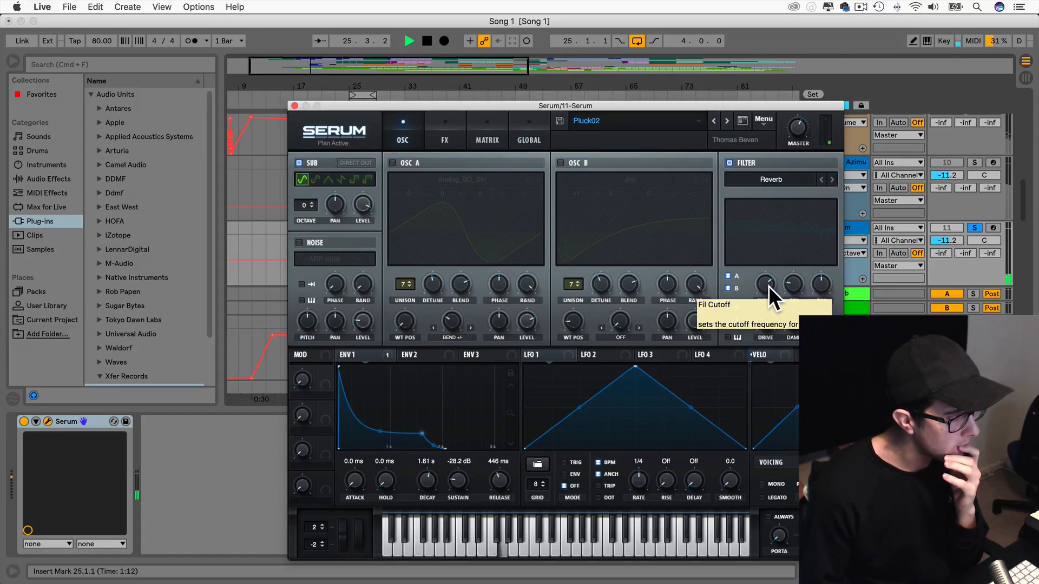
Route the sub oscillator through the Reverb filter and adjust the filter's cutoff, resonance and drive.
drag(763, 284, 745, 271)
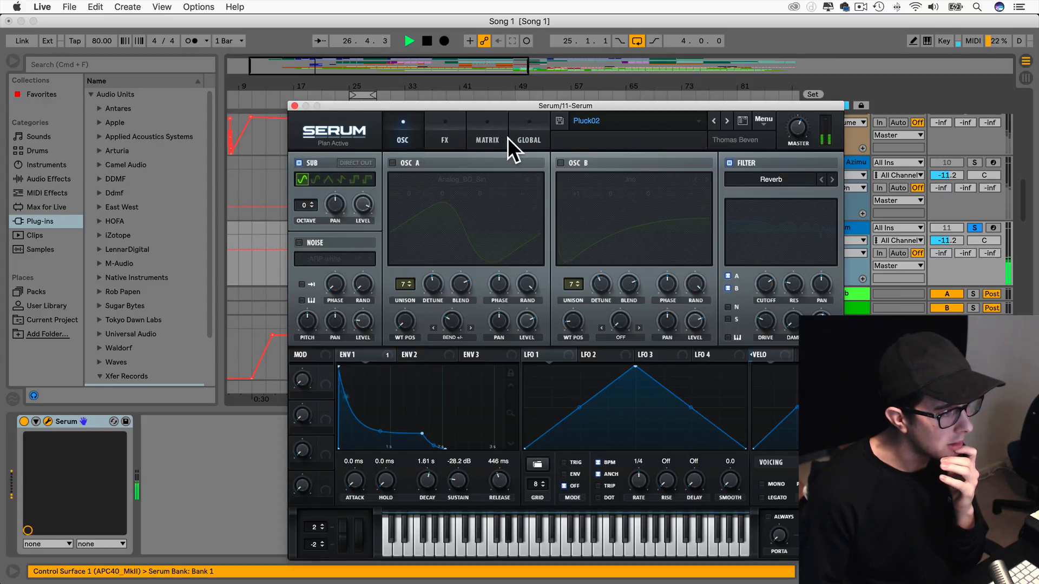
drag(749, 105, 672, 54)
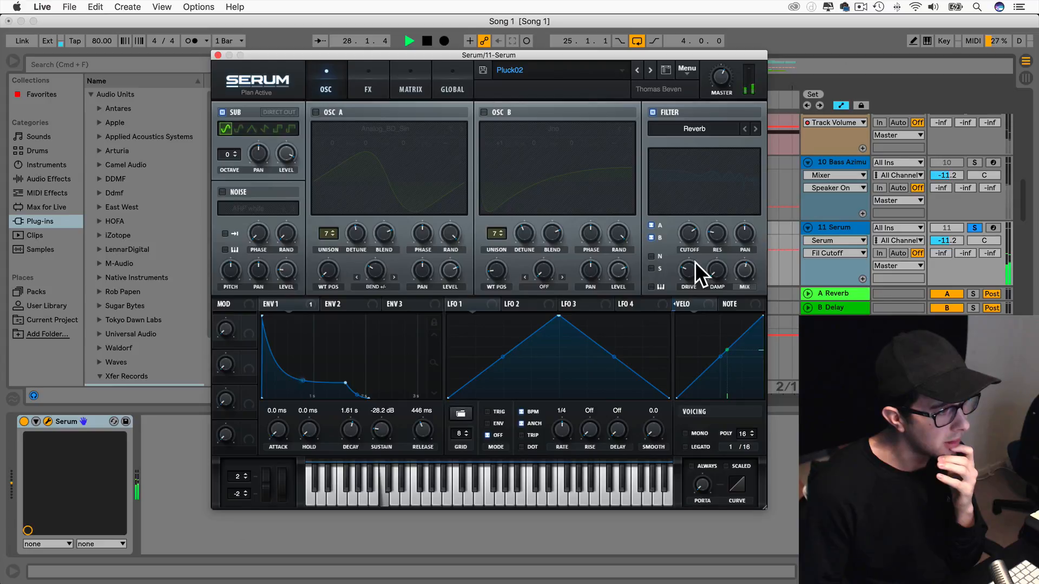
click(650, 269)
drag(690, 231, 683, 210)
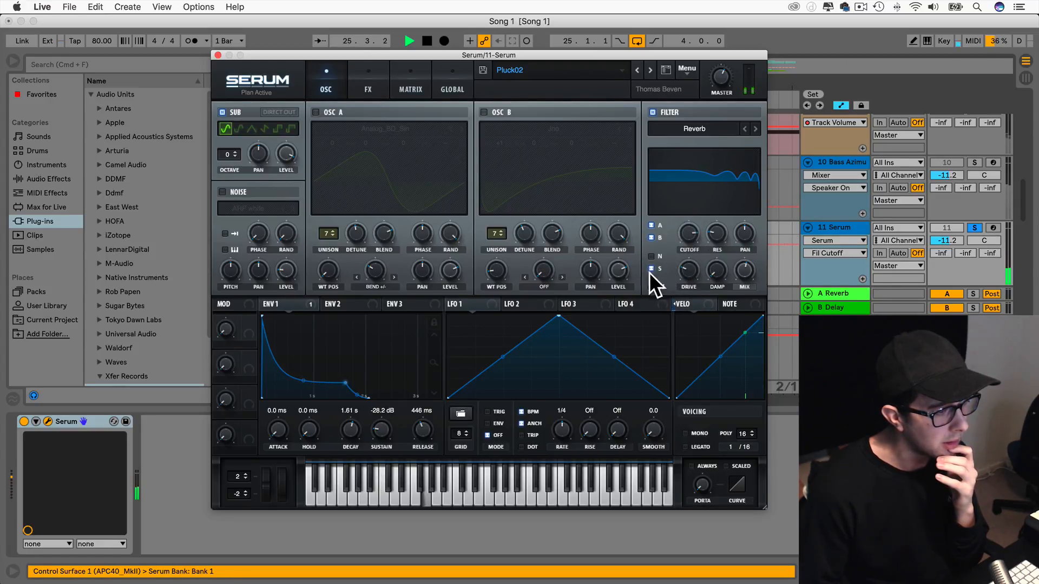
drag(689, 269, 713, 206)
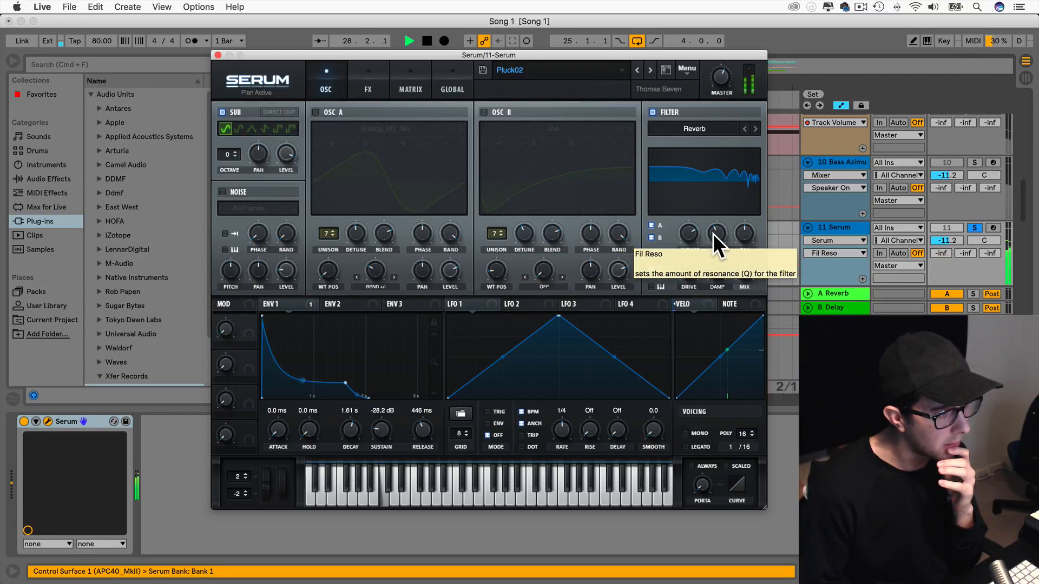
click(688, 269)
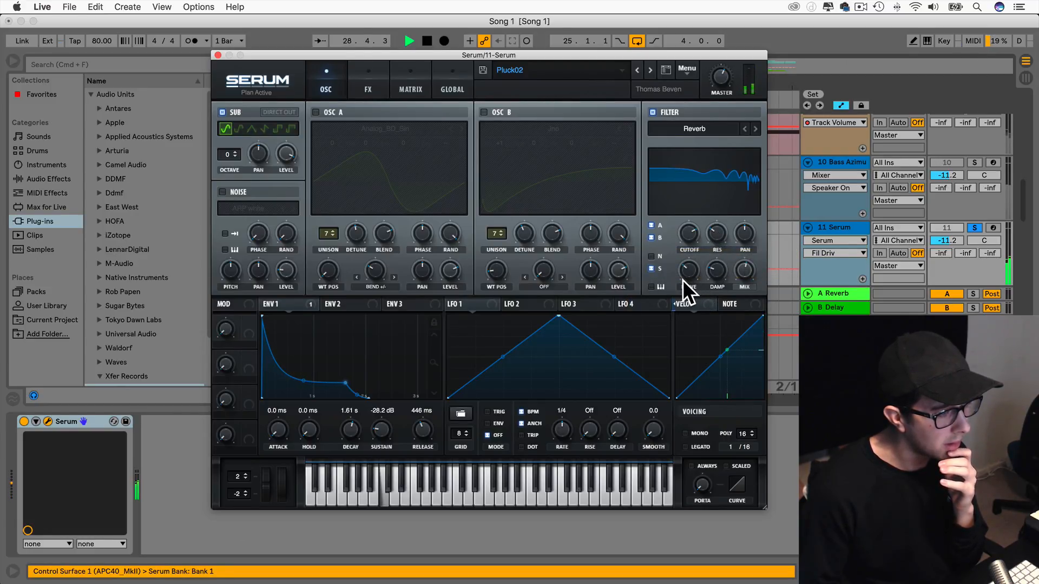
click(689, 235)
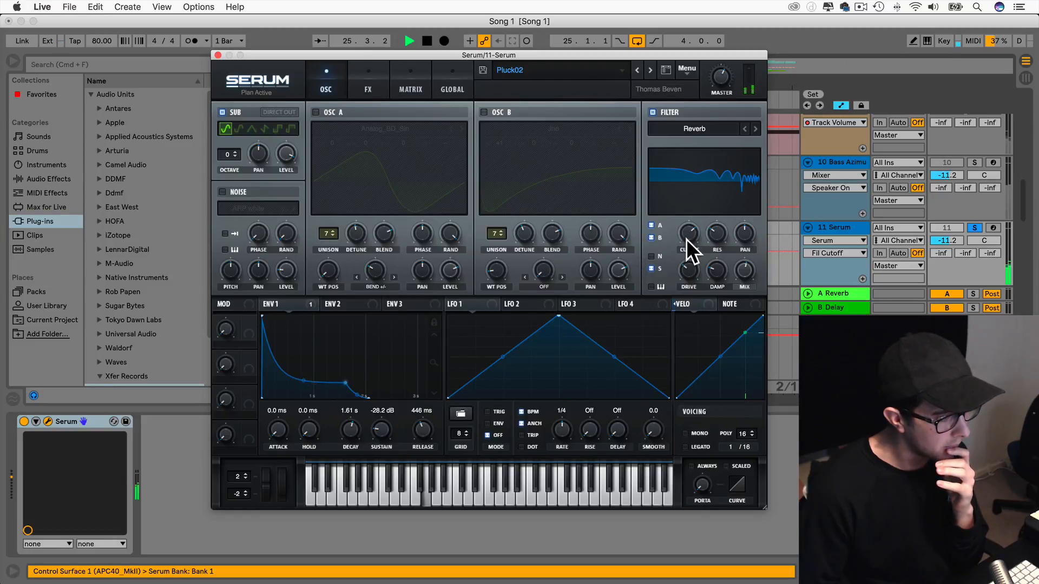
Close the Serum window, unsolo the Serum track and raise its track volume to 0.6 dB.
click(217, 55)
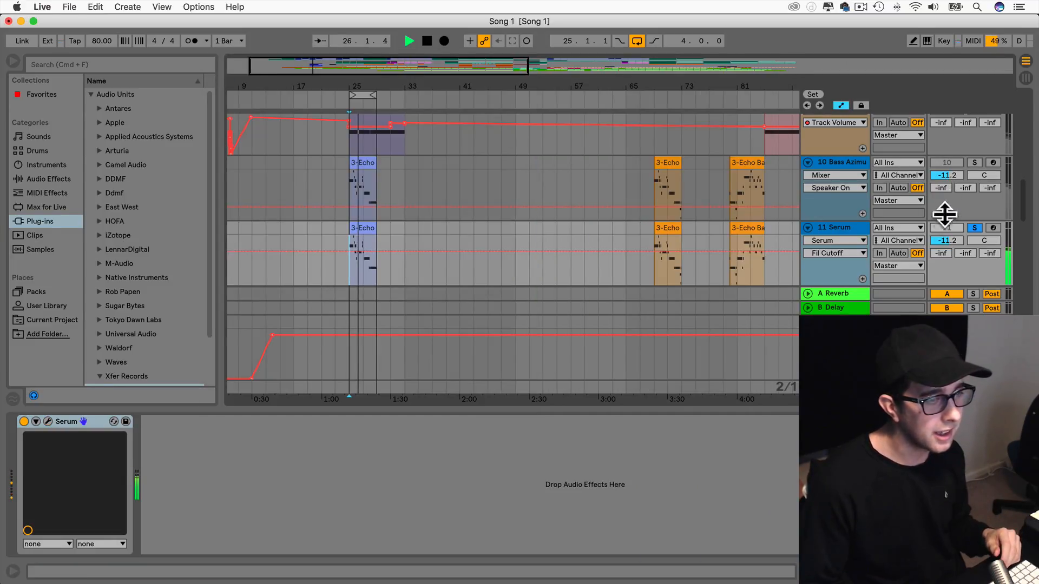
click(975, 229)
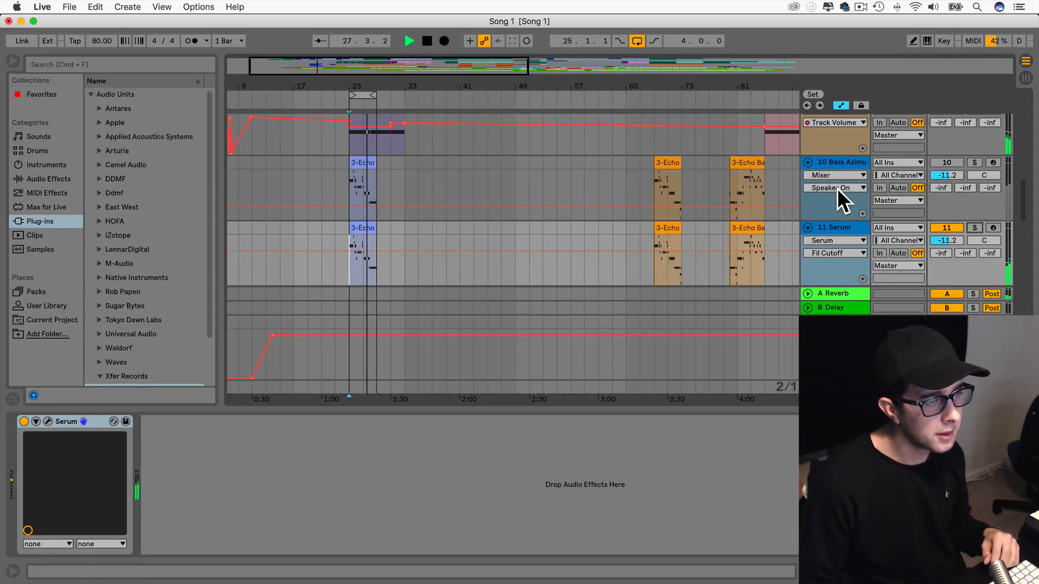
drag(946, 242, 945, 214)
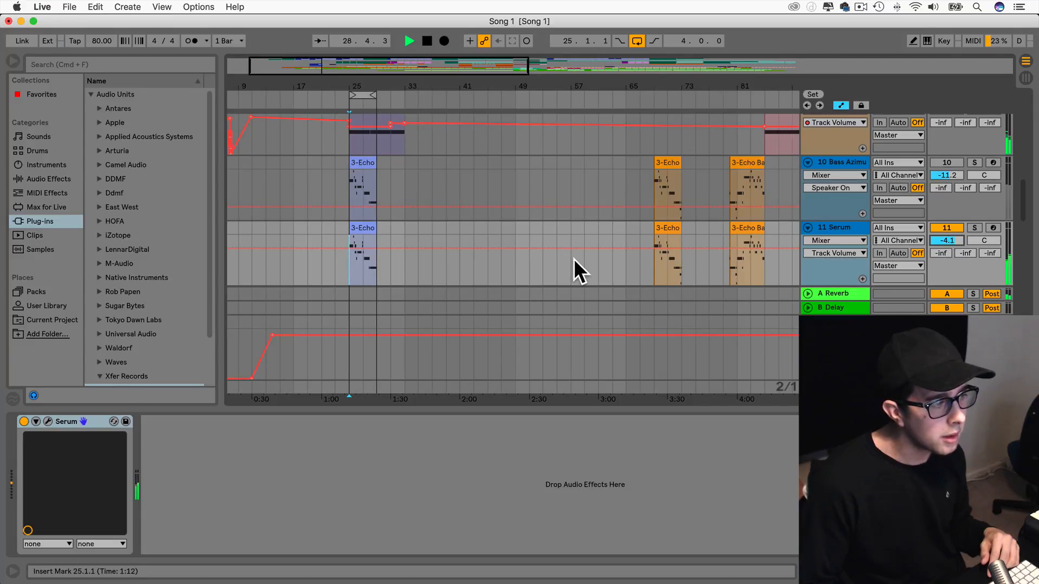
drag(946, 242, 946, 236)
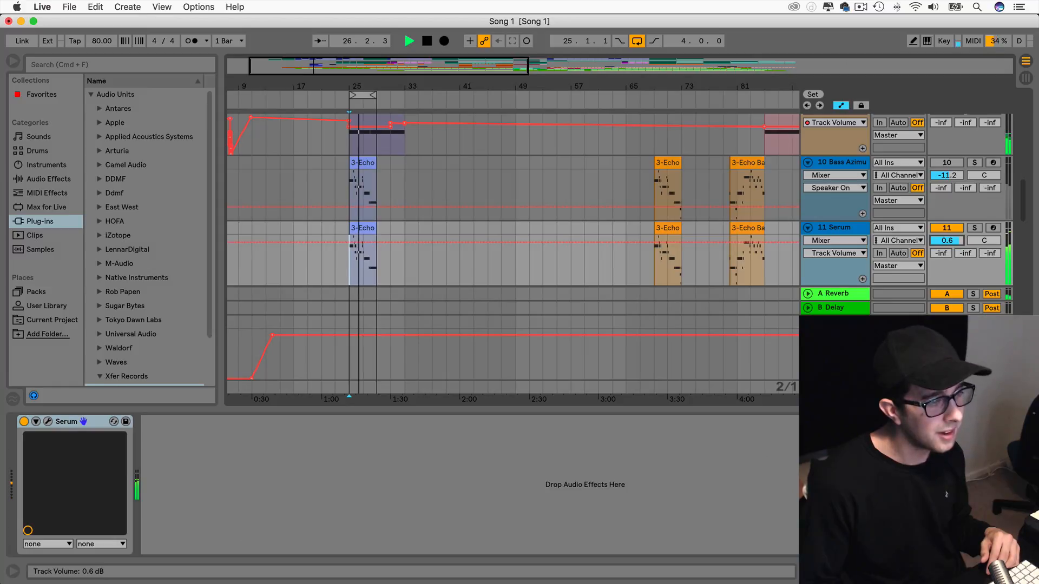
Reopen the Serum plug-in window and adjust its master volume.
click(48, 421)
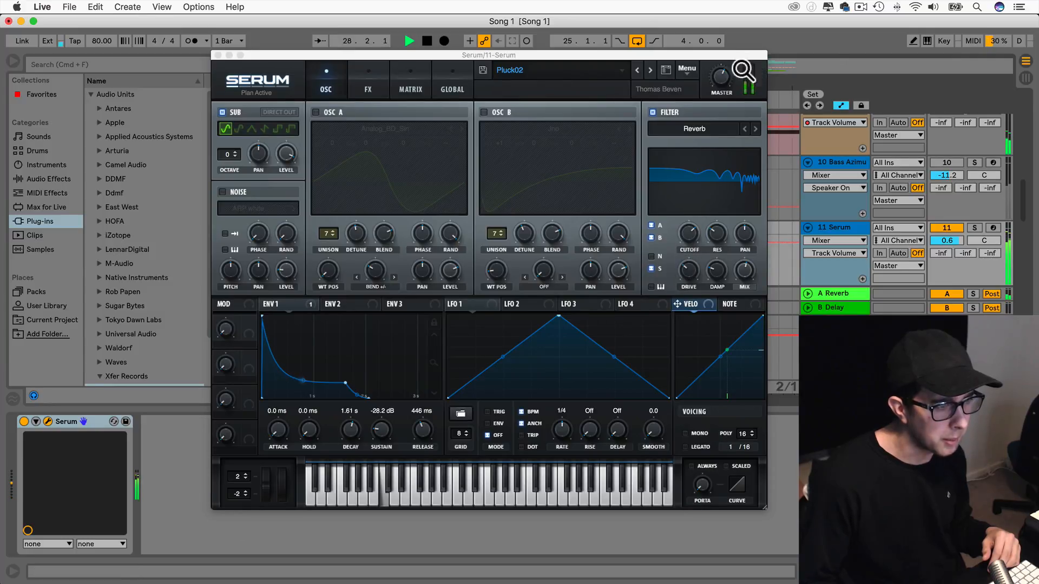
click(721, 67)
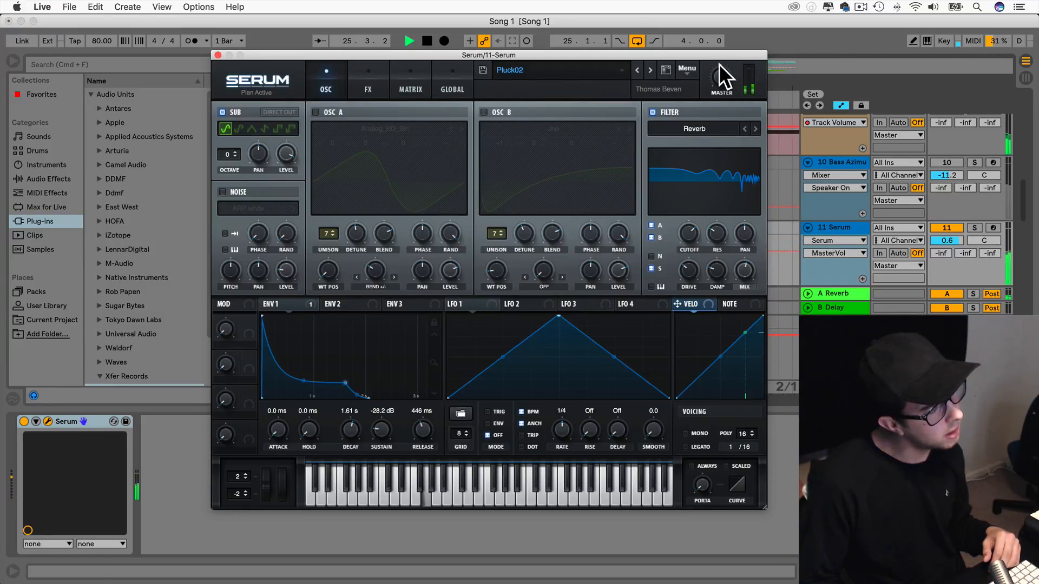
drag(715, 70, 715, 80)
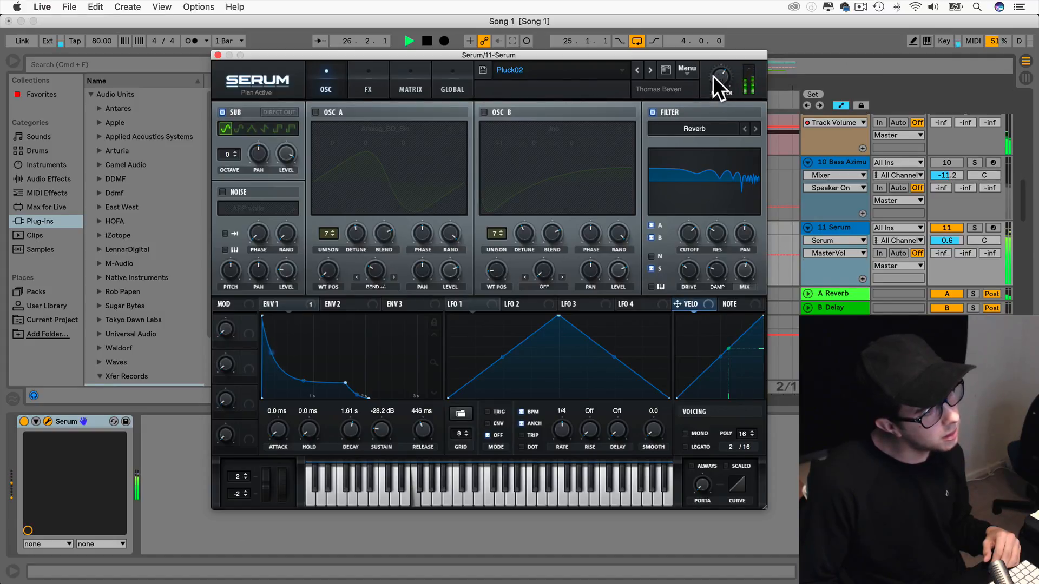
Raise the mix of Serum's reverb effect to about 49%, close the plug-in window and stop playback.
click(371, 88)
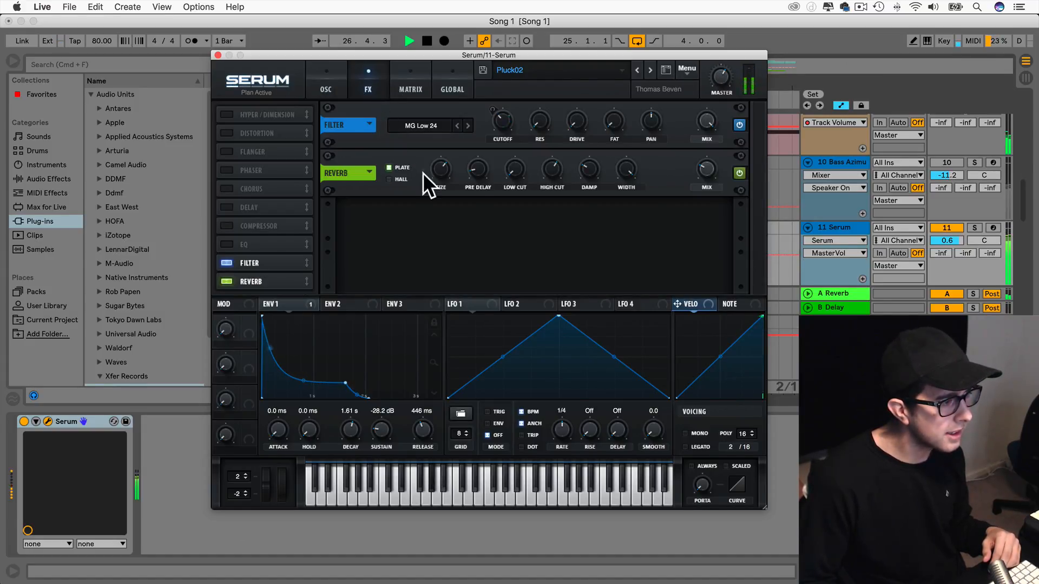
drag(701, 169, 701, 154)
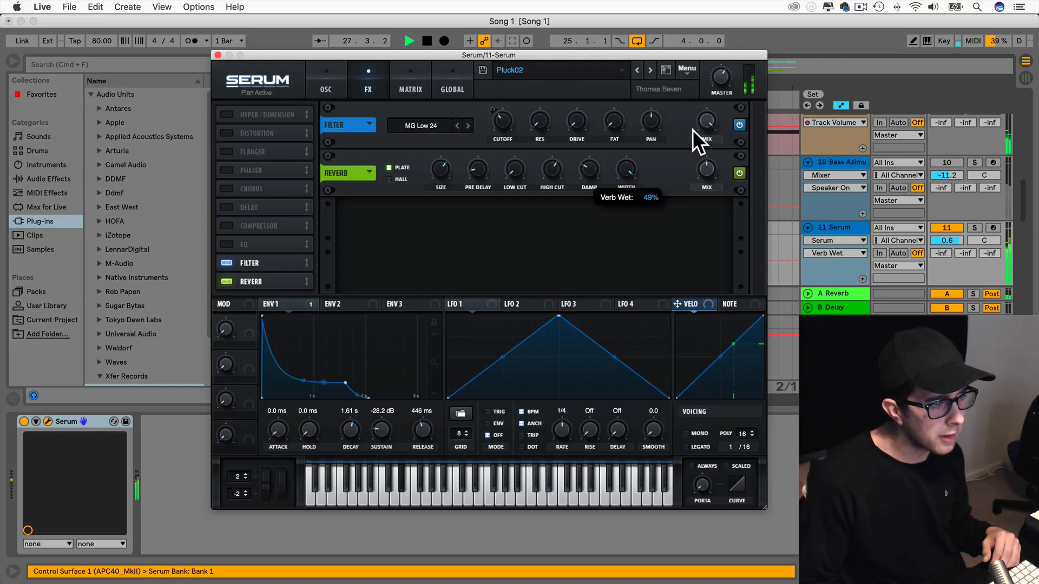
drag(682, 110, 681, 102)
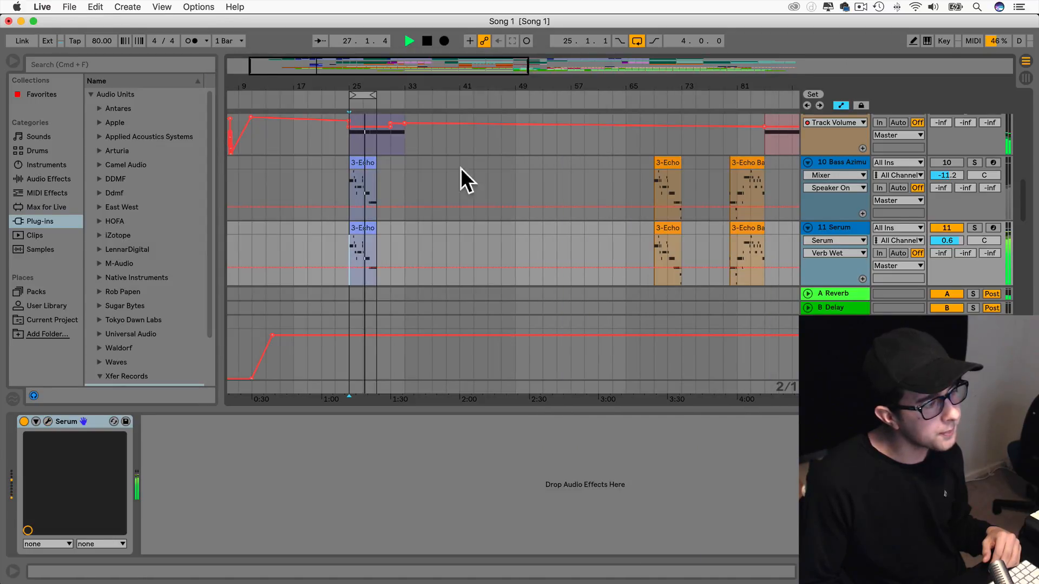
click(218, 55)
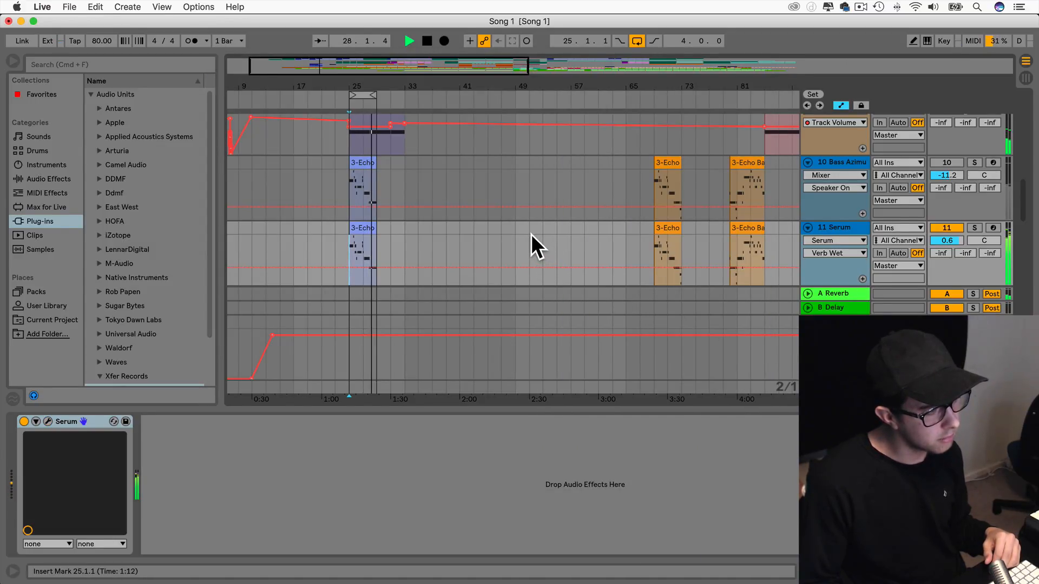
key(space)
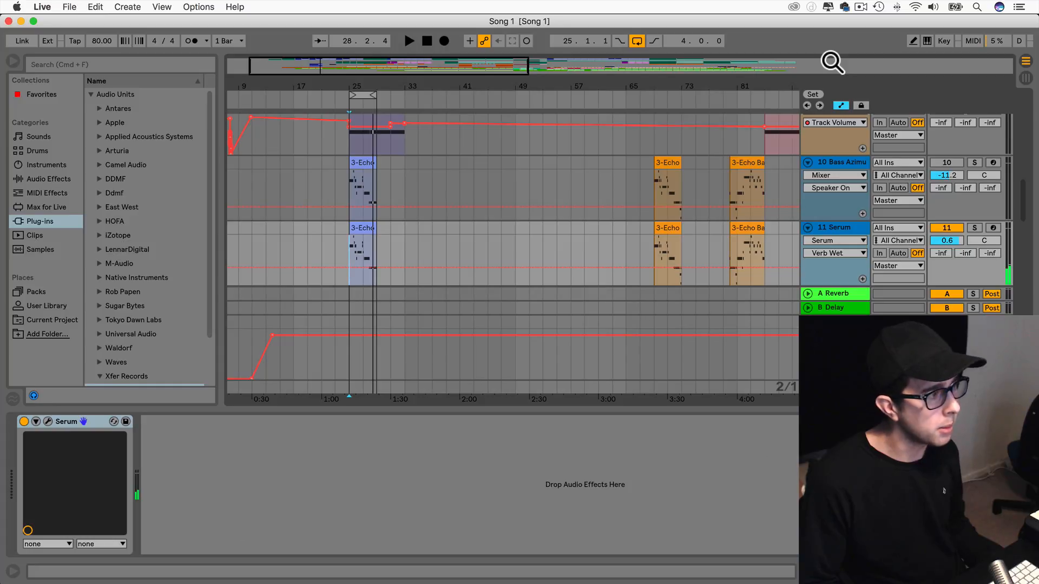
click(860, 7)
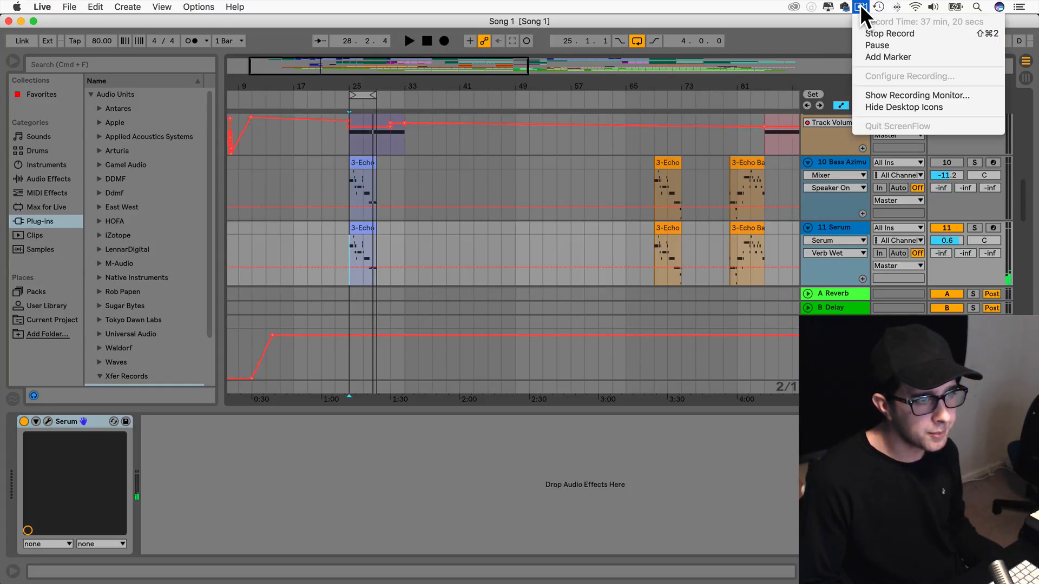
click(868, 35)
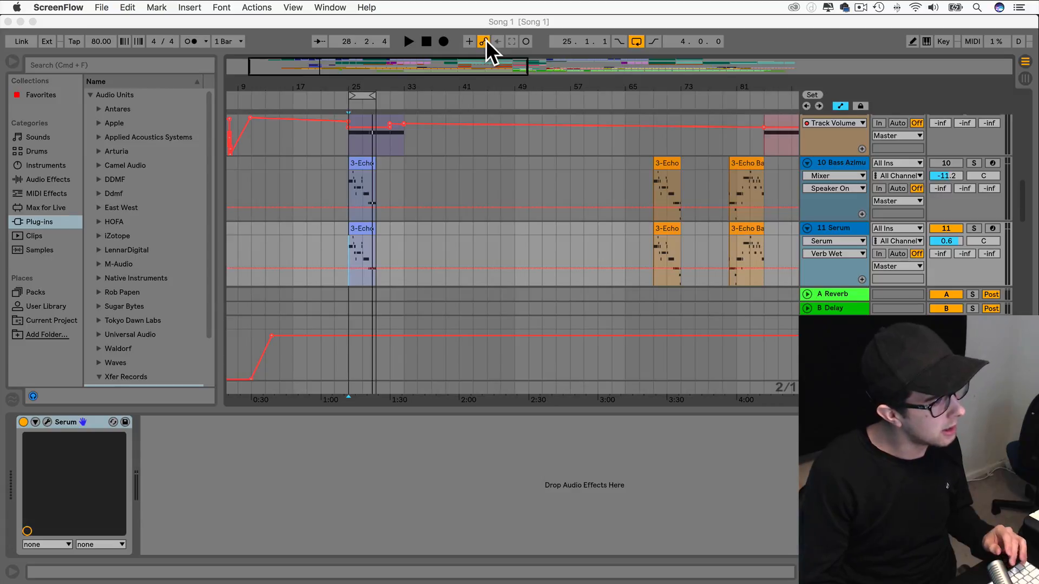
Turn off the arrangement loop, collapse the device view to enlarge the arrangement, and play the song from bar 13.
click(633, 44)
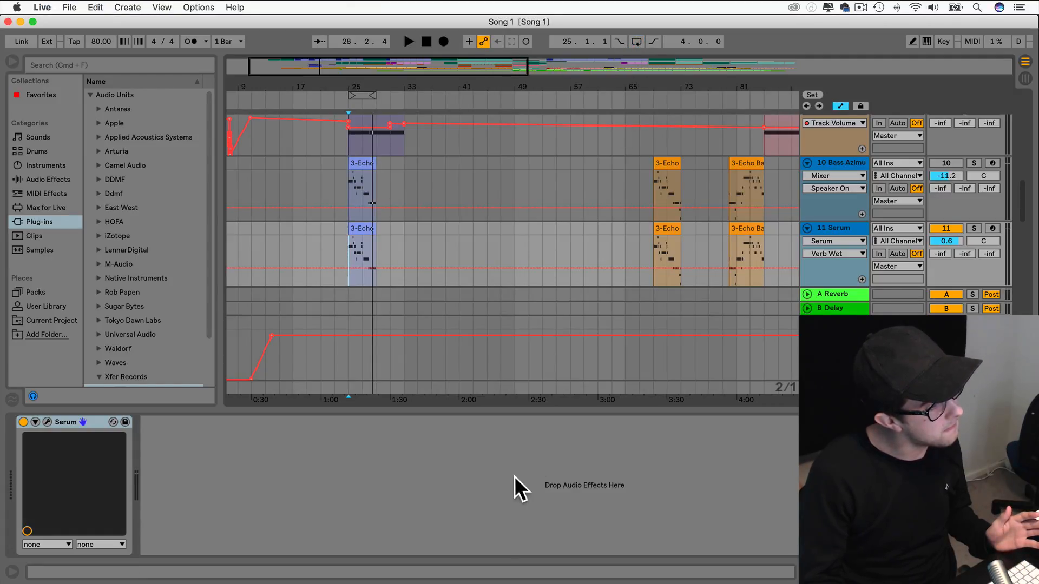
drag(530, 412, 525, 490)
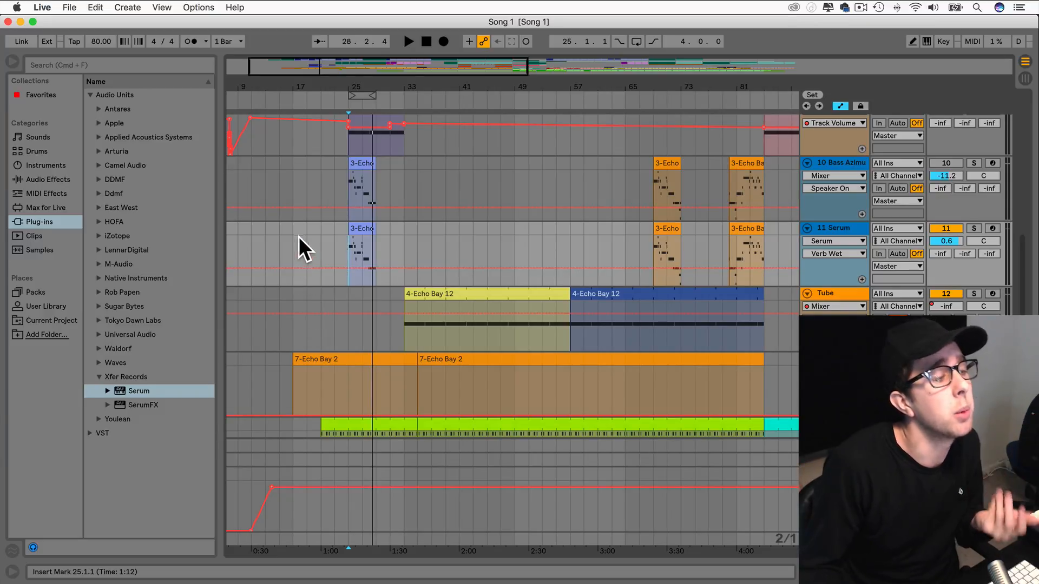
scroll(303, 222, up, 15)
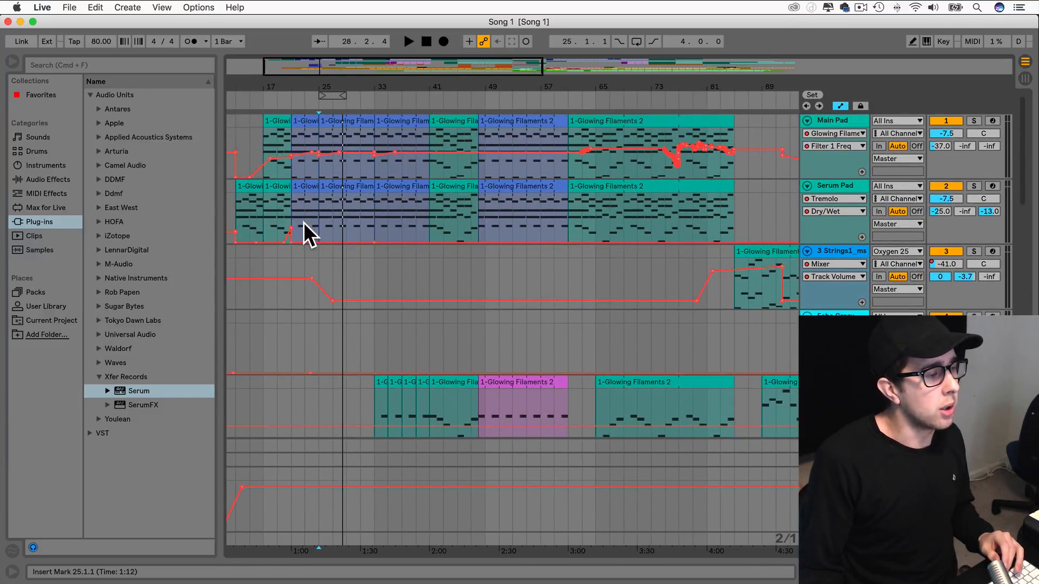
scroll(303, 222, left, 3)
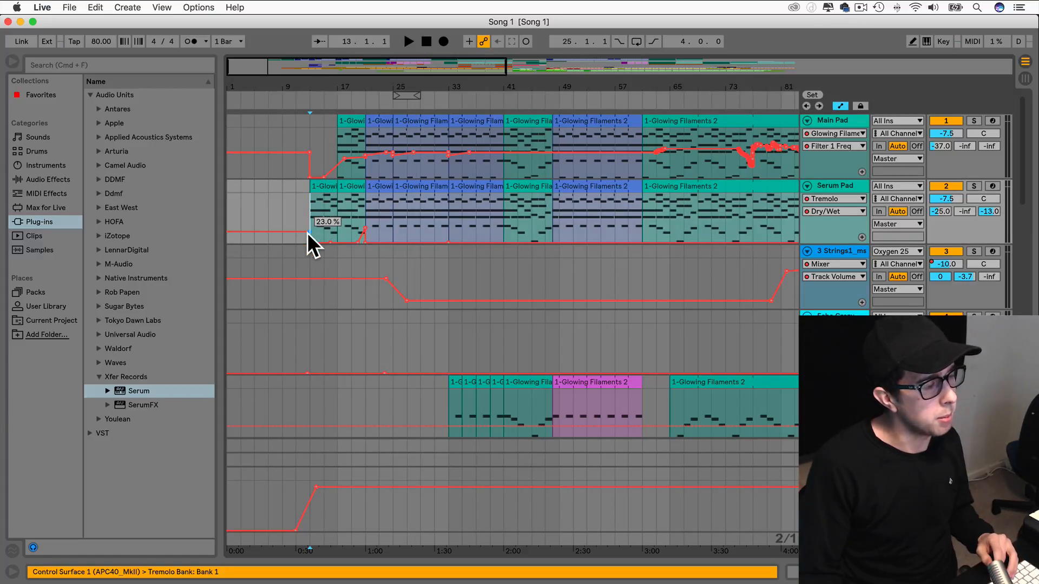
key(space)
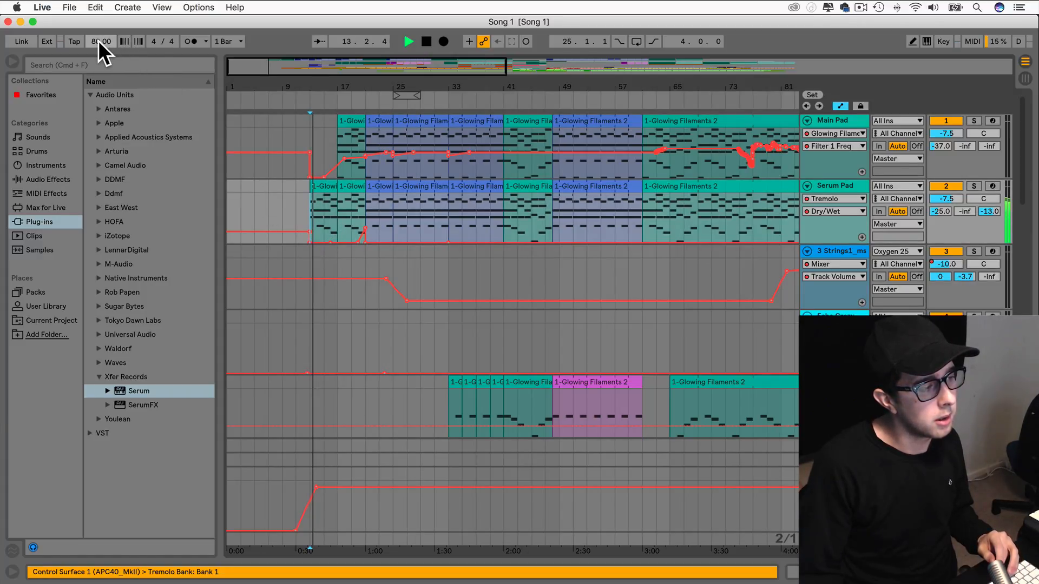
Audition the song from bar 13 at a tempo of 128 BPM, and return the tempo to 80 BPM.
click(100, 41)
text(90)
key(Return)
drag(100, 42, 101, 22)
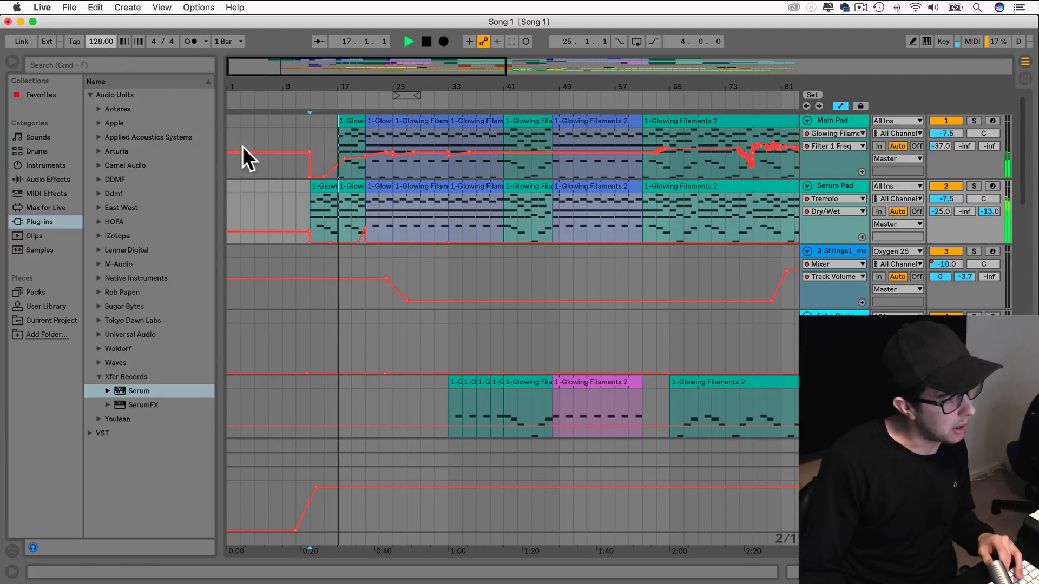
click(310, 199)
key(space)
key(space)
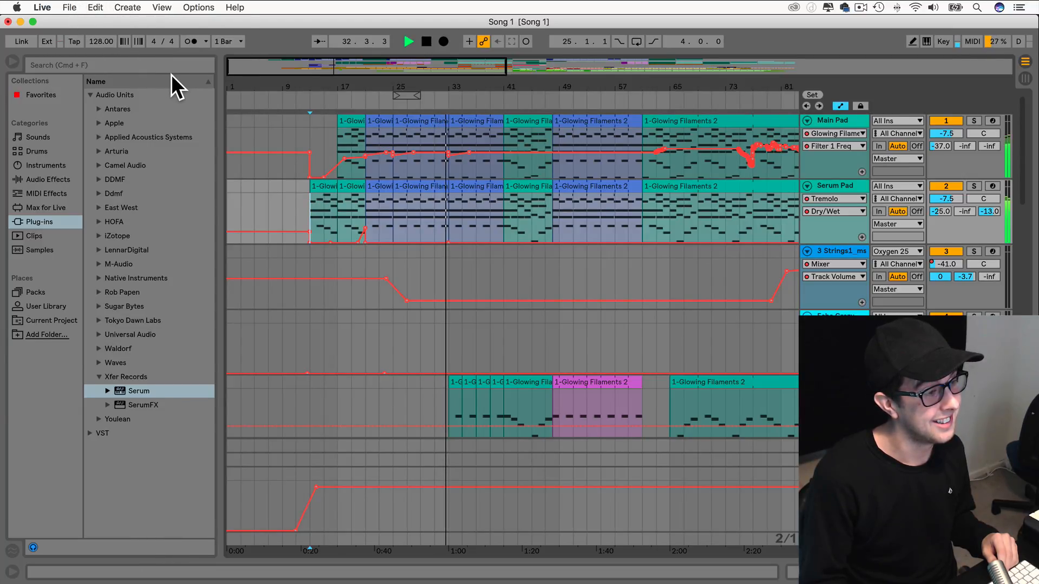
drag(96, 42, 96, 81)
key(space)
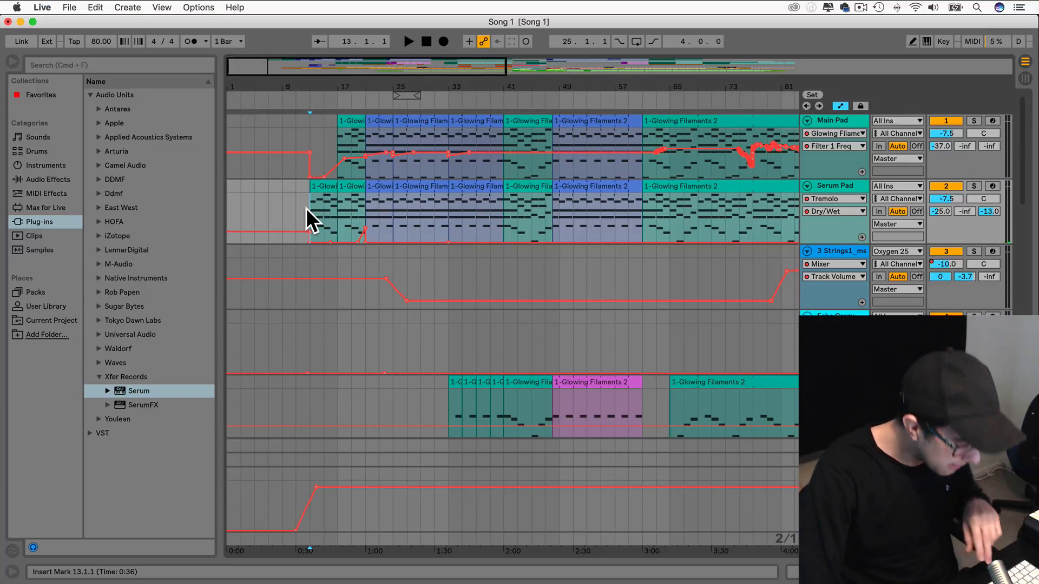
Play the song from bar 13, try a tempo of 90 BPM and settle on 85 BPM.
key(space)
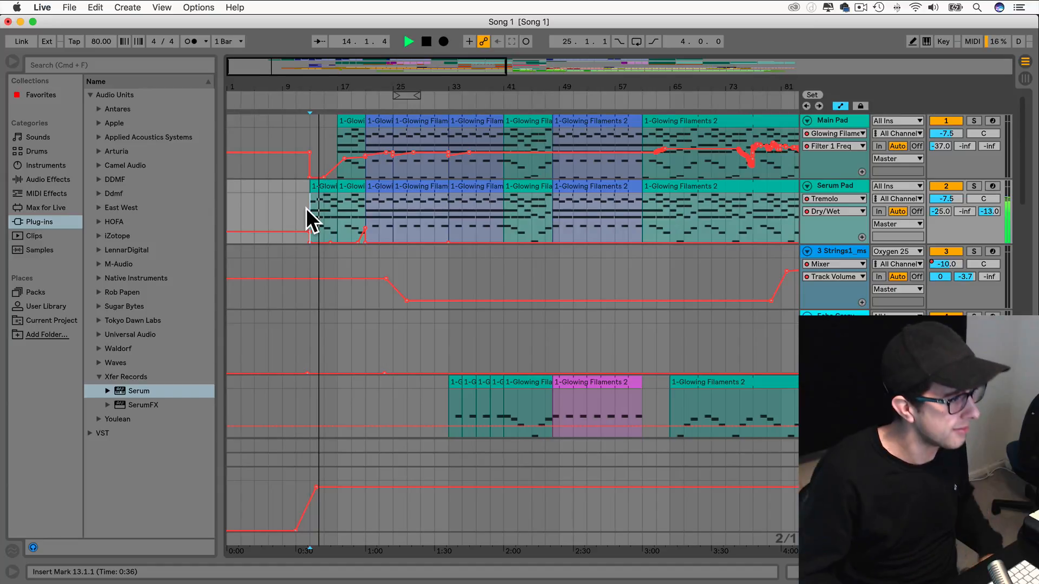
drag(93, 43, 94, 27)
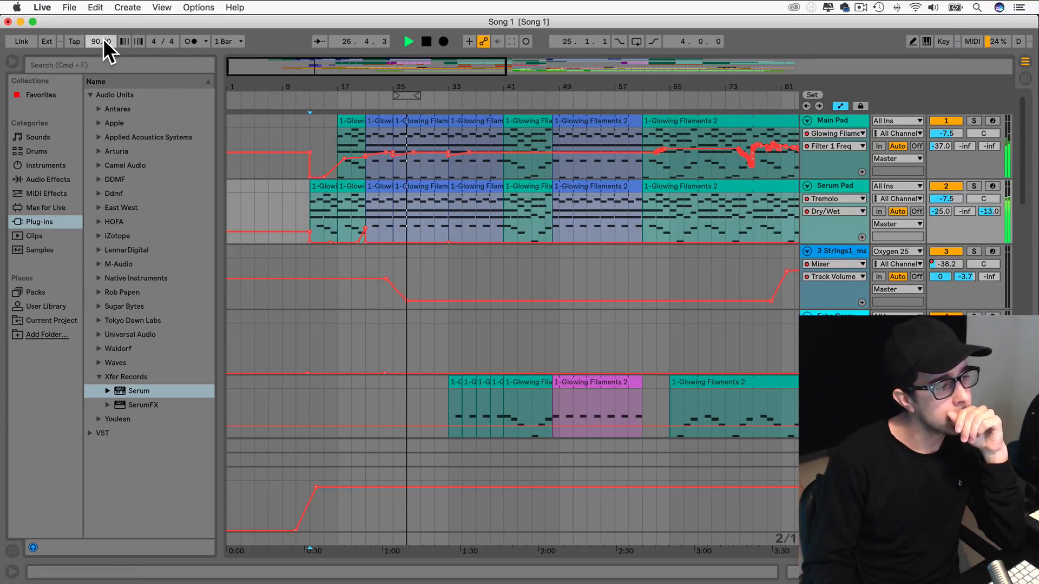
drag(102, 41, 103, 46)
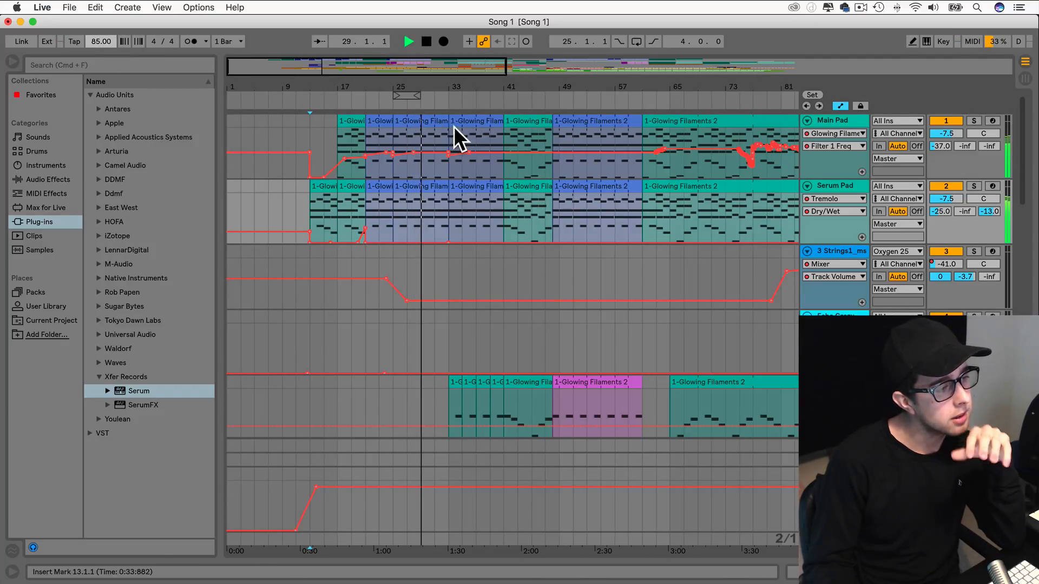
Examine the arrangement from bar 33 to 41 while it plays, including the Drum Rack, Tube and Echo Bay clips.
drag(322, 69, 336, 70)
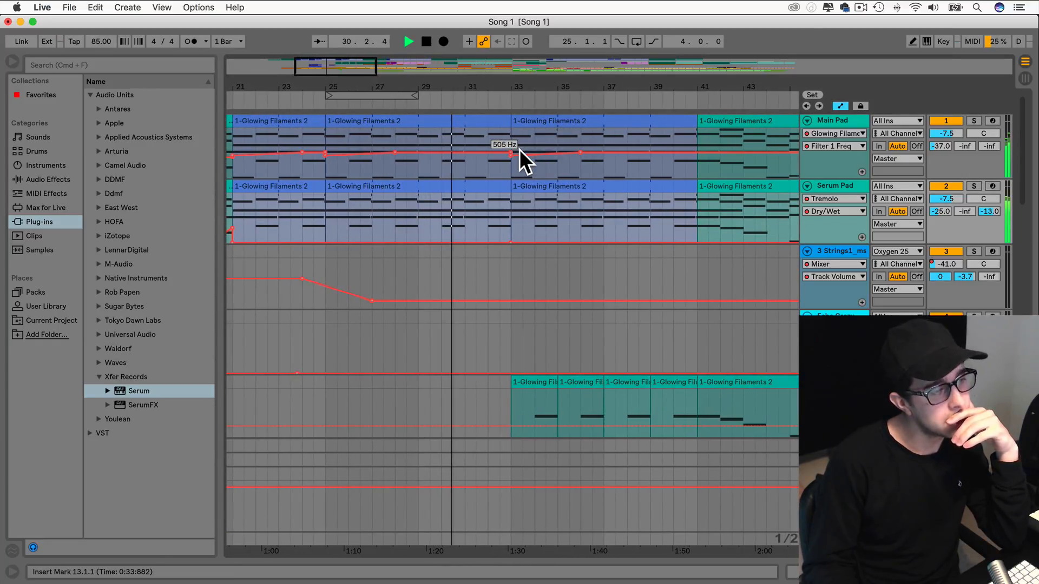
scroll(519, 150, right, 5)
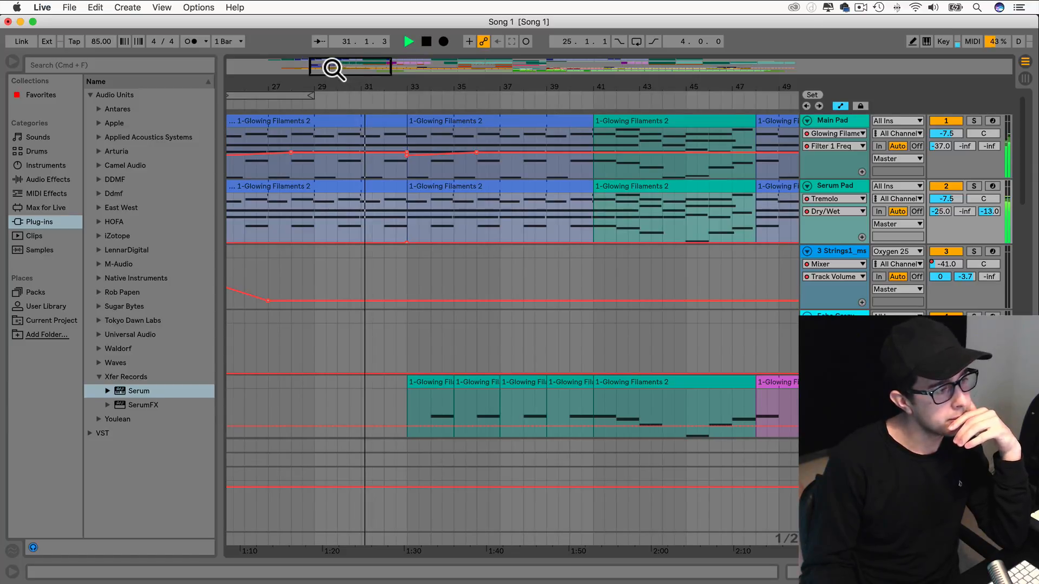
drag(333, 67, 333, 35)
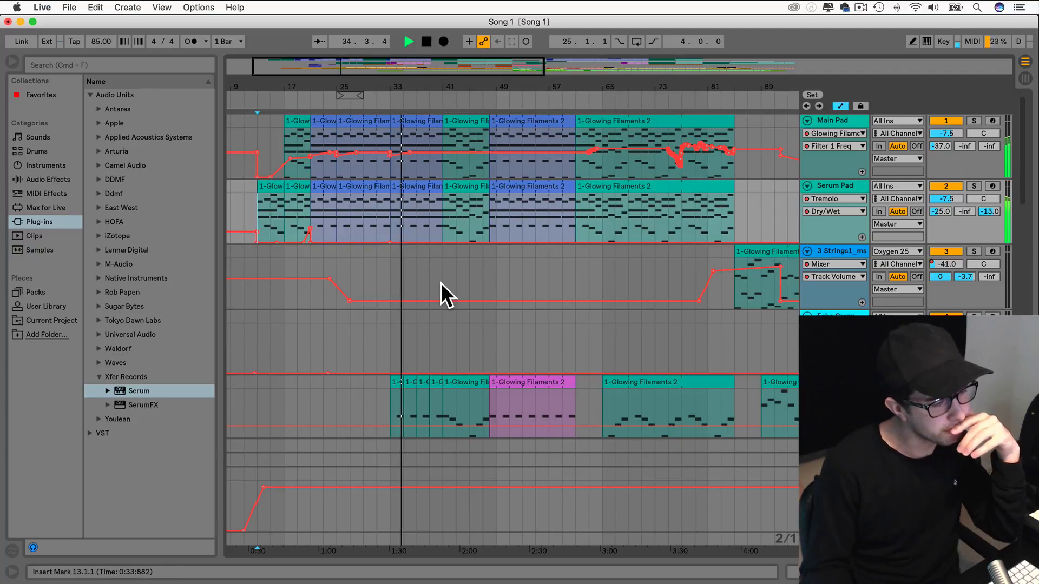
scroll(440, 282, down, 10)
scroll(440, 282, down, 8)
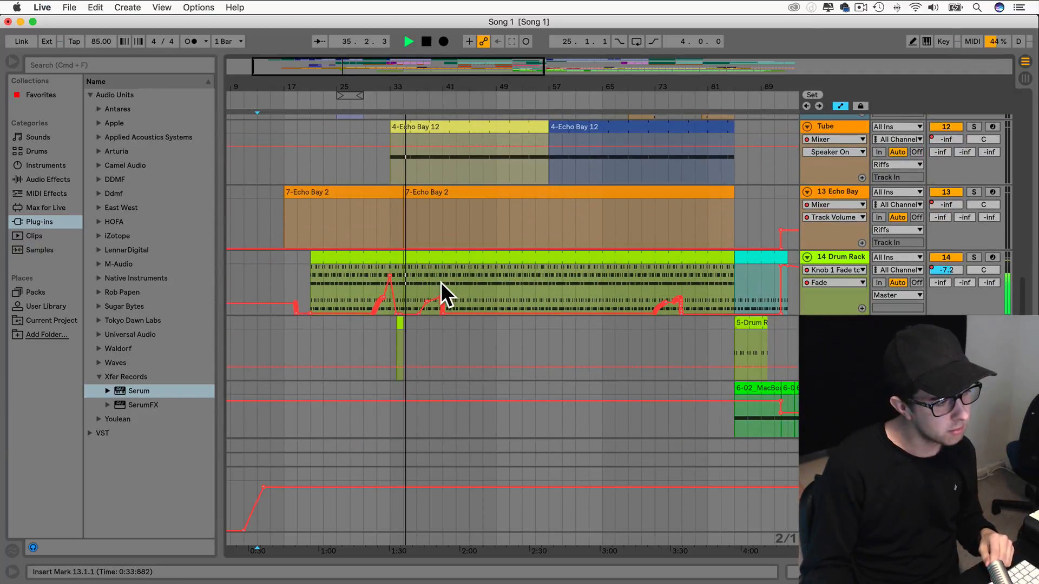
drag(381, 64, 381, 139)
scroll(388, 247, left, 10)
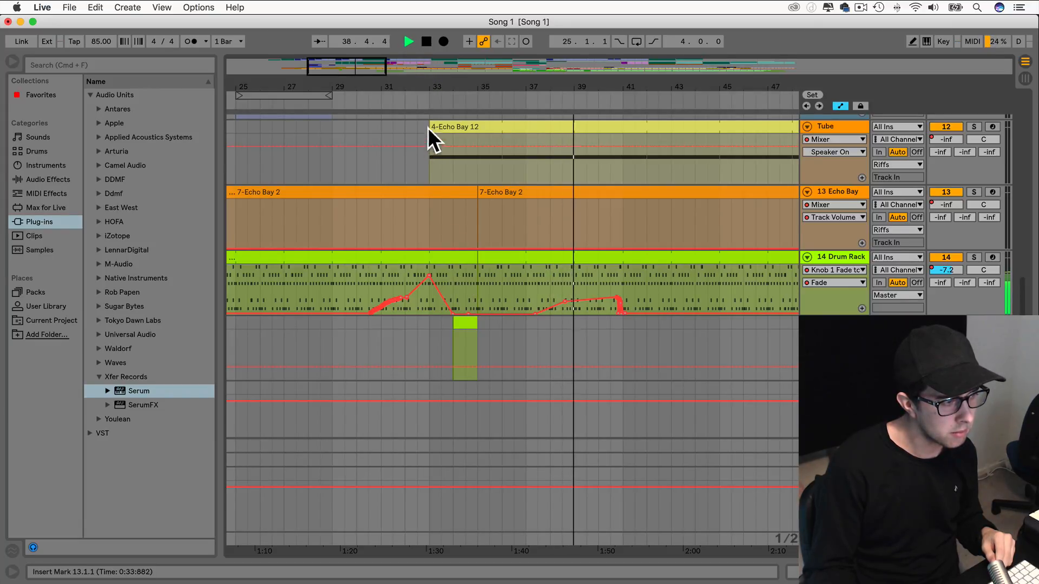
click(418, 102)
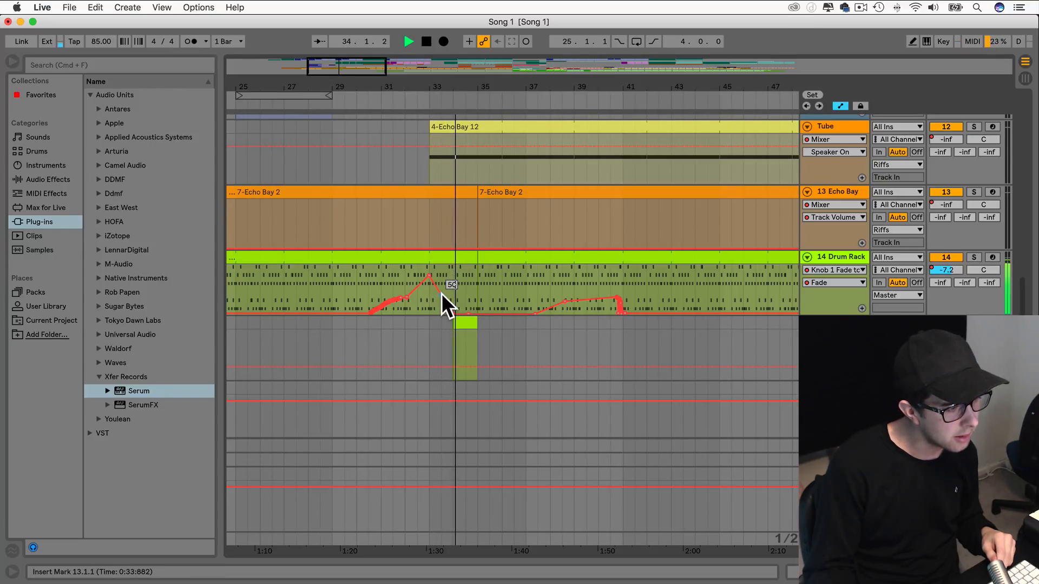
Trim the end of the first Drum Rack clip back from bar 35 to bar 33.
mouse_move(435, 279)
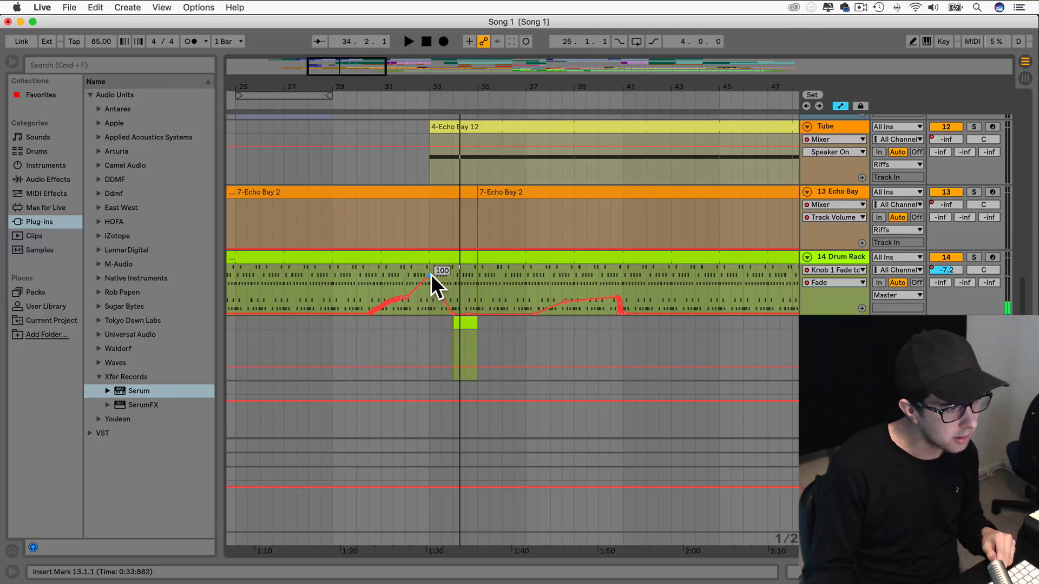
click(442, 258)
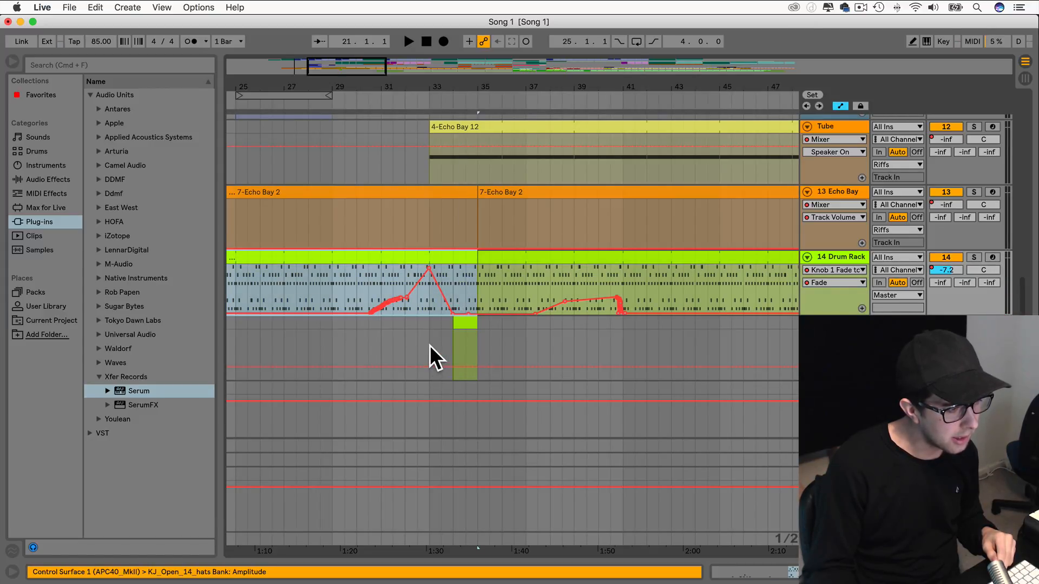
click(430, 345)
click(436, 259)
click(472, 266)
drag(478, 260, 425, 257)
key(super+z)
Trim the start of the following Drum Rack clip from bar 35 to bar 41.
scroll(474, 260, right, 5)
scroll(474, 260, right, 2)
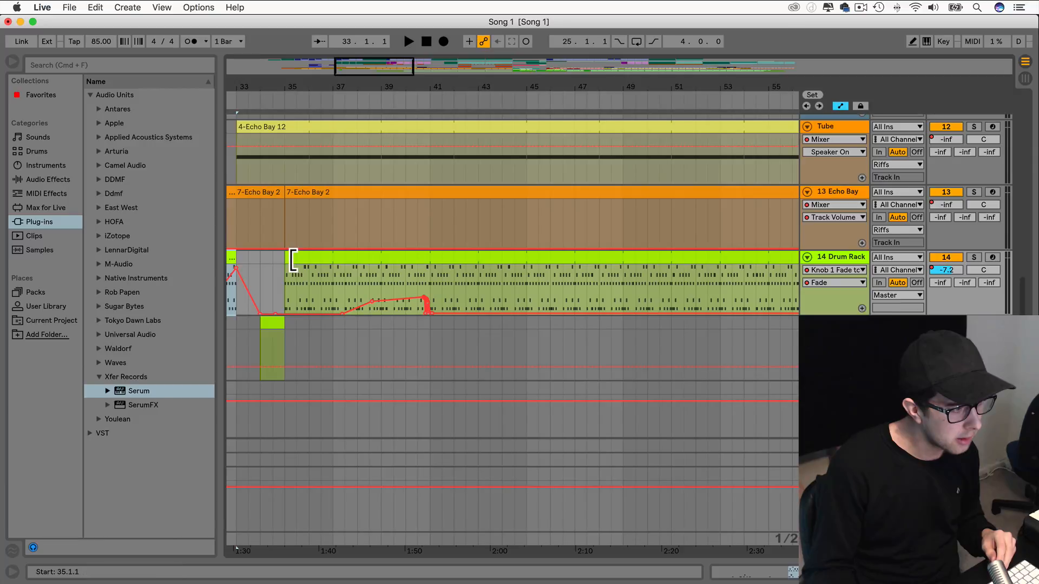
drag(292, 260, 430, 259)
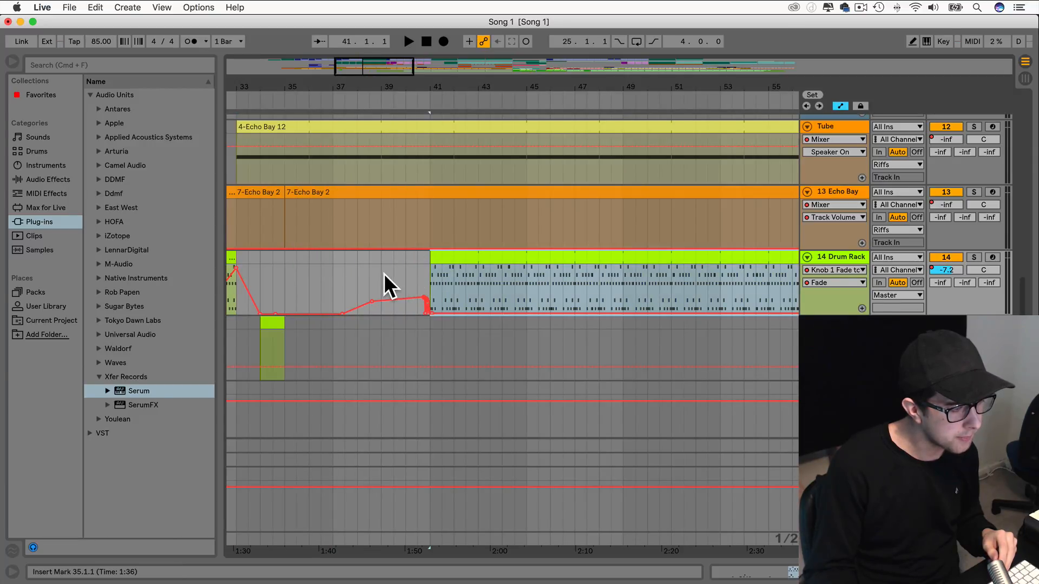
Delete the four short Serum Bass clips between bars 33 and 41.
scroll(385, 274, left, 2)
scroll(453, 300, up, 4)
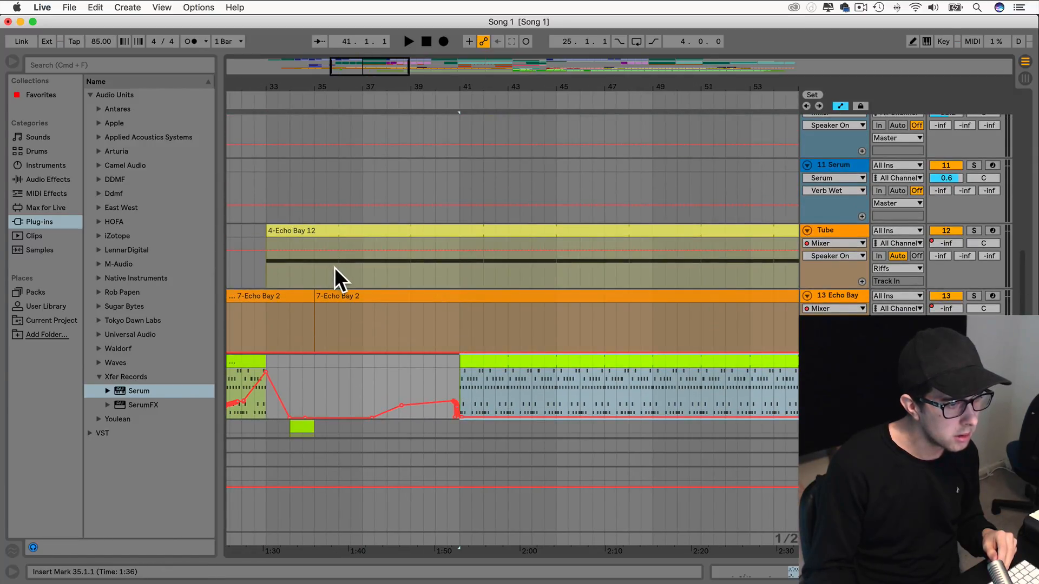
scroll(340, 272, up, 15)
scroll(339, 272, left, 1)
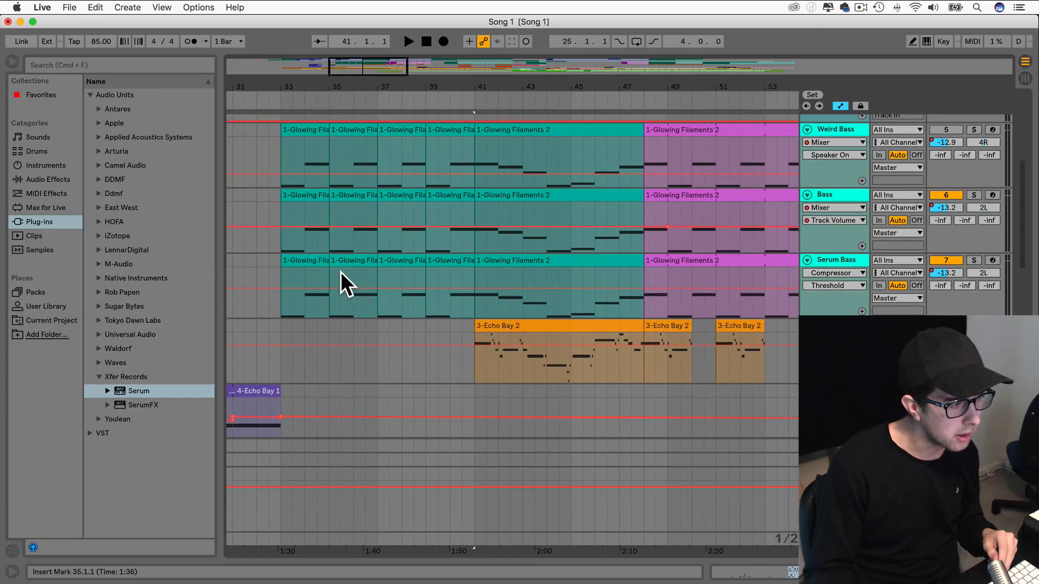
click(297, 261)
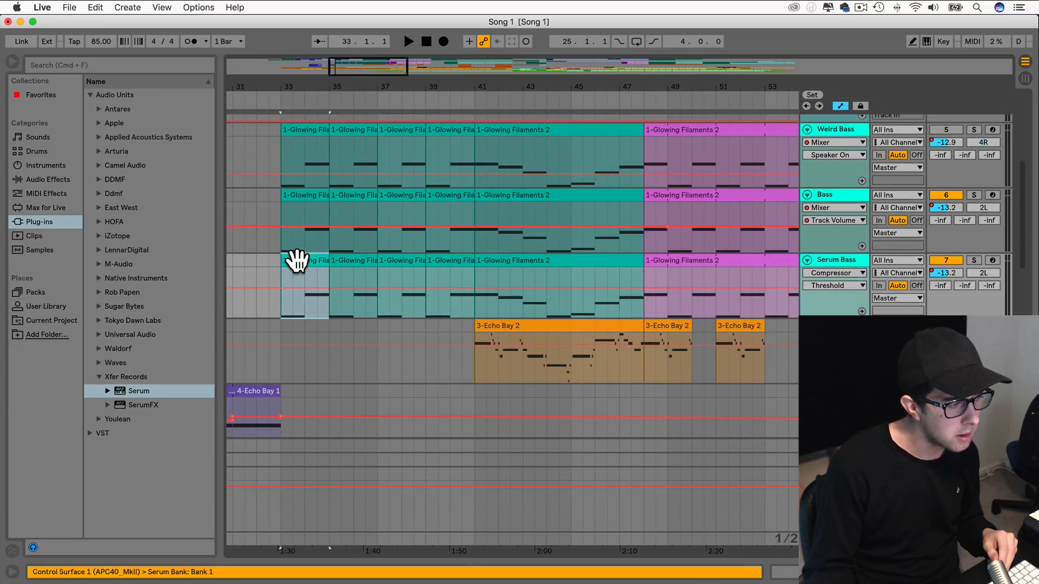
key(Delete)
click(351, 262)
key(Delete)
click(407, 261)
key(Delete)
click(446, 258)
key(Delete)
Delete the short clips between bars 33 and 41 on the Bass and Weird Bass tracks.
click(448, 198)
key(super+z)
key(super+z)
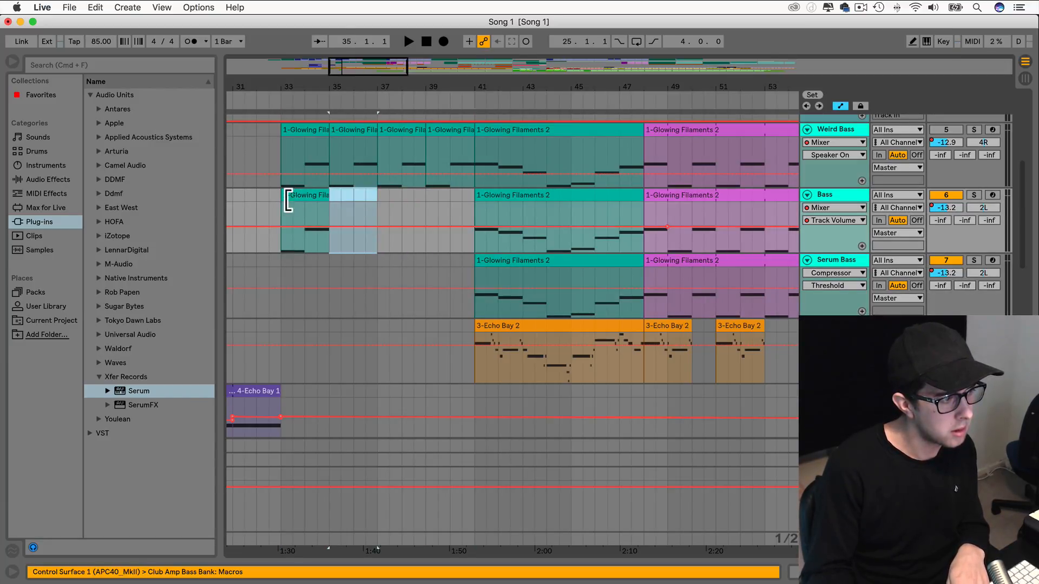
key(super+z)
key(super+z)
key(super+z)
key(super+z)
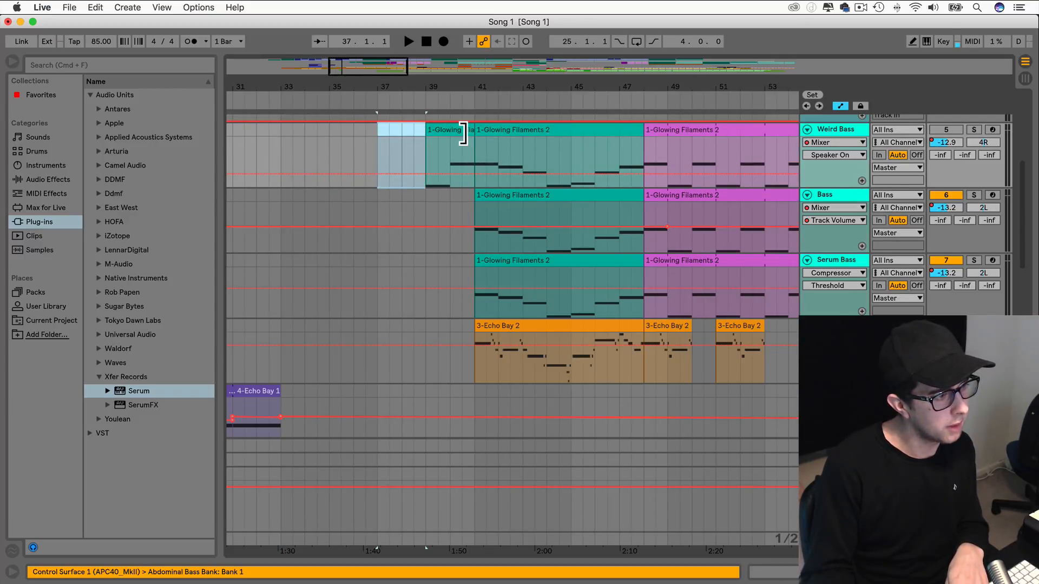
key(super+z)
scroll(423, 207, left, 2)
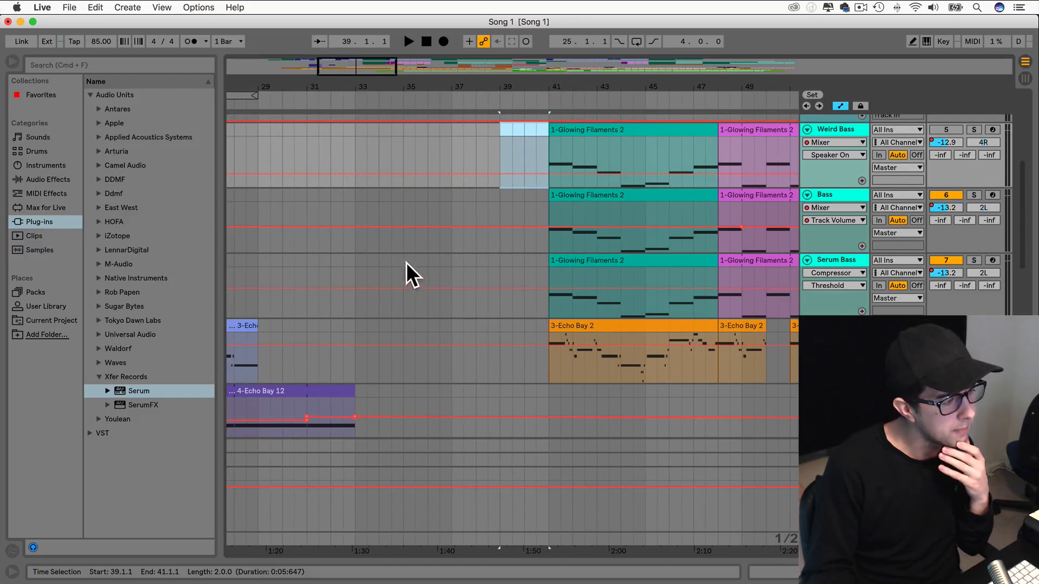
scroll(403, 254, left, 4)
scroll(399, 247, up, 6)
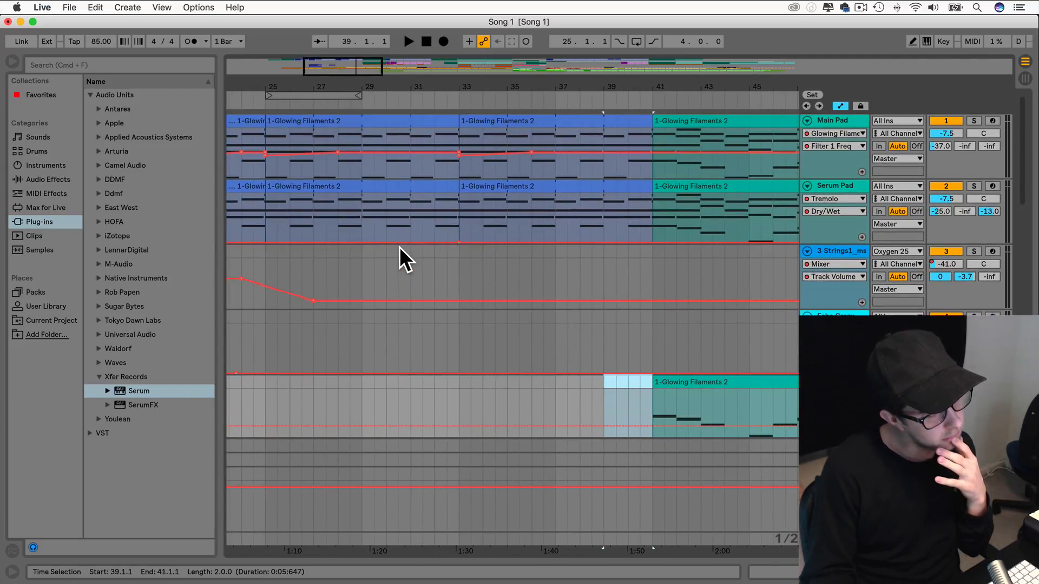
Play the arrangement from bar 25 to review the thinned section up to about bar 37.
scroll(382, 206, left, 6)
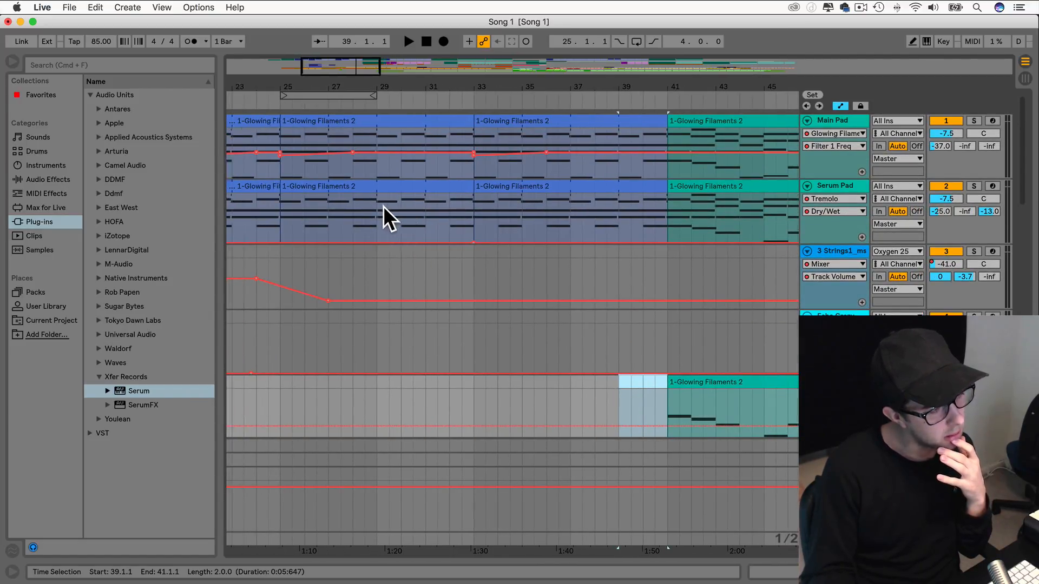
click(444, 167)
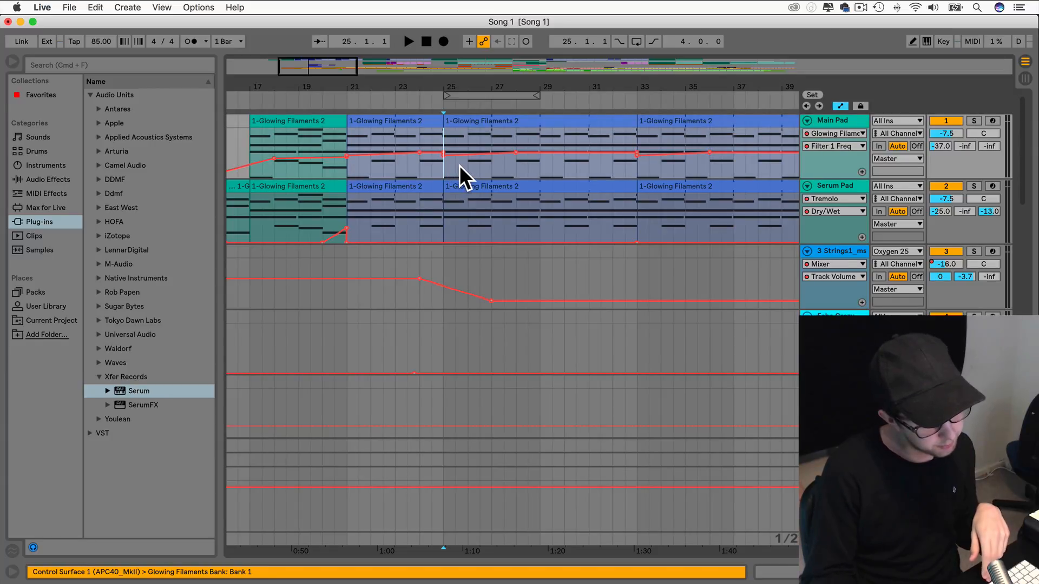
key(space)
drag(338, 70, 336, 70)
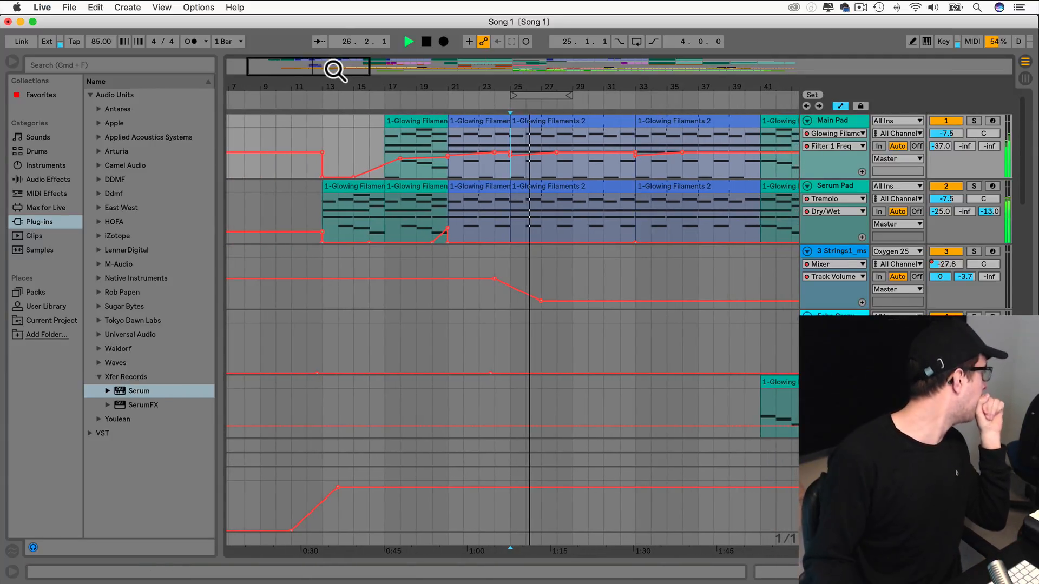
scroll(461, 288, right, 5)
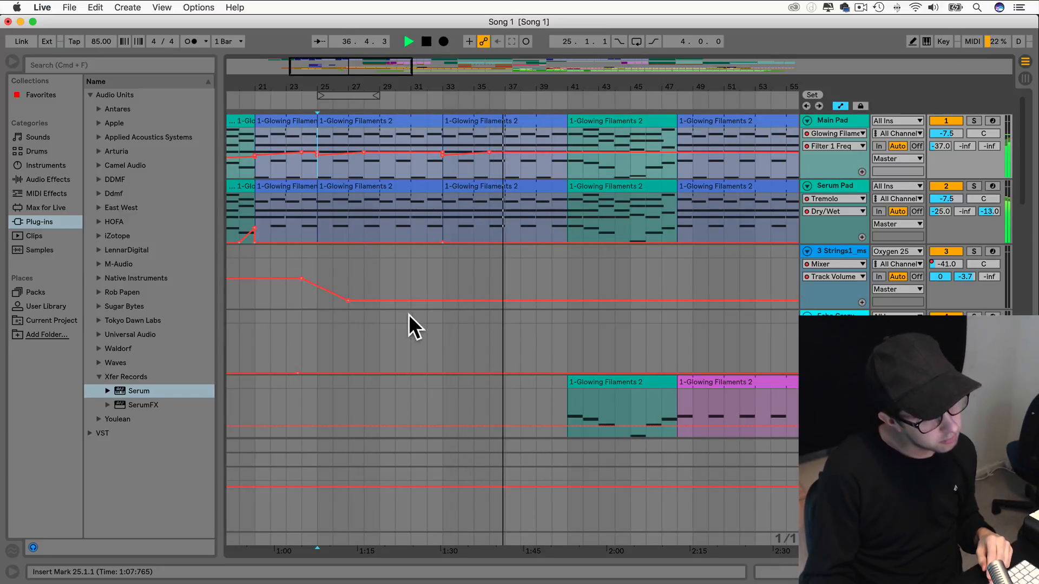
key(space)
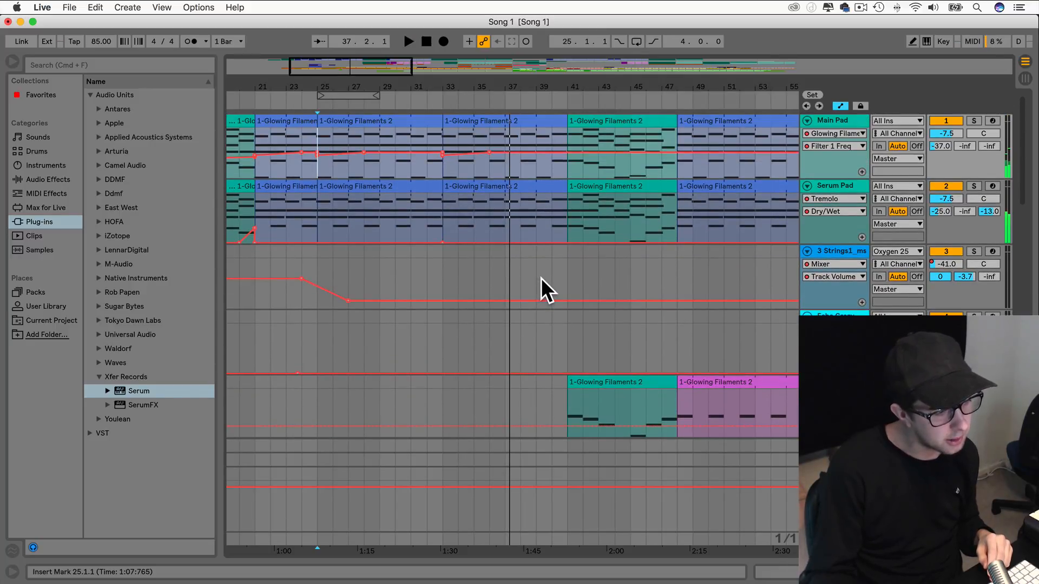
Trim the ends of the Main Pad and Serum Pad clips back from bar 41 to bar 37.
scroll(541, 278, down, 2)
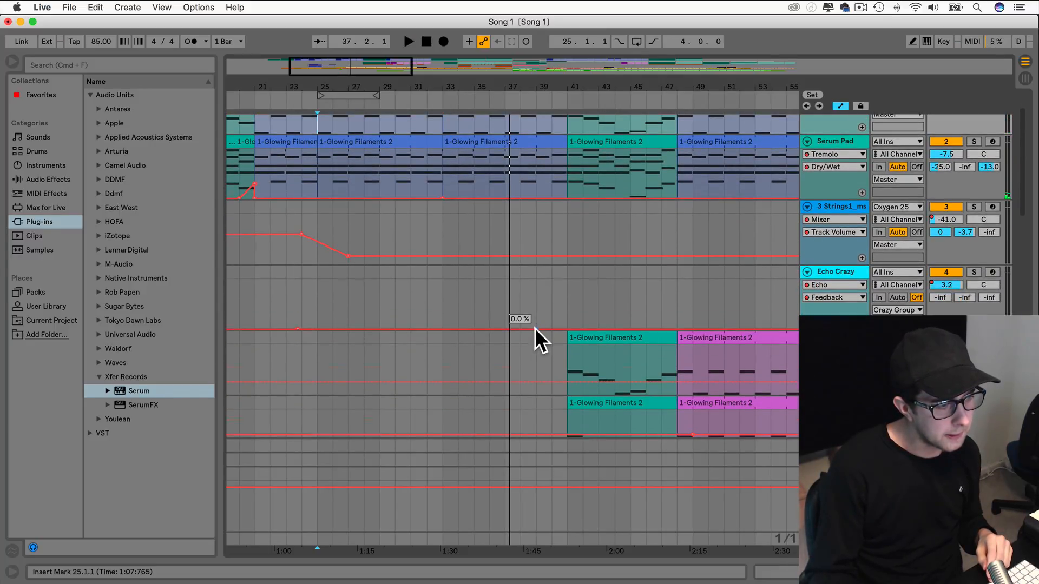
scroll(535, 328, down, 3)
scroll(535, 328, up, 5)
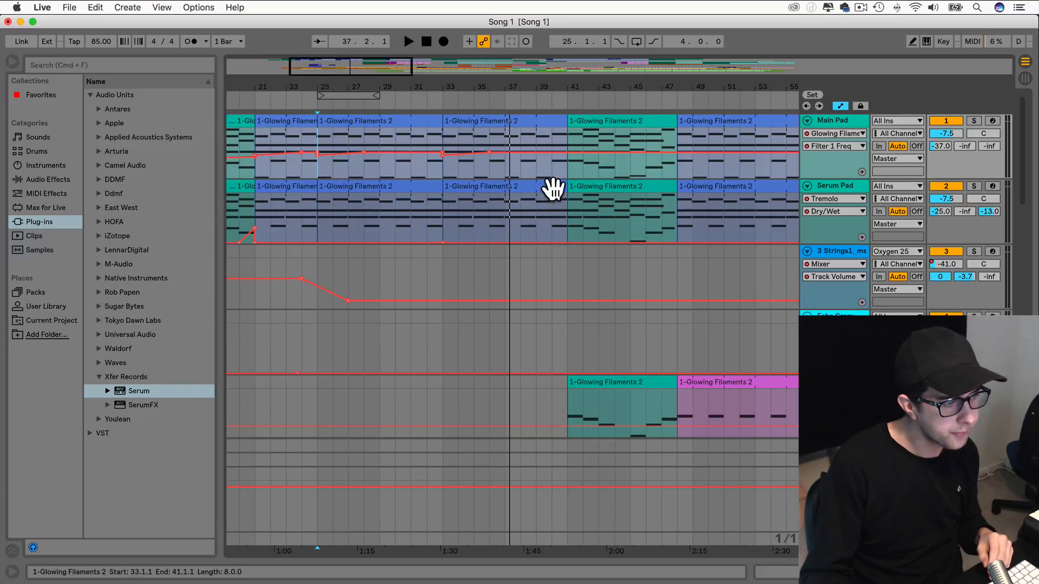
drag(562, 192, 505, 192)
drag(560, 125, 504, 125)
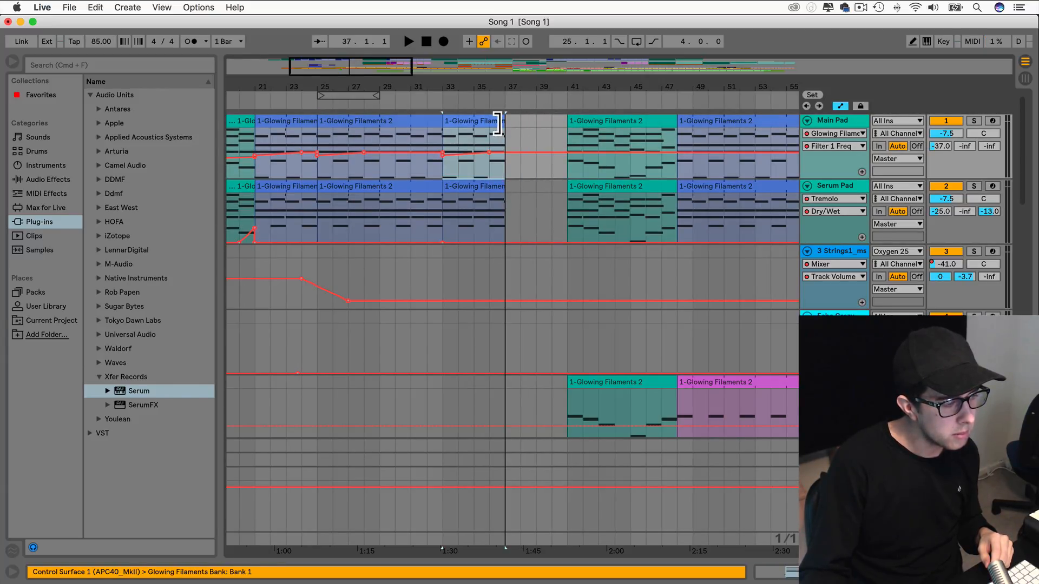
Try clearing the Tube clip between bars 33 and 36, splitting the remainder at bar 42.
scroll(492, 219, down, 10)
scroll(492, 219, down, 5)
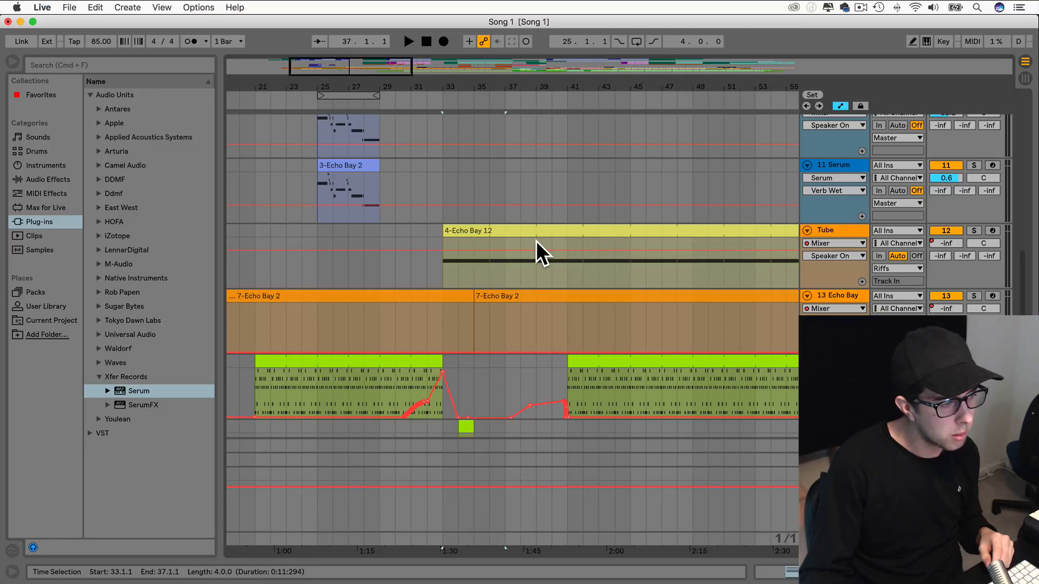
drag(535, 241, 579, 239)
click(565, 232)
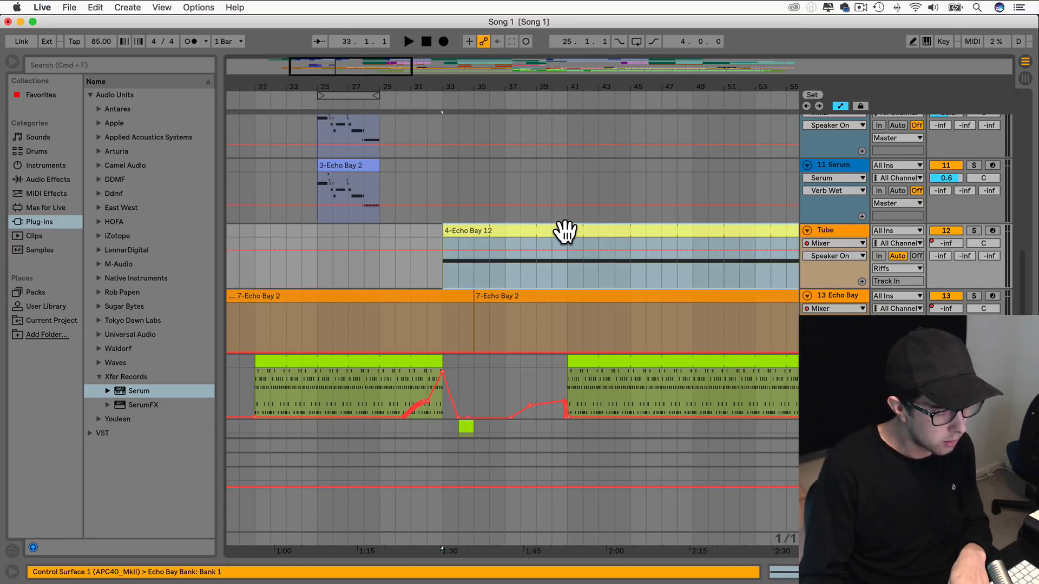
click(551, 204)
drag(537, 238, 579, 183)
key(Delete)
mouse_move(538, 242)
mouse_down()
mouse_move(442, 238)
mouse_move(528, 233)
mouse_up()
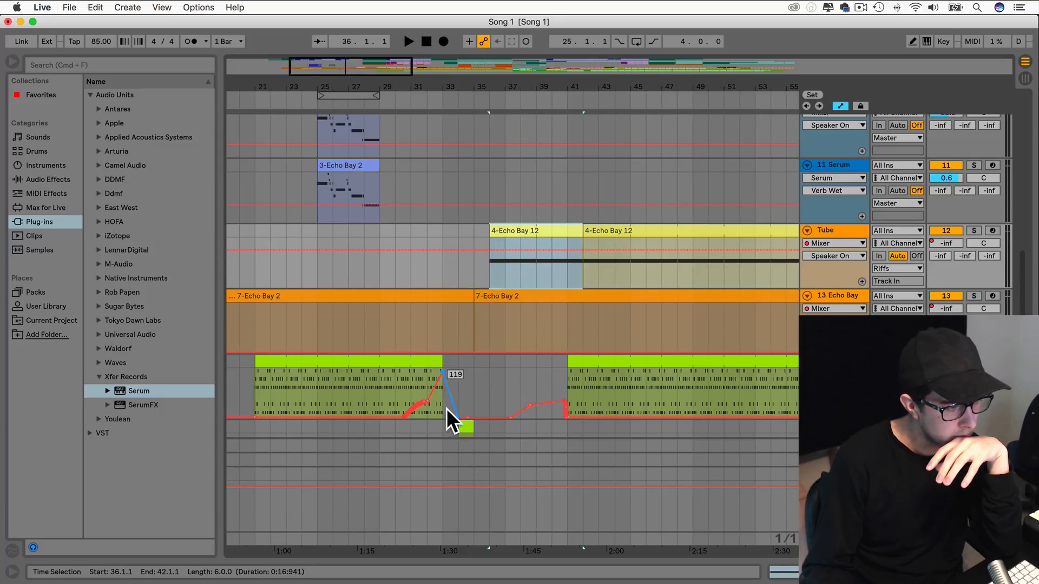
drag(443, 371, 334, 371)
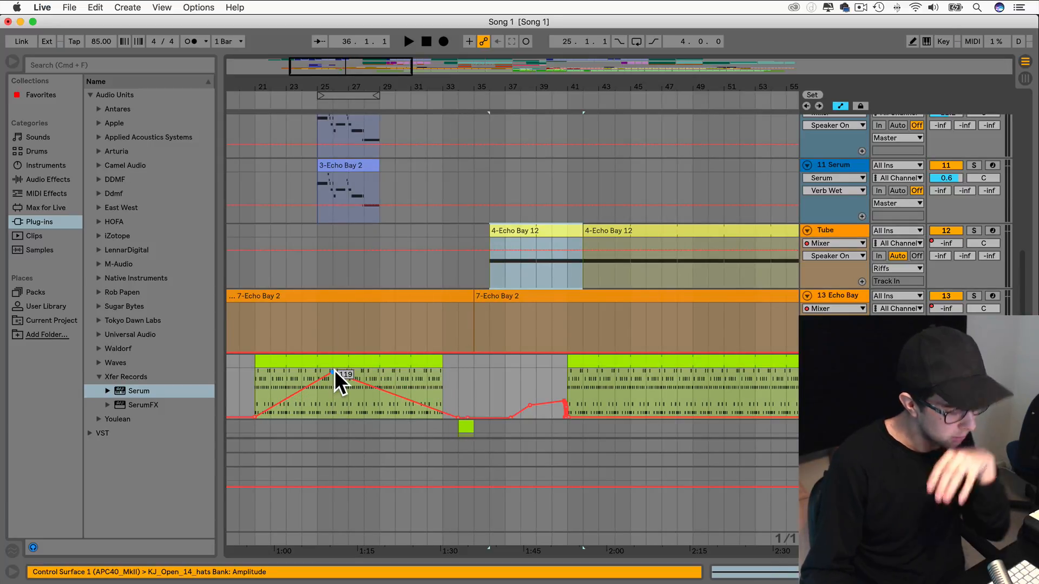
key(super+z)
drag(258, 376, 434, 375)
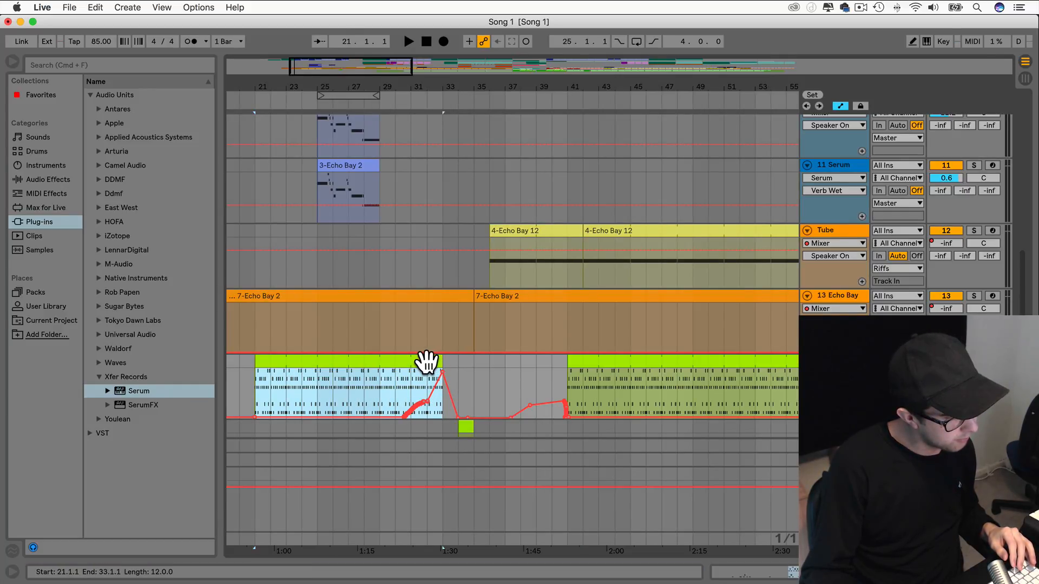
click(504, 381)
Select bars 12 to 37 across all tracks and move the whole section four bars forward to start at bar 16.
scroll(504, 381, up, 5)
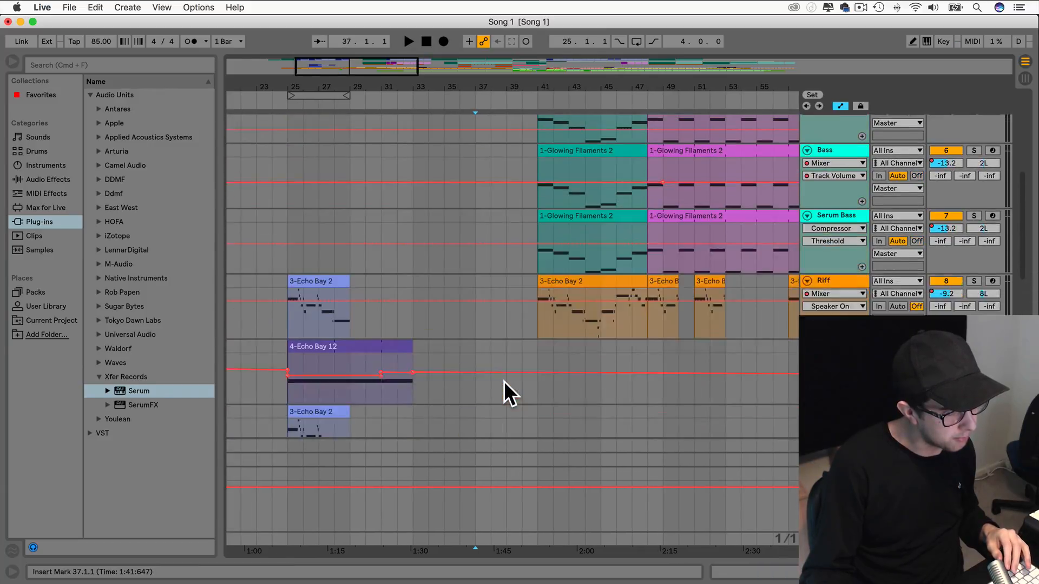
scroll(505, 381, up, 5)
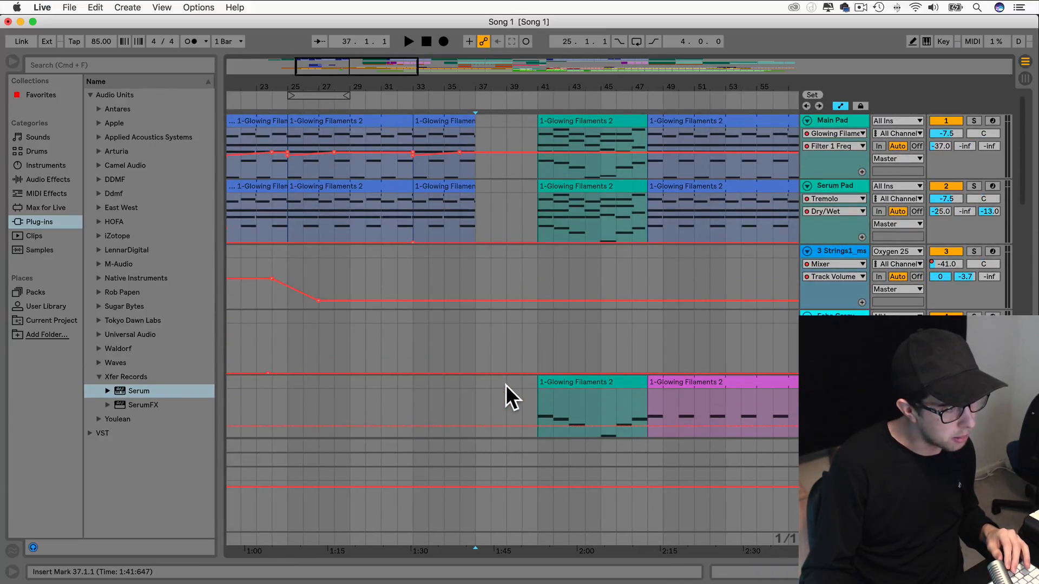
scroll(501, 374, left, 10)
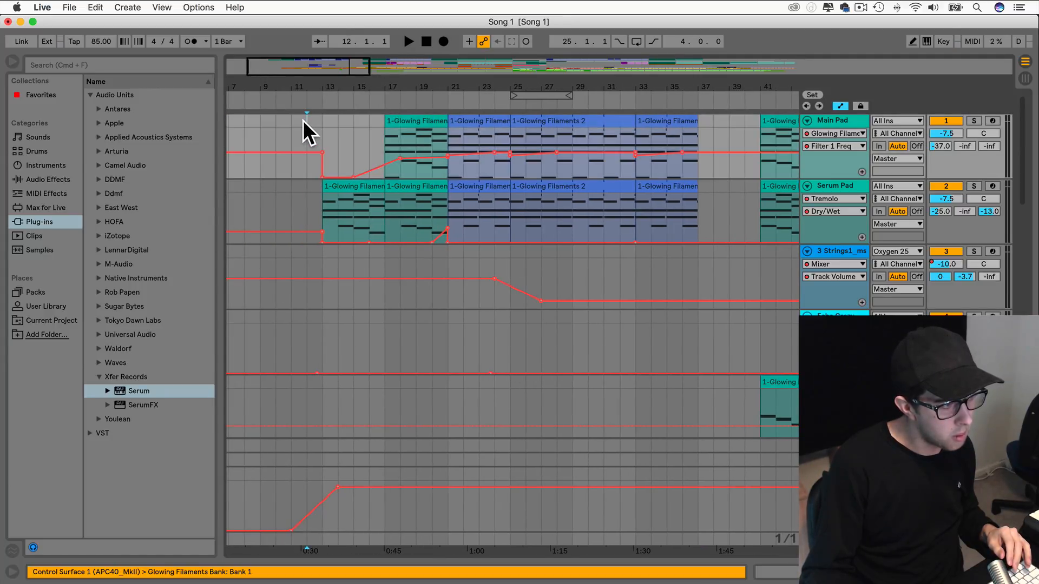
drag(304, 128, 638, 415)
scroll(635, 354, up, 15)
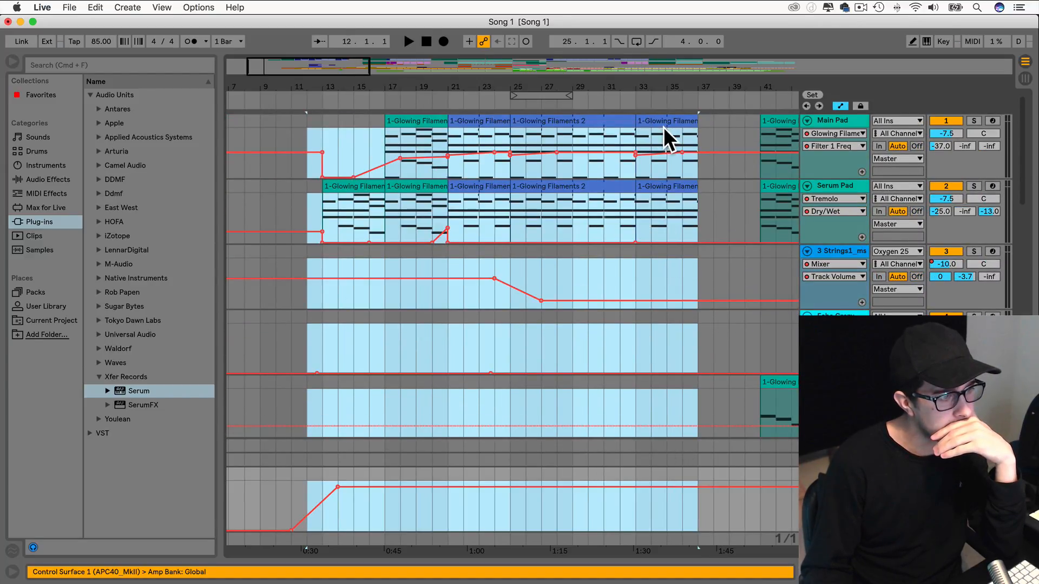
drag(661, 121, 724, 125)
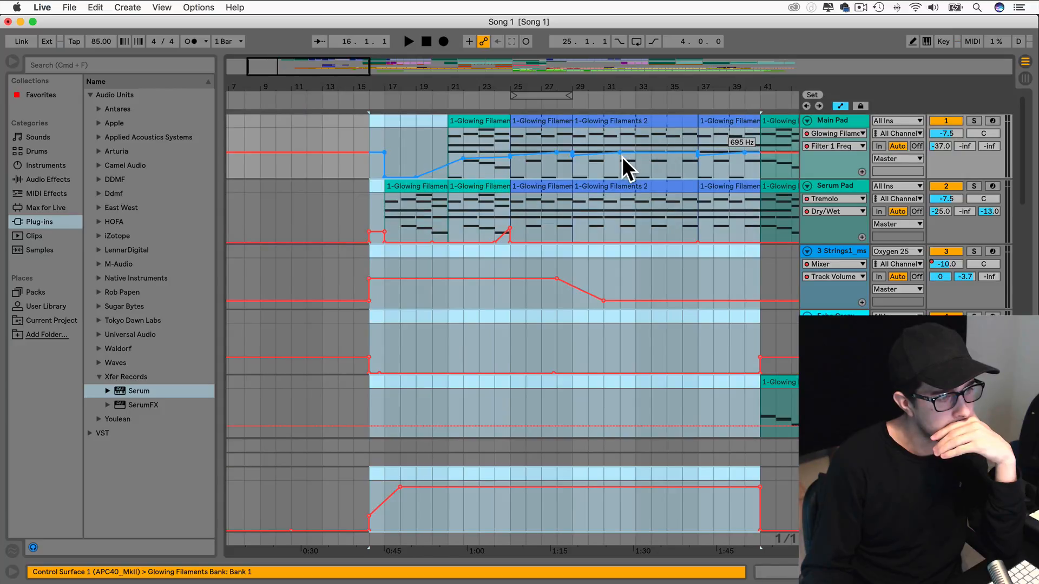
Check the shifted clips on the tracks and play the arrangement from bar 33 through the drum break.
scroll(621, 156, down, 10)
scroll(621, 156, down, 5)
scroll(622, 157, right, 3)
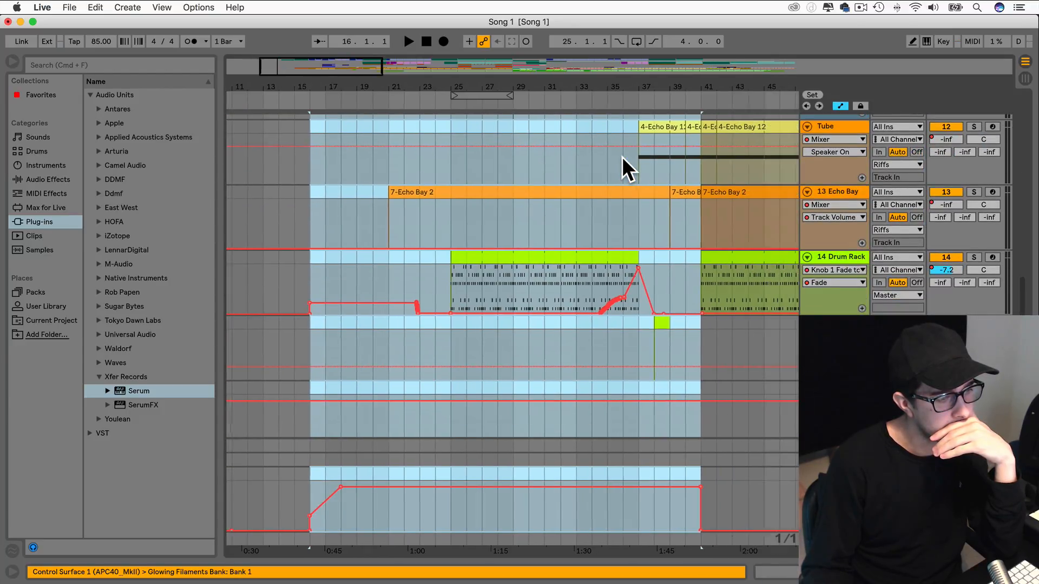
click(603, 231)
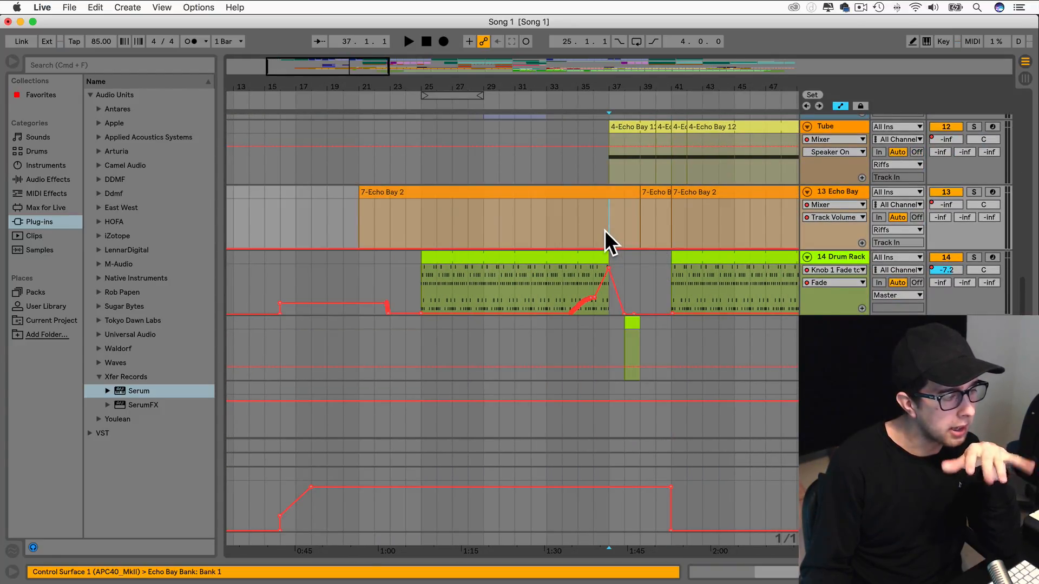
click(547, 282)
key(space)
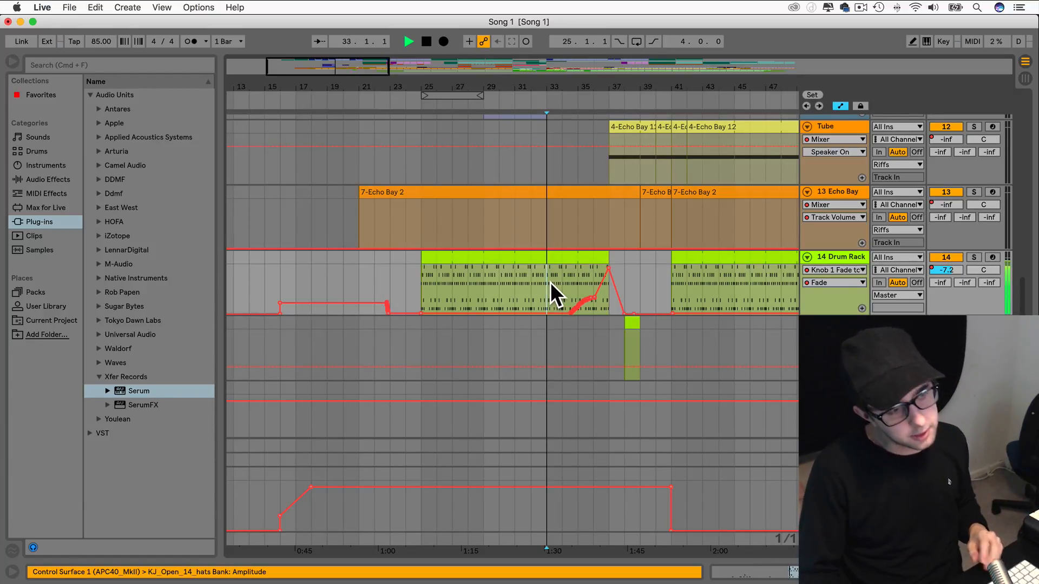
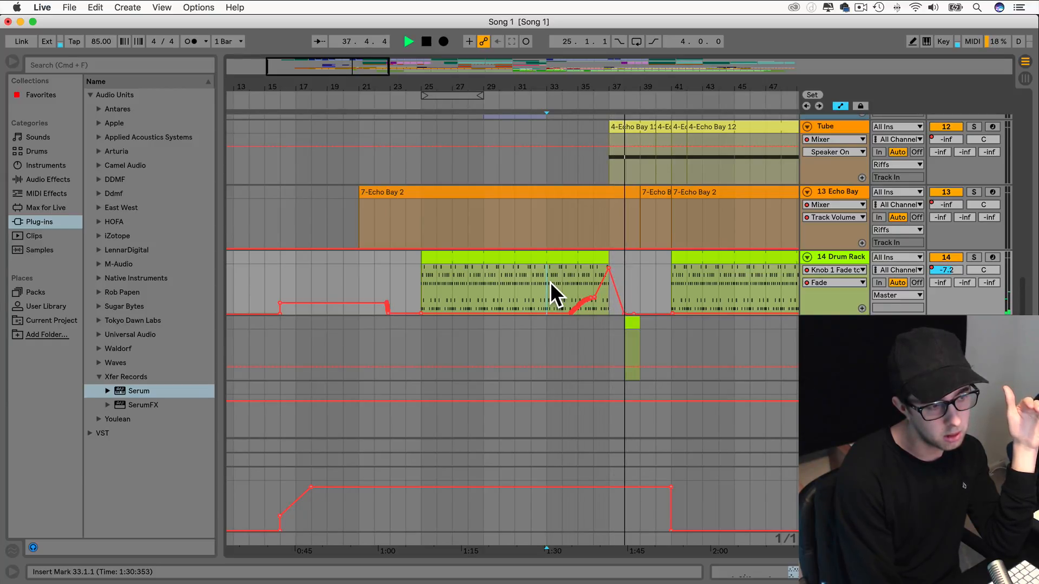
scroll(551, 282, up, 10)
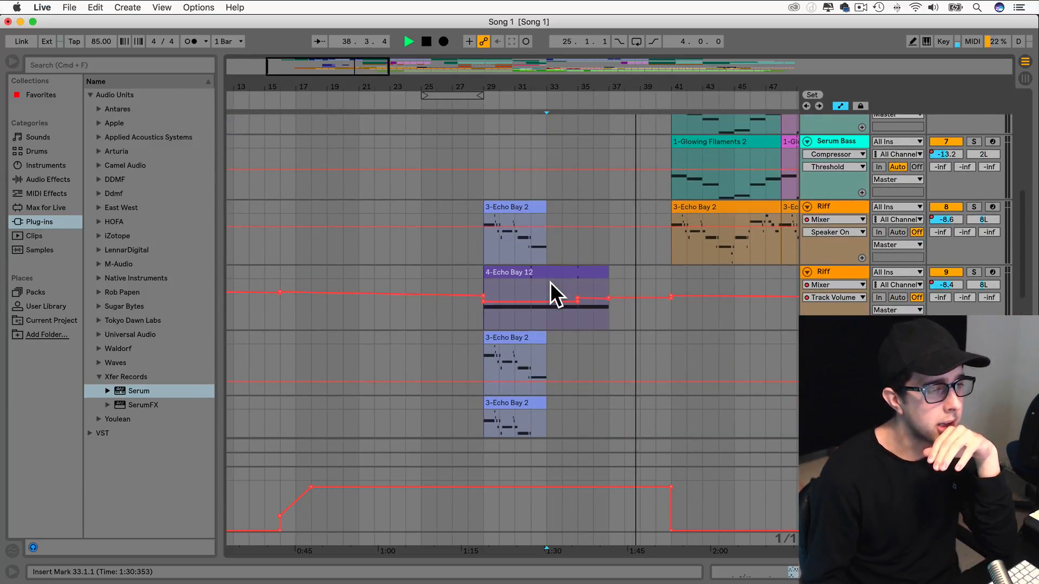
scroll(550, 281, up, 3)
scroll(550, 284, down, 4)
key(space)
Audition the Bass Azimuth track from bar 29 with a brief solo and delete the track.
scroll(508, 327, down, 5)
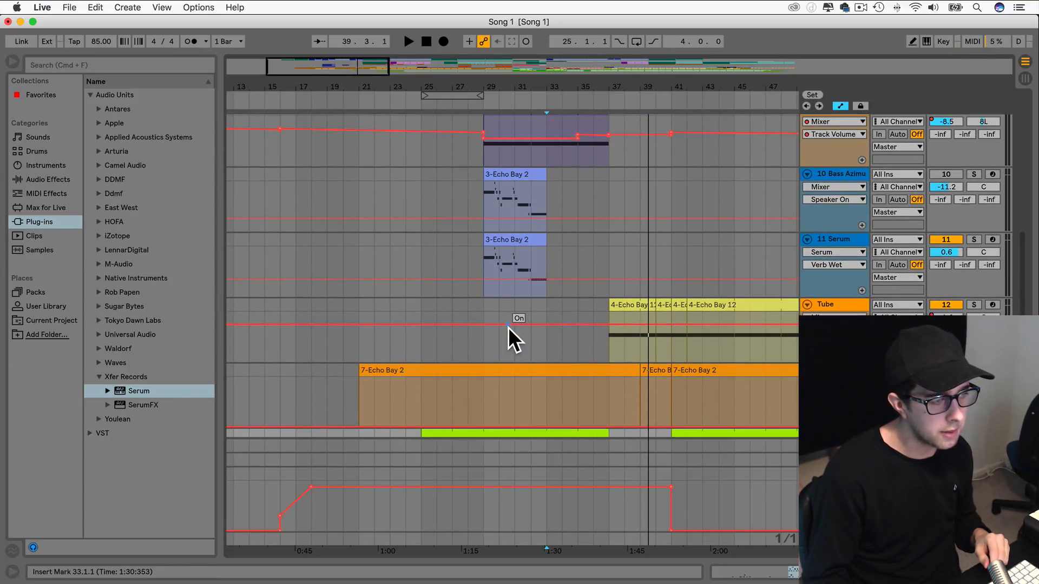
scroll(508, 327, up, 3)
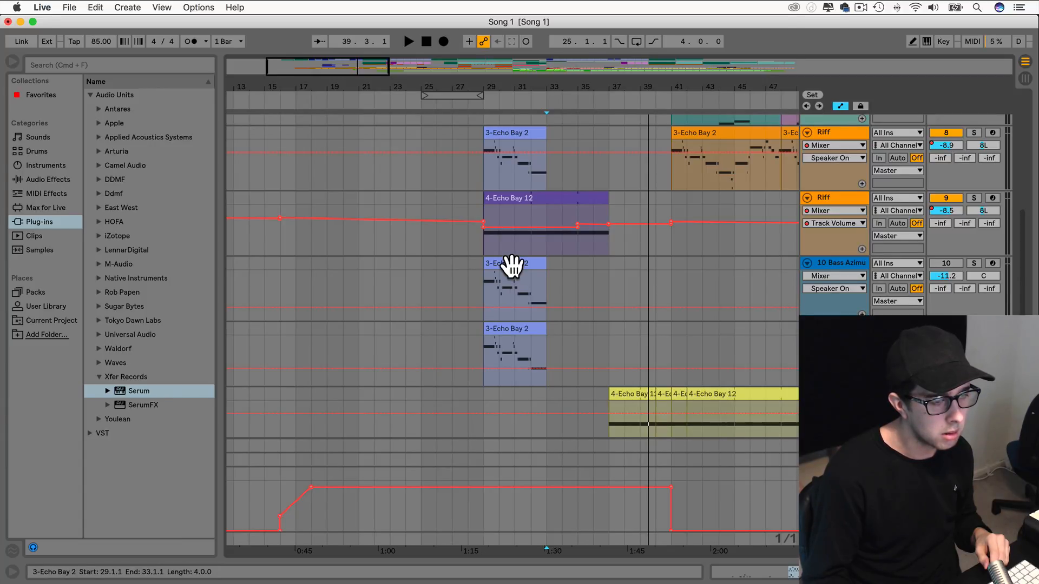
click(478, 277)
key(space)
click(972, 264)
click(973, 264)
key(space)
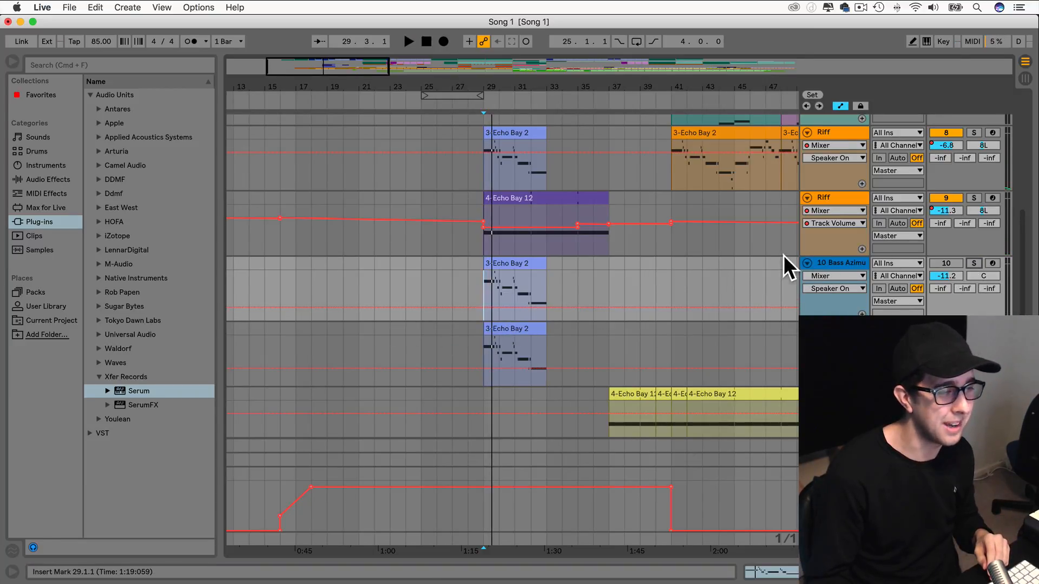
click(845, 261)
key(Delete)
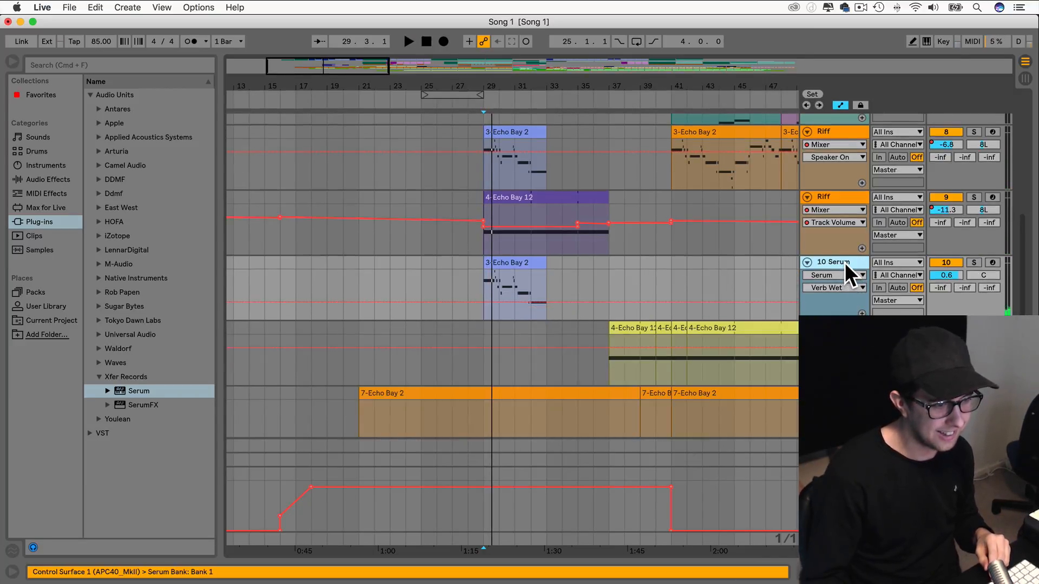
Copy the 3-Echo Bay 2 clips on the 10 Serum and first Riff tracks from bar 29 to bar 37 and play from bar 34.
drag(483, 273, 638, 263)
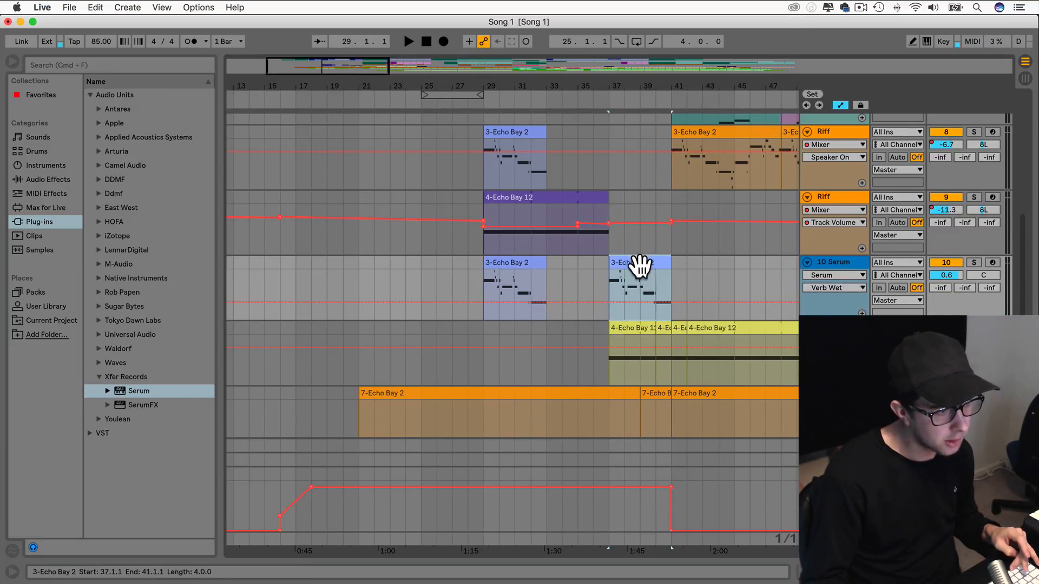
drag(503, 130, 626, 133)
click(557, 132)
key(space)
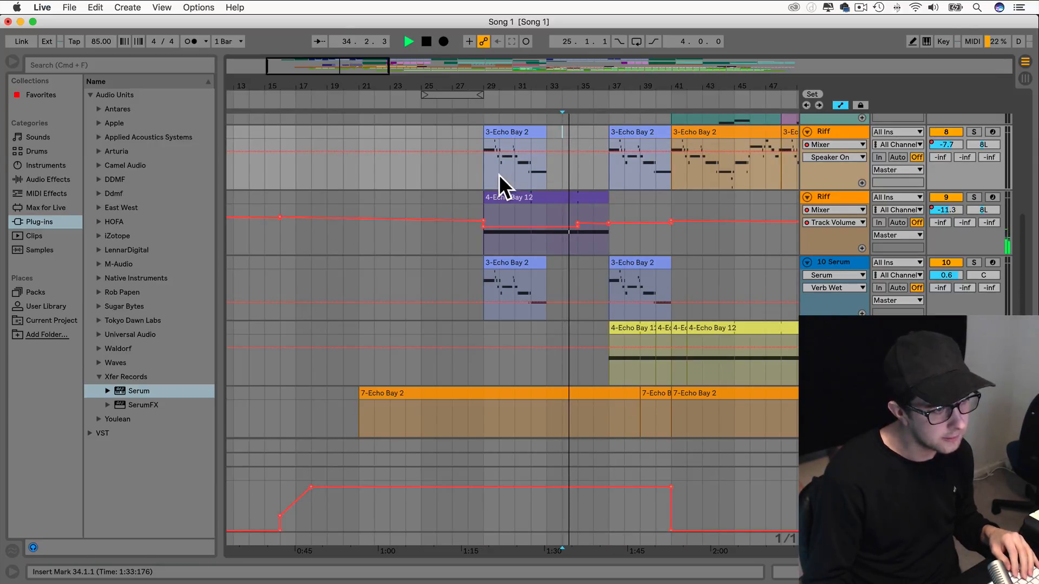
scroll(499, 177, right, 5)
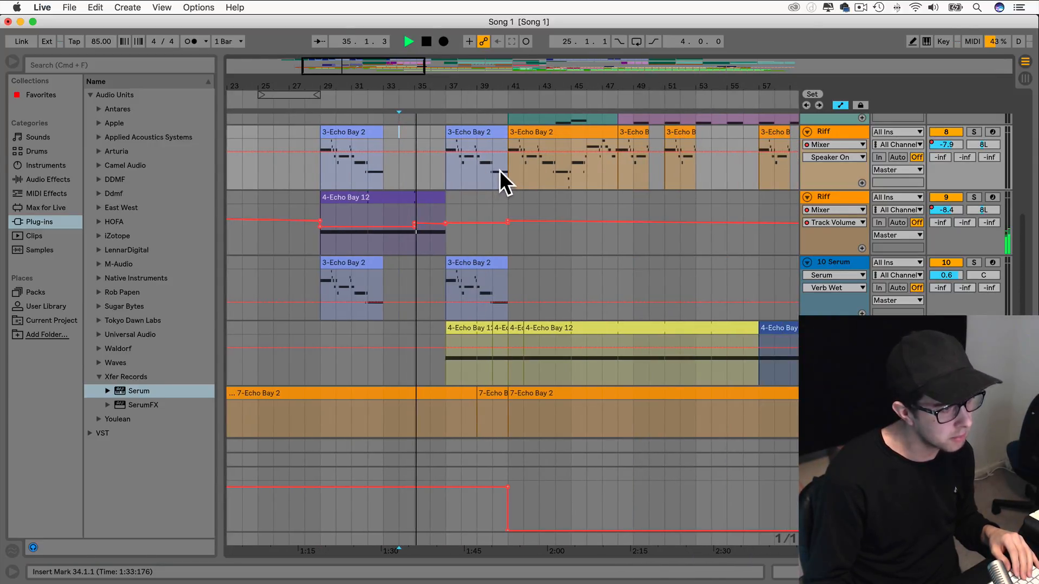
scroll(499, 176, up, 4)
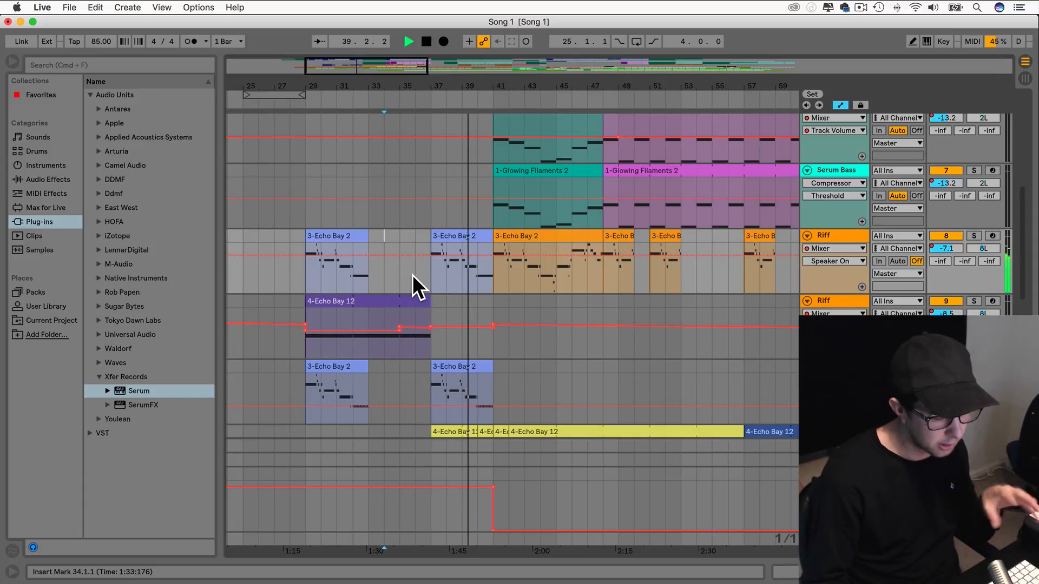
Loop playback over bars 37 to 41 and solo and select the 10 Serum track.
drag(271, 95, 456, 93)
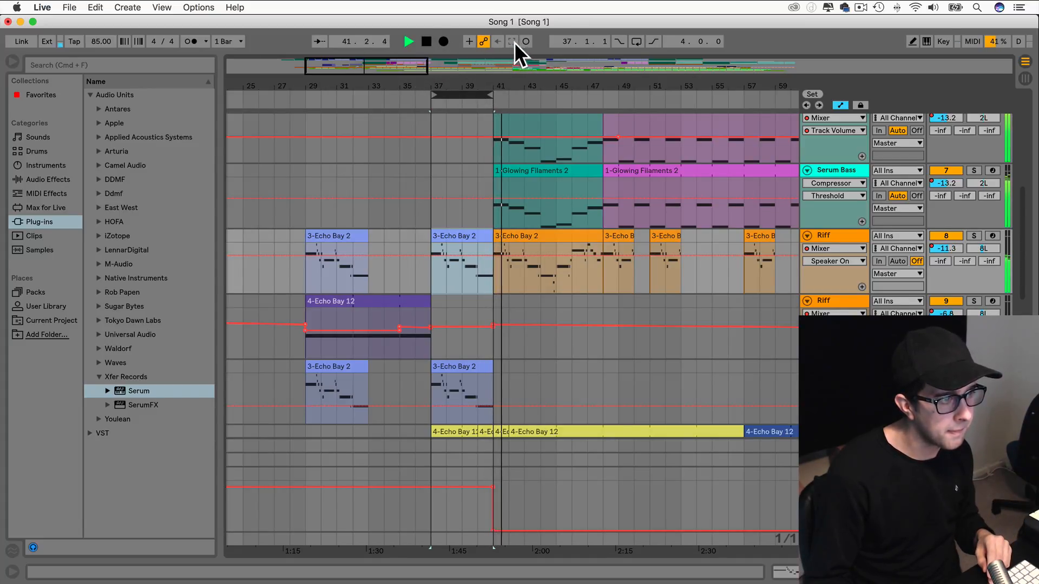
click(636, 41)
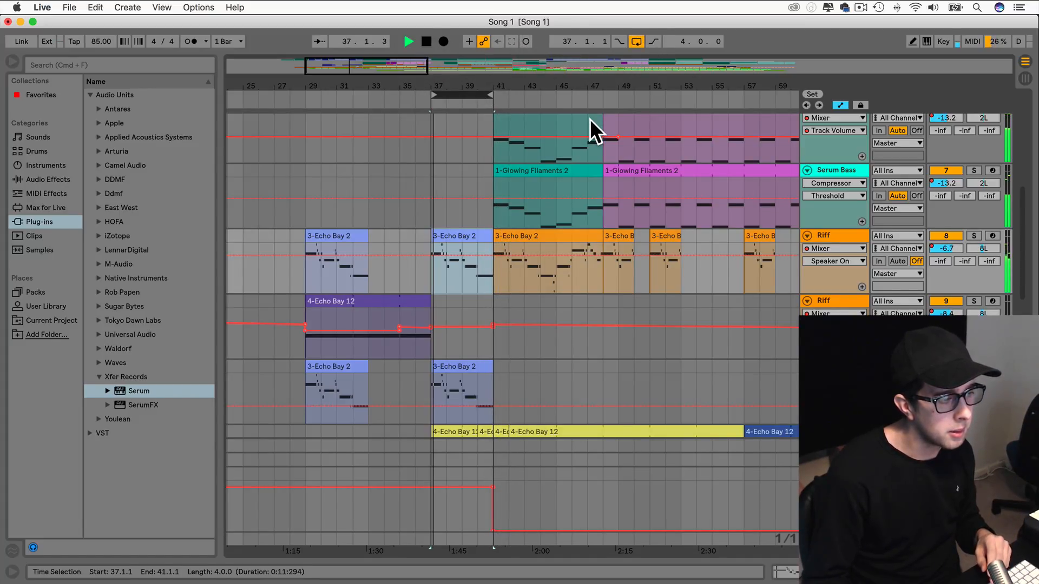
click(974, 366)
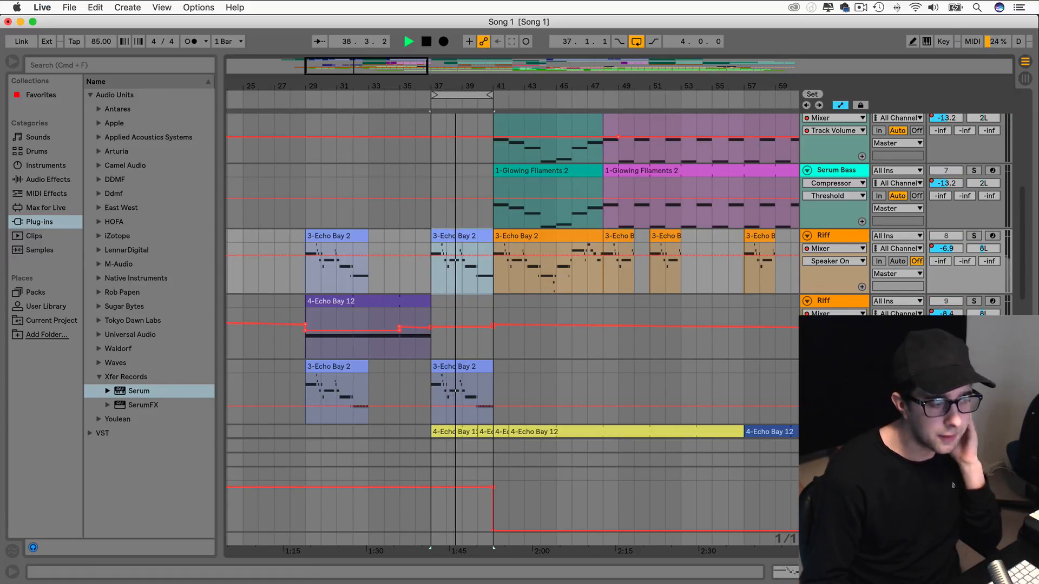
double_click(833, 367)
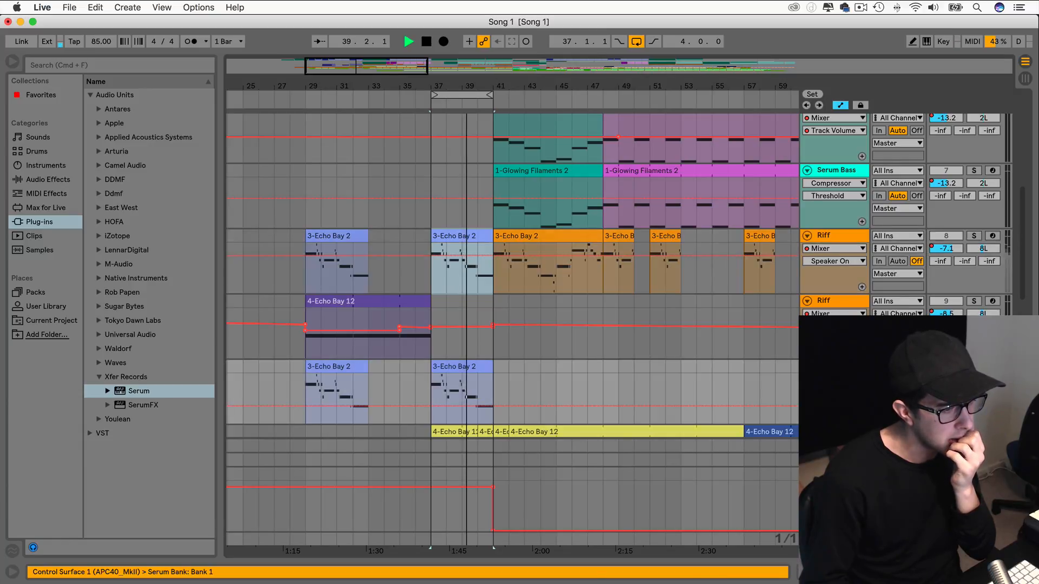
Open the 10 Serum track's synth and try an Envelope 1 attack of 317 ms before restoring 0 ms.
click(47, 422)
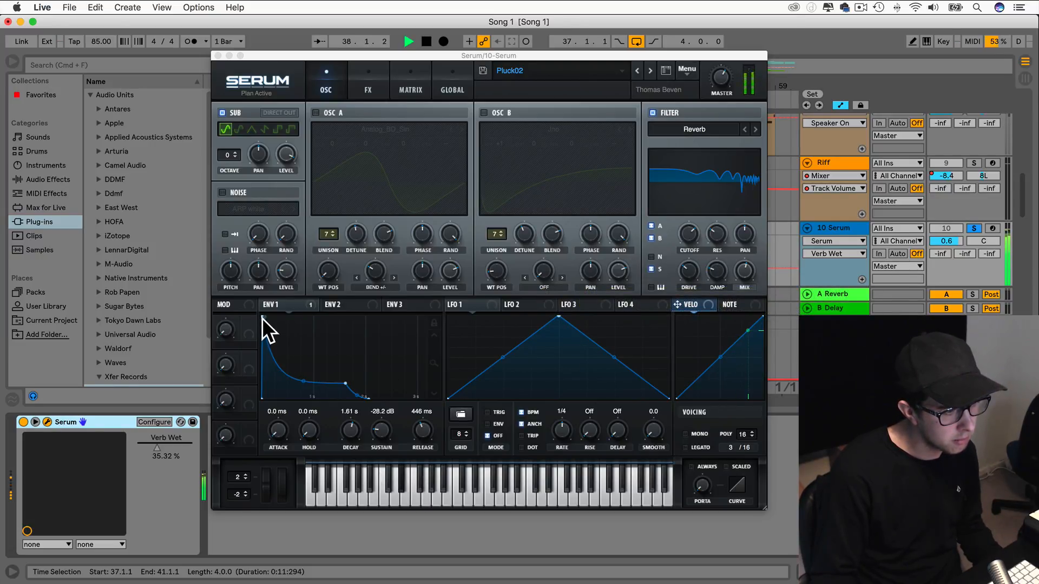
drag(263, 317, 310, 322)
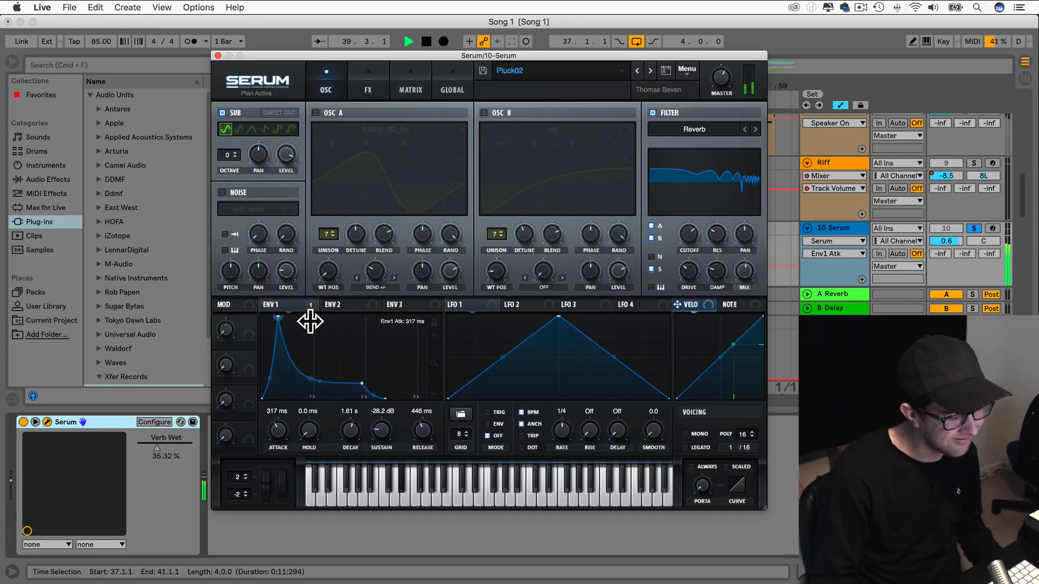
drag(310, 322, 262, 319)
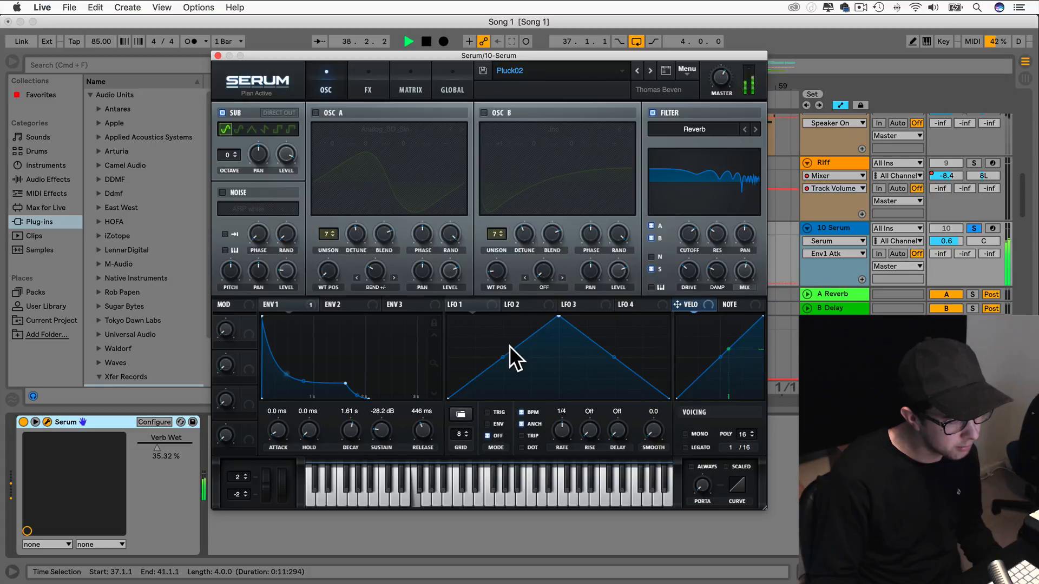
Adjust the Serum filter's variation, resonance and cutoff, look over the patch's effects, and close the synth.
click(709, 278)
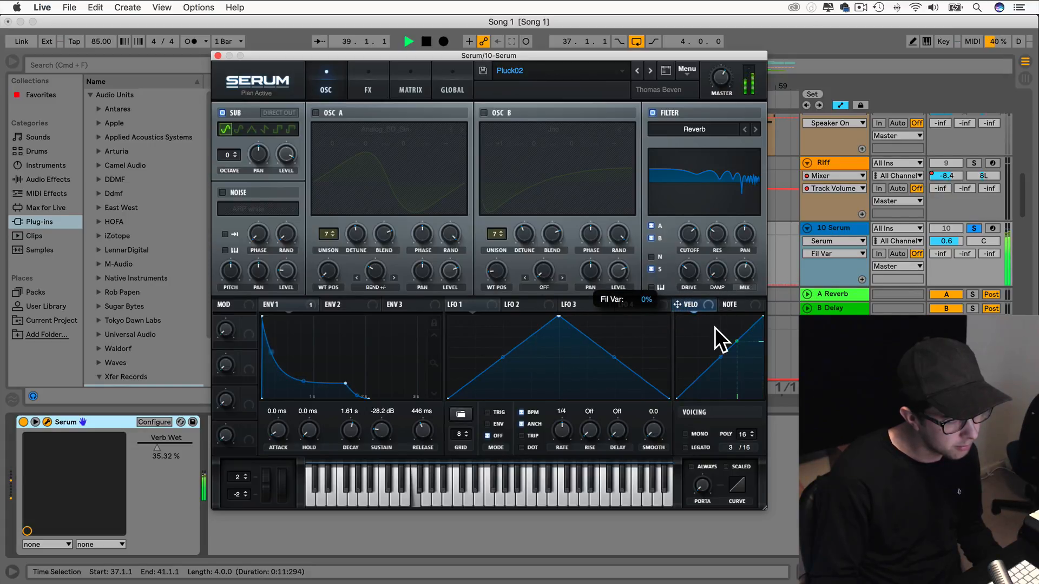
drag(716, 273, 712, 219)
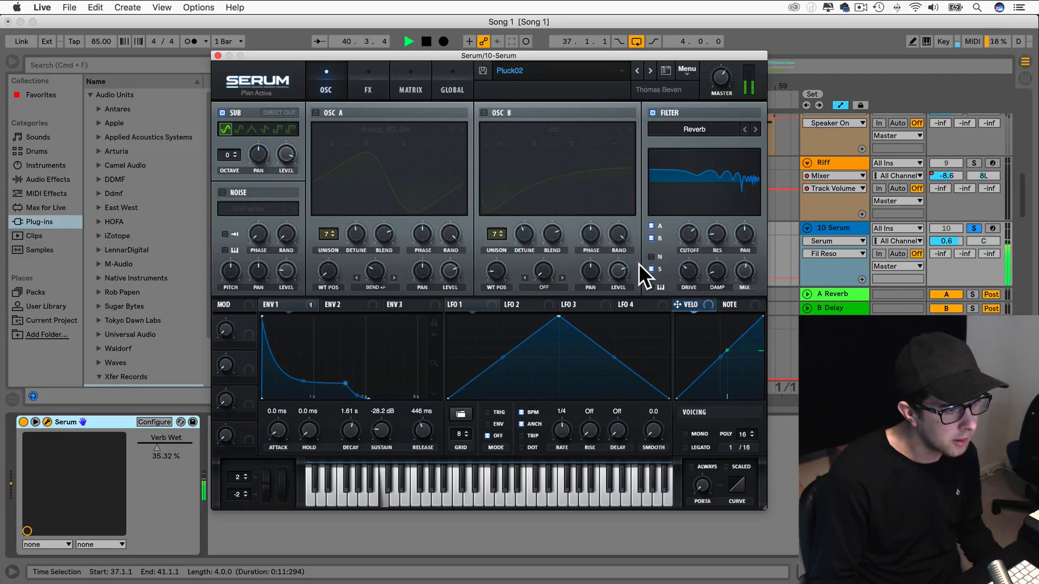
mouse_move(682, 236)
mouse_down()
mouse_move(684, 294)
mouse_move(680, 239)
mouse_up()
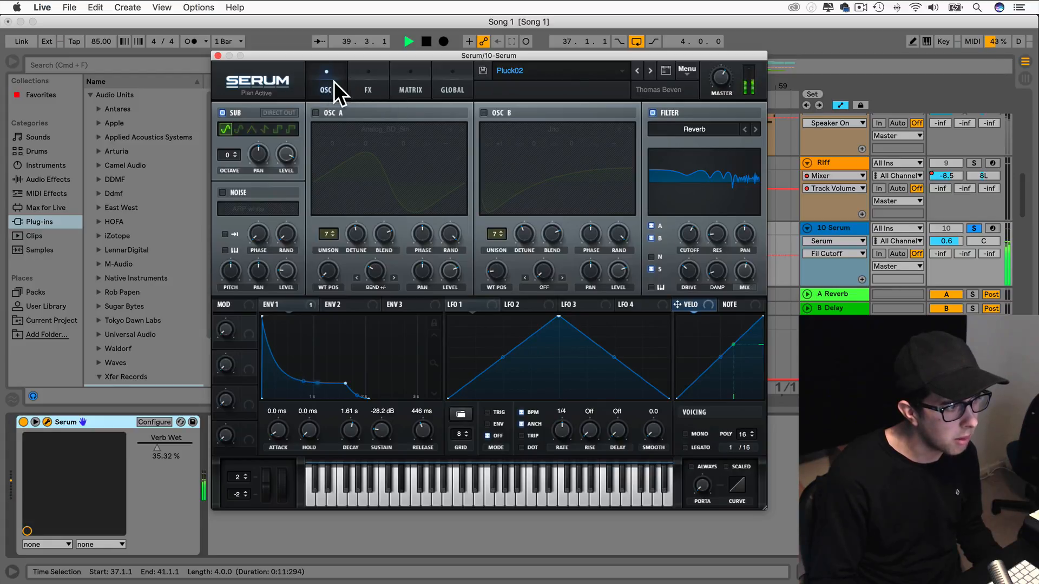
click(366, 82)
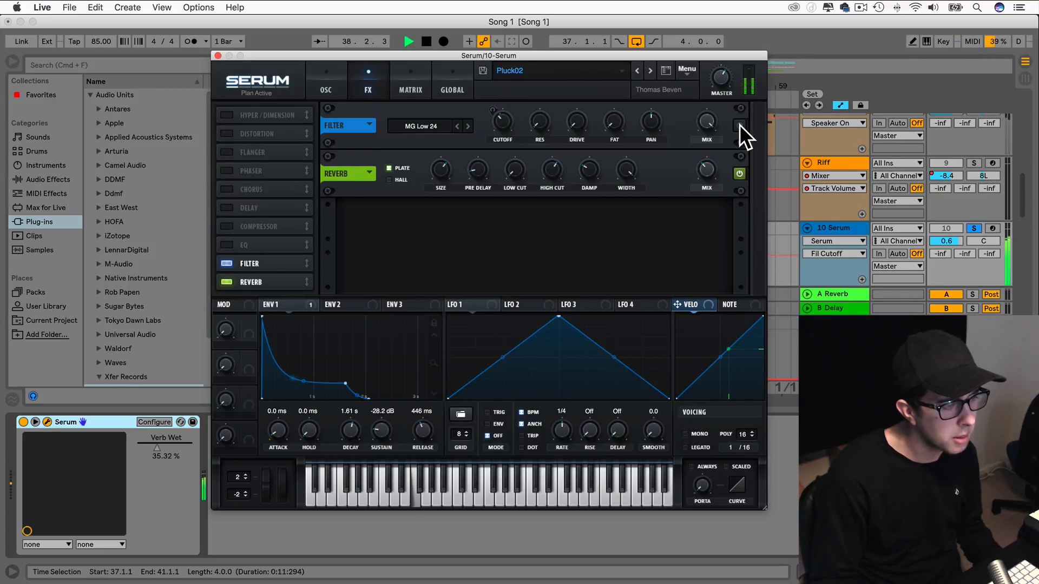
click(218, 55)
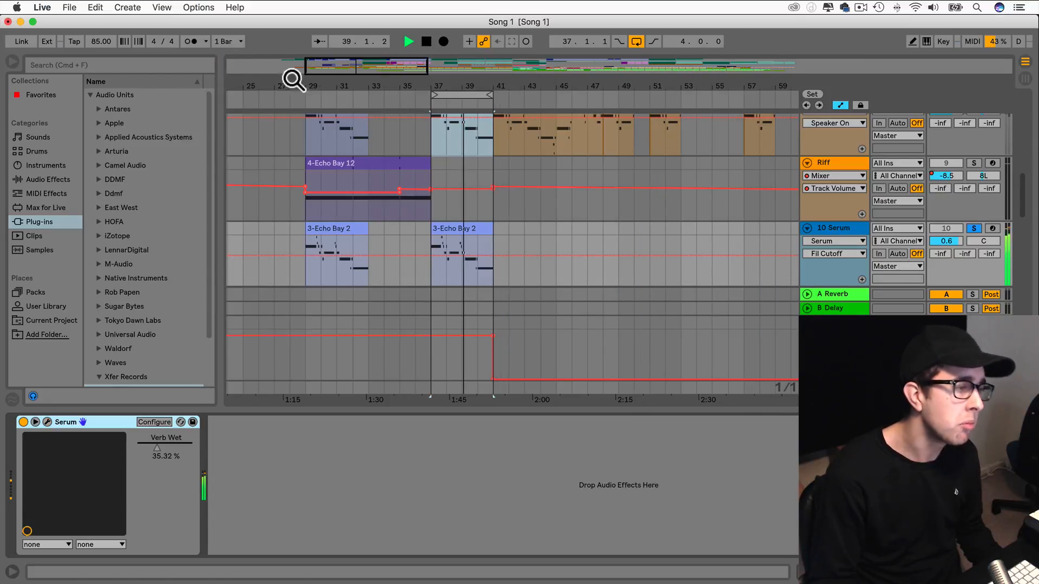
Unsolo the 10 Serum track and turn off loop playback while the arrangement keeps playing.
click(971, 228)
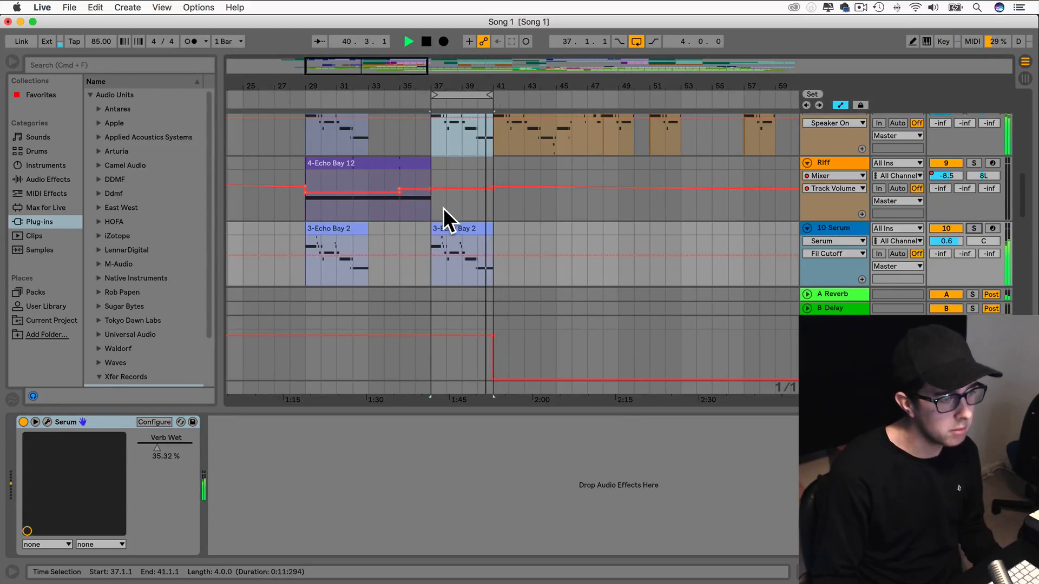
scroll(442, 210, up, 2)
scroll(442, 210, up, 5)
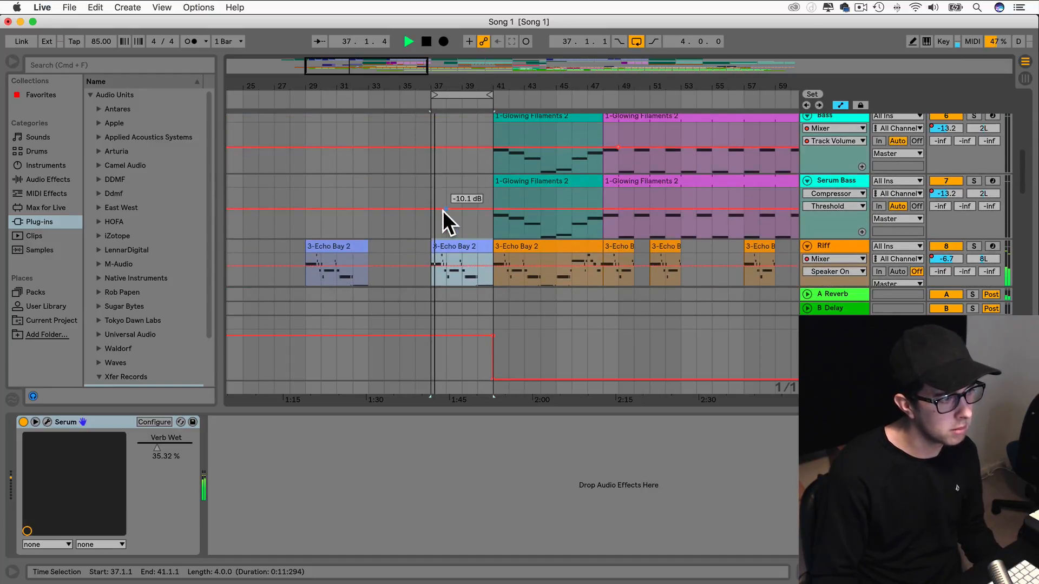
click(637, 41)
scroll(508, 243, down, 5)
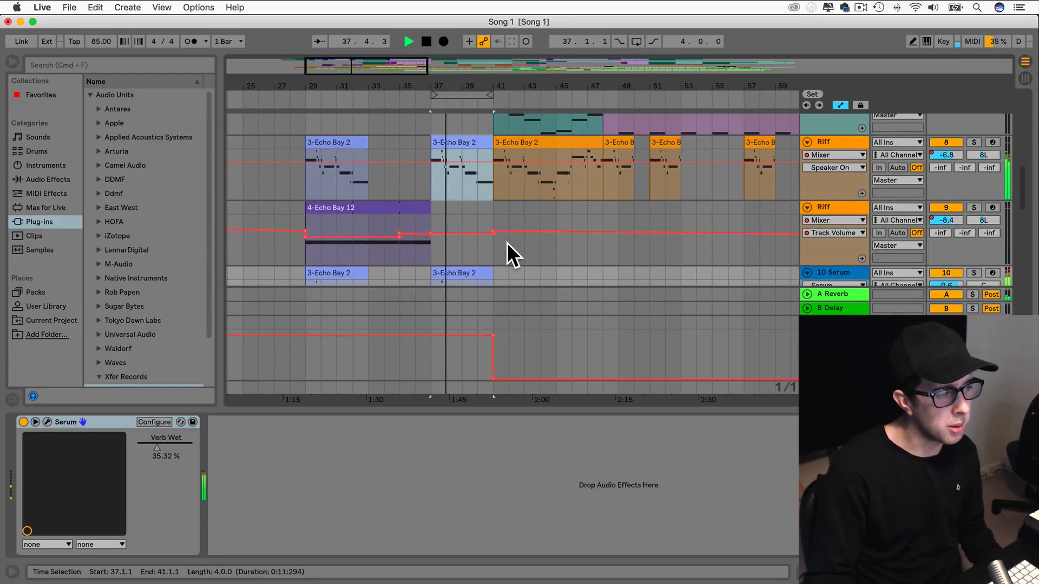
Delete the 3-Echo Bay 2 clip between bars 41 and 48 on the first Riff track.
drag(494, 151, 605, 154)
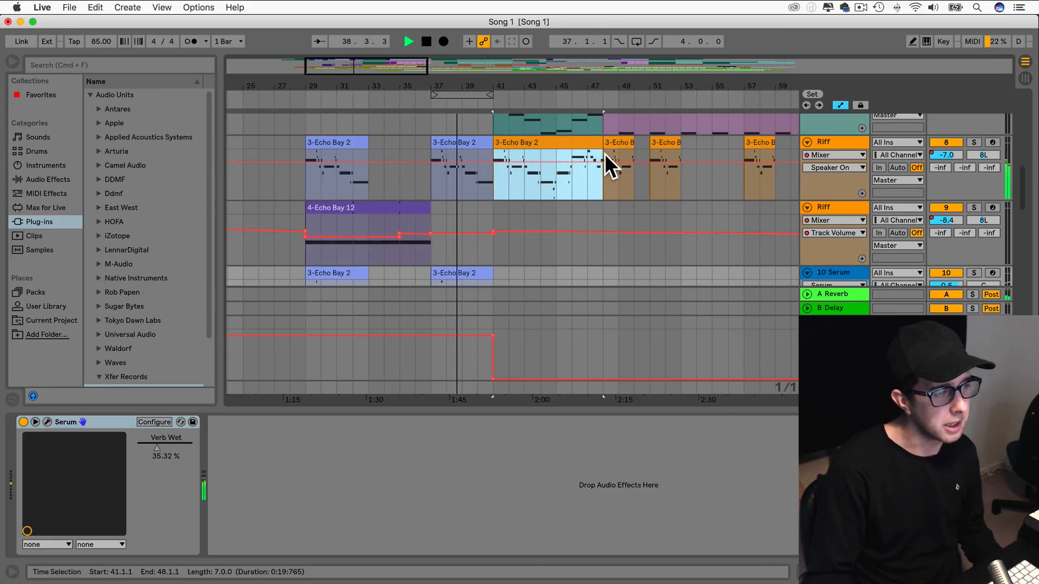
key(Delete)
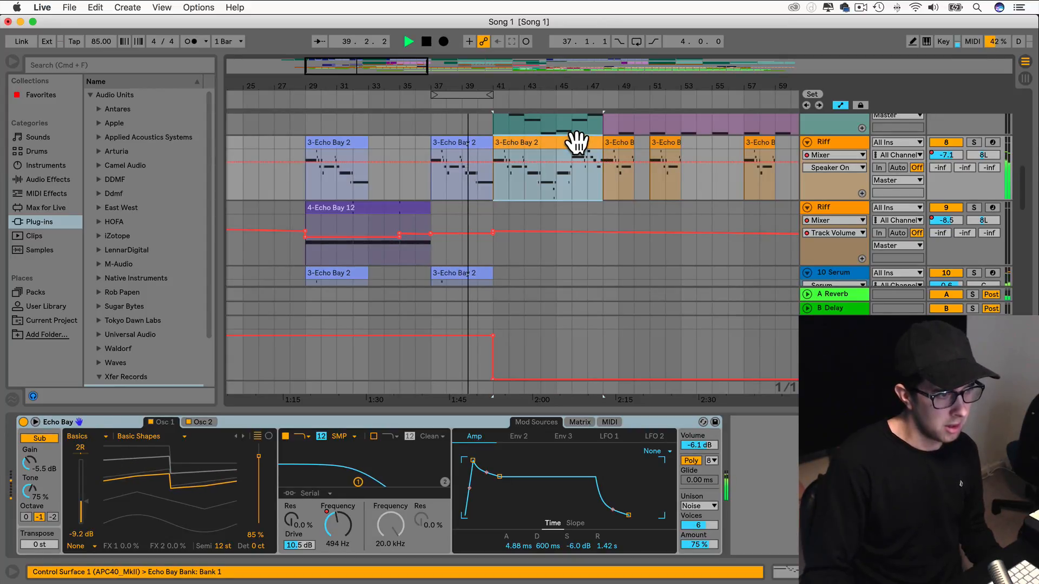
click(518, 177)
Listen to the transition into bar 41 while examining the bass, riff and Serum tracks, and stop playback.
scroll(517, 177, up, 5)
scroll(518, 176, down, 2)
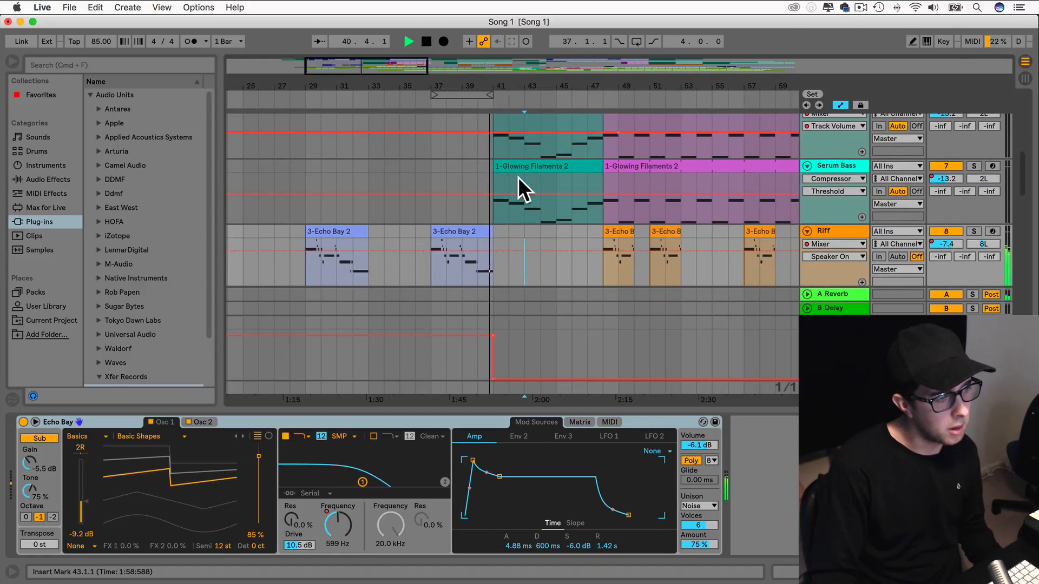
scroll(518, 177, down, 3)
scroll(517, 177, up, 3)
scroll(518, 176, down, 2)
scroll(517, 177, down, 2)
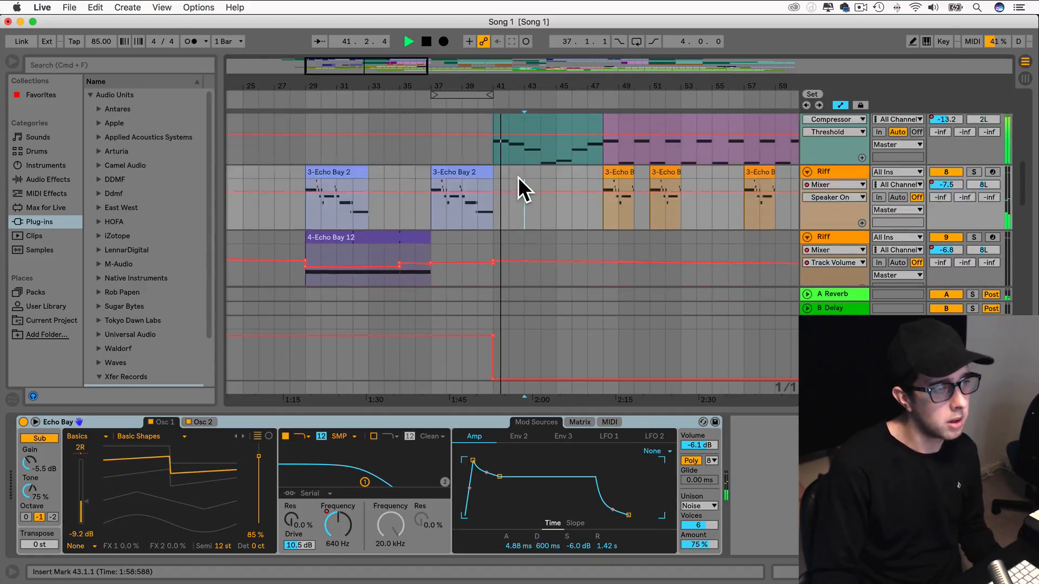
scroll(518, 177, up, 5)
scroll(514, 182, down, 3)
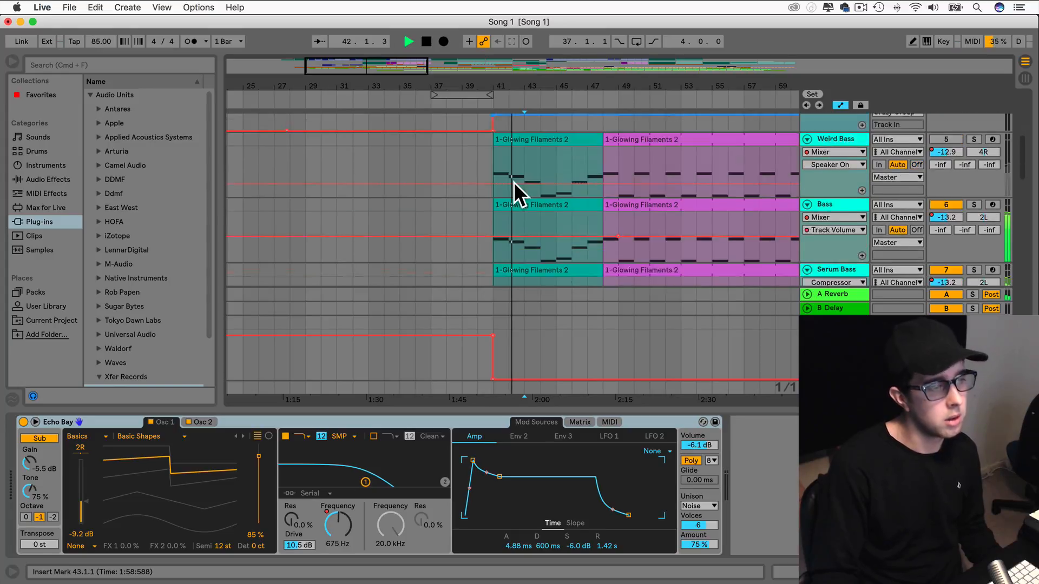
scroll(485, 185, up, 5)
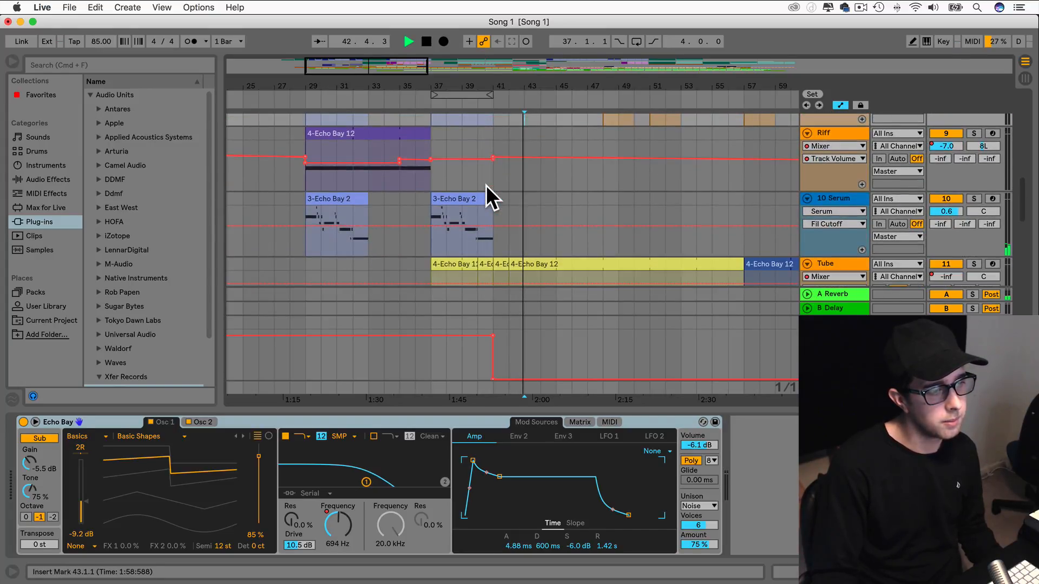
key(space)
Delete the Main Pad and Serum Pad clips between bars 41 and 48.
click(557, 122)
click(549, 186)
scroll(553, 186, down, 5)
scroll(554, 187, up, 3)
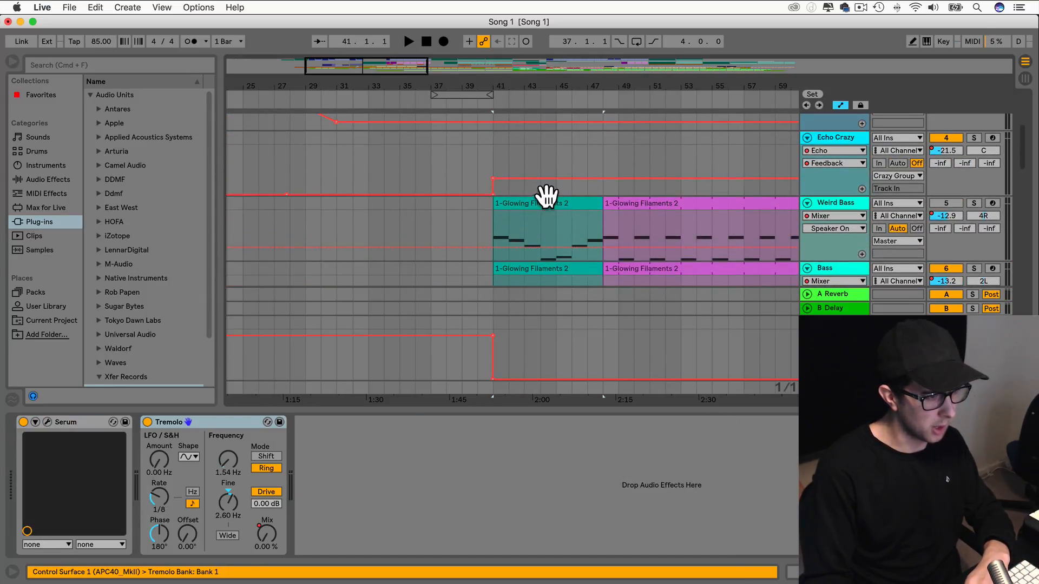
Delete the Weird Bass clip between bars 41 and 48 and check the emptied pad section.
click(547, 199)
scroll(546, 199, down, 6)
scroll(545, 199, up, 5)
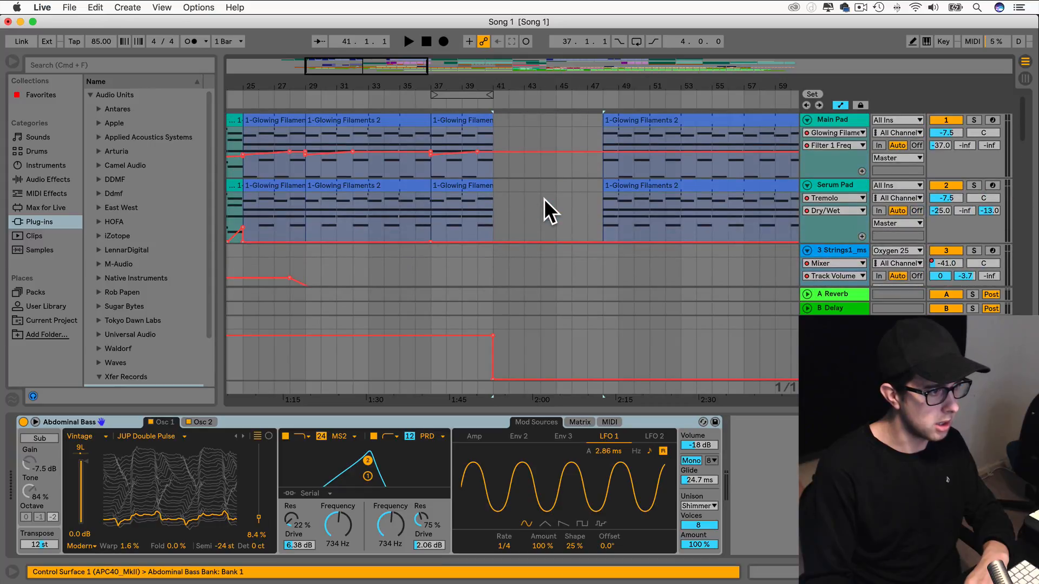
click(543, 199)
scroll(543, 194, down, 5)
scroll(543, 194, right, 6)
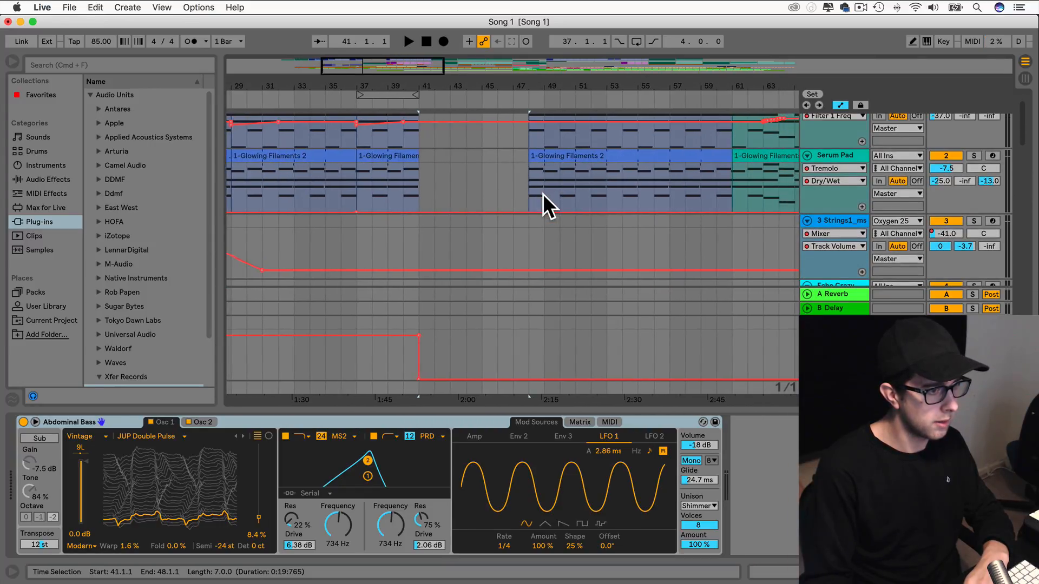
scroll(543, 194, left, 5)
scroll(543, 193, up, 5)
scroll(543, 194, down, 4)
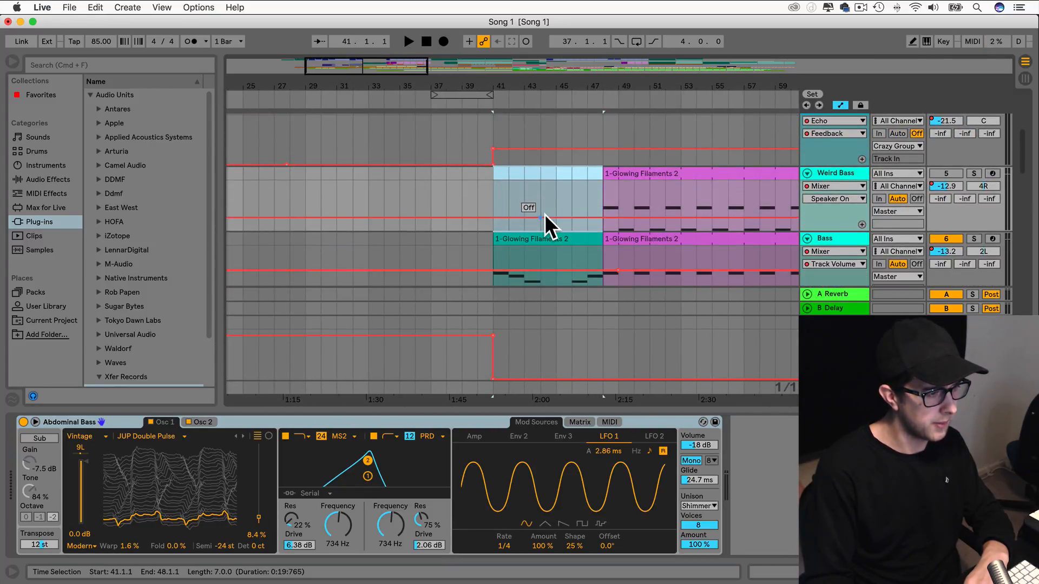
Delete the Bass and Serum Bass clips between bars 41 and 48.
click(547, 148)
key(Delete)
scroll(545, 158, down, 4)
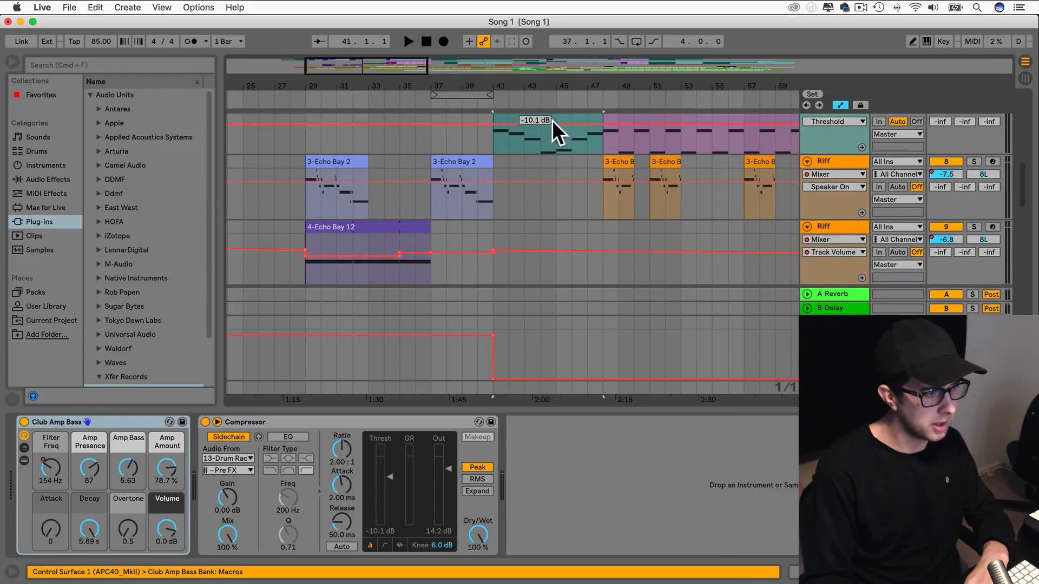
scroll(550, 132, up, 2)
click(549, 141)
key(Delete)
scroll(549, 142, right, 6)
scroll(549, 142, left, 8)
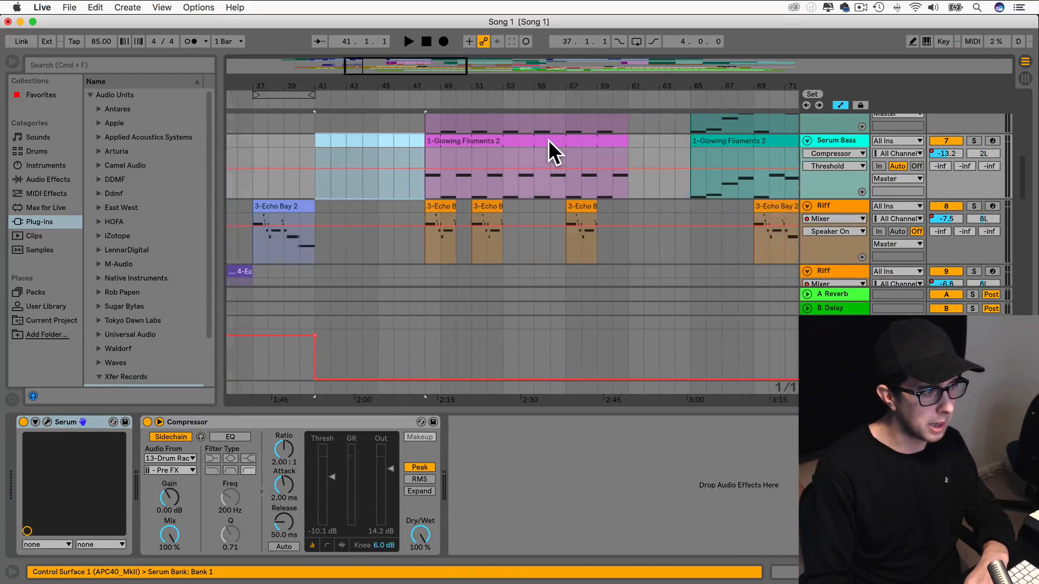
Check which clips remain after bar 41 on the riff, Serum, Tube, Echo Bay and drum tracks.
scroll(550, 140, down, 4)
scroll(551, 140, up, 5)
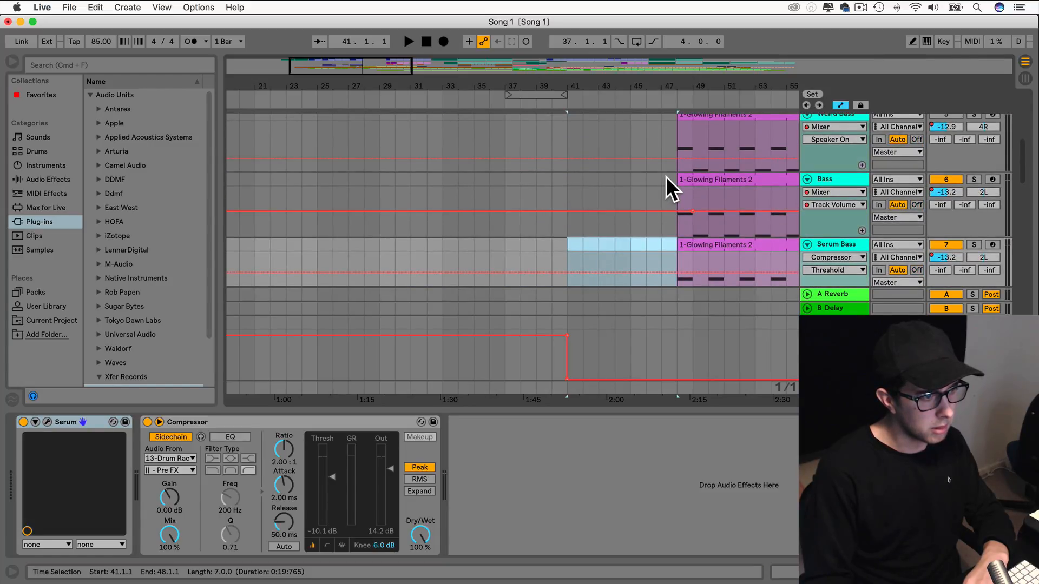
scroll(657, 204, down, 5)
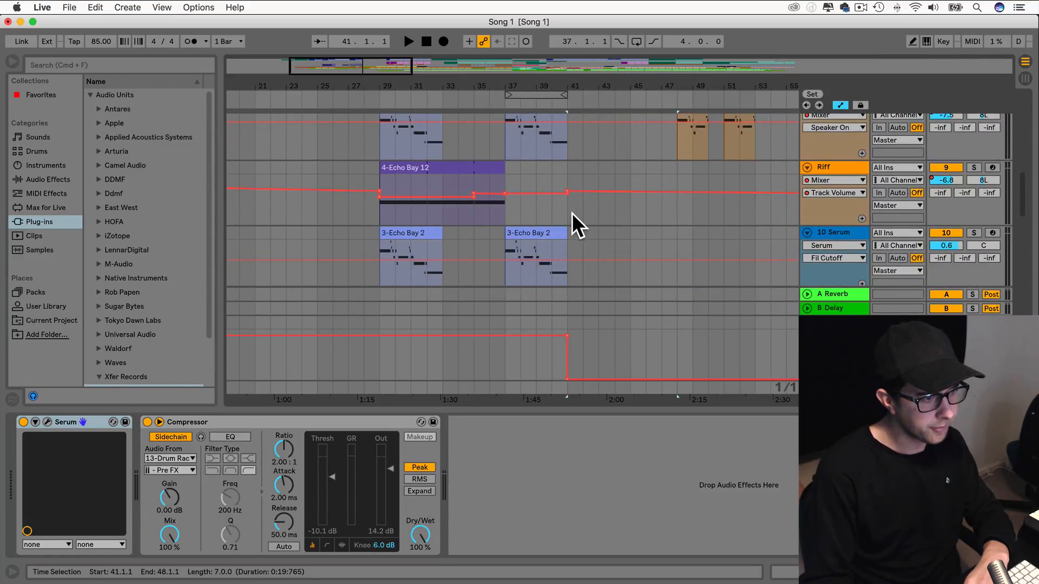
scroll(572, 213, down, 4)
scroll(568, 194, up, 2)
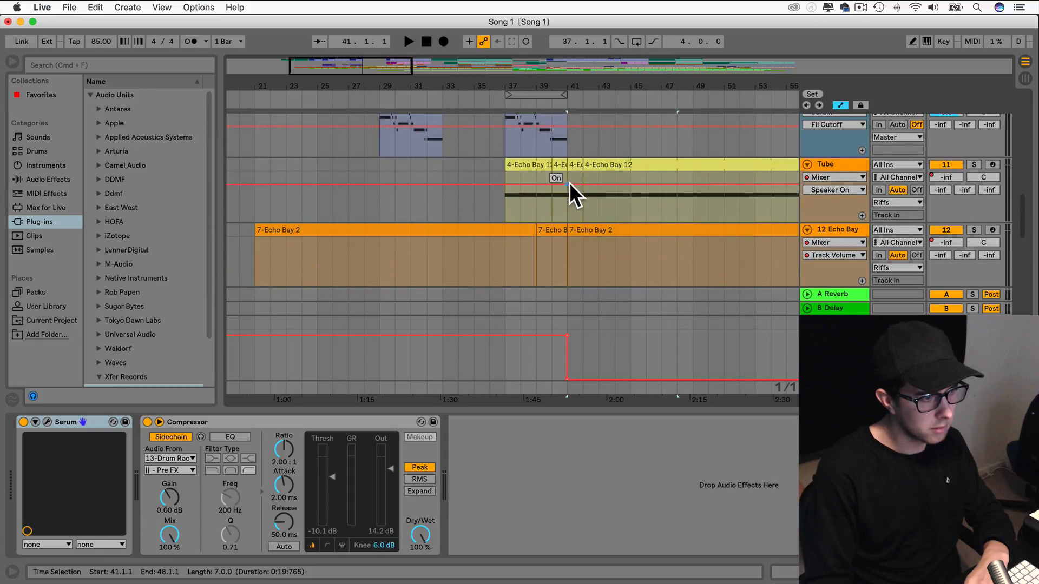
scroll(571, 192, down, 3)
scroll(573, 195, up, 3)
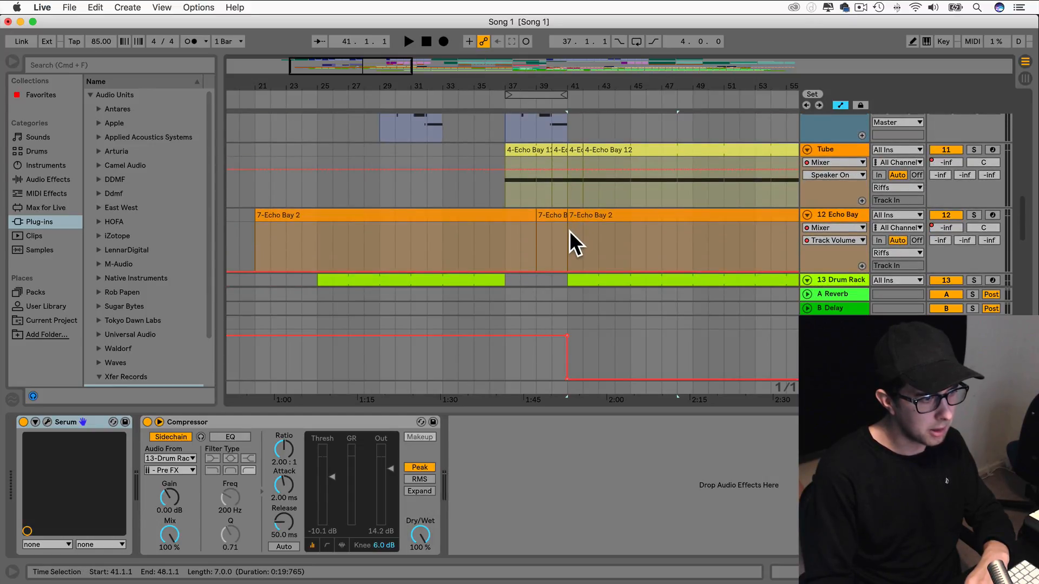
Try moving the 7-Echo Bay 2 clip at bar 41 on the 12 Echo Bay track one bar earlier.
click(656, 216)
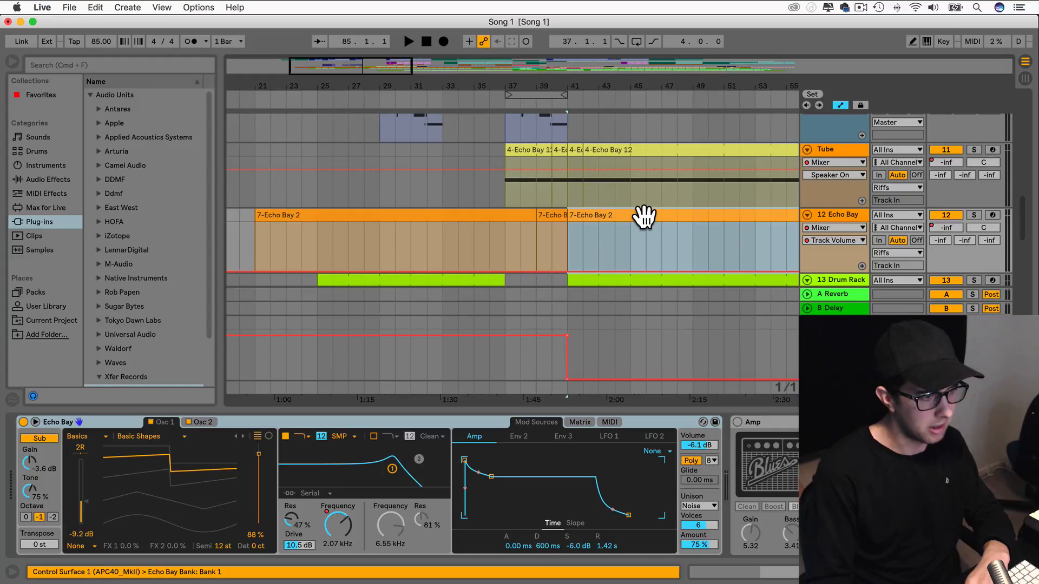
click(676, 224)
drag(675, 216, 666, 216)
key(super+z)
click(680, 233)
key(super+z)
scroll(665, 216, down, 3)
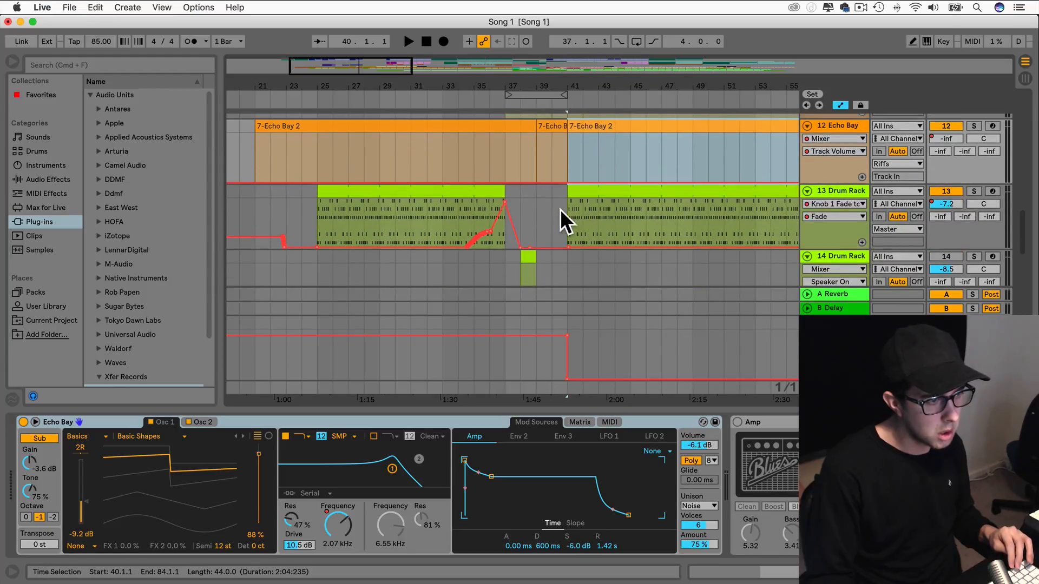
Trim the start of the 13 Drum Rack clip from bar 41 to bar 48.
drag(567, 209, 689, 196)
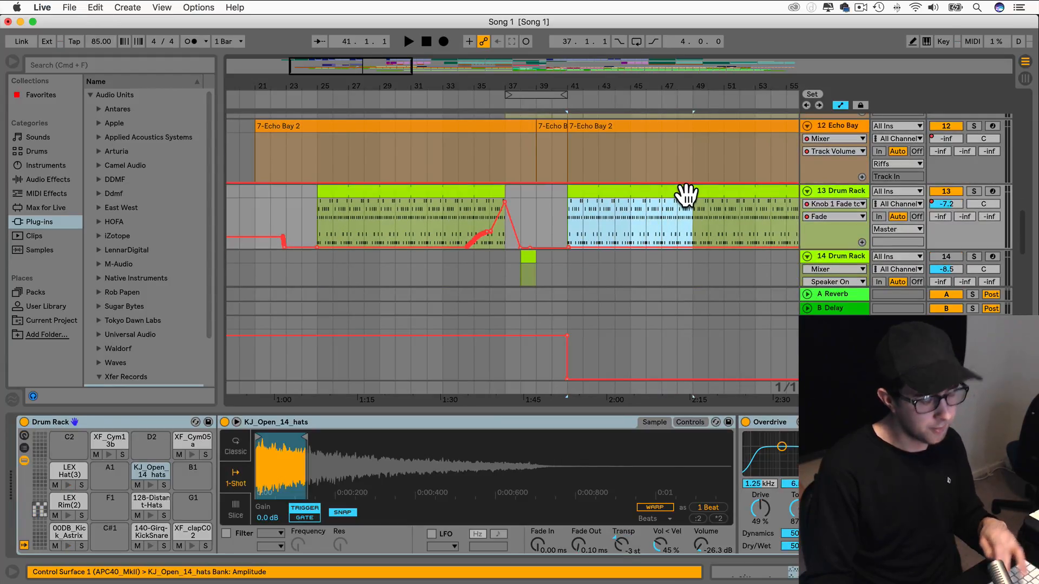
click(684, 195)
click(598, 203)
drag(566, 194, 696, 195)
scroll(695, 194, up, 5)
scroll(695, 194, down, 8)
click(684, 217)
Trim the start of the Shaker track's 5-Drum Rack 3 clip to bar 48 and review the thinned section.
scroll(684, 221, down, 6)
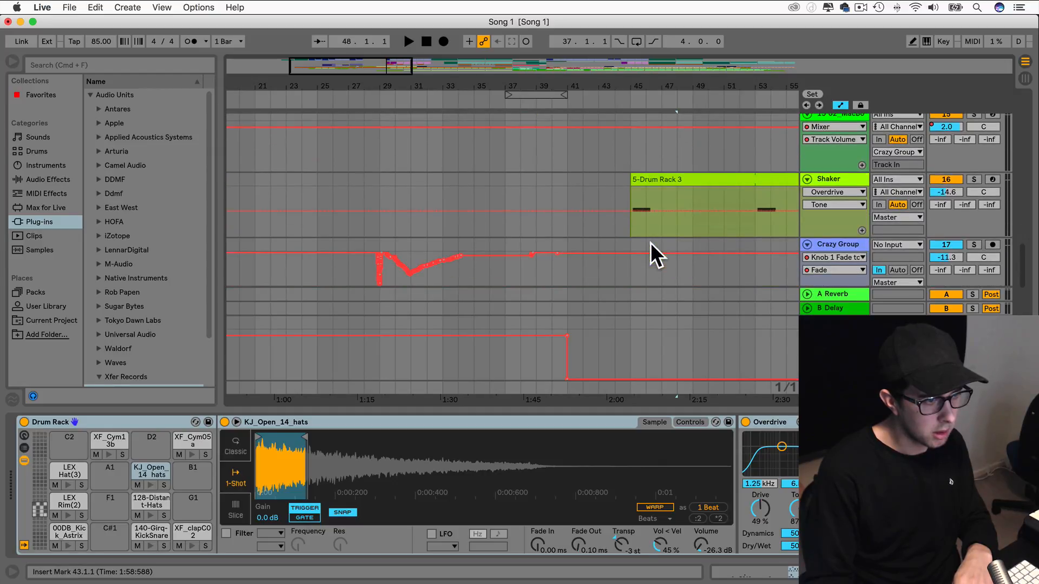
drag(637, 186, 681, 182)
scroll(680, 182, down, 5)
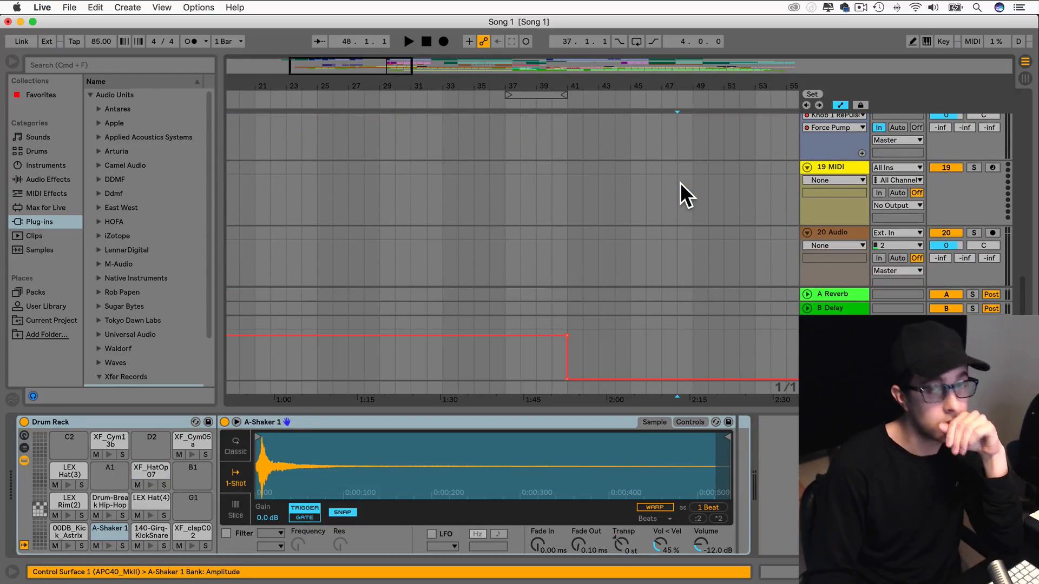
scroll(679, 182, up, 8)
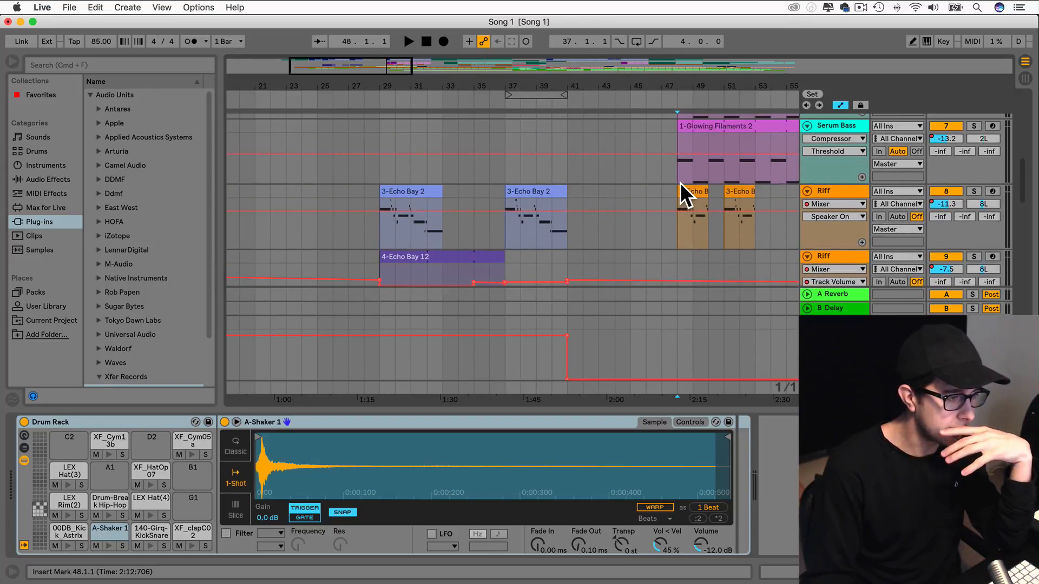
scroll(680, 183, up, 4)
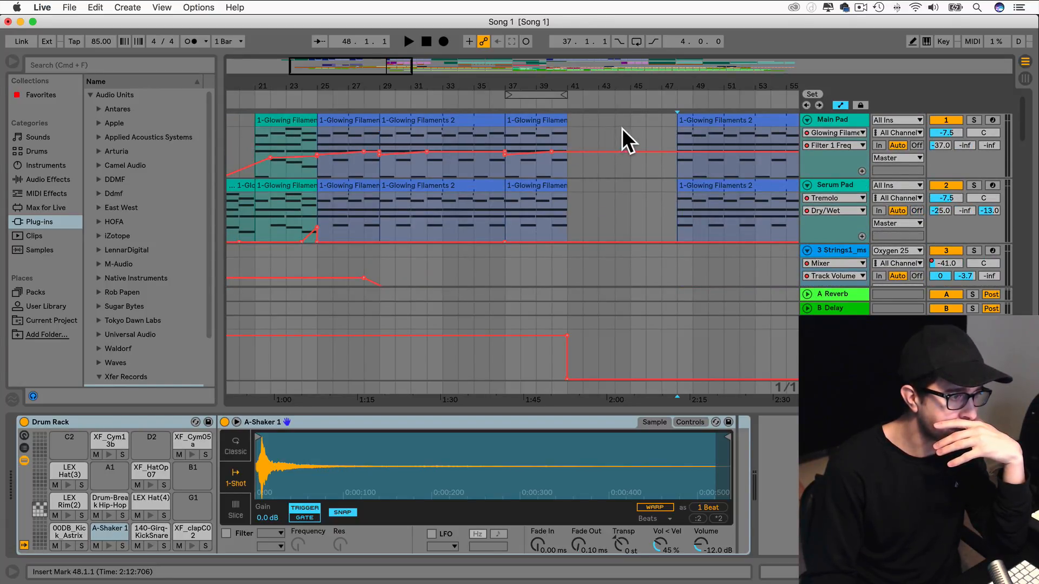
scroll(542, 212, left, 5)
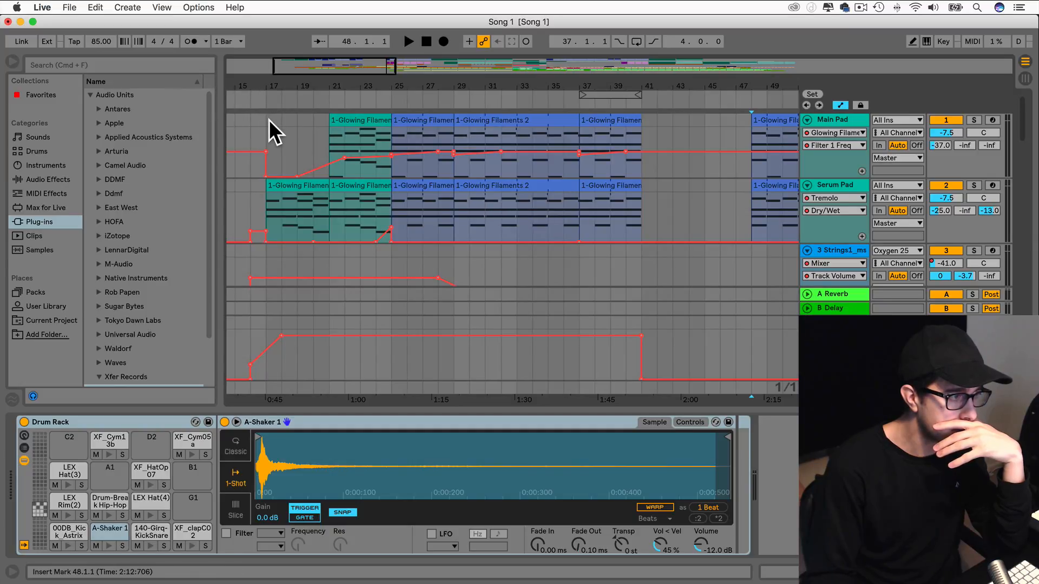
Move the bar 17 to 41 section of all tracks seven bars later so it starts at bar 24.
drag(268, 132, 634, 356)
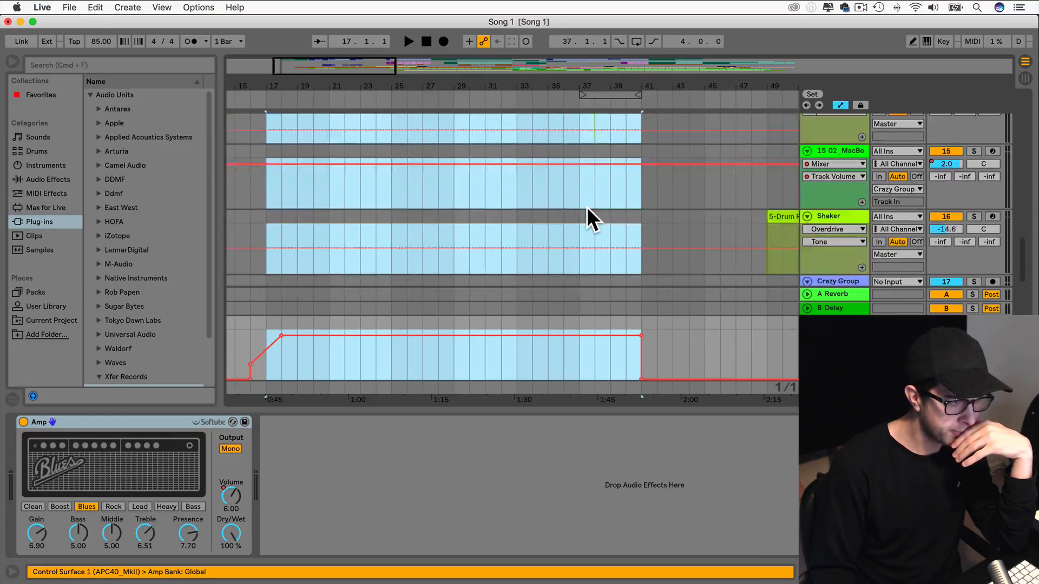
scroll(586, 207, up, 10)
scroll(604, 184, right, 5)
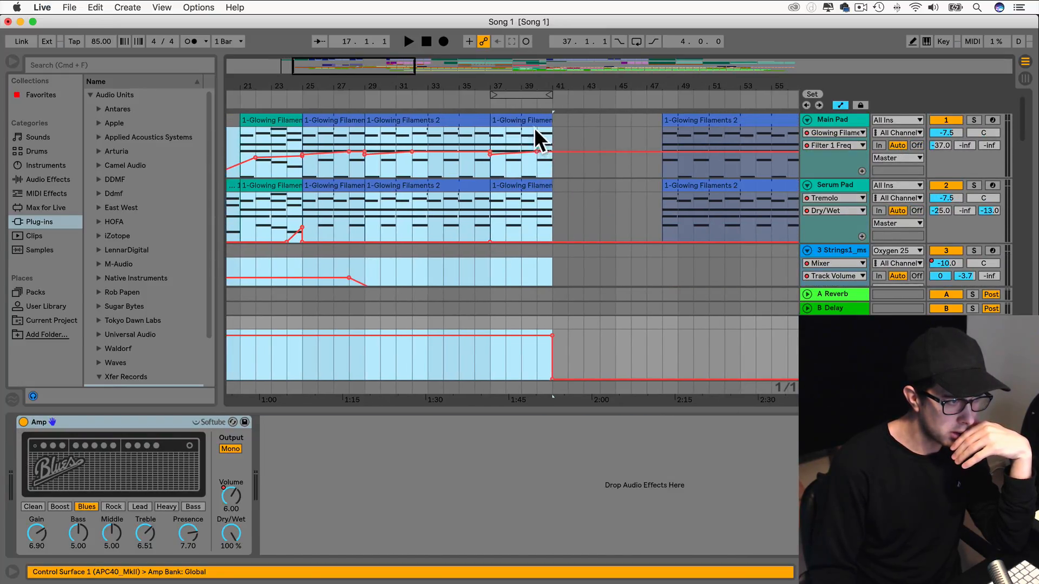
drag(529, 120, 638, 126)
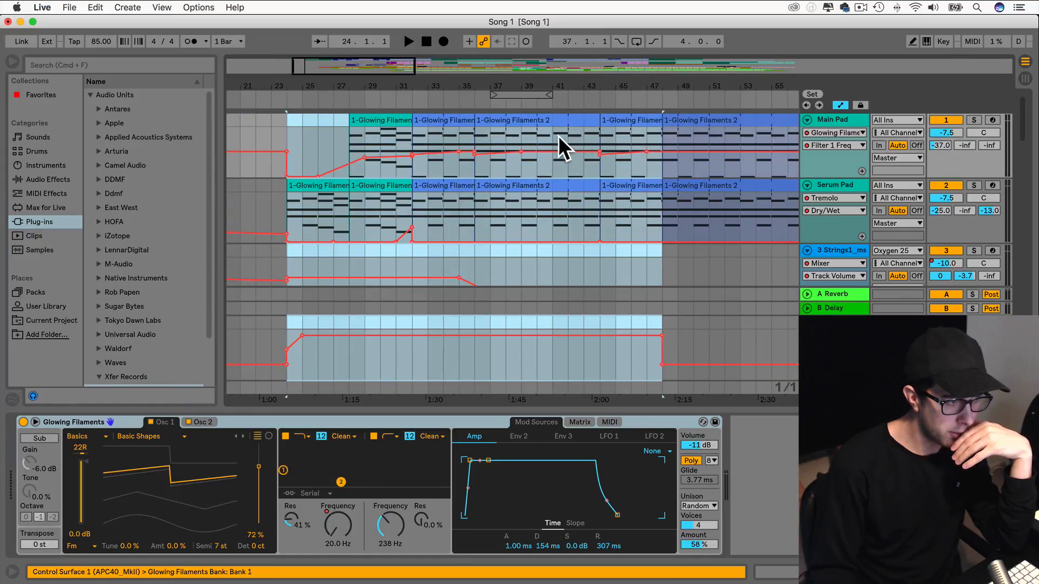
Play the arrangement from bar 39 and examine the bass, riff, Serum and drum tracks leading into bar 48.
click(518, 134)
key(space)
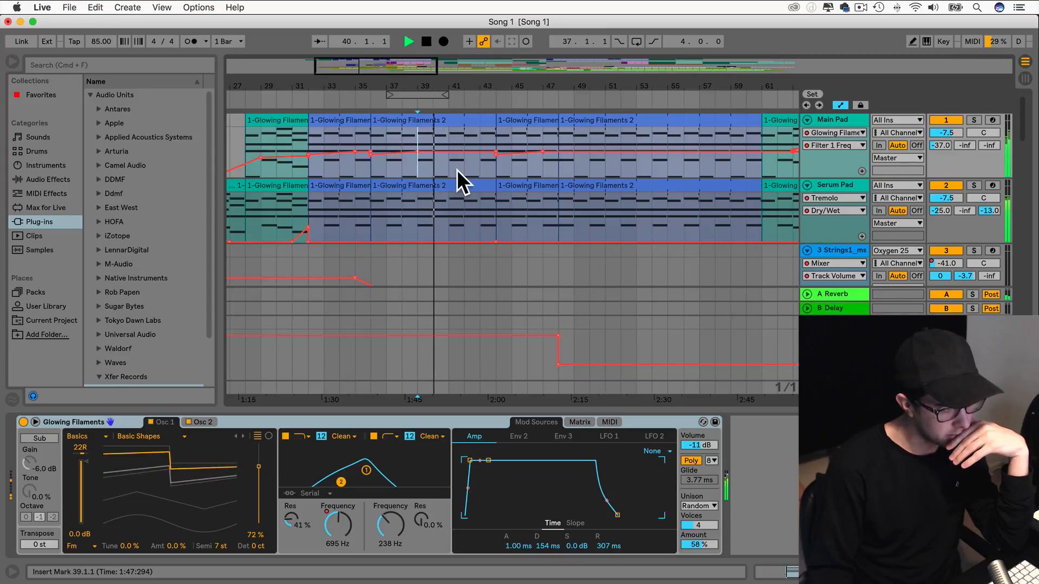
scroll(457, 170, down, 3)
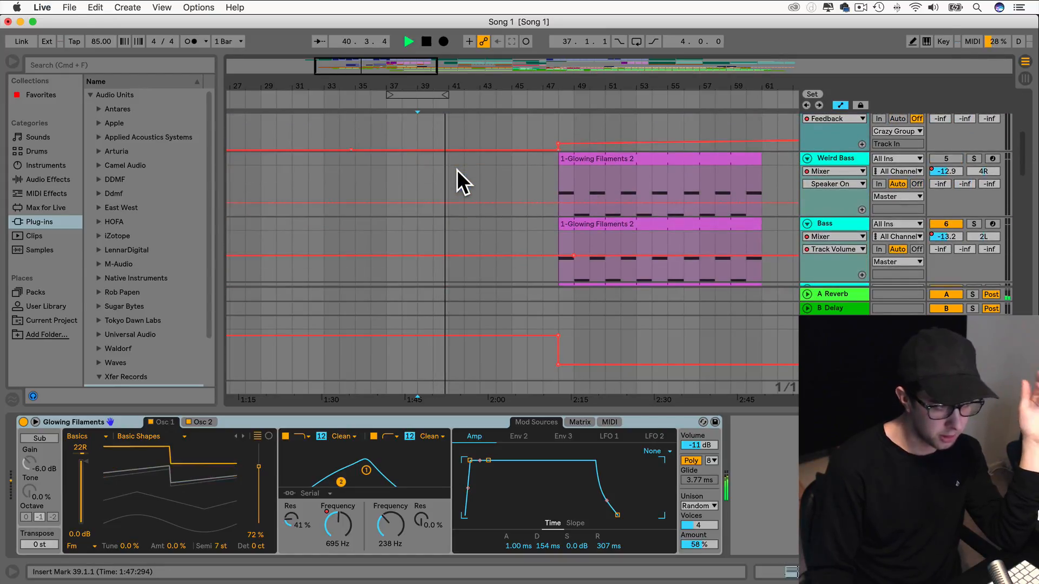
scroll(457, 170, down, 2)
scroll(457, 170, down, 2)
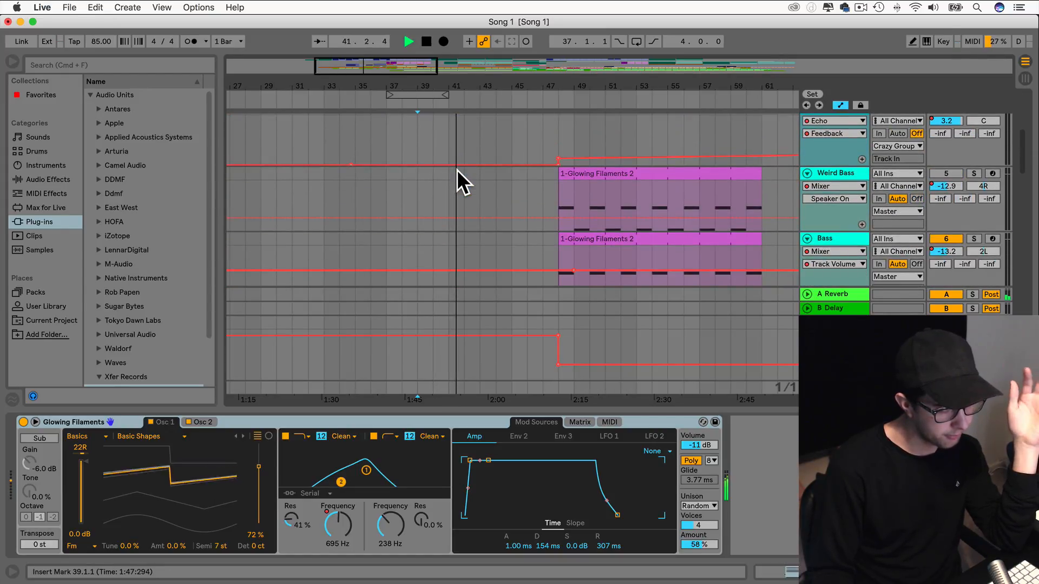
scroll(456, 170, up, 5)
scroll(456, 170, down, 10)
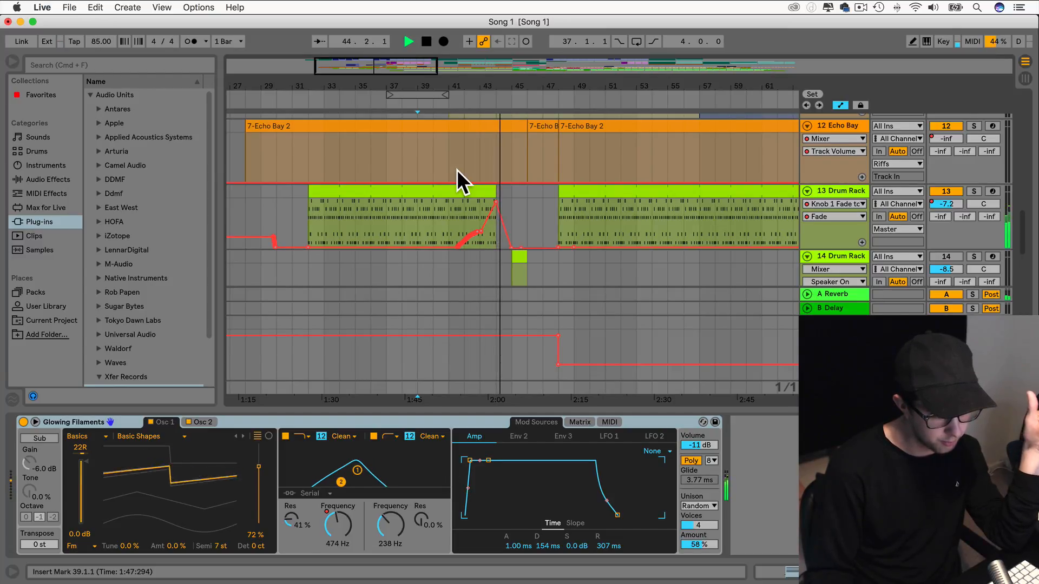
scroll(456, 170, up, 5)
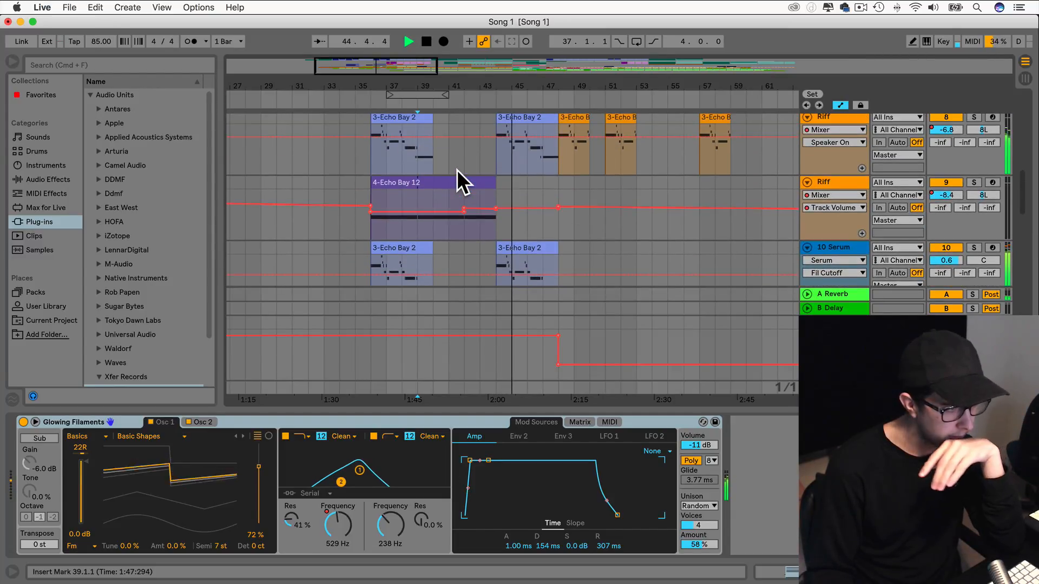
scroll(456, 170, up, 5)
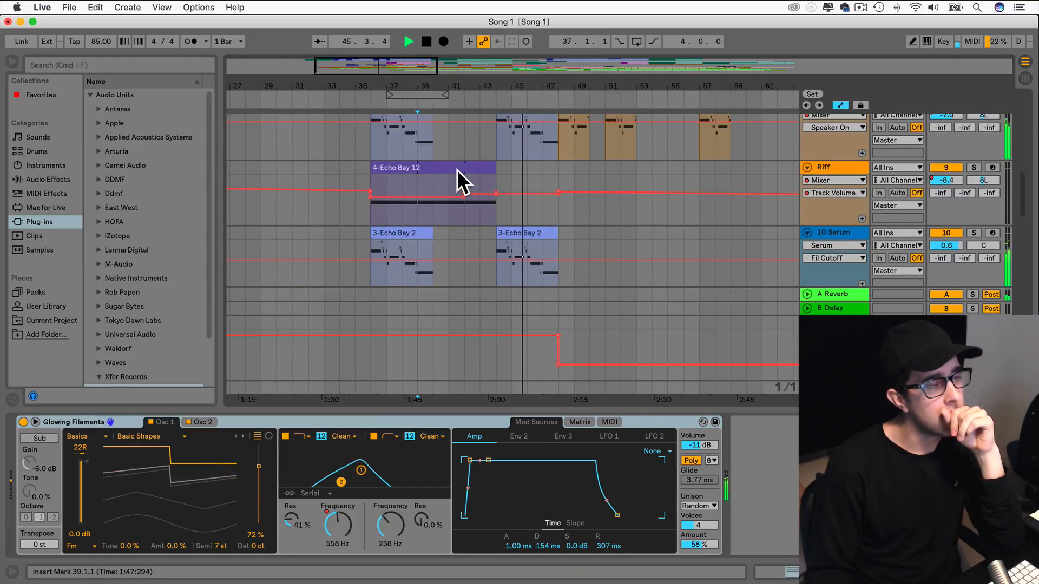
scroll(621, 239, up, 2)
scroll(596, 243, down, 2)
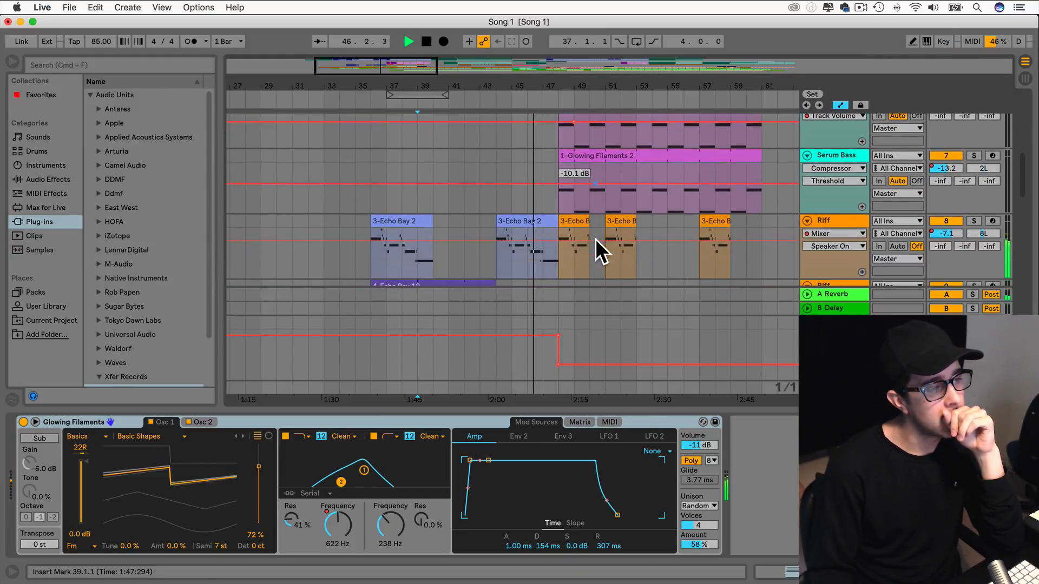
Delete the short orange 3-Echo Bay clip at bar 48 on the first Riff track and listen on.
click(572, 220)
scroll(573, 221, down, 3)
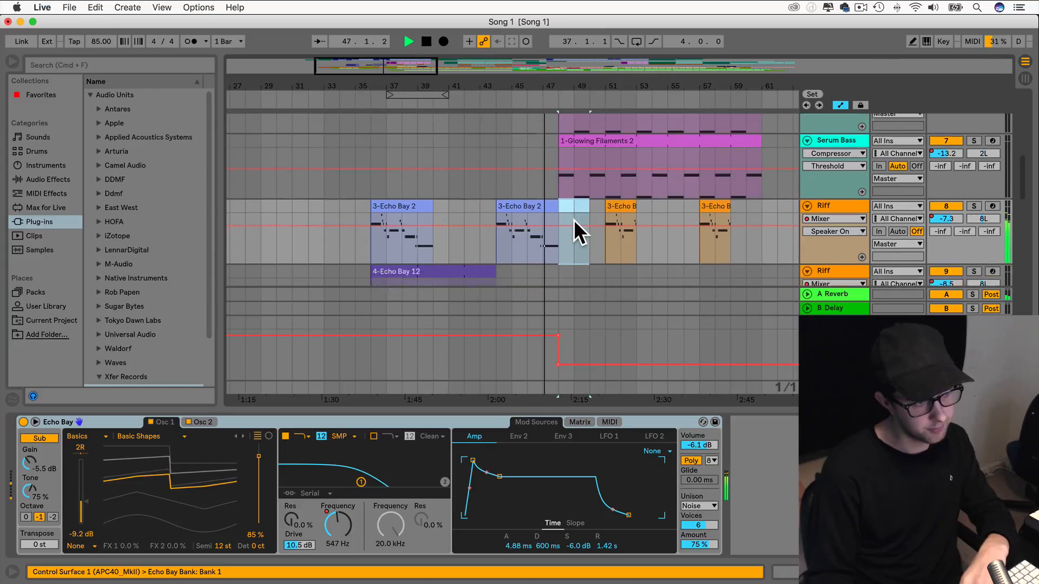
scroll(571, 220, up, 5)
click(572, 220)
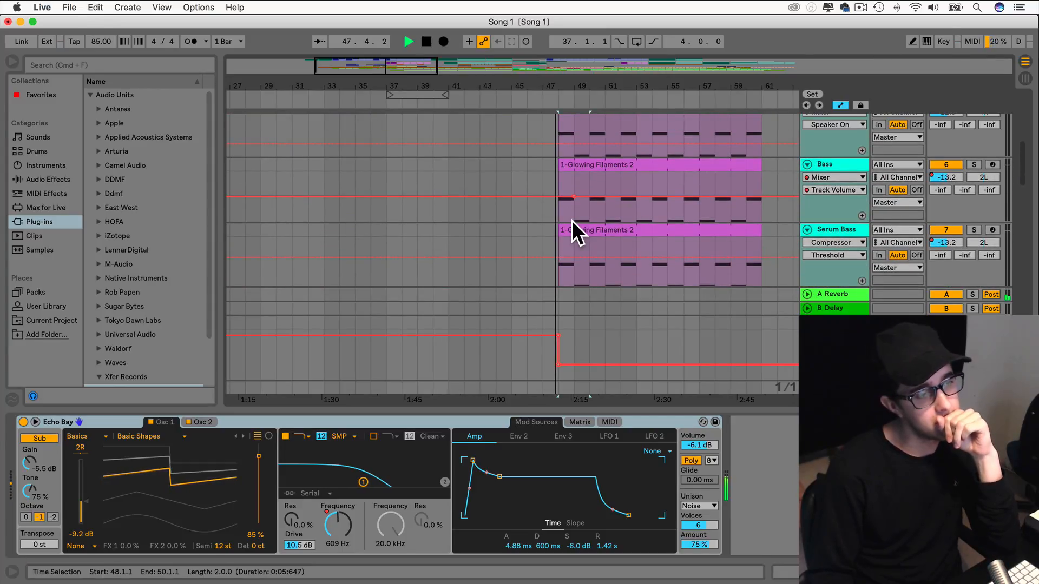
scroll(565, 216, right, 3)
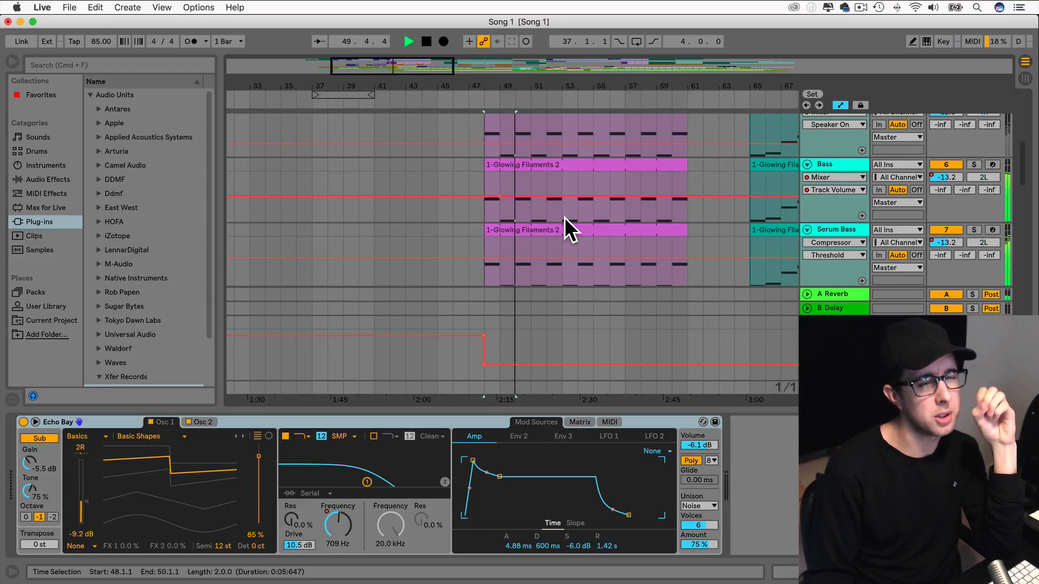
scroll(563, 217, up, 1)
scroll(564, 216, down, 5)
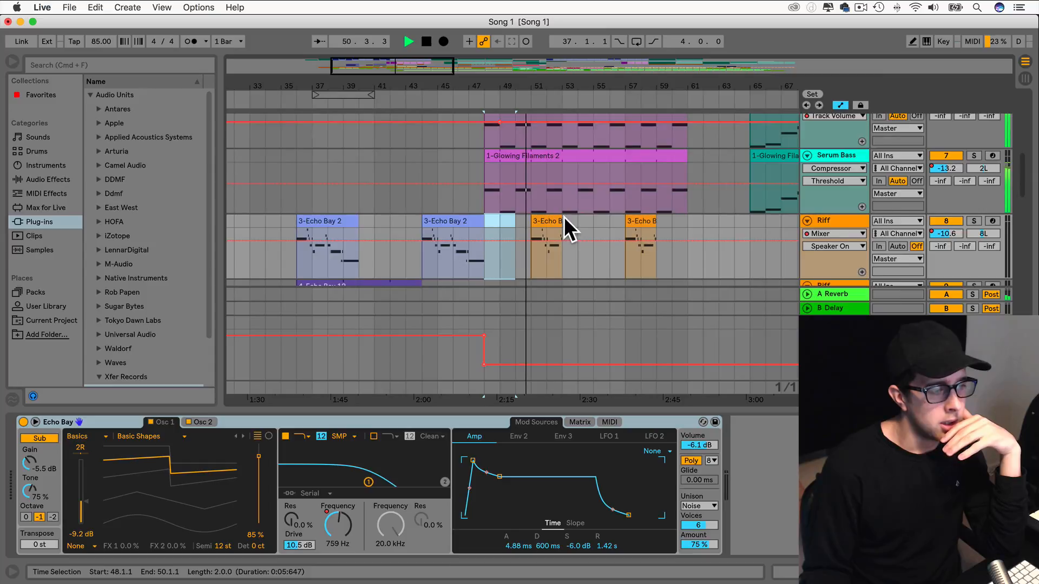
scroll(563, 216, up, 5)
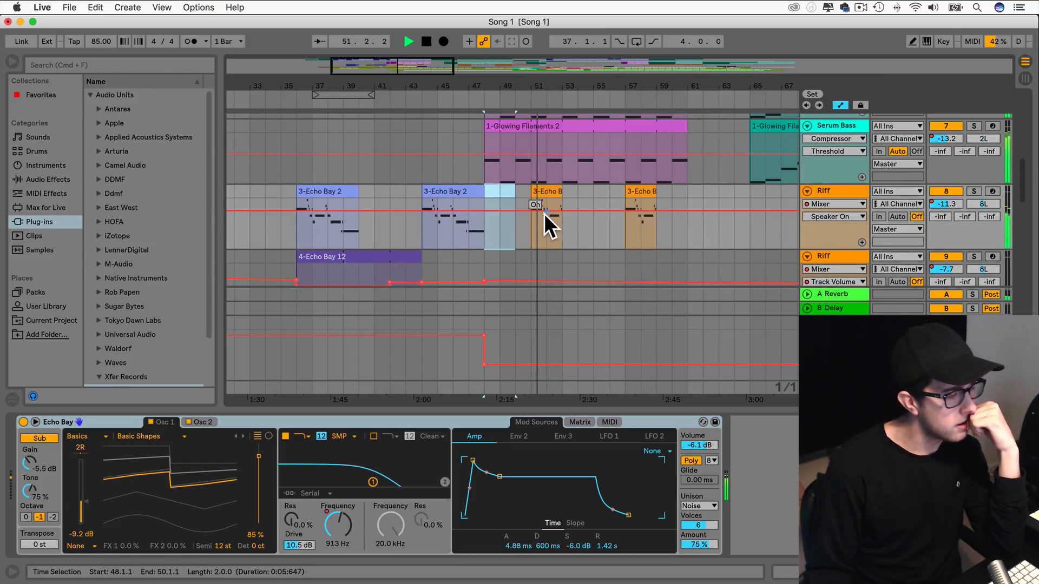
Delete the orange 3-Echo Bay clips at bars 51 and 57 on the first Riff track.
click(548, 192)
key(Delete)
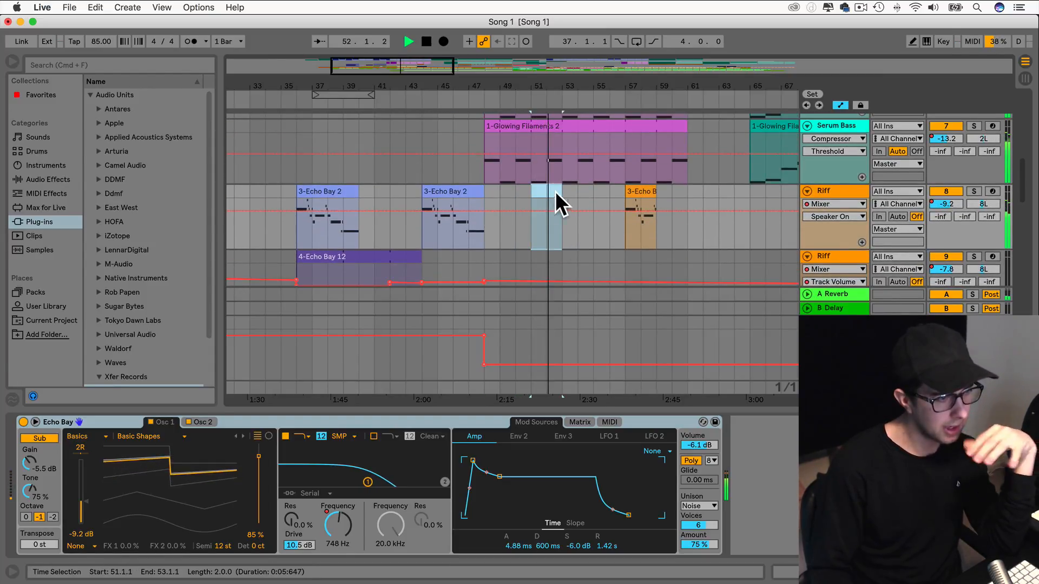
scroll(599, 193, down, 3)
scroll(599, 192, up, 2)
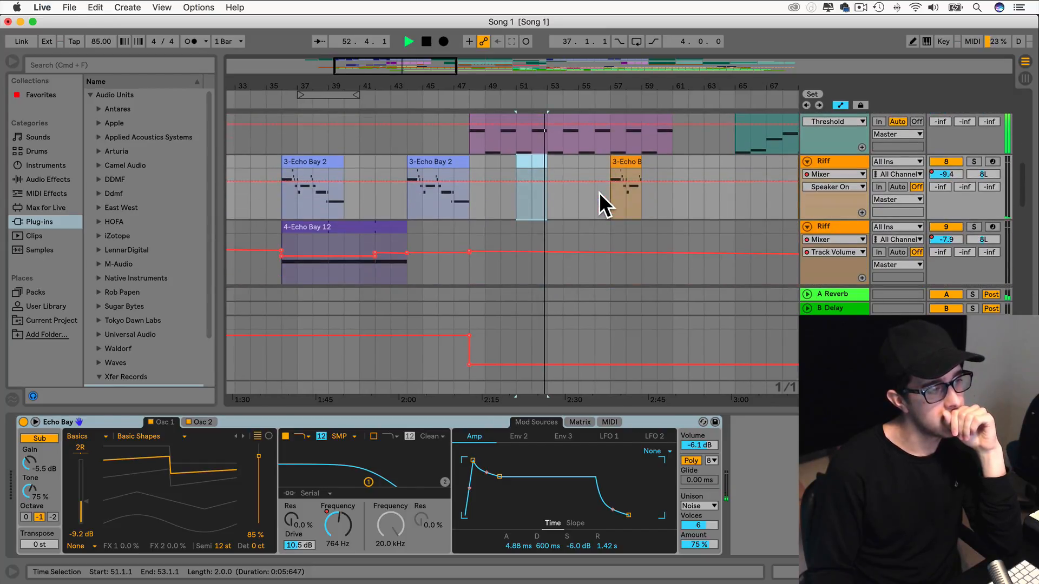
click(624, 163)
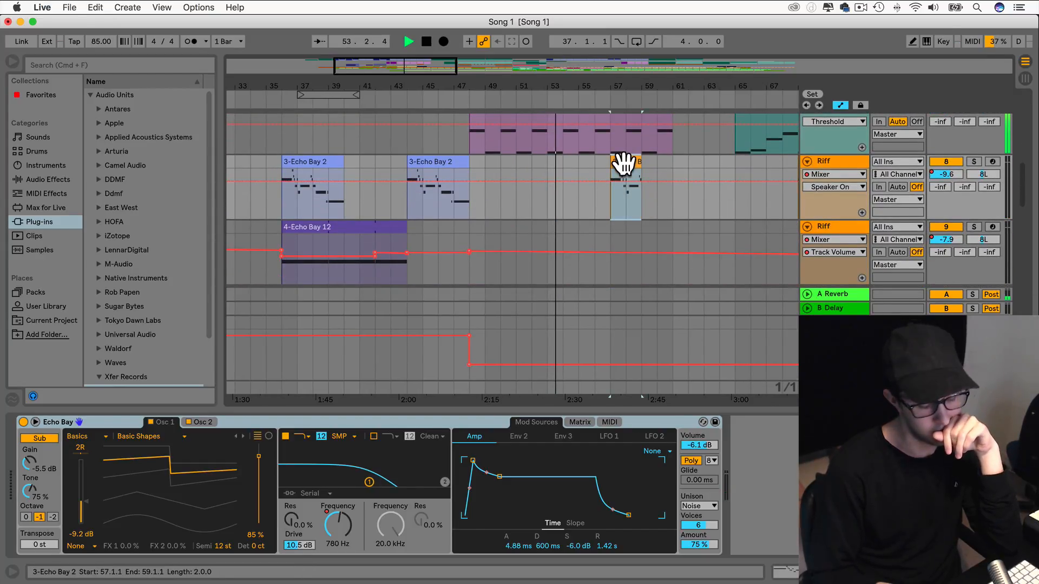
key(Delete)
scroll(624, 164, up, 5)
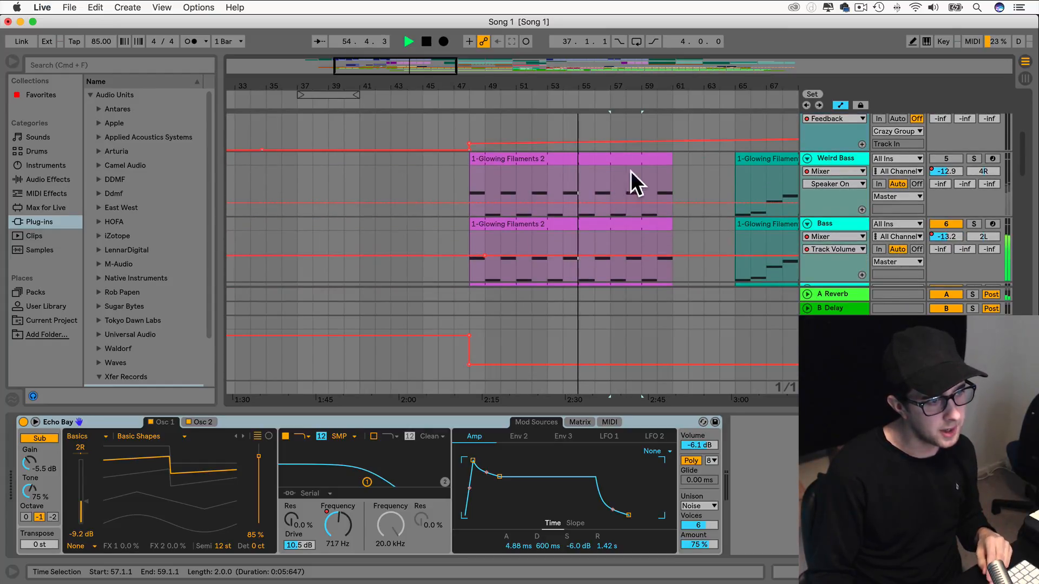
Stop playback and delete bars 55 to 61 from the Weird Bass and Bass tracks' 1-Glowing Filaments 2 clips.
key(space)
drag(672, 179, 578, 160)
key(Delete)
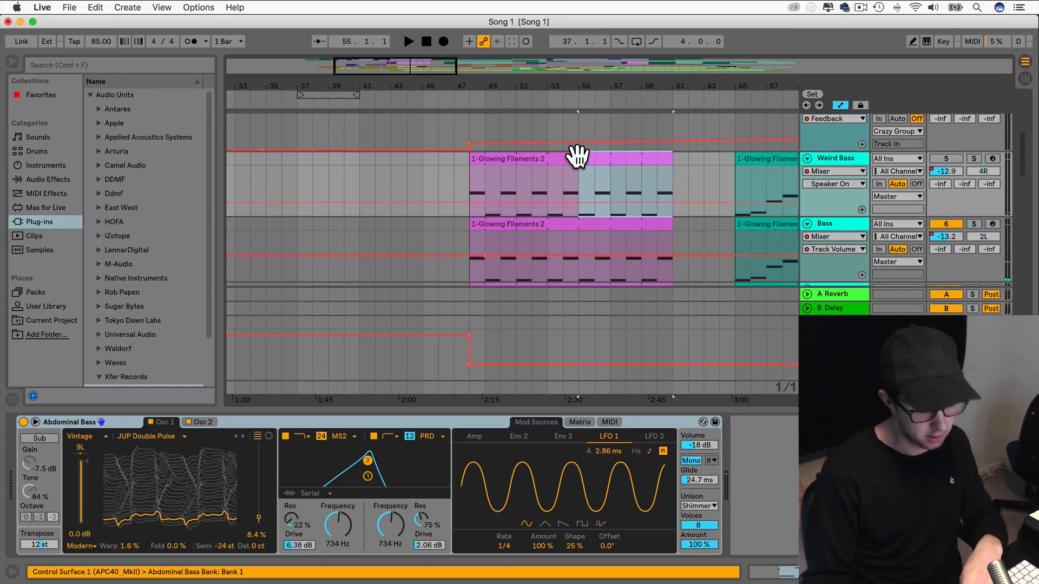
drag(674, 242, 573, 222)
key(Delete)
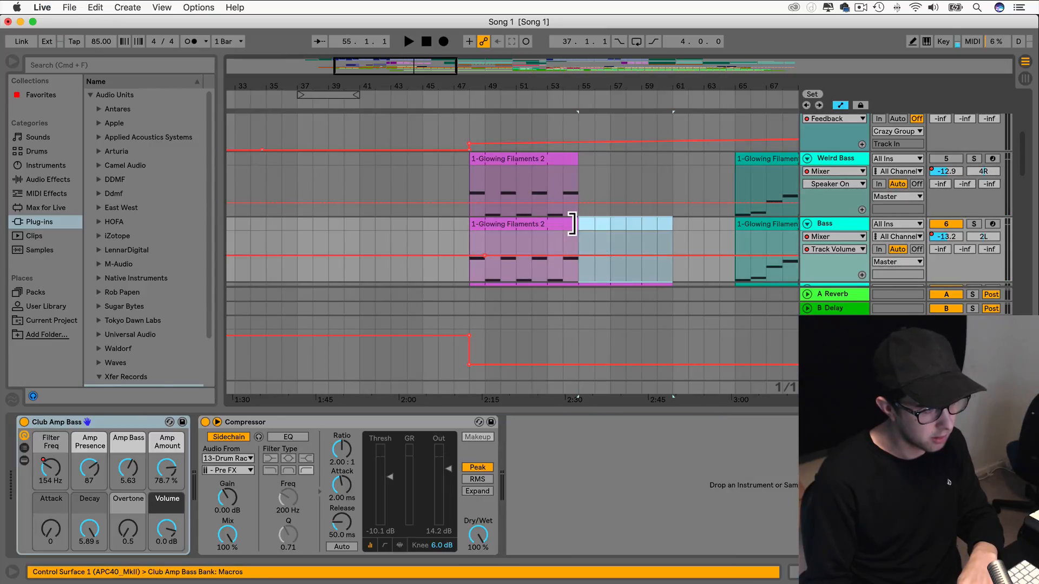
scroll(573, 222, up, 10)
scroll(574, 220, down, 8)
scroll(577, 220, up, 6)
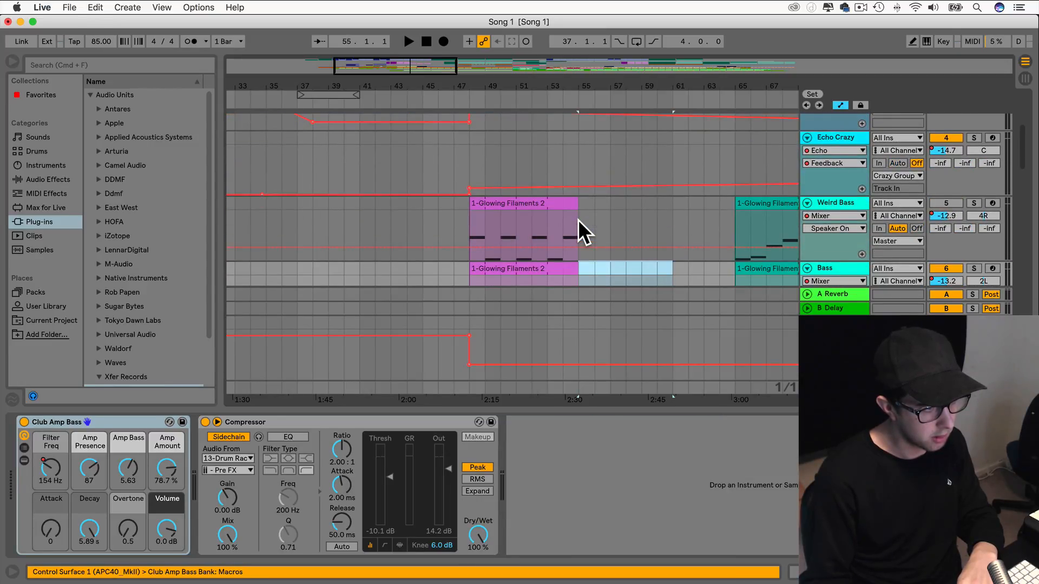
Trim the ends of the blue 1-Glowing Filaments 2 clips on the Serum Pad and Main Pad tracks back to bar 55.
click(582, 163)
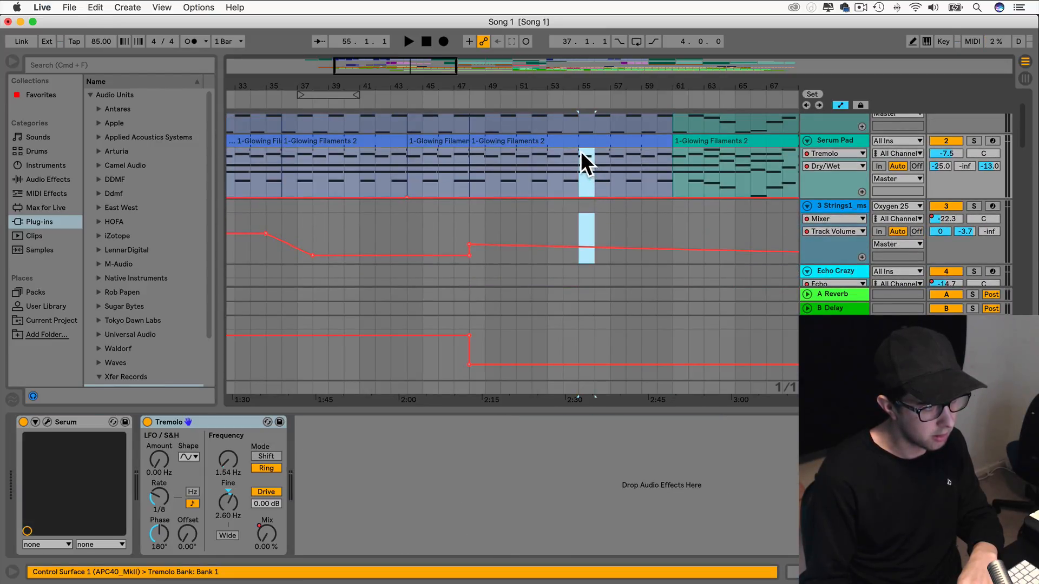
drag(669, 141, 578, 144)
scroll(581, 152, up, 3)
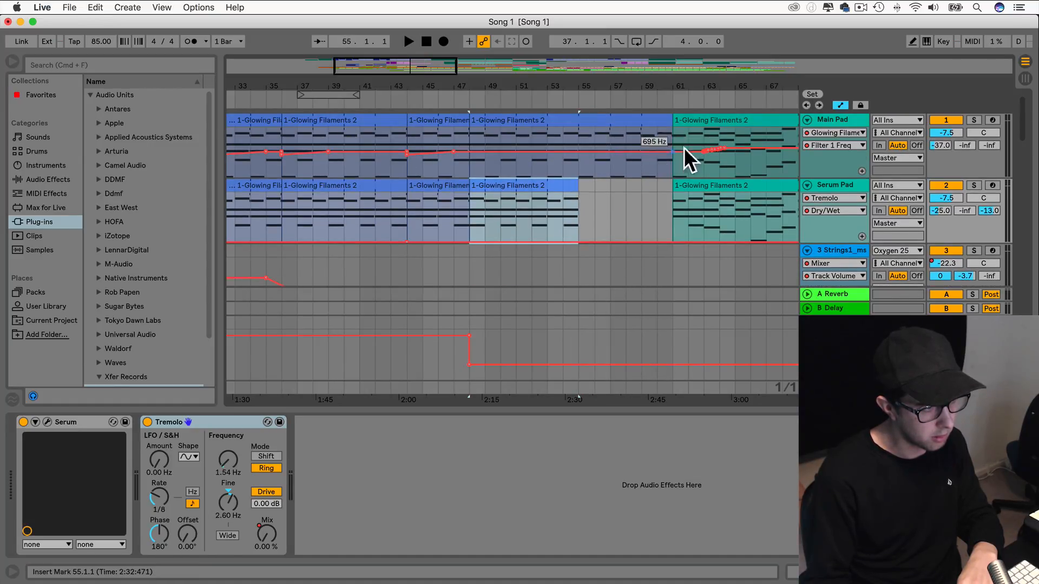
click(674, 124)
drag(665, 123, 578, 125)
scroll(590, 147, down, 5)
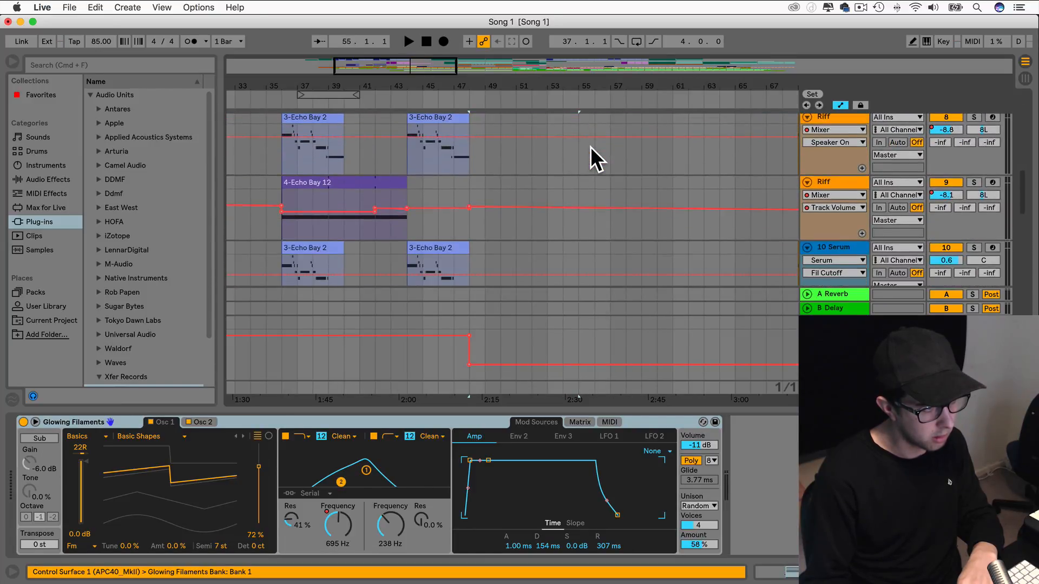
Trim the end of the Serum Bass track's purple 1-Glowing Filaments 2 clip back to bar 55.
scroll(589, 148, up, 3)
drag(671, 202, 574, 196)
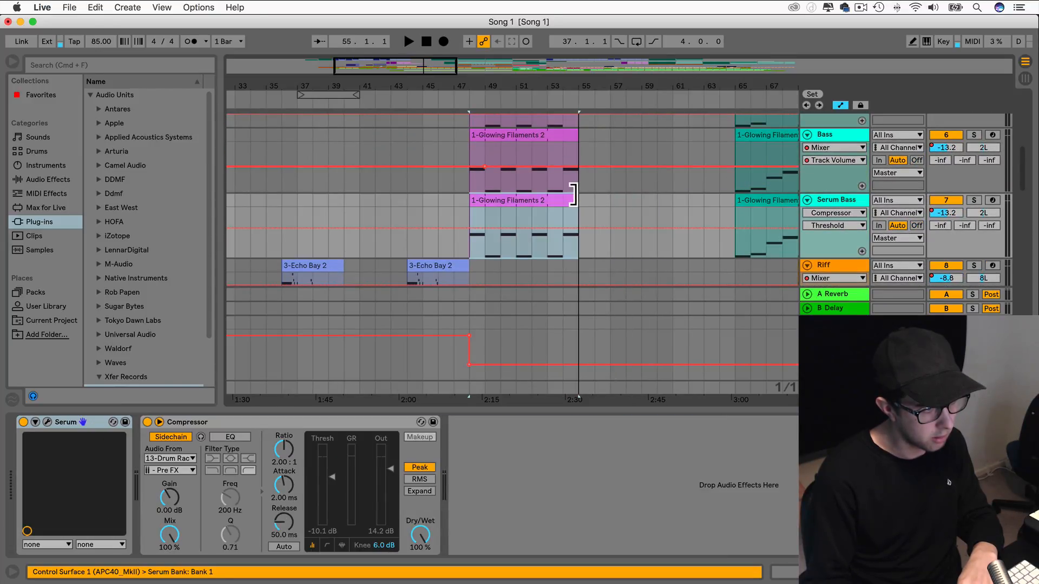
scroll(586, 196, down, 10)
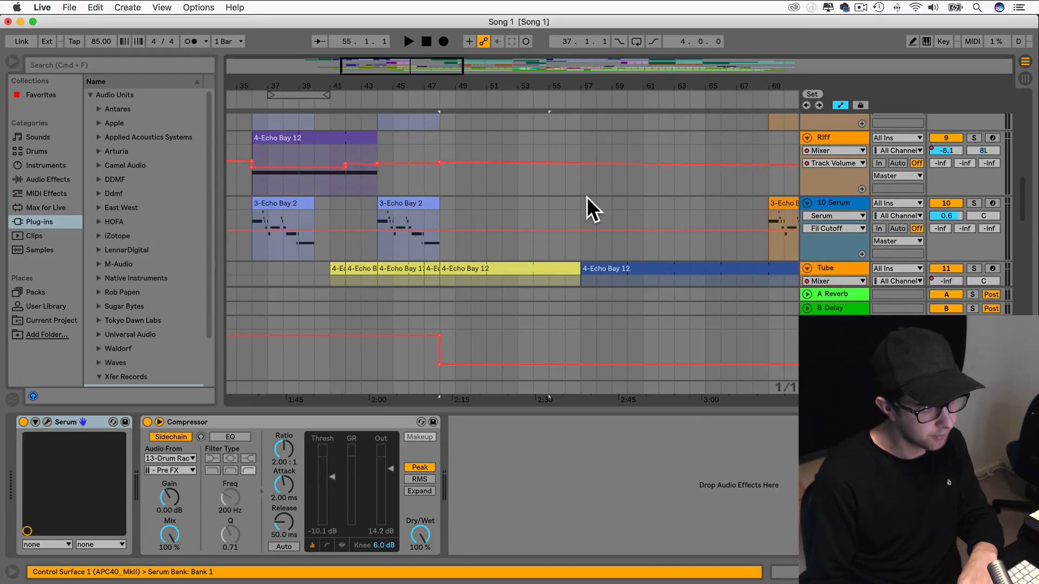
Trim the end of the Tube track's yellow 4-Echo Bay 12 clip back to bar 54.
click(586, 207)
scroll(581, 207, down, 3)
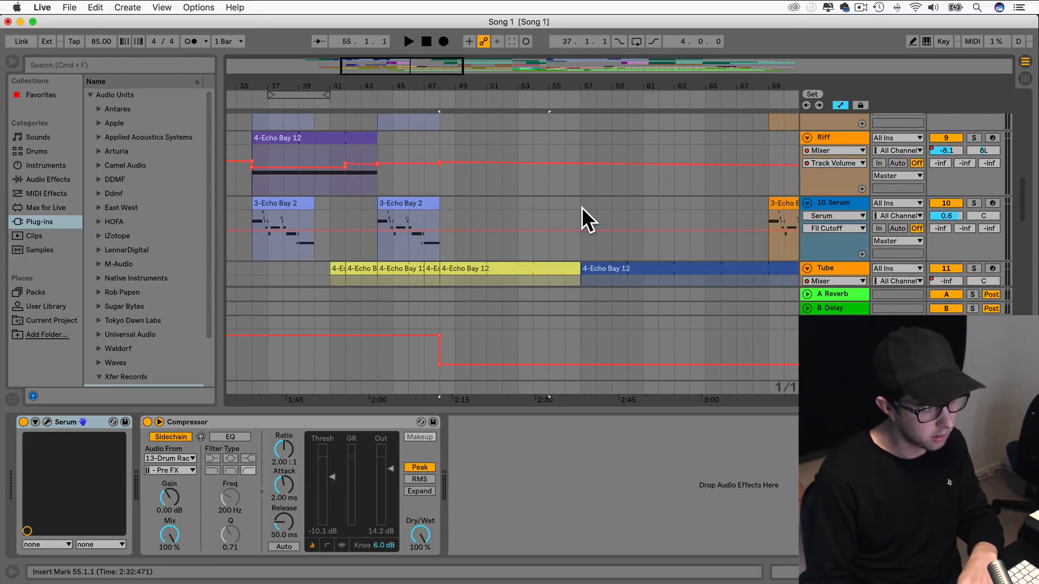
click(533, 266)
scroll(541, 259, down, 6)
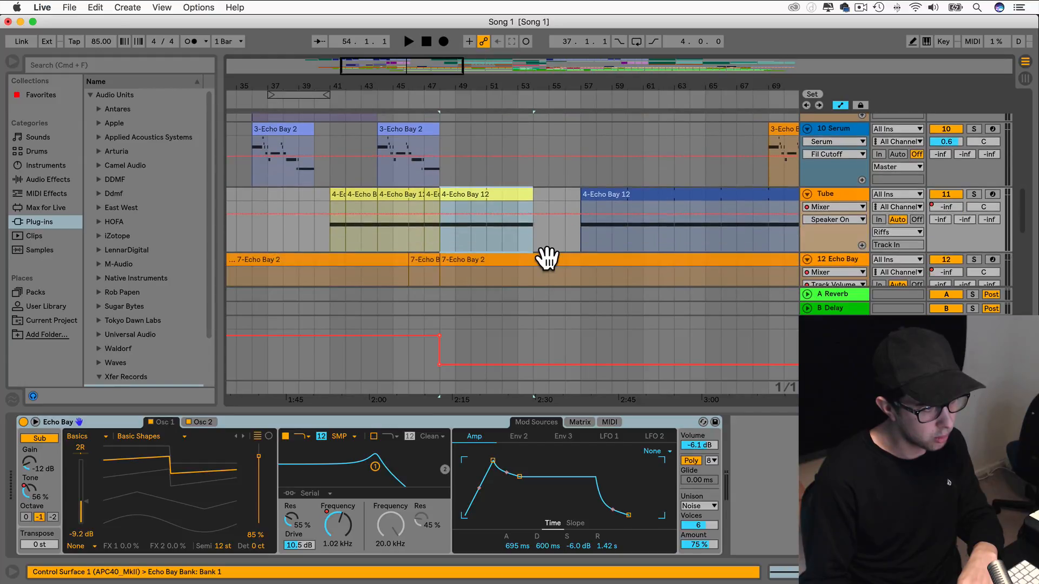
scroll(562, 227, up, 1)
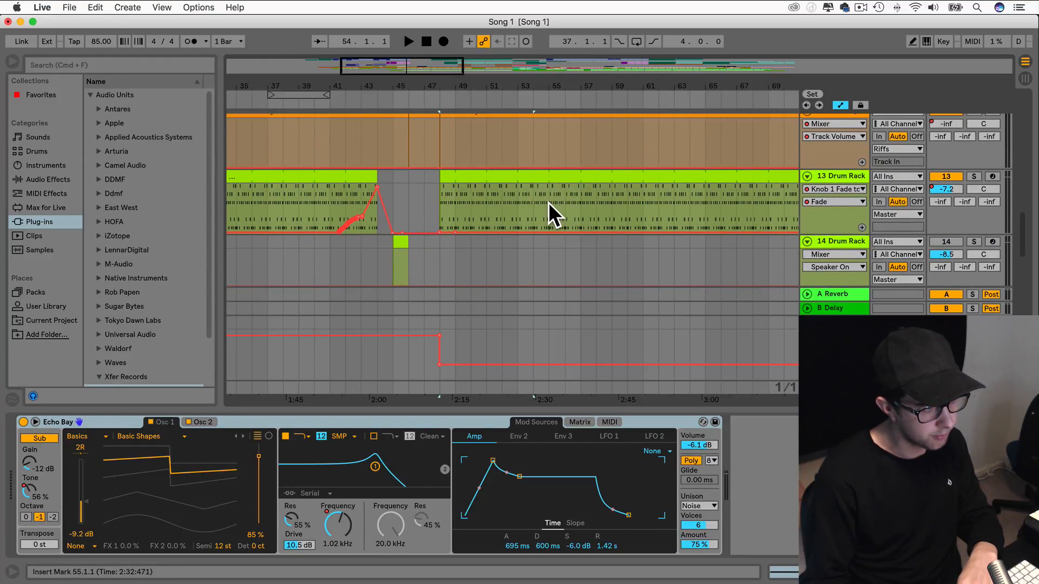
Delete bars 55 to 65 from the 13 Drum Rack clip and check the tracks around the gap.
drag(547, 202, 702, 179)
key(Delete)
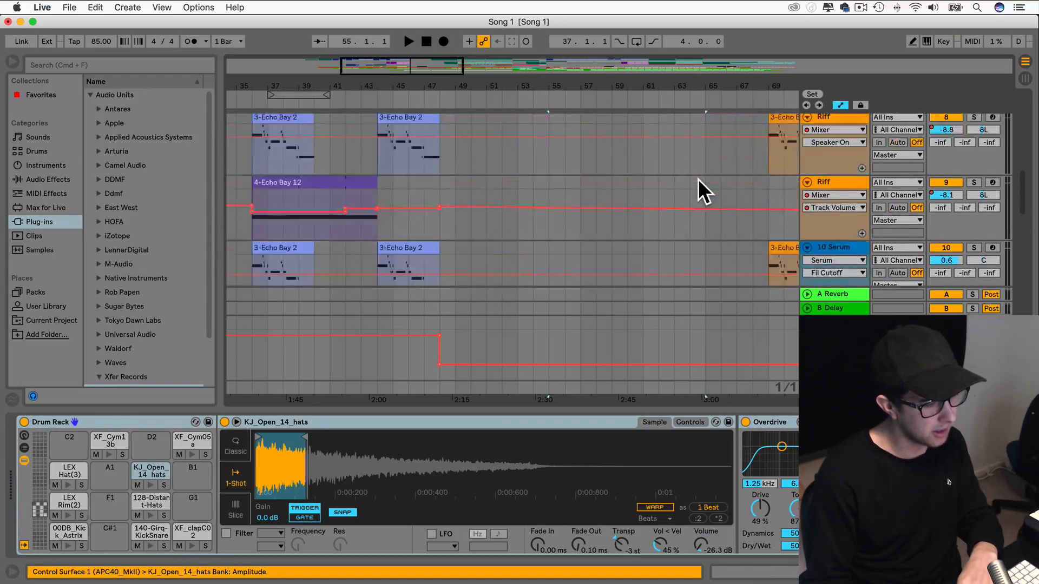
scroll(696, 180, down, 5)
scroll(695, 179, down, 8)
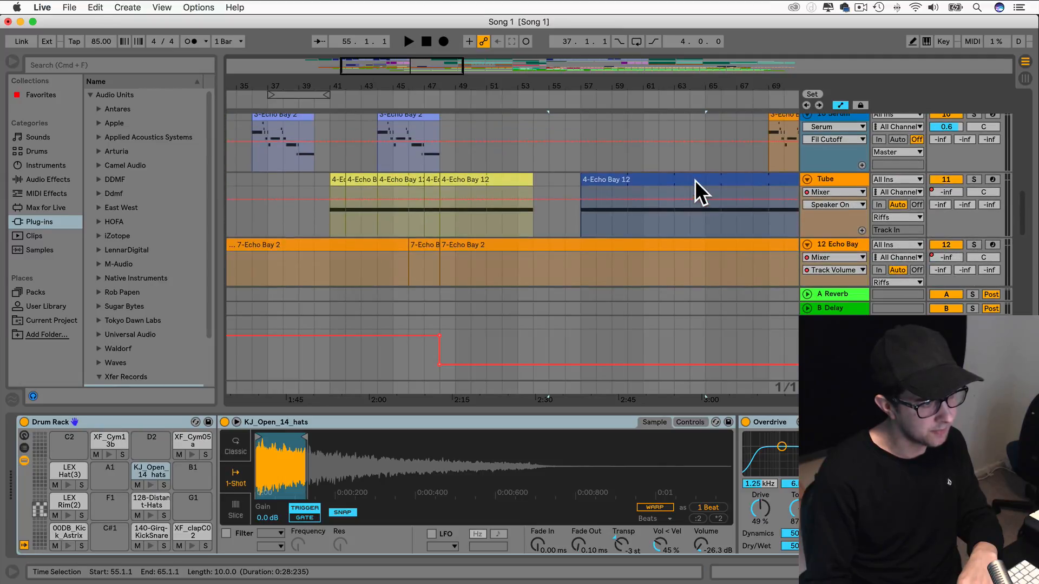
scroll(693, 184, up, 10)
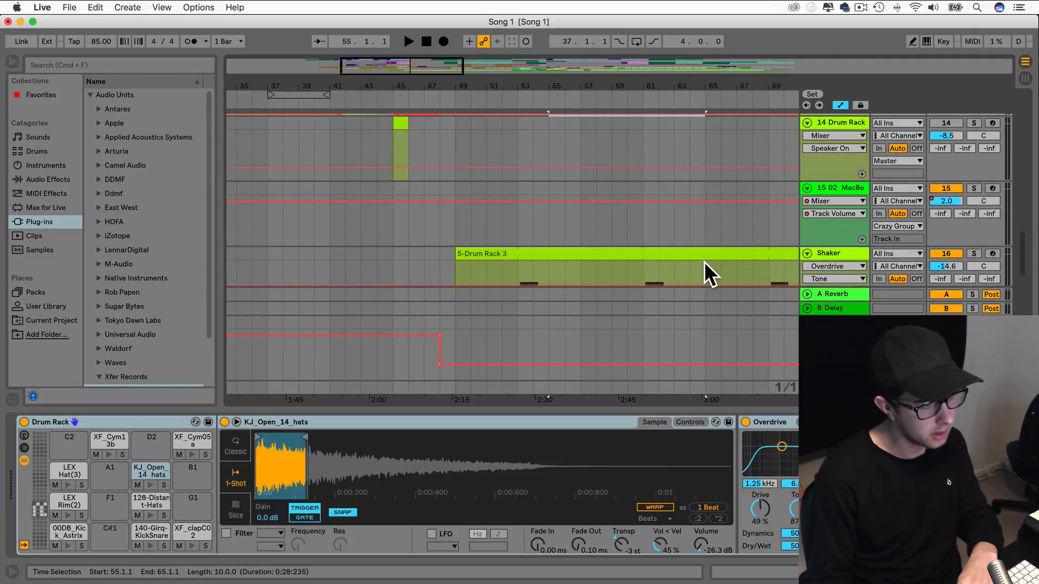
Delete bars 57 to 65 from the Shaker track's 5-Drum Rack 3 clip and review the opened gap.
click(702, 255)
drag(703, 256, 614, 257)
key(super+e)
scroll(588, 255, down, 5)
scroll(589, 246, up, 5)
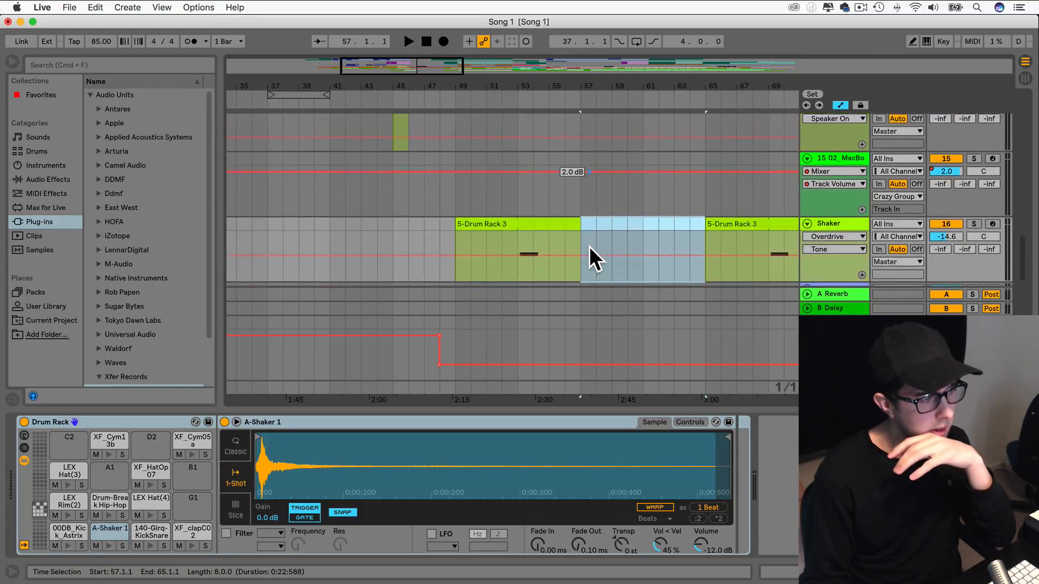
scroll(589, 245, up, 15)
scroll(574, 214, right, 1)
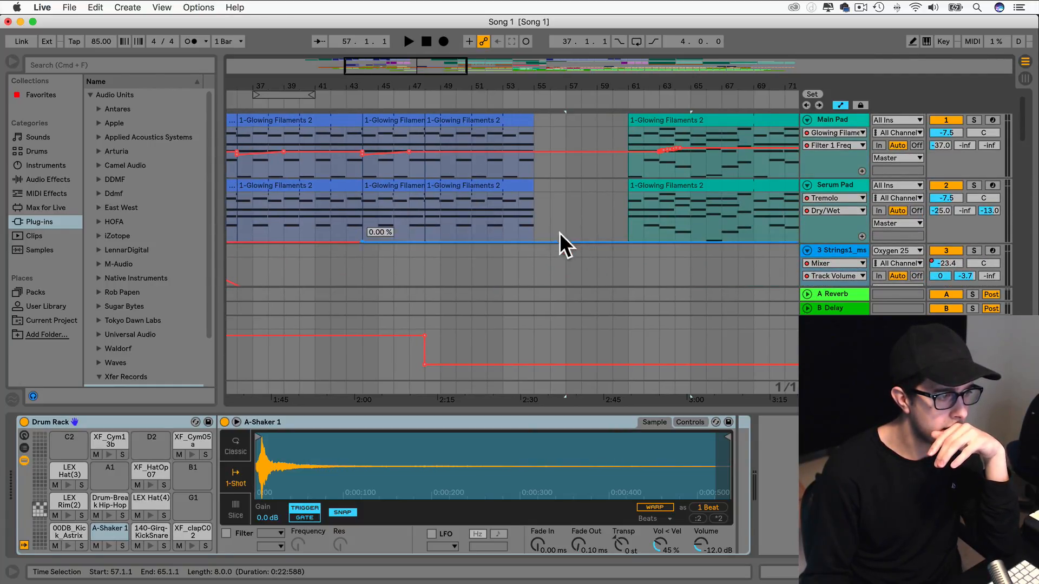
Move the section from bar 24 to bar 55 on all tracks six bars later so it ends at bar 61.
scroll(363, 195, left, 10)
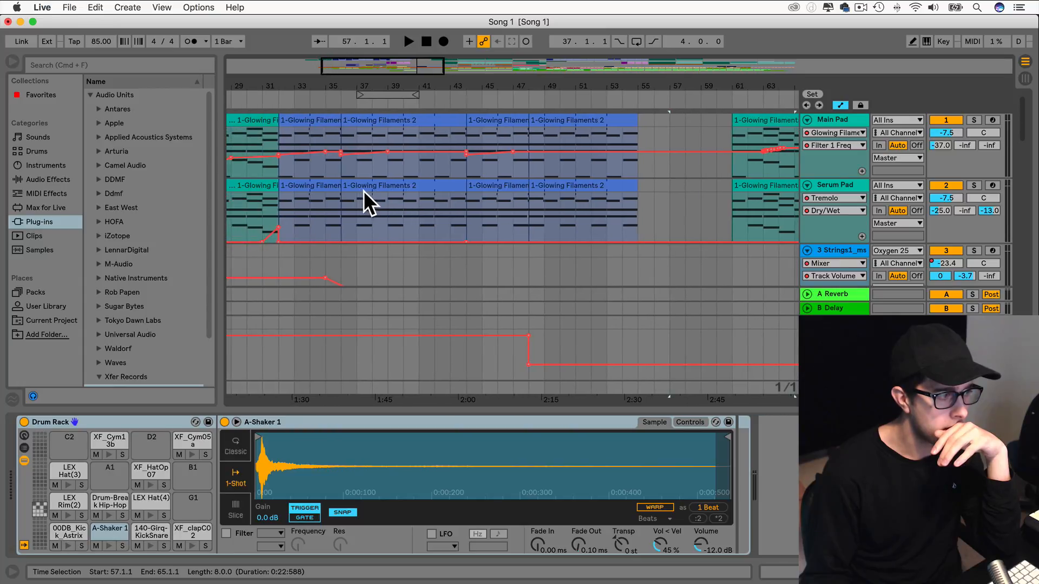
drag(371, 123, 729, 385)
scroll(728, 244, up, 8)
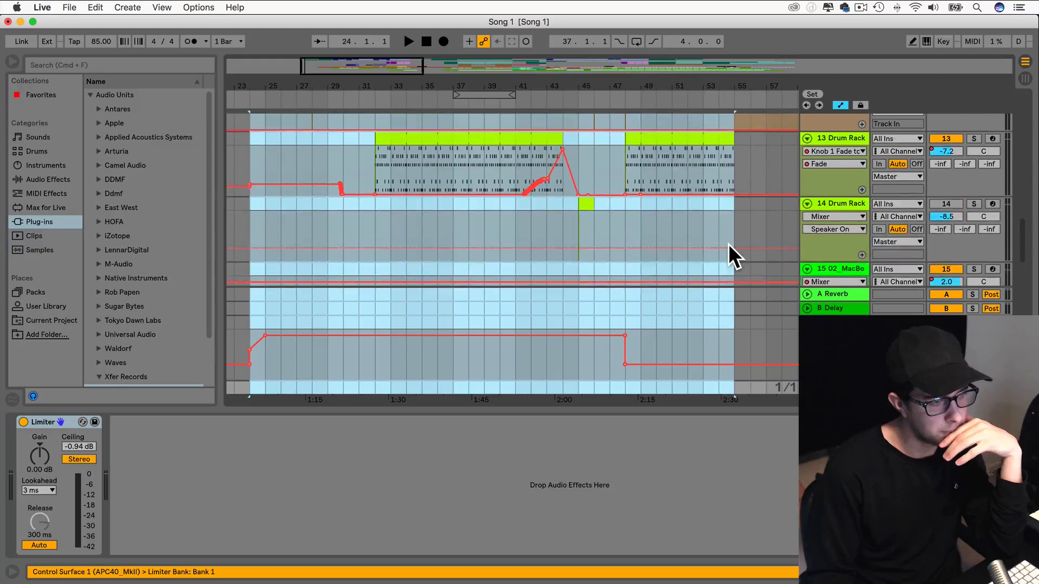
scroll(728, 244, up, 10)
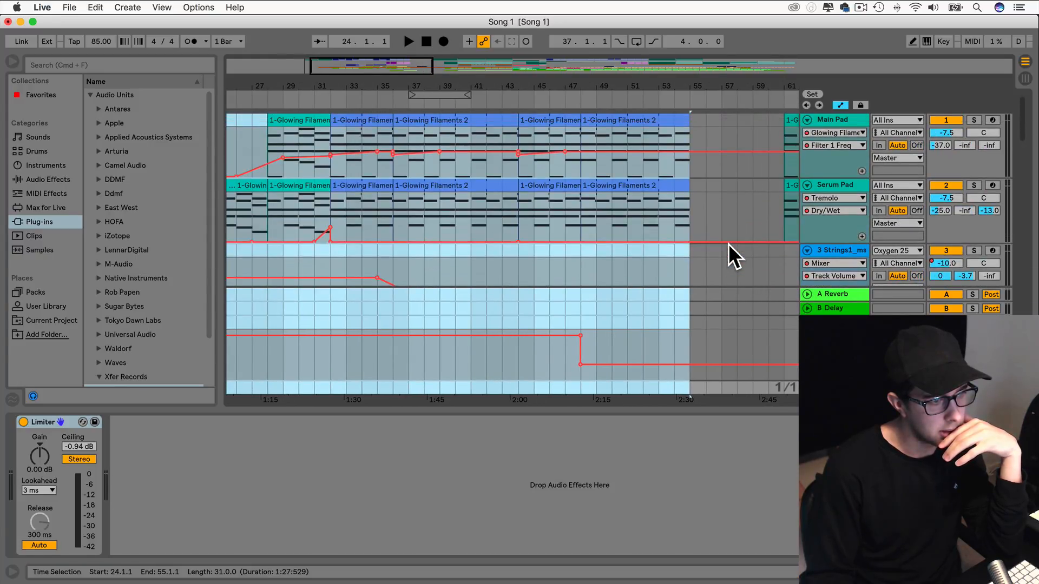
scroll(728, 243, right, 5)
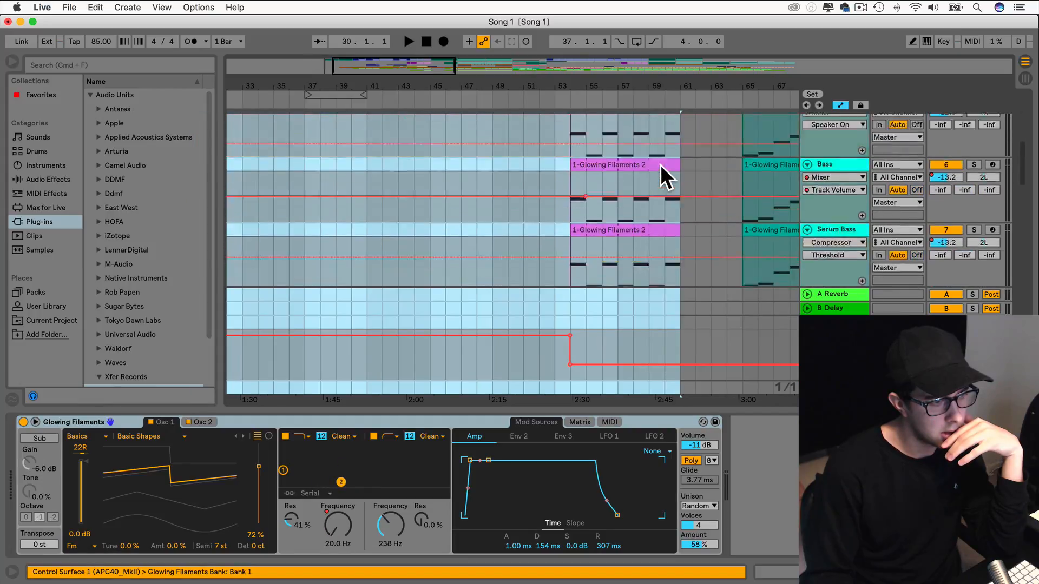
scroll(660, 164, down, 8)
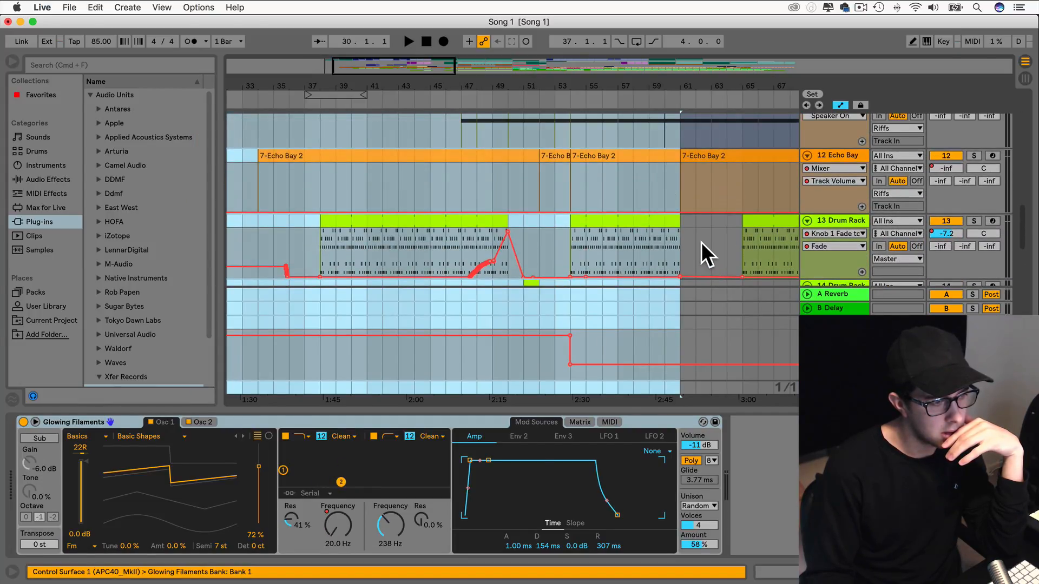
Duplicate bars 57 to 61 of the 13 Drum Rack clip to fill its gap from bar 61 to bar 65.
click(700, 242)
scroll(666, 238, right, 3)
drag(620, 221, 680, 224)
scroll(579, 223, left, 2)
Play from bar 48 and stretch the falling Fade automation ramp on 13 Drum Rack so it ends at bar 54.
click(445, 236)
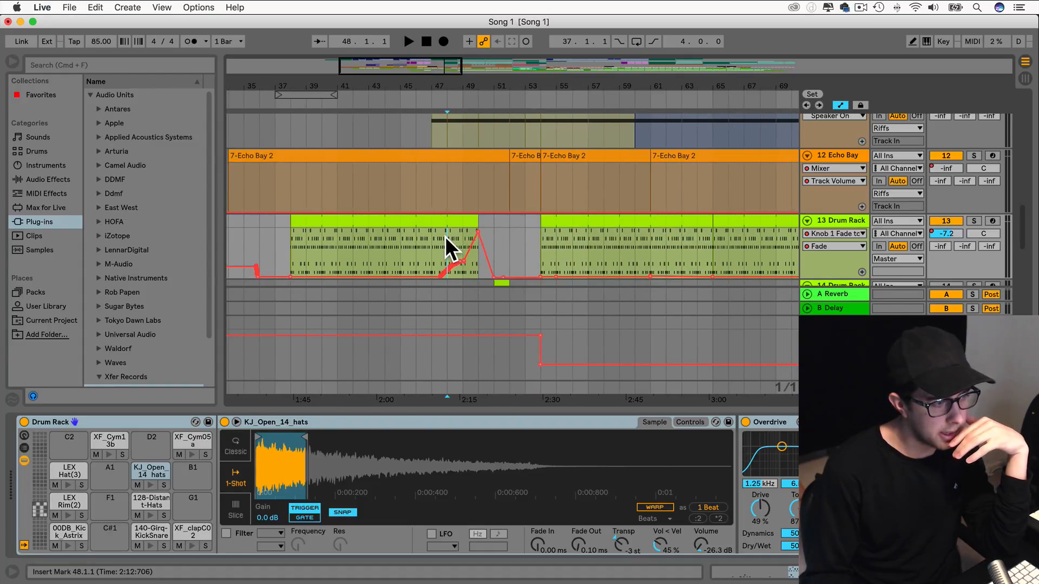
key(space)
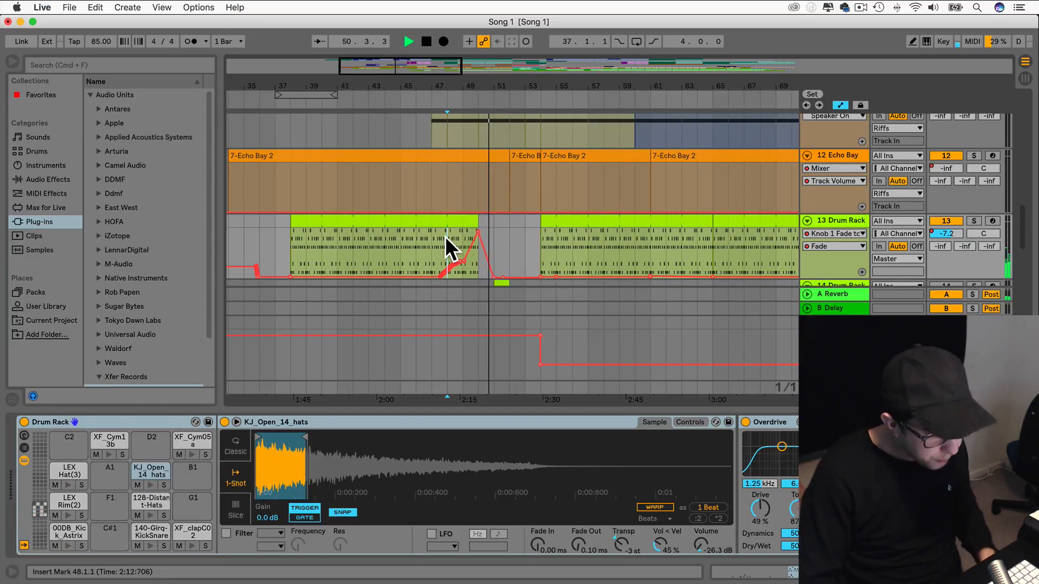
click(498, 282)
drag(492, 240, 541, 244)
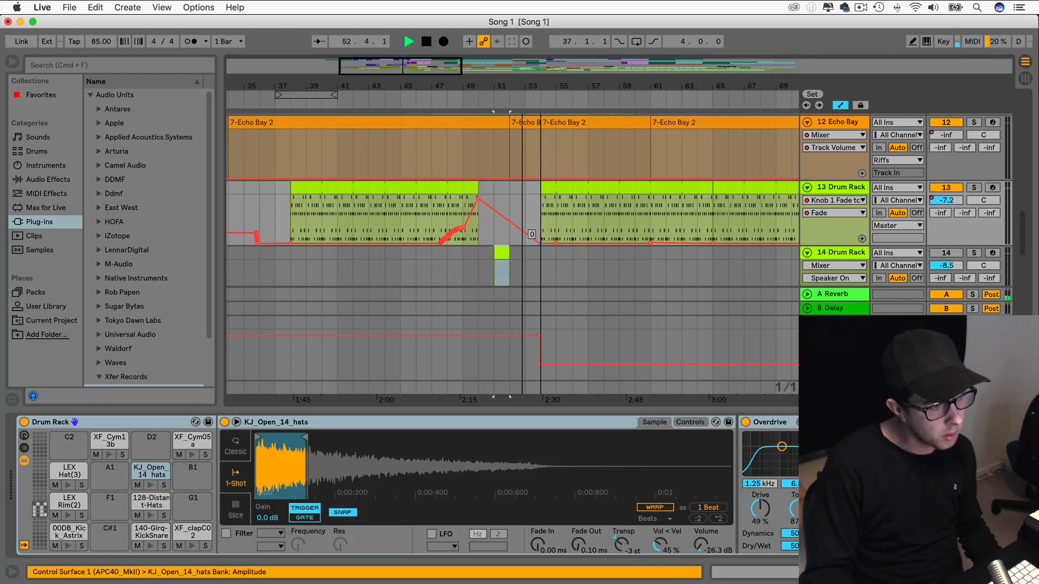
Examine the riff, drum and bass tracks around bars 50 to 61 during playback.
scroll(516, 205, up, 3)
scroll(516, 205, up, 3)
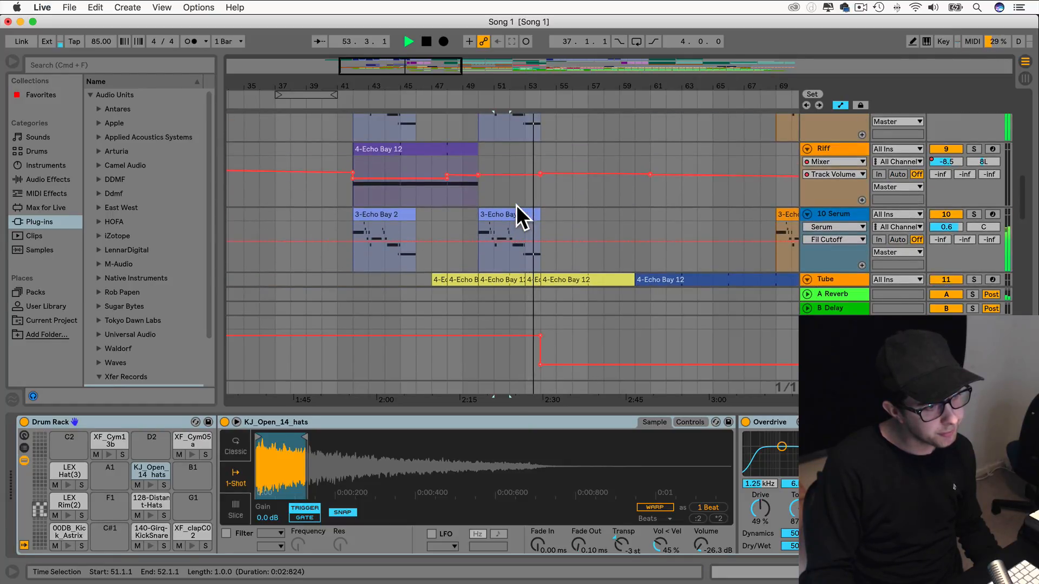
scroll(516, 204, down, 4)
scroll(516, 204, up, 4)
scroll(516, 204, up, 3)
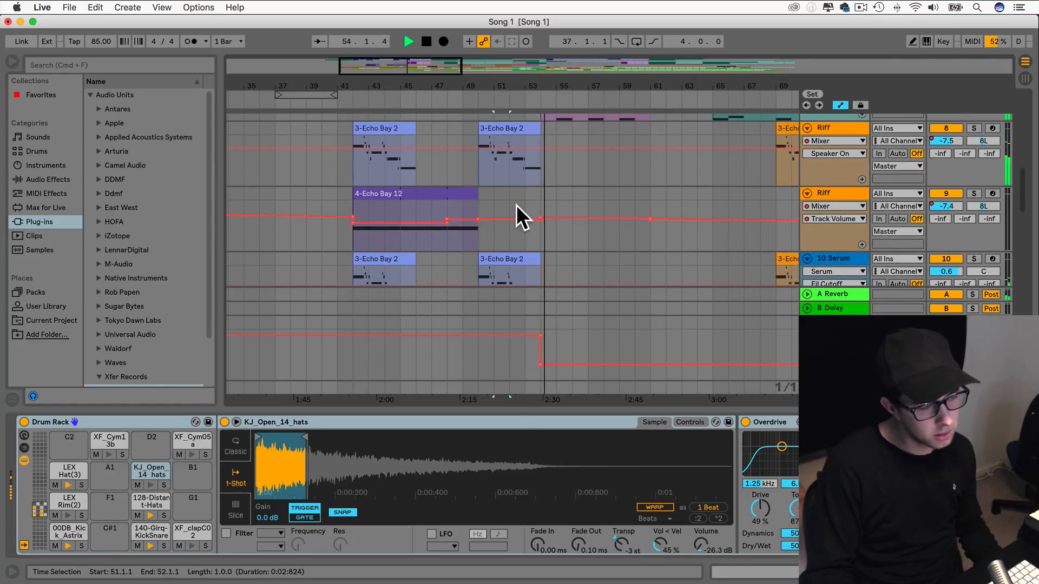
scroll(516, 205, down, 5)
scroll(516, 205, down, 3)
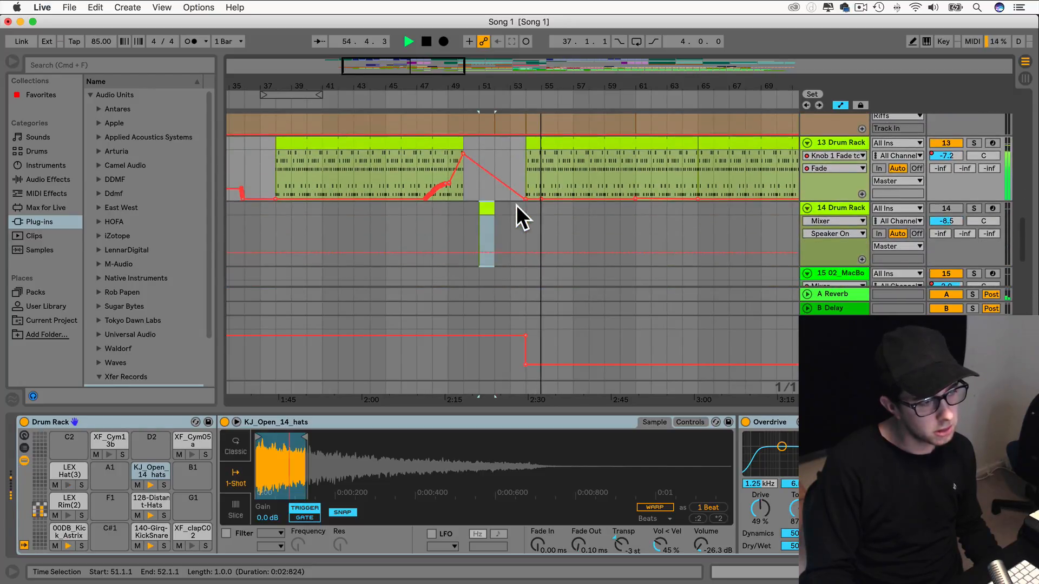
scroll(516, 205, up, 6)
scroll(516, 204, up, 2)
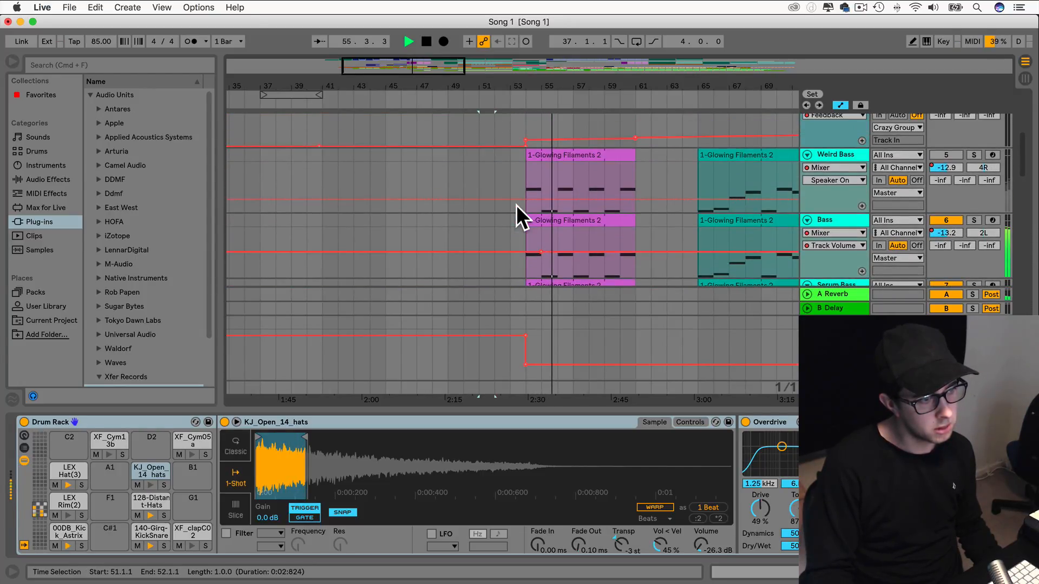
Audition the Weird Bass track soloed, unsolo it, and delete the track.
click(975, 154)
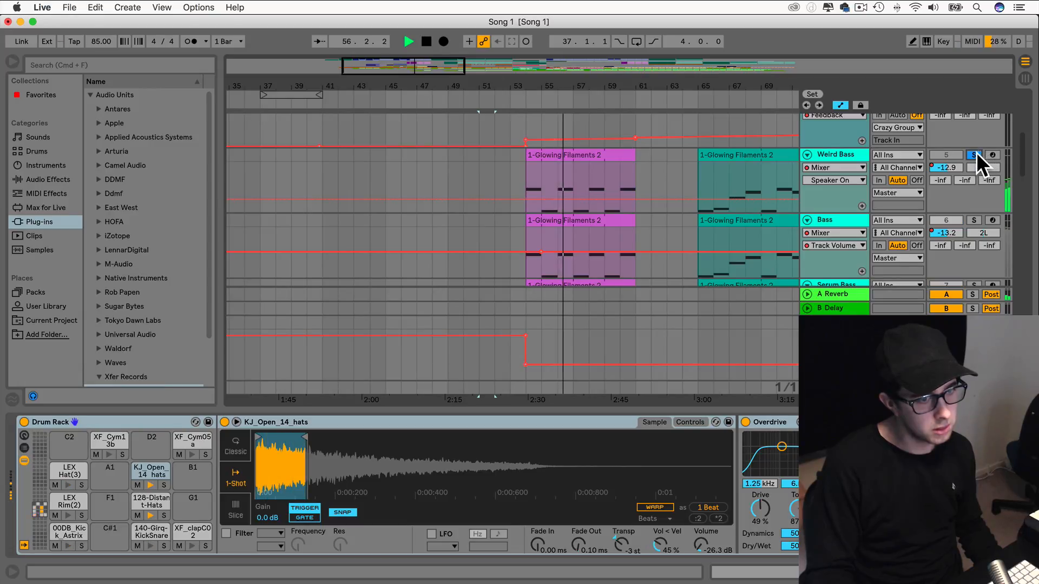
click(974, 154)
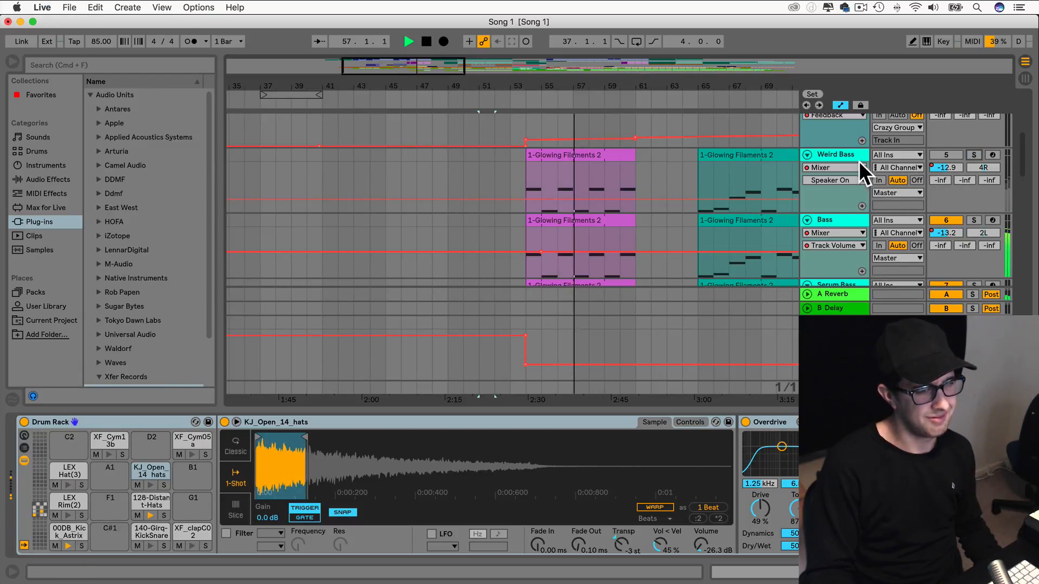
click(843, 153)
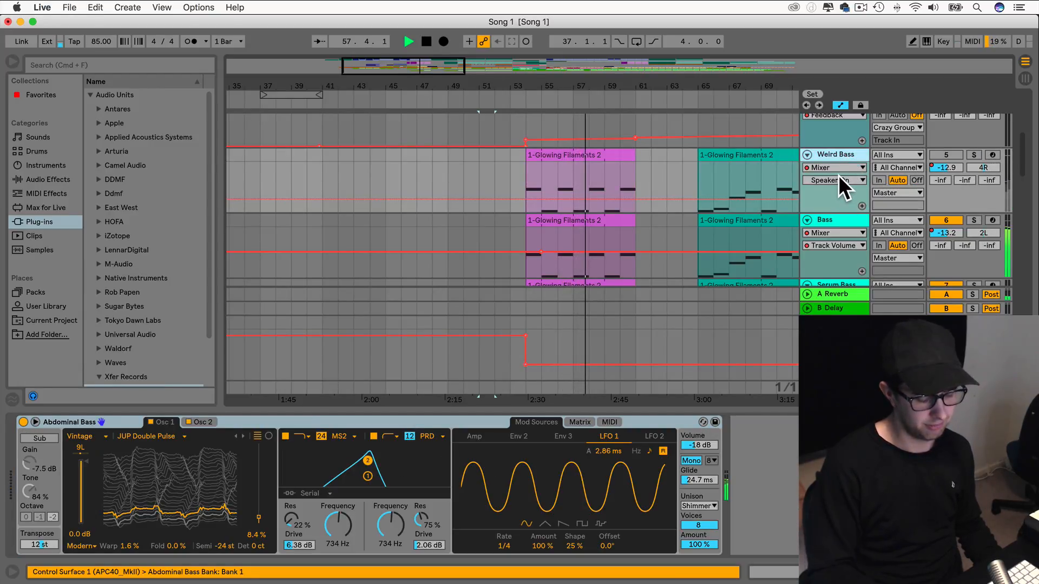
scroll(840, 179, down, 3)
click(840, 176)
scroll(841, 177, down, 1)
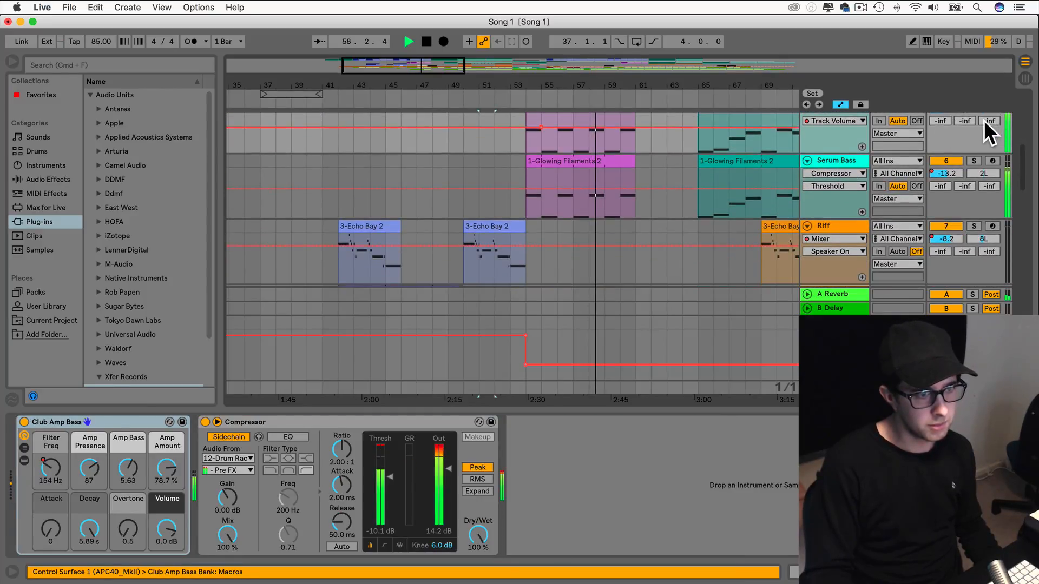
Compare the Bass and Serum Bass tracks by soloing each, leaving only Bass soloed.
scroll(974, 151, up, 3)
click(972, 184)
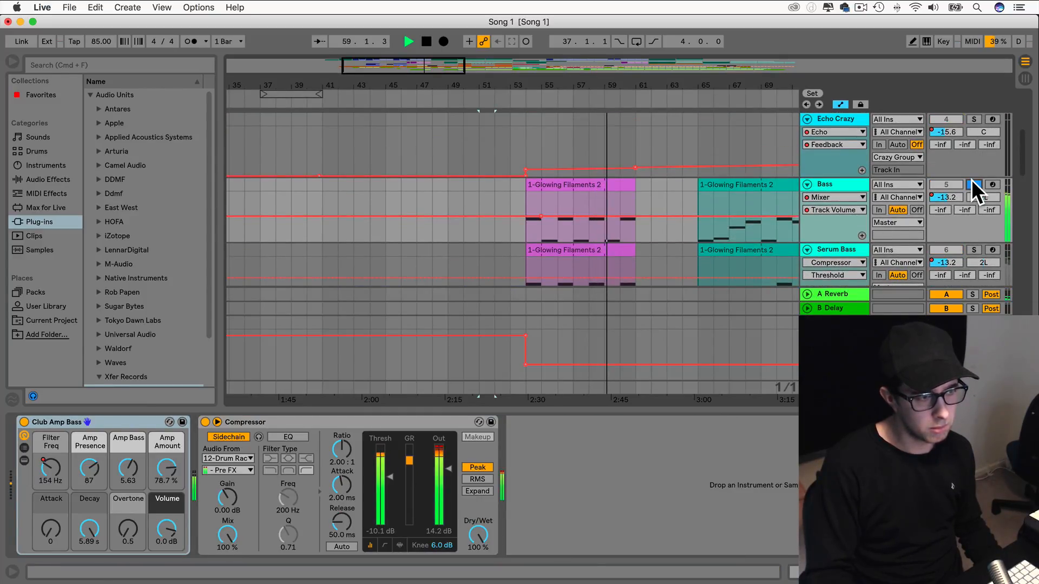
click(973, 250)
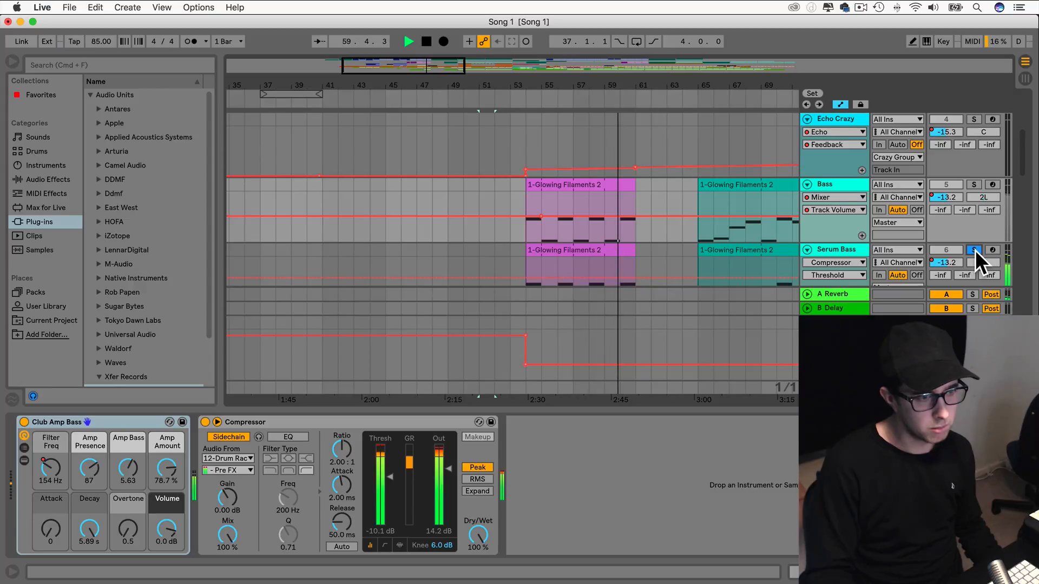
click(974, 250)
click(972, 185)
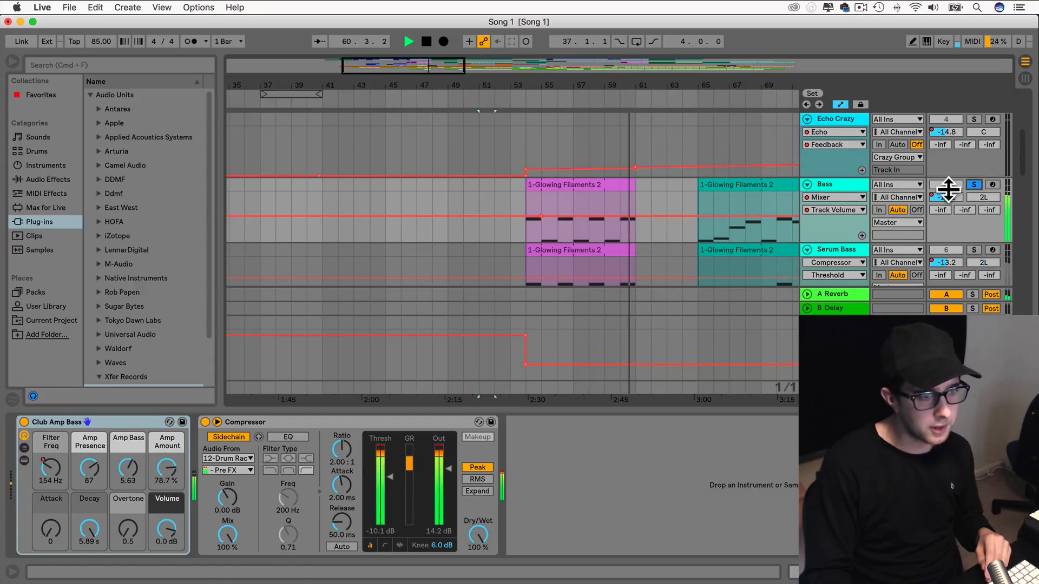
Set the loop to run seven bars from bar 54 to bar 61, enable it, and start playback.
drag(274, 94, 626, 99)
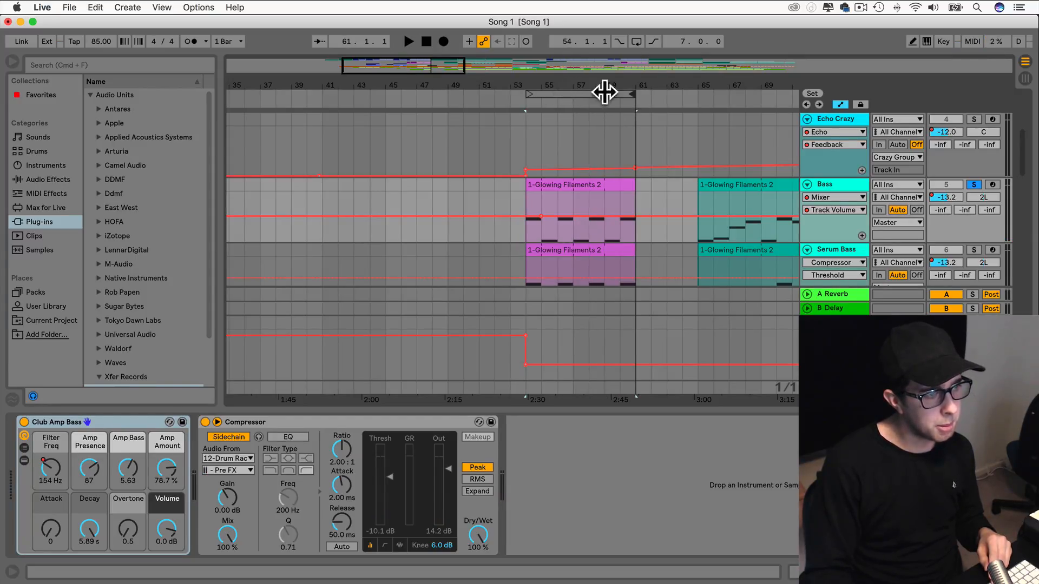
click(635, 41)
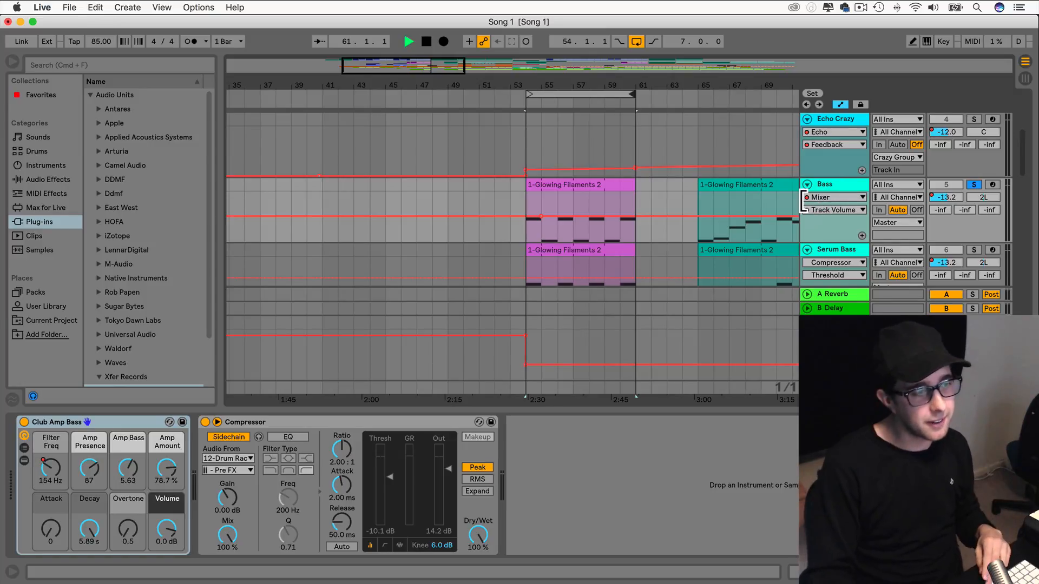
key(space)
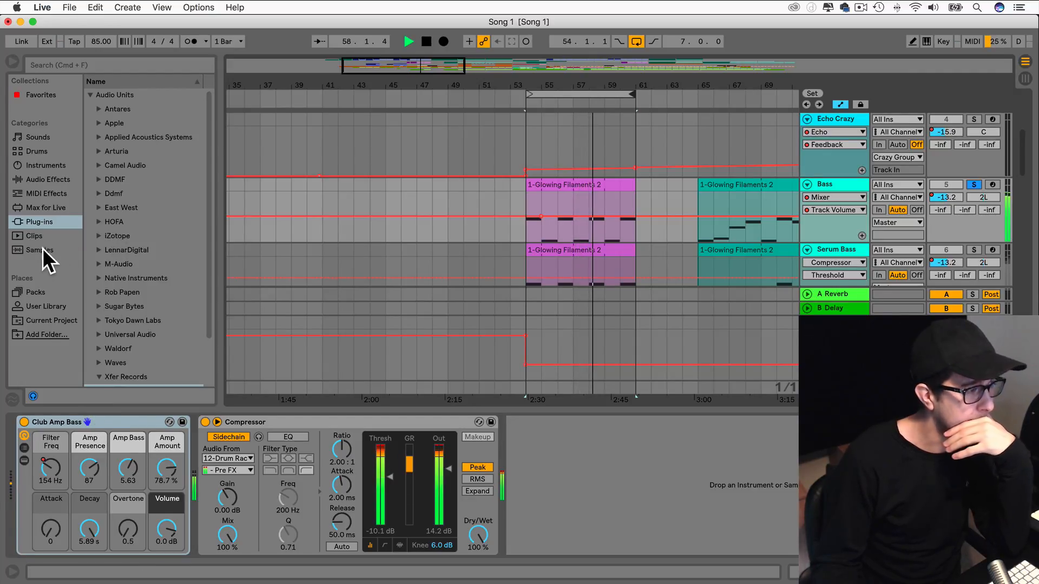
Replace the Bass track's Club Amp Bass with the Serum plug-in and load the Bass02 preset.
scroll(153, 281, down, 2)
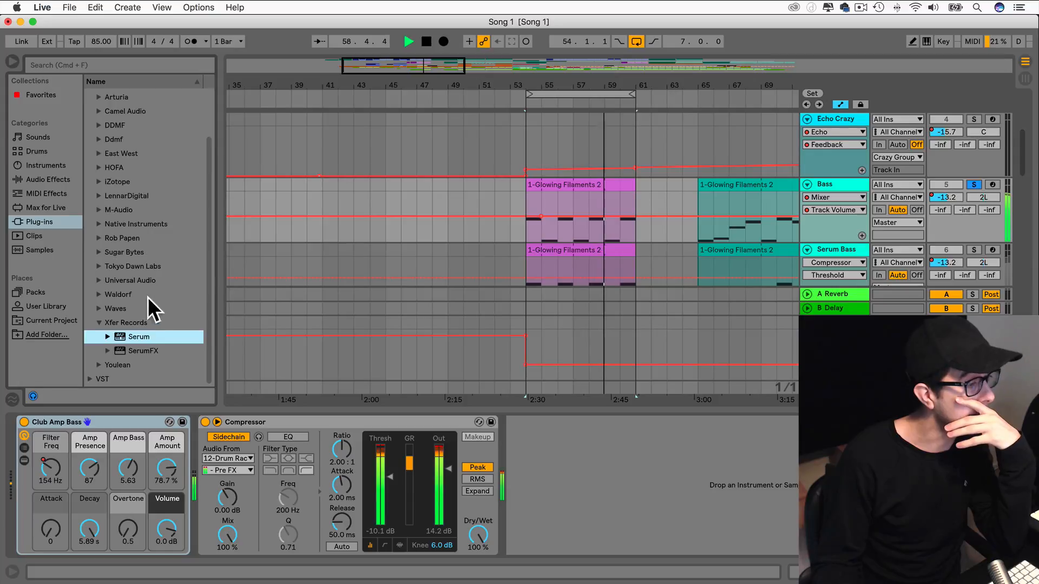
drag(131, 336, 87, 422)
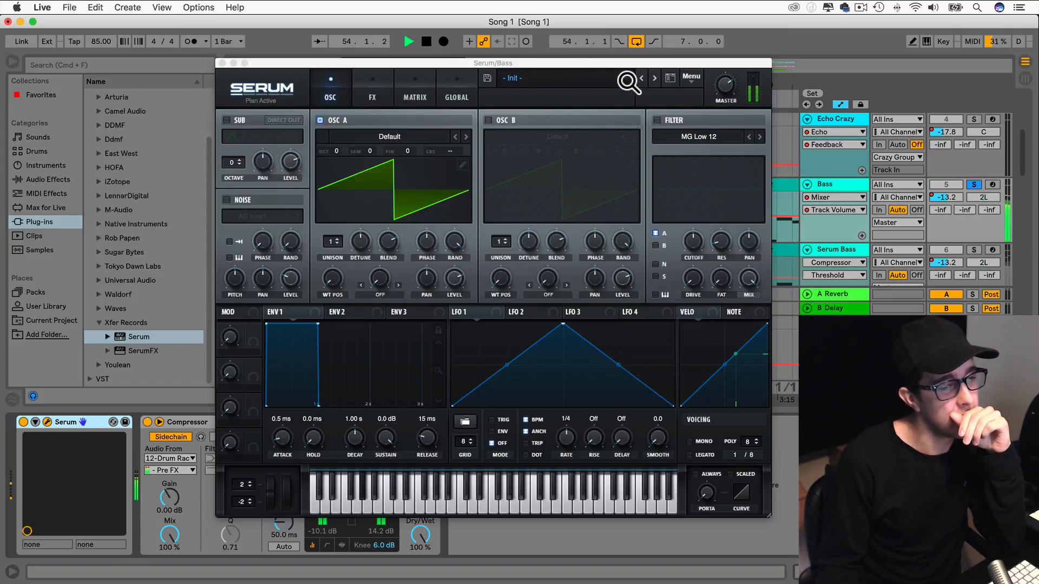
click(622, 77)
click(679, 122)
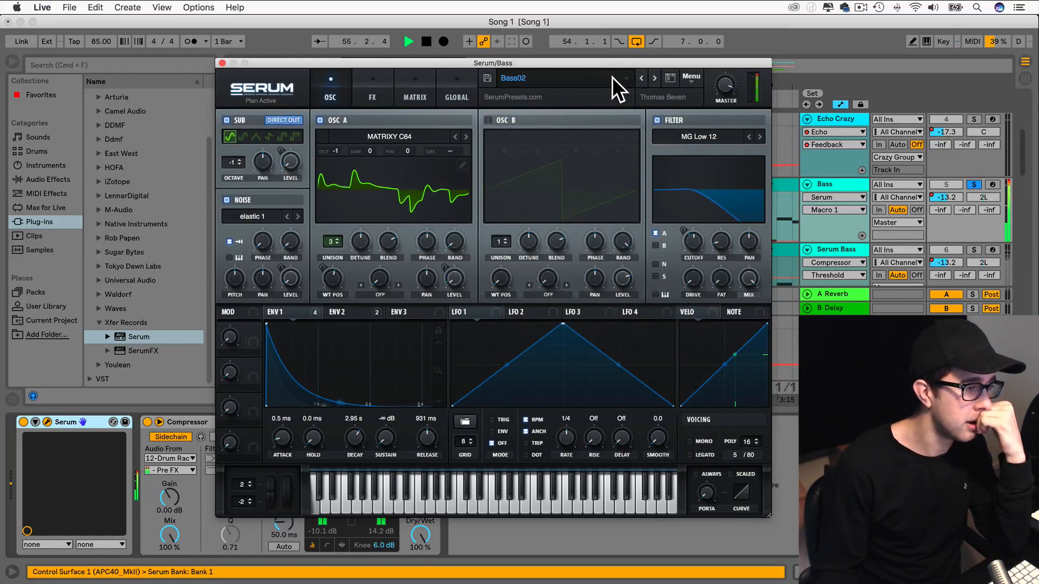
Audition the following Serum bass presets up to Bass05, keep that one, and close the plug-in window.
drag(592, 61, 591, 46)
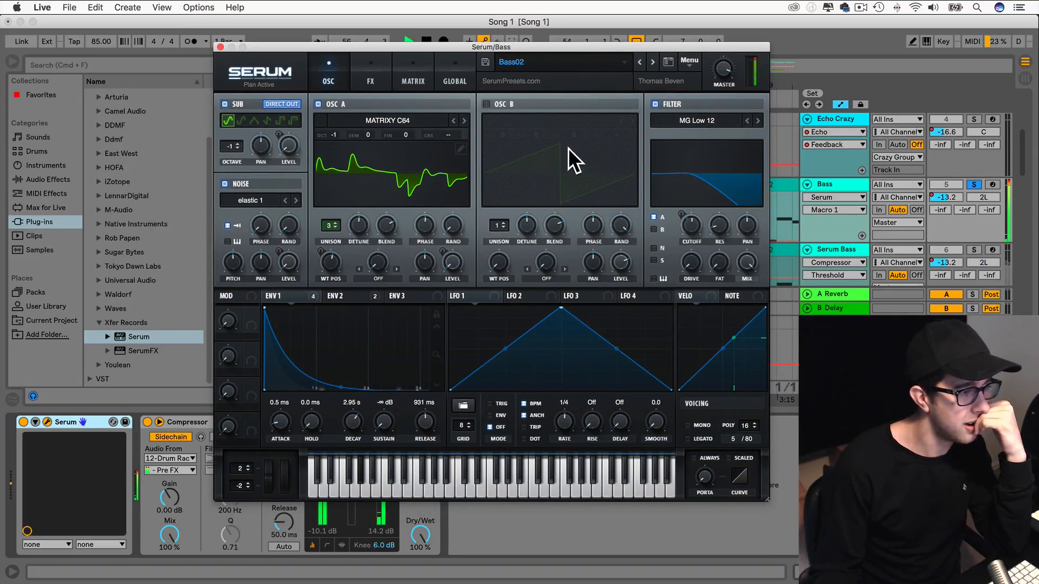
click(651, 61)
click(651, 61)
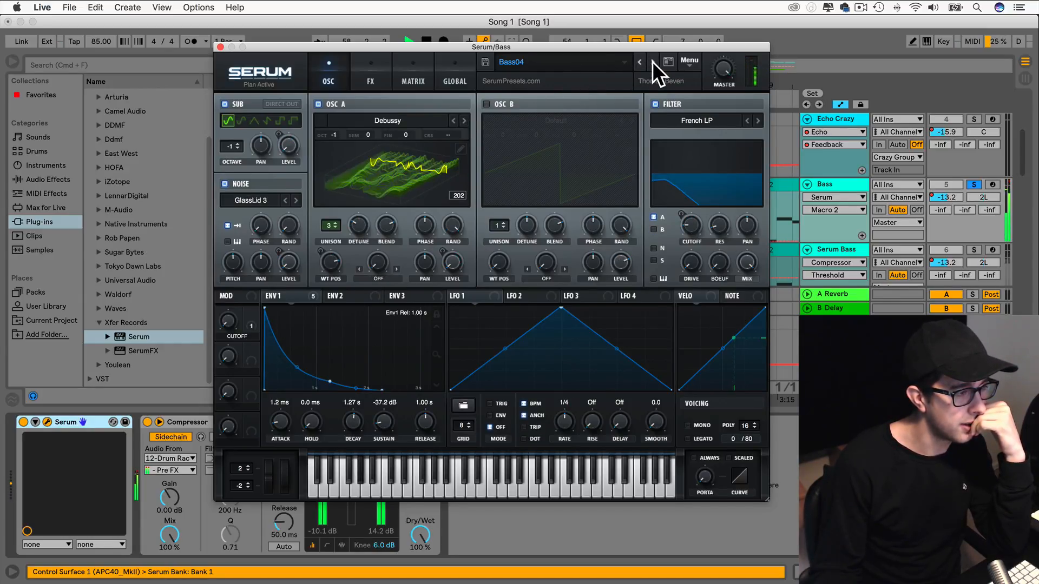
click(651, 60)
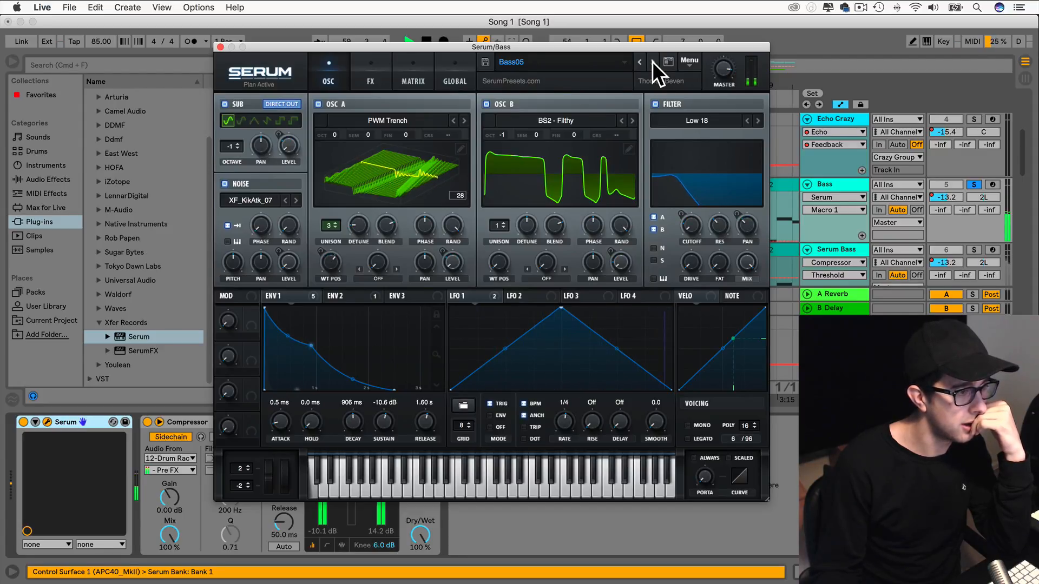
click(220, 47)
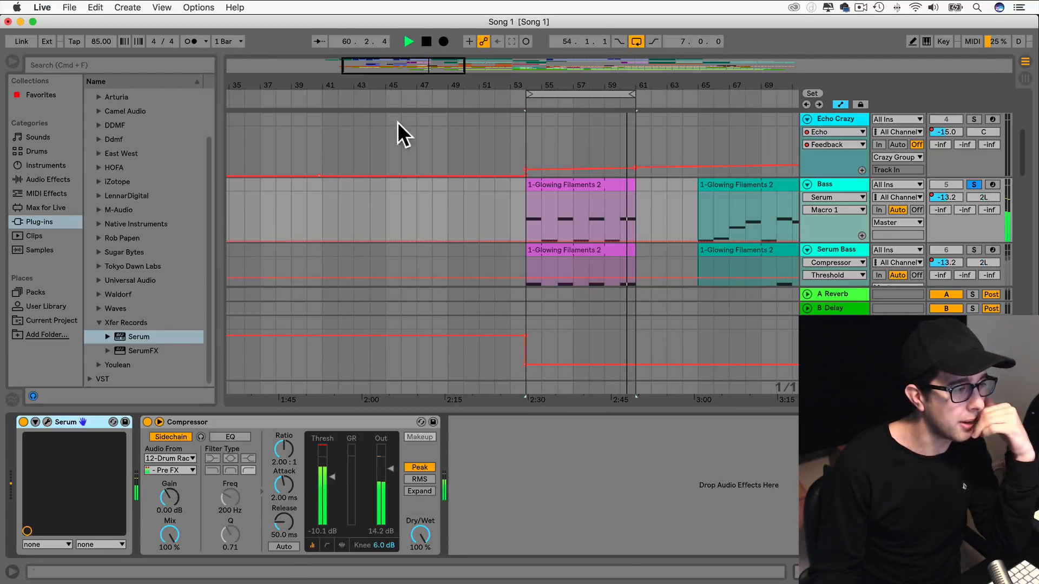
Insert an Arpeggiator MIDI effect ahead of Serum on the Bass track.
click(837, 184)
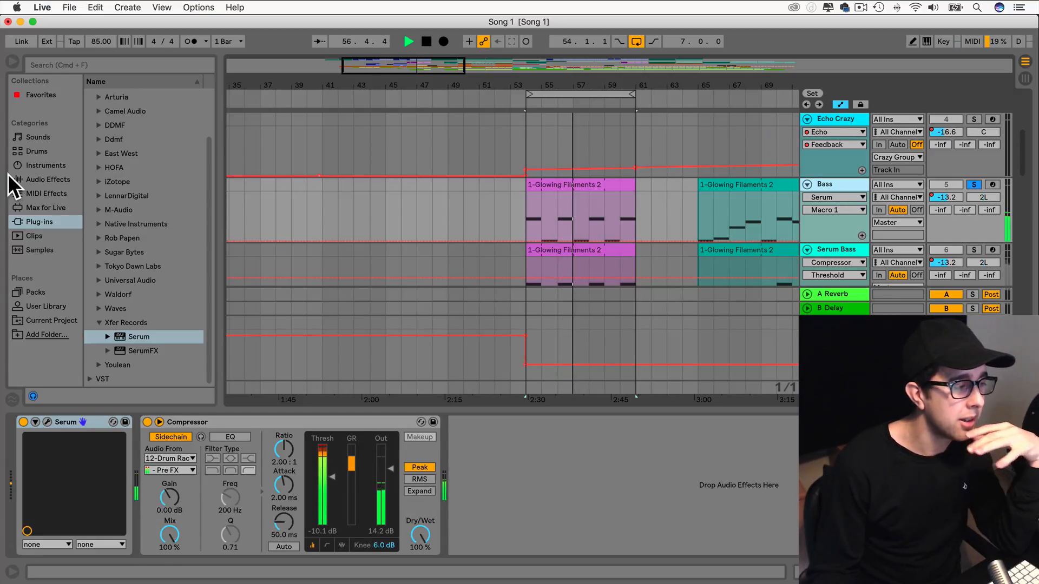
click(43, 193)
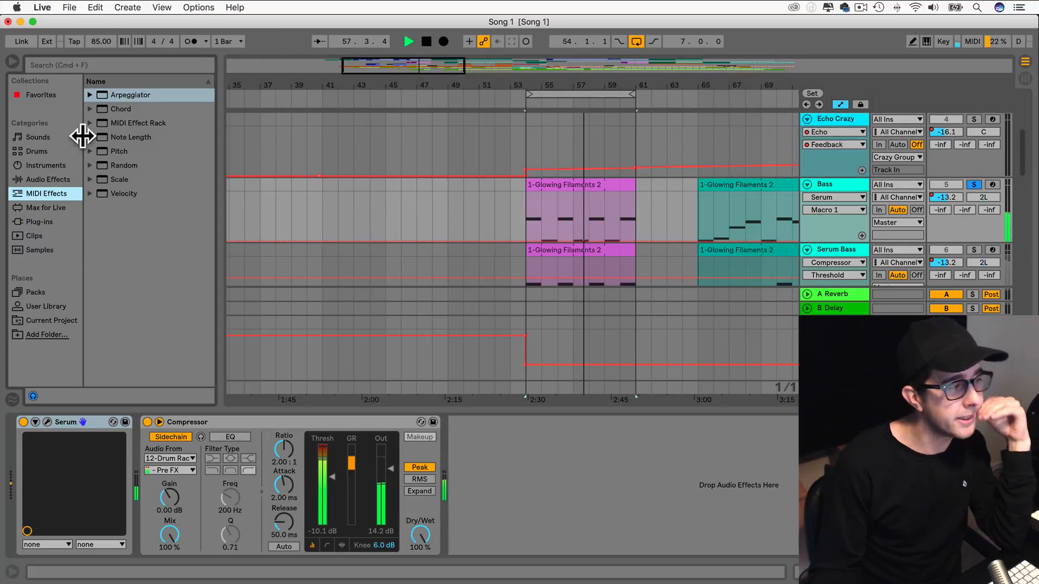
drag(127, 95, 18, 440)
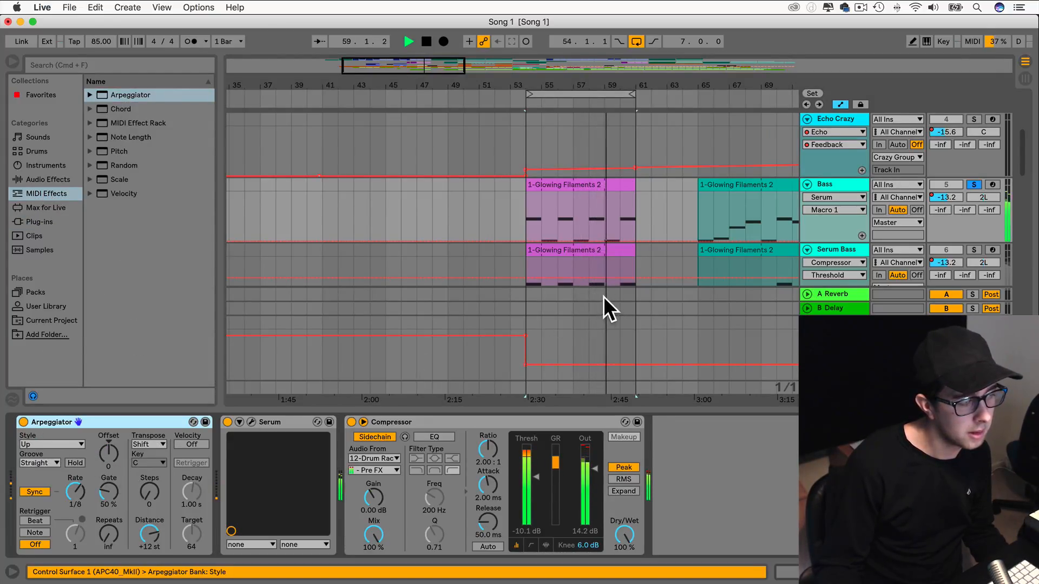
Set the Arpeggiator's rate to 1/16 and its gate to 187 %.
drag(108, 490, 108, 441)
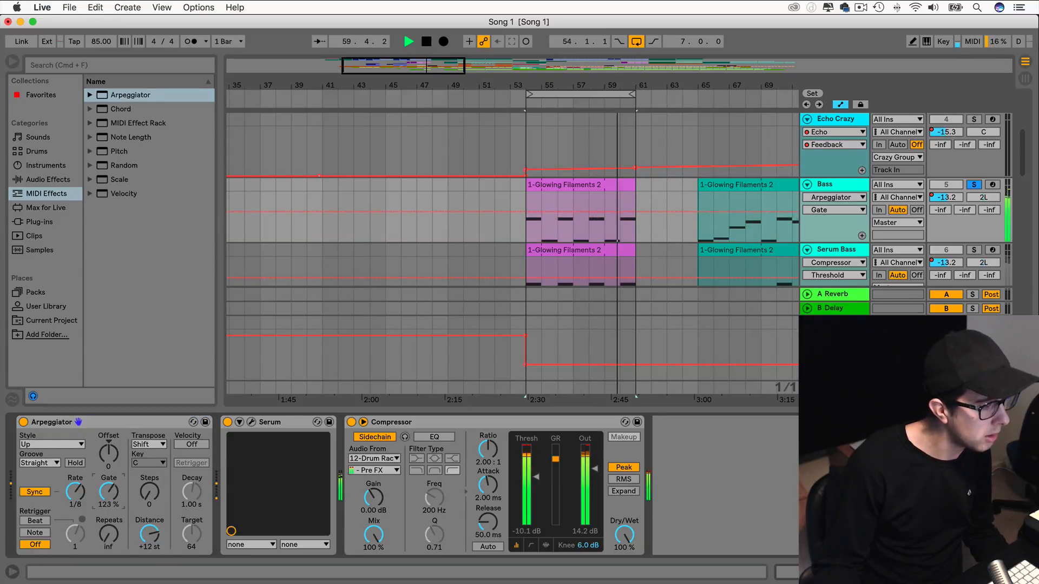
mouse_move(142, 504)
mouse_down()
mouse_move(142, 486)
mouse_move(136, 497)
mouse_up()
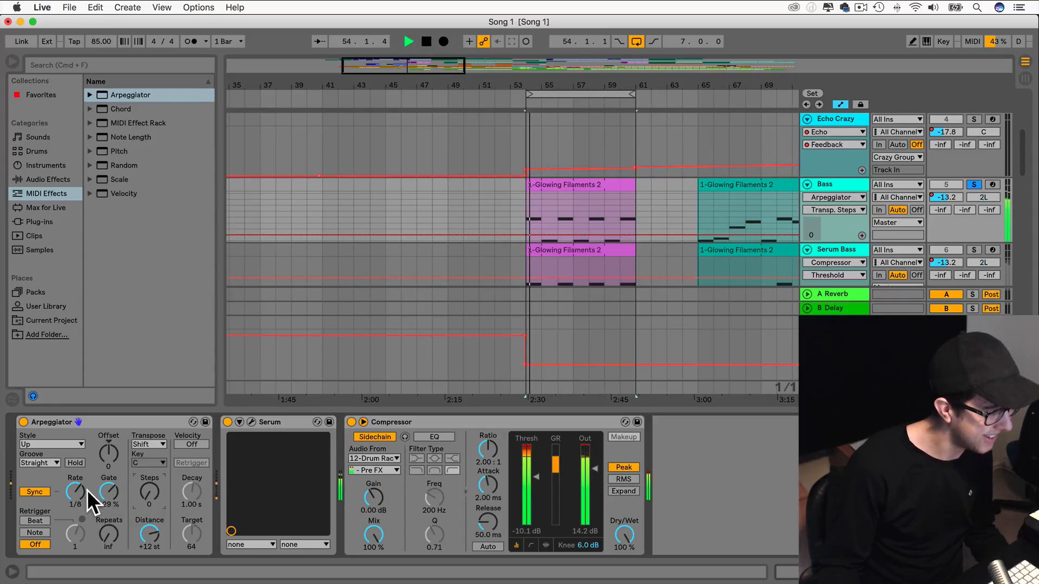
drag(72, 491, 106, 491)
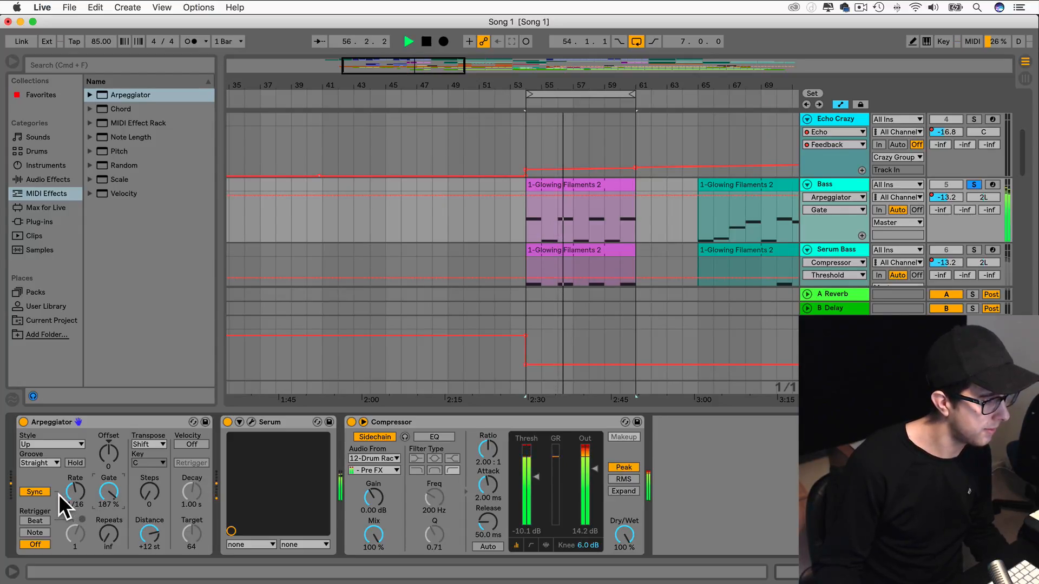
Try the Swing 8 groove on the Arpeggiator and return it to Straight.
click(41, 463)
click(46, 479)
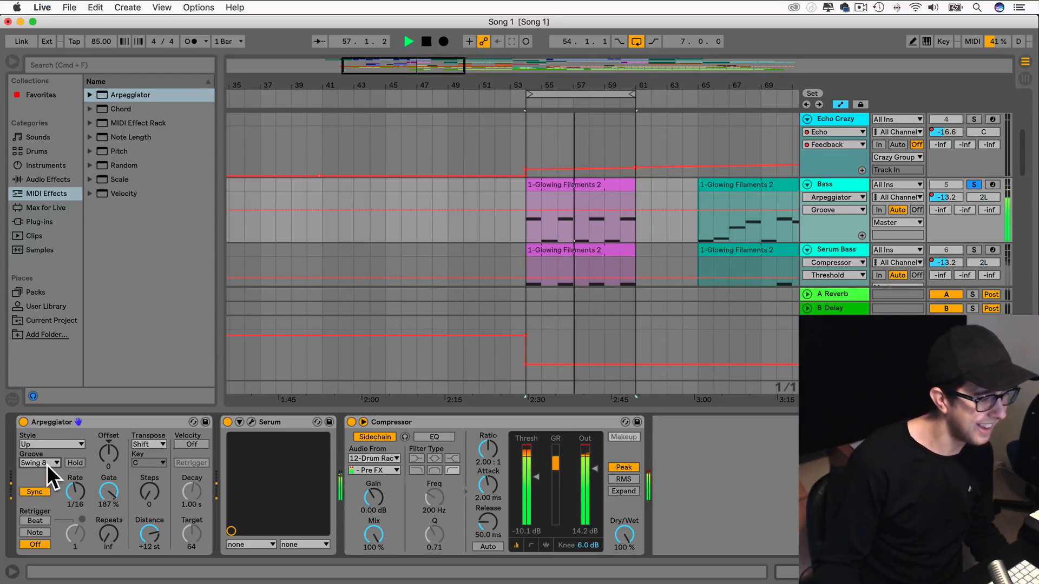
click(47, 464)
click(42, 473)
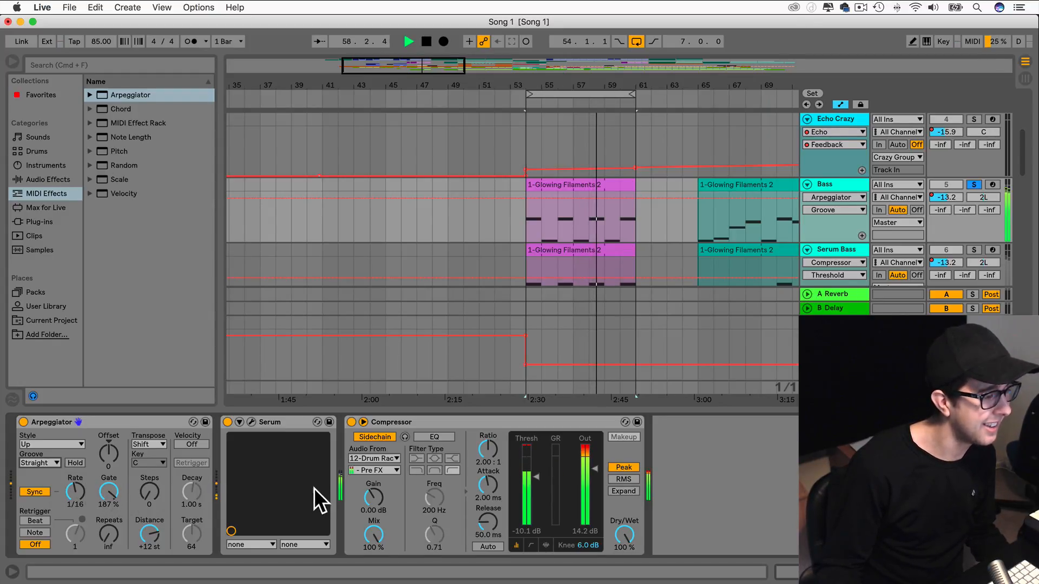
Open Serum on the Bass track and adjust its filter cutoff to about 141 Hz.
click(250, 422)
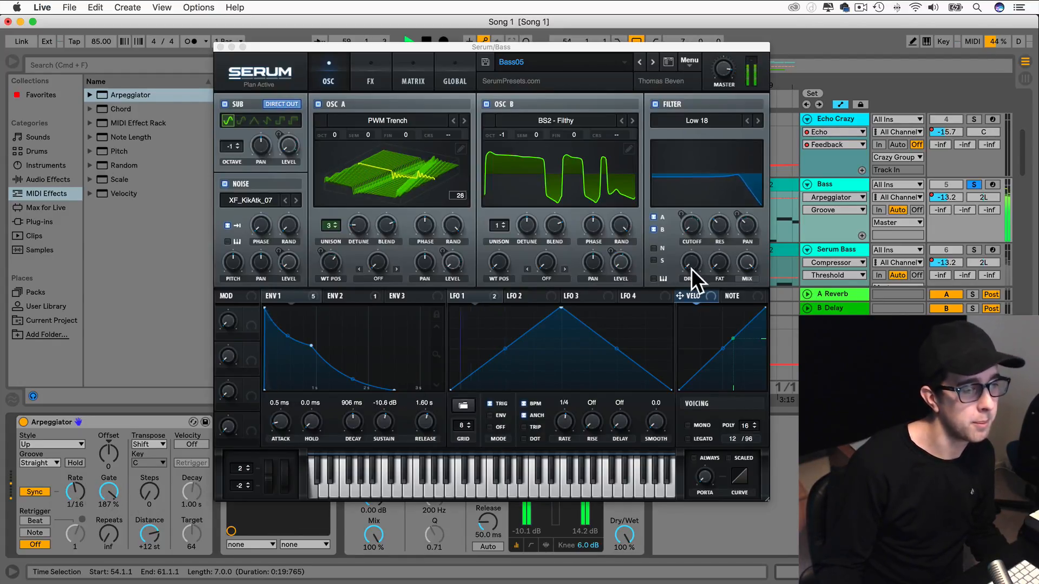
drag(692, 220, 683, 174)
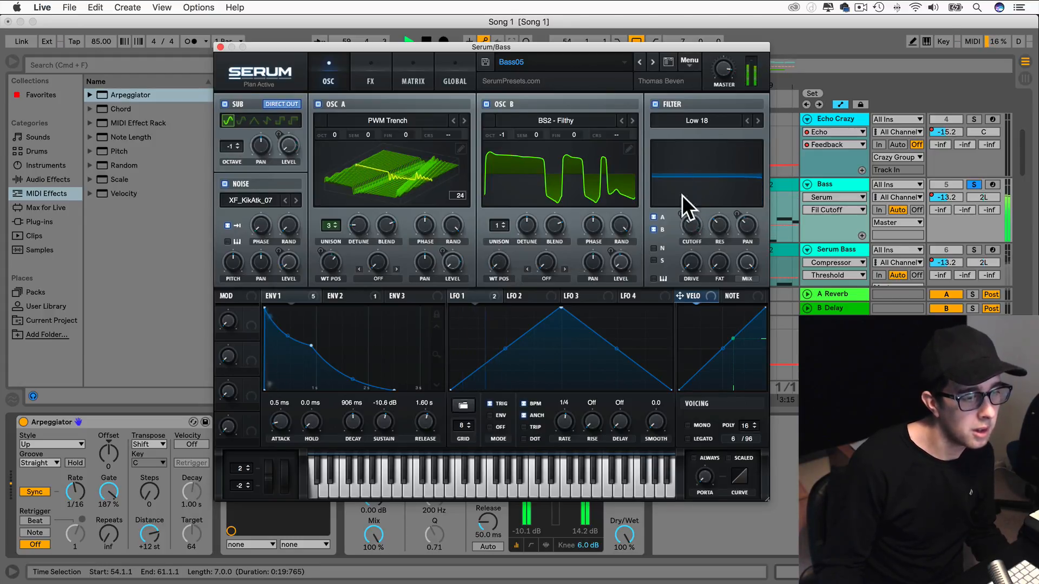
drag(692, 253, 690, 204)
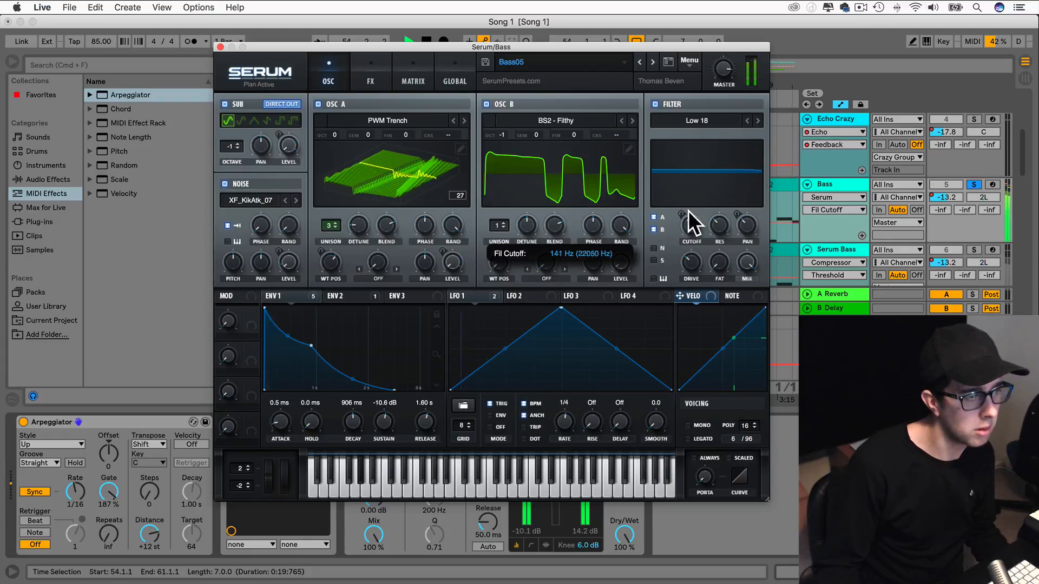
Raise the Dimension mix in Serum's Hyper/Dimension effect.
click(381, 76)
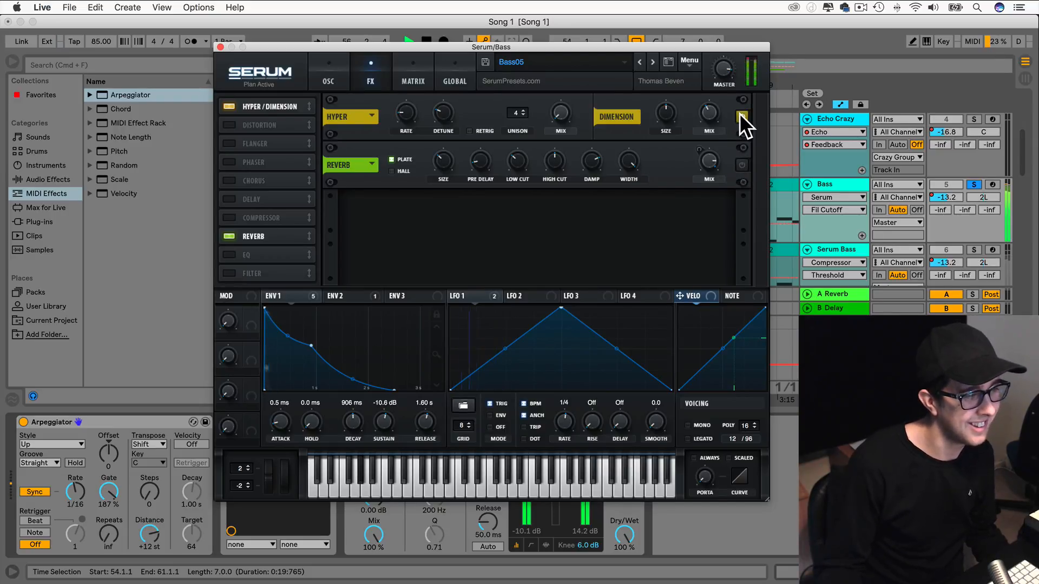
click(709, 113)
drag(696, 56, 694, 8)
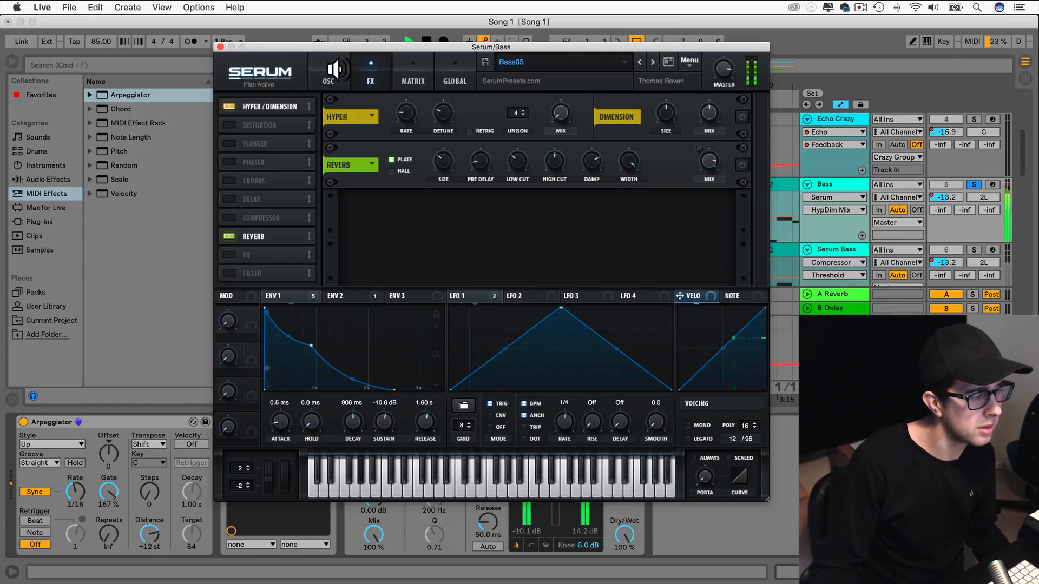
Route the sub oscillator through Serum's filter and set the filter cutoff to about 643 Hz.
click(331, 69)
mouse_move(692, 227)
mouse_down()
mouse_move(683, 151)
mouse_move(682, 213)
mouse_up()
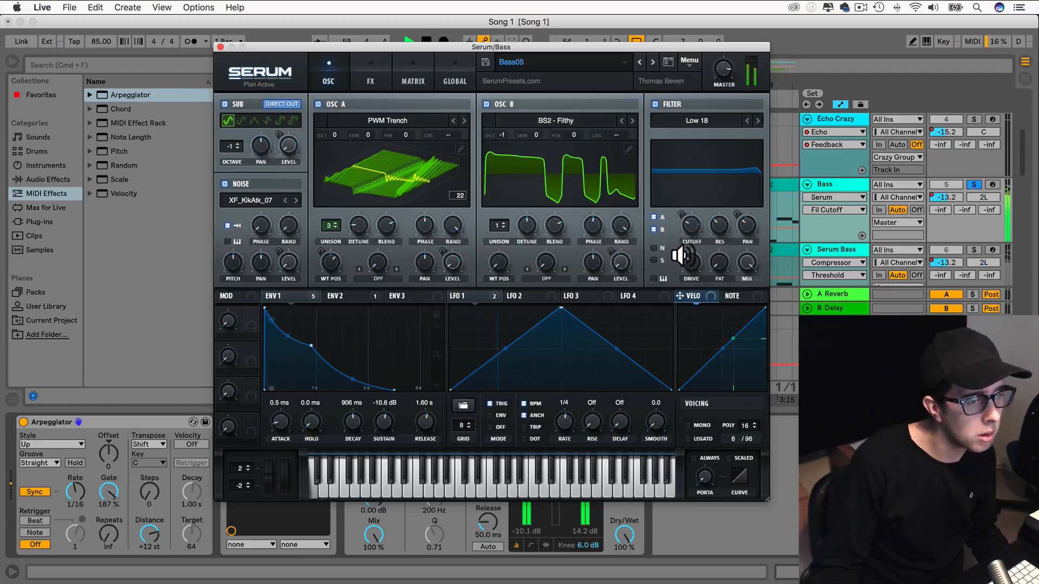
click(654, 260)
click(693, 246)
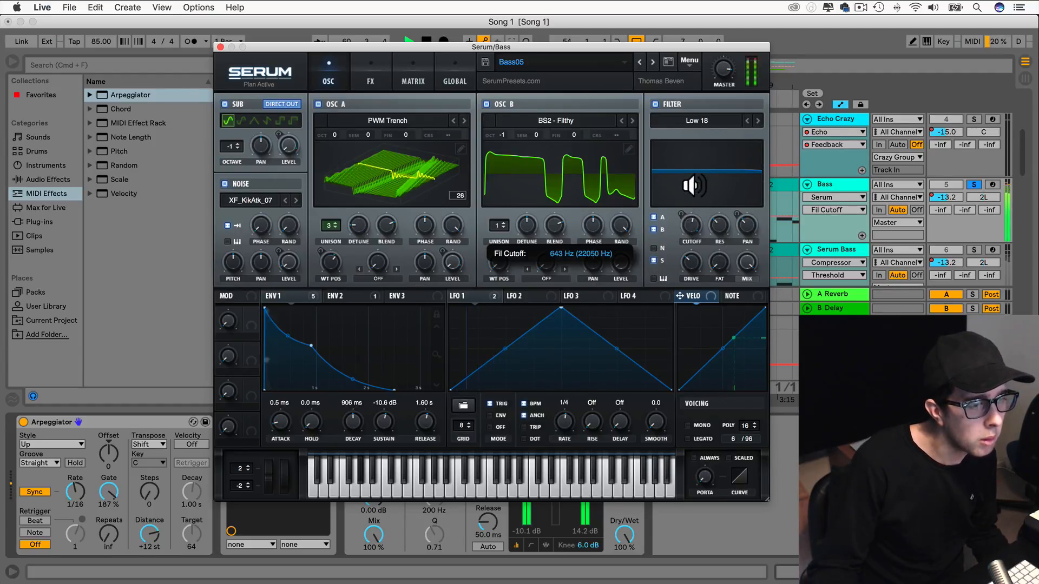
Switch off oscillators A and B and set the sub oscillator to octave 0 with the triangle waveform.
click(319, 104)
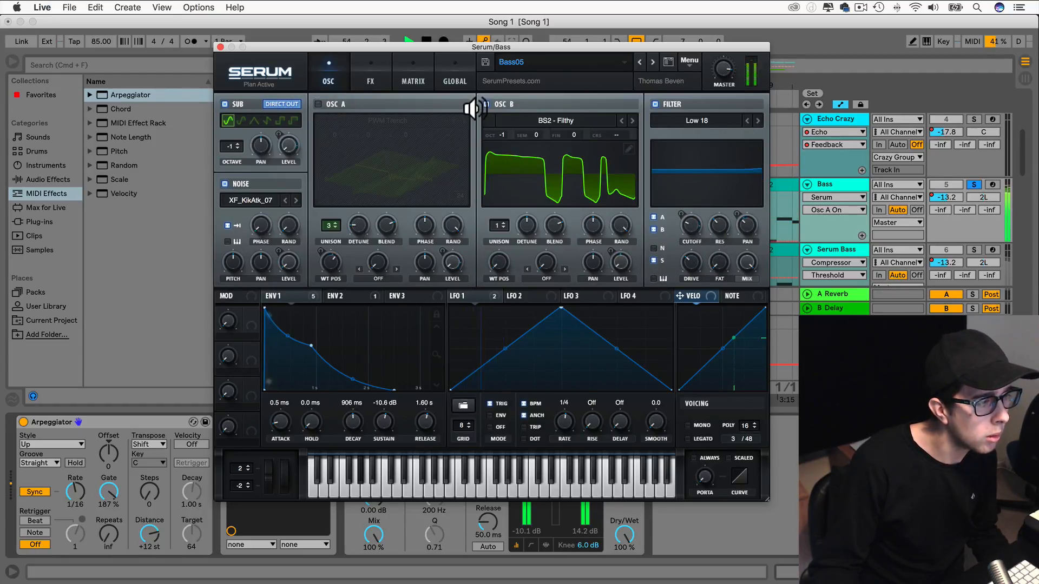
click(486, 104)
drag(229, 145, 232, 137)
click(241, 120)
click(254, 120)
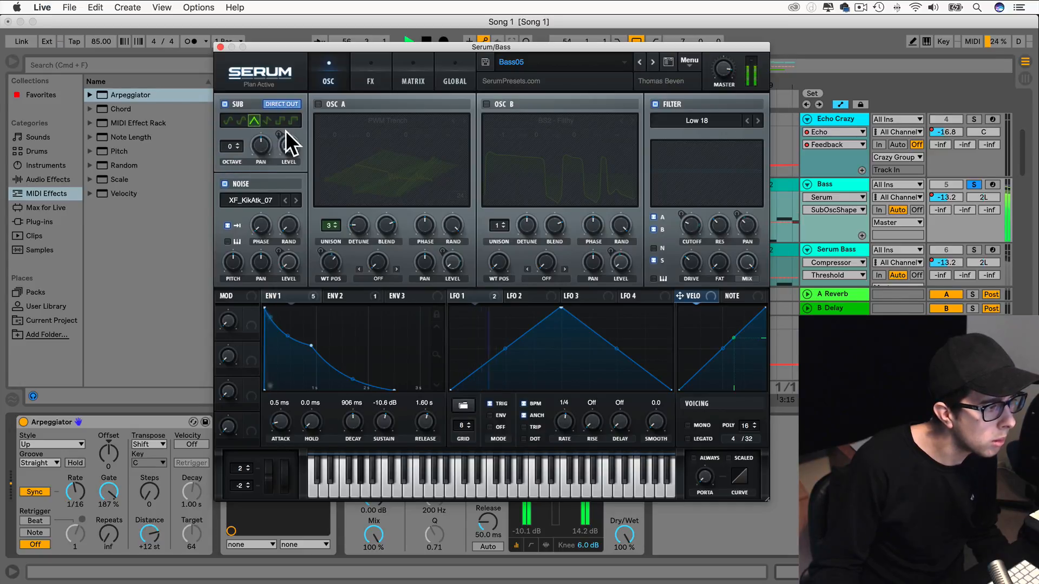
Switch off the noise oscillator and set the sub oscillator's level to about 73%.
drag(285, 131, 278, 117)
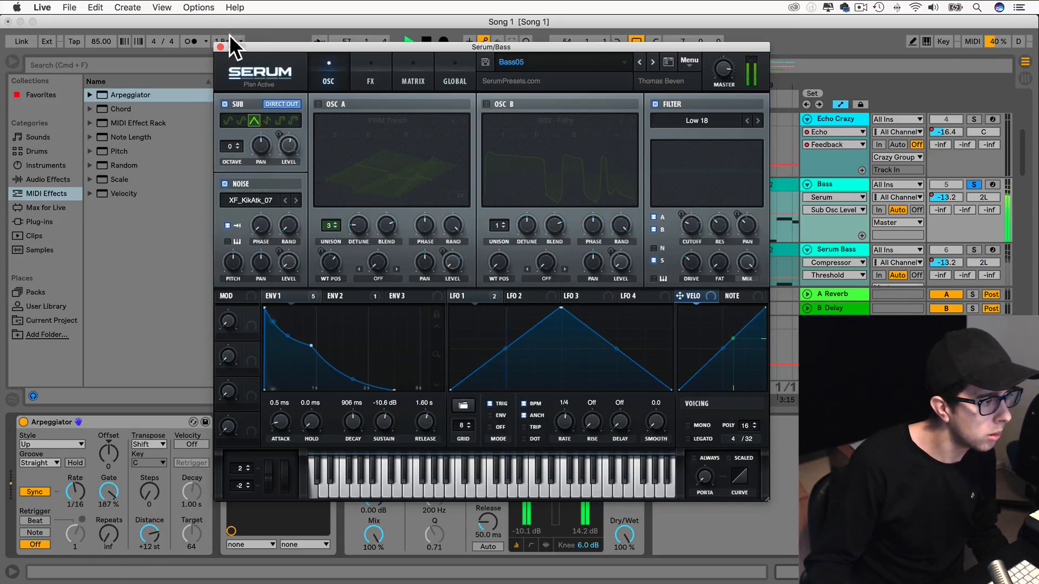
click(224, 184)
mouse_move(288, 122)
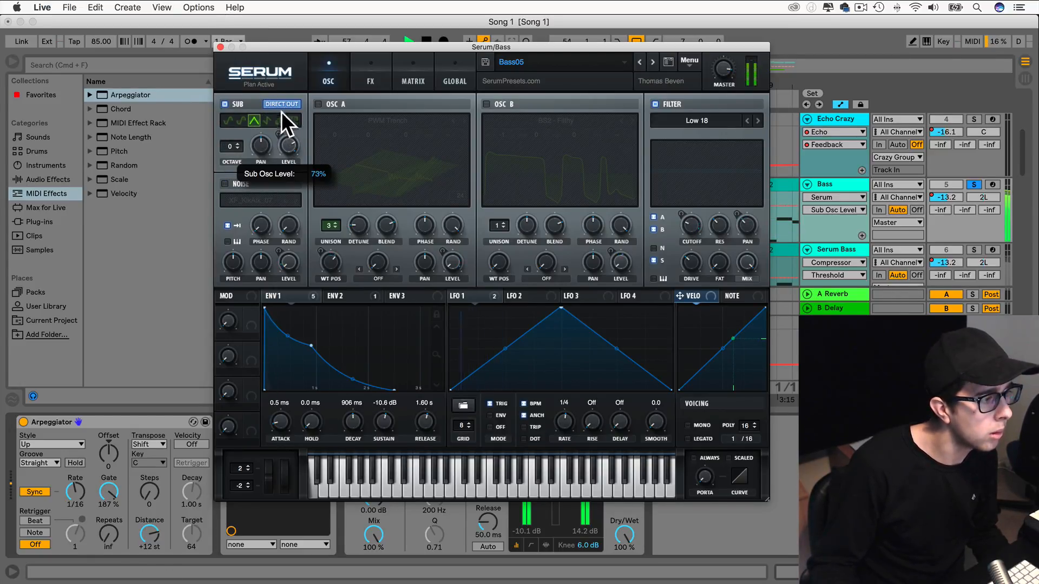
Audition the sub oscillator's other waveforms, settle on the triangle, and set its level to about 50% and pan to 7%.
click(274, 119)
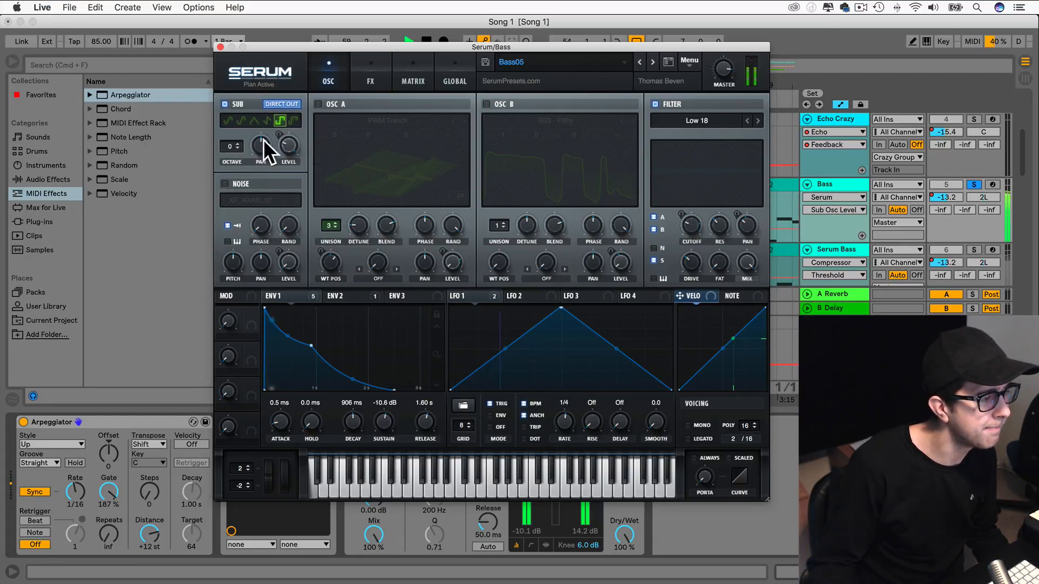
click(242, 119)
click(228, 119)
click(265, 119)
click(252, 120)
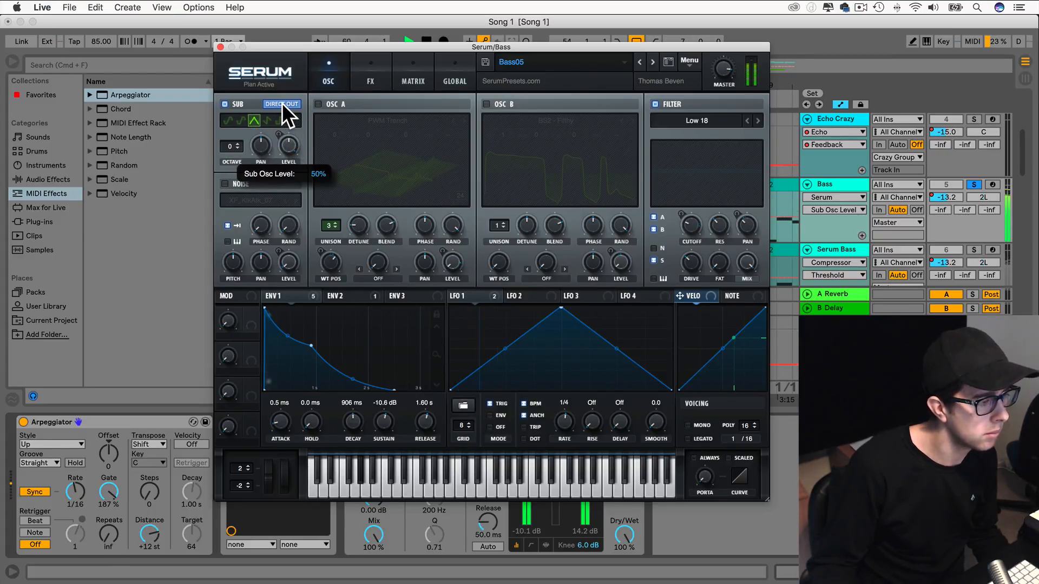
drag(261, 141, 261, 128)
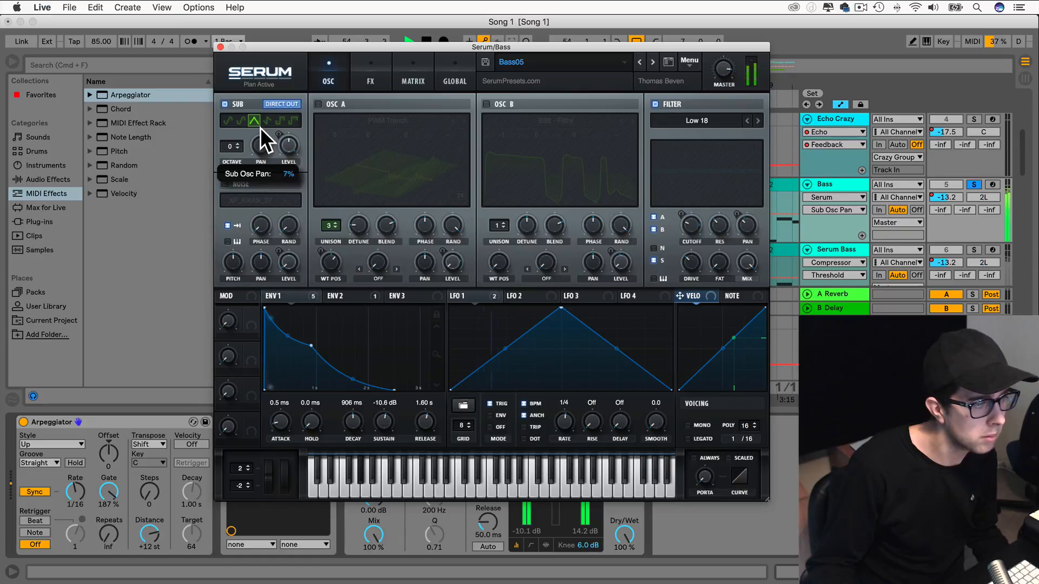
Enable Serum's Tube distortion with its filter set to Post, adjusting the mix and raising the drive.
click(373, 76)
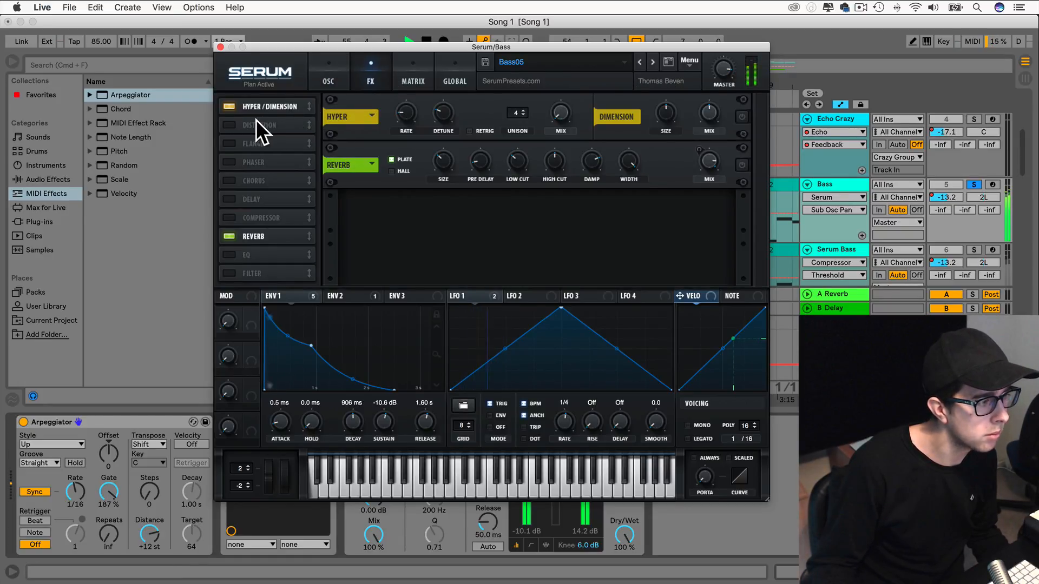
click(233, 125)
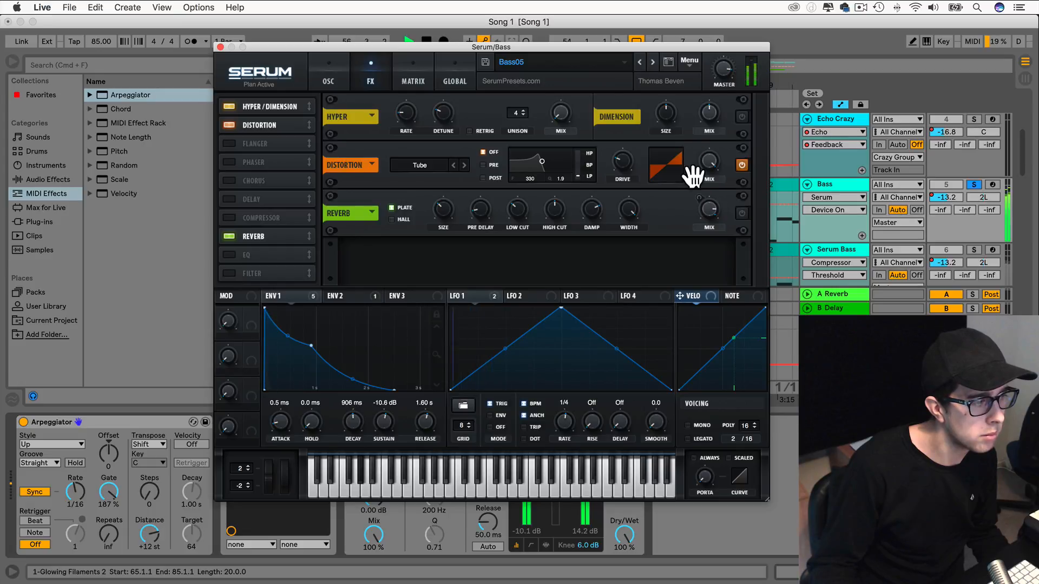
drag(714, 161, 690, 183)
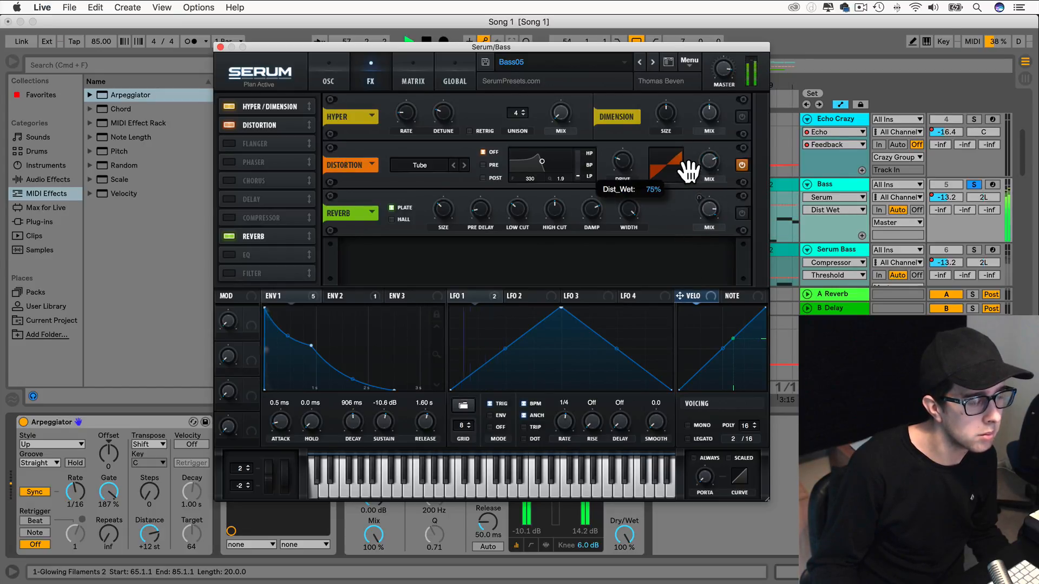
click(485, 166)
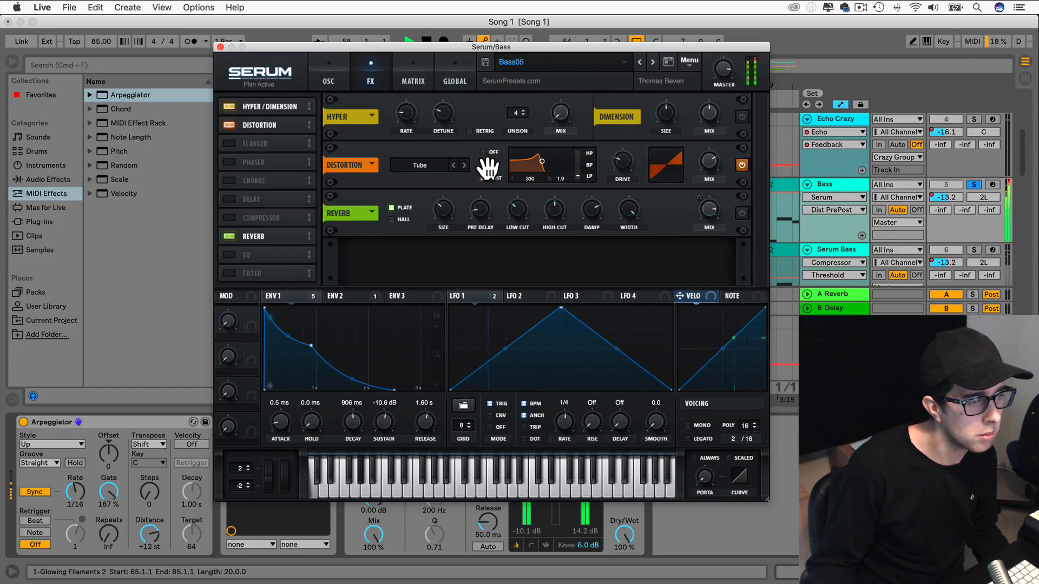
mouse_move(714, 162)
mouse_down()
mouse_move(707, 120)
mouse_move(702, 155)
mouse_up()
drag(608, 158, 622, 76)
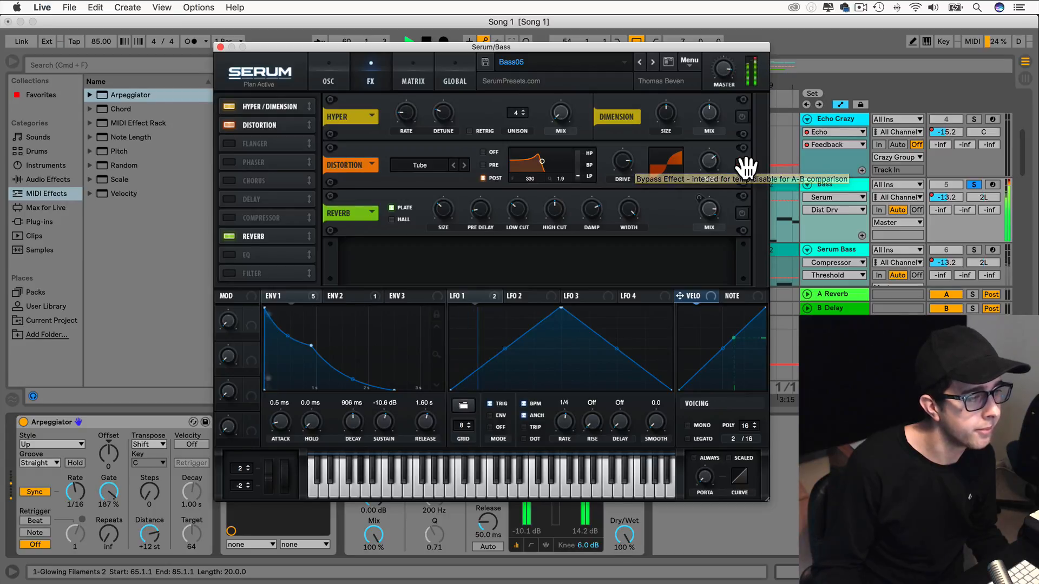
Readjust the sub oscillator's level and pan.
click(331, 73)
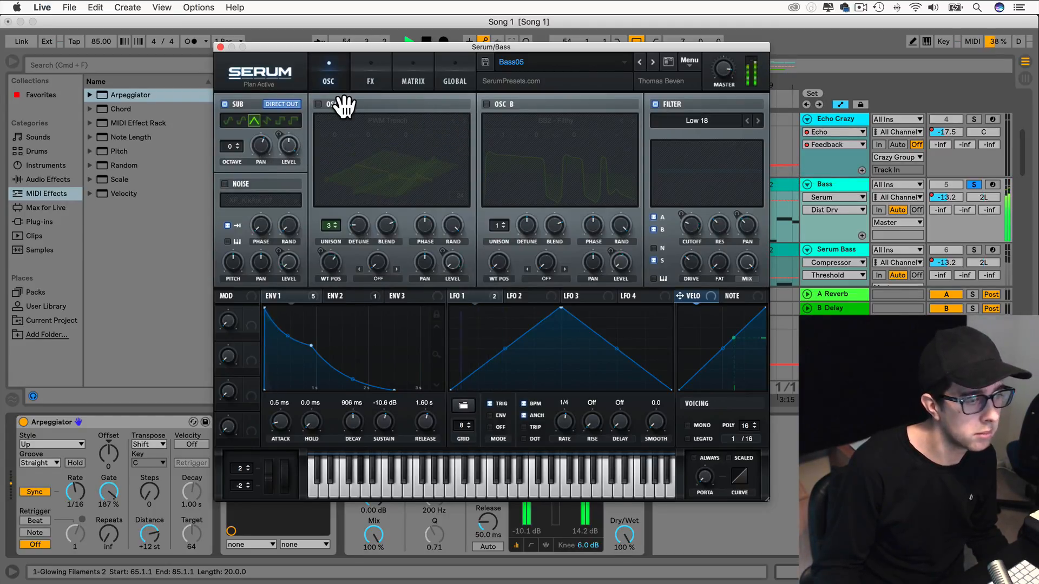
drag(294, 148, 280, 119)
click(261, 146)
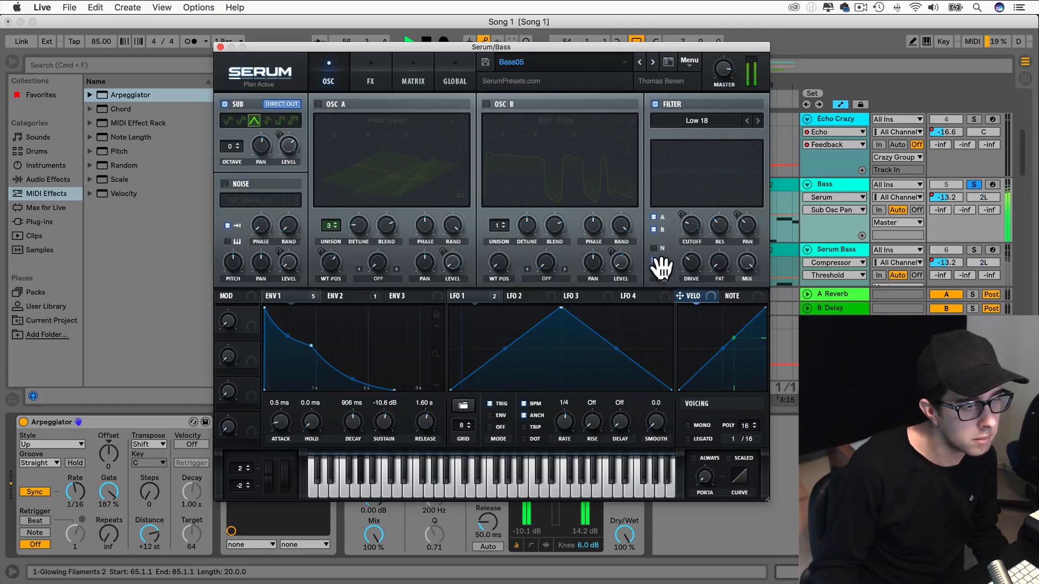
Adjust the filter's cutoff, drive and fat amounts, and bring Serum's master volume to about 36%.
click(691, 225)
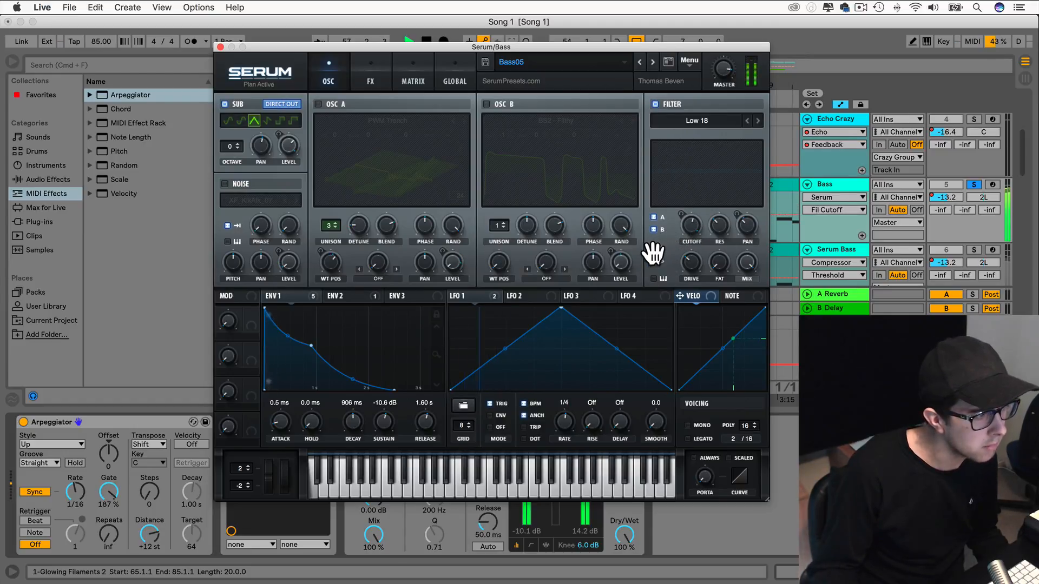
click(690, 262)
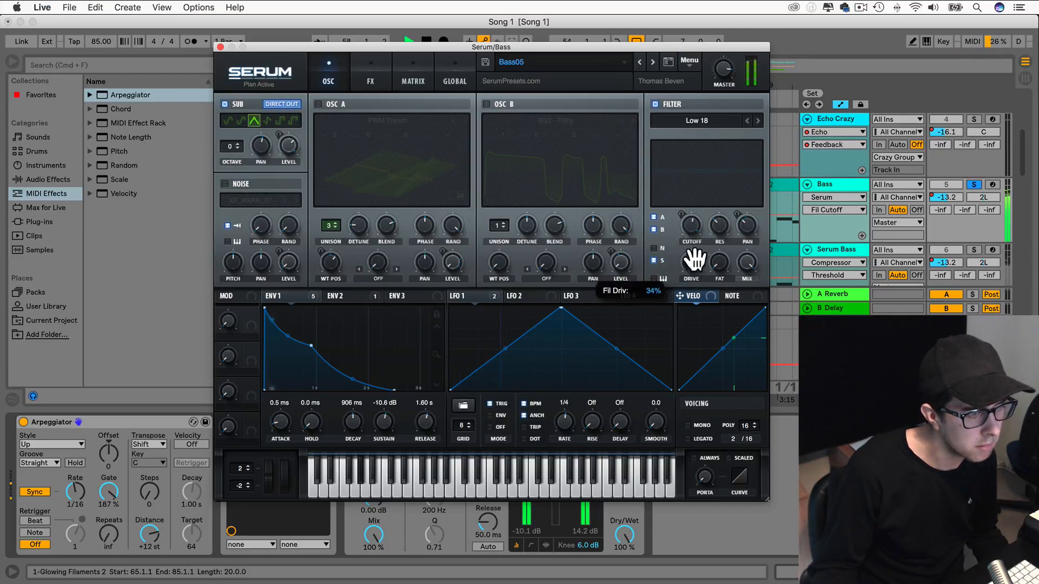
click(719, 262)
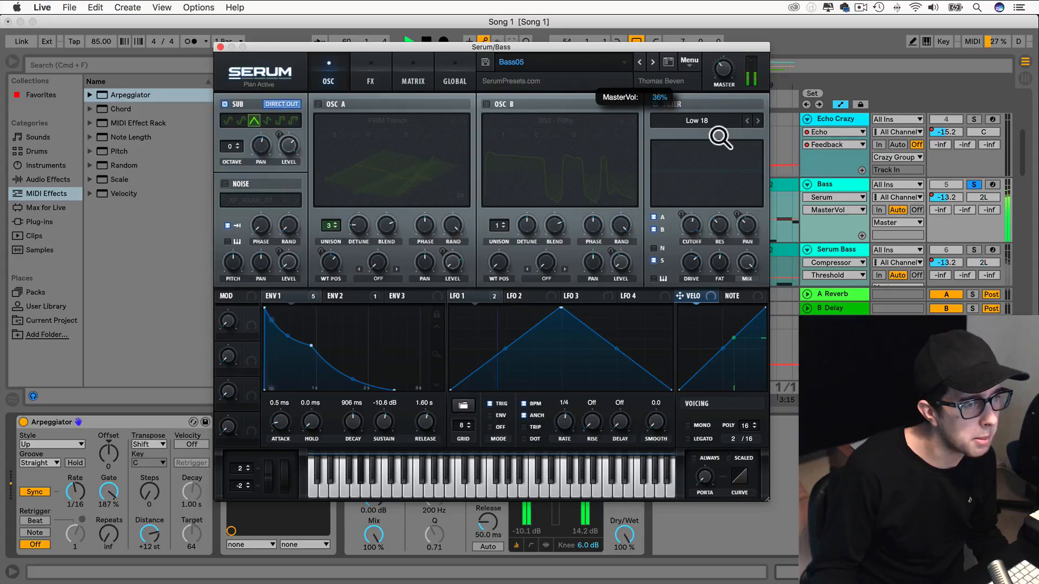
Switch on oscillator A, readjust the master volume, and change the oscillator's wavetable to PWM LPF.
click(319, 104)
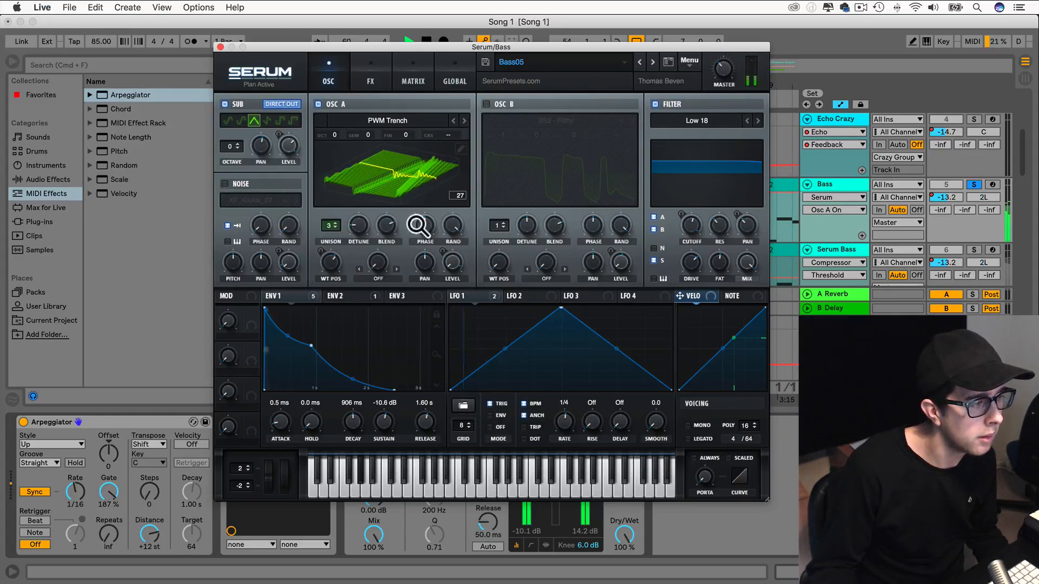
click(723, 69)
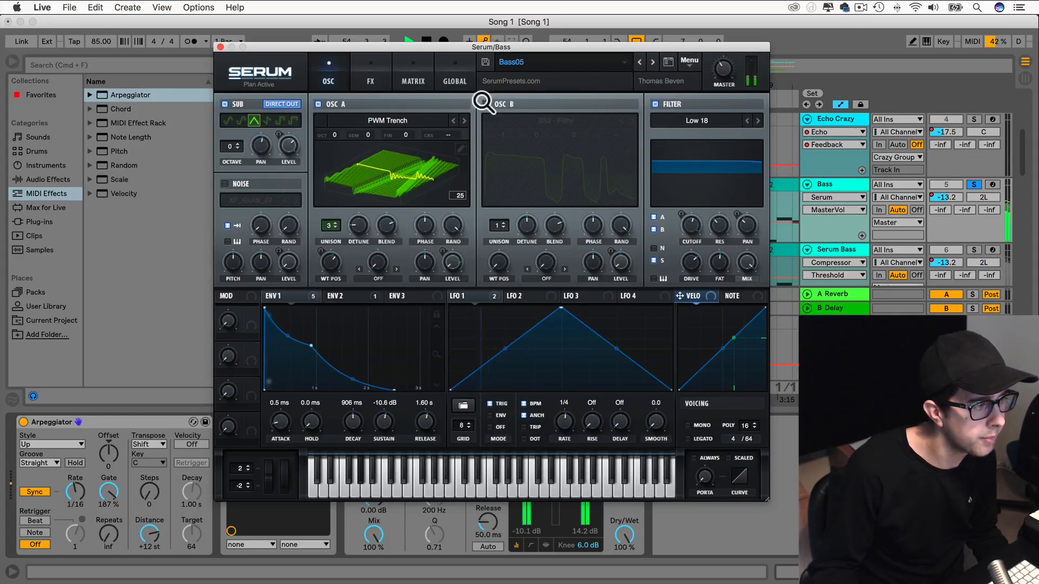
click(454, 120)
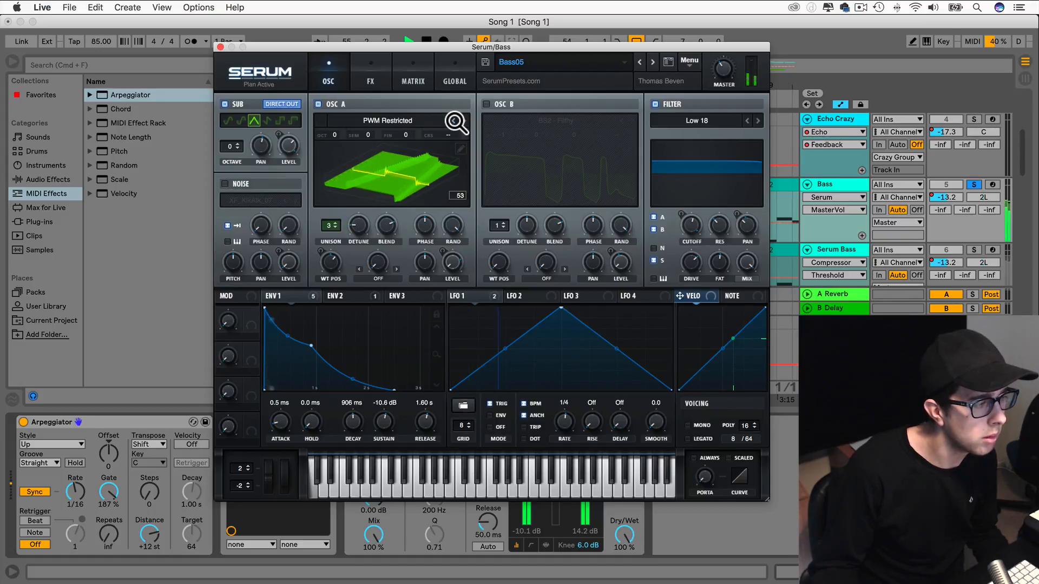
click(455, 121)
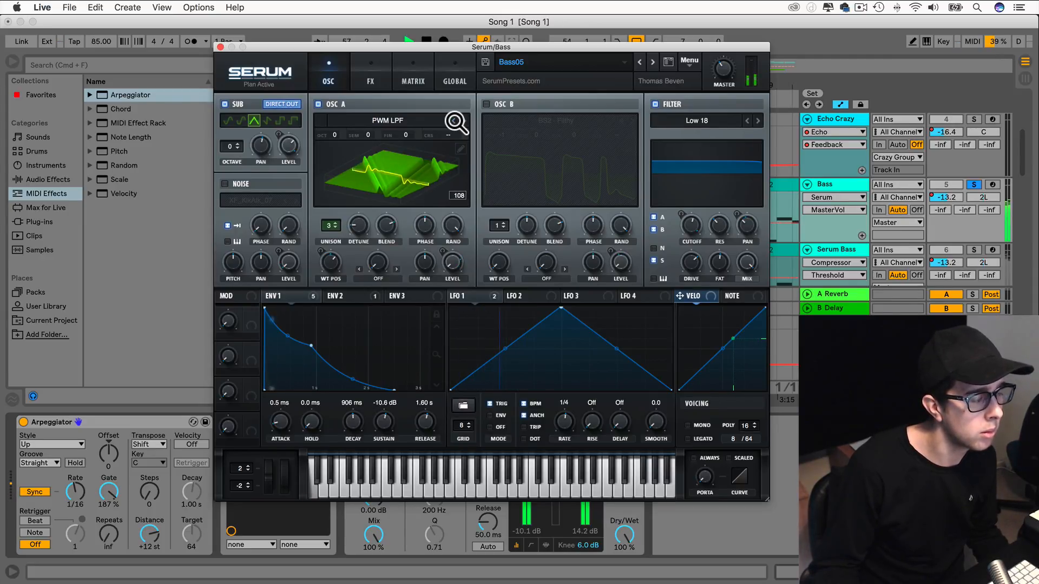
Set oscillator A to 7 unison voices, adjust its wavetable position, and switch the oscillator off.
drag(358, 224, 334, 184)
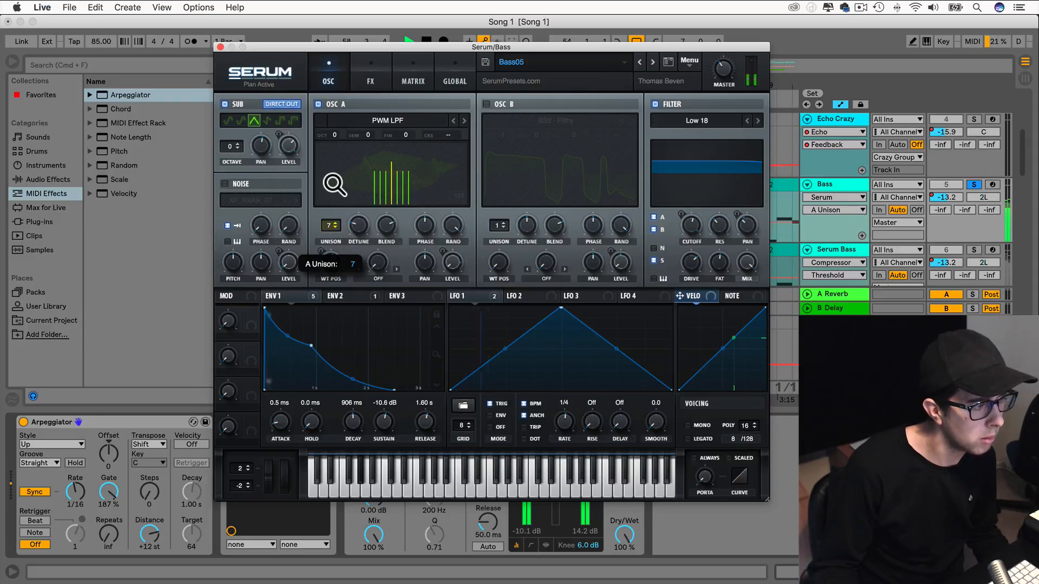
click(335, 184)
drag(331, 279, 331, 271)
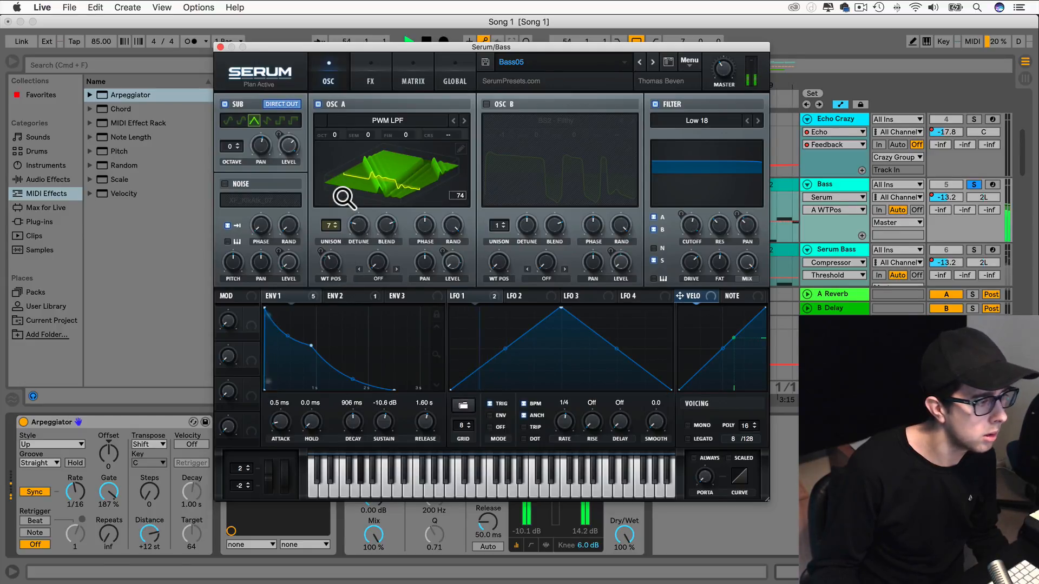
click(319, 104)
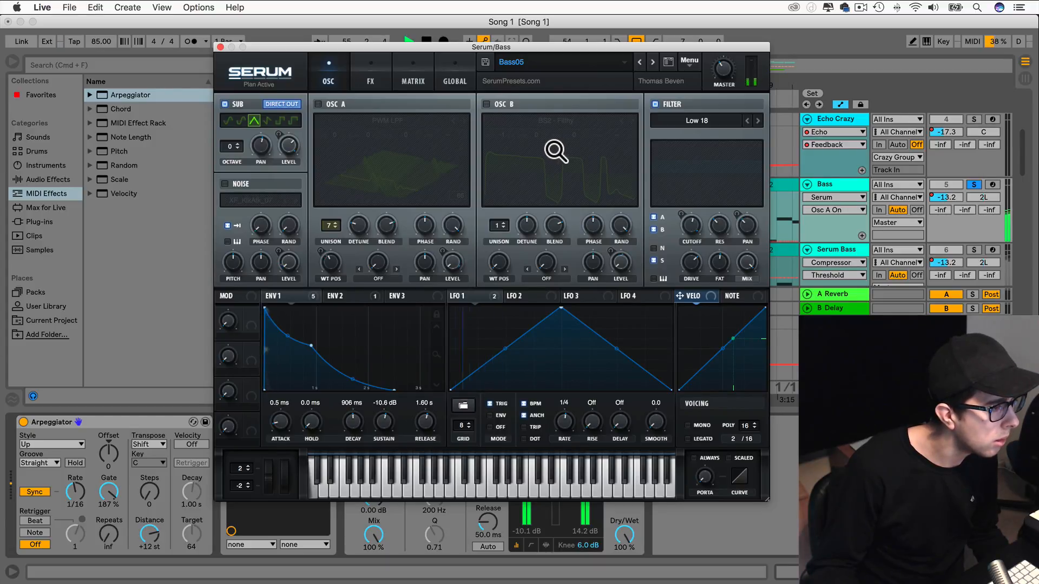
Raise Serum's master volume and set the filter drive to about 71%.
click(725, 75)
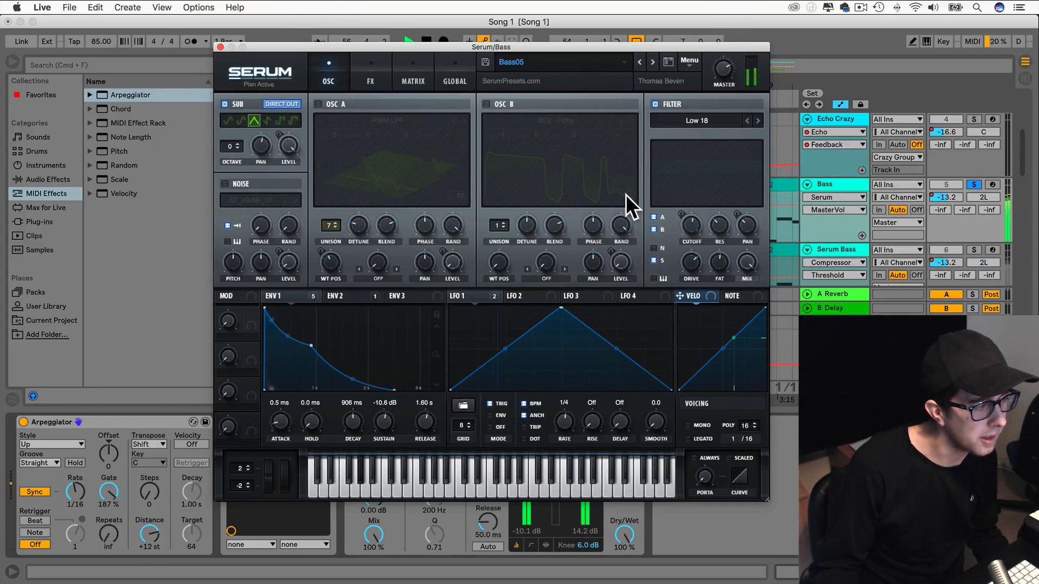
click(691, 260)
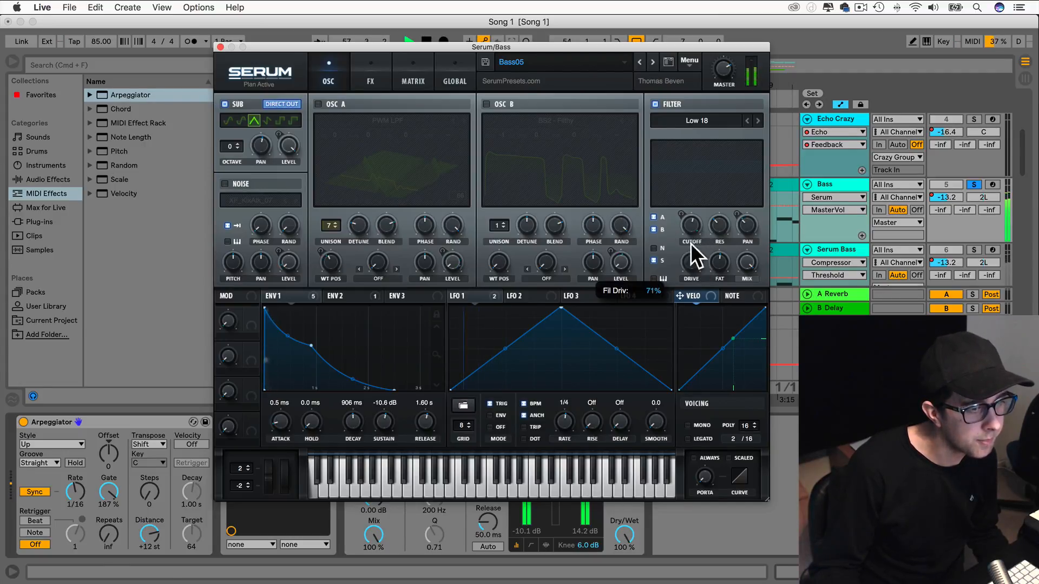
Close the Serum window and insert an Overdrive audio effect between Serum and the Compressor on the Bass track.
click(221, 47)
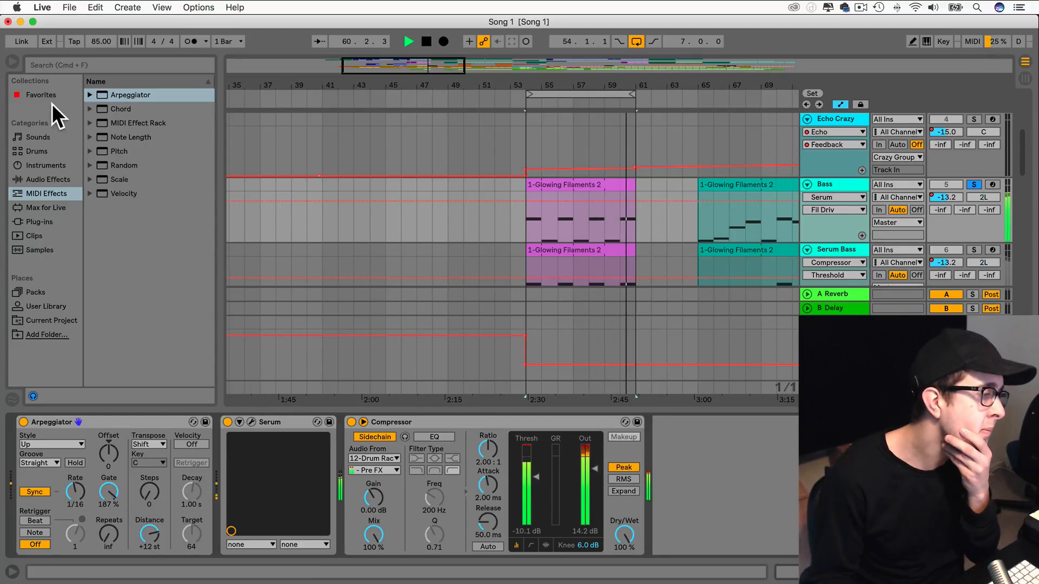
click(64, 179)
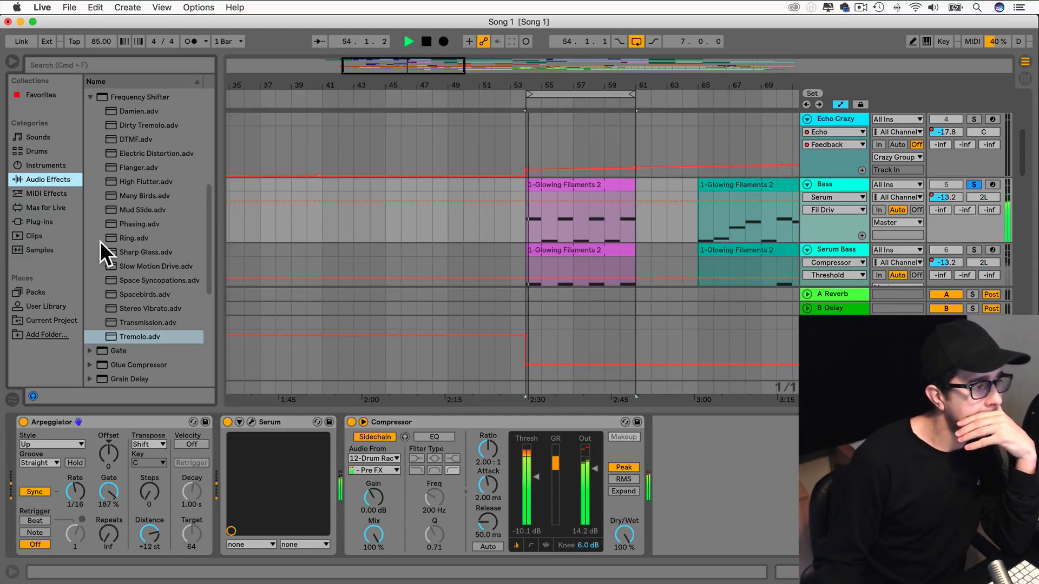
click(91, 98)
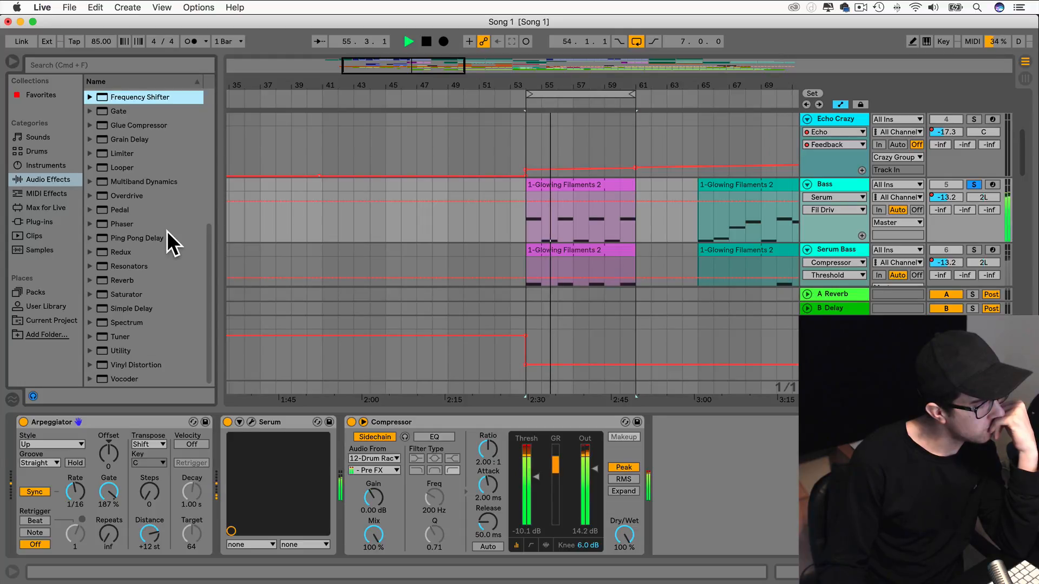
click(121, 195)
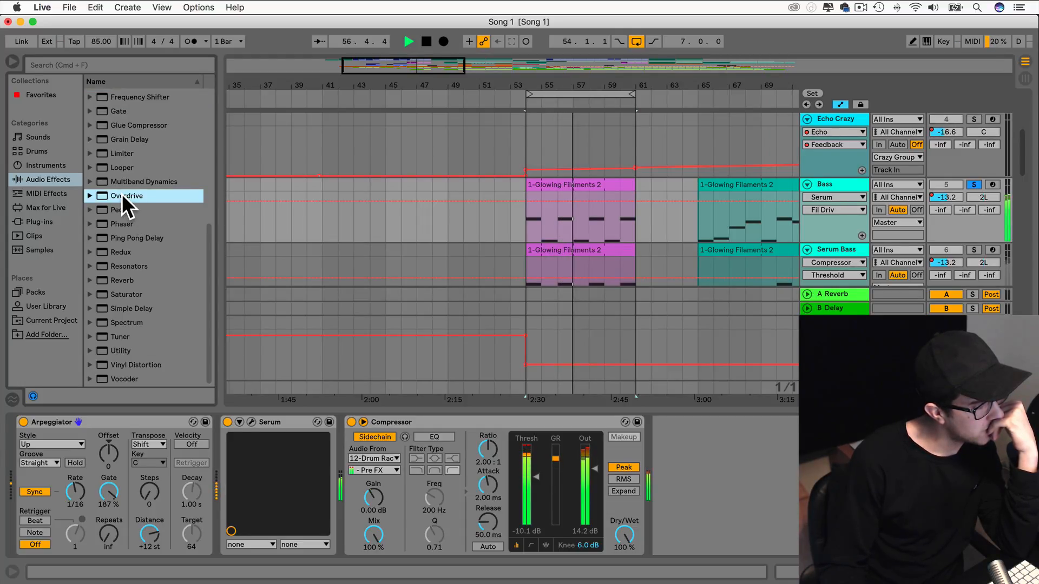
drag(122, 194, 340, 440)
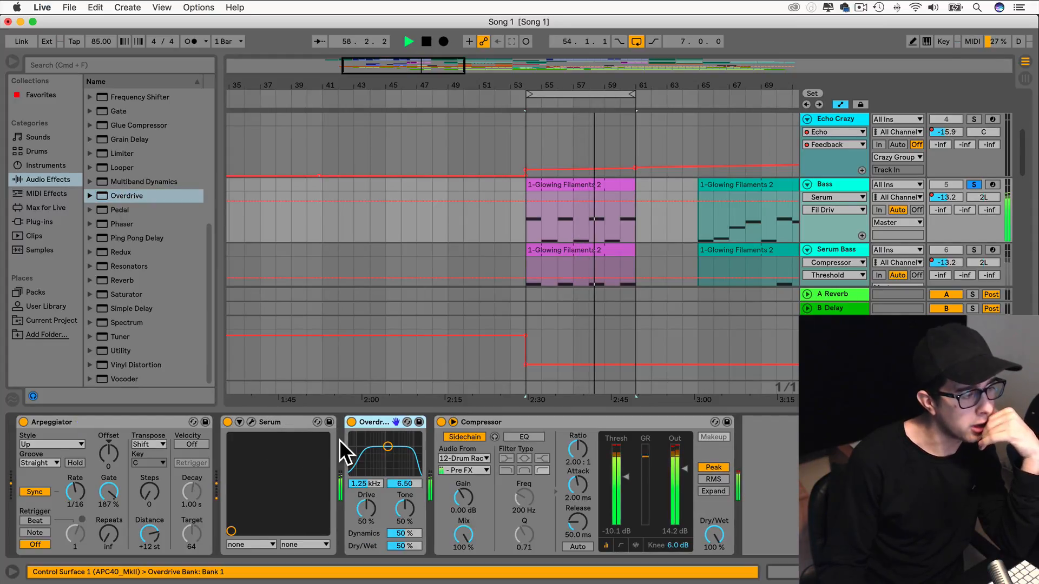
Set the Overdrive's drive to 71% and tone to 5%, and switch the effect off.
mouse_move(367, 509)
mouse_down()
mouse_move(366, 493)
mouse_move(366, 523)
mouse_up()
click(414, 499)
drag(414, 498, 366, 474)
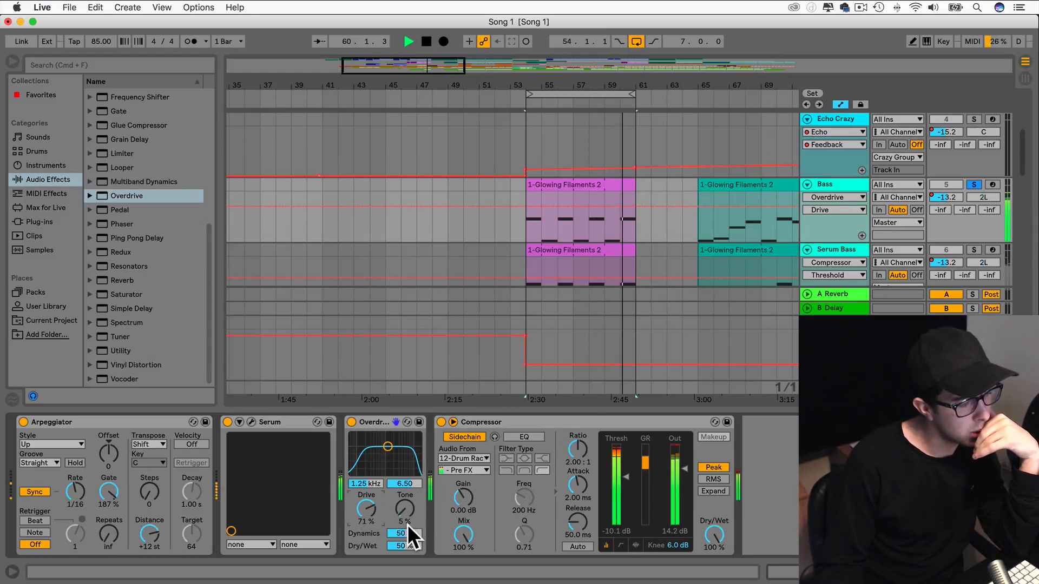
click(352, 421)
Try an Amp effect between Serum and the Overdrive on the Bass track, using the Clean amp type.
scroll(119, 234, up, 10)
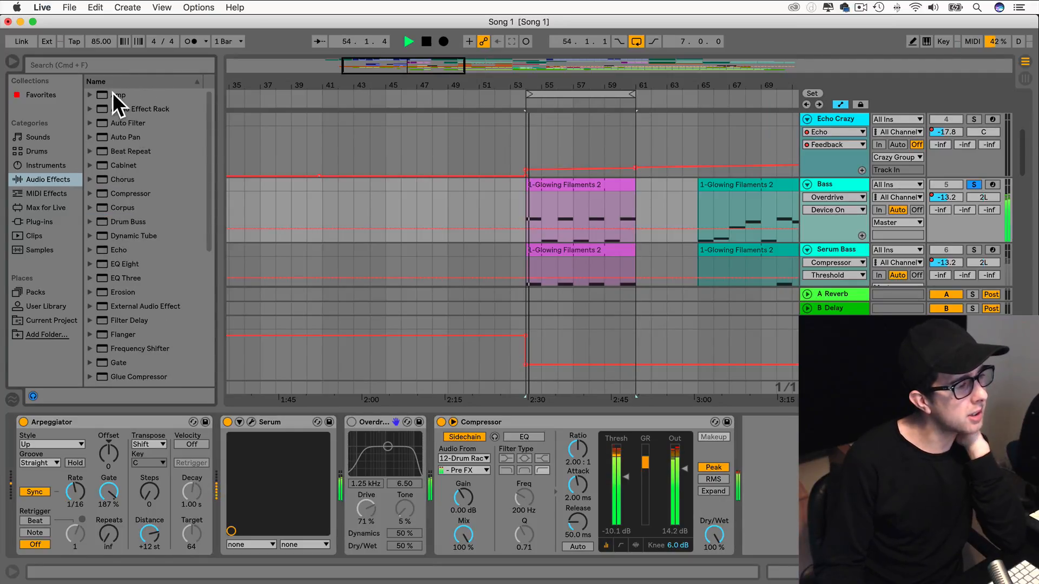
click(123, 95)
drag(123, 95, 333, 472)
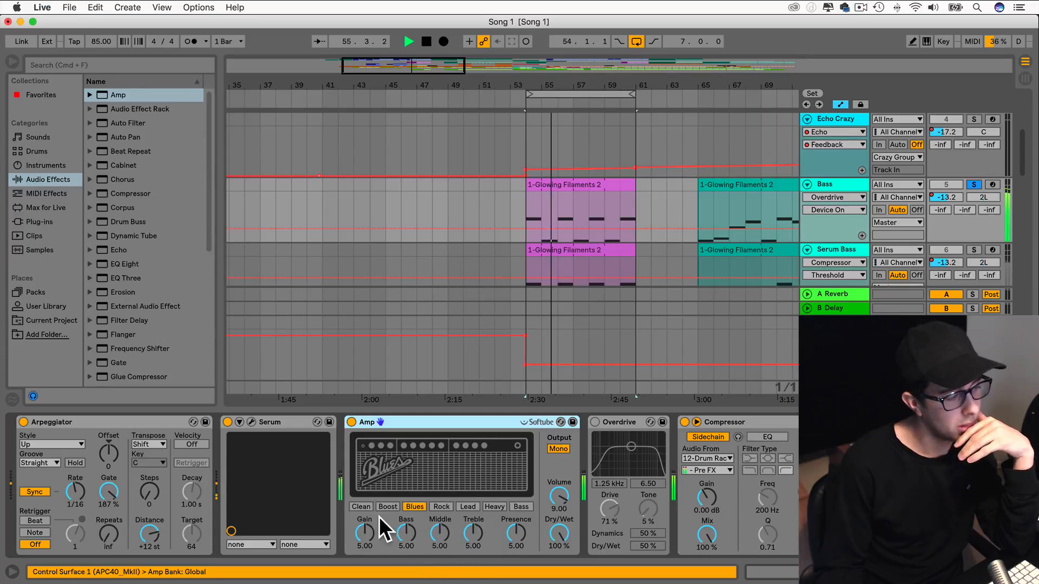
click(362, 507)
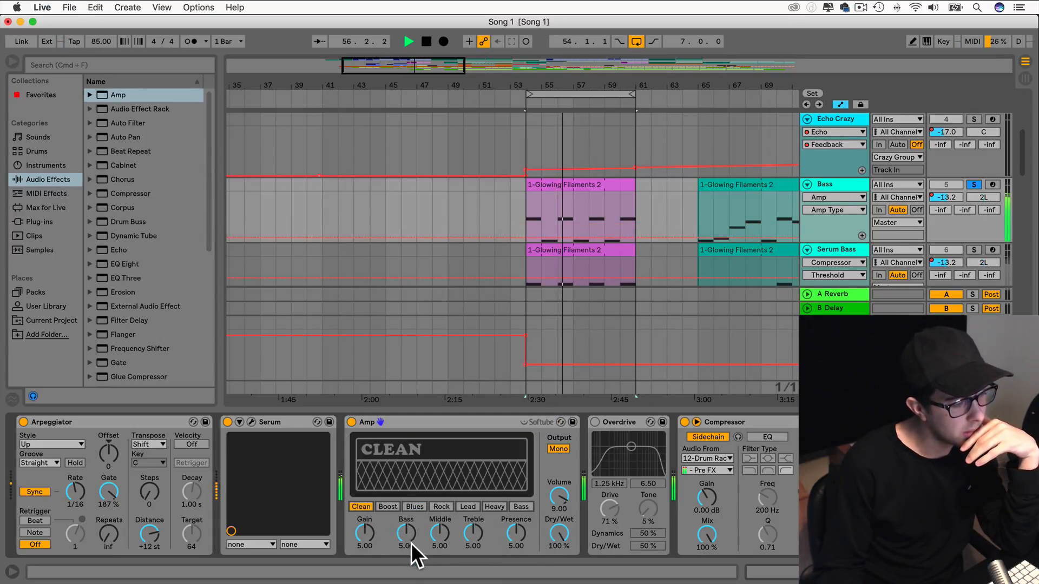
Audition the Boost, Blues, Lead, Heavy and Bass amp types while lowering the Amp's dry/wet amount.
click(389, 505)
click(414, 507)
click(466, 506)
click(495, 506)
drag(561, 537, 557, 548)
click(521, 506)
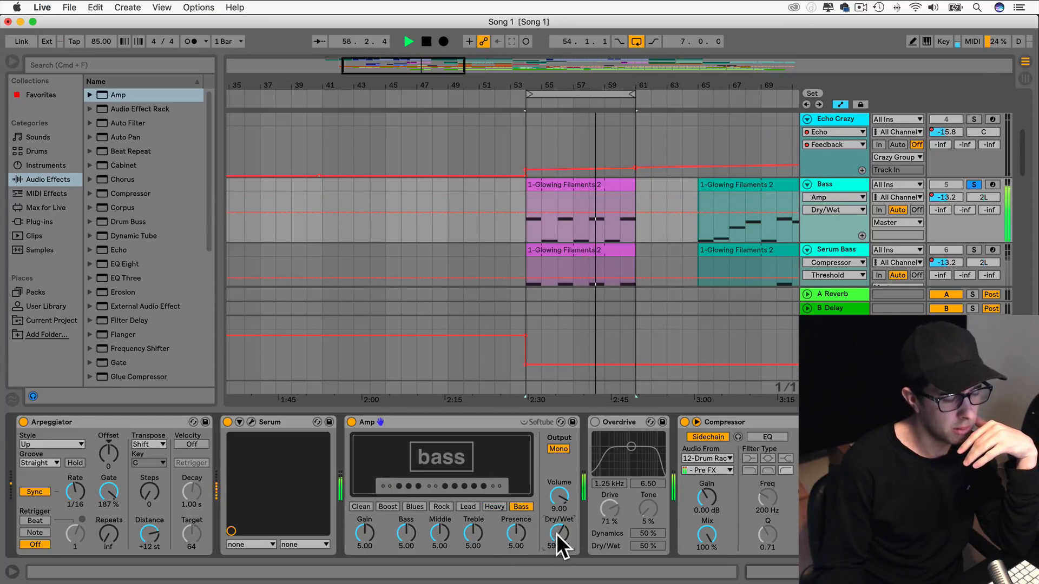
Raise the Amp's treble to about 6.03, bypass the effect and delete it from the Bass track.
drag(473, 533, 473, 528)
click(351, 422)
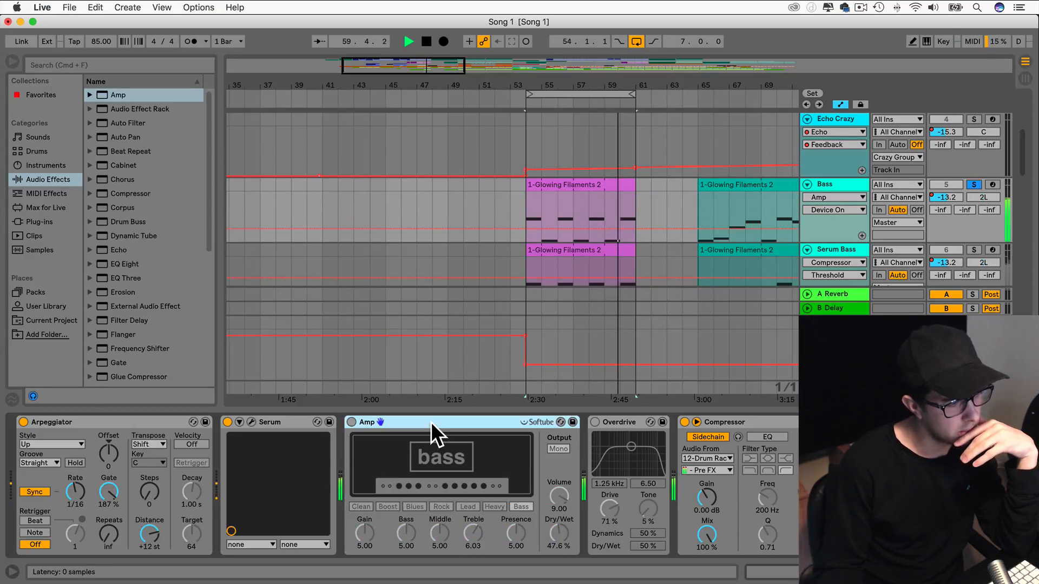
key(Delete)
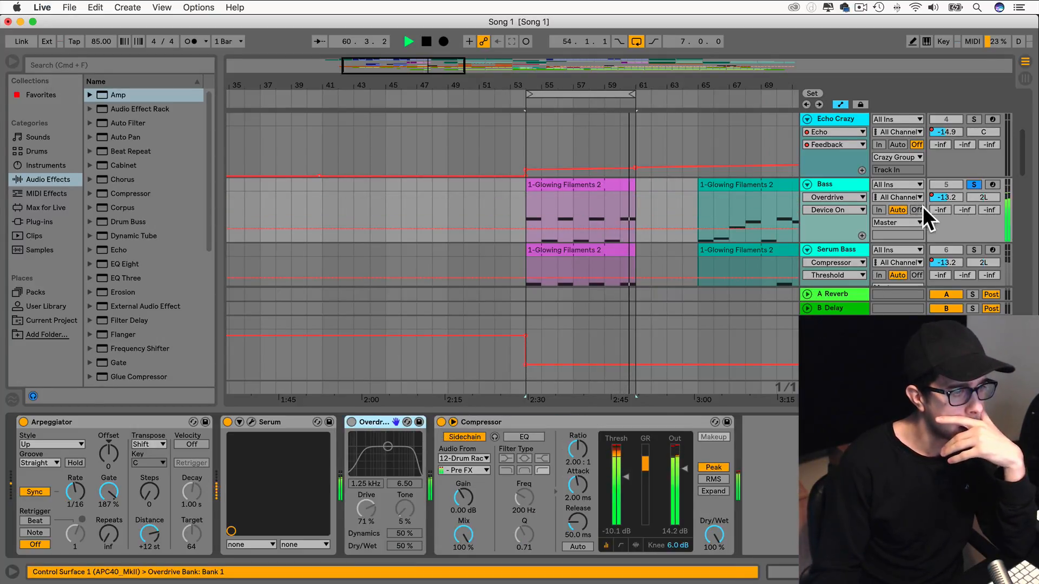
Unsolo the Bass track and show its mixer track volume automation.
click(975, 186)
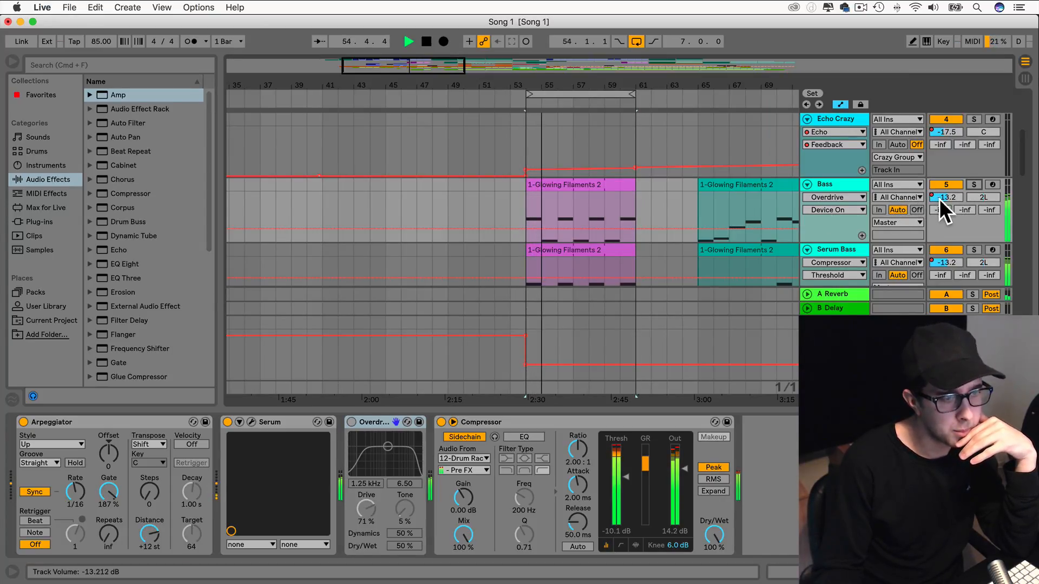
click(842, 196)
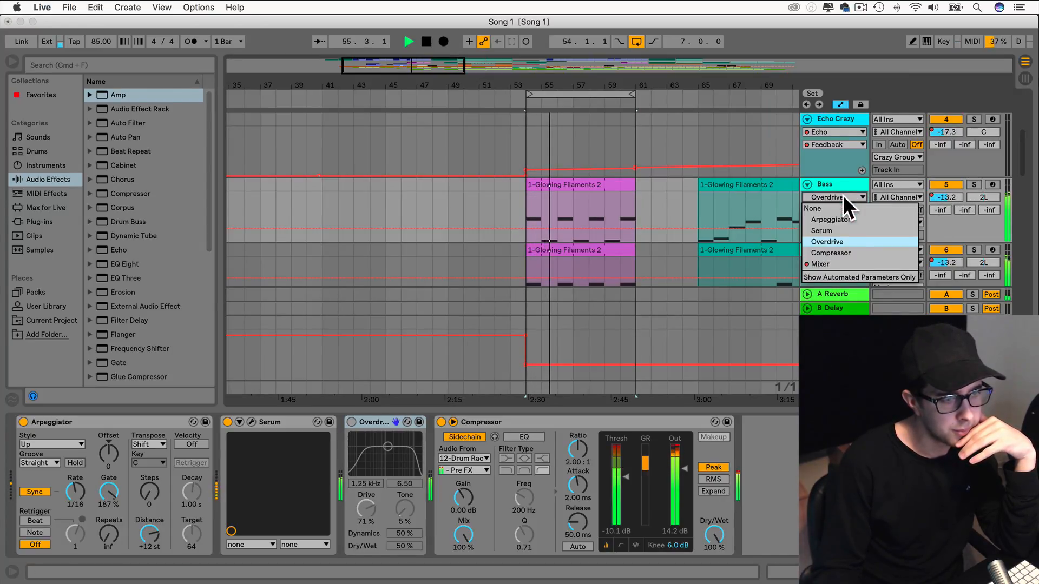
click(831, 255)
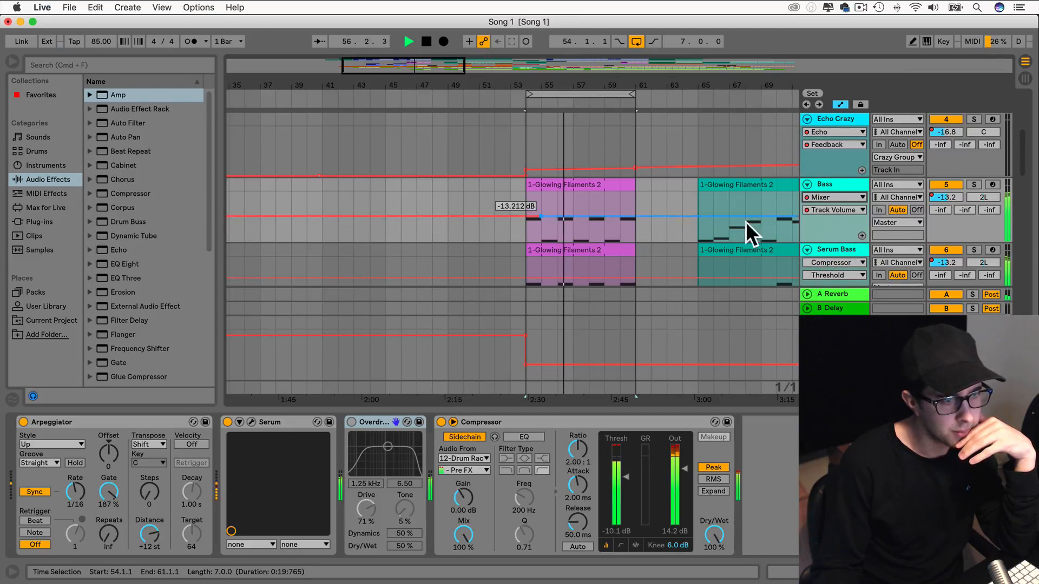
Try raising the Bass track's volume to -1.1 dB manually, and re-enable the overridden automation.
drag(946, 198, 947, 173)
click(516, 200)
click(833, 210)
click(832, 209)
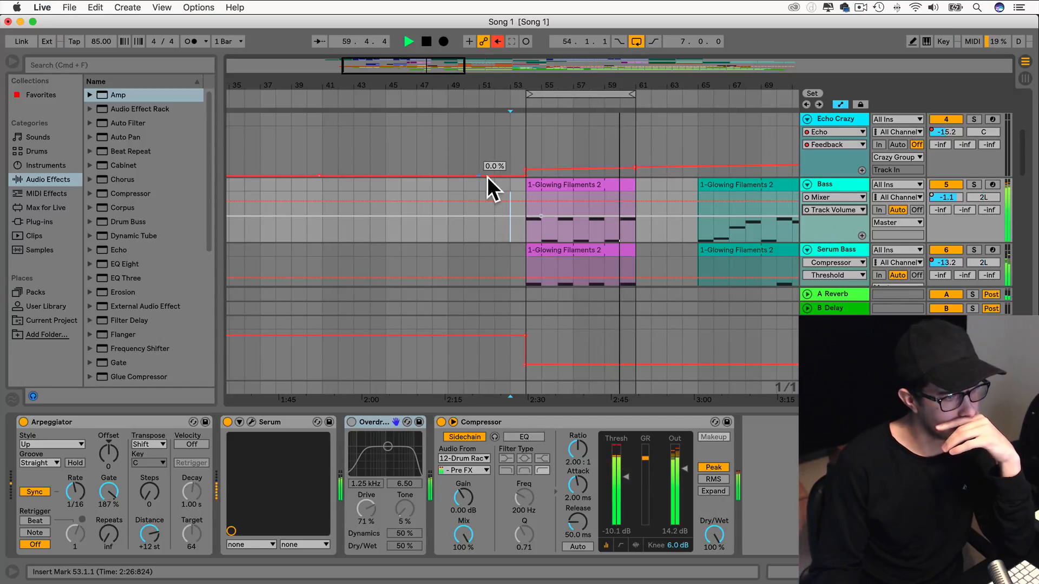
click(497, 41)
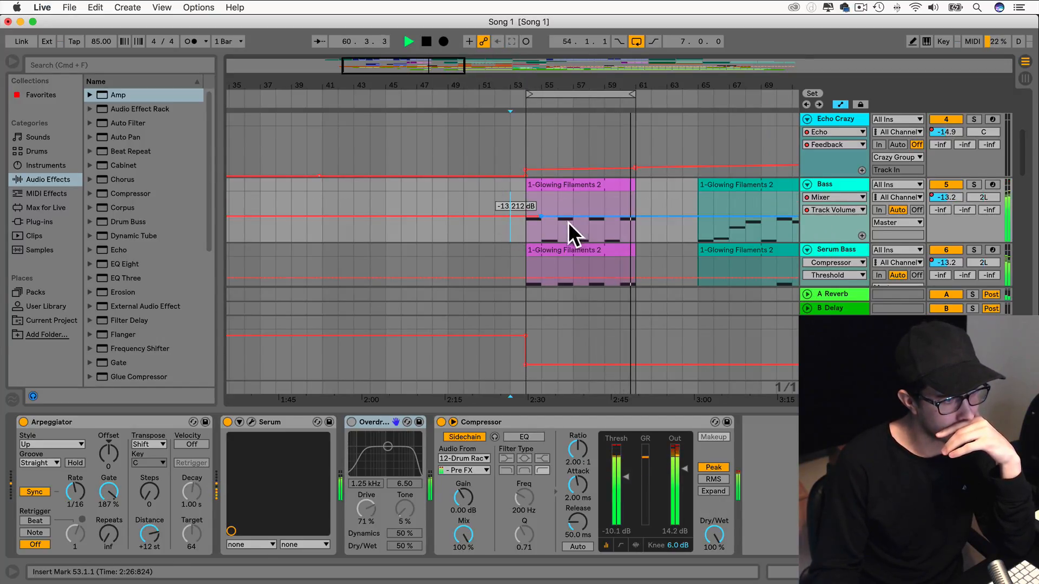
Raise the Bass track's volume automation, adding a small rise into bar 53 and setting the bar 61 breakpoint to -5.0 dB.
drag(494, 194, 495, 208)
drag(635, 209, 635, 205)
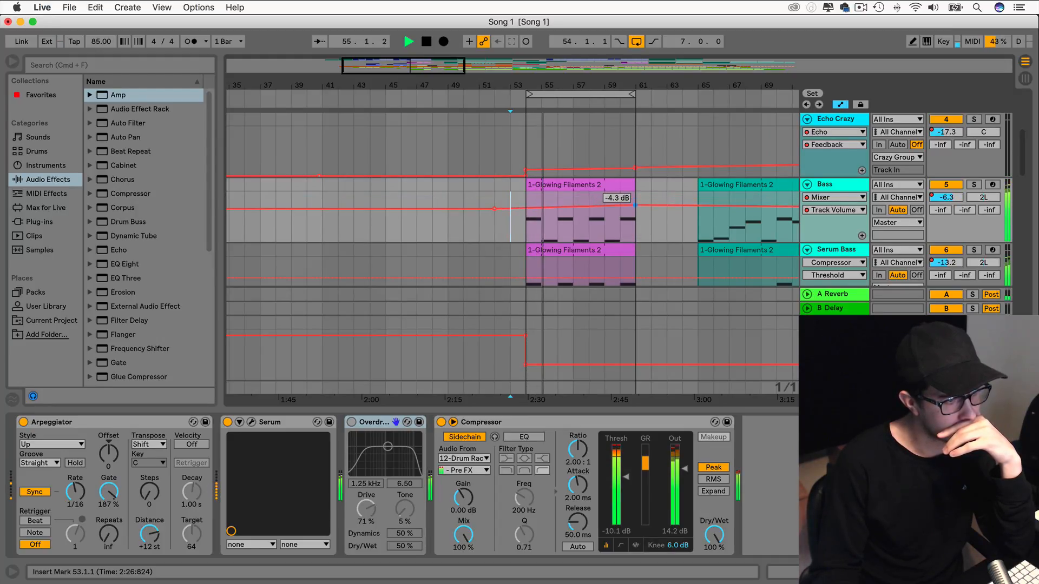
drag(518, 206, 518, 194)
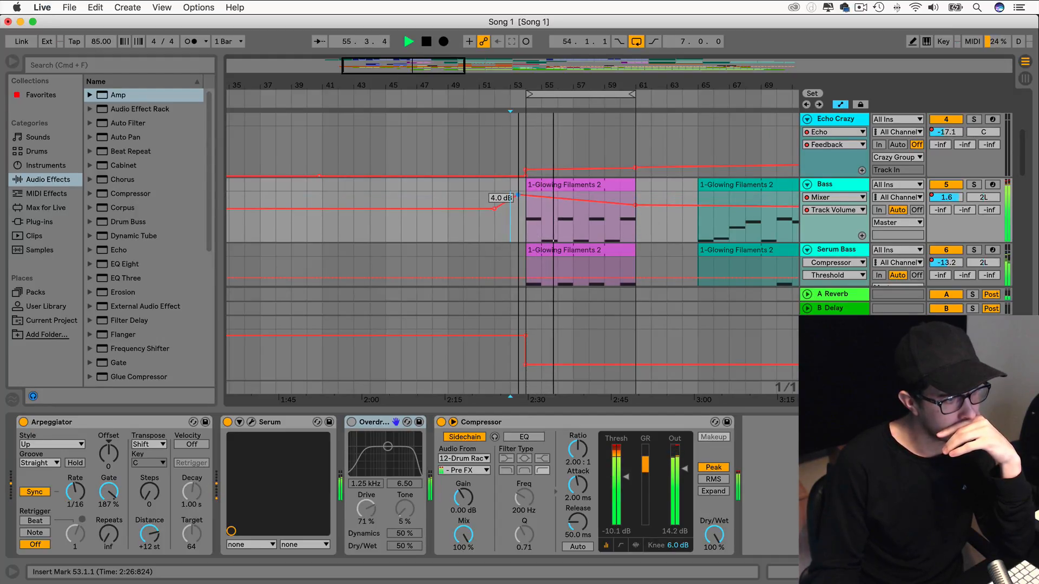
drag(635, 205, 635, 206)
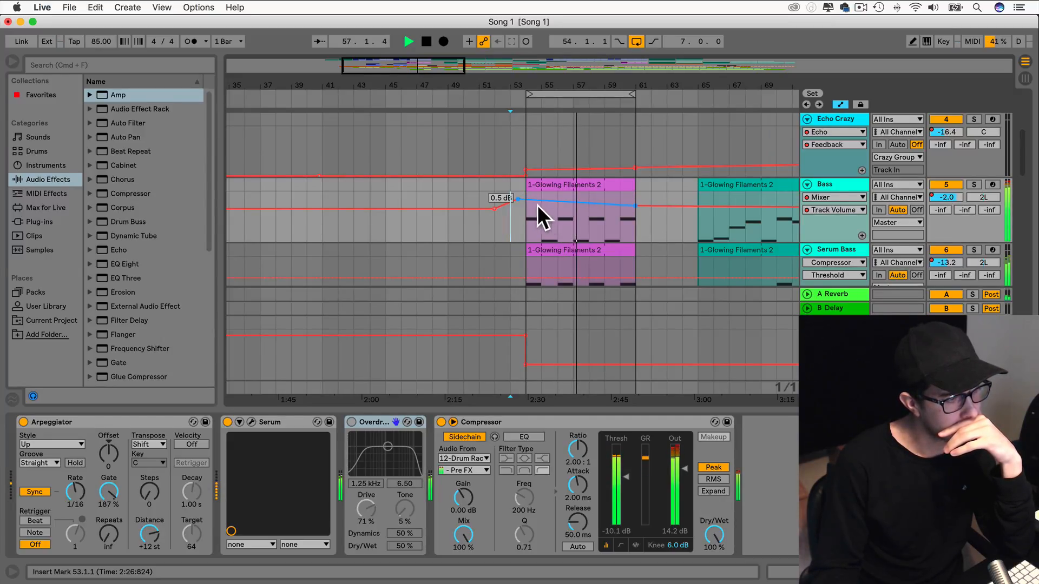
drag(517, 199, 512, 206)
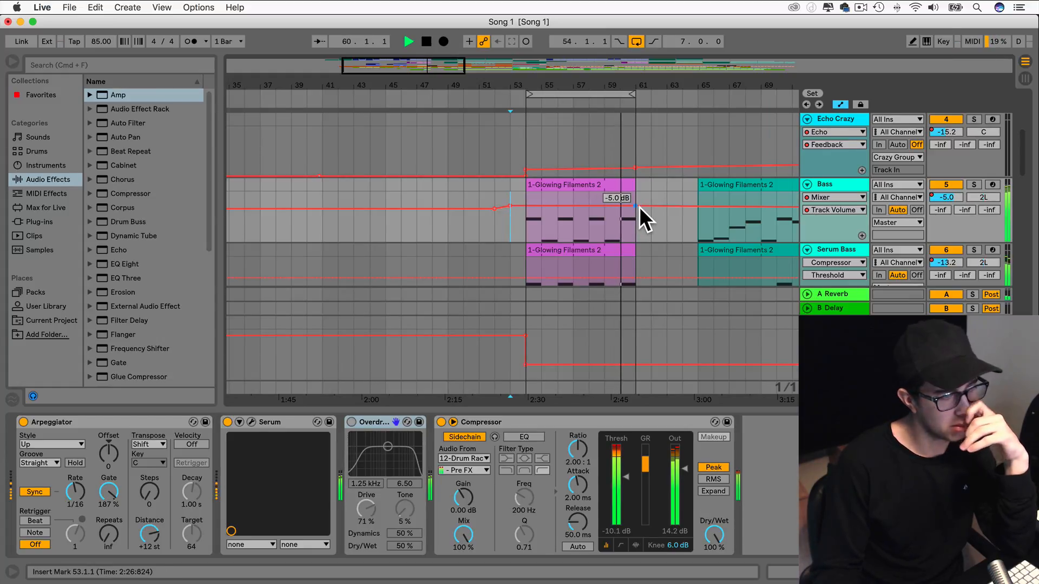
Copy the Bass track's Arpeggiator onto the start of the Serum Bass track's device chain and solo Serum Bass.
click(115, 421)
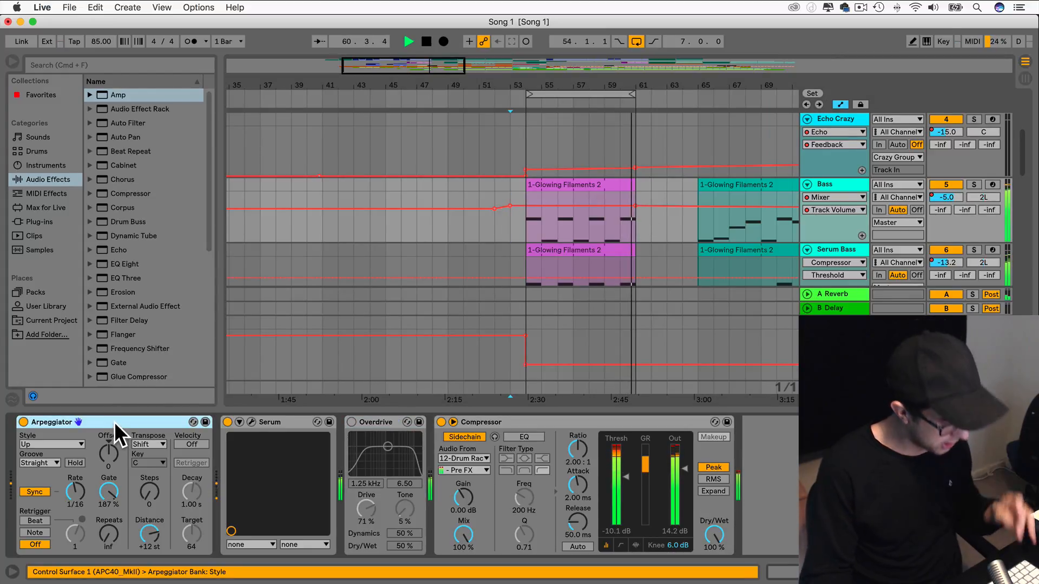
click(828, 253)
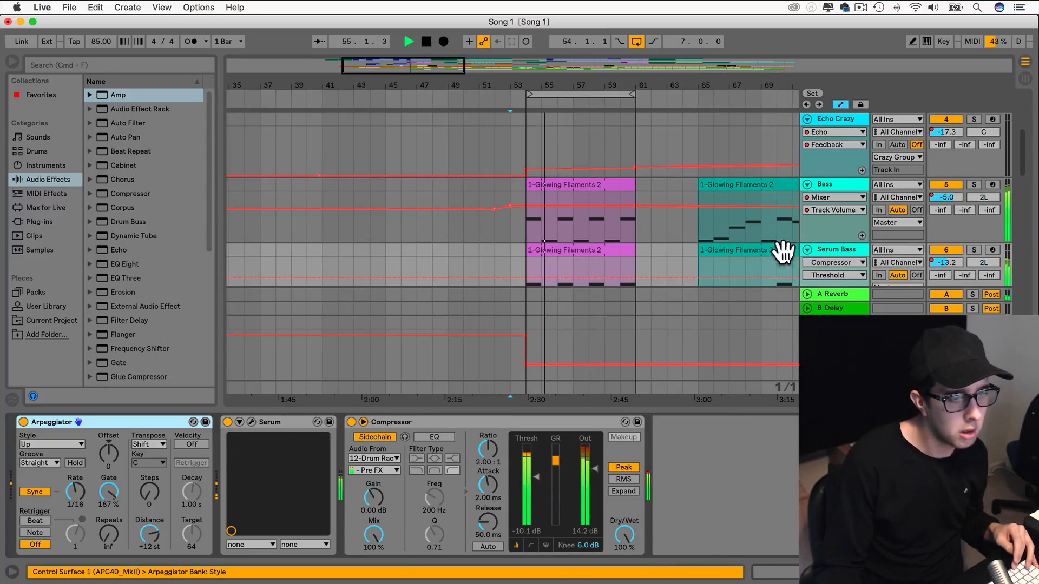
click(977, 249)
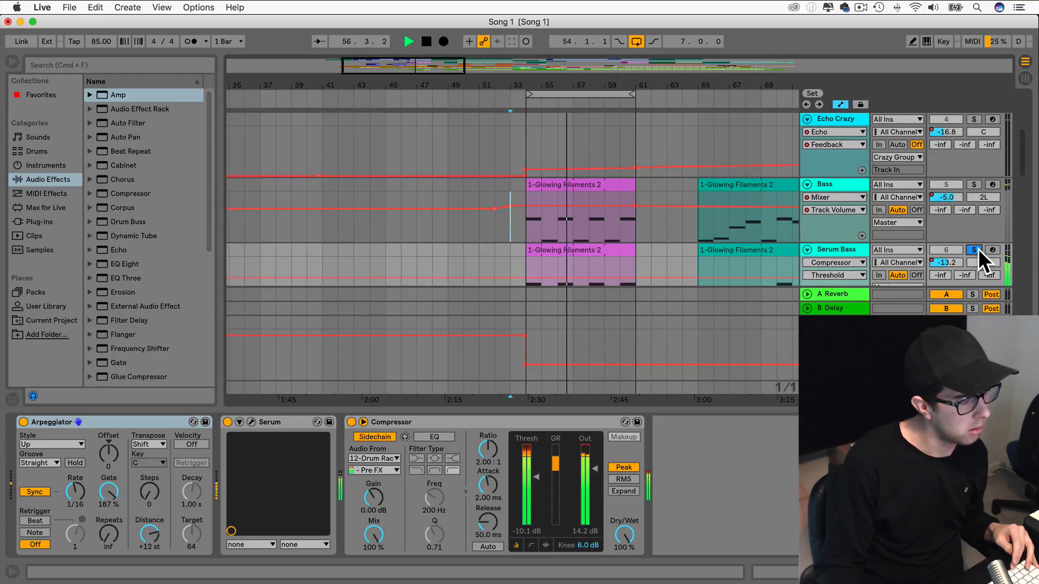
Open Serum on the Serum Bass track and load the Bass12 preset.
click(250, 421)
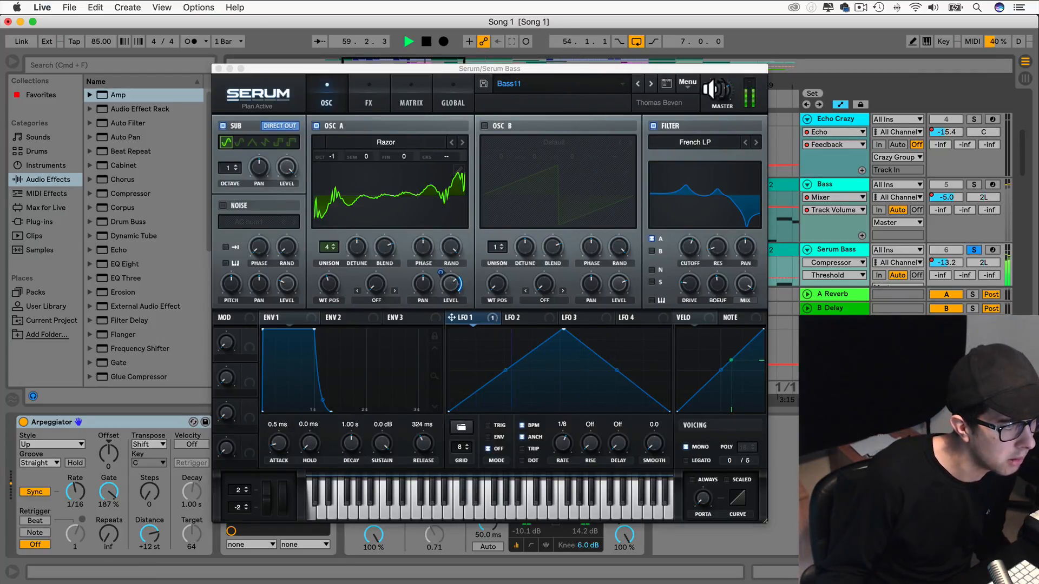
click(651, 83)
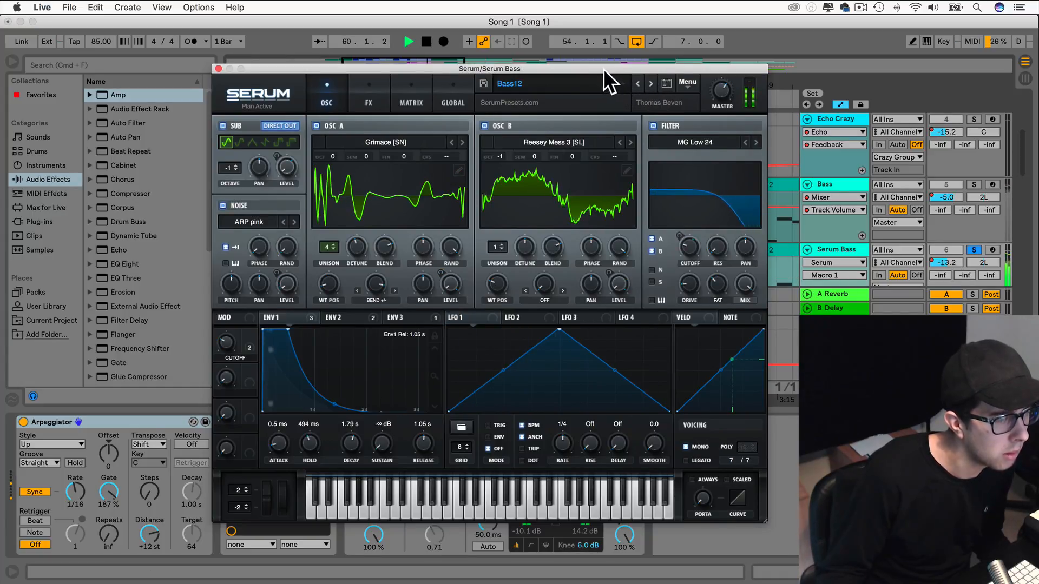
drag(603, 69, 599, 56)
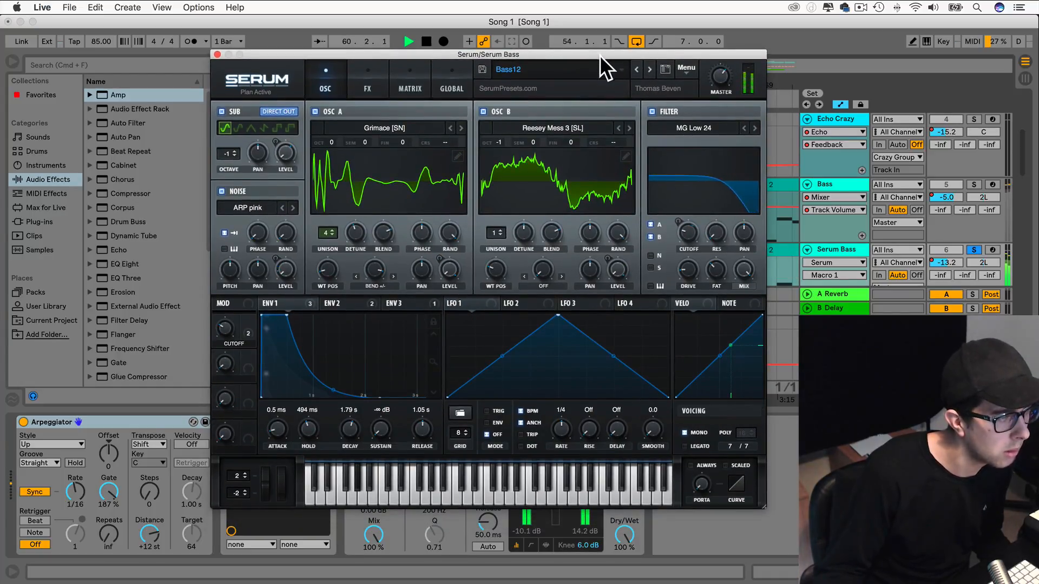
Switch off Serum's oscillator B, noise and sub sources, leaving only oscillator A on.
click(482, 111)
click(315, 112)
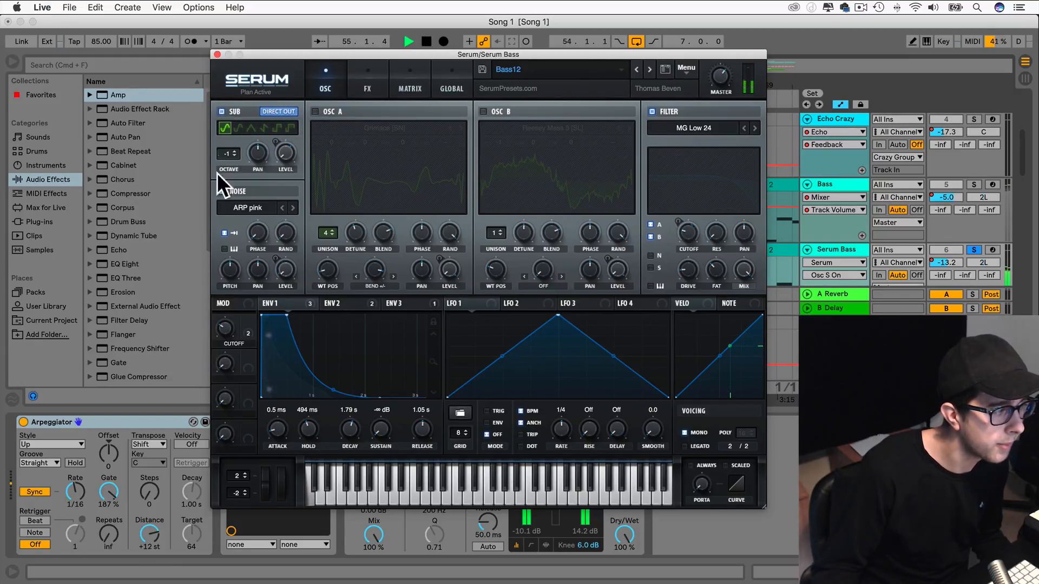
click(221, 191)
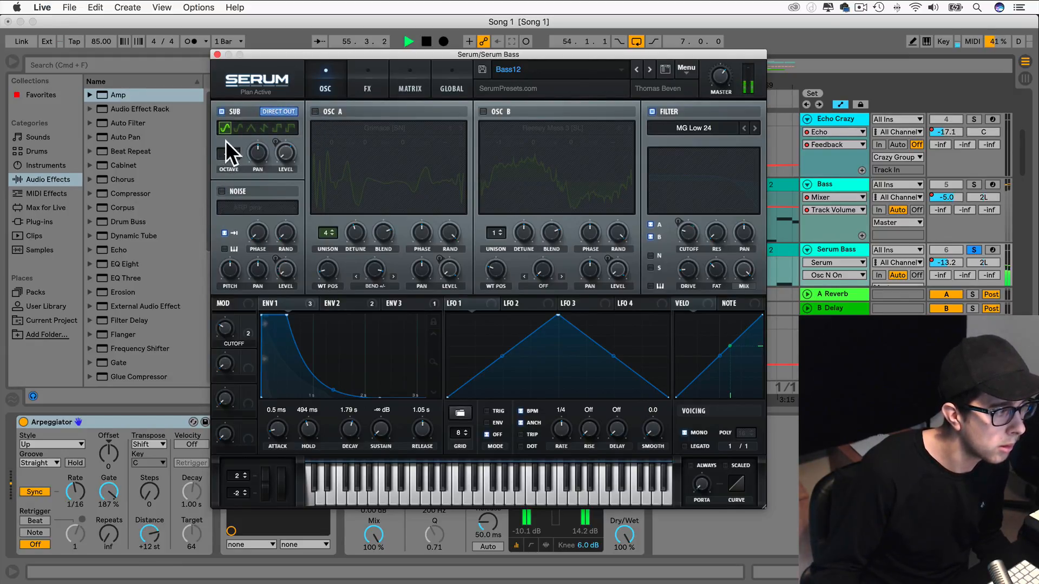
click(315, 111)
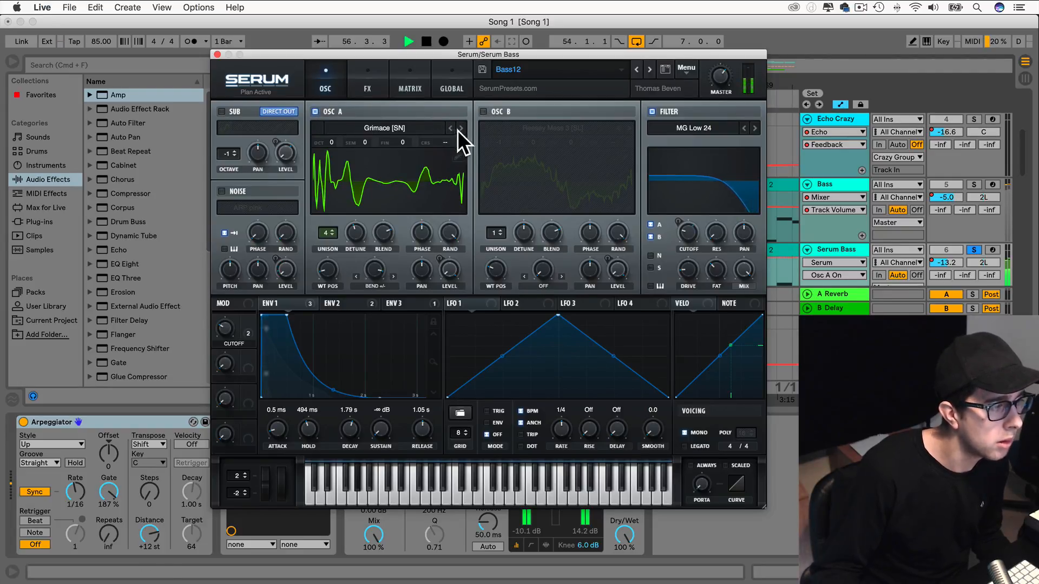
Step through oscillator A's wavetables to Monster 5 [SL] and set its octave to -1.
click(462, 127)
click(459, 127)
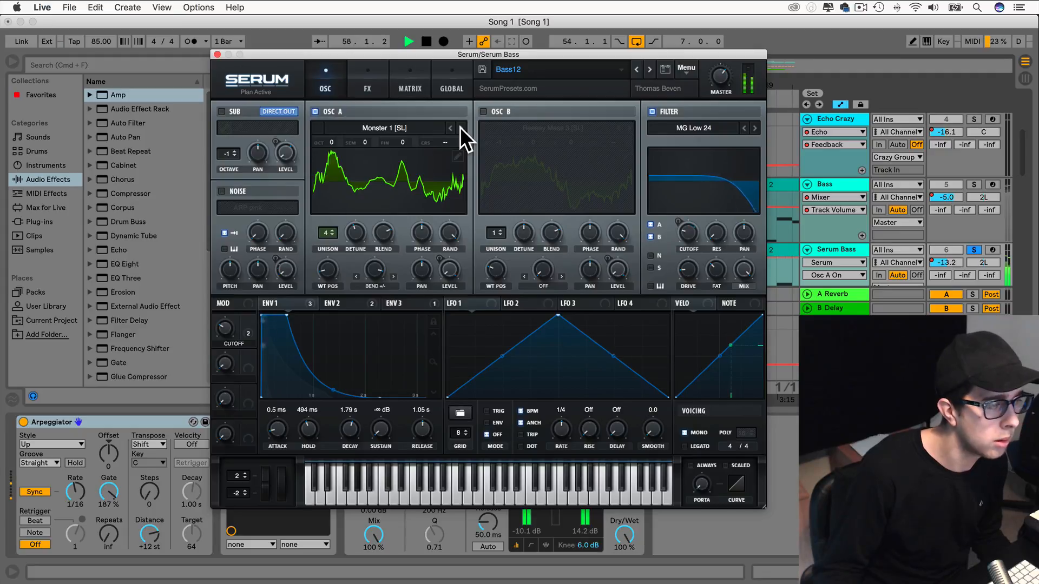
click(459, 127)
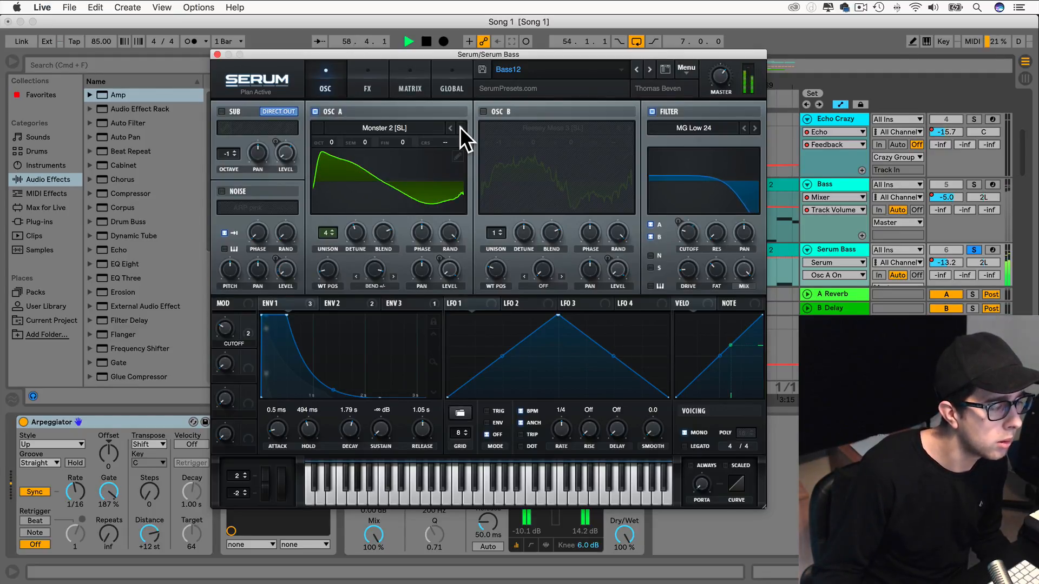
click(460, 127)
click(459, 127)
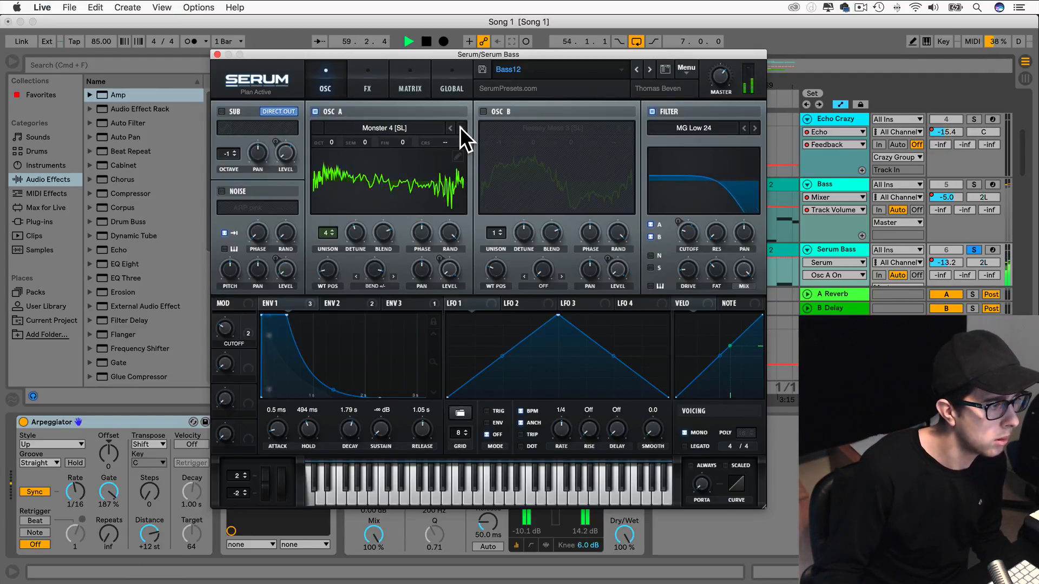
drag(330, 139, 327, 155)
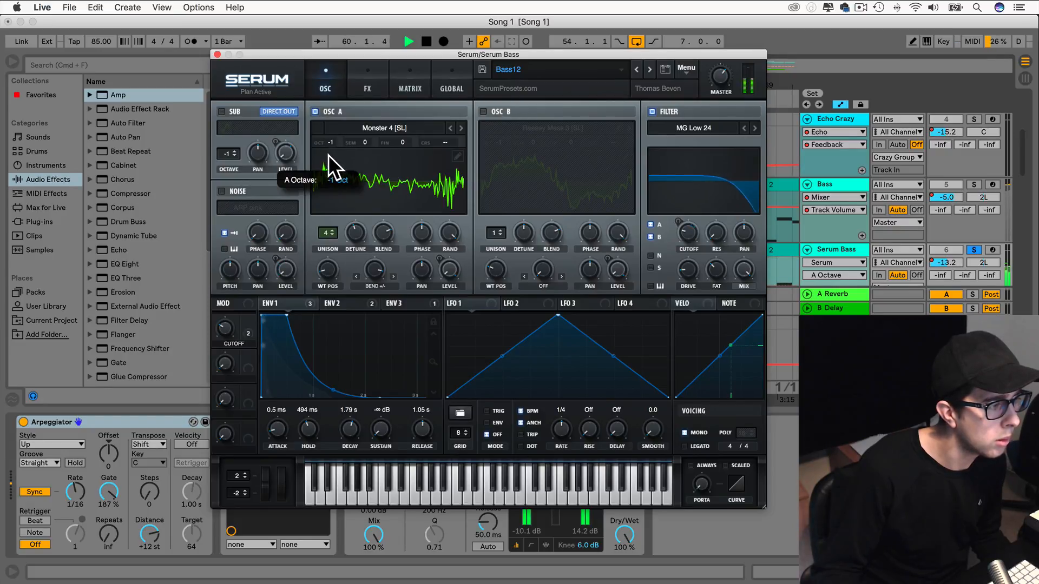
click(460, 128)
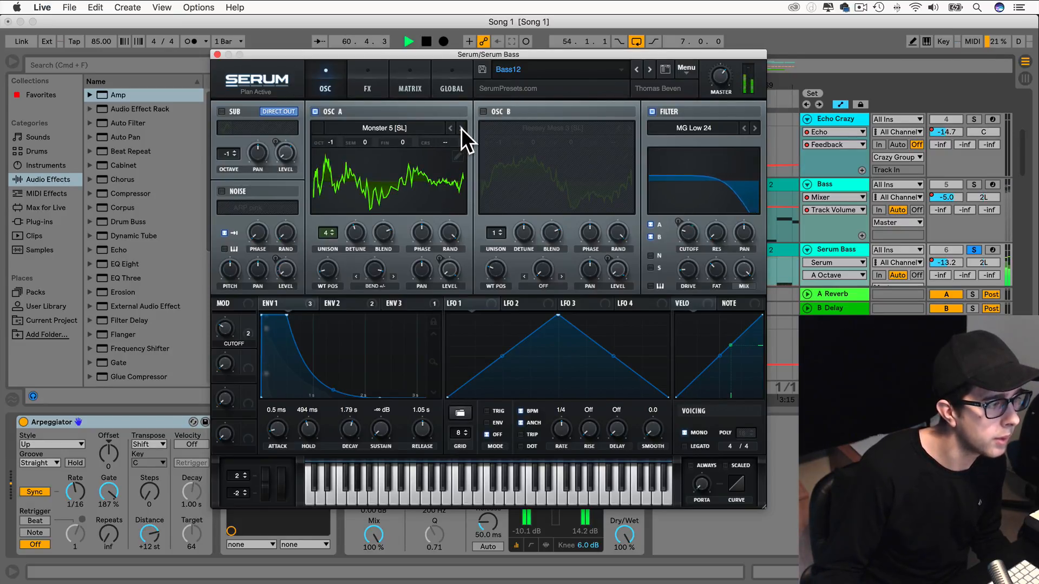
Step oscillator A past Monster 7 [SL] and load the Analog wavetable MiniBass instead.
click(461, 128)
click(461, 128)
click(394, 128)
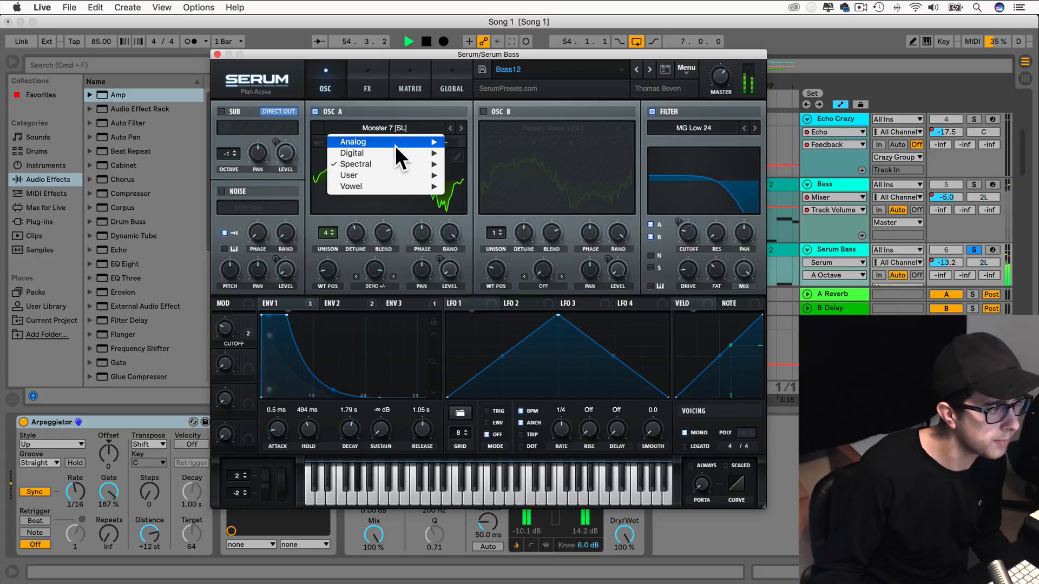
mouse_move(403, 141)
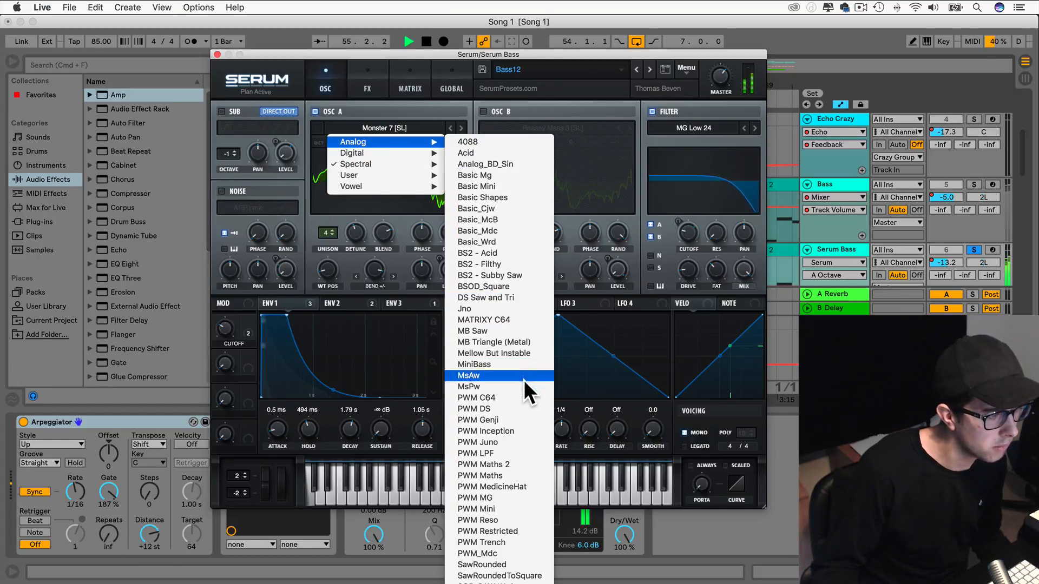
click(518, 364)
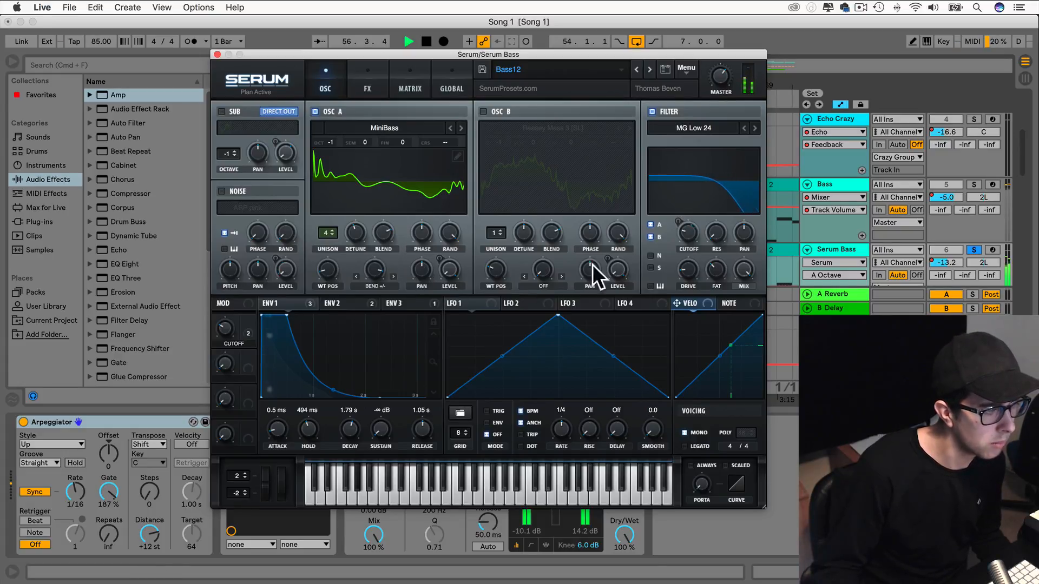
Advance oscillator A's wavetable to MsPw with its octave at 0, and open up the filter cutoff.
drag(689, 234, 684, 201)
click(461, 128)
click(461, 128)
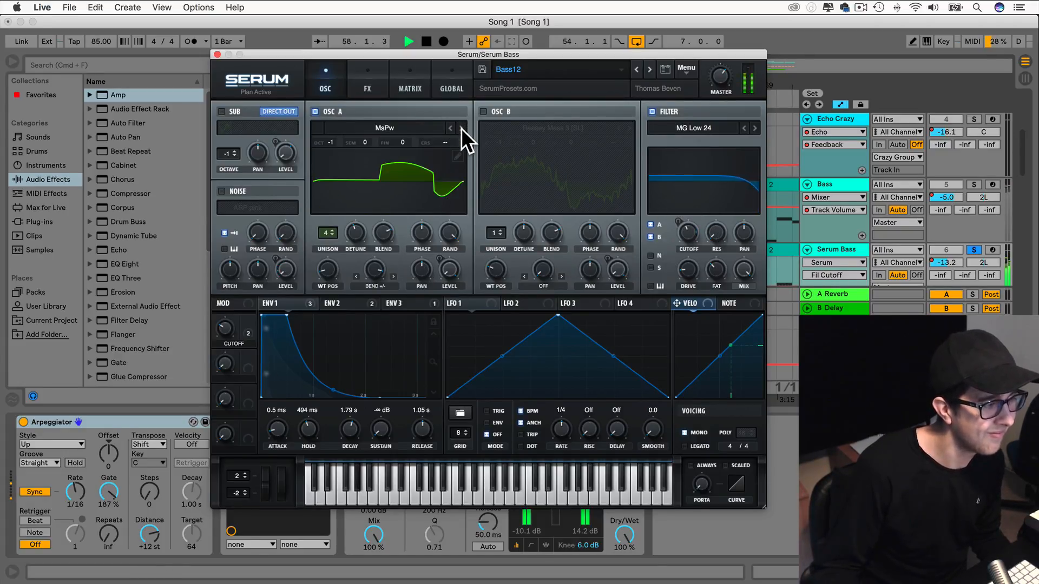
drag(340, 139, 331, 130)
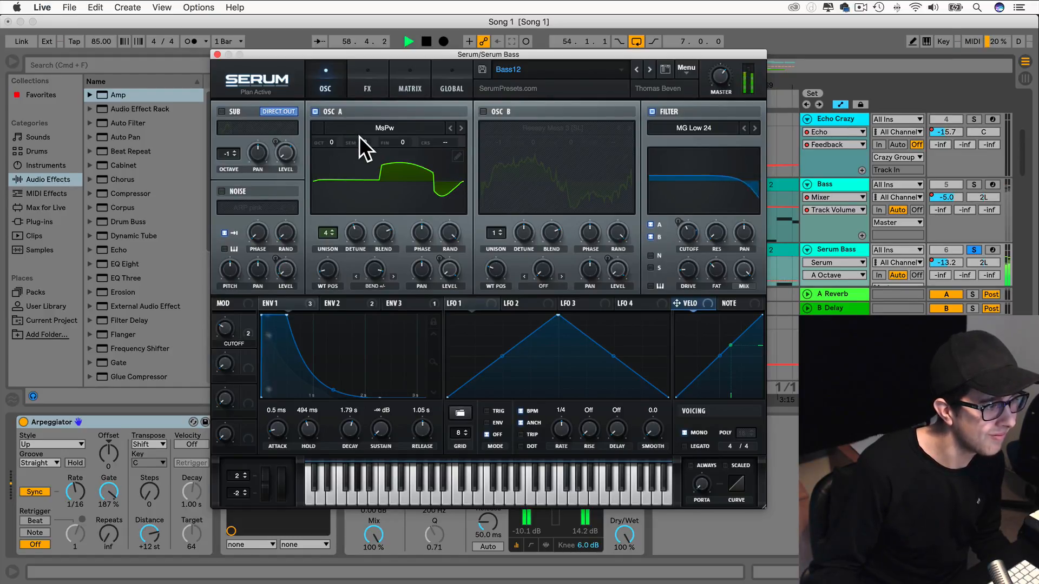
drag(690, 232, 689, 219)
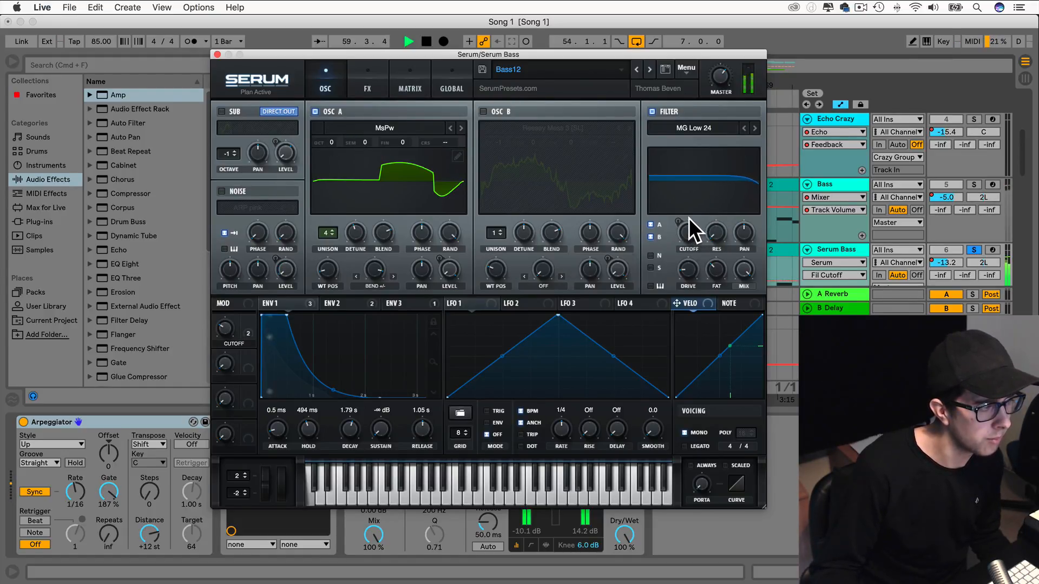
Set the gate of the Serum Bass track's Arpeggiator to 40 %.
click(109, 491)
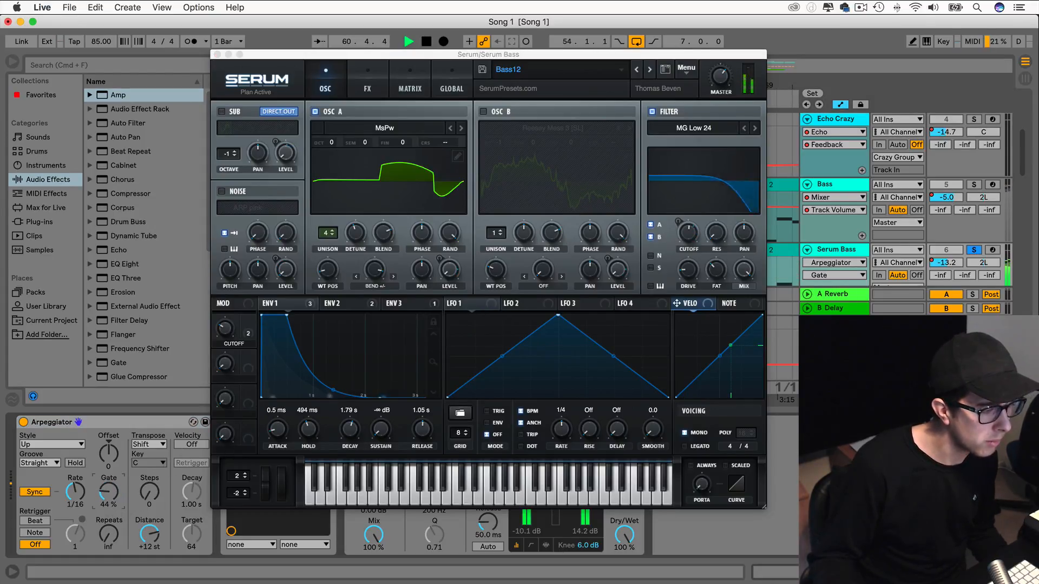
drag(108, 491, 109, 490)
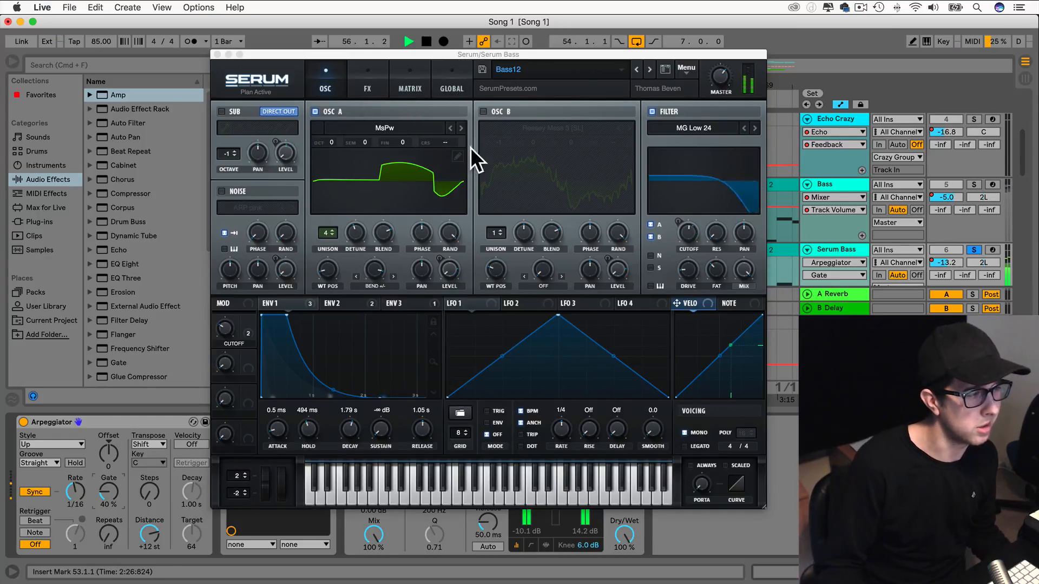
Try adding oscillator B and the sub oscillator to the Serum sound, switching each off again.
click(483, 112)
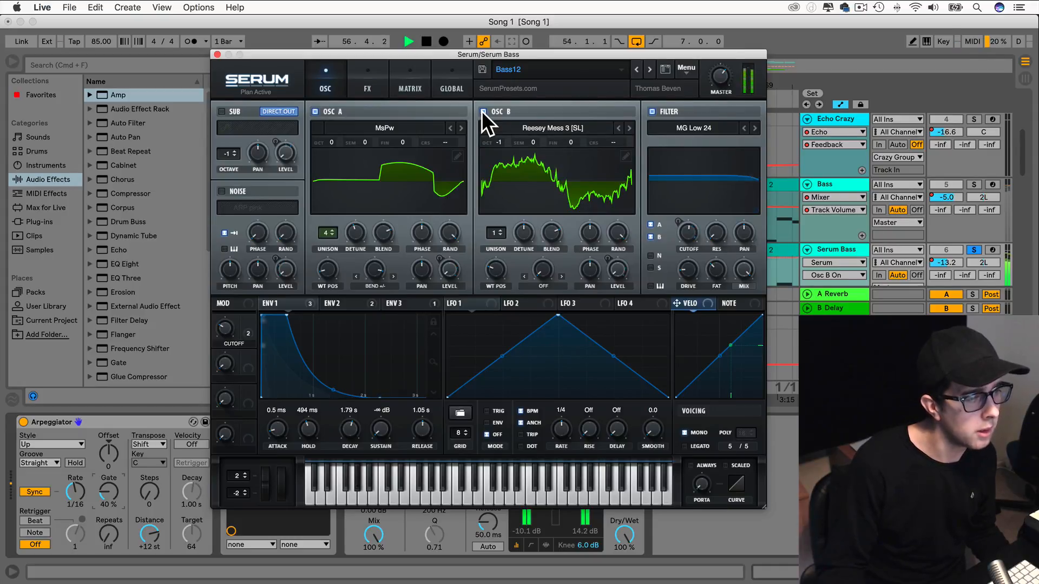
click(480, 111)
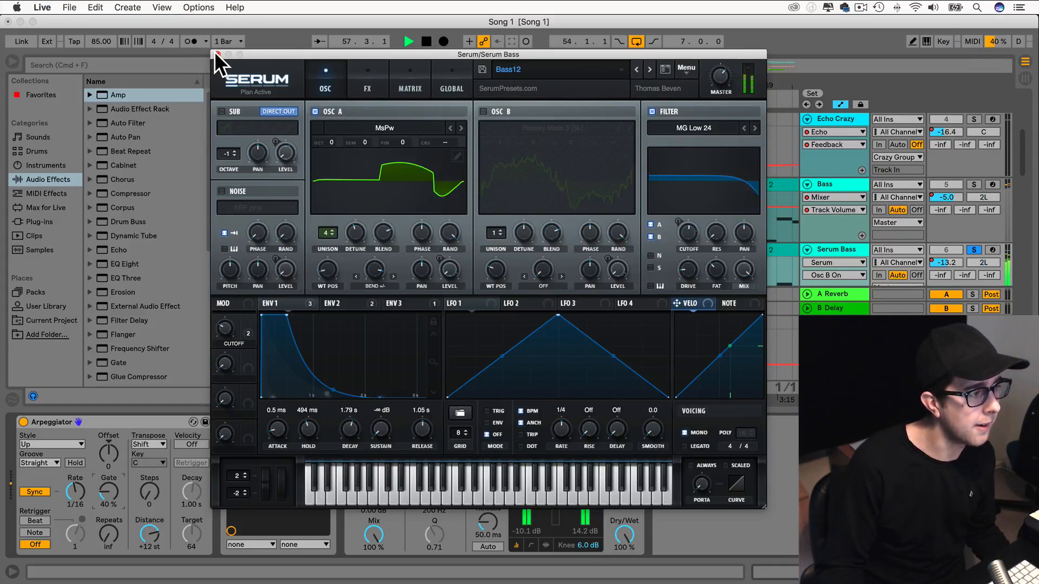
click(222, 111)
click(285, 153)
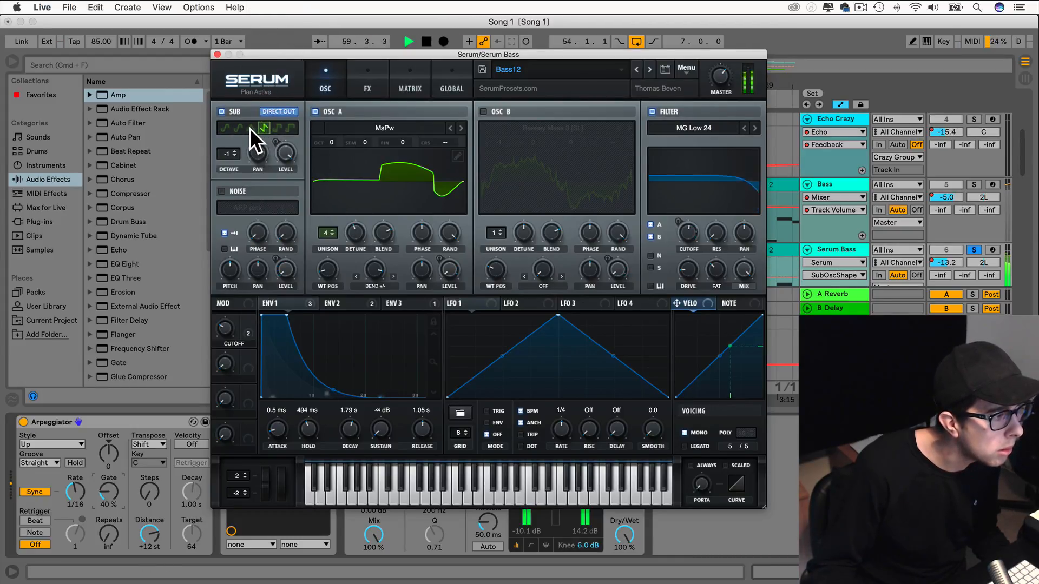
click(222, 111)
Close Serum, unsolo the Serum Bass track and set its Arpeggiator's gate to 1 %.
click(217, 54)
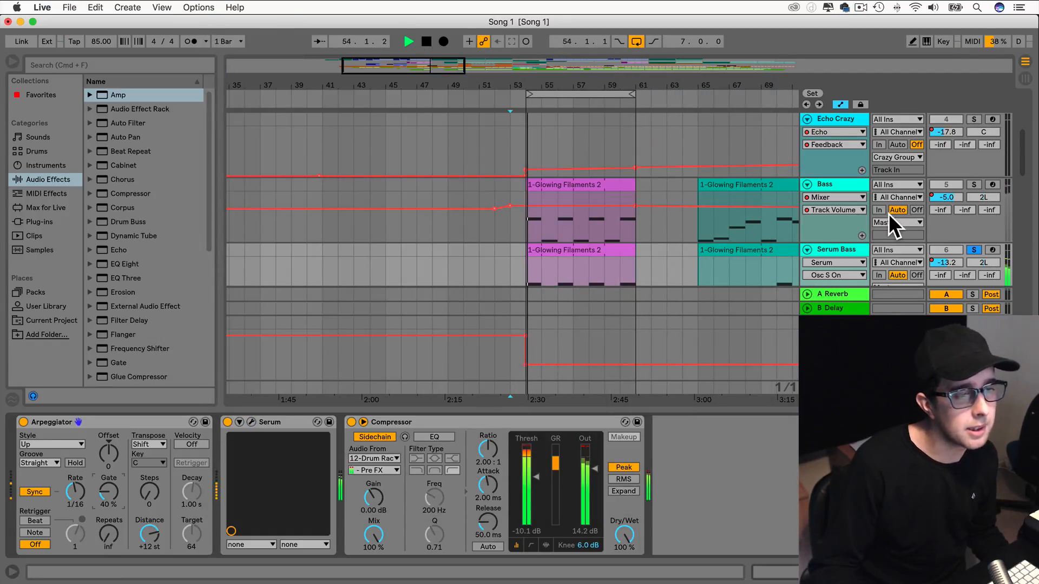
click(974, 250)
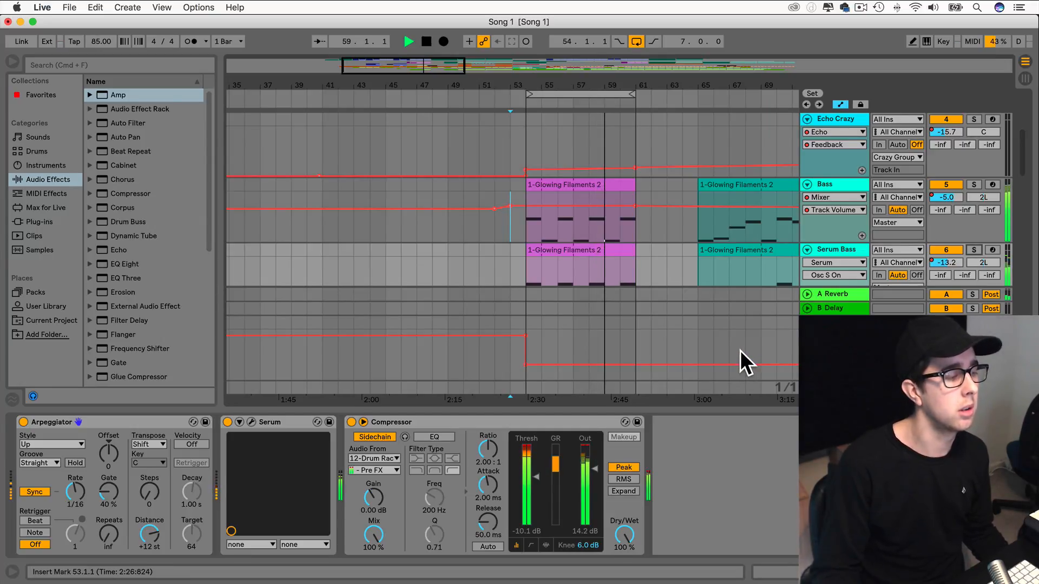
mouse_move(106, 491)
mouse_down()
mouse_move(106, 508)
mouse_move(109, 444)
mouse_move(110, 519)
mouse_move(109, 492)
mouse_up()
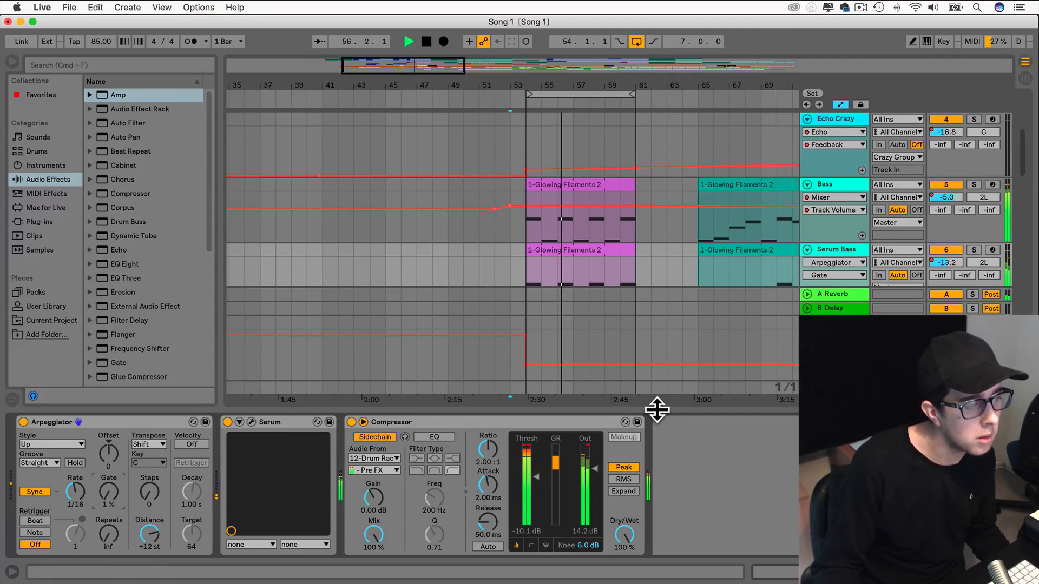
Stop playback, open the devices of the 12 Drum Rack track and audition its 00DB_Kick_Astrix pad.
drag(656, 409, 684, 541)
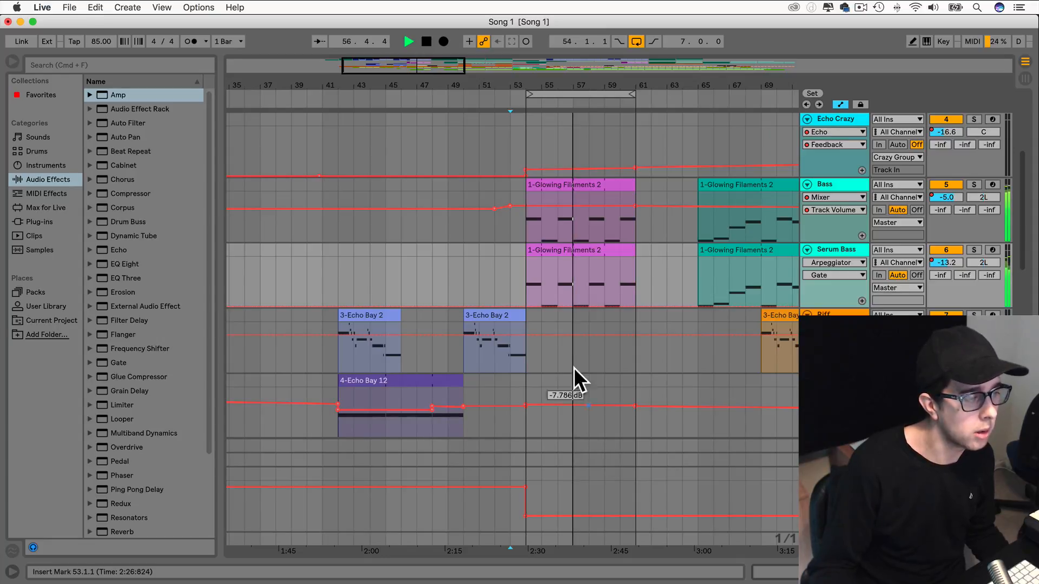
scroll(571, 319, down, 5)
scroll(571, 316, down, 4)
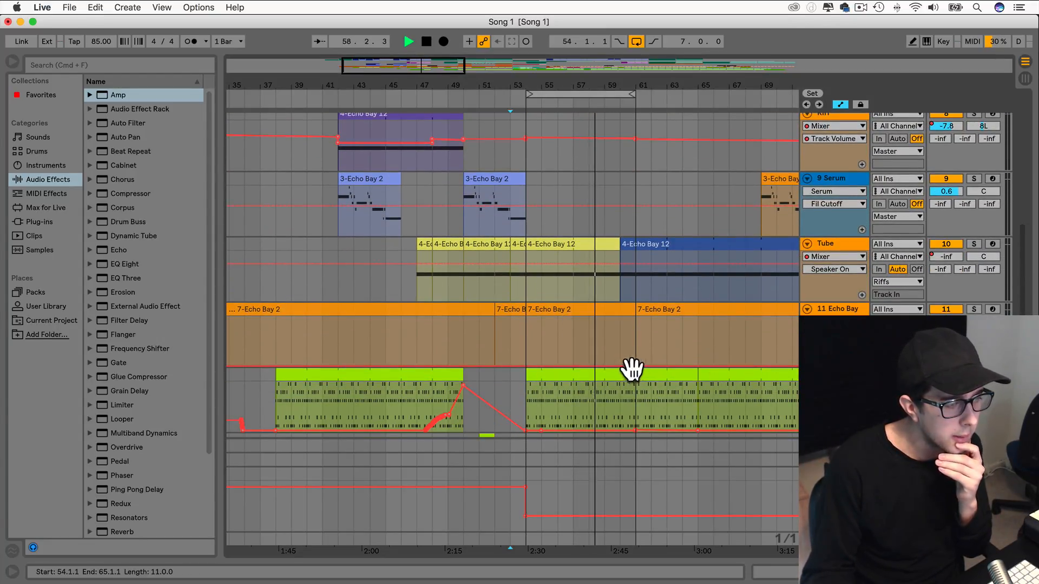
double_click(833, 374)
key(space)
click(67, 545)
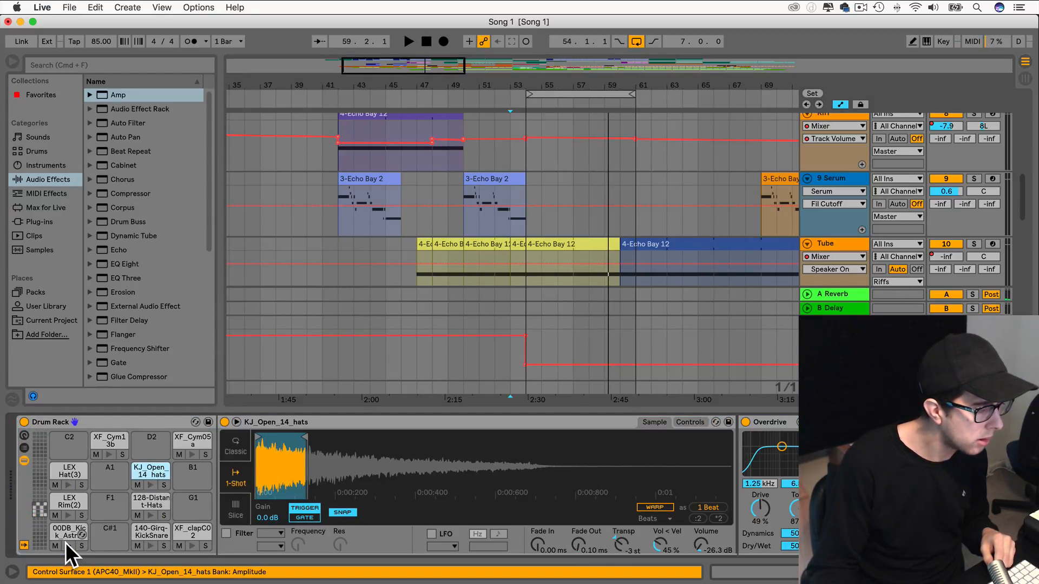
click(67, 546)
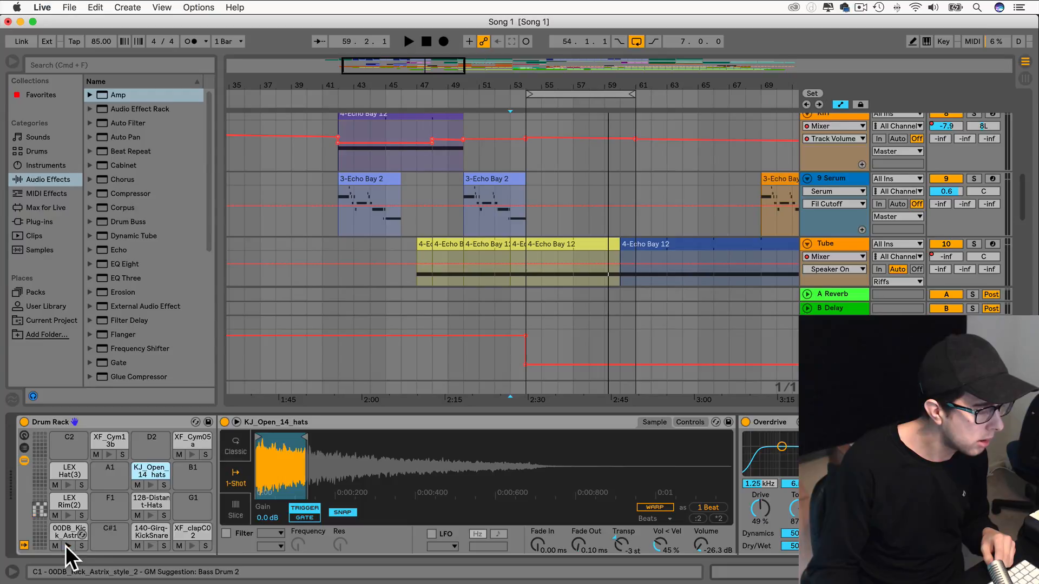
Inspect the 00DB_Kick_Astrix and 128-Distant-Hats pads and select the empty C#1 pad.
click(107, 531)
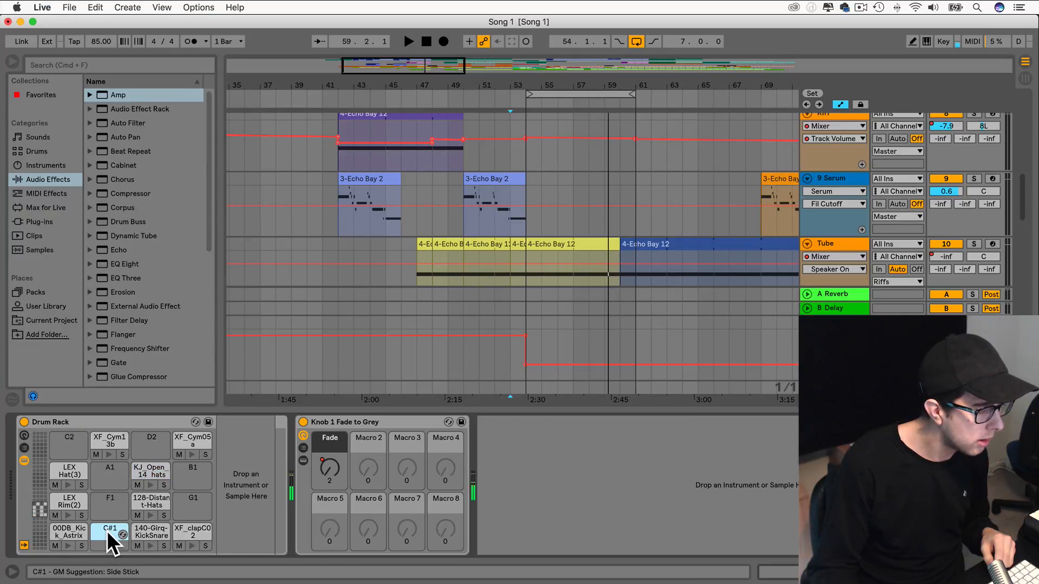
click(61, 531)
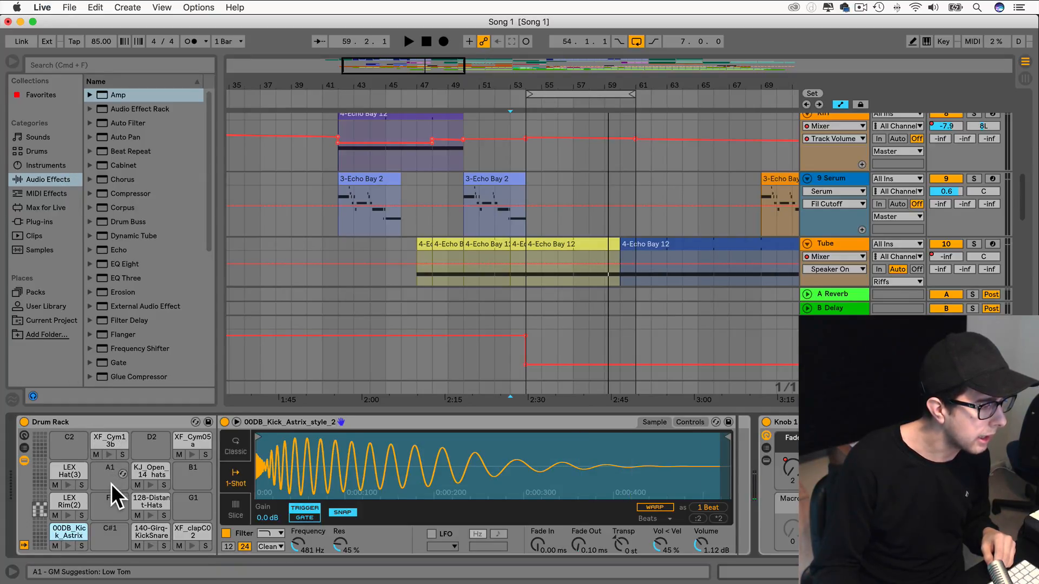
click(102, 533)
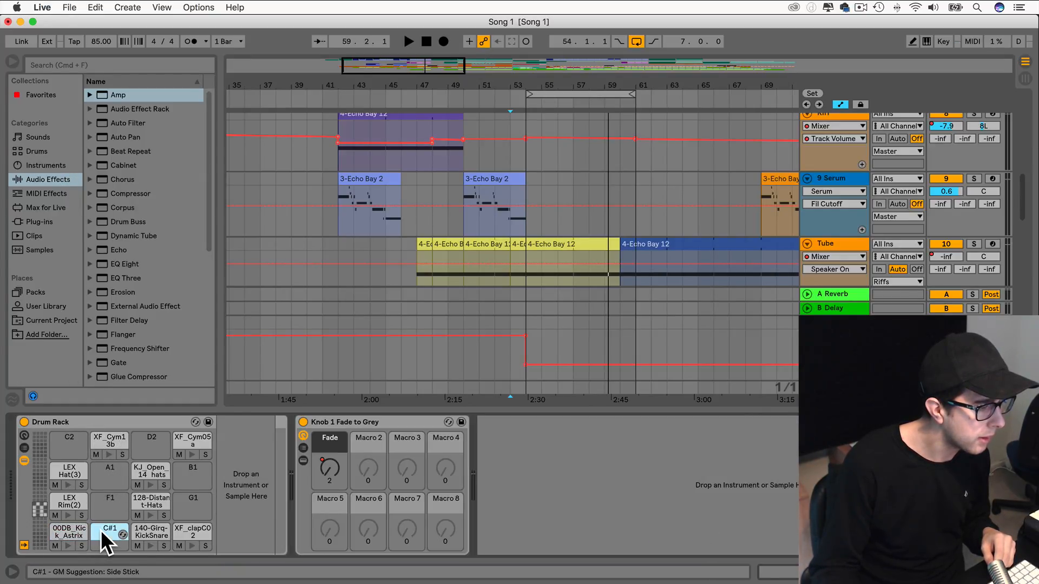
click(63, 527)
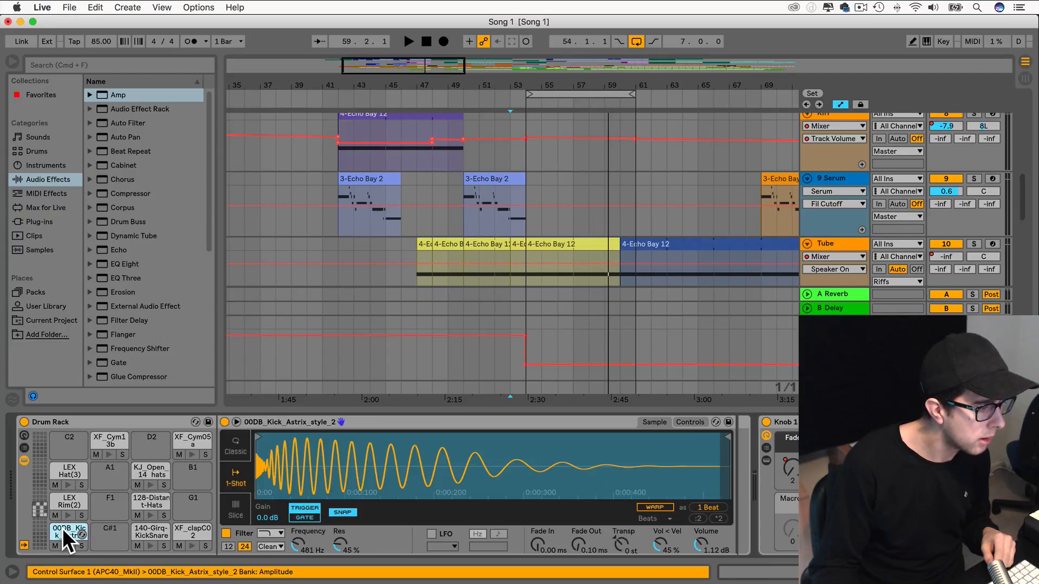
click(153, 501)
click(97, 529)
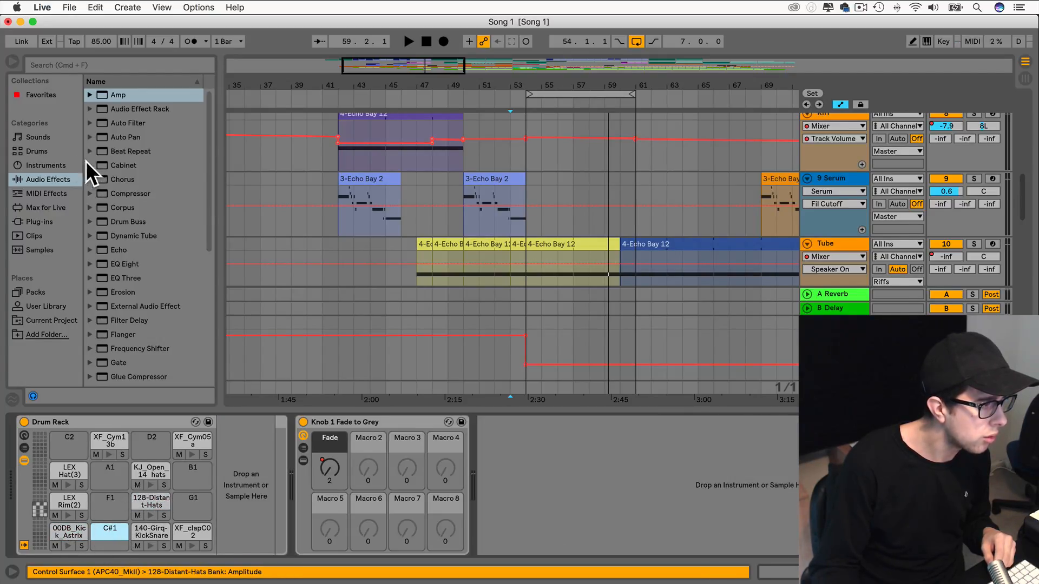
Search the Samples category of the browser for "kick".
click(47, 246)
click(73, 61)
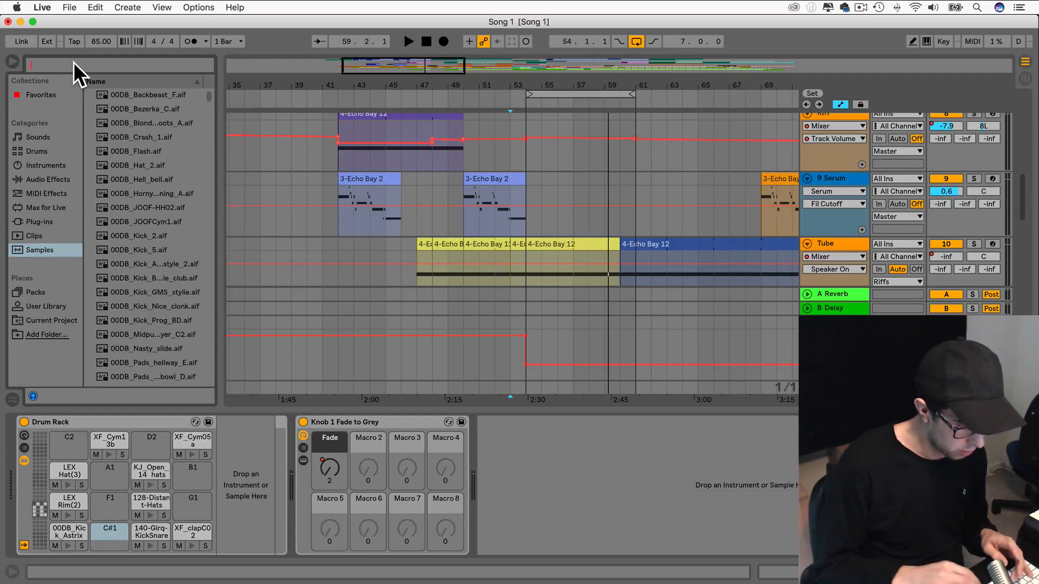
text(kci)
key(BackSpace)
key(BackSpace)
text(ick)
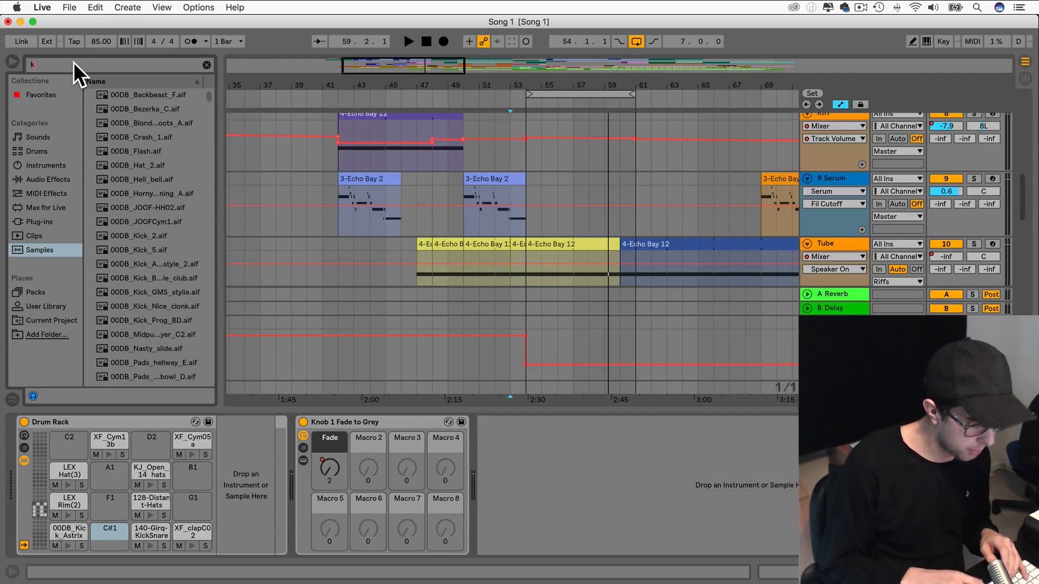
Preview the first two kick samples and load 00DB_Kick_5.aif onto the Drum Rack's C#1 pad.
click(140, 93)
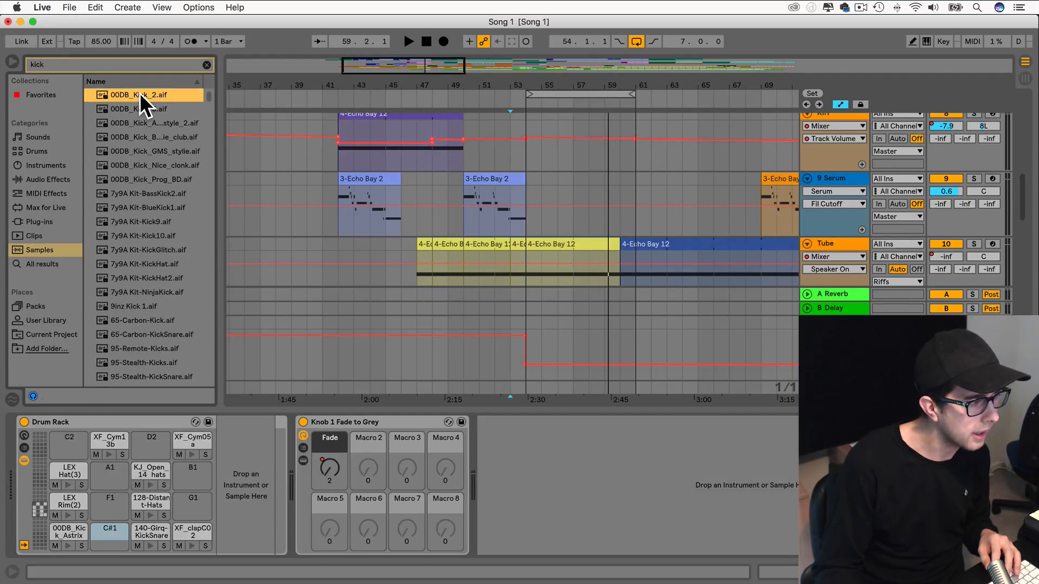
click(141, 109)
drag(141, 108, 110, 533)
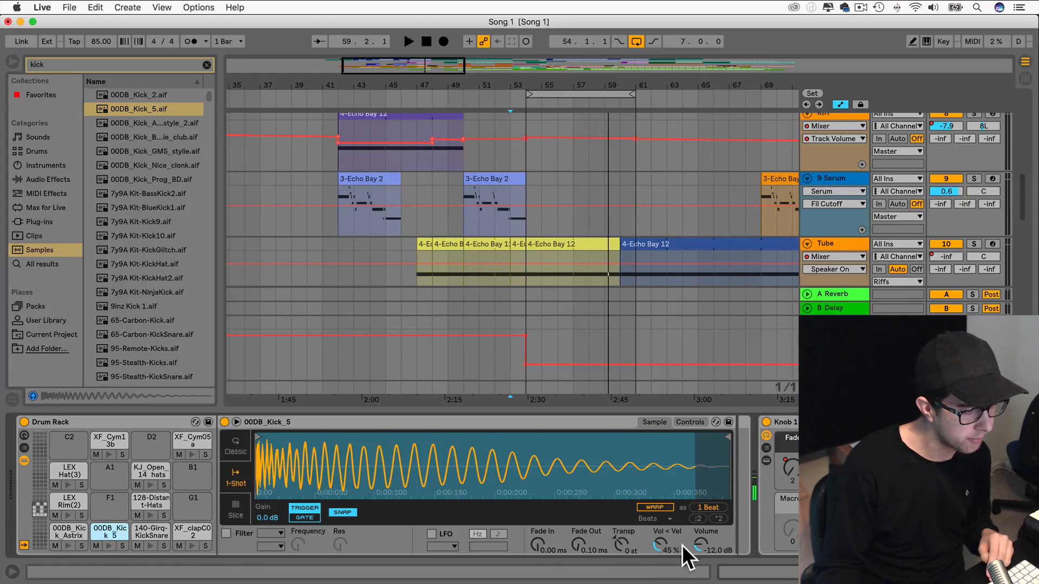
Audition the 00DB_Kick_5 pad and set its sample volume to -4.00 dB.
drag(703, 547, 703, 535)
click(108, 547)
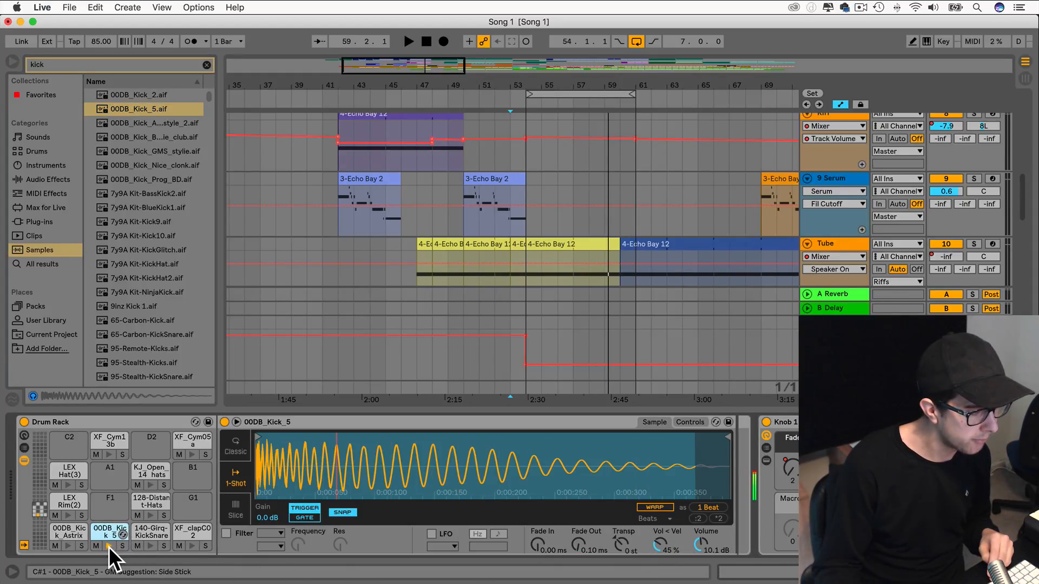
drag(701, 544, 701, 541)
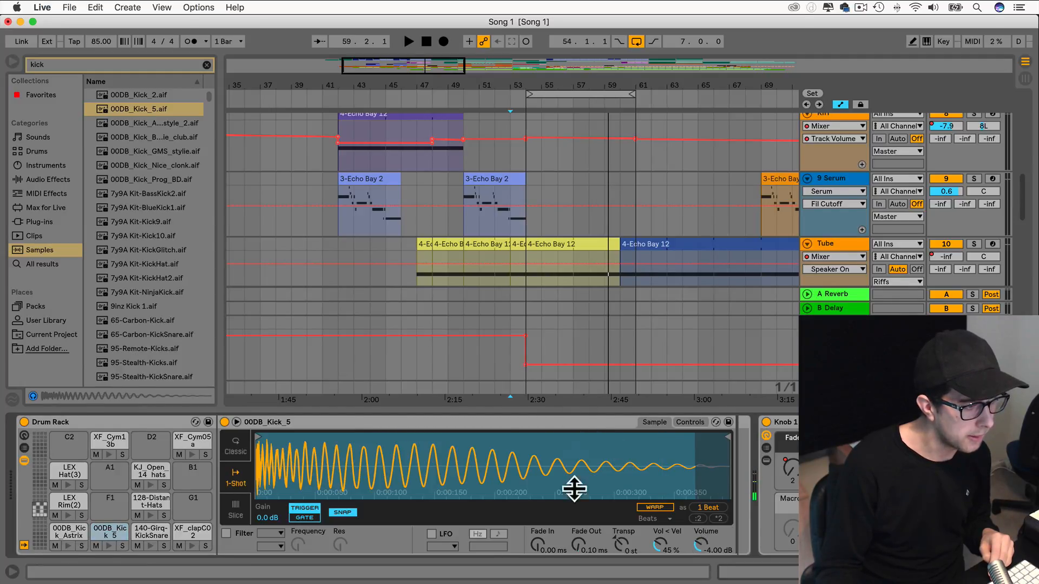
Open the Drum Rack clip at bar 38 and copy all its 00DB_Kick_Astrix_style_2 notes to the 00DB_Kick_5 row.
key(super+alt+l)
scroll(465, 438, right, 4)
scroll(465, 438, left, 5)
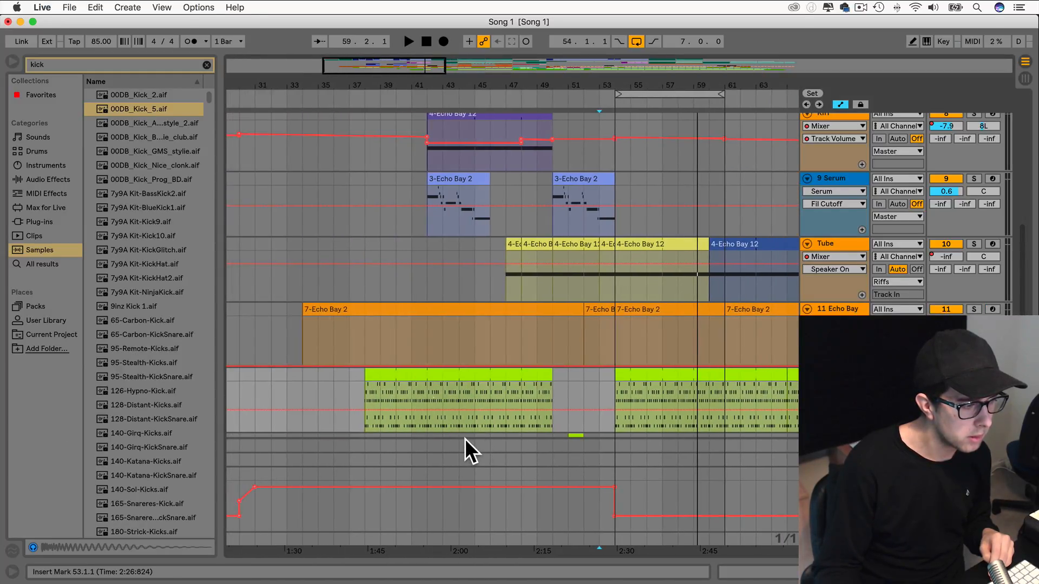
double_click(383, 375)
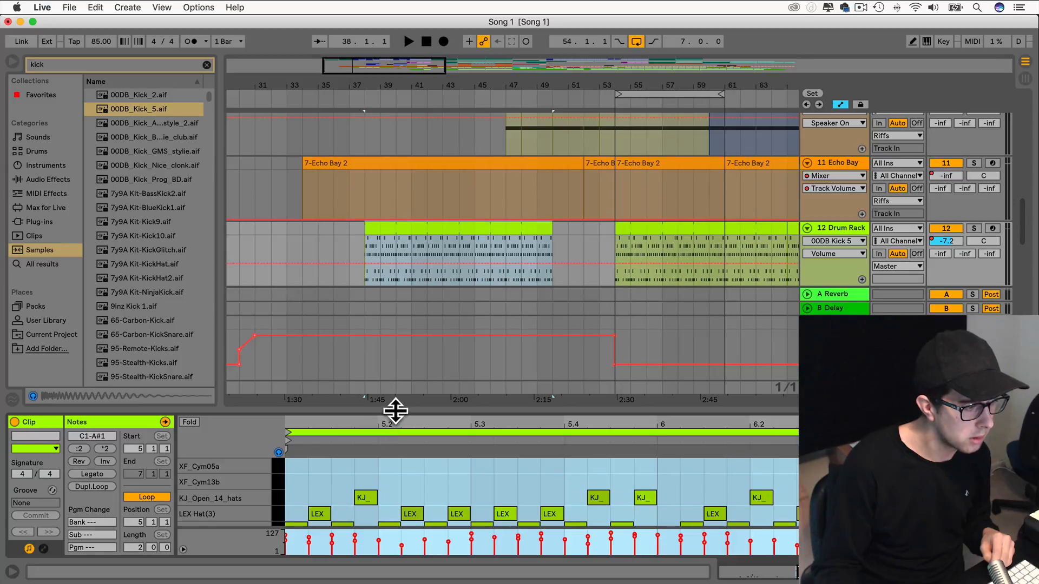
drag(396, 412, 348, 103)
click(276, 322)
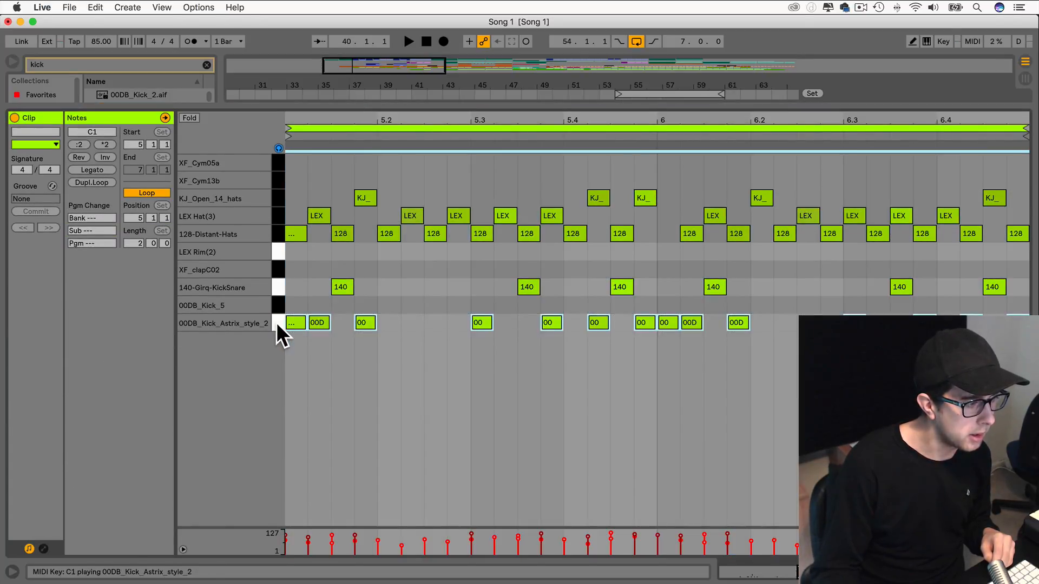
drag(289, 310, 287, 307)
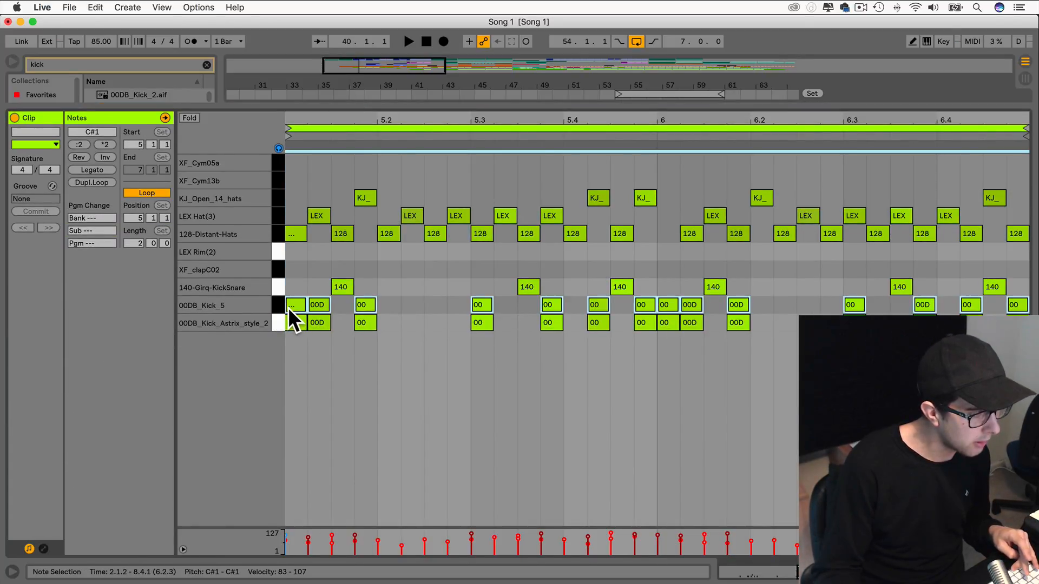
Play the layered kicks from bar 38 and return from the note editor to the full arrangement.
key(space)
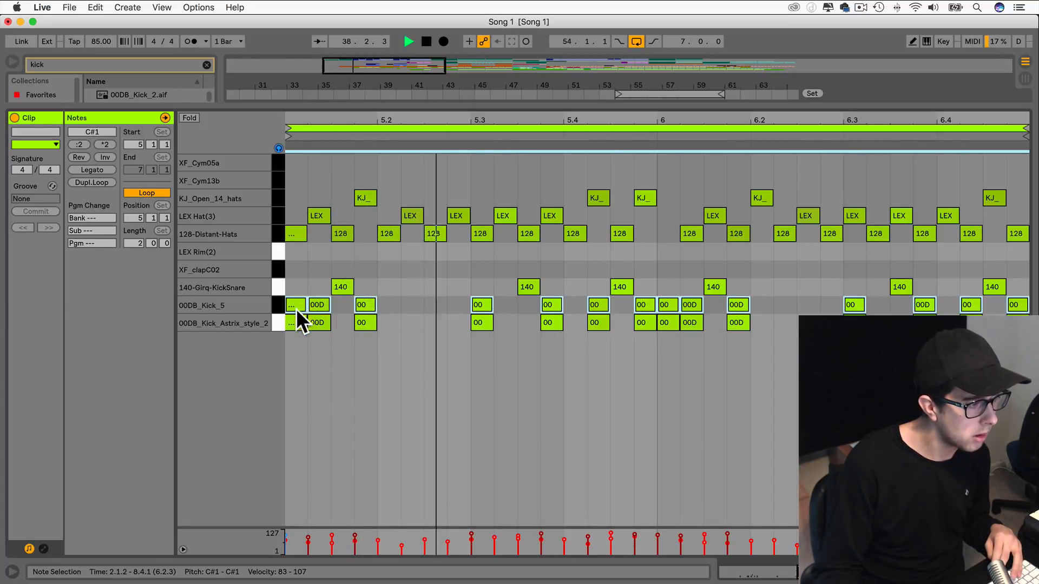
drag(343, 107, 389, 536)
scroll(423, 400, up, 5)
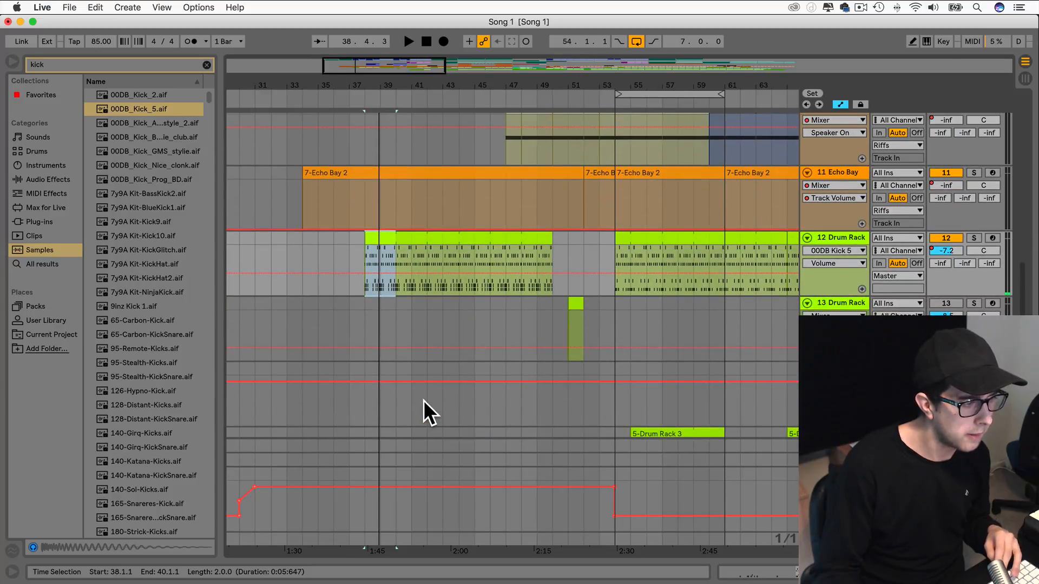
Copy all 00DB_Kick_Astrix_style_2 notes to the 00DB_Kick_5 row in the Drum Rack clip at bar 54.
scroll(498, 228, right, 5)
click(489, 237)
key(super+d)
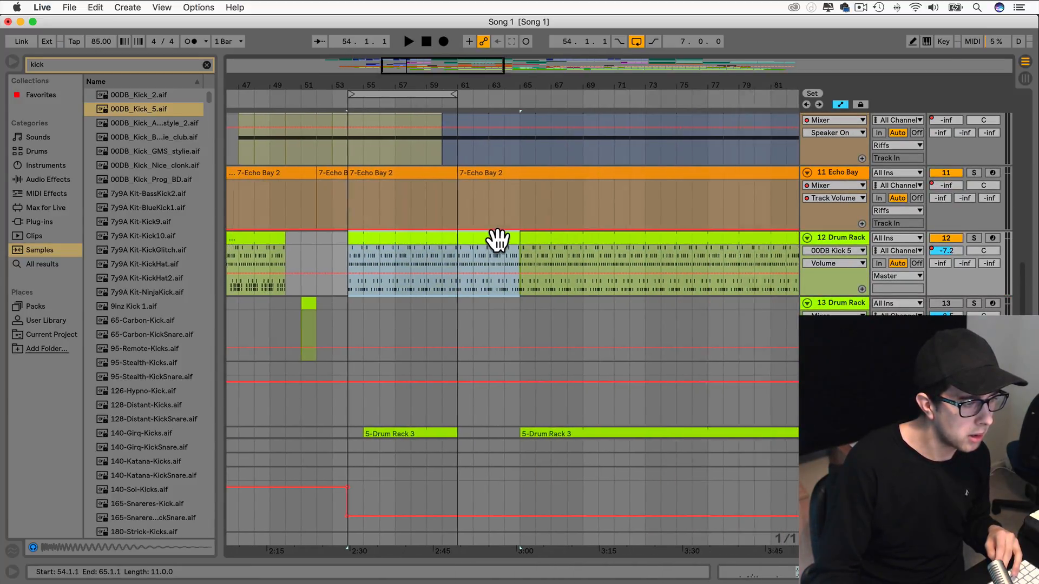
scroll(493, 239, left, 5)
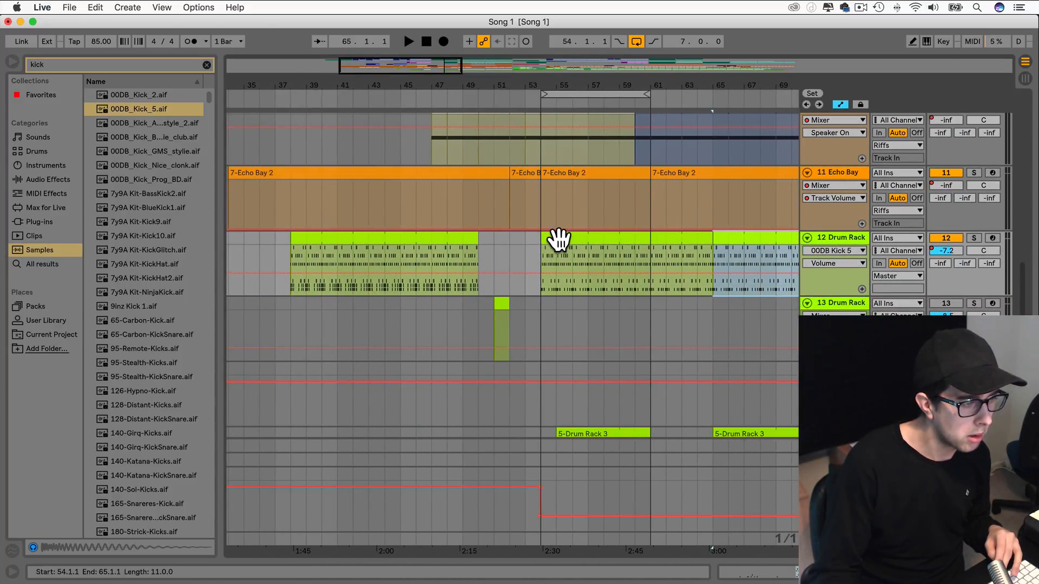
double_click(558, 238)
drag(381, 419, 357, 258)
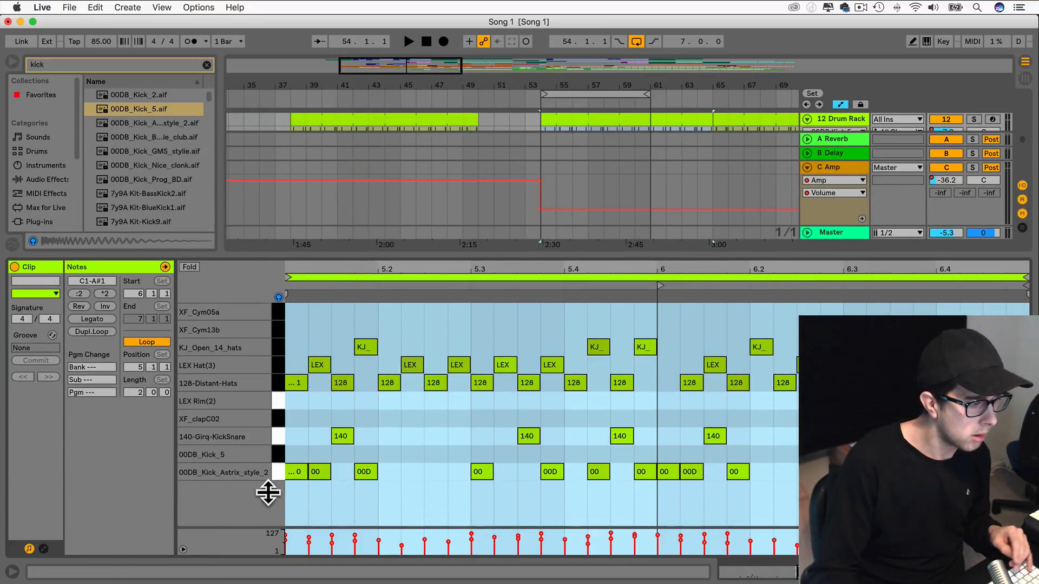
click(296, 471)
click(275, 469)
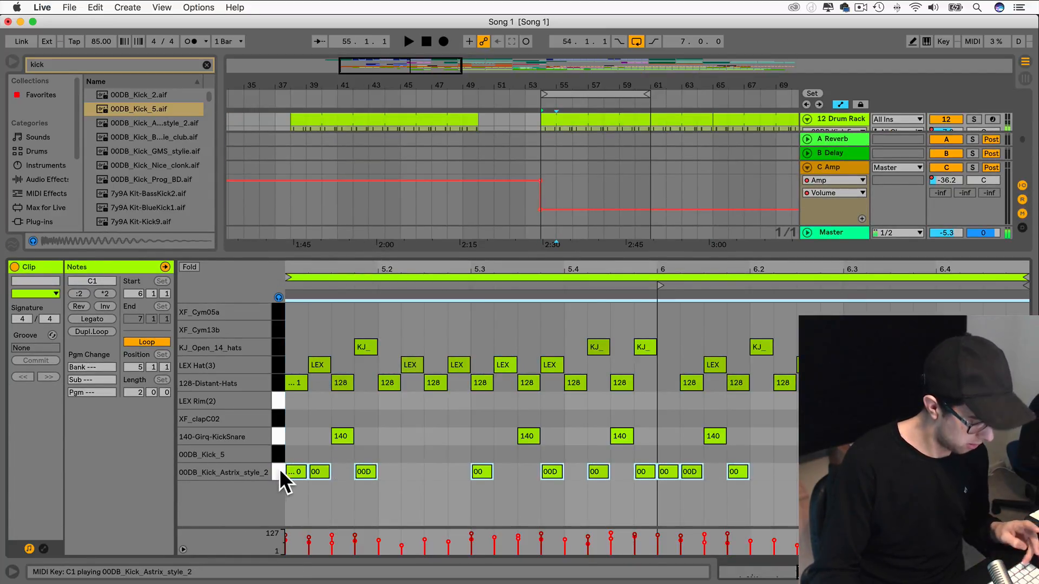
drag(290, 470, 289, 456)
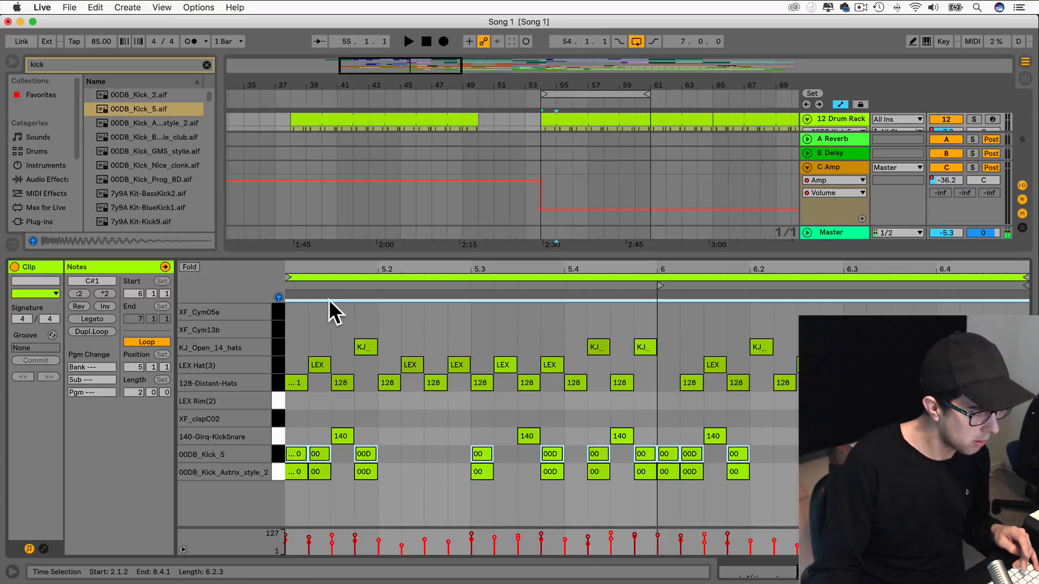
drag(334, 255, 334, 541)
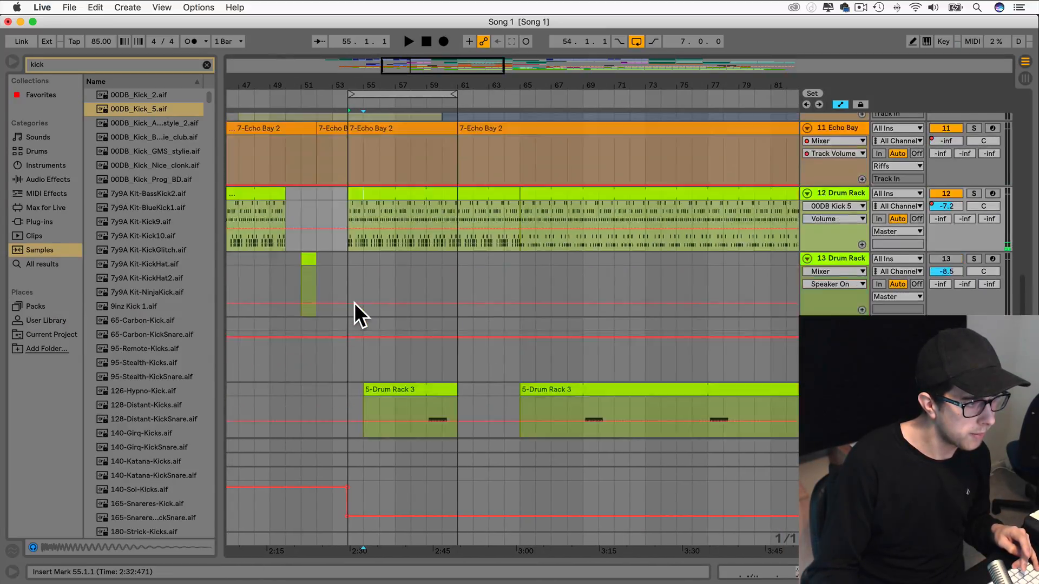
Duplicate the 00DB_Kick_Astrix_style_2 notes onto the 00DB_Kick_5 row in the Drum Rack clip at bar 65.
scroll(354, 303, up, 3)
double_click(549, 313)
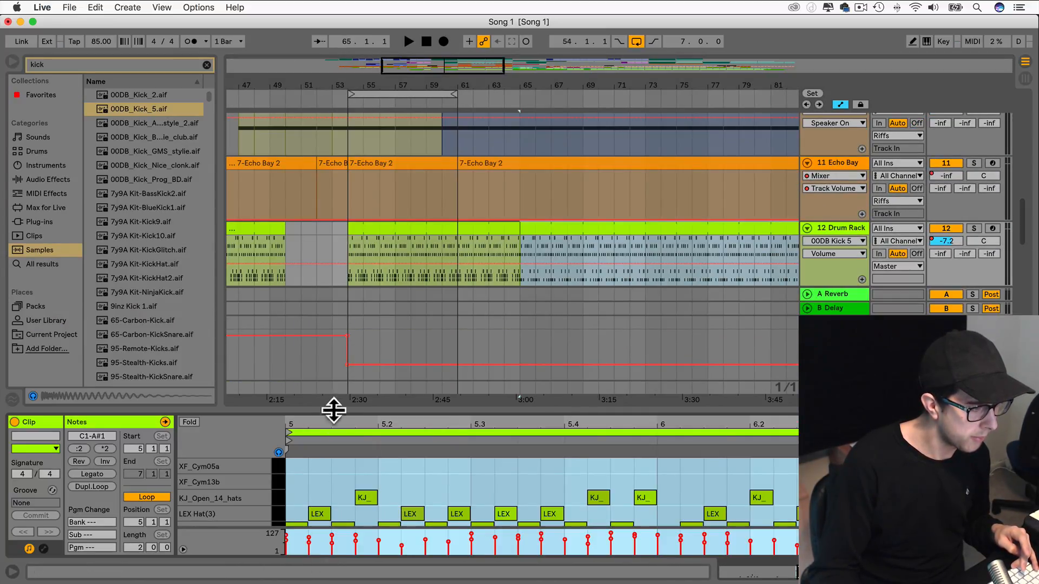
drag(331, 401, 331, 291)
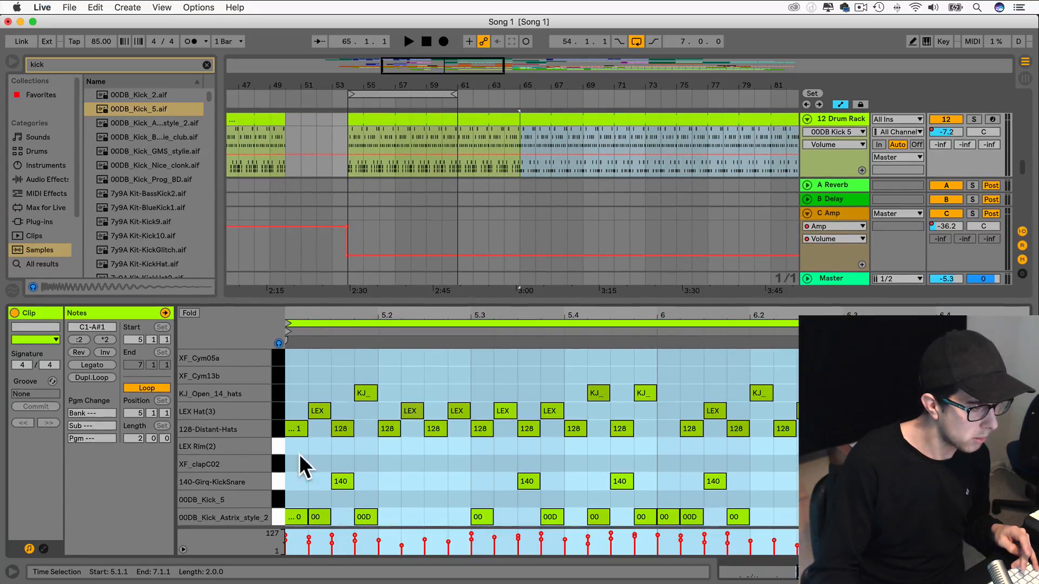
click(276, 517)
drag(294, 510, 285, 495)
key(super+z)
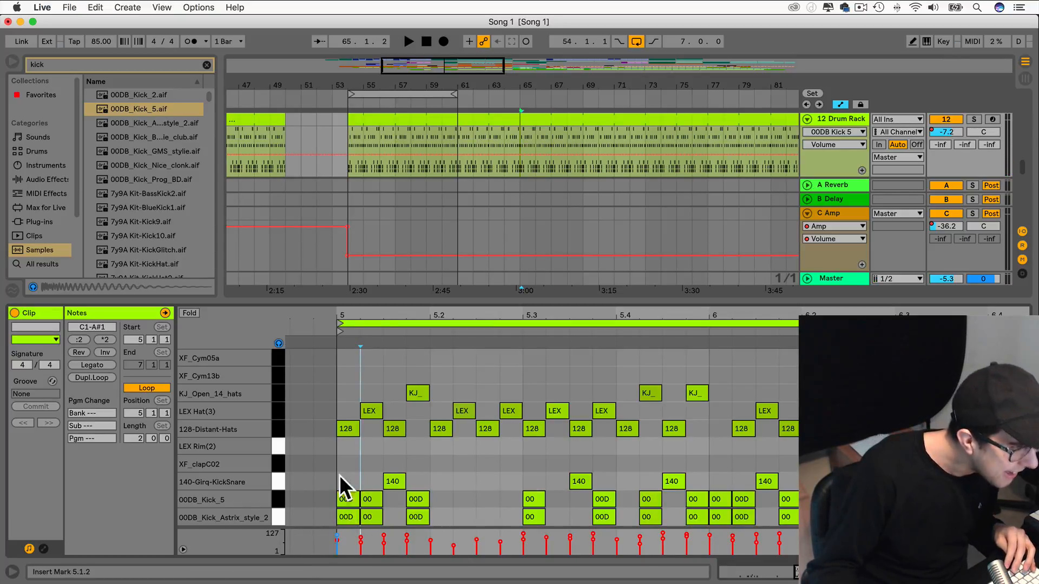
click(360, 440)
key(super+alt+l)
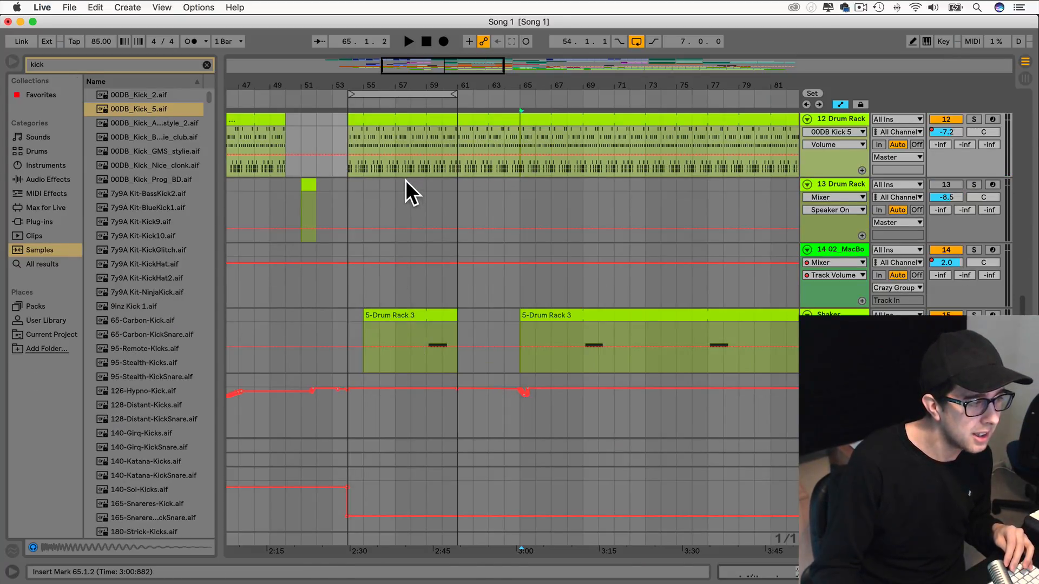
In the turquoise Drum Rack clip at bar 85, copy the Astrix kick notes to the 00DB_Kick_5 row.
scroll(404, 180, right, 10)
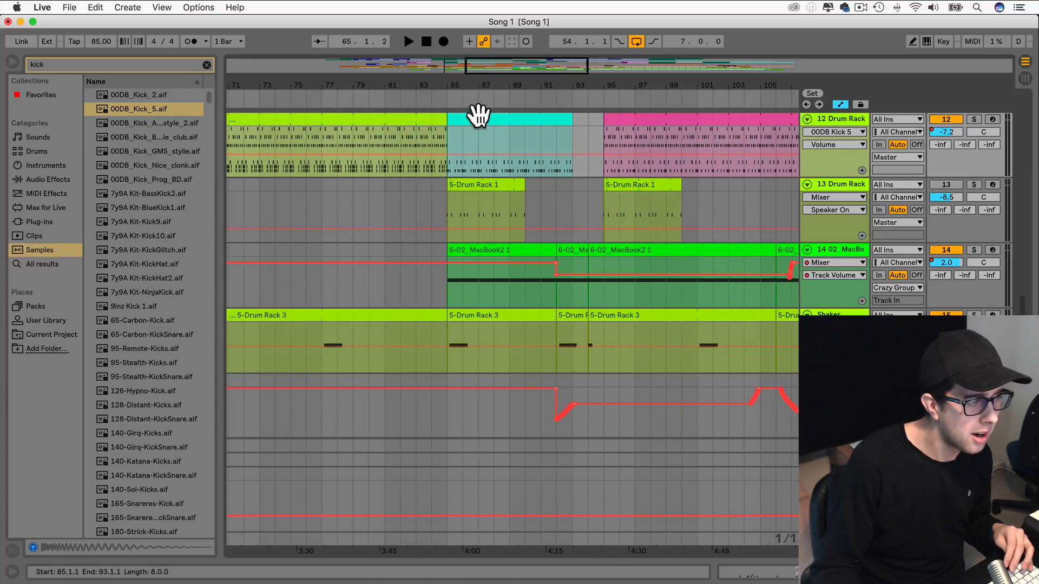
double_click(477, 114)
drag(379, 410, 377, 210)
click(280, 429)
drag(296, 424, 294, 409)
drag(325, 211, 341, 582)
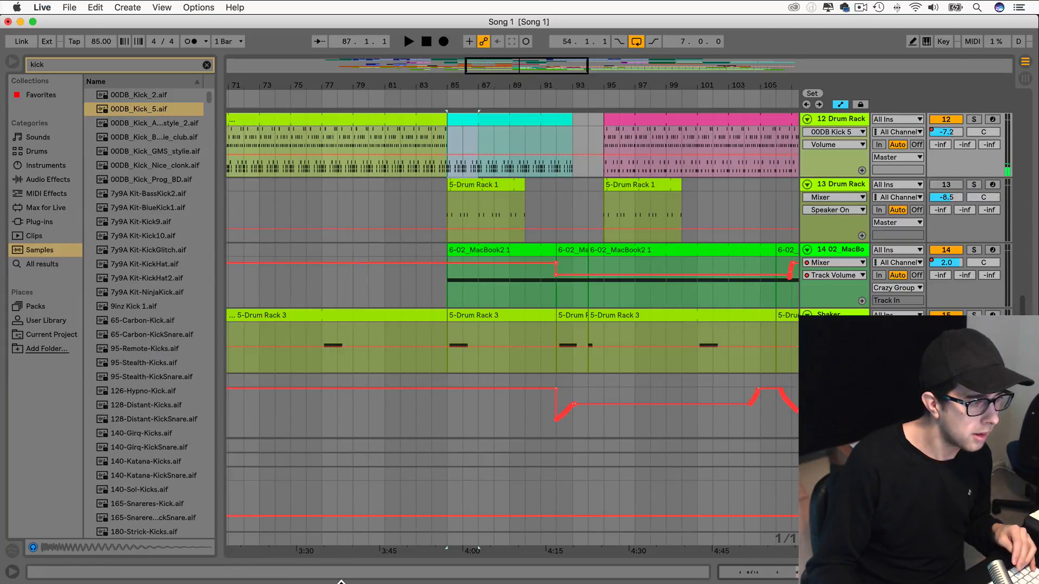
In the pink Drum Rack clip at bar 95, copy the Astrix kick notes to the 00DB_Kick_5 row.
scroll(499, 206, up, 10)
scroll(541, 254, down, 2)
scroll(557, 271, down, 1)
scroll(557, 271, right, 5)
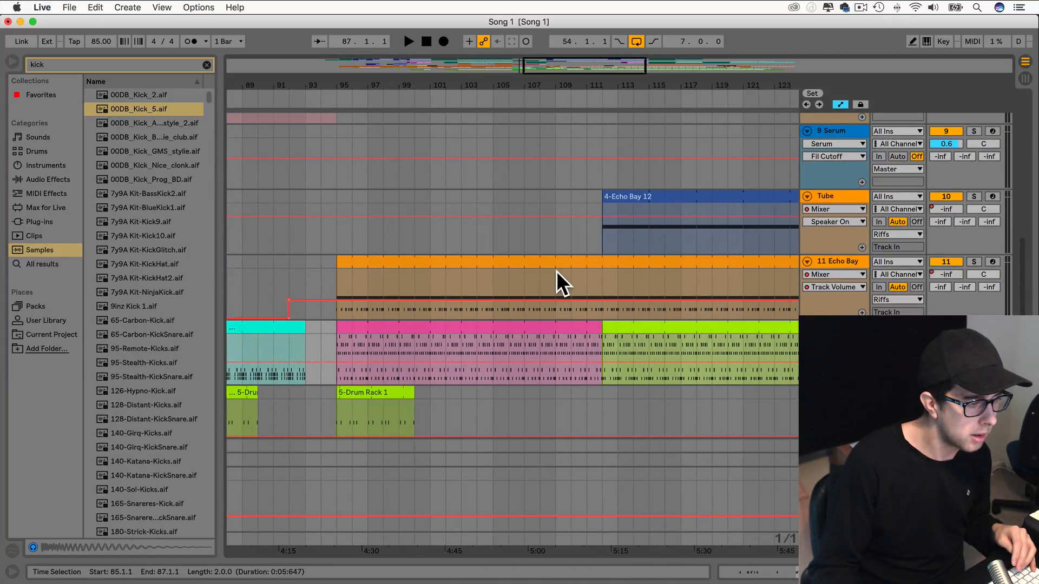
scroll(556, 271, left, 2)
double_click(451, 327)
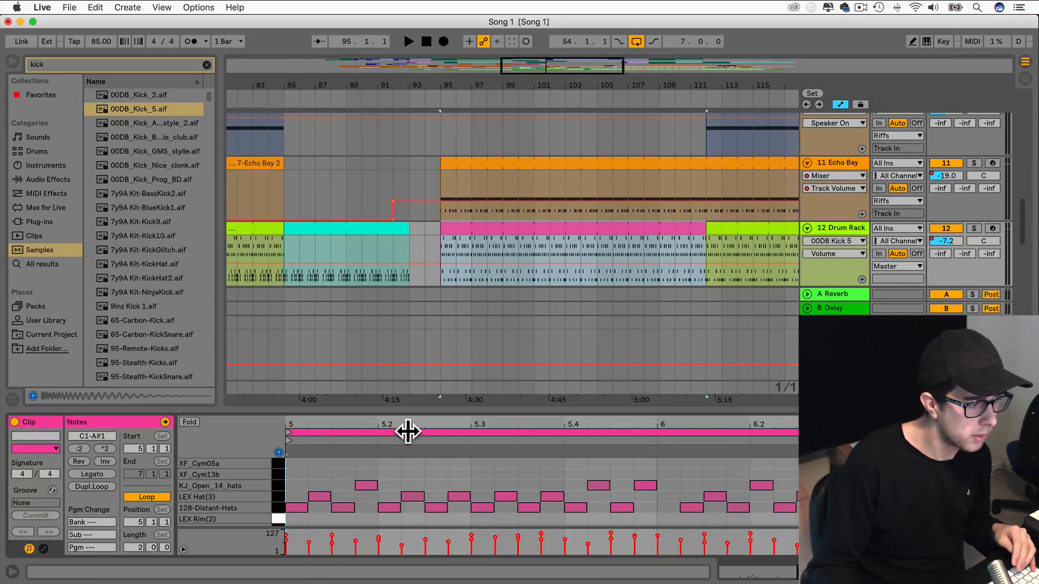
drag(412, 405, 405, 241)
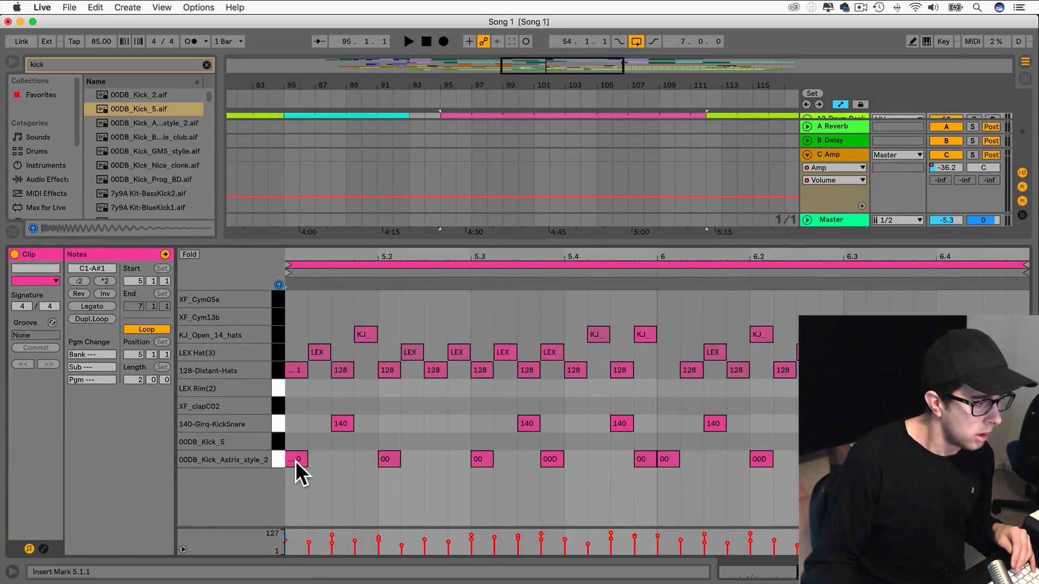
click(278, 459)
drag(293, 460, 289, 443)
drag(343, 243, 350, 527)
Layer 00DB_Kick_5 in the Drum Rack clip at bar 112 by copying the 00DB_Kick_Astrix_style_2 notes to its row.
scroll(415, 222, right, 5)
double_click(523, 114)
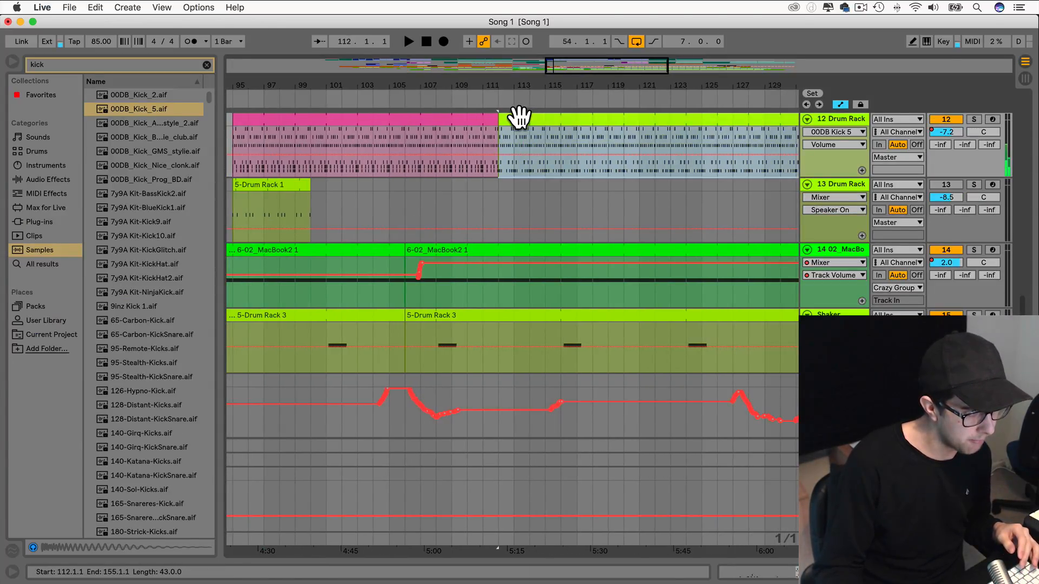
drag(306, 408, 307, 214)
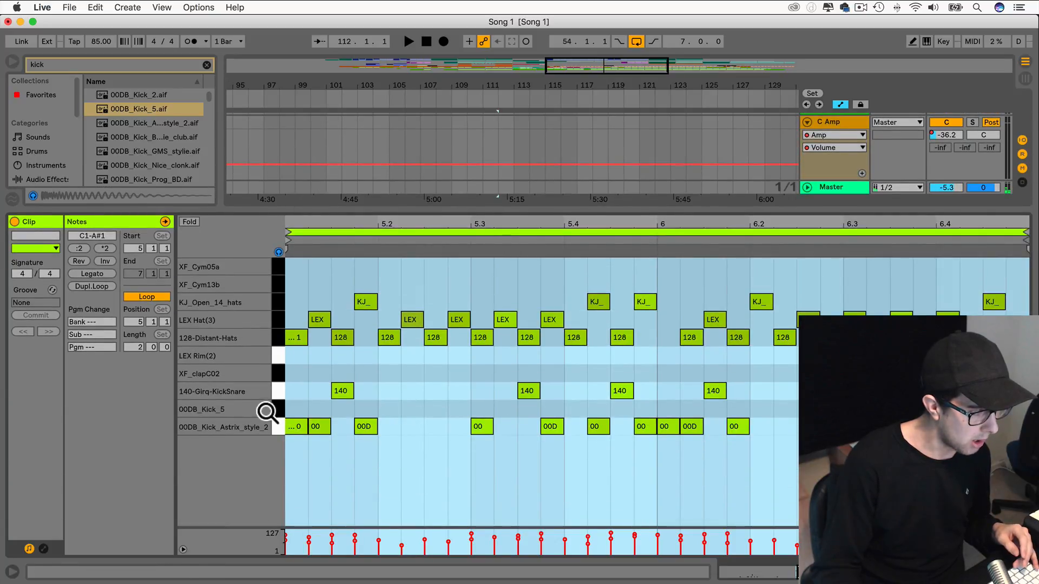
click(278, 427)
alt+drag(294, 424, 293, 412)
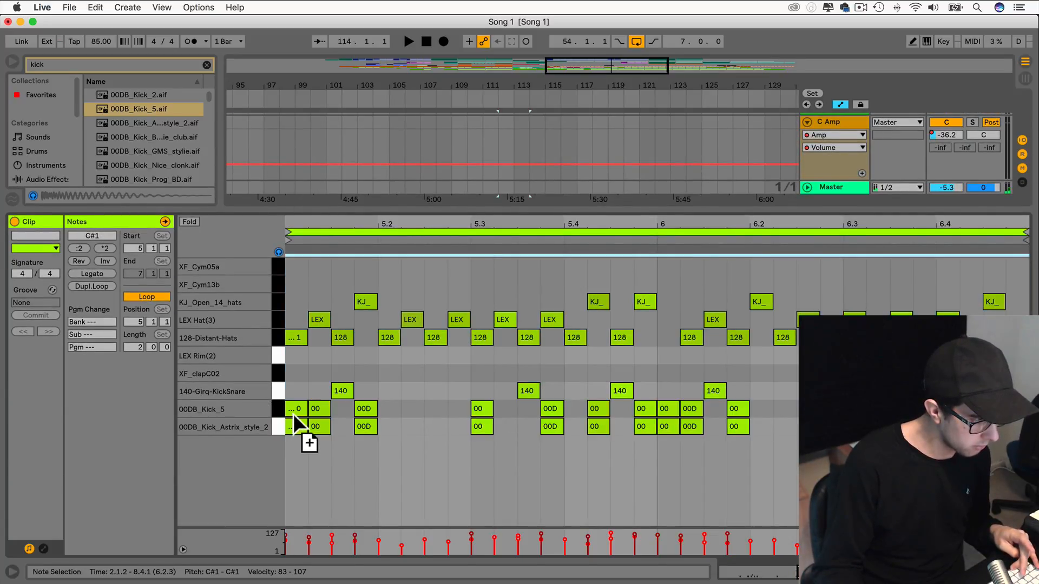
drag(334, 212, 326, 565)
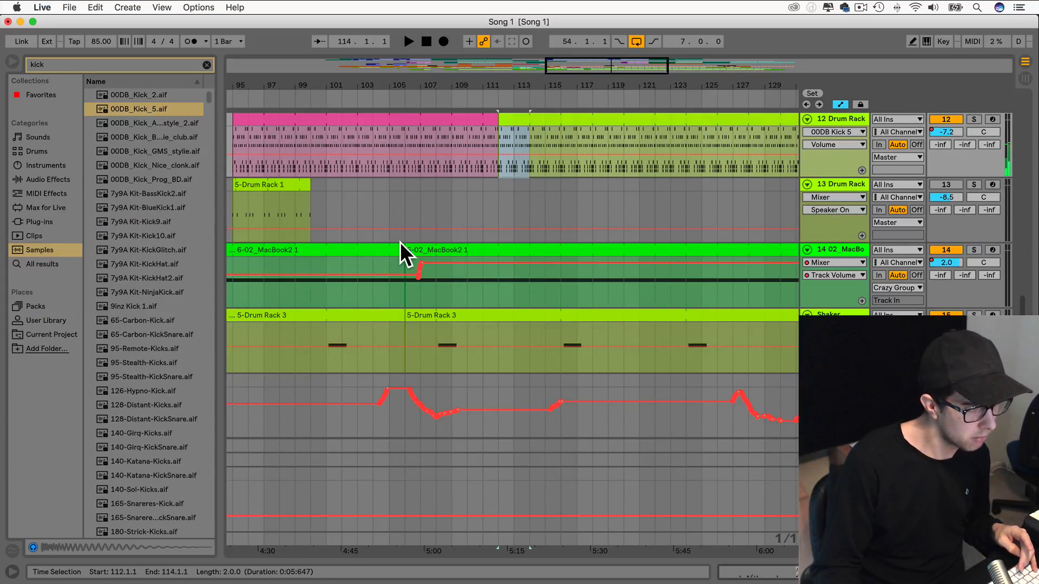
Play the arrangement from bar 38 and move the seven-bar loop so it starts at 38.1.1.
scroll(400, 242, left, 15)
scroll(396, 242, right, 15)
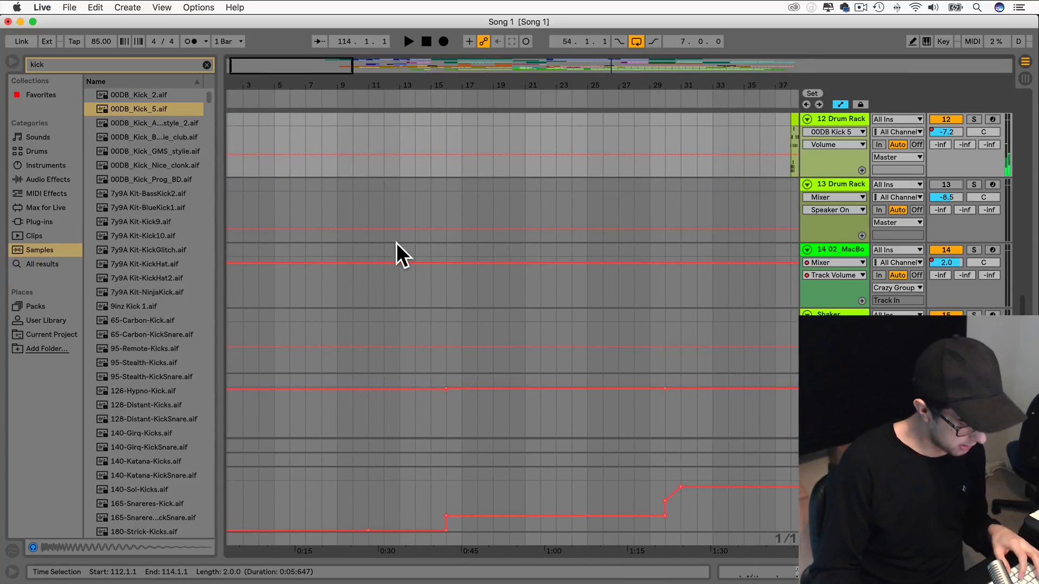
scroll(389, 249, up, 5)
scroll(388, 249, left, 3)
scroll(388, 249, up, 2)
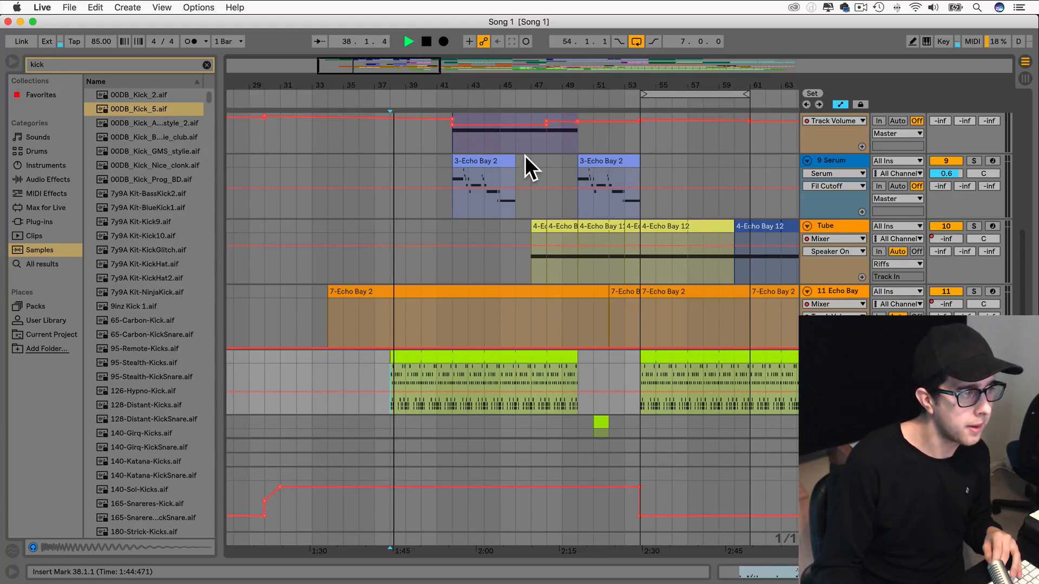
drag(674, 95, 451, 106)
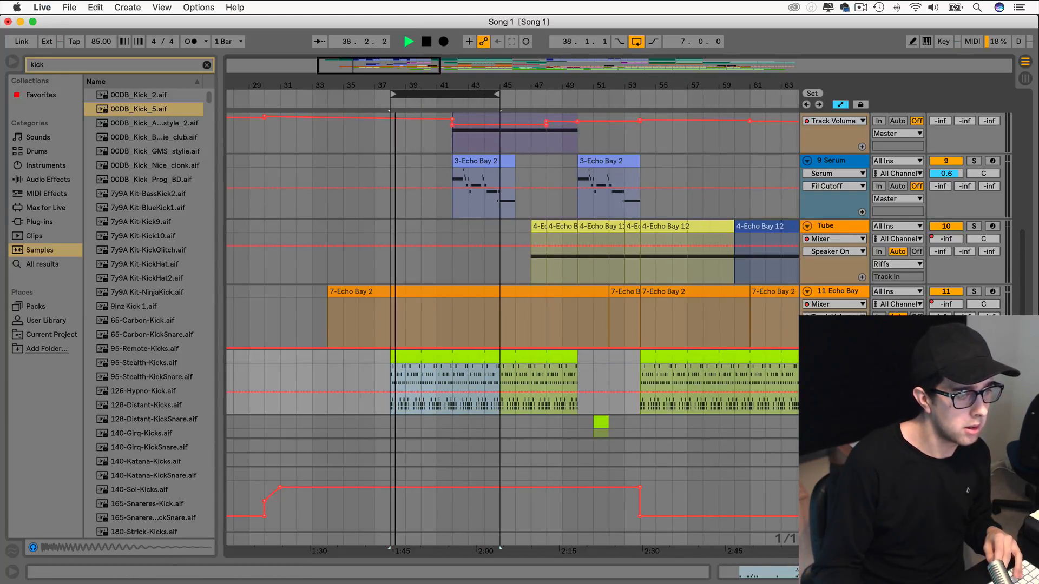
Show the 00DB_Kick_5 pad's sample in the Drum Rack and enable its filter with a frequency of 2.32 kHz.
double_click(833, 357)
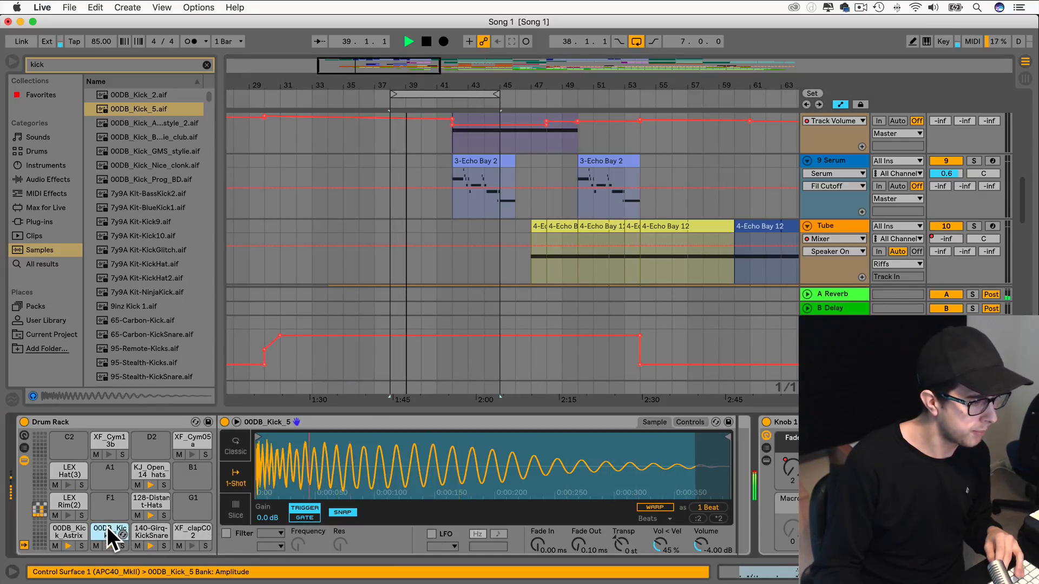
click(154, 531)
click(116, 531)
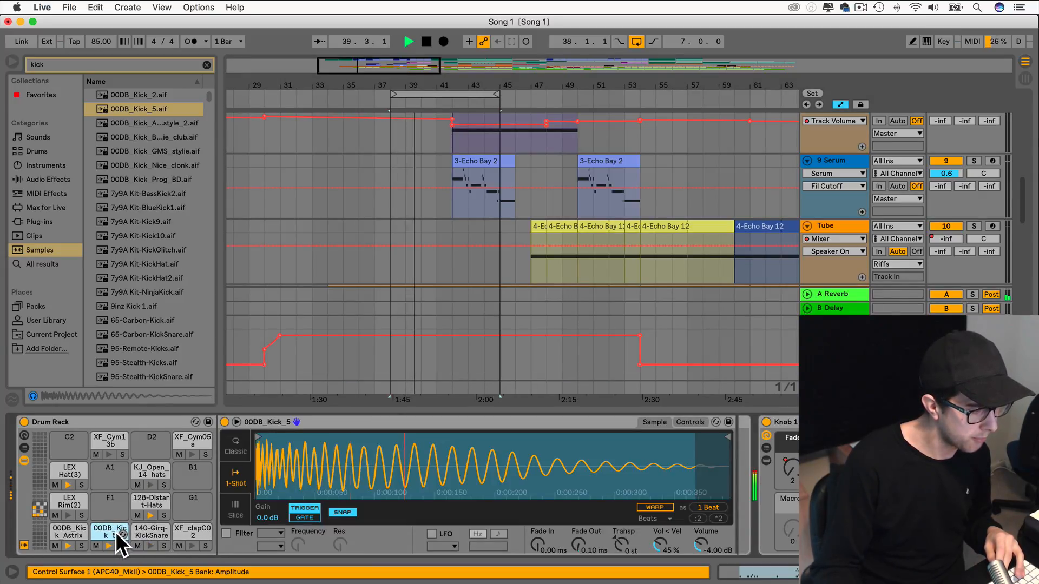
click(227, 534)
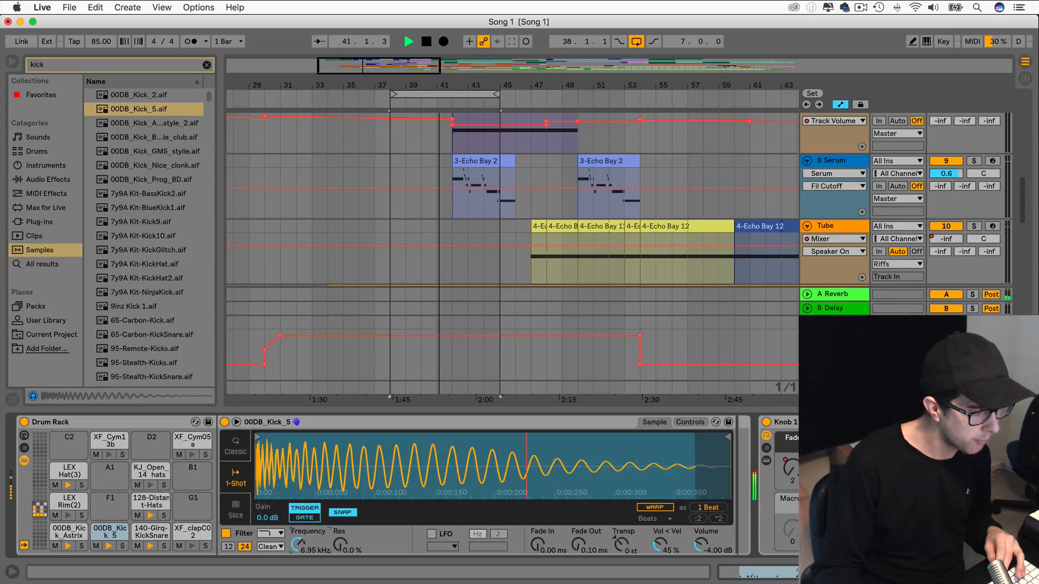
drag(300, 543, 300, 573)
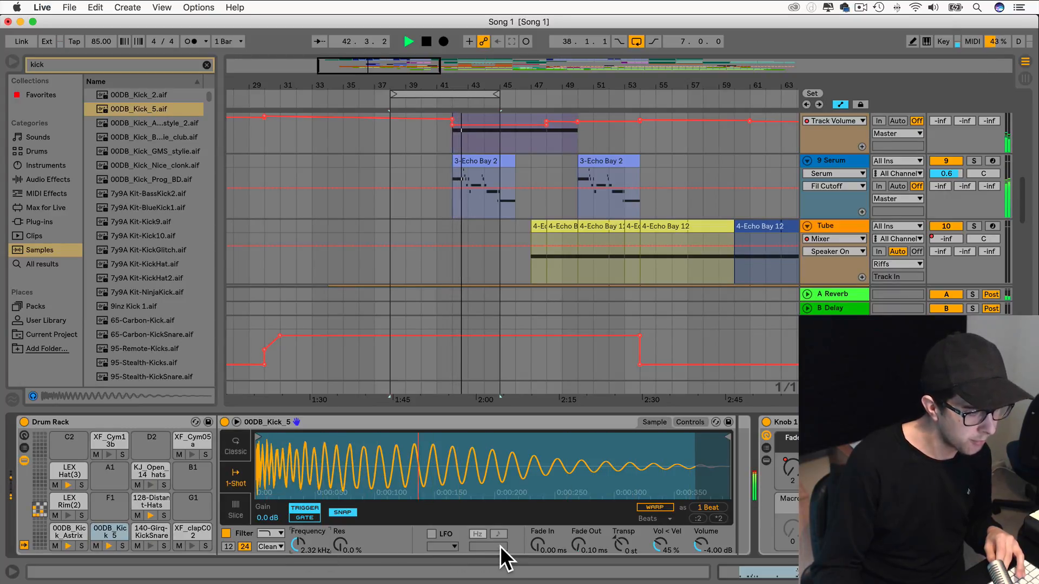
Set the 00DB_Kick_5 sample's transposition to +3 st and volume to -5.14 dB, and readjust its filter frequency.
mouse_move(619, 543)
mouse_down()
mouse_move(620, 557)
mouse_move(619, 529)
mouse_up()
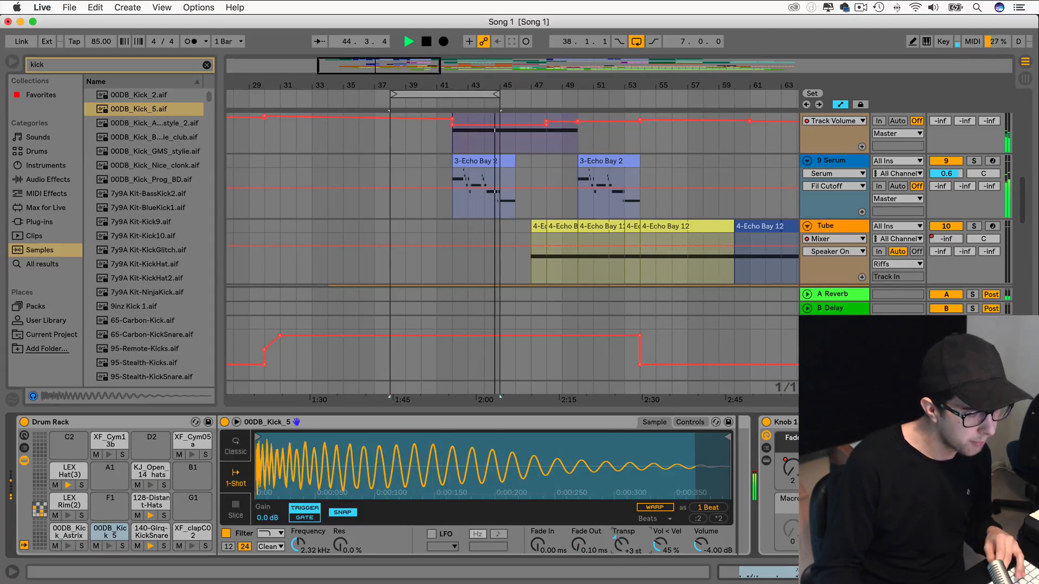
mouse_move(699, 545)
mouse_down()
mouse_move(699, 533)
mouse_move(700, 559)
mouse_up()
drag(298, 546, 297, 541)
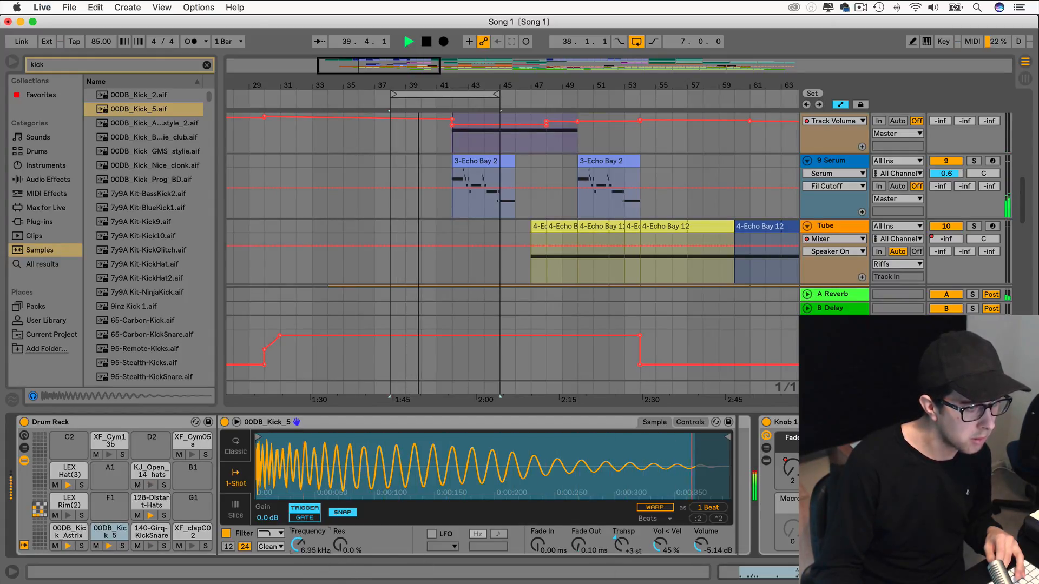
drag(298, 545, 306, 540)
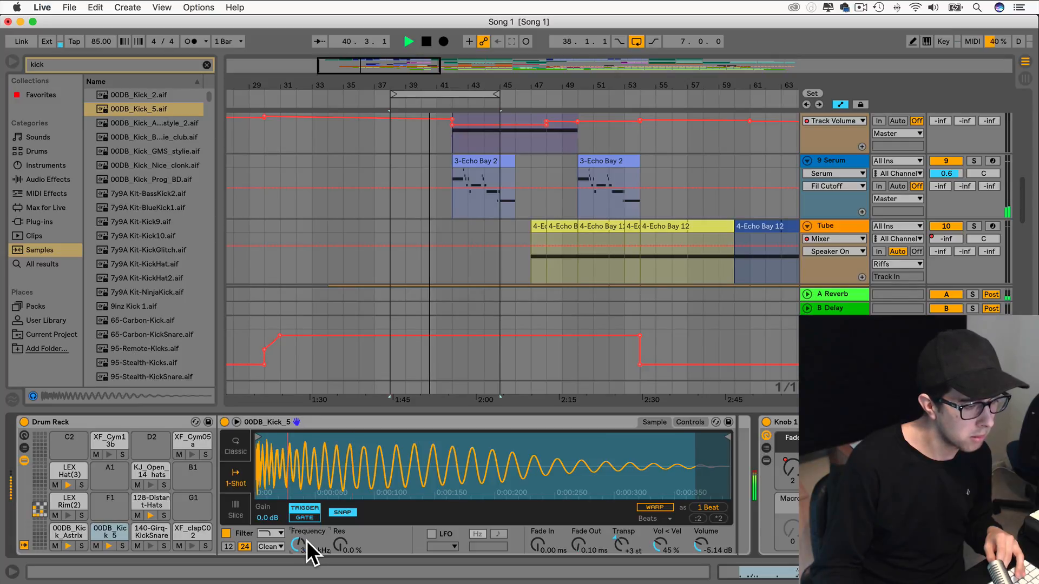
Adjust the Overdrive tone on the 140-Girq-KickSnare pad and list the audio effects in the browser.
click(152, 529)
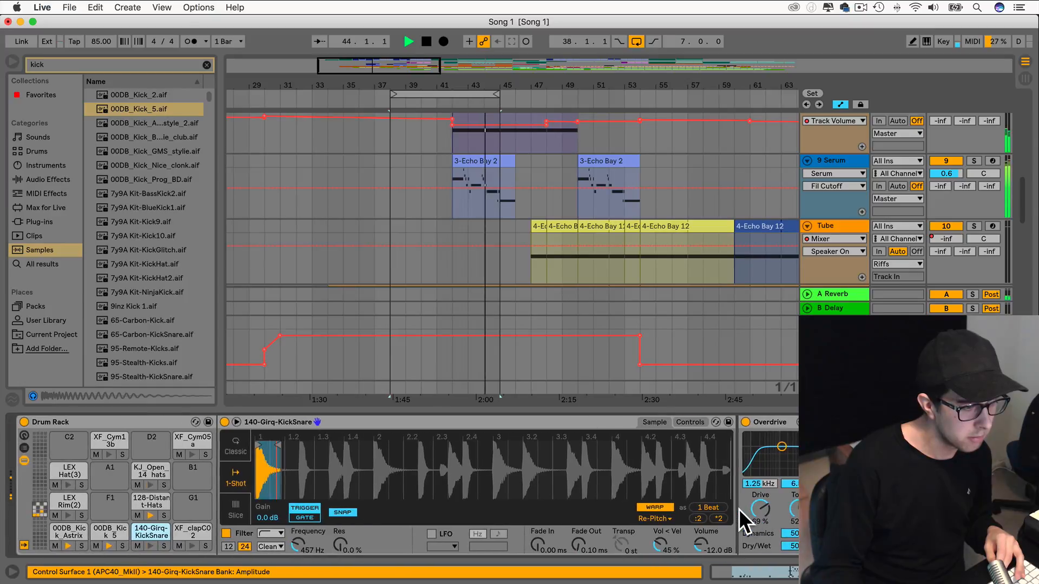
drag(793, 508, 793, 497)
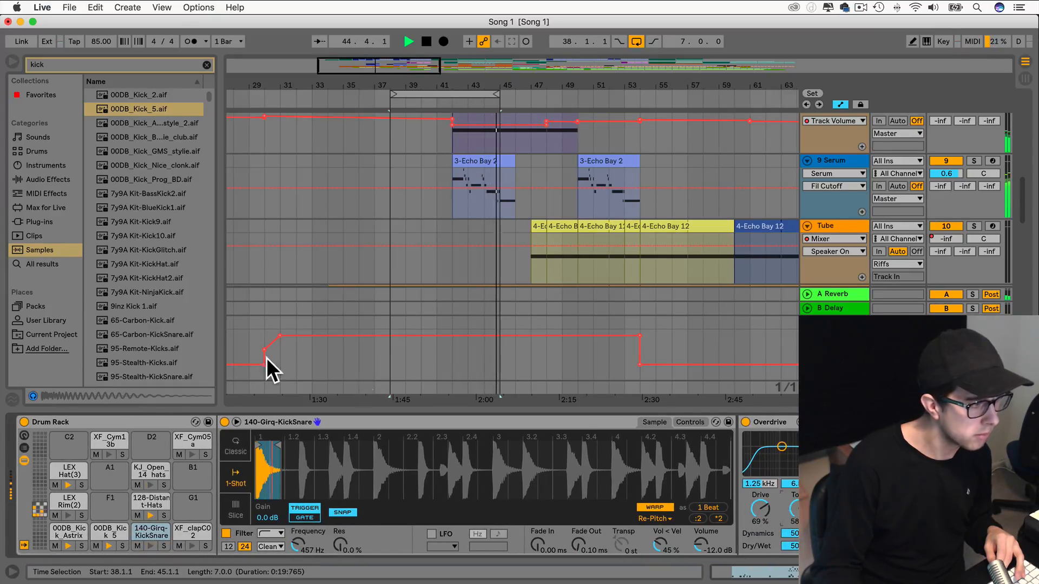
click(47, 179)
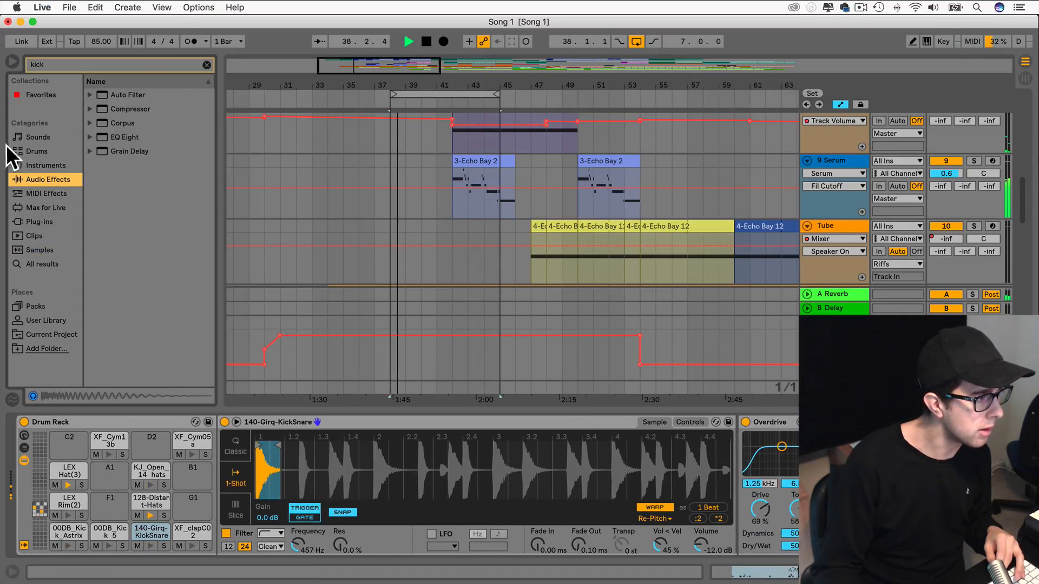
Clear the browser search and add the Reverb audio effect after Overdrive on the 140-Girq-KickSnare pad's chain.
click(66, 69)
key(BackSpace)
key(BackSpace)
key(BackSpace)
key(BackSpace)
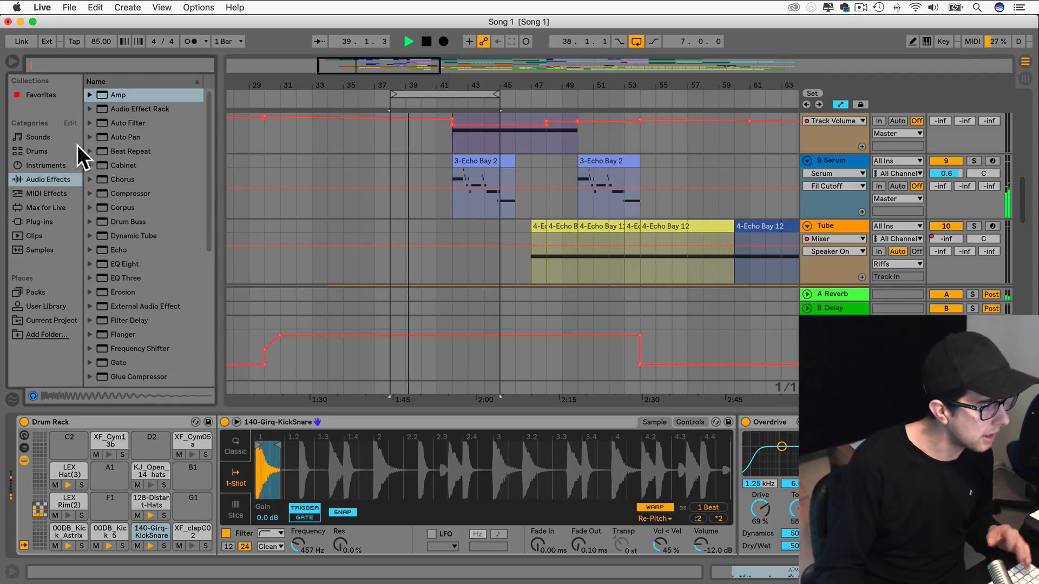
scroll(167, 270, down, 5)
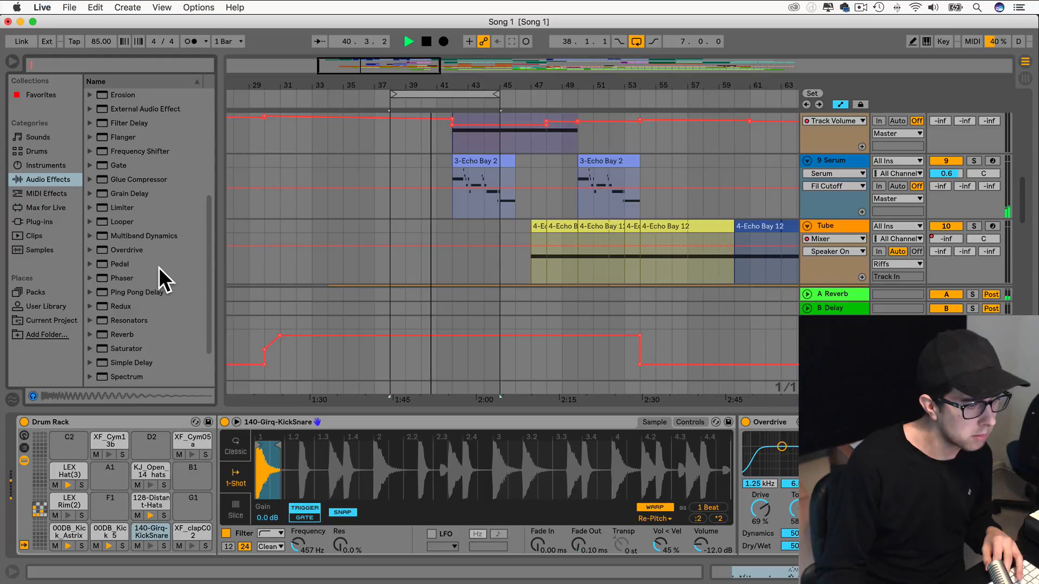
drag(122, 331, 147, 528)
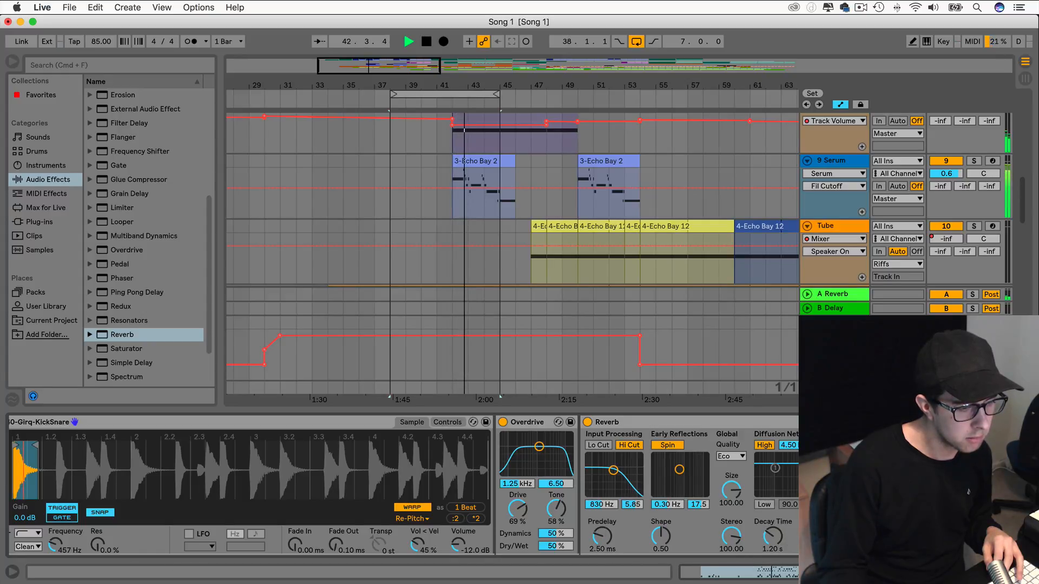
Set the Reverb's Size to 1.16, Shape to 0.13, Stereo to 50.48 and Decay Time to 394 ms, keeping Hi Cut enabled.
drag(771, 539, 735, 548)
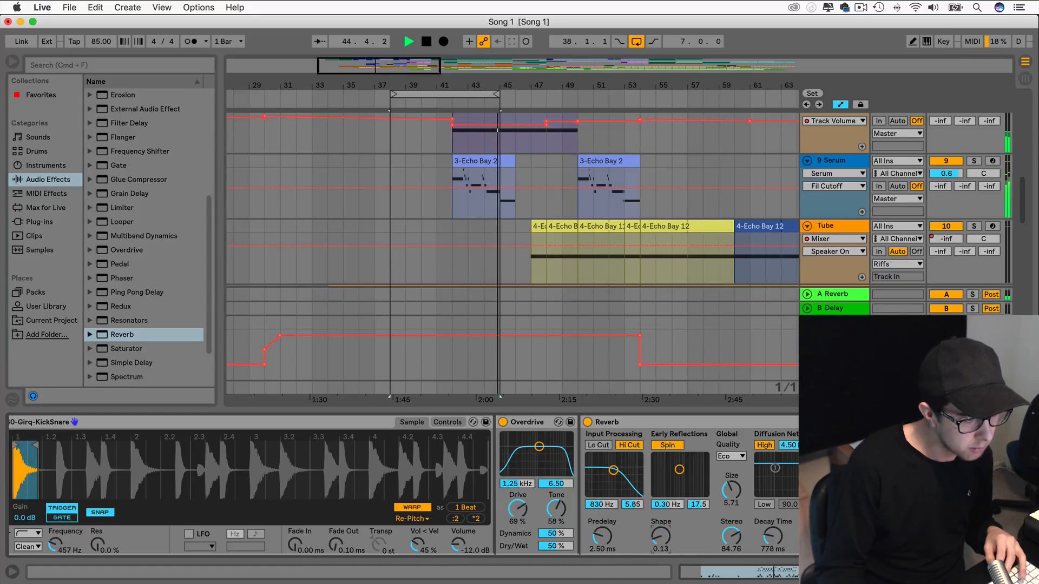
drag(741, 484, 741, 508)
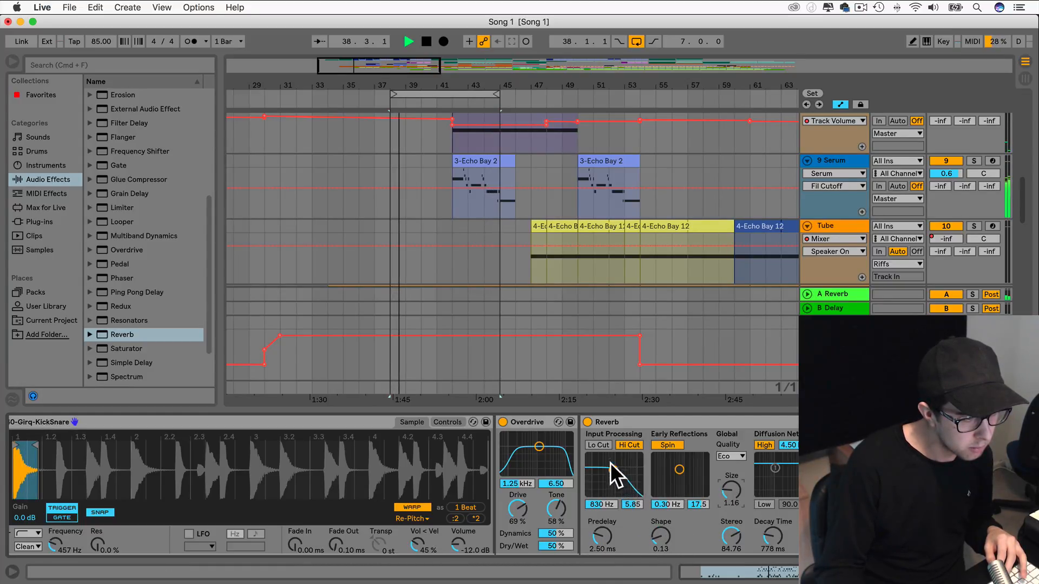
click(627, 445)
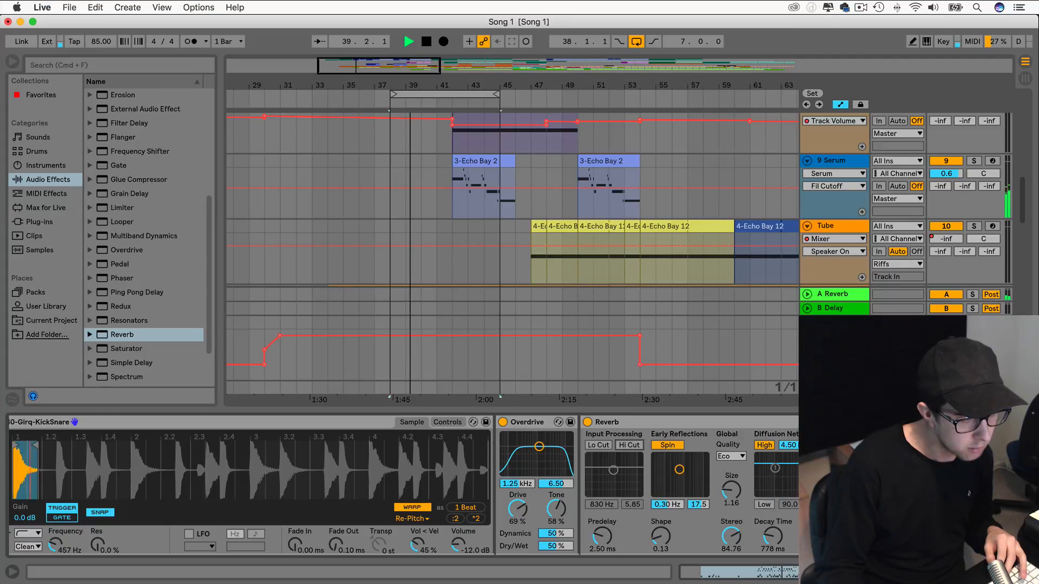
click(629, 445)
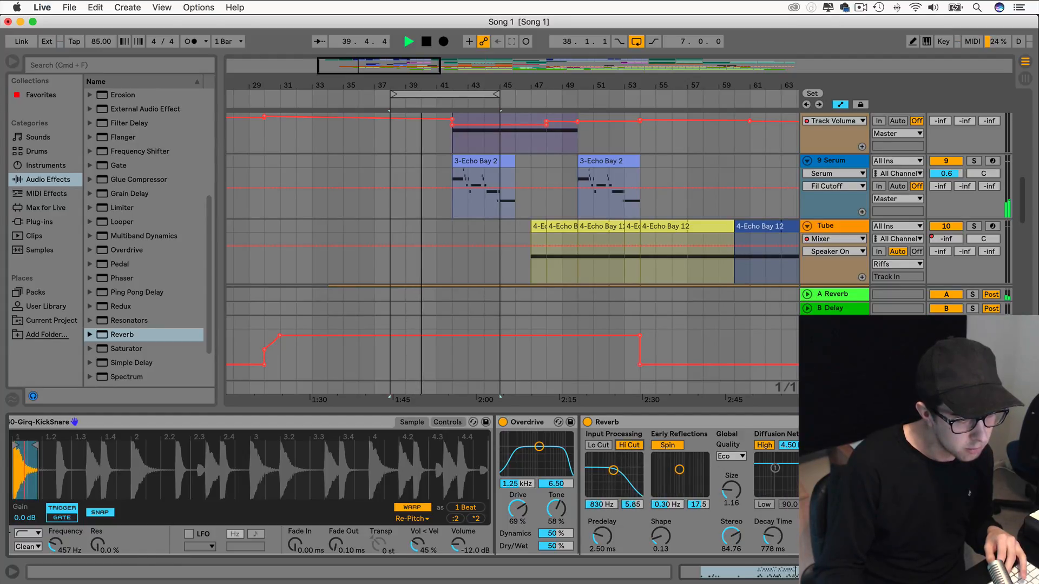
drag(767, 536, 767, 552)
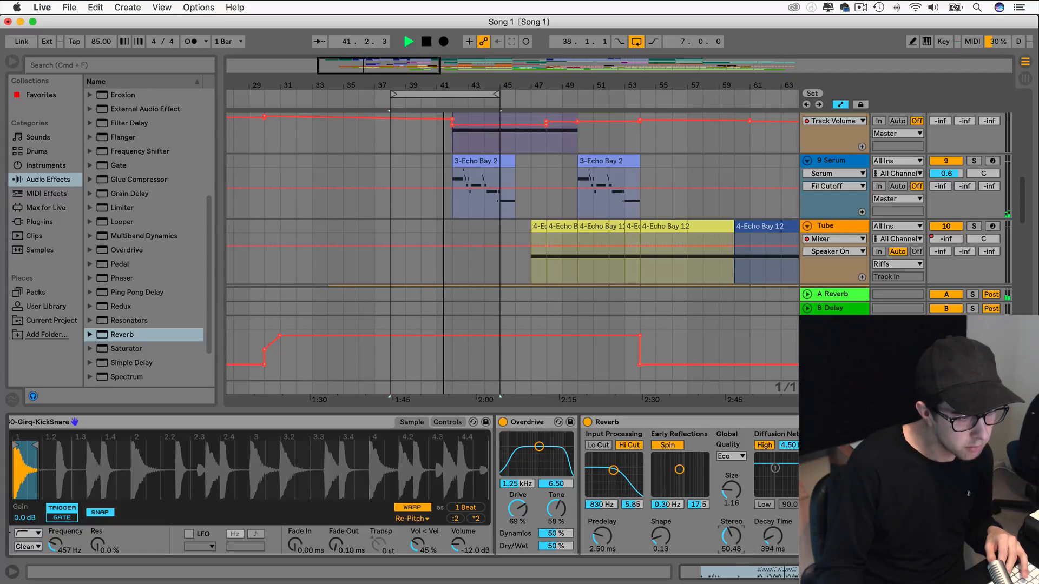
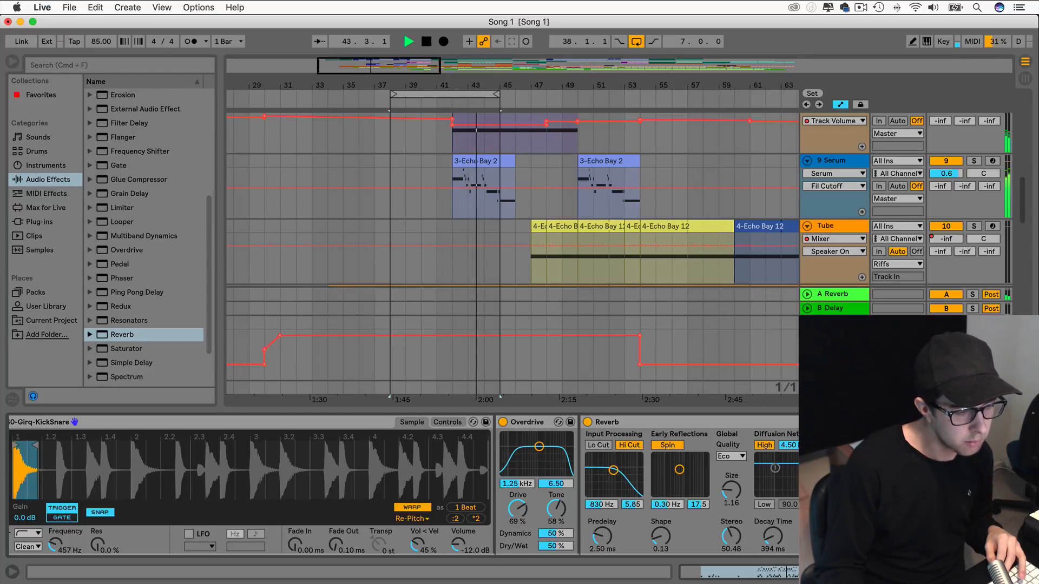
Lower the 140-Girq-KickSnare sample's volume to -14.9 dB.
scroll(470, 501, left, 5)
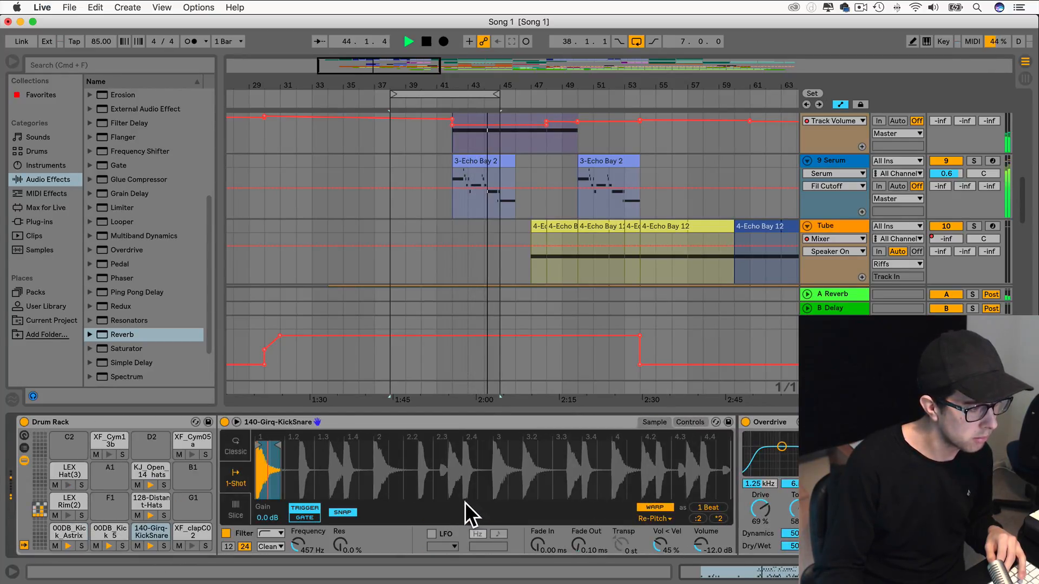
mouse_move(703, 544)
mouse_down()
mouse_move(702, 568)
mouse_move(702, 549)
mouse_up()
Insert a Ping Pong Delay between Overdrive and Reverb, set its beat division to 1 and reduce its Dry/Wet.
scroll(642, 493, right, 6)
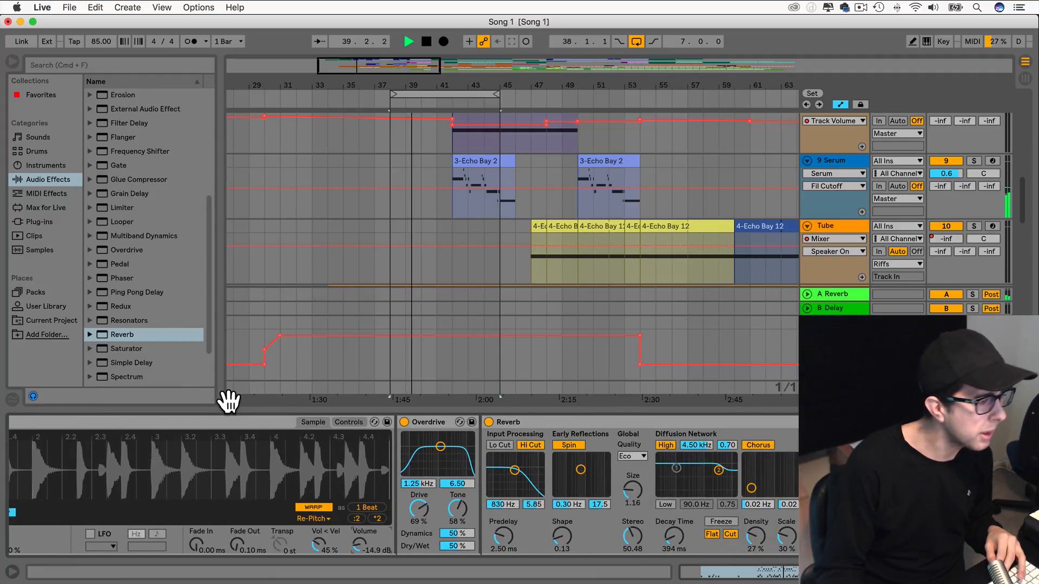
click(122, 291)
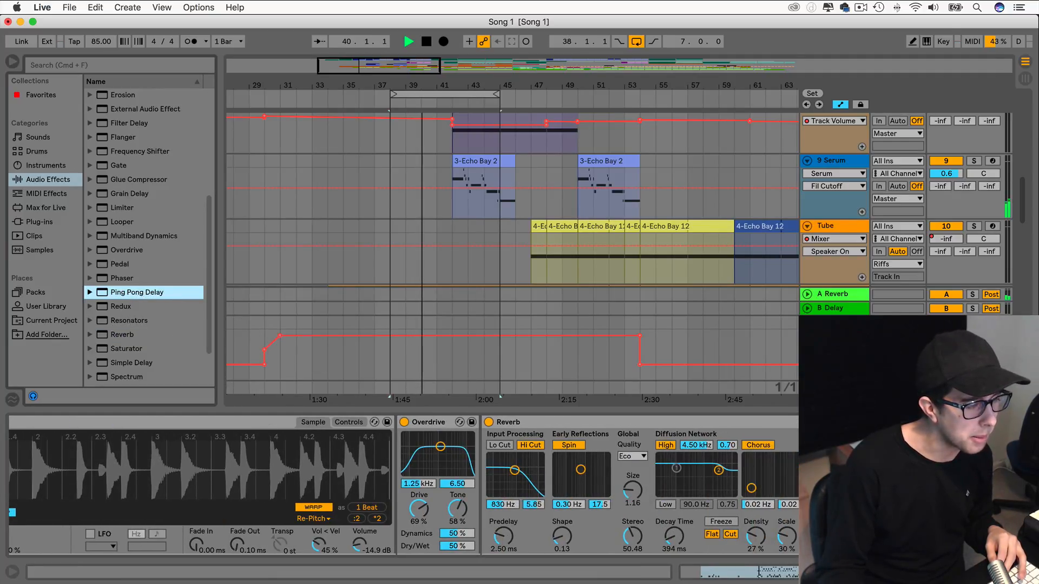
drag(122, 292, 481, 471)
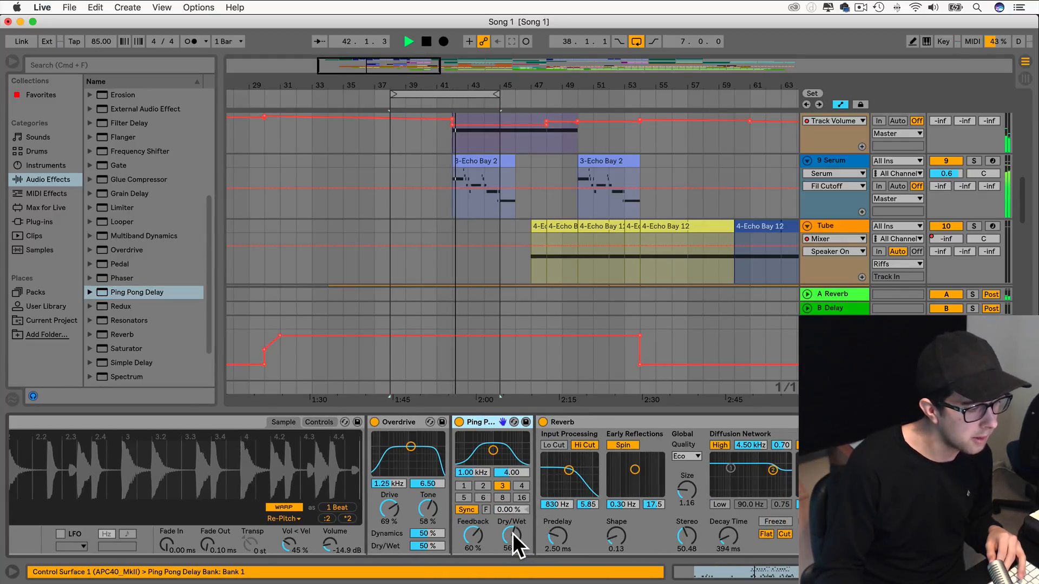
click(464, 486)
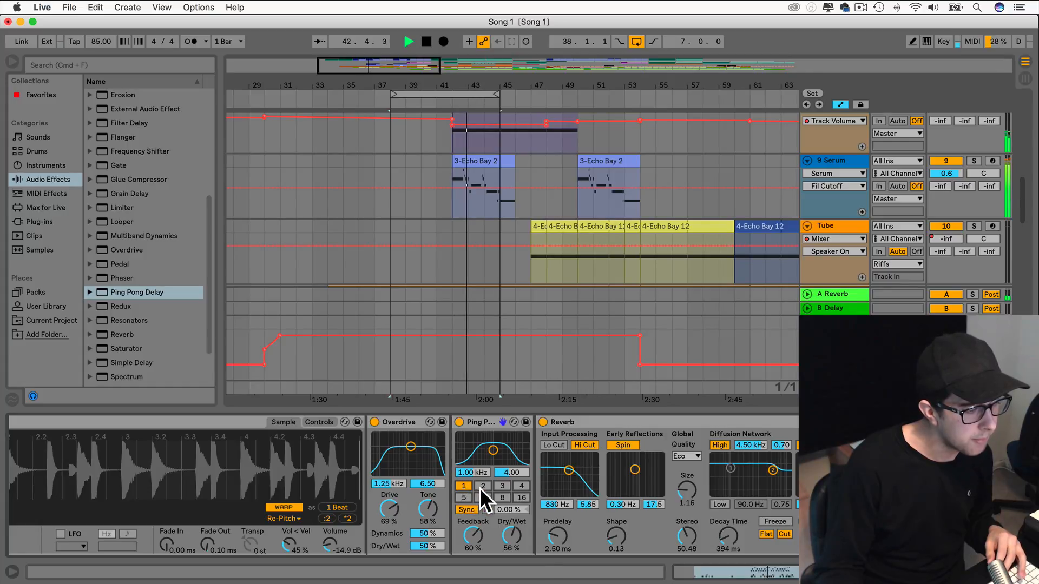
drag(511, 536, 512, 558)
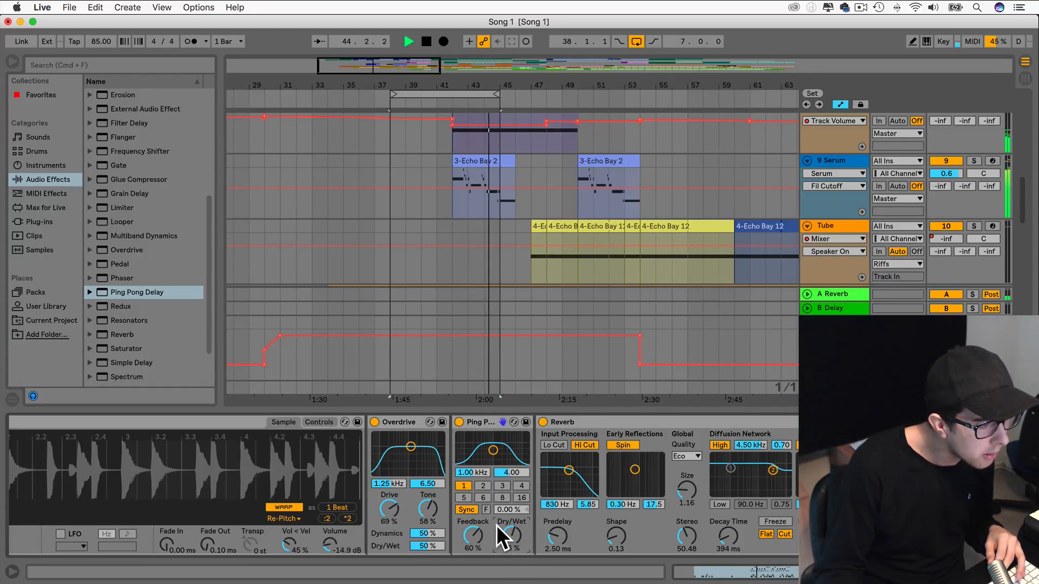
Solo the 140-Girq-KickSnare pad and set the Ping Pong Delay's beat division to 16 and Feedback to 0%.
scroll(496, 524, left, 5)
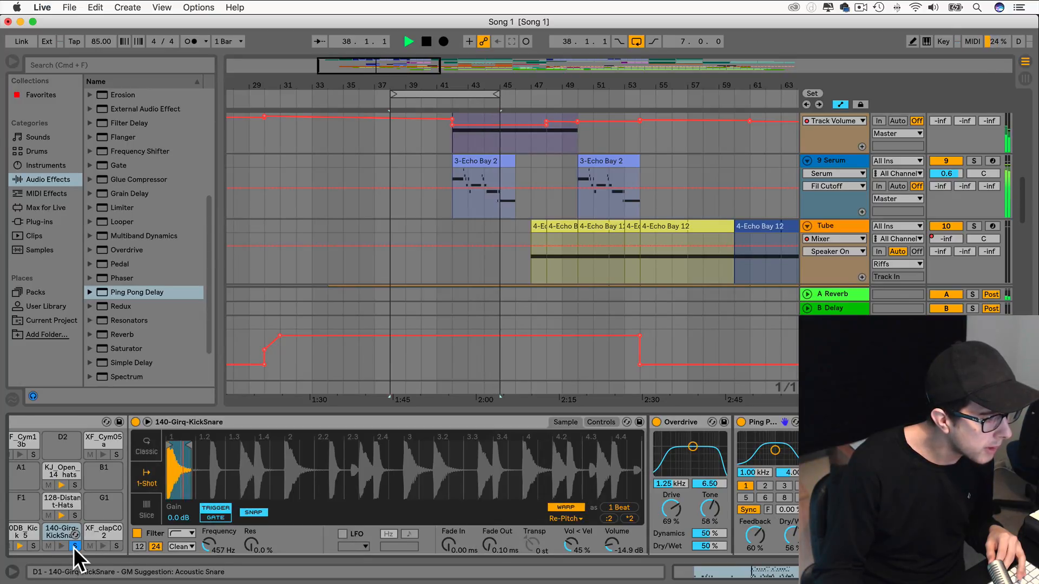
scroll(728, 505, right, 5)
scroll(728, 505, left, 4)
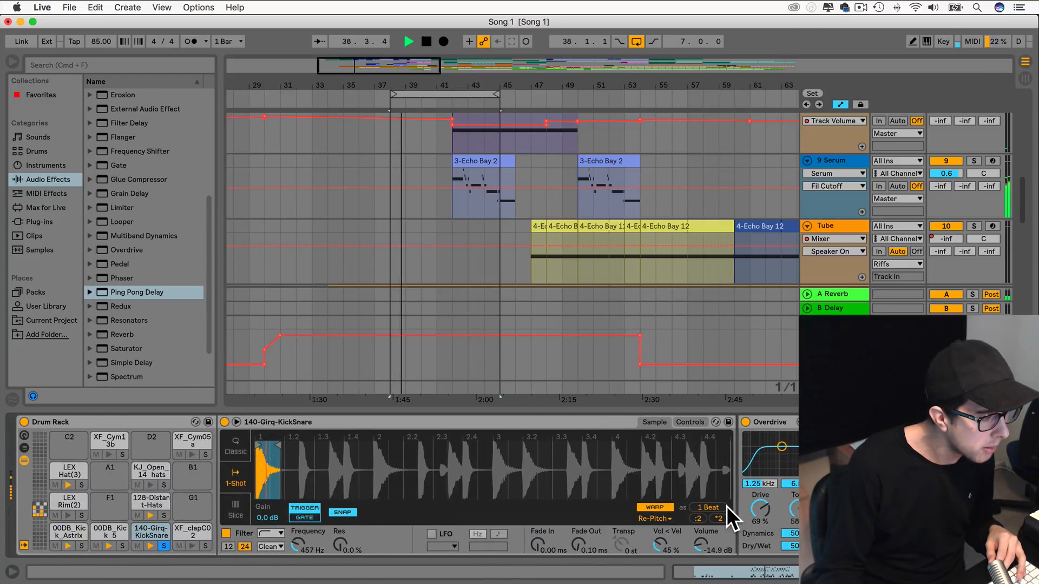
scroll(726, 505, right, 5)
mouse_move(590, 537)
mouse_down()
mouse_move(589, 568)
mouse_move(589, 536)
mouse_up()
click(595, 498)
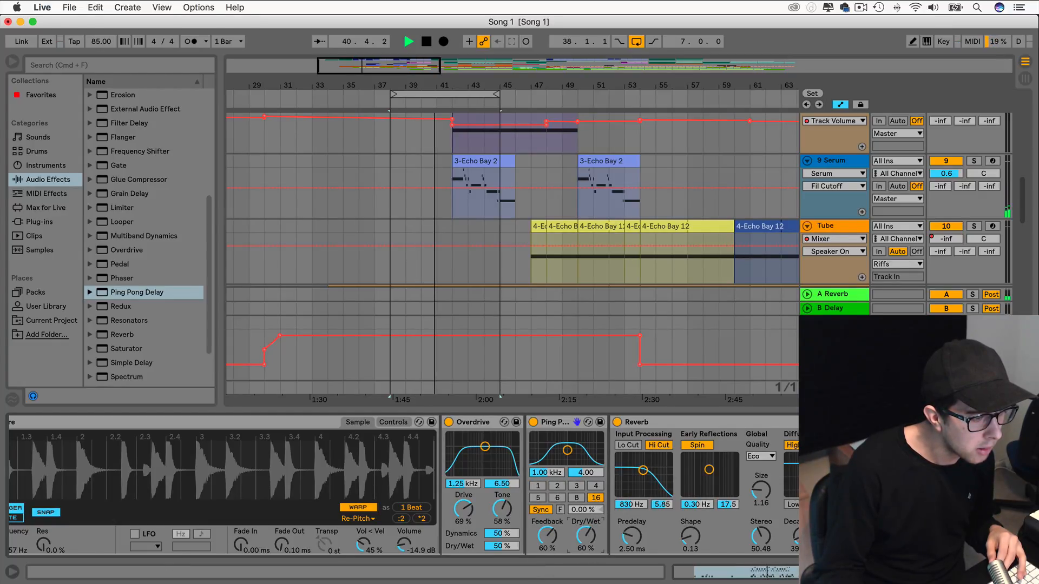
drag(586, 536, 555, 537)
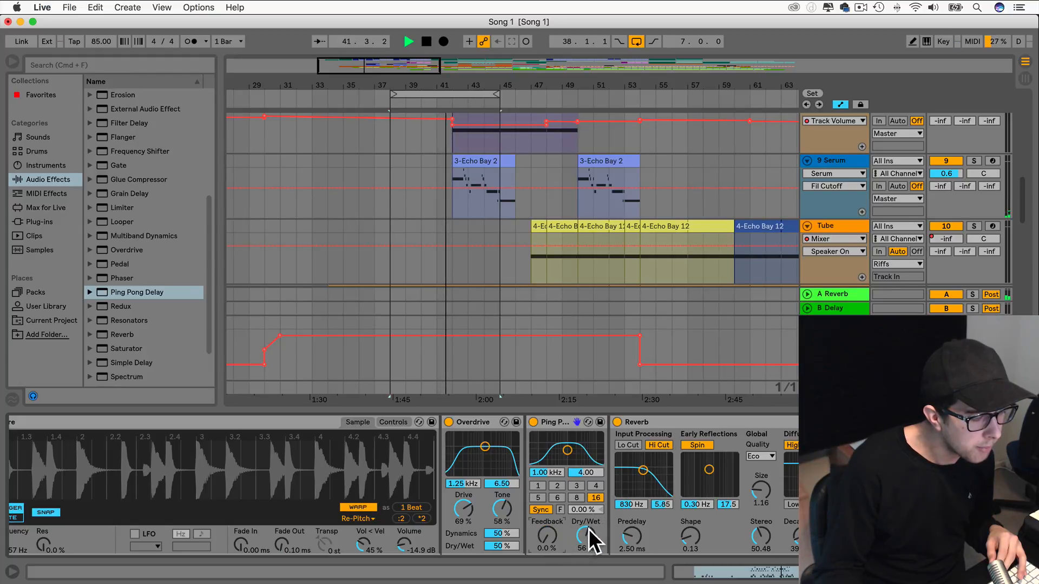
Compare Ping Pong Delay beat divisions 1 and 16, settle on 8, and reduce the Dry/Wet amount.
click(538, 485)
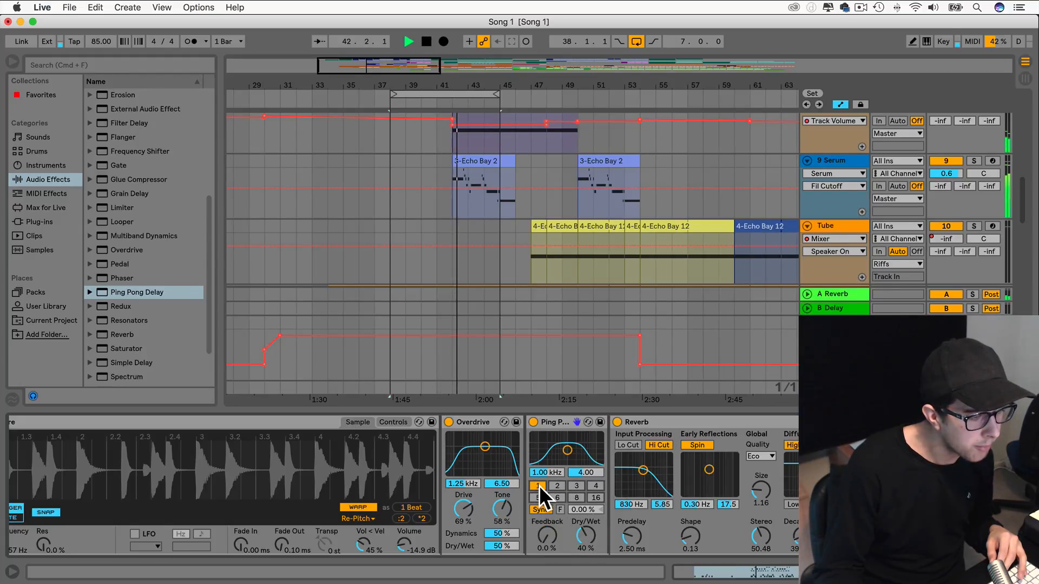
click(595, 497)
drag(586, 540, 586, 534)
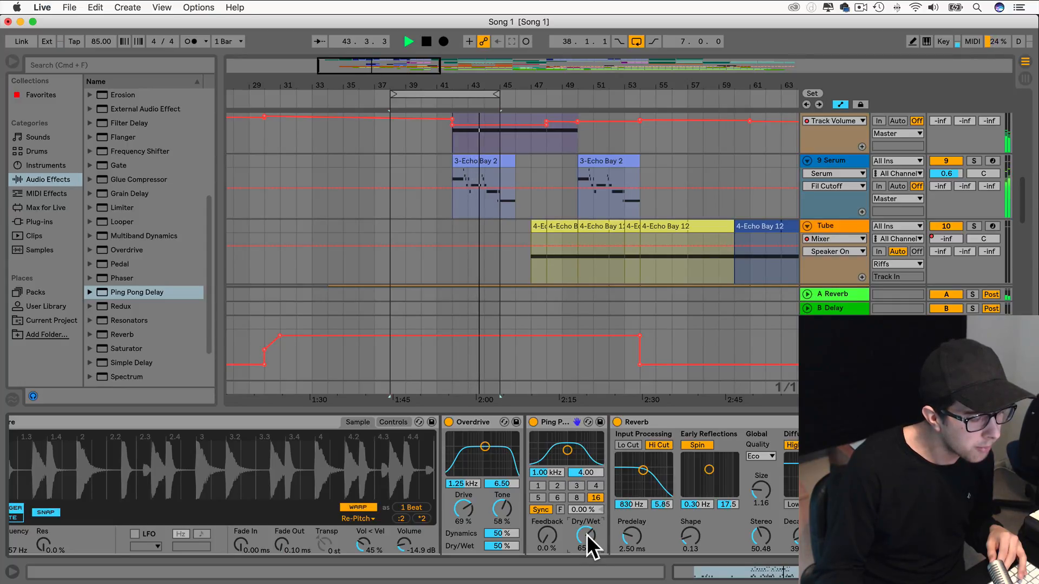
click(577, 497)
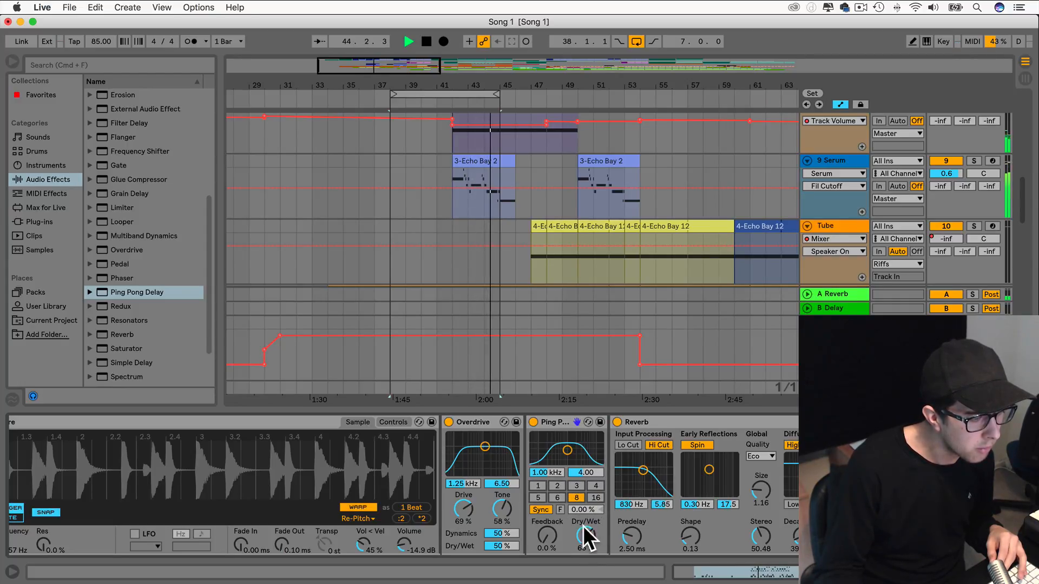
drag(584, 535, 584, 543)
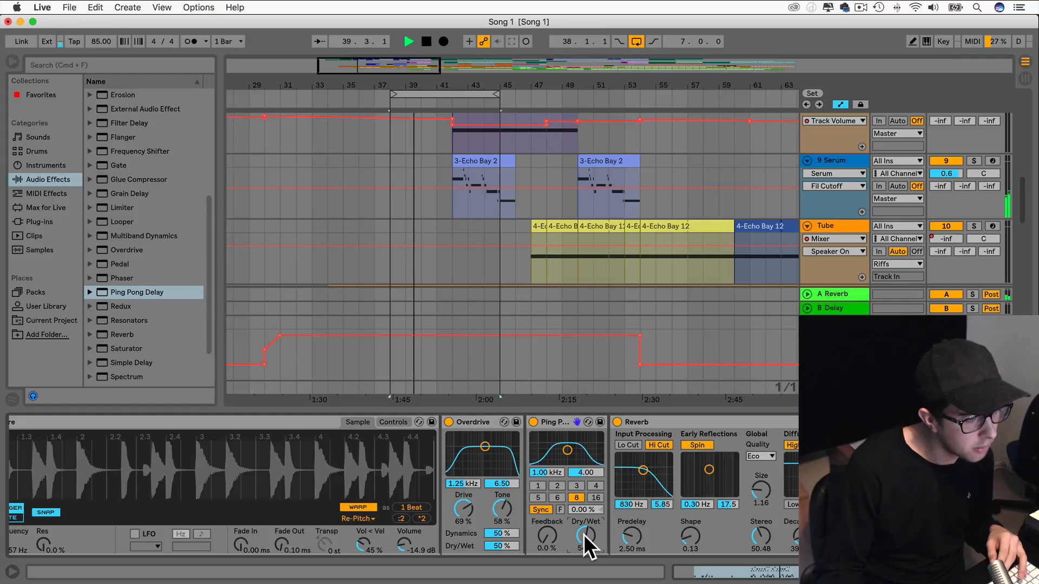
drag(583, 534, 584, 565)
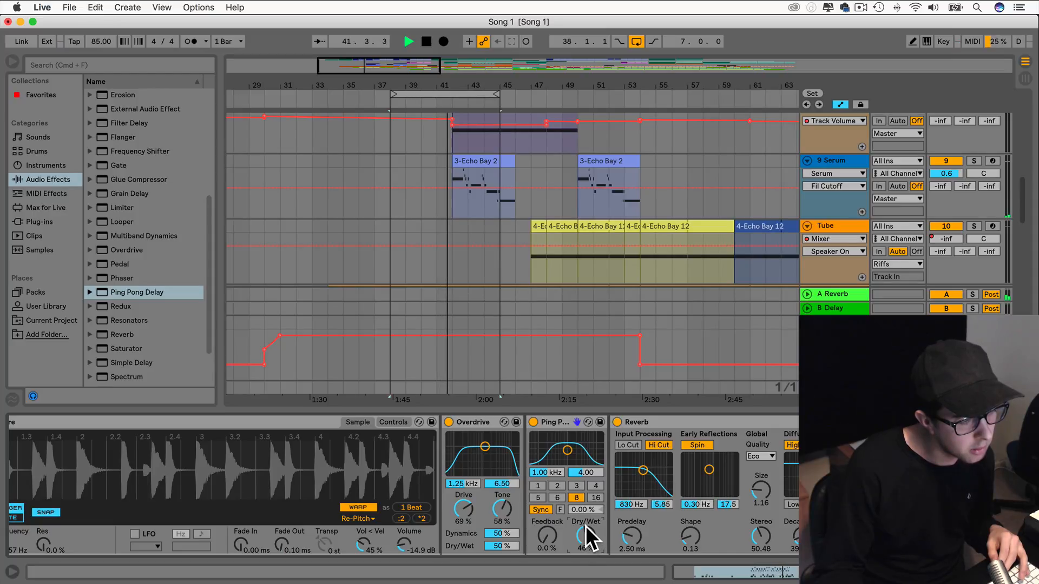
Audition the 140-Girq-KickSnare pad soloed from the loop start, then stop playback and unsolo it.
scroll(584, 525, left, 10)
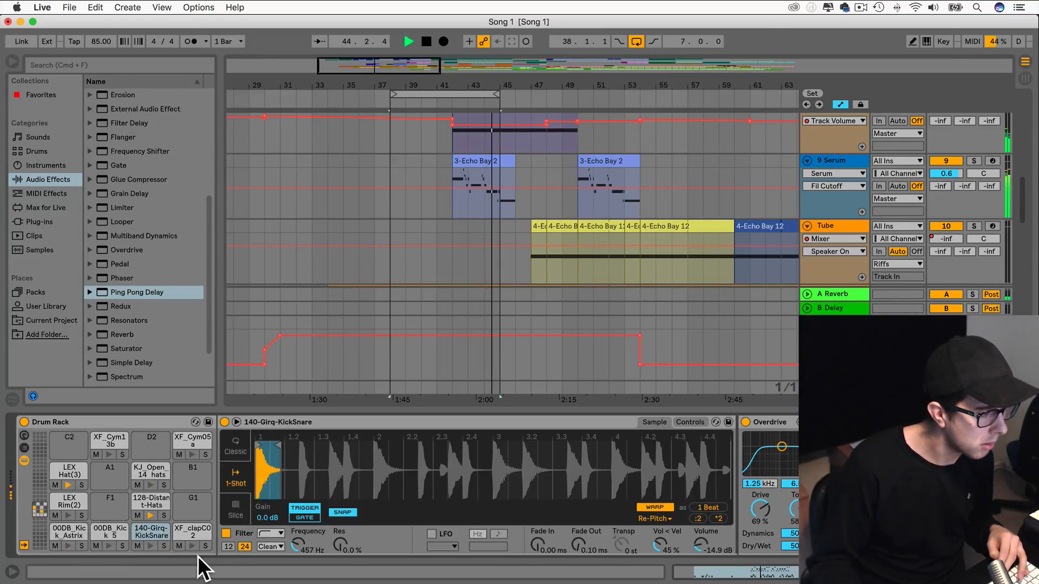
click(164, 547)
key(space)
key(space)
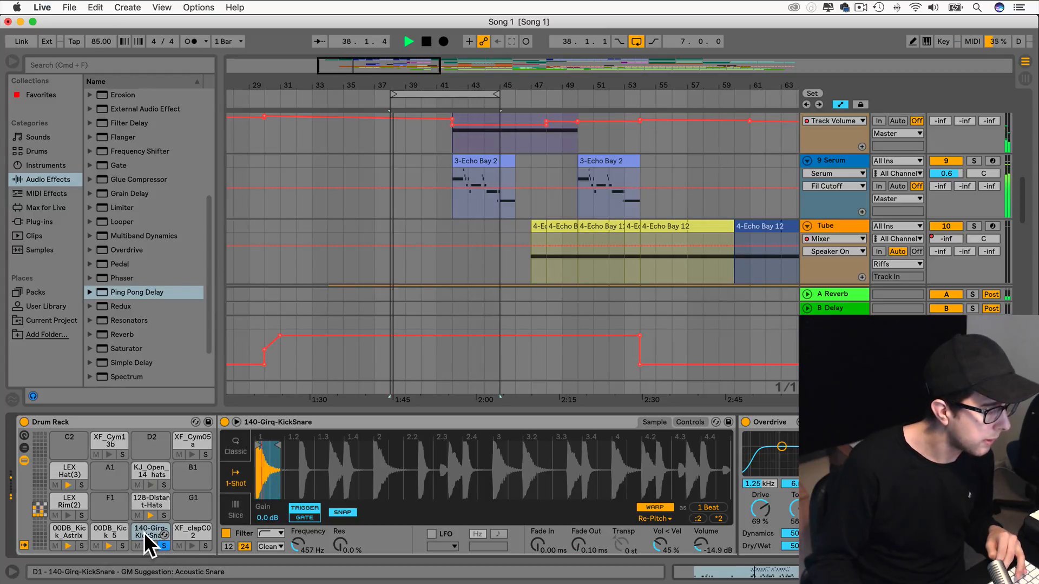
scroll(149, 528, right, 1)
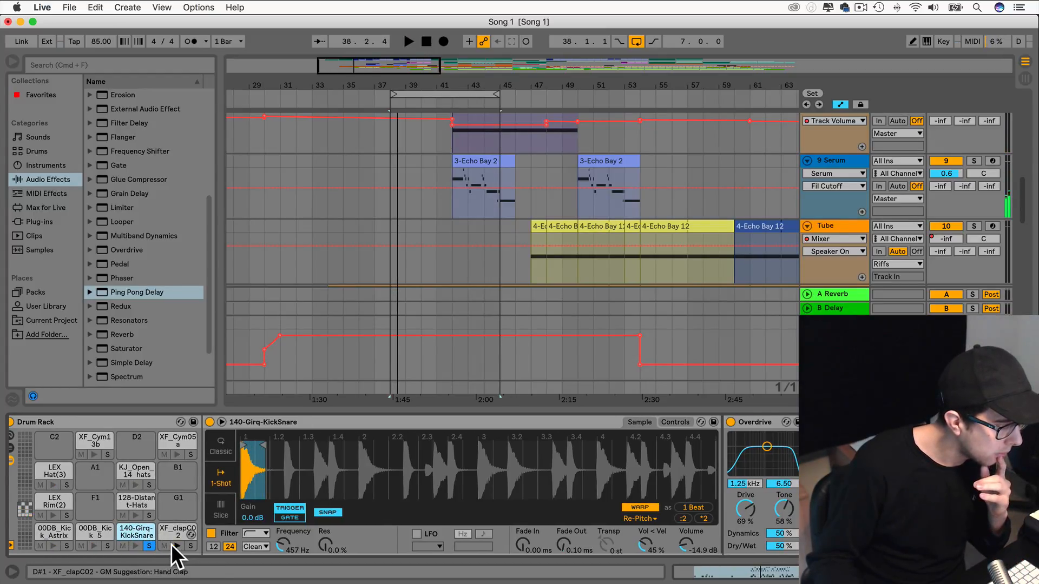
click(150, 547)
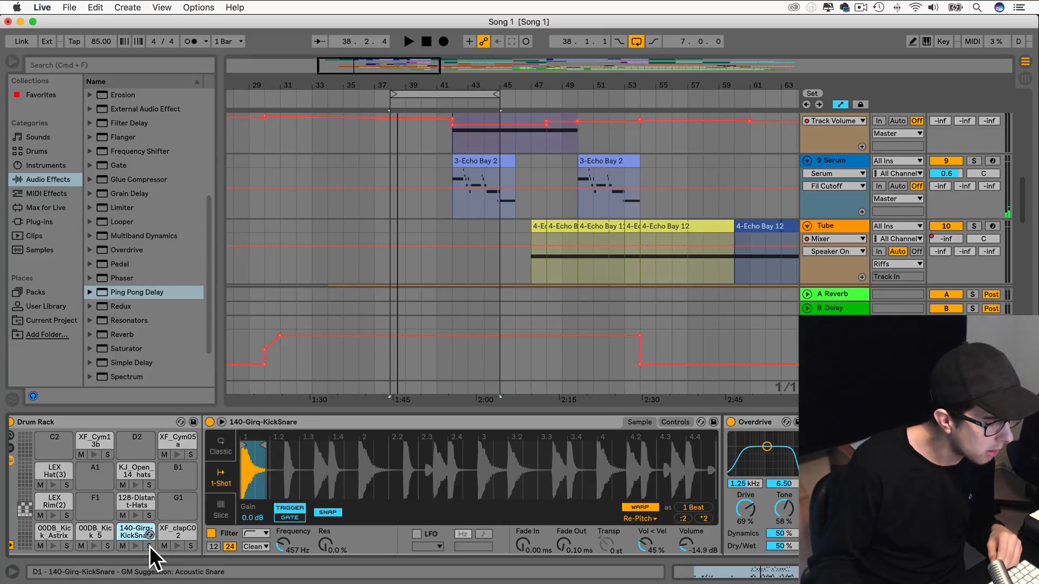
Show the XF_clapC02 pad's sample from the Drum Rack.
click(172, 531)
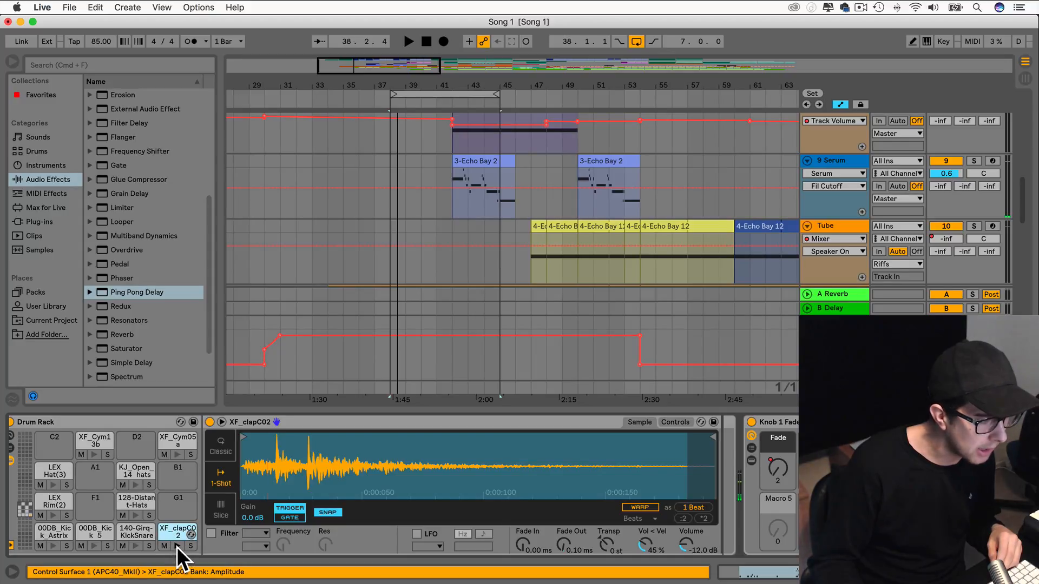
scroll(148, 535, left, 1)
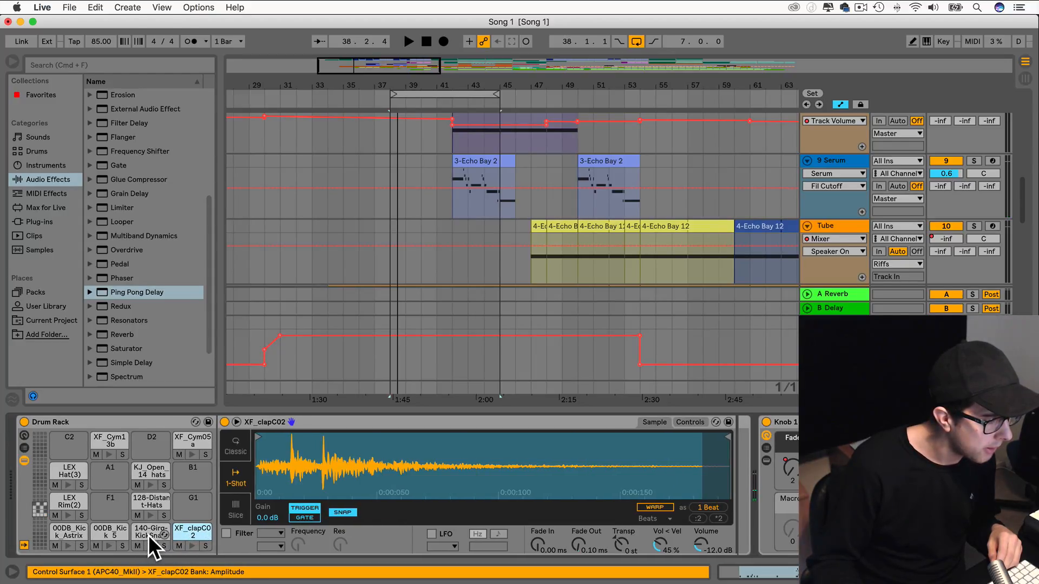
Open the clip starting at bar 38 on the 12 Drum Rack track in the note editor and enlarge the editor.
scroll(459, 265, up, 3)
scroll(460, 265, right, 3)
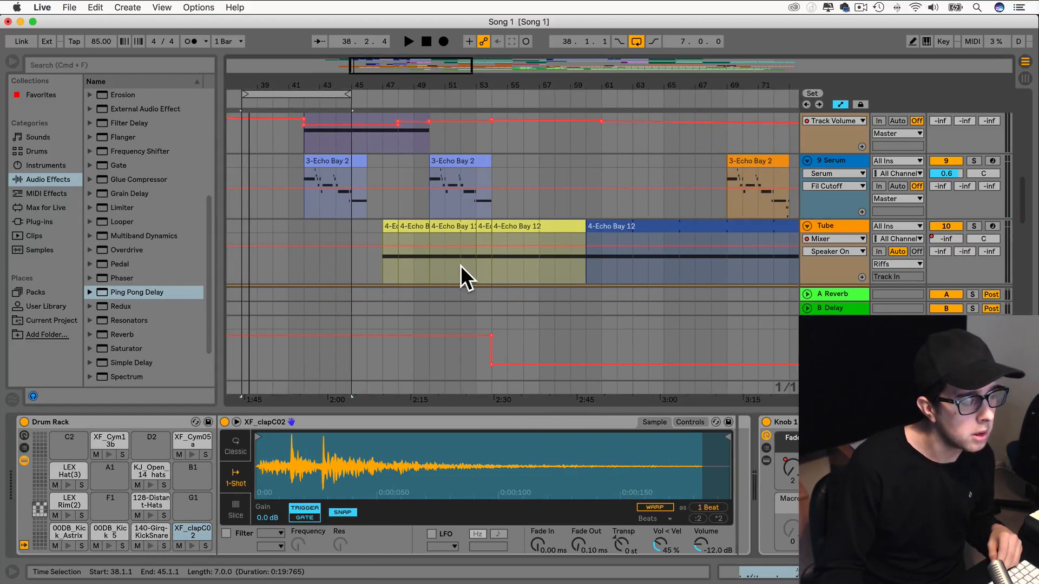
scroll(456, 265, down, 6)
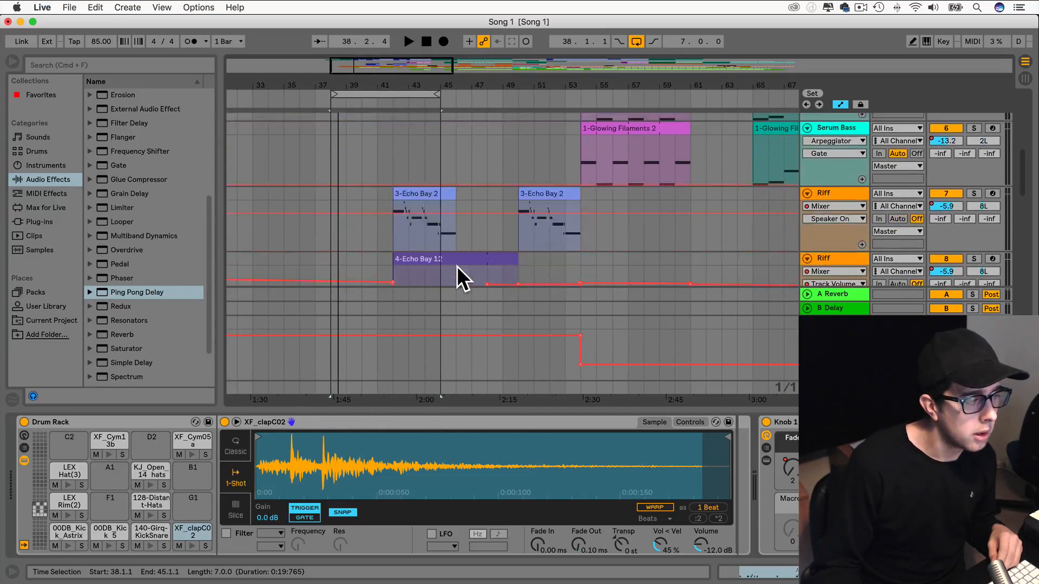
click(386, 146)
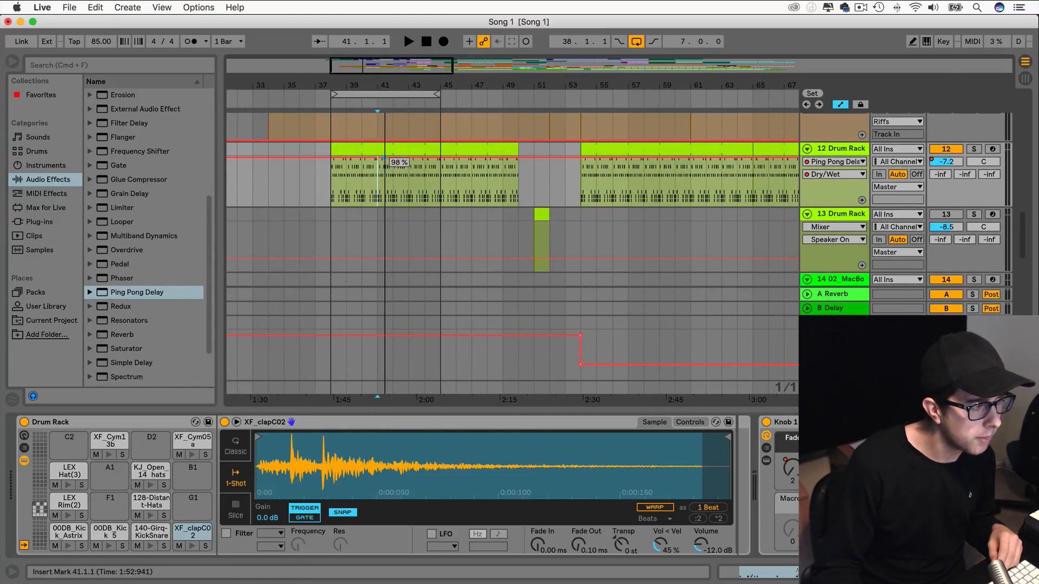
double_click(386, 146)
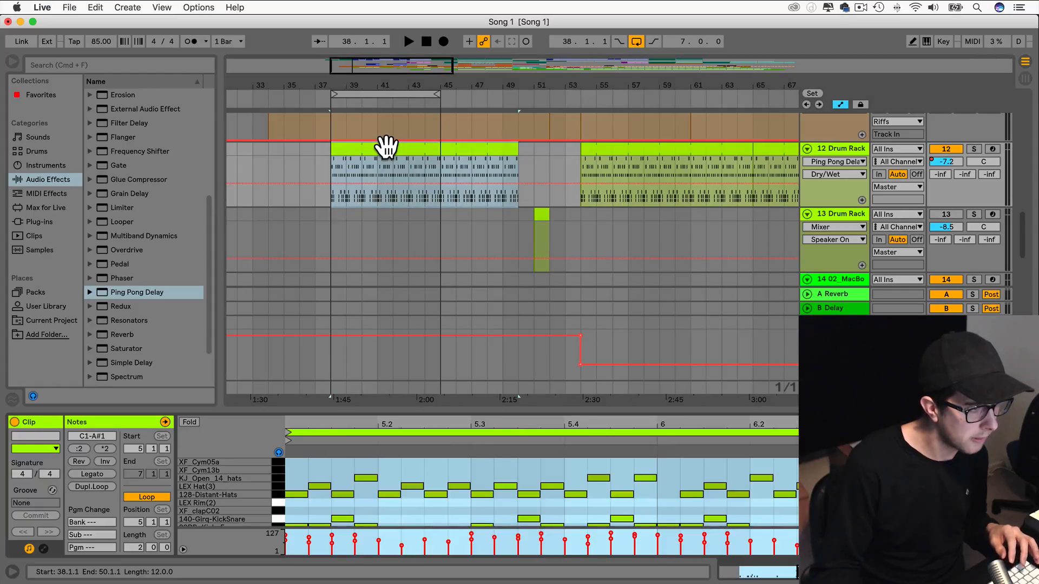
drag(362, 399, 351, 194)
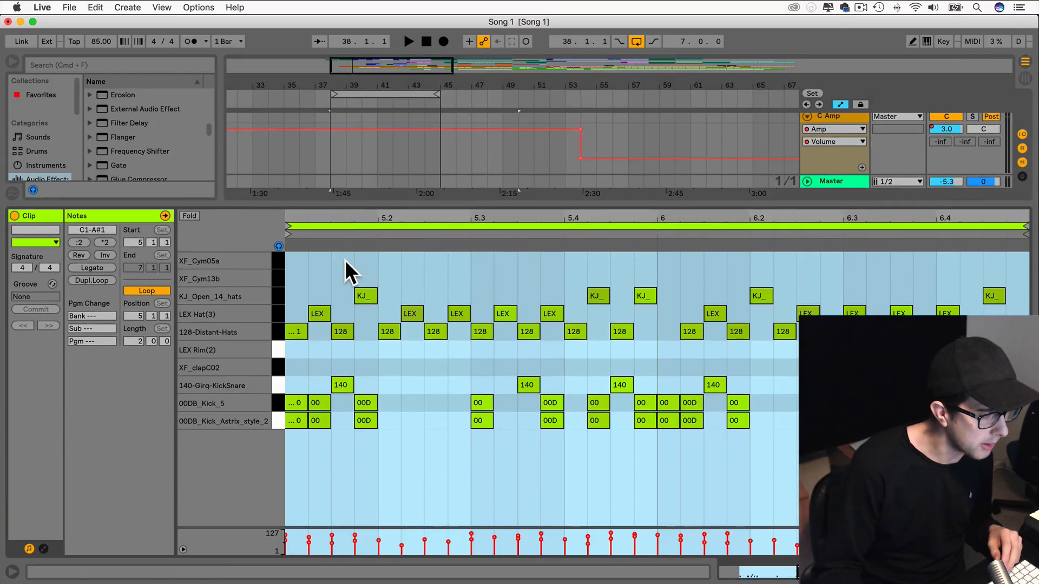
Copy all 140-Girq-KickSnare notes onto the XF_clapC02 row of the drum clip and play the pattern.
drag(276, 385, 276, 363)
click(310, 382)
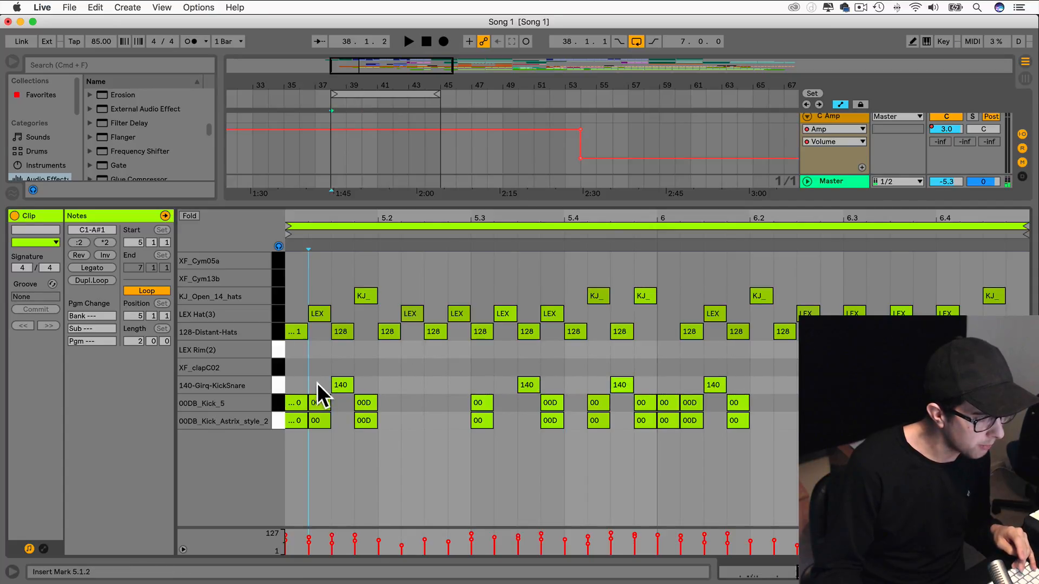
click(281, 386)
drag(340, 383, 340, 370)
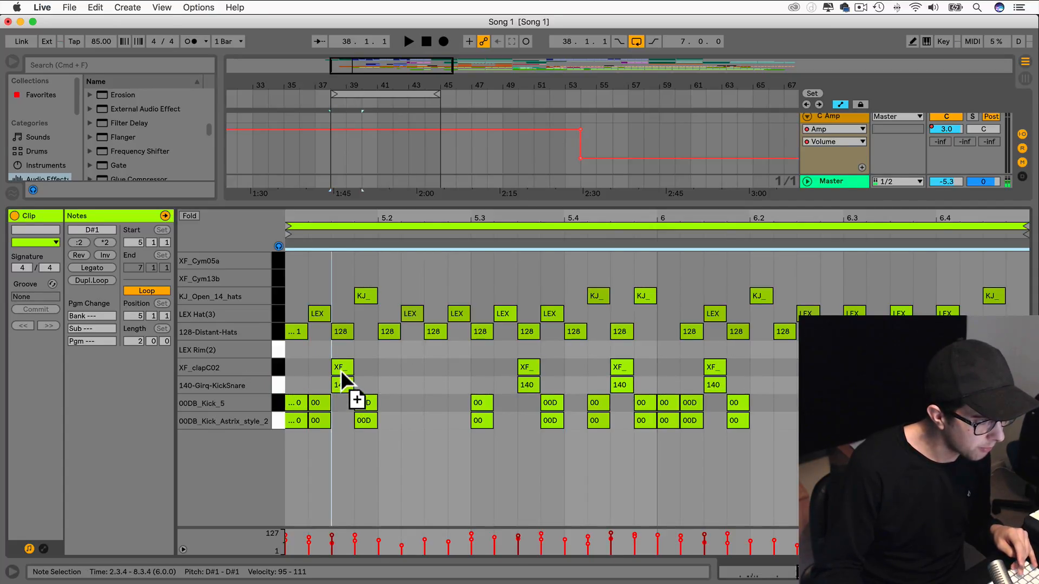
key(space)
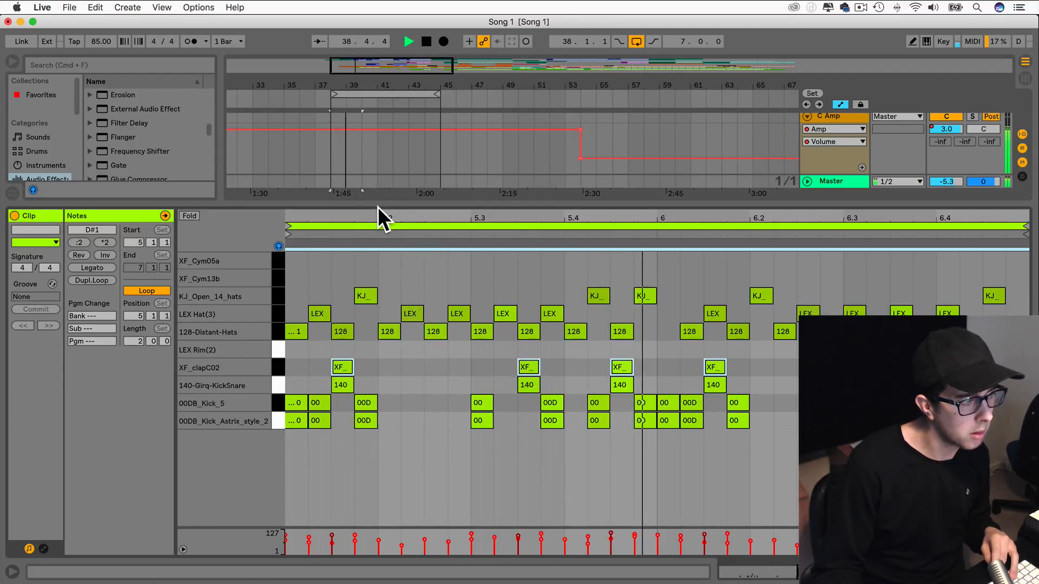
Close the note editor and show the 12 Drum Rack's 140-Girq-KickSnare chain, selecting its Reverb's Dry/Wet during playback.
drag(377, 204, 397, 528)
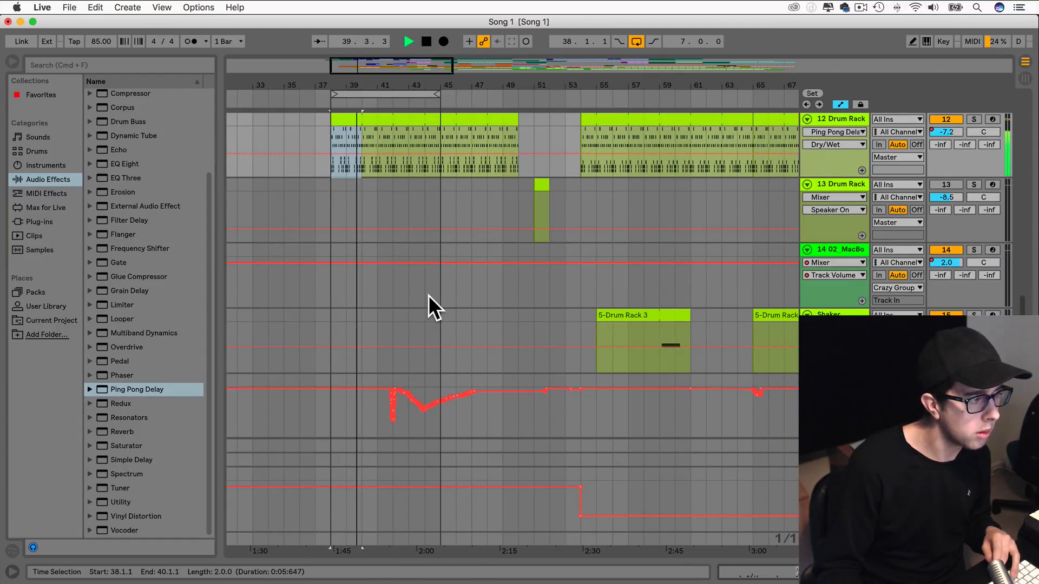
scroll(428, 295, up, 5)
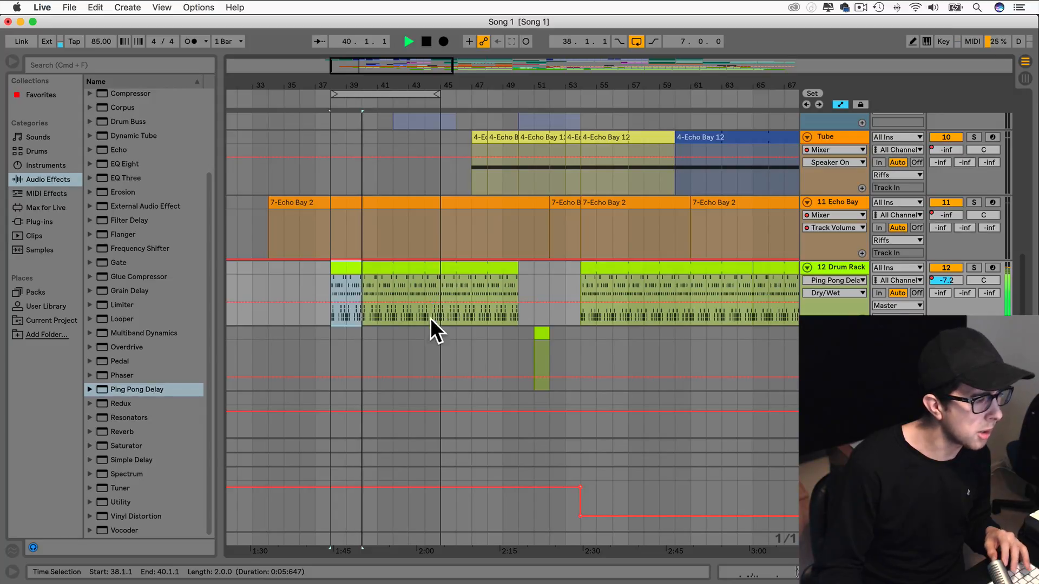
double_click(850, 270)
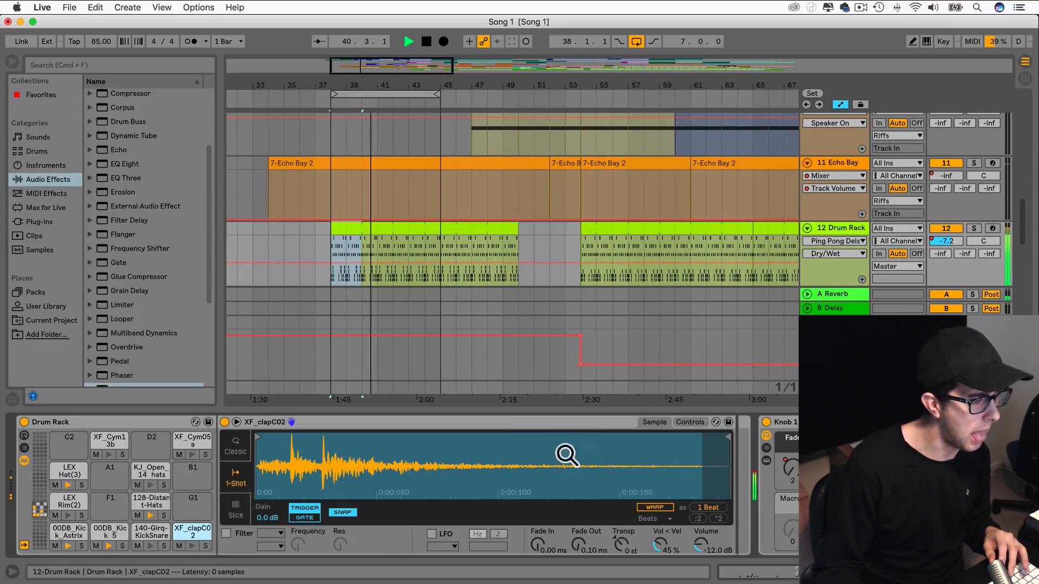
click(156, 533)
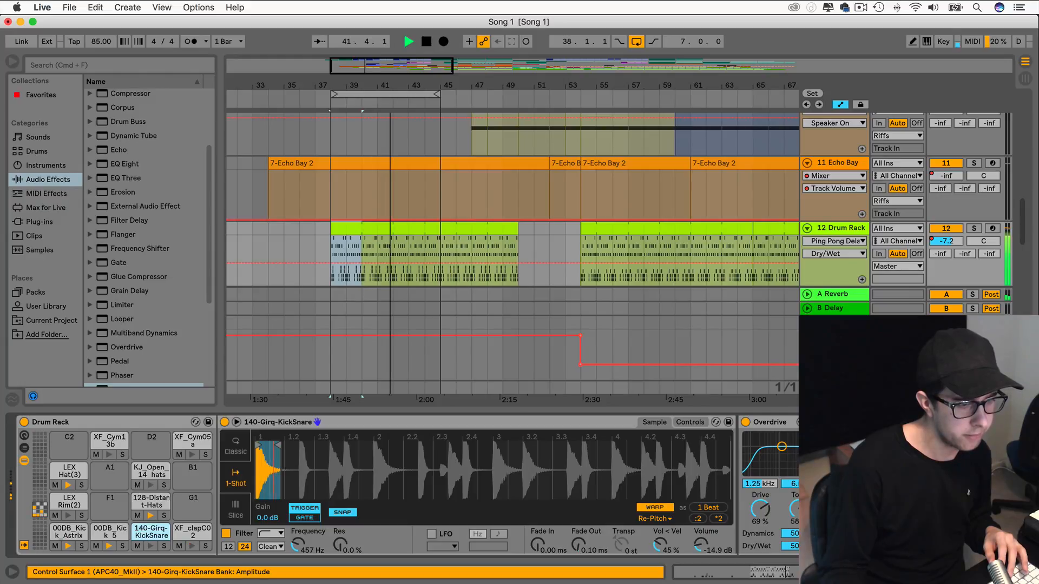
click(850, 422)
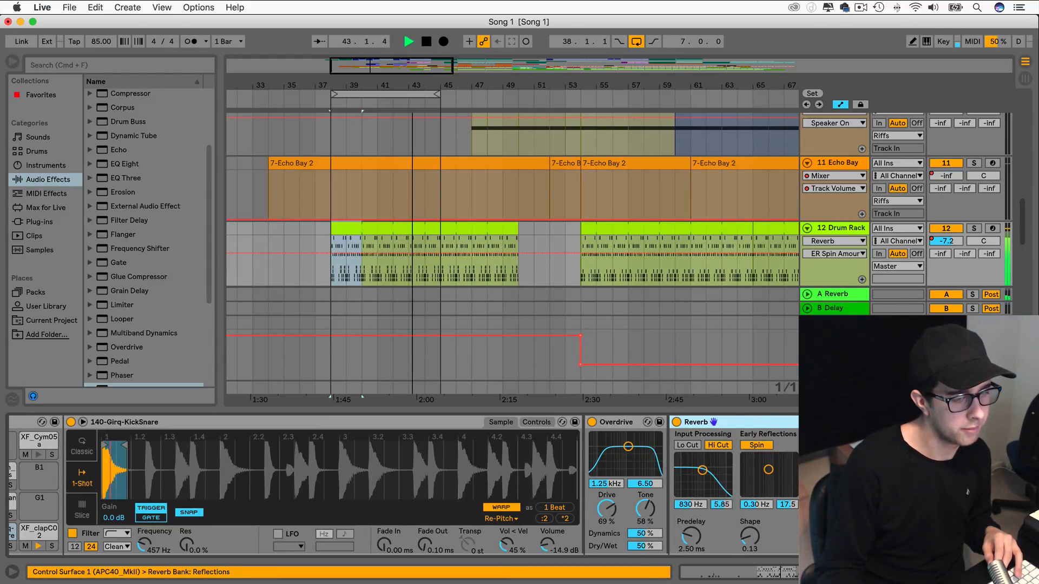
click(1010, 537)
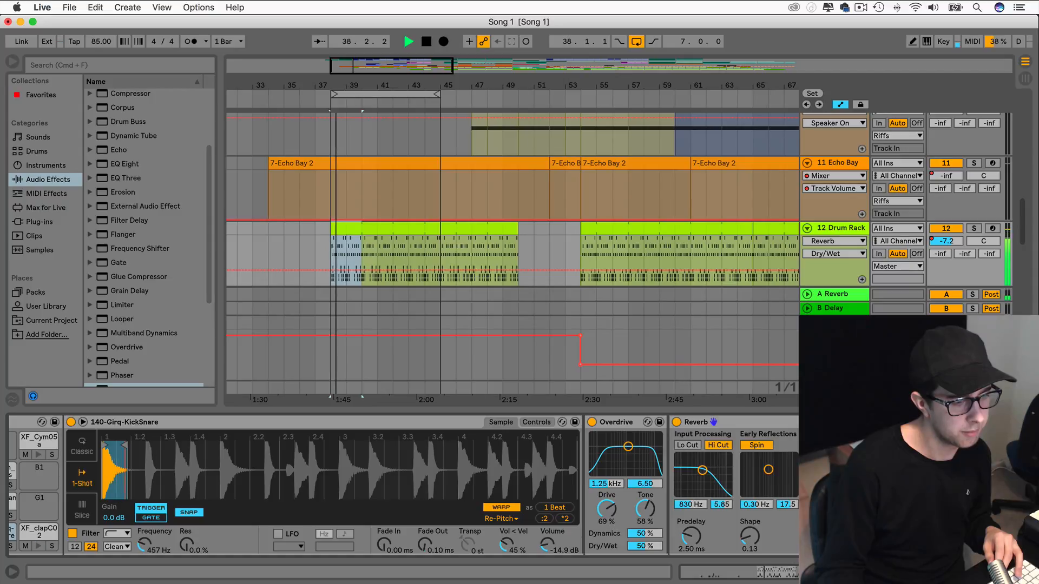
Toggle the XF_clapC02 pad's mute in the Drum Rack while listening to the drums, and stop playback.
scroll(524, 286, right, 3)
scroll(528, 261, up, 1)
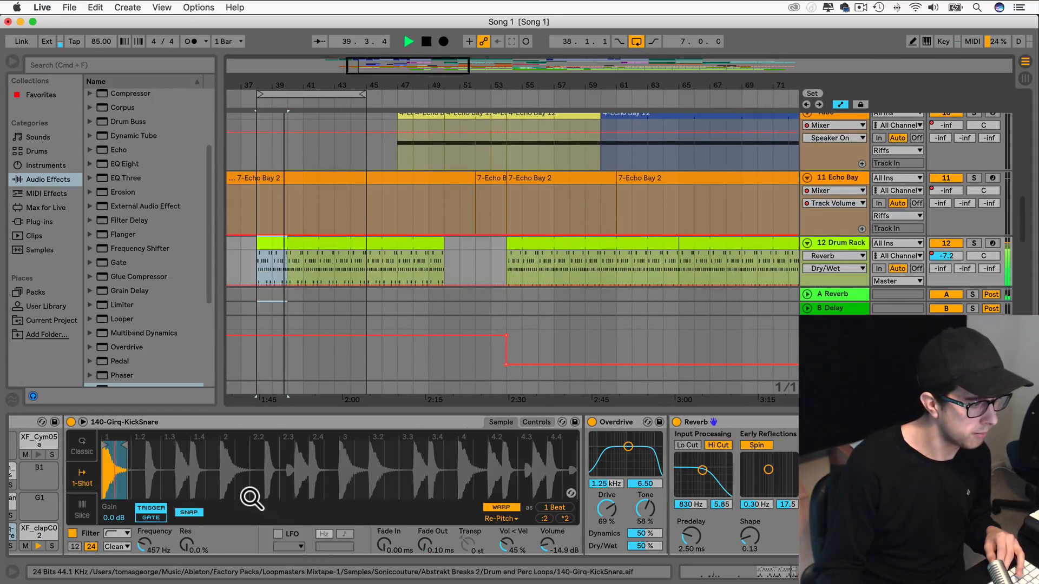
scroll(246, 490, left, 3)
click(144, 546)
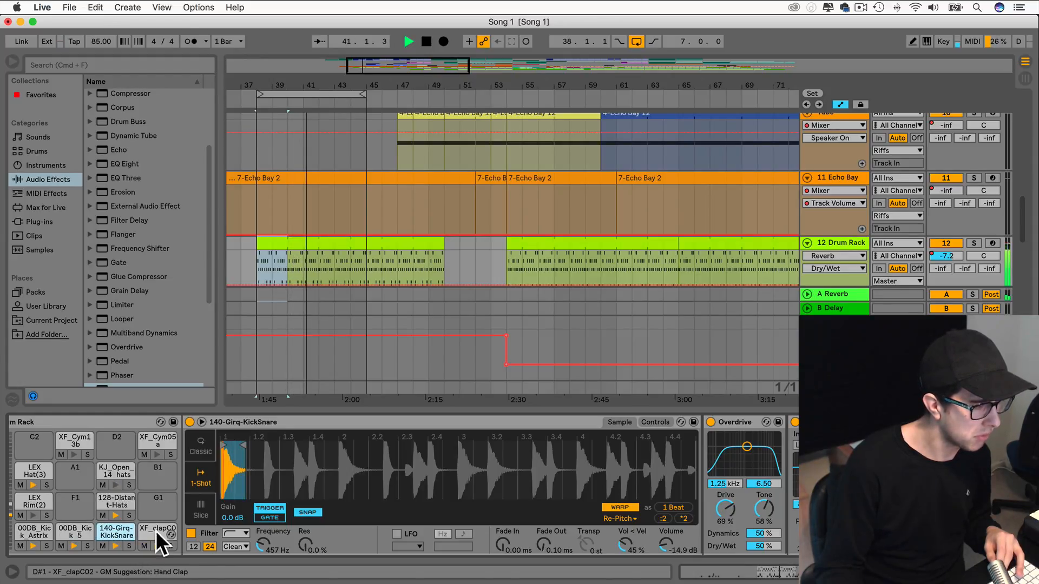
key(space)
Reopen the bar 38 clip on 12 Drum Rack in an enlarged note editor and delete all XF_clapC02 notes.
double_click(273, 246)
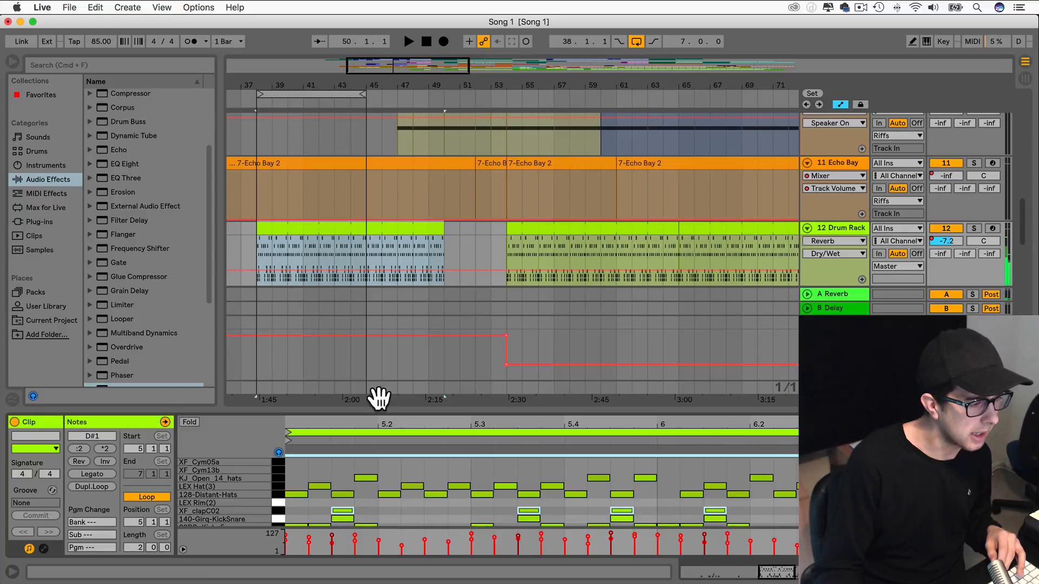
drag(379, 408, 373, 206)
click(277, 364)
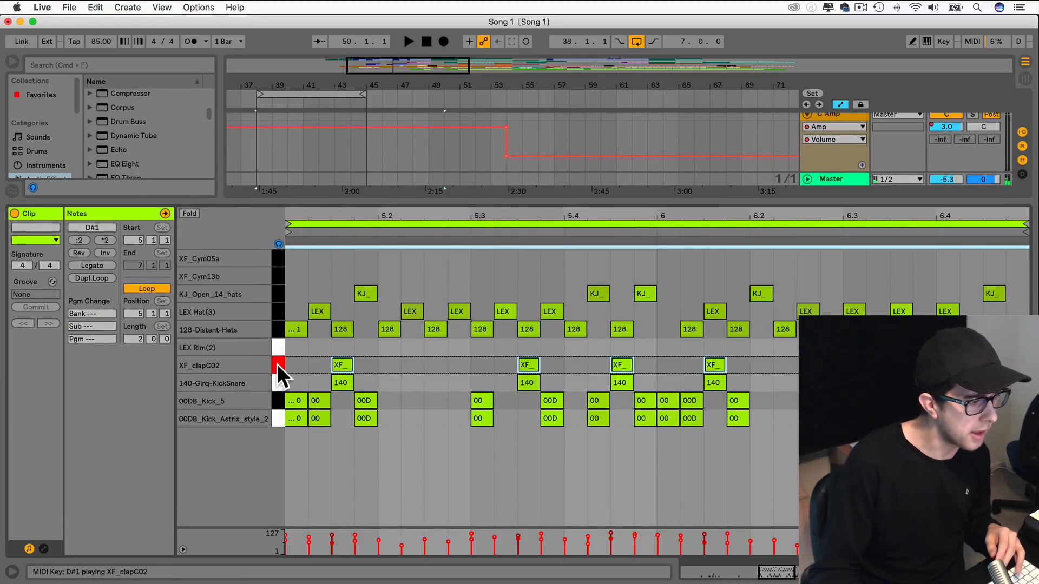
key(Delete)
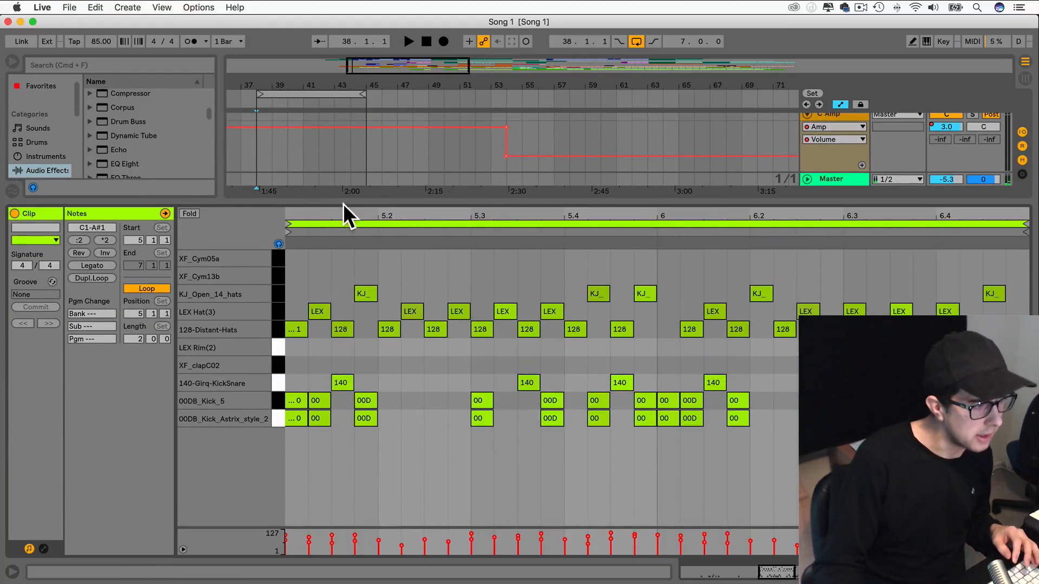
Hide the note editor, play the arrangement from bar 30 and turn off the arrangement loop.
key(alt+super+l)
scroll(304, 193, left, 5)
scroll(304, 194, up, 20)
scroll(304, 194, right, 6)
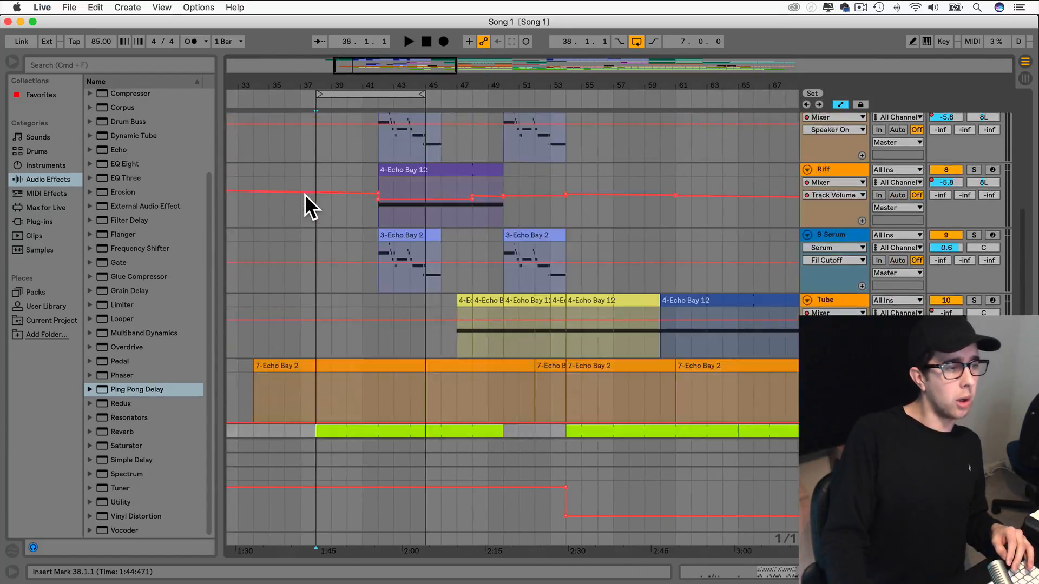
scroll(305, 194, left, 8)
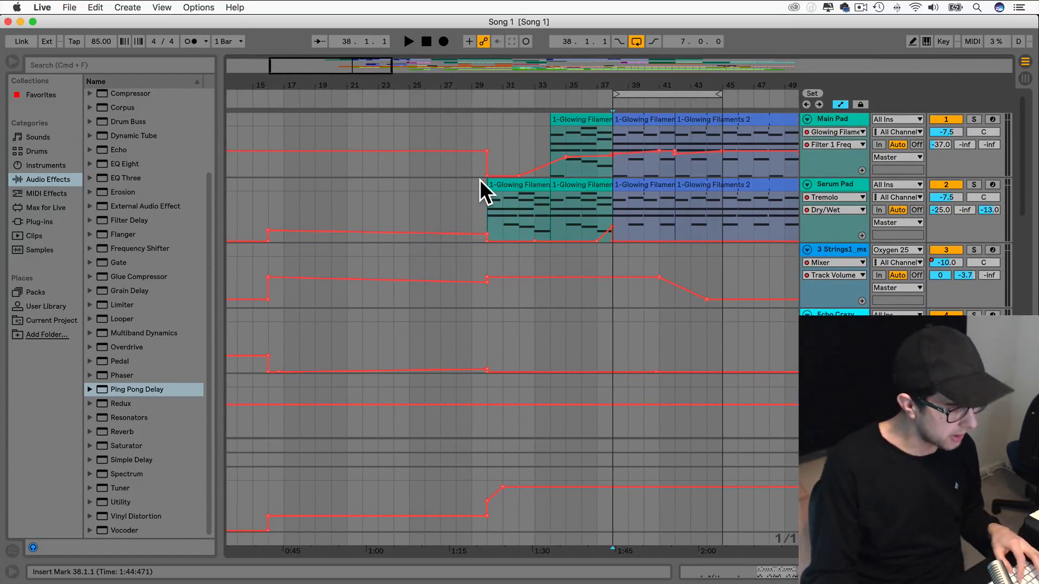
click(482, 199)
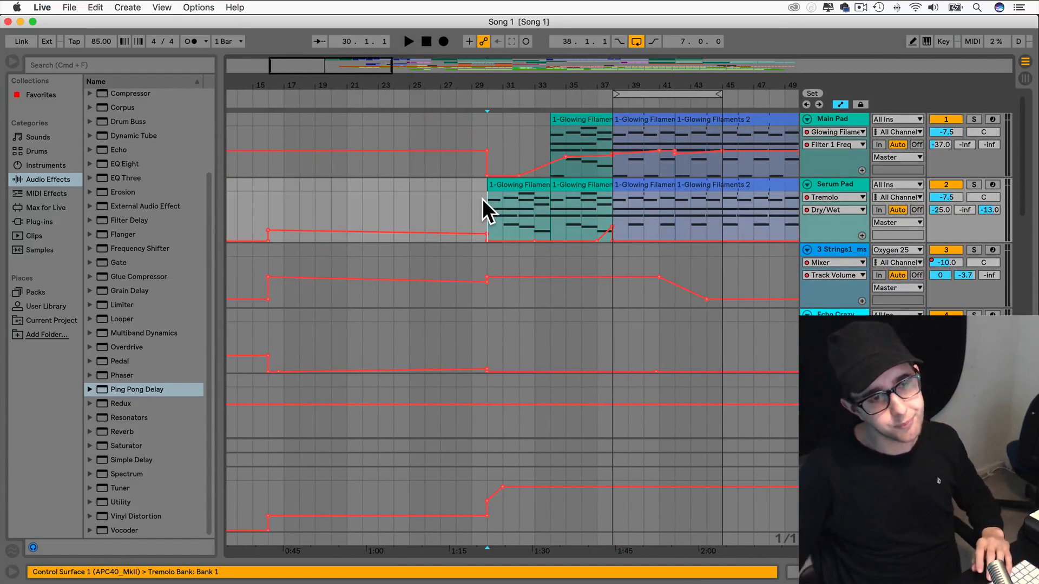
key(space)
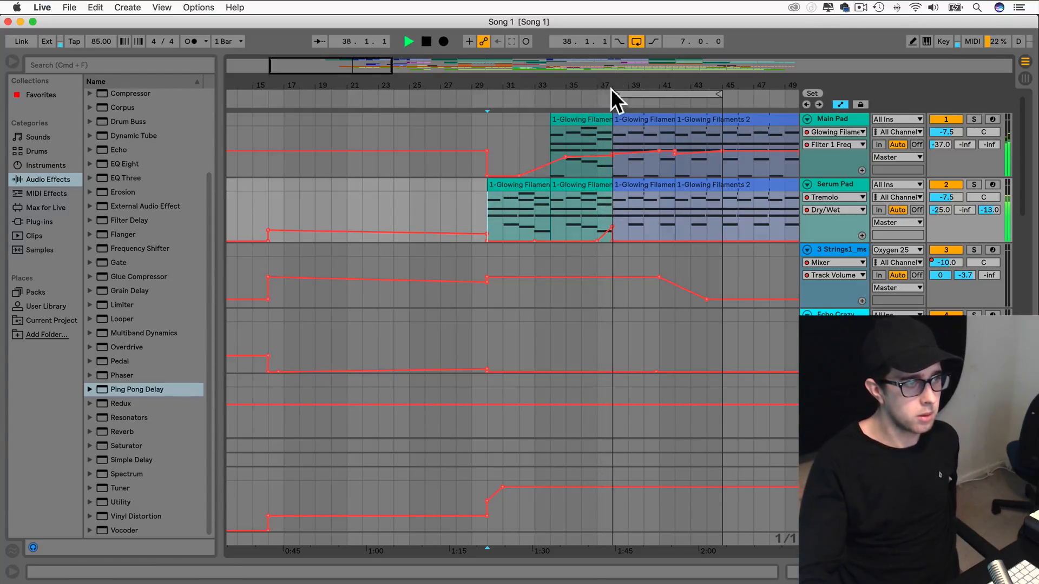
click(635, 43)
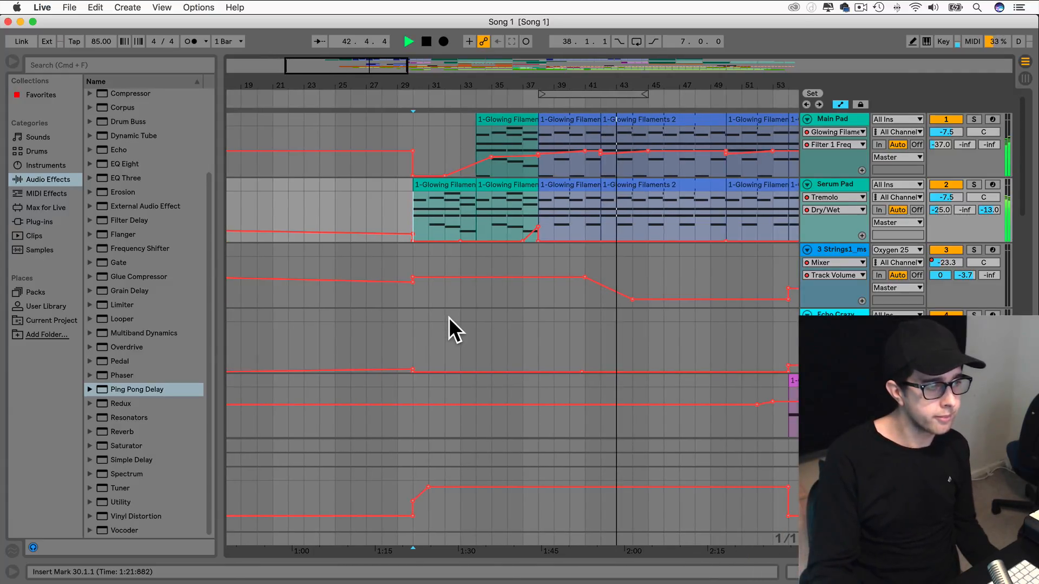
Shorten the 3-Echo Bay 2 clips starting at bar 50 on the 9 Serum and Riff tracks to end at bar 52.
scroll(450, 320, down, 8)
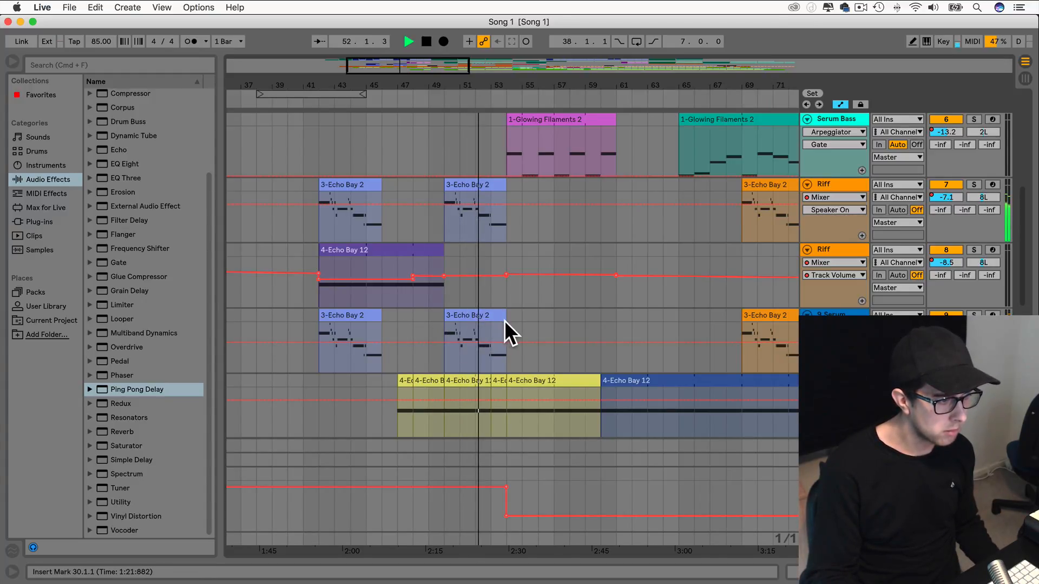
drag(505, 319, 472, 319)
drag(505, 188, 475, 192)
click(440, 193)
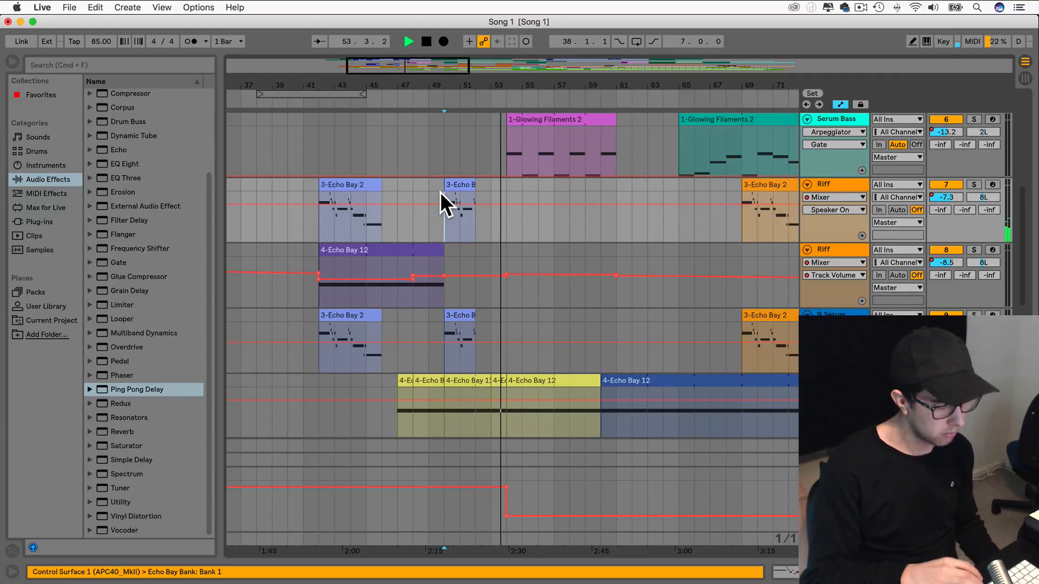
Delete the two short notes just before bar 3 in the 9 Serum track's shortened 3-Echo Bay 2 clip, and close the note editor.
double_click(464, 313)
drag(644, 409, 630, 176)
scroll(744, 389, right, 15)
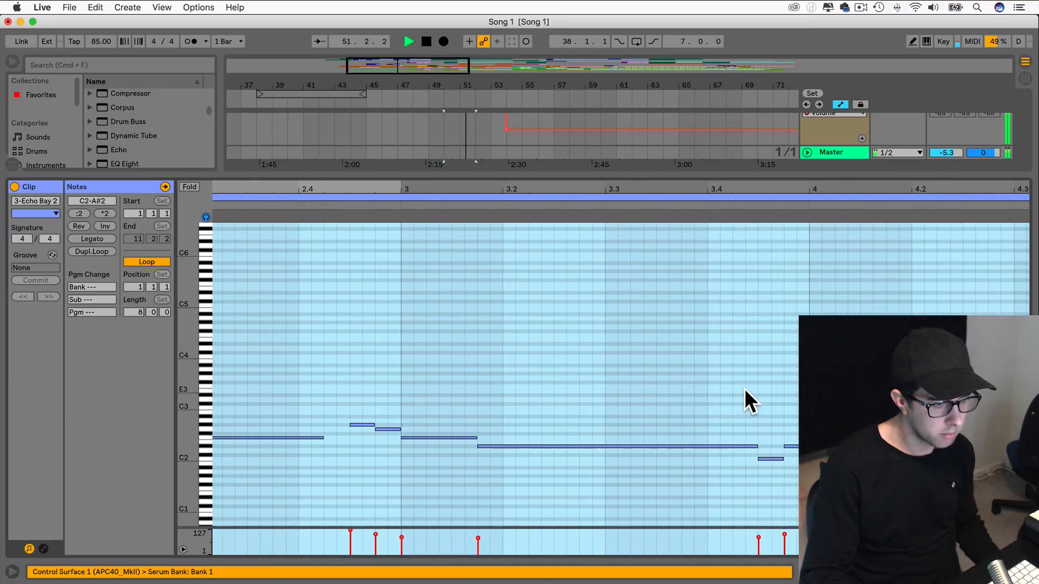
scroll(743, 388, left, 12)
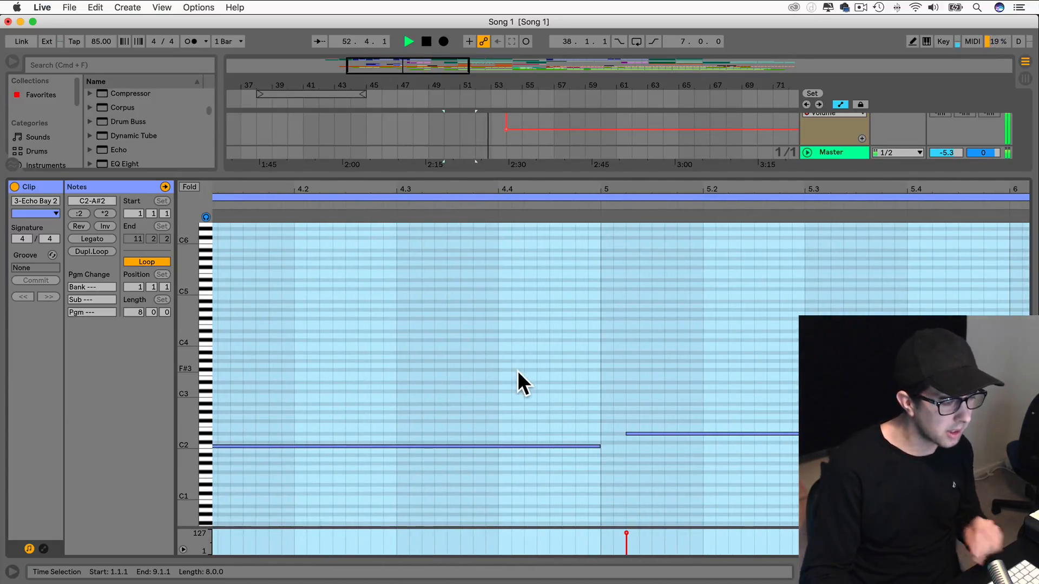
scroll(517, 369, left, 7)
scroll(517, 368, left, 7)
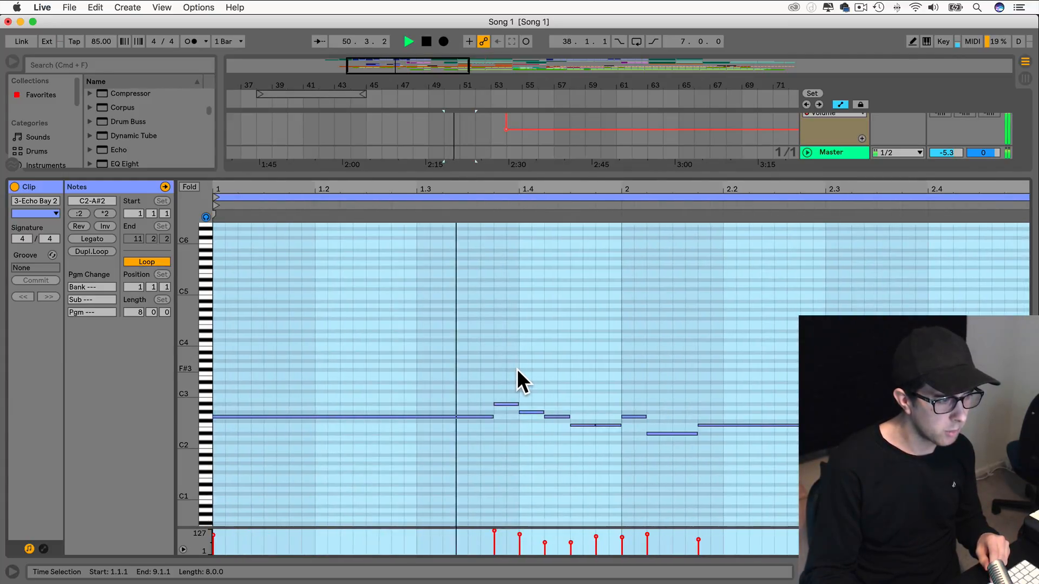
scroll(515, 369, right, 1)
key(space)
drag(673, 433, 696, 425)
key(Delete)
drag(539, 176, 540, 557)
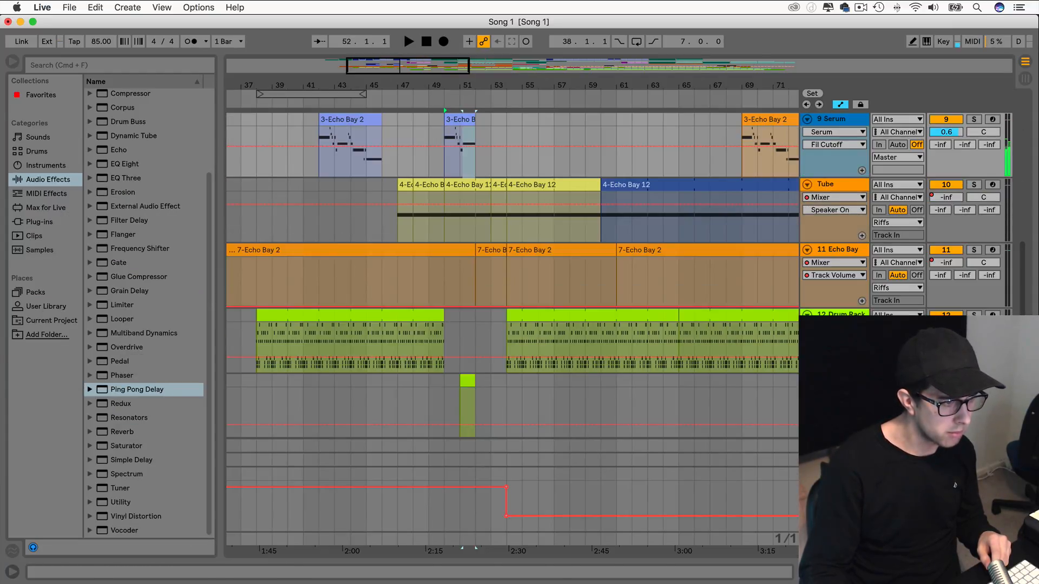
In the matching clip on Riff track 7, delete the two short notes before bar 3 and lengthen the preceding F4 note almost to bar 3.
scroll(479, 222, up, 5)
double_click(464, 122)
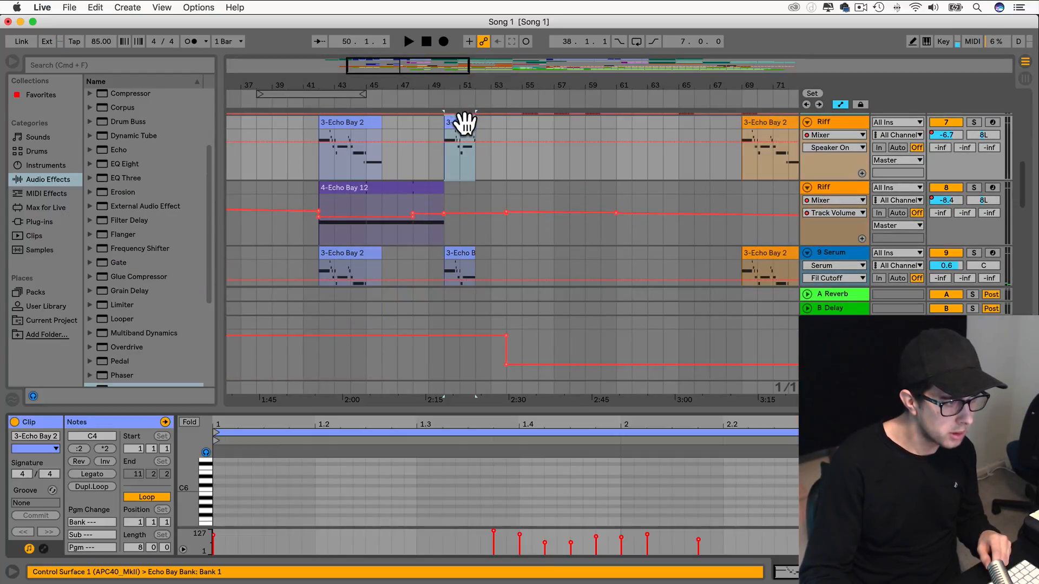
drag(585, 411, 554, 227)
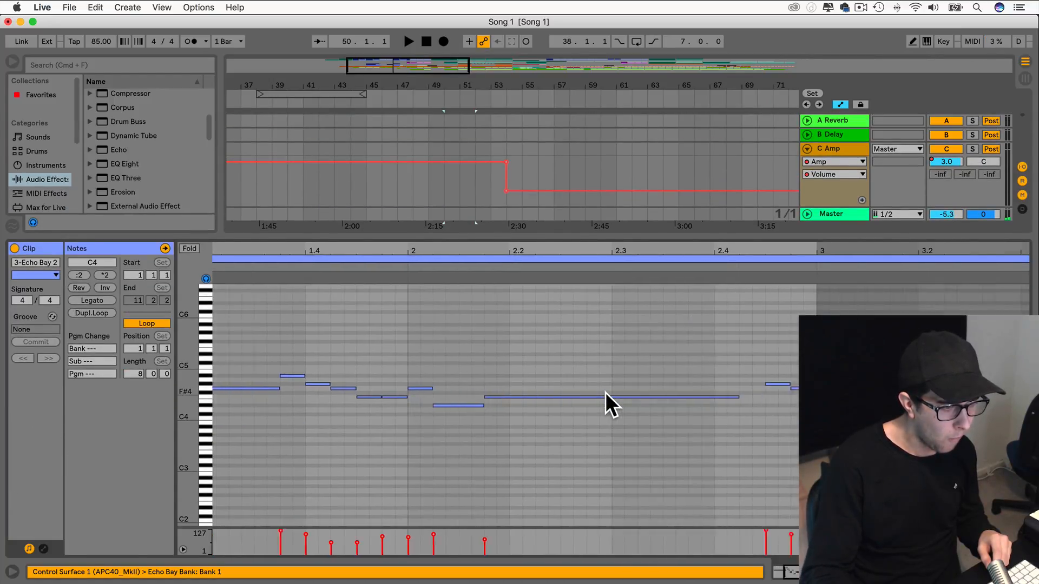
scroll(605, 392, right, 5)
click(709, 383)
key(Delete)
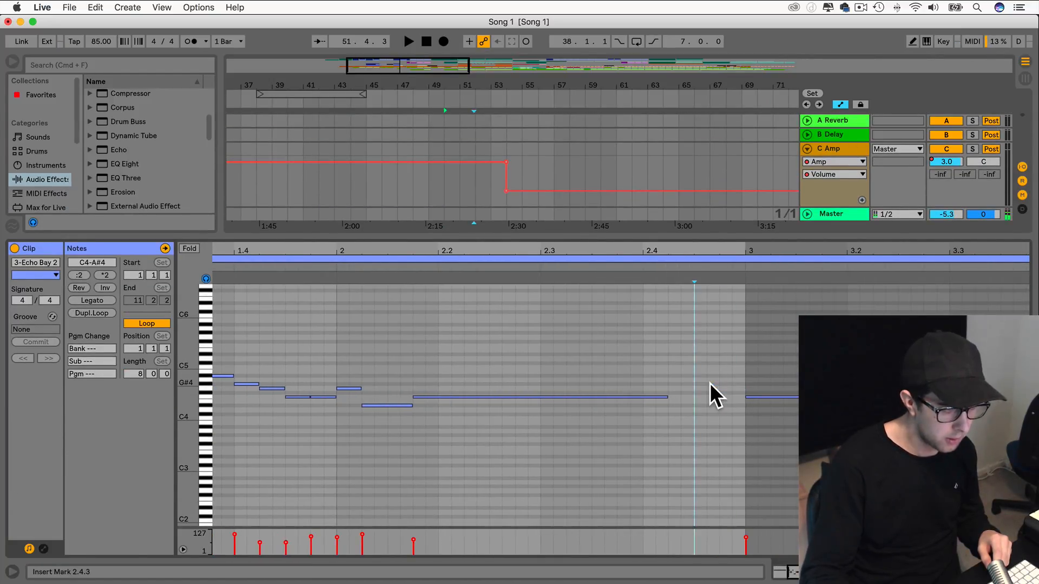
drag(667, 397, 732, 398)
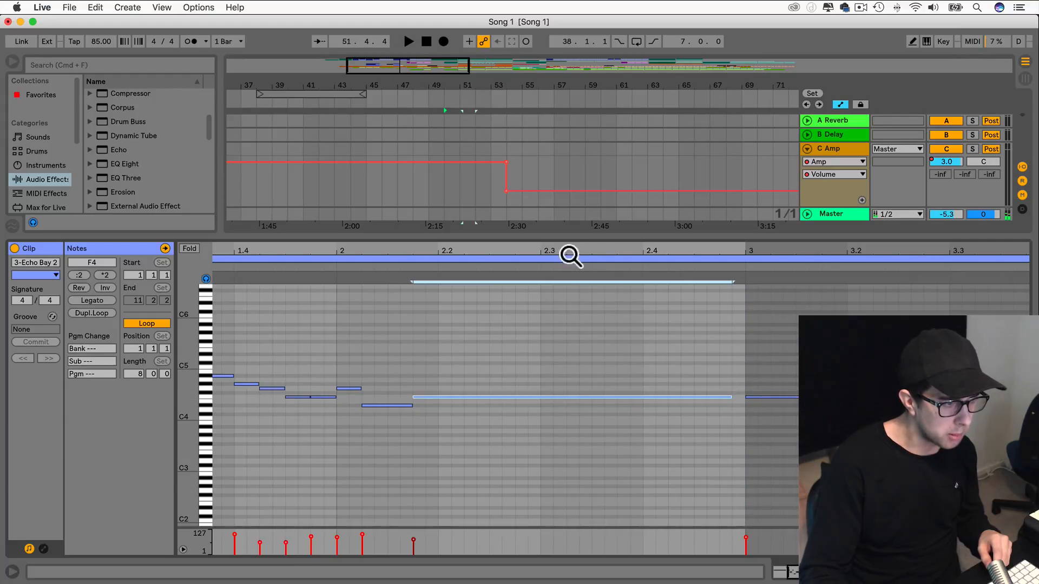
key(super+alt+l)
Play the arrangement from bar 50 to check the shortened riff, and look over the surrounding tracks.
click(446, 146)
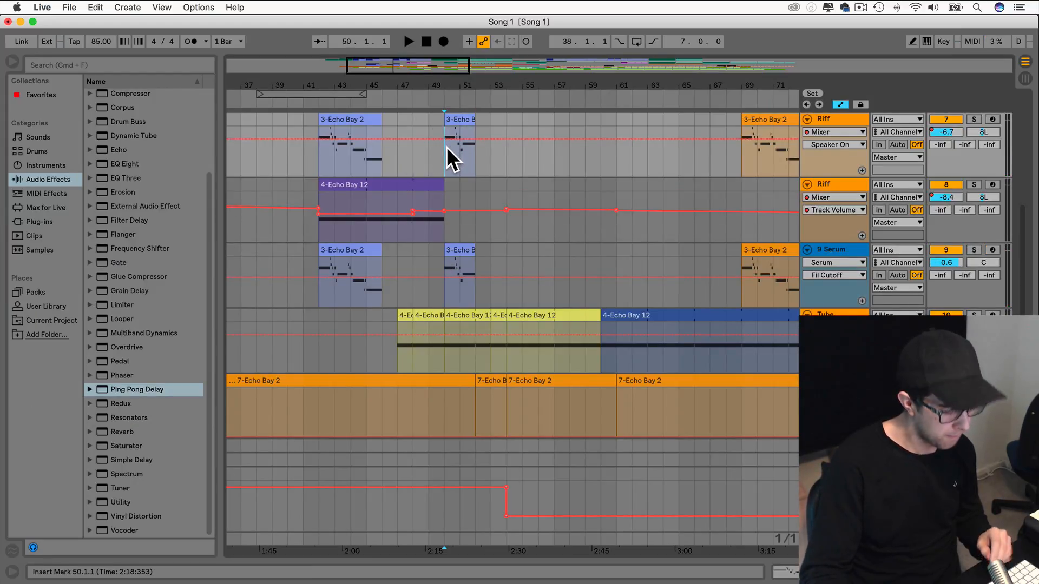
key(space)
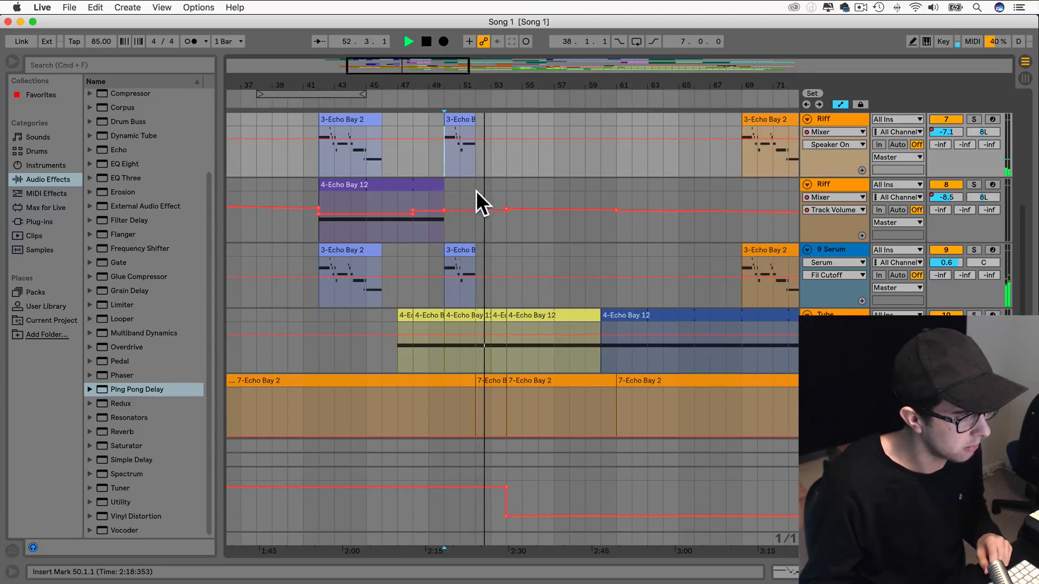
scroll(469, 174, up, 10)
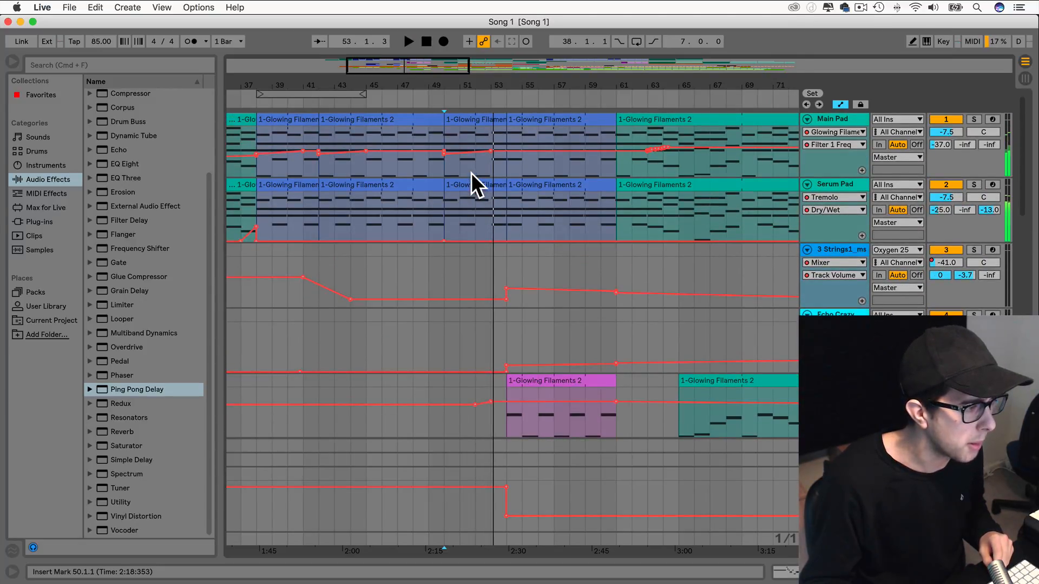
scroll(470, 173, down, 5)
scroll(476, 294, up, 5)
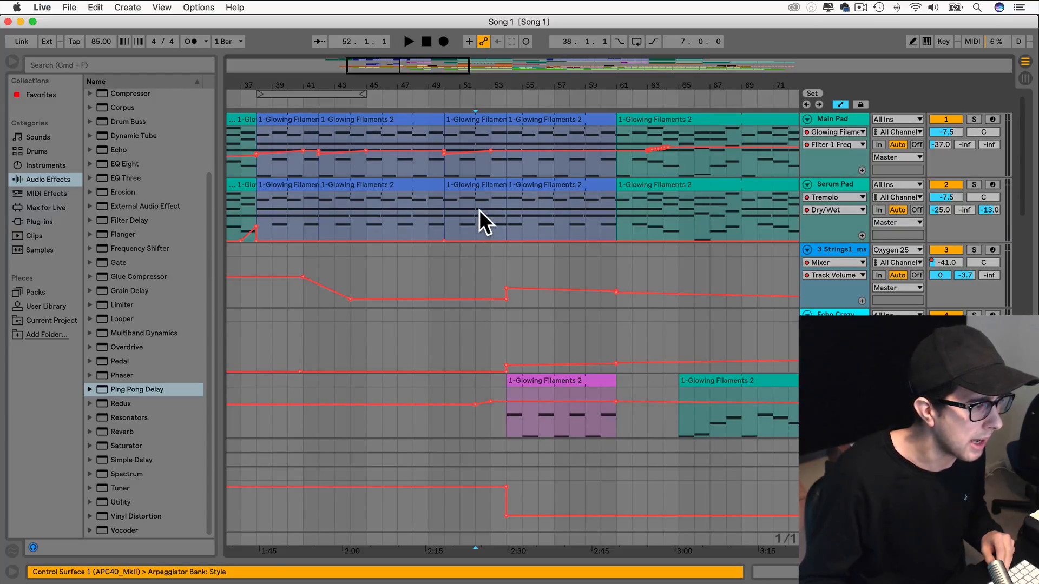
Delete the Tube track's clip content between bars 52 and 54.
drag(477, 202, 498, 119)
scroll(482, 299, down, 8)
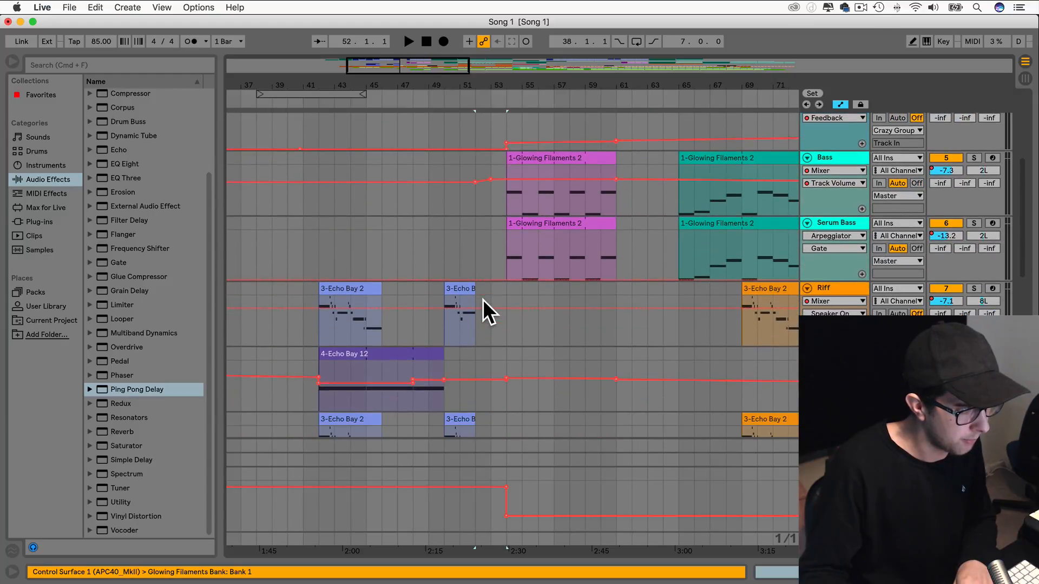
drag(477, 263, 503, 228)
key(Delete)
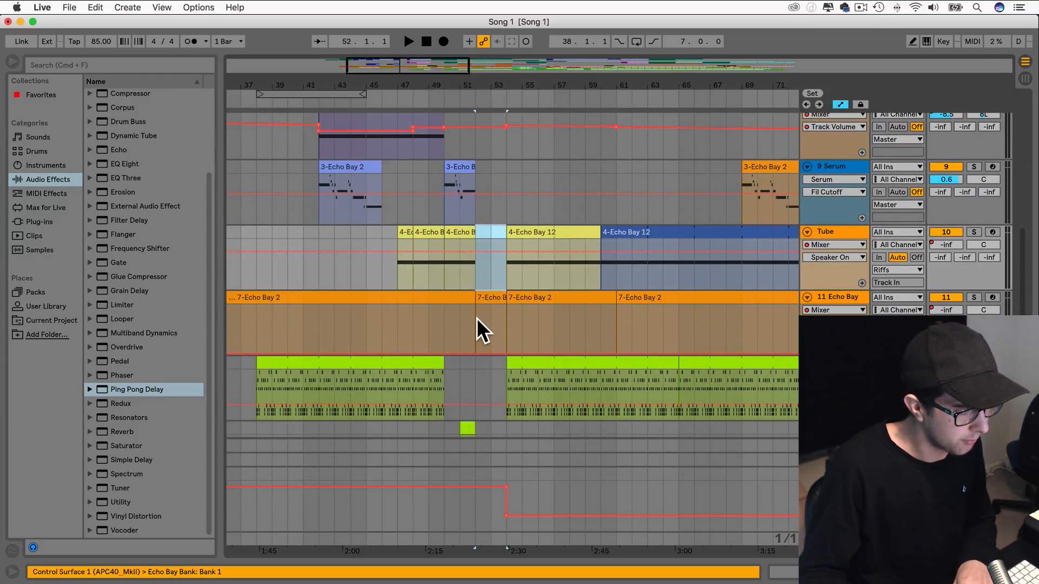
Delete the 11 Echo Bay track's clip content between bars 52 and 54.
drag(476, 316, 493, 290)
scroll(488, 336, down, 5)
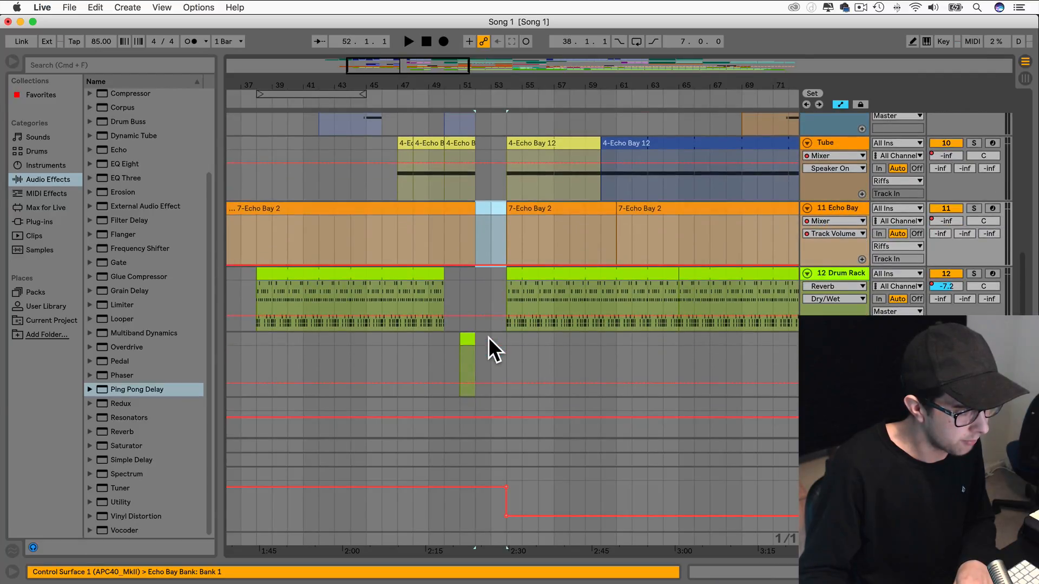
scroll(488, 336, down, 4)
scroll(488, 336, up, 5)
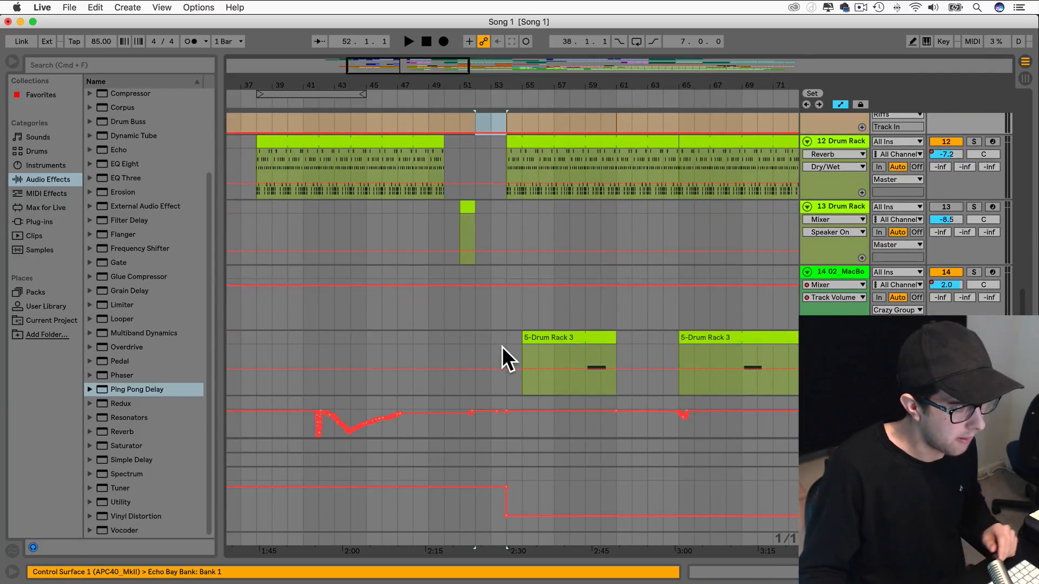
Shift the arrangement material before bar 52 two bars later on all tracks, so it runs up to bar 54.
drag(504, 349, 271, 184)
scroll(272, 184, right, 3)
drag(597, 120, 622, 121)
drag(274, 201, 356, 218)
scroll(363, 217, down, 5)
scroll(363, 217, right, 4)
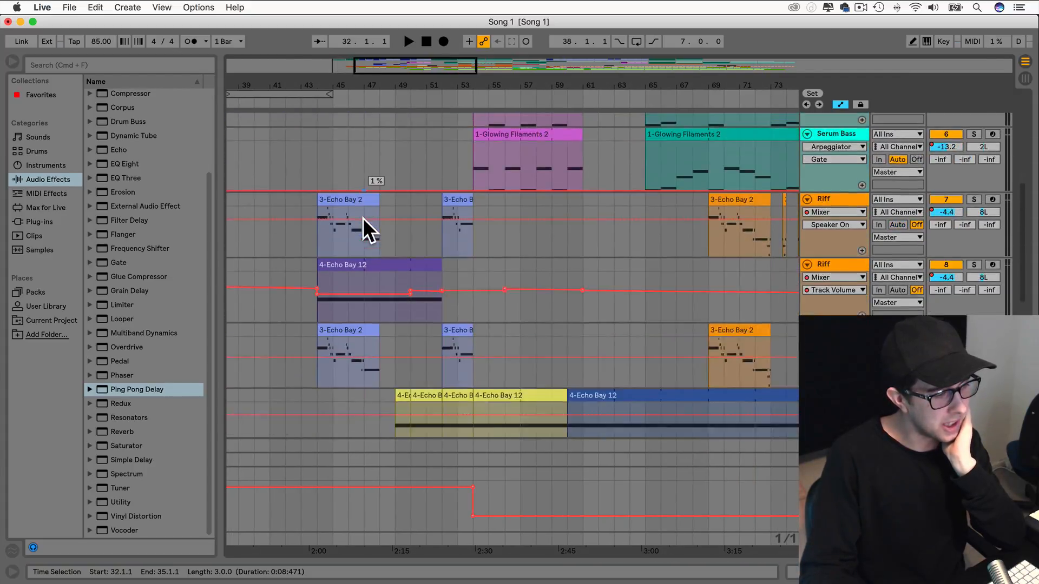
Copy bars 59 to 61 of the Shaker track's 5-Drum Rack 3 clip to bars 63 to 65.
scroll(362, 217, down, 10)
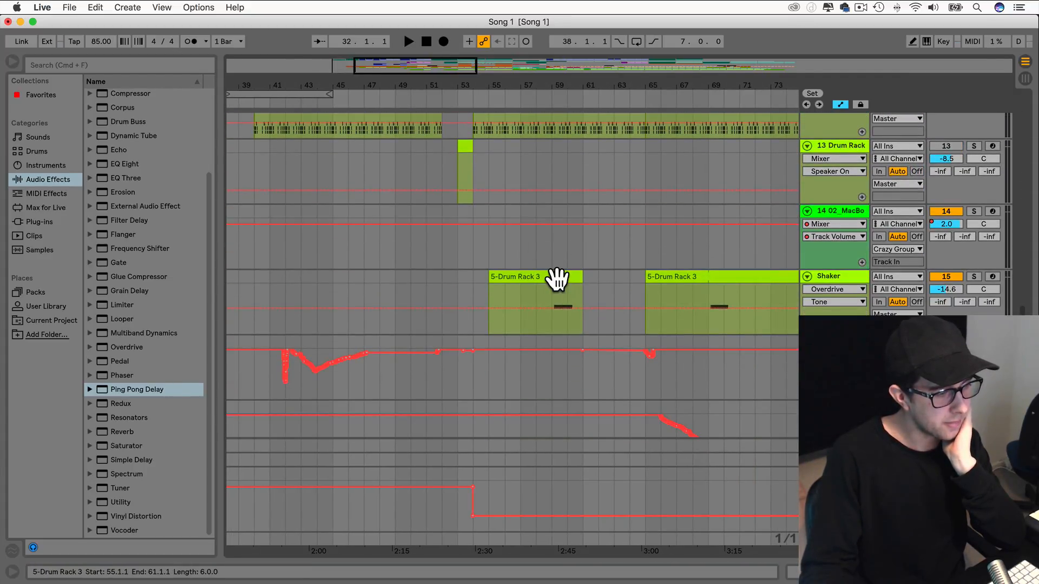
click(565, 279)
drag(583, 294, 617, 275)
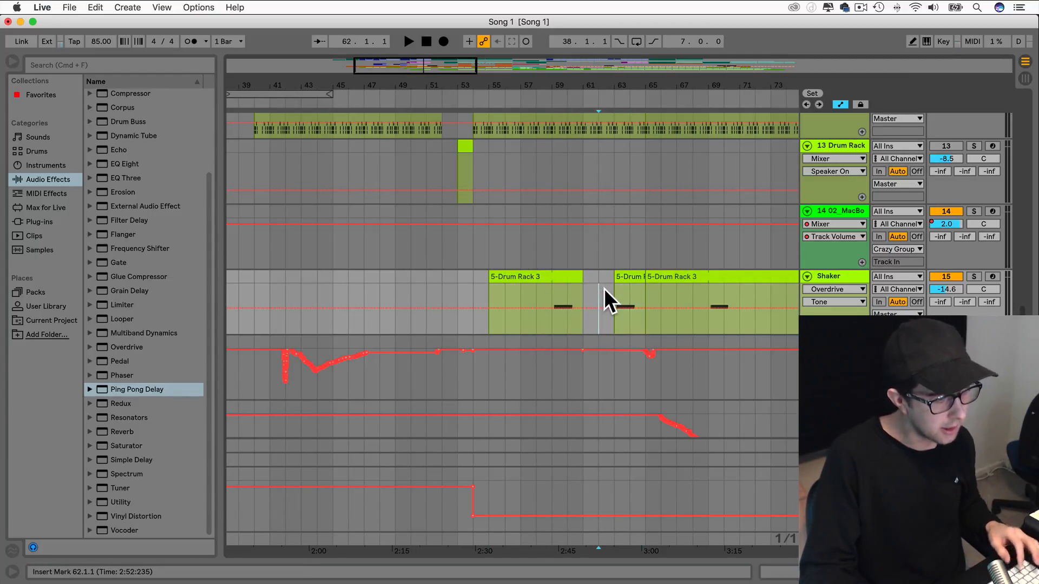
Play the arrangement from bar 59 and look over the pad, bass, riff and drum tracks around bars 61 to 65.
scroll(604, 287, up, 5)
scroll(604, 287, up, 7)
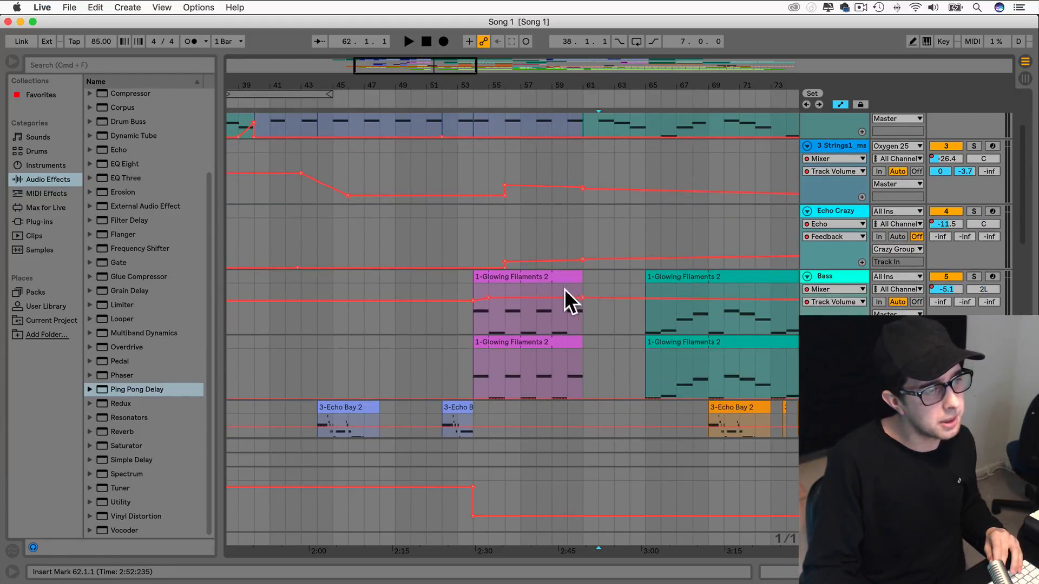
click(551, 235)
key(space)
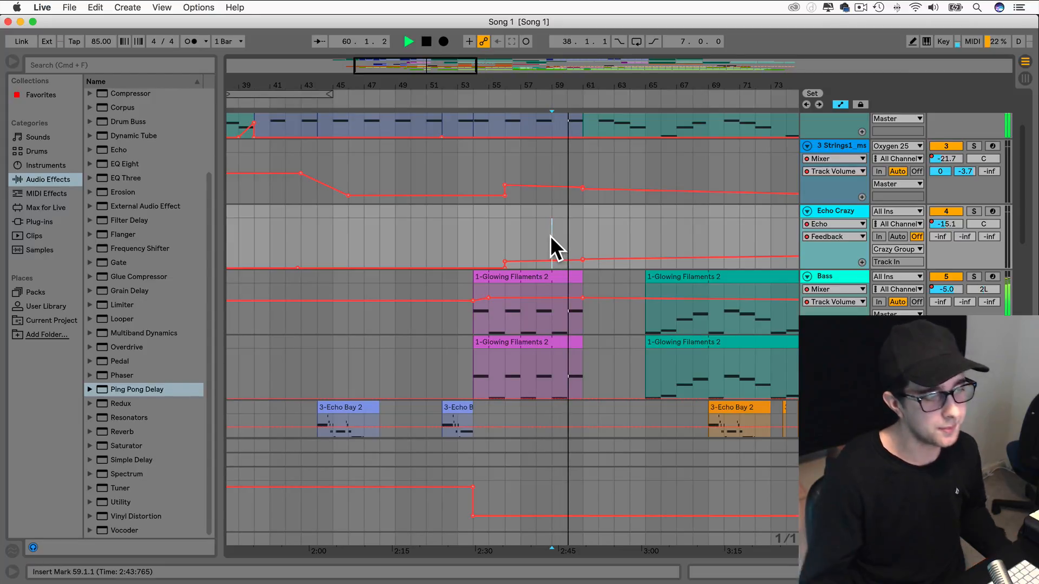
scroll(535, 270, up, 3)
scroll(533, 272, right, 5)
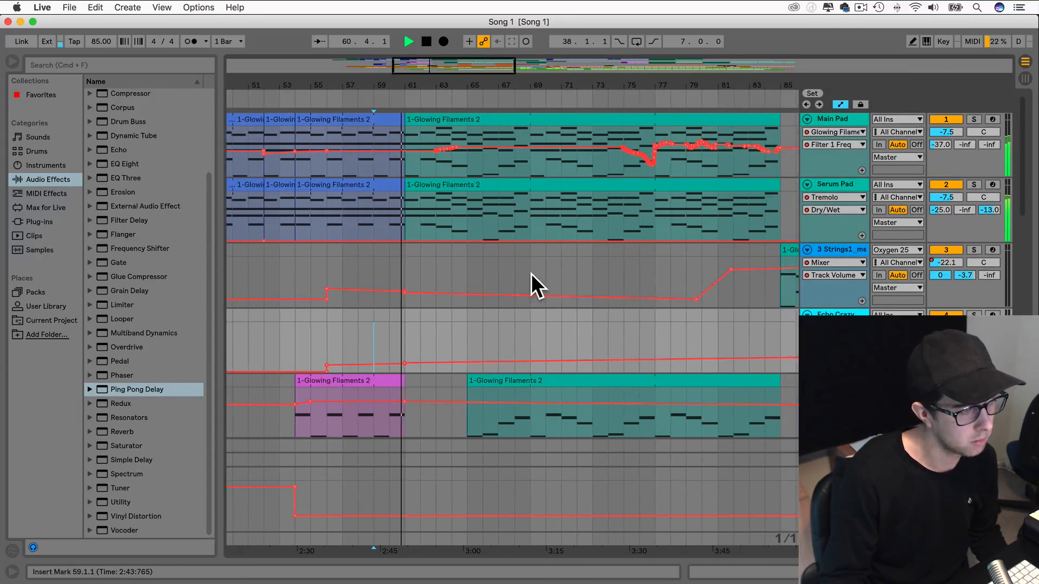
scroll(547, 271, down, 10)
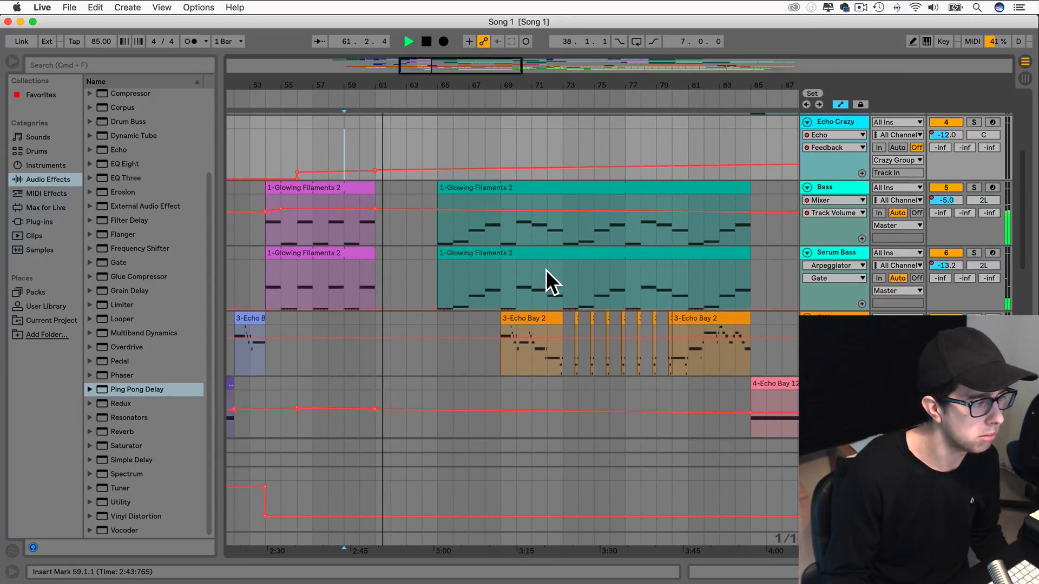
scroll(546, 271, down, 8)
scroll(545, 270, left, 3)
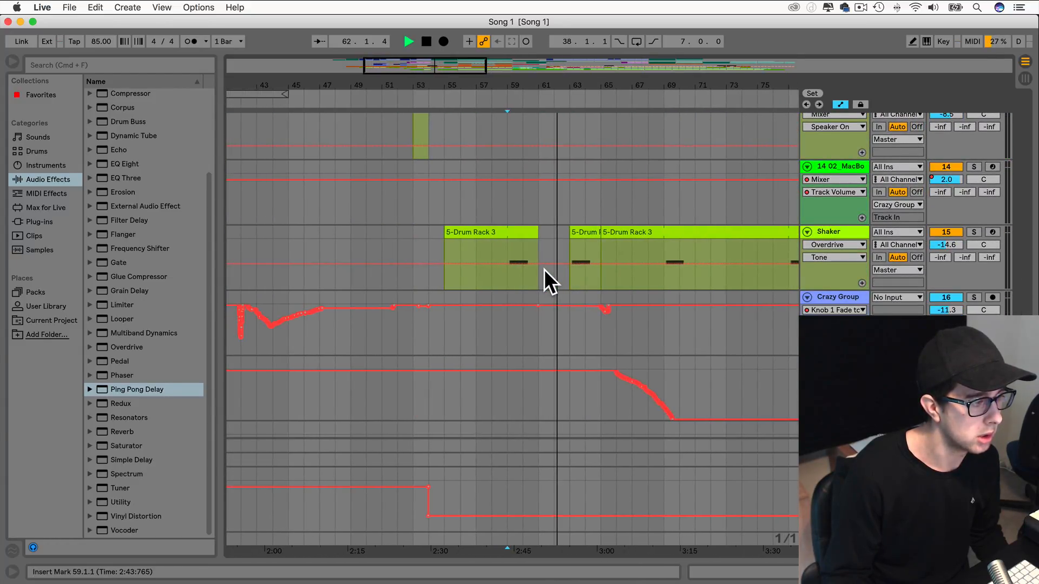
scroll(535, 267, up, 3)
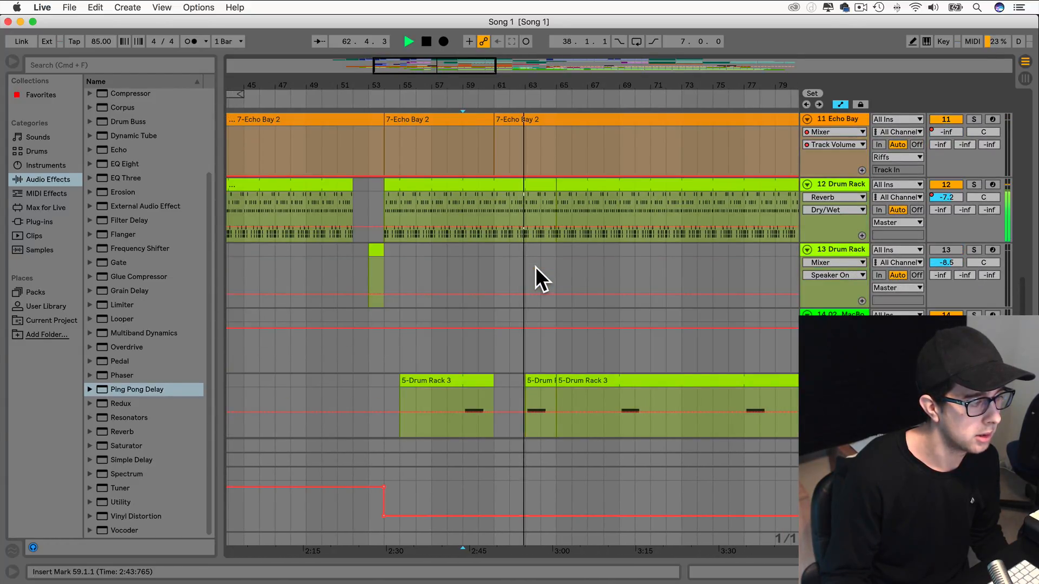
scroll(535, 266, left, 1)
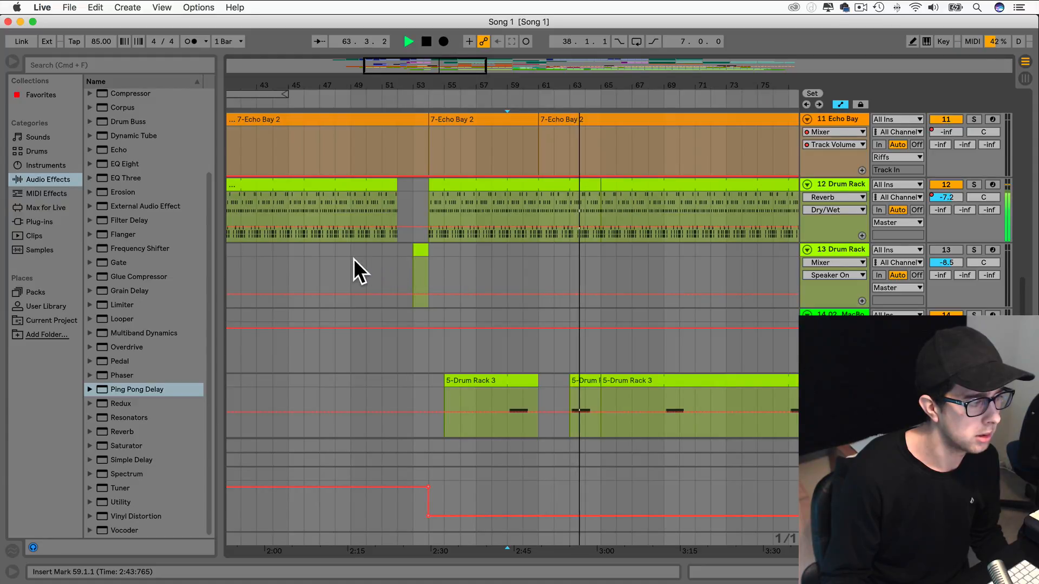
Move the two-bar Shaker clip from bar 63 to bars 52 to 54, auditioning its placement from bar 50.
scroll(352, 258, up, 10)
click(359, 280)
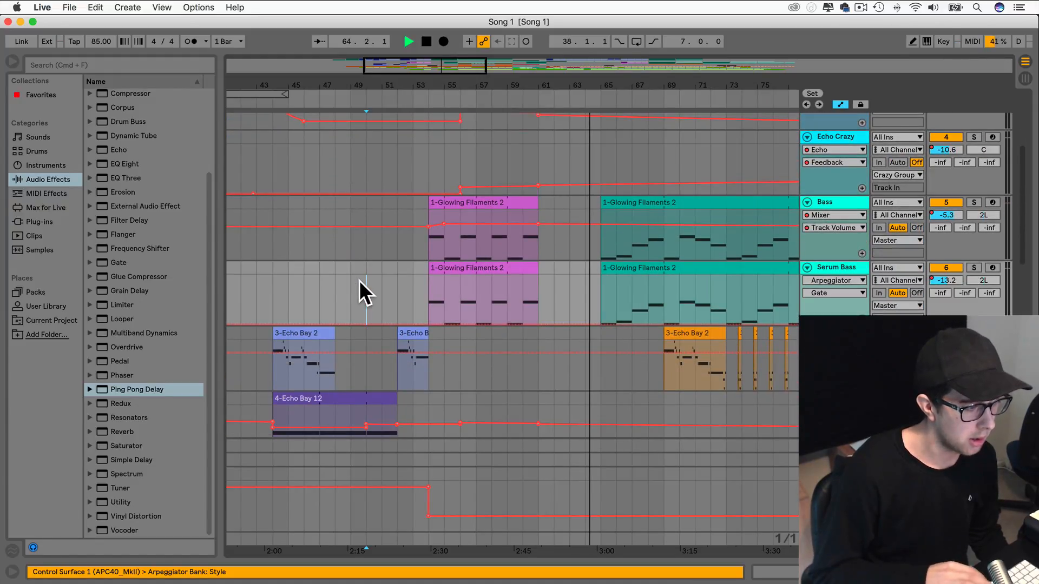
scroll(363, 279, down, 10)
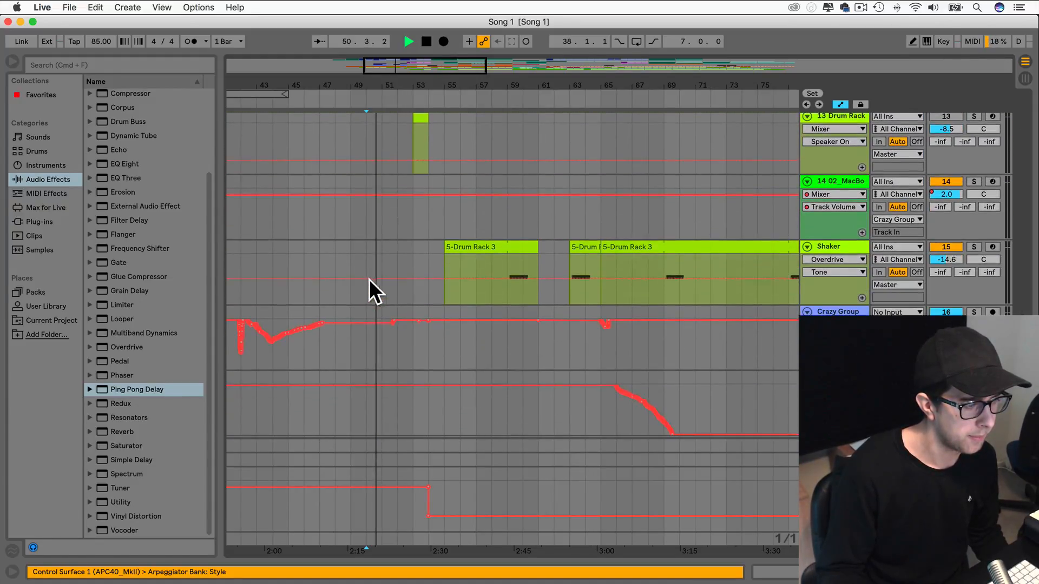
drag(586, 248, 390, 244)
click(395, 255)
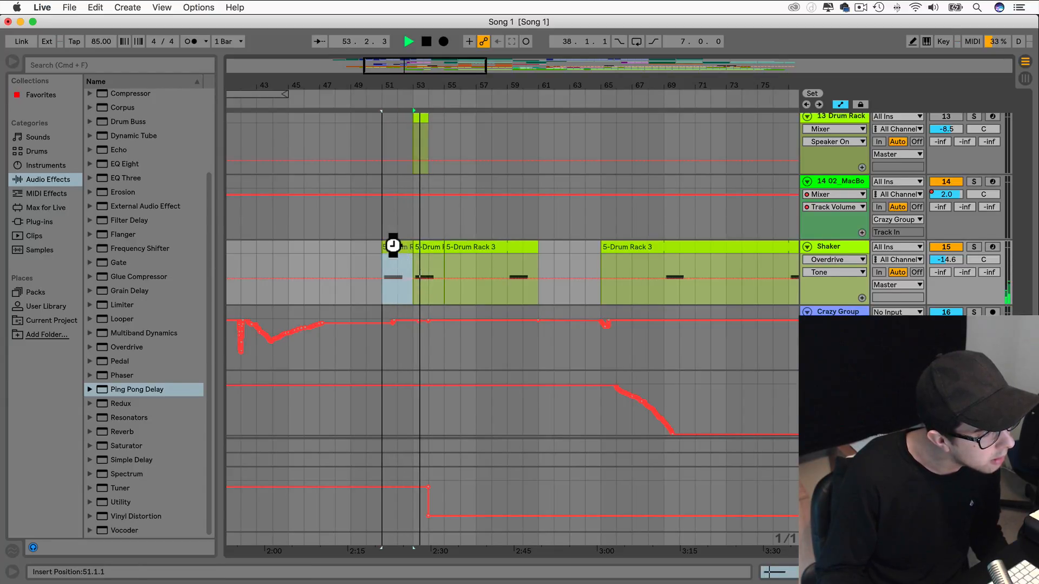
click(369, 255)
key(space)
key(space)
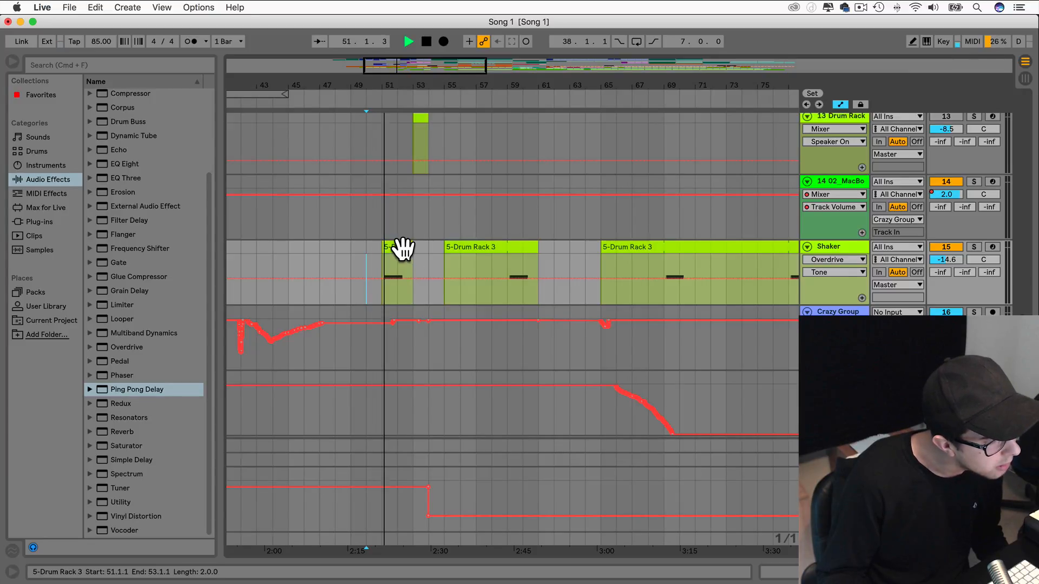
drag(399, 248, 410, 248)
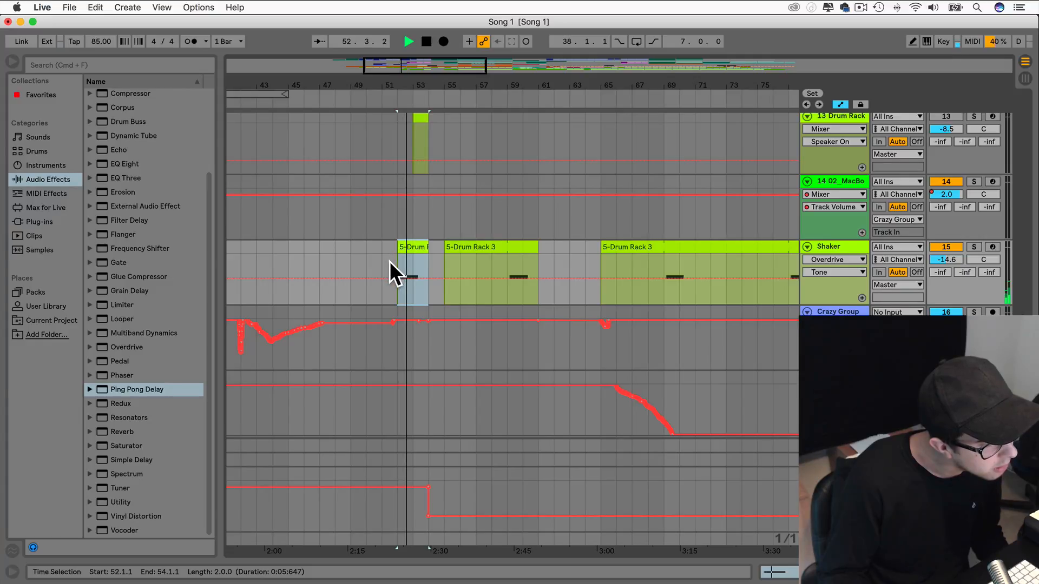
Play the passage from bars 52 and 51 into bar 54, and examine the parts on all tracks there.
click(390, 261)
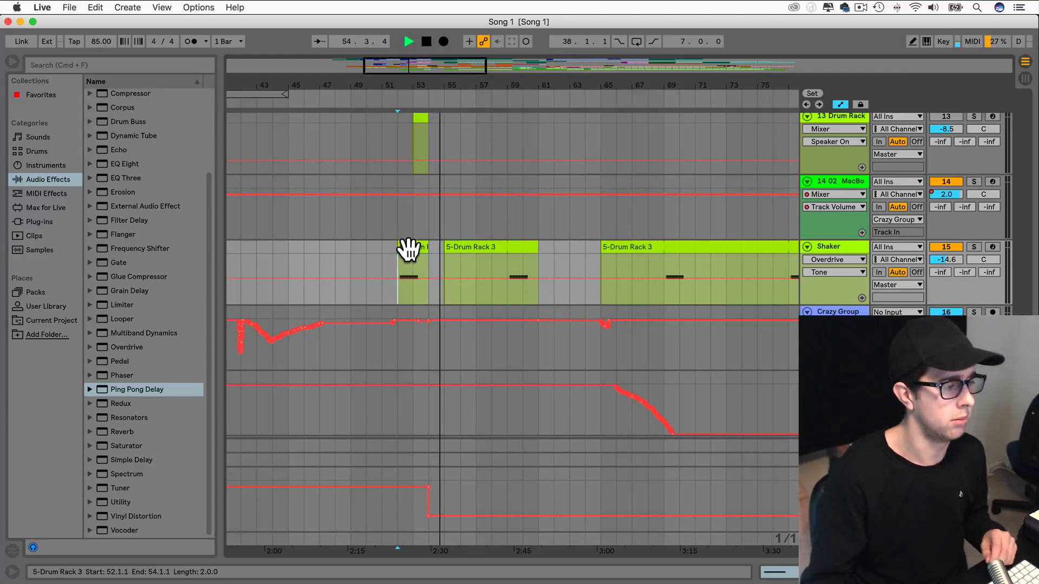
scroll(410, 251, up, 10)
scroll(410, 252, up, 10)
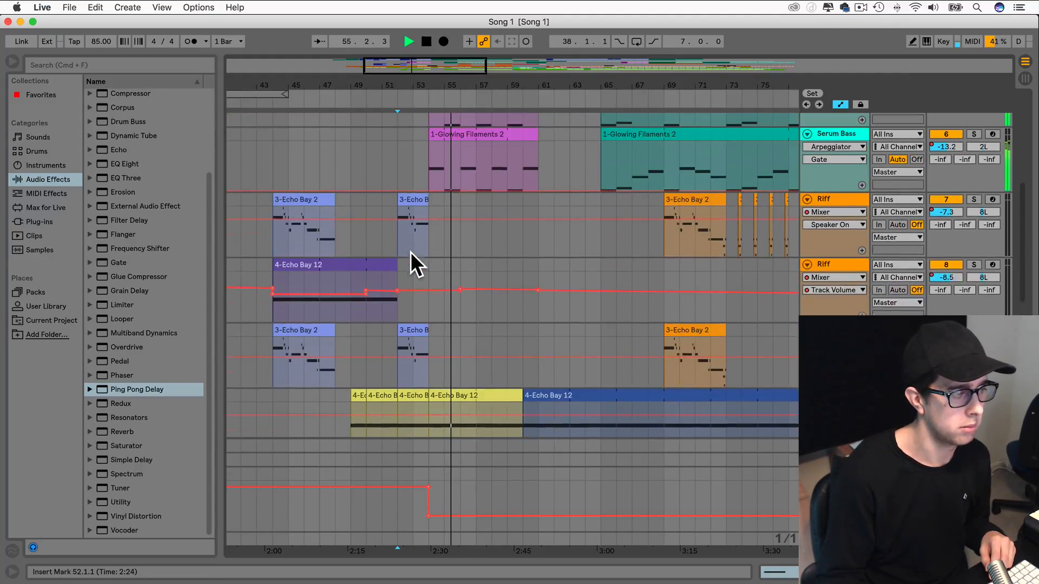
scroll(410, 251, up, 2)
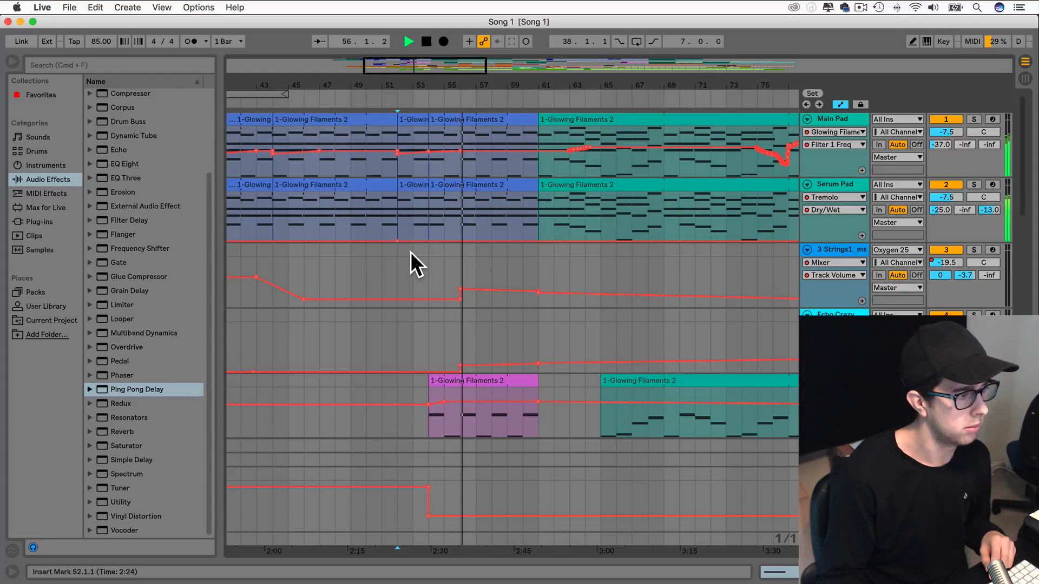
click(382, 261)
scroll(412, 246, down, 7)
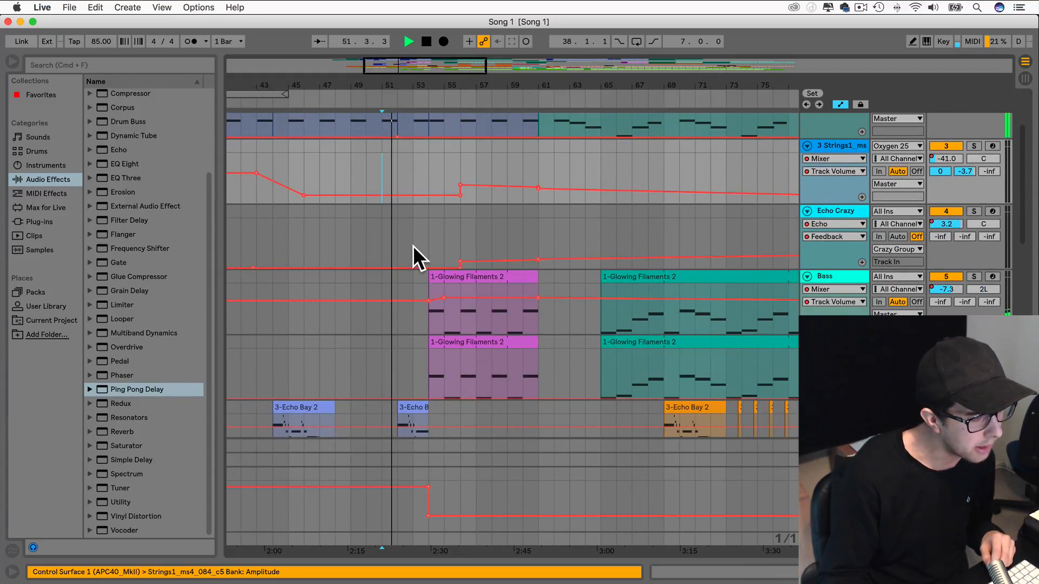
scroll(414, 245, down, 10)
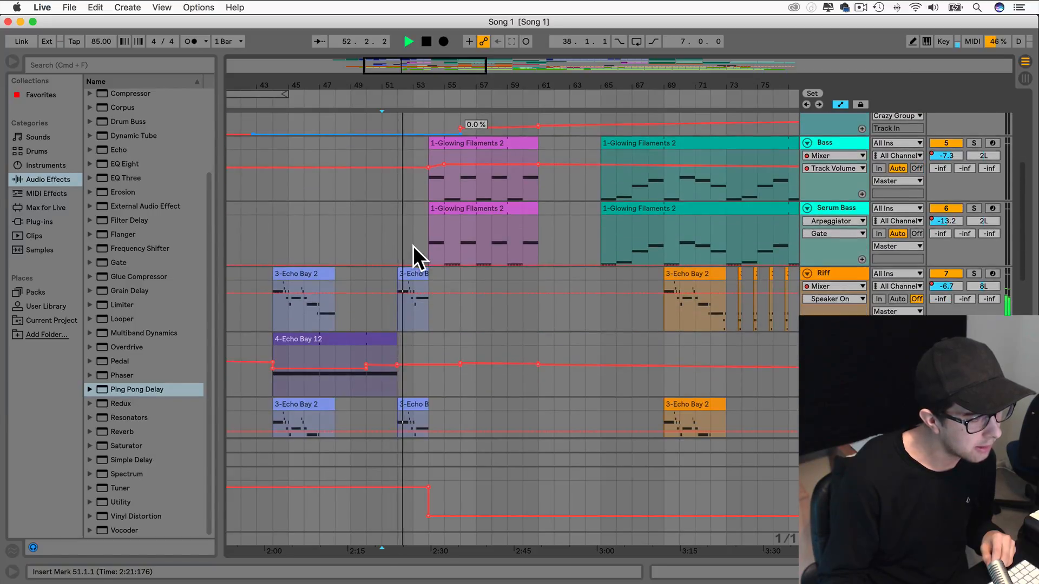
scroll(413, 245, down, 13)
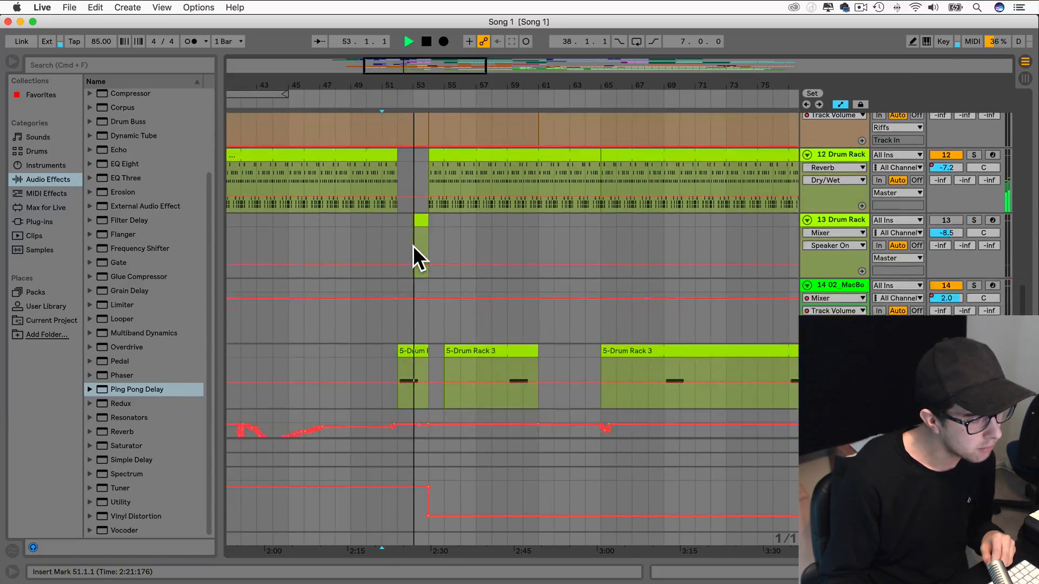
scroll(413, 246, up, 8)
scroll(413, 246, up, 7)
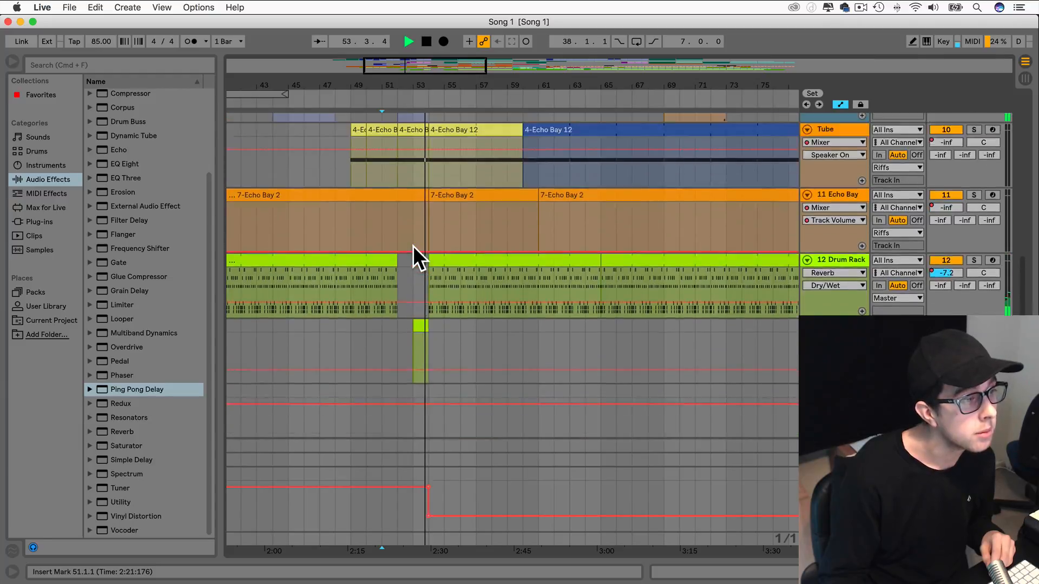
scroll(409, 245, down, 4)
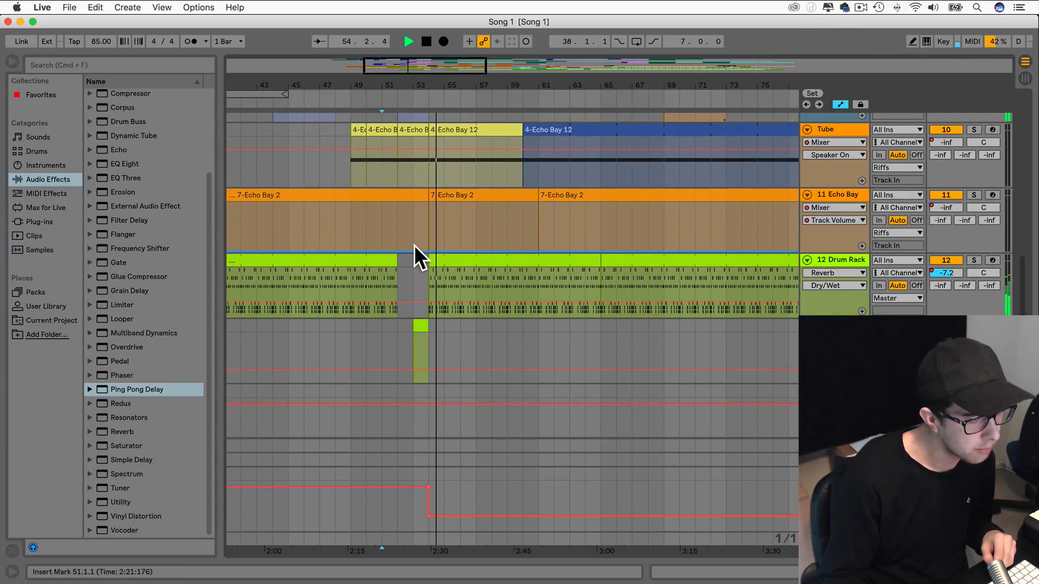
key(space)
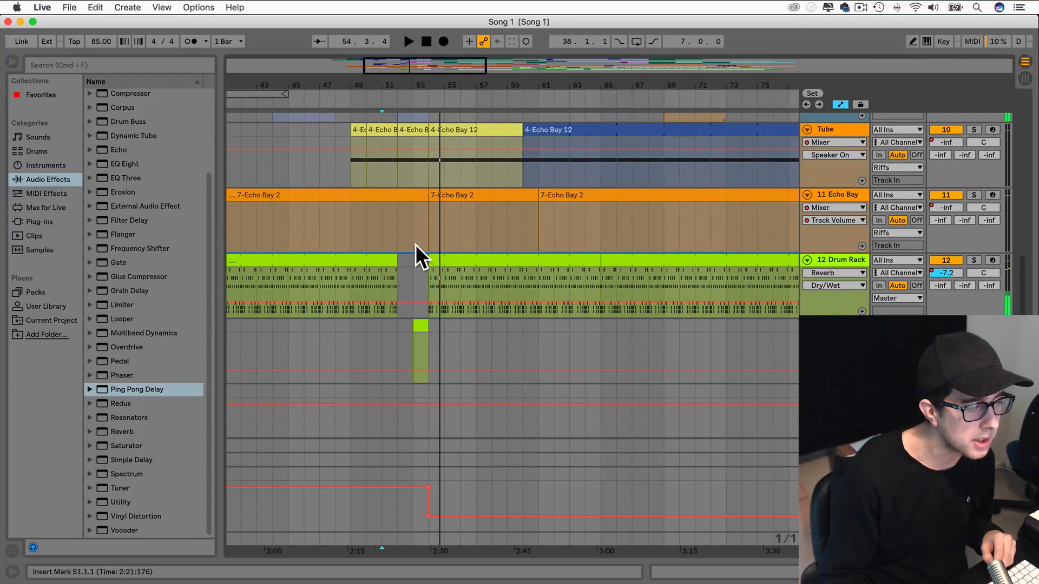
Show the Fade automation on 12 Drum Rack, bring it down to 0 at bar 54, and check it from bar 53.
click(826, 272)
click(843, 351)
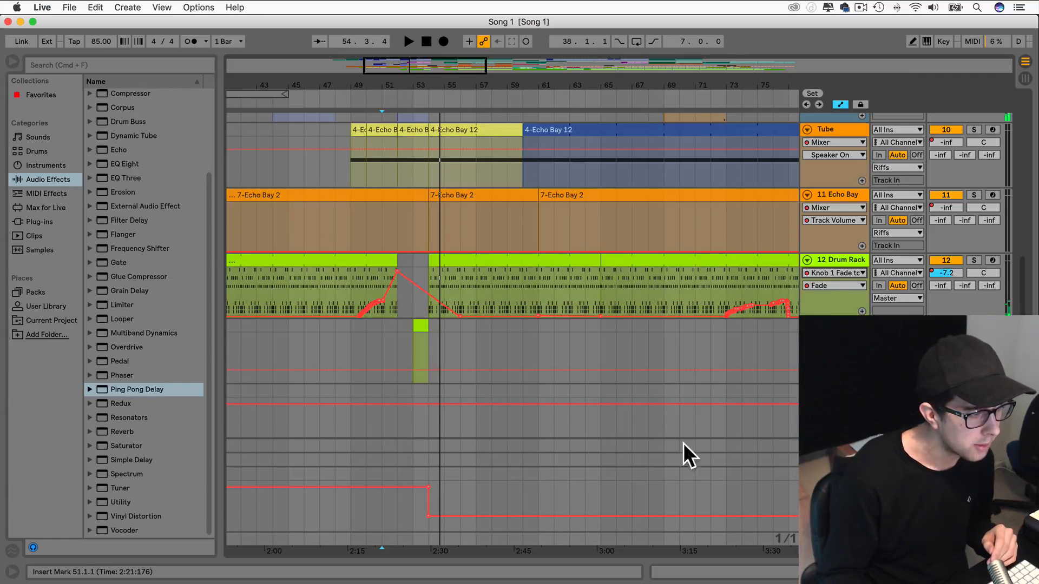
drag(430, 295, 428, 316)
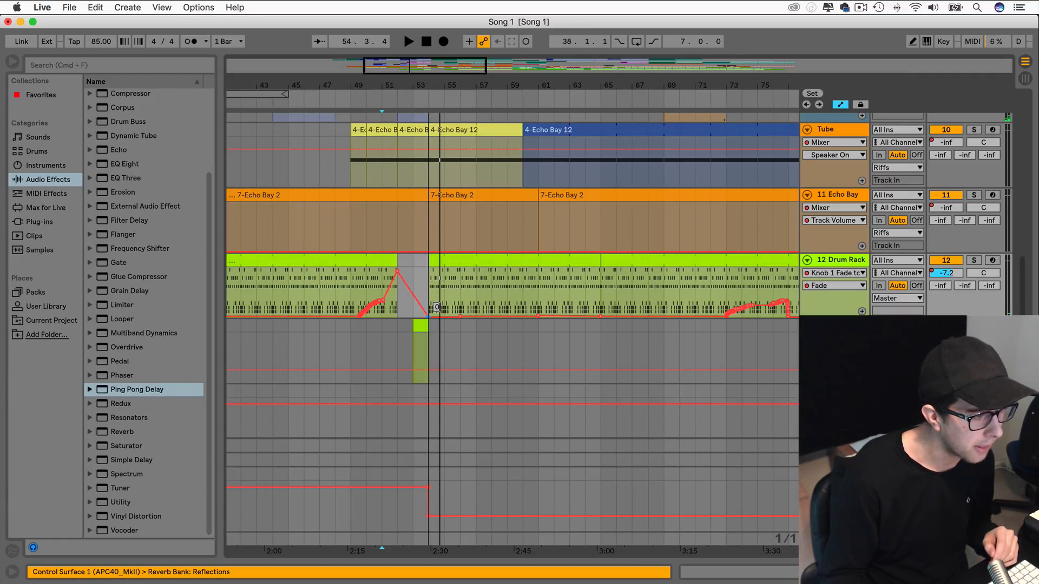
click(408, 310)
key(space)
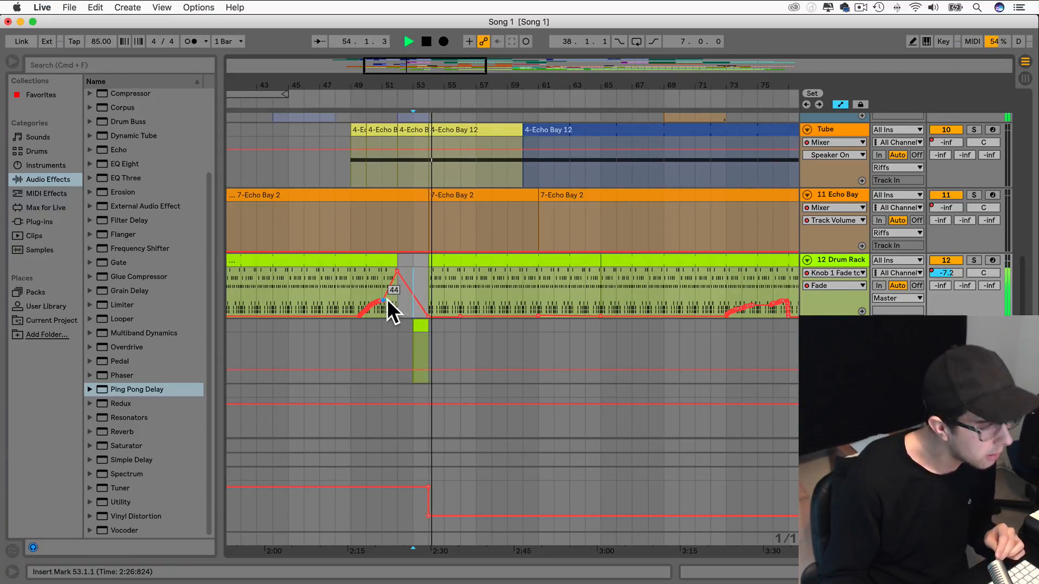
scroll(463, 238, up, 10)
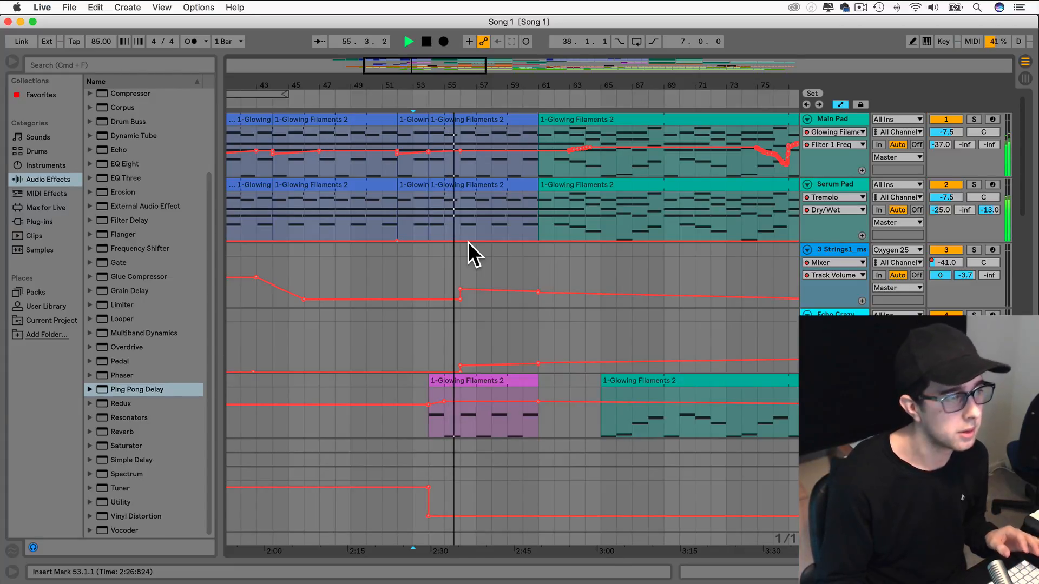
key(space)
Delete the Main Pad and Serum Pad clip content between bars 57 and 61.
click(476, 164)
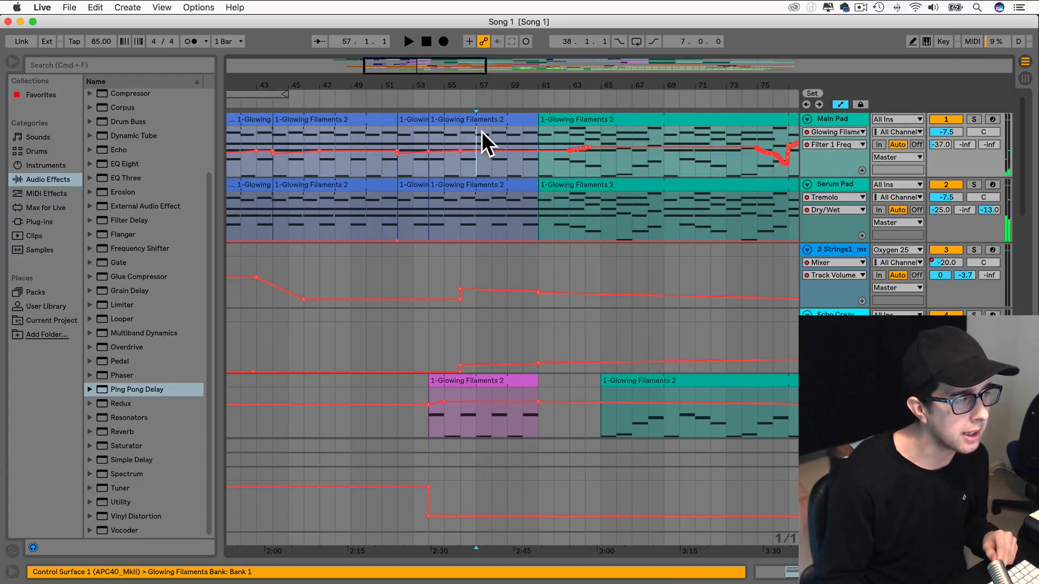
drag(475, 129, 527, 124)
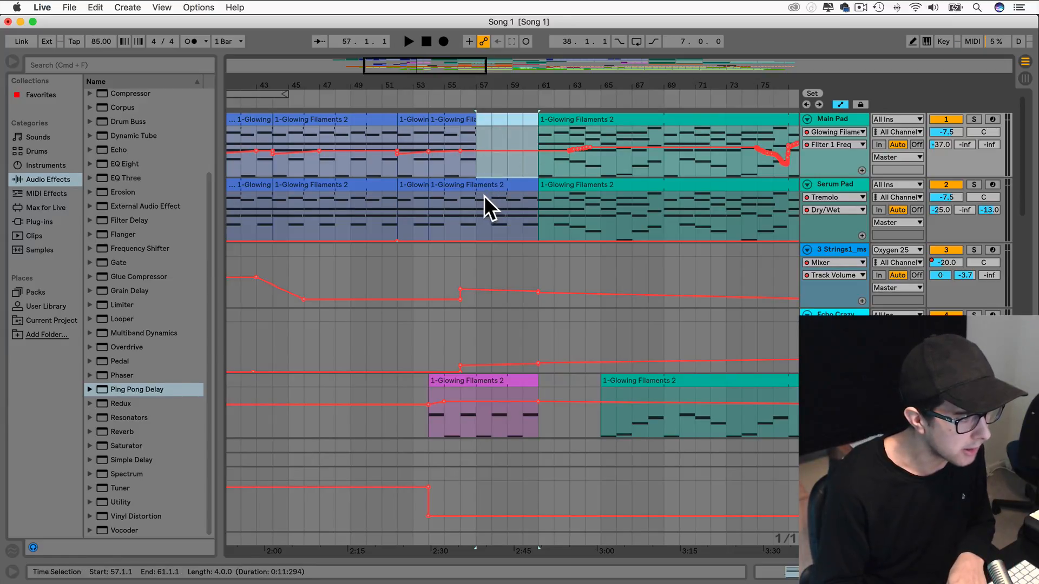
key(Delete)
drag(476, 193, 533, 185)
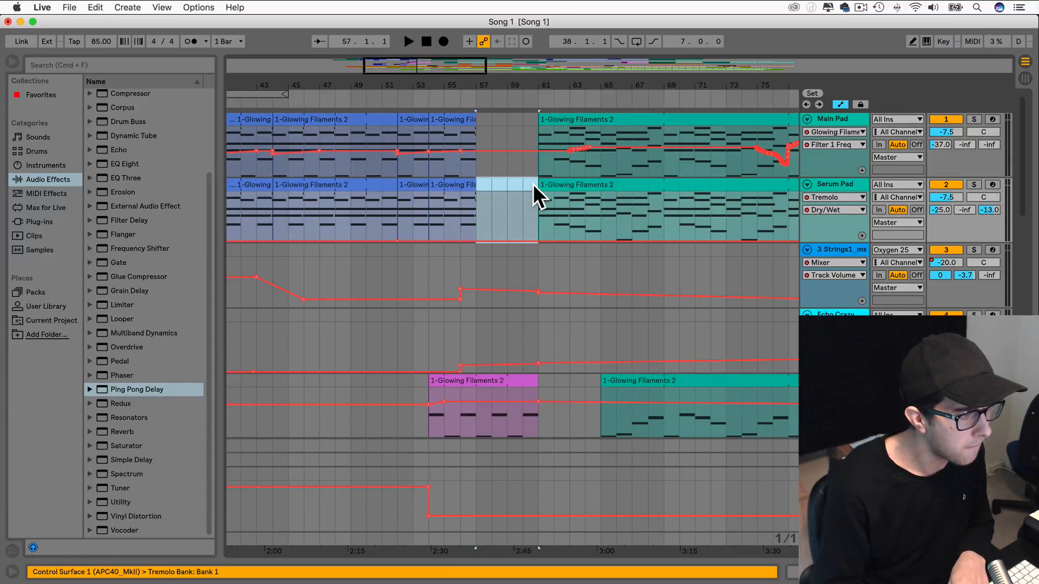
key(Delete)
Copy four bars of the Main Pad and Serum Pad clips, starting at bar 65, into bars 57 to 61.
drag(663, 220, 497, 126)
scroll(501, 197, down, 5)
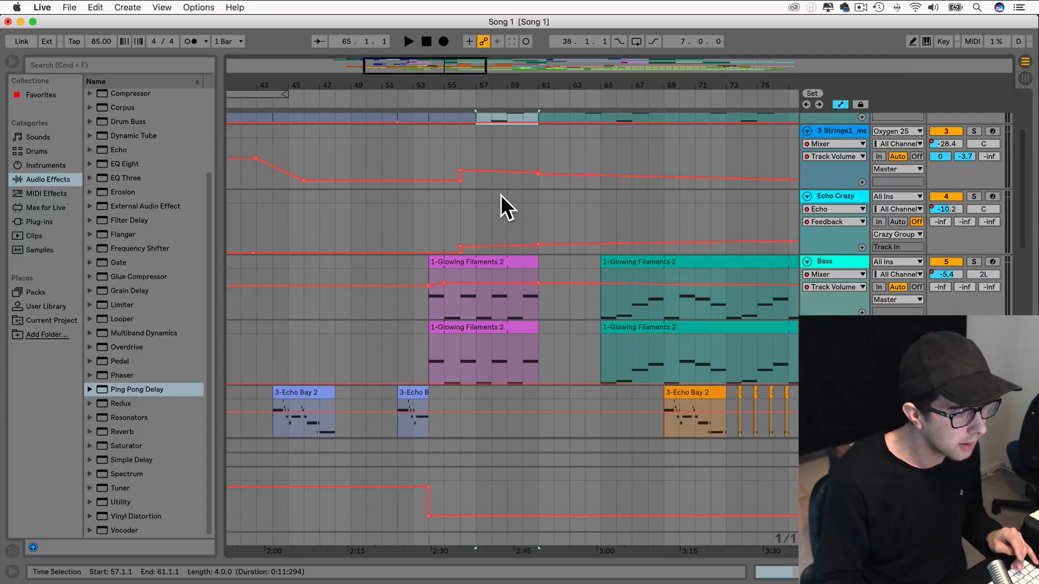
scroll(614, 285, up, 5)
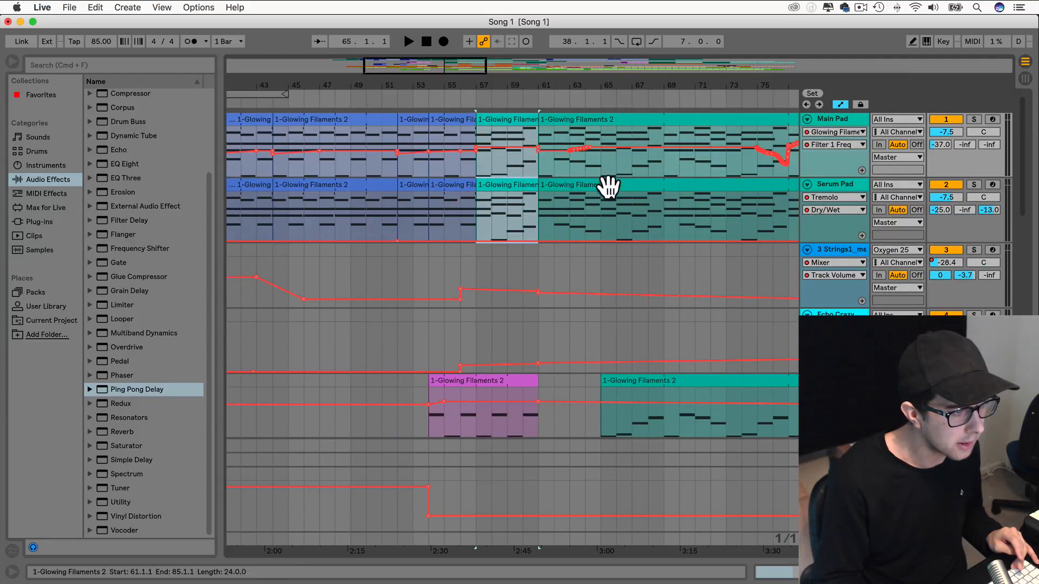
Try to copy five bars of the Bass and Serum Bass clips, starting at bar 65, into bars 57 to 62.
scroll(598, 389, down, 7)
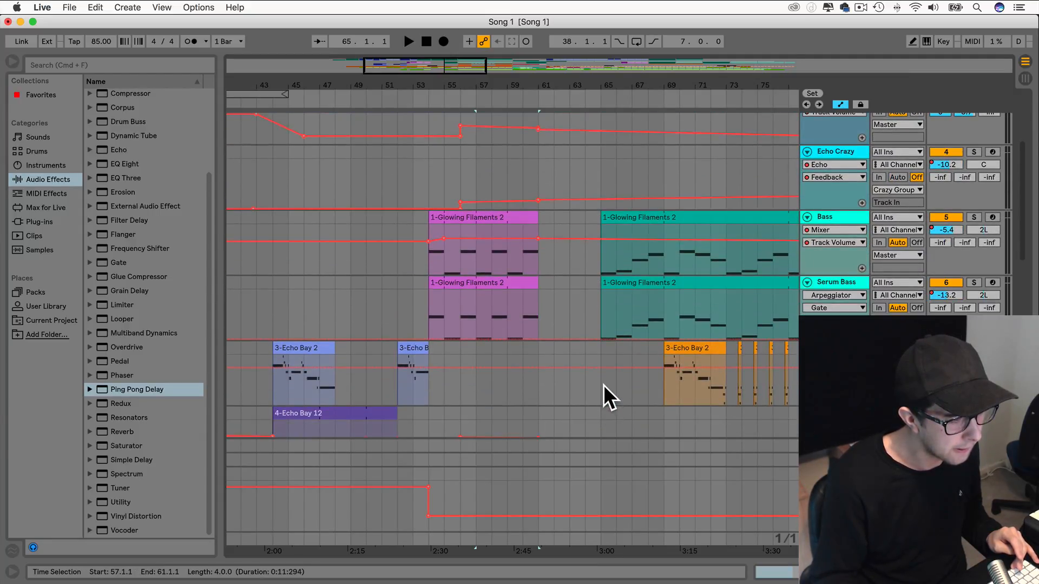
scroll(602, 383, up, 7)
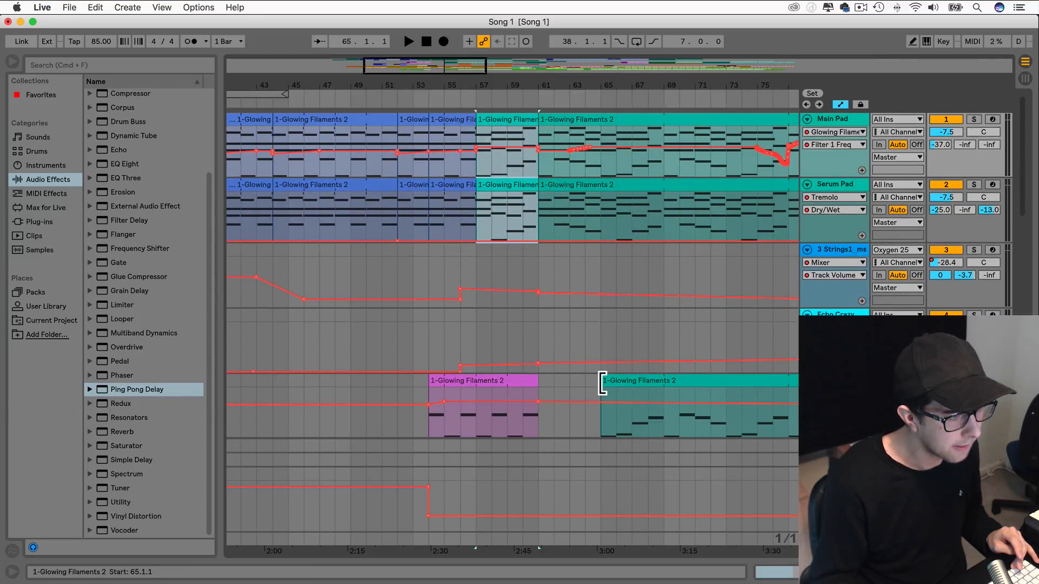
scroll(602, 381, down, 5)
drag(601, 370, 515, 265)
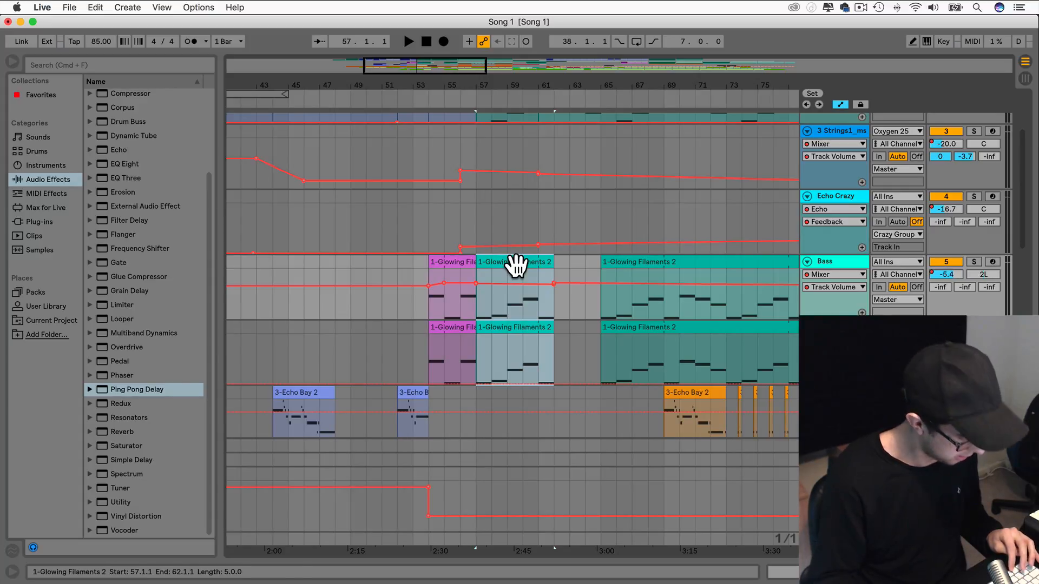
key(super+z)
scroll(517, 265, up, 5)
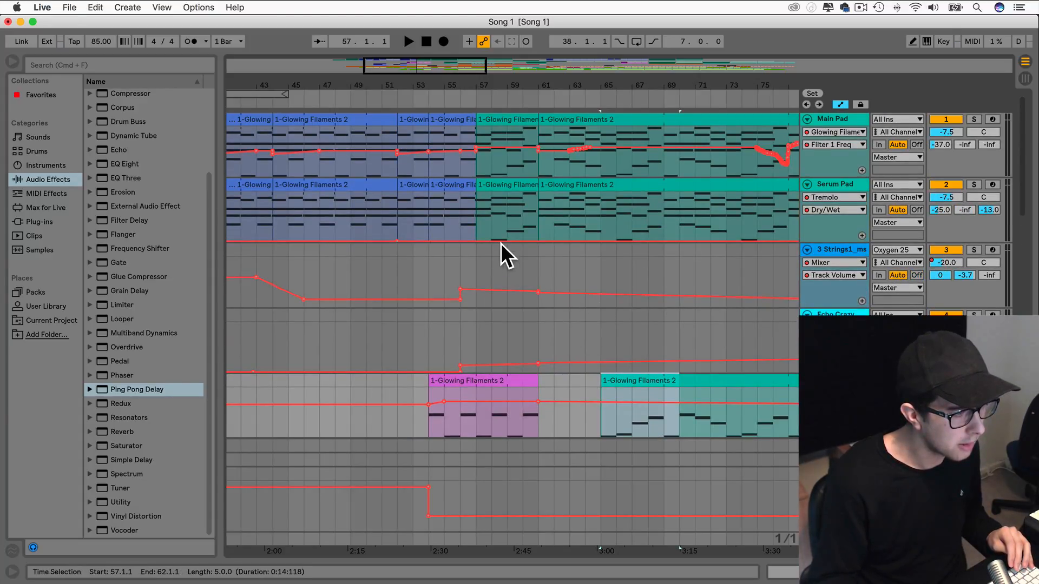
Copy four bars of the Bass and Serum Bass clips, starting at bar 65, into bars 57 to 61.
click(609, 253)
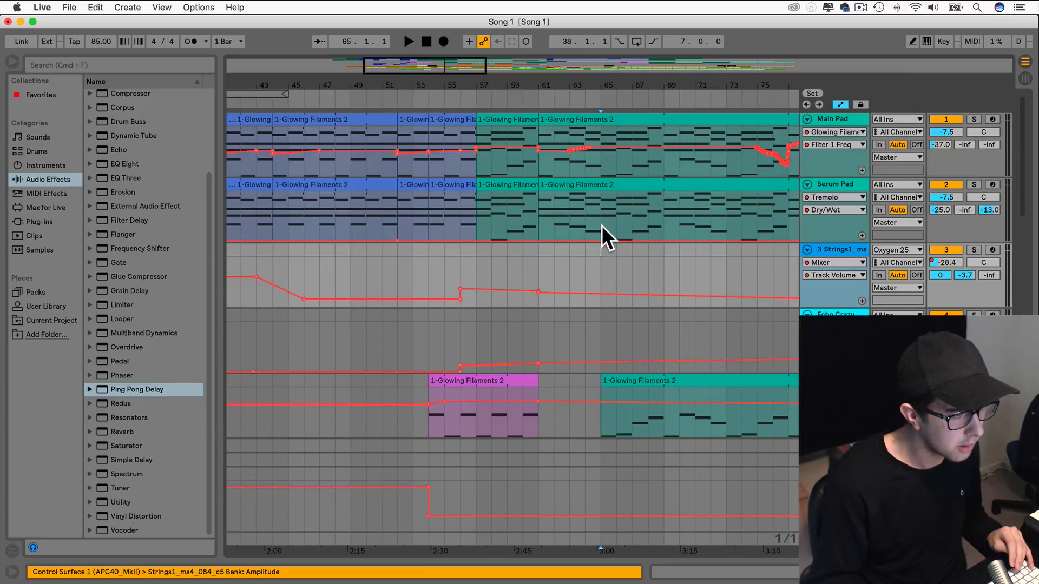
scroll(606, 358, down, 3)
drag(602, 352, 514, 389)
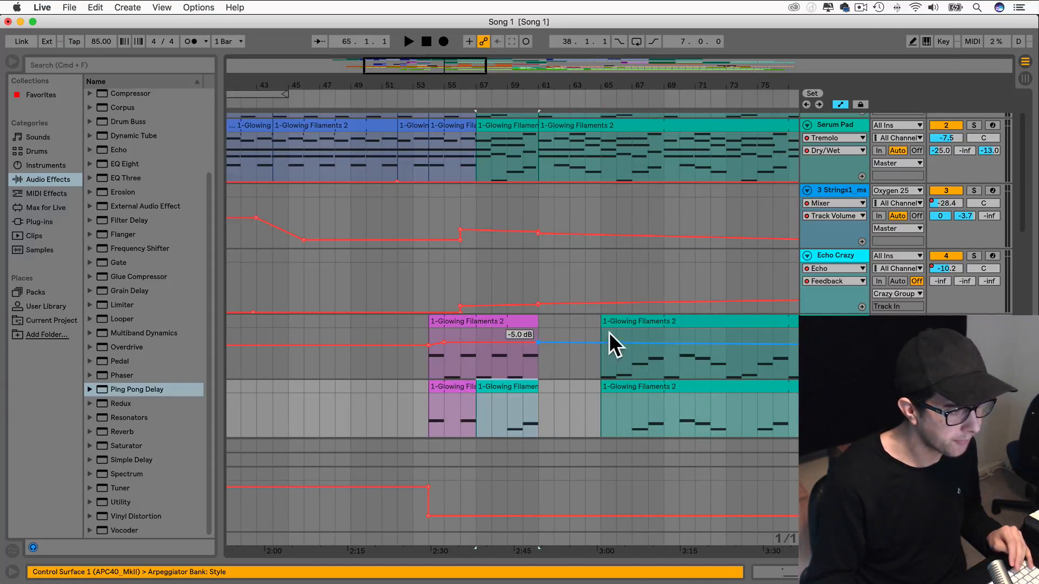
click(605, 342)
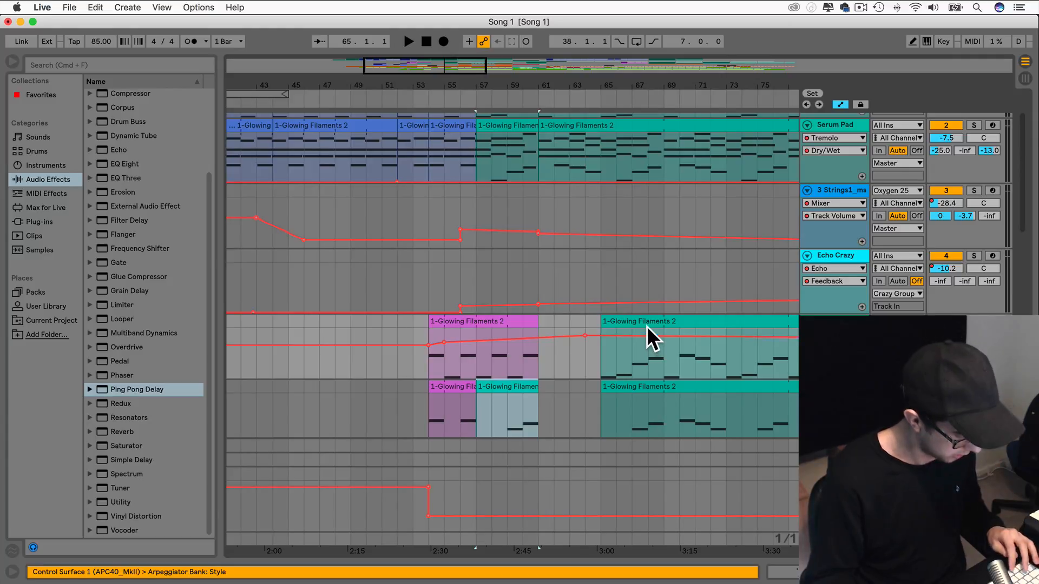
drag(602, 371, 522, 320)
scroll(523, 320, down, 10)
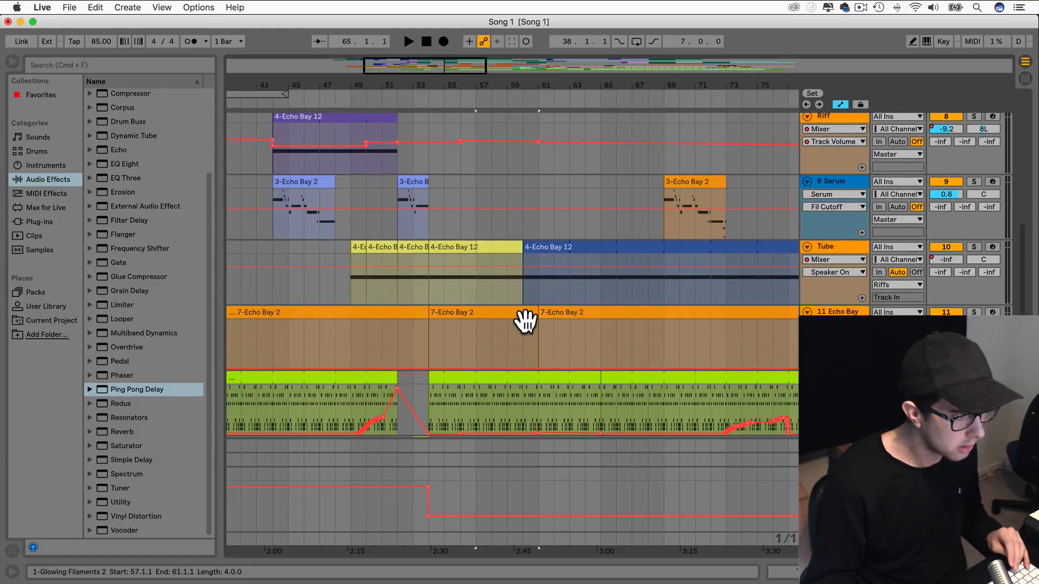
Copy four bars of the Tube clip, starting at bar 65, into bars 57 to 61, and save the song.
scroll(524, 320, up, 3)
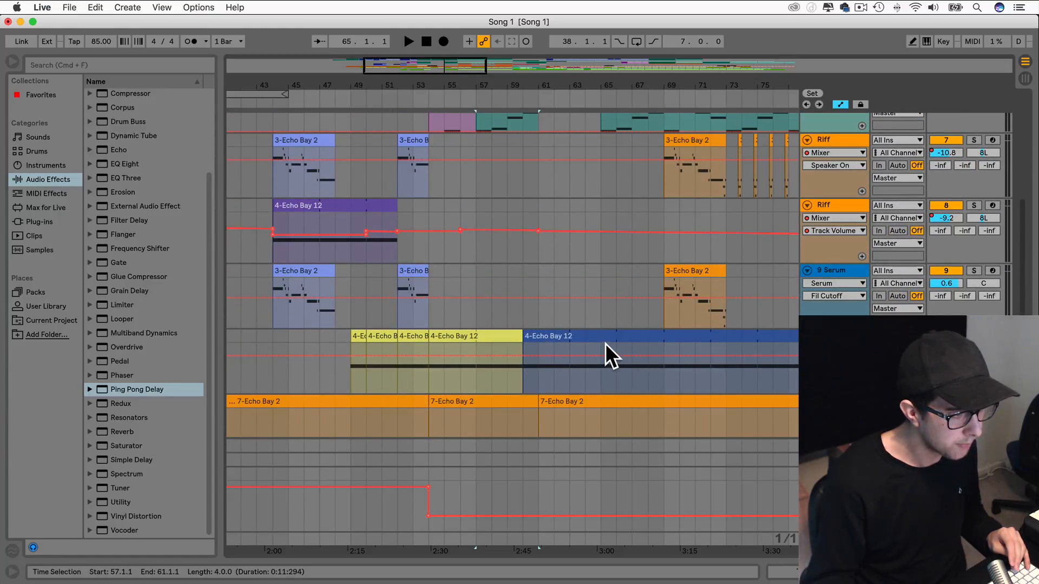
drag(601, 377, 525, 338)
scroll(527, 336, down, 5)
scroll(527, 337, down, 8)
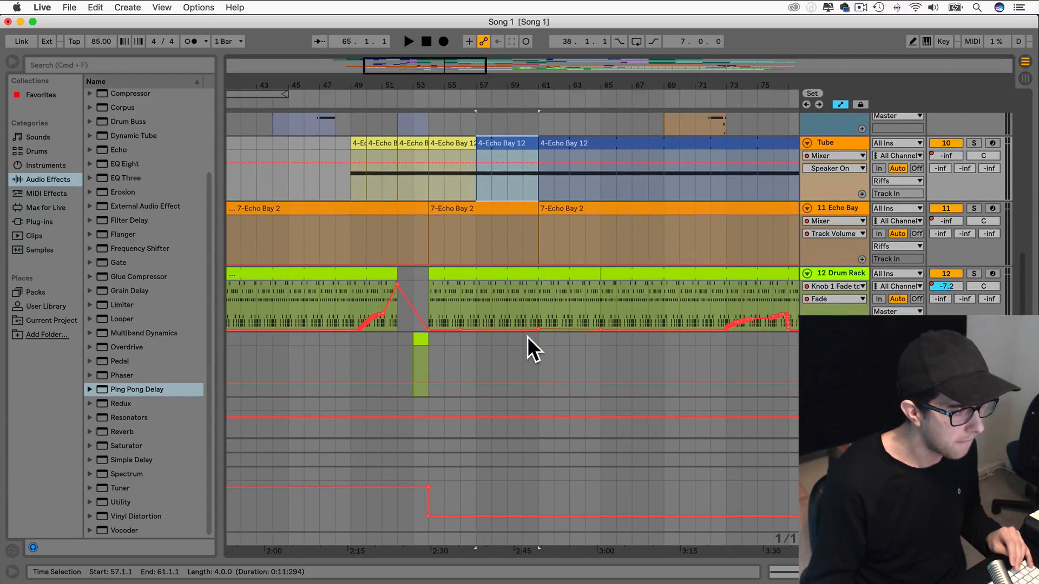
key(super+s)
scroll(527, 336, up, 15)
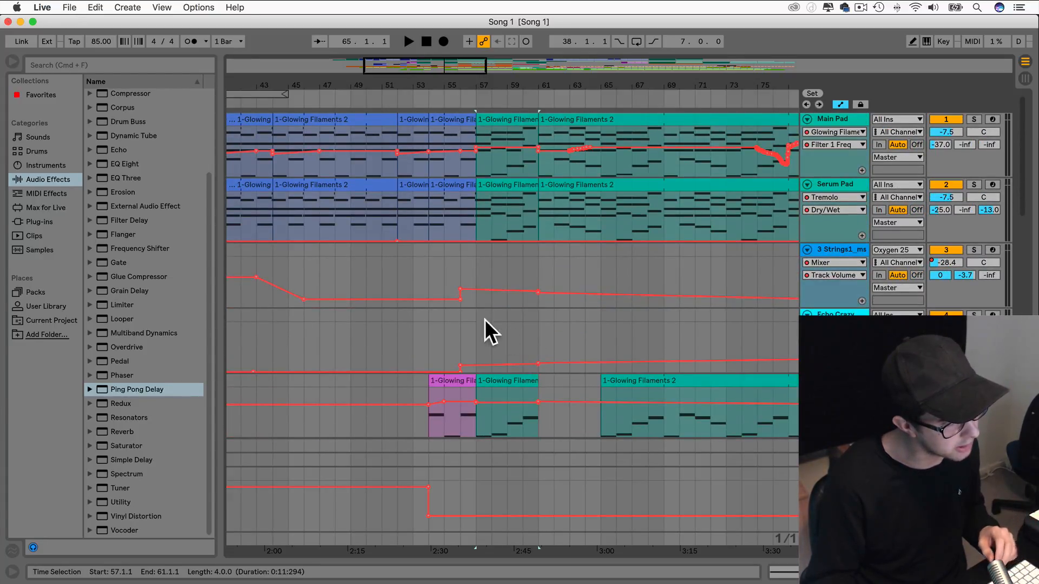
Recolour the Serum Pad and Main Pad clips between bars 57 and 61 dark yellow.
click(515, 183)
right_click(516, 187)
click(652, 460)
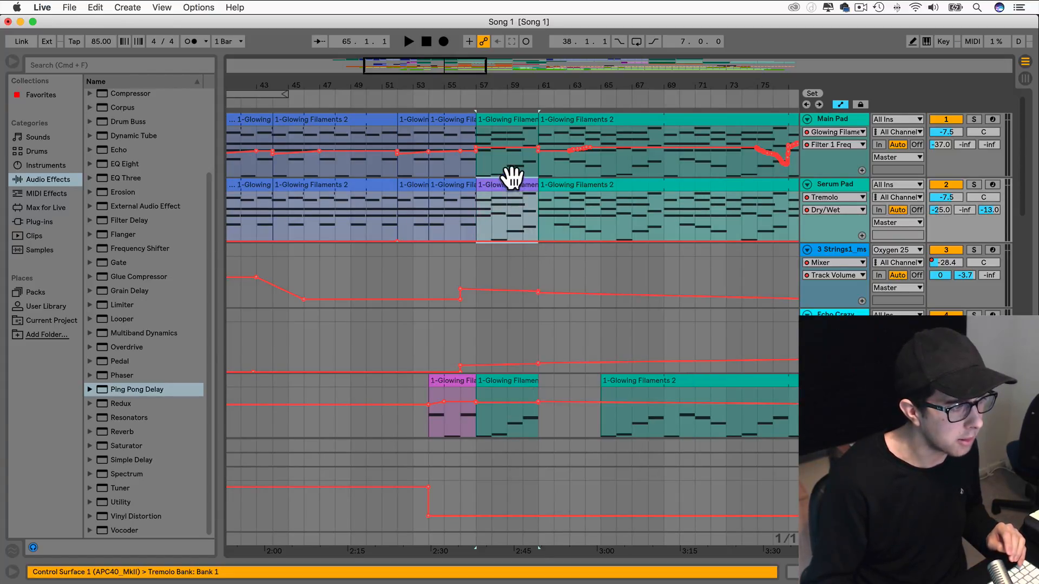
right_click(507, 186)
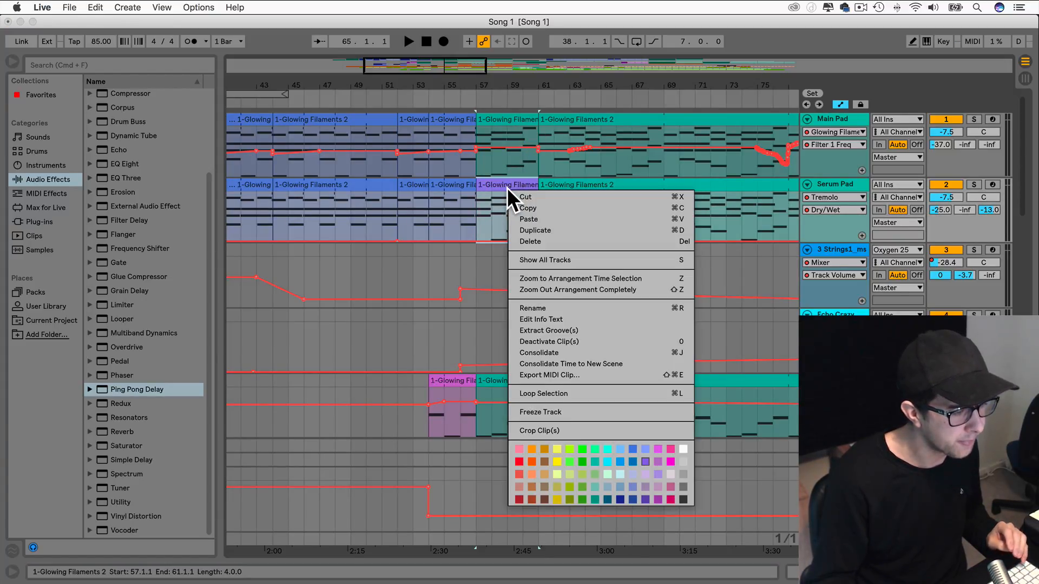
click(560, 501)
click(511, 120)
right_click(511, 120)
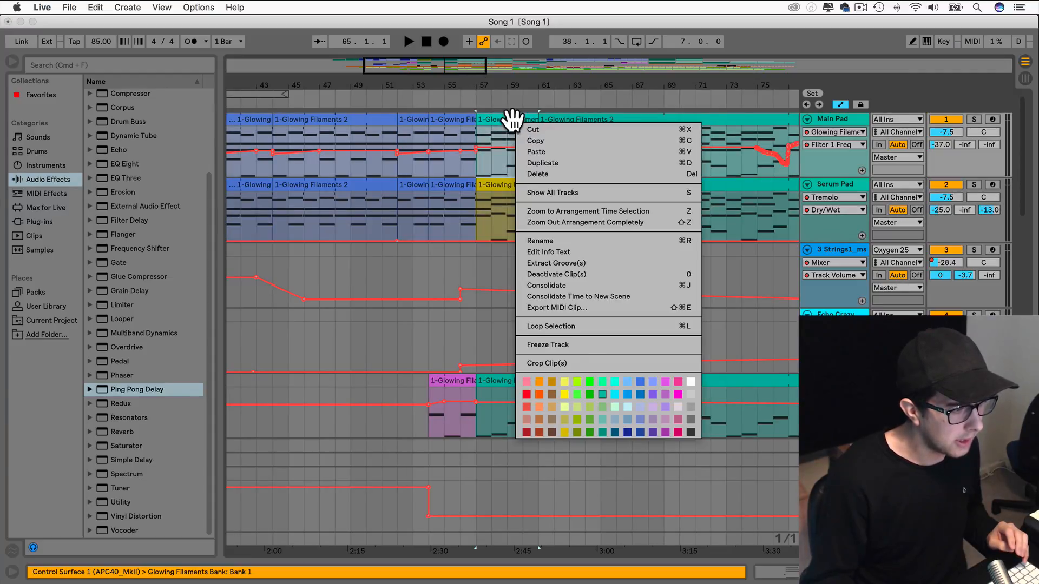
click(564, 430)
Recolour the Bass and Serum Bass clips between bars 57 and 61 yellow to match the pad clips.
click(516, 381)
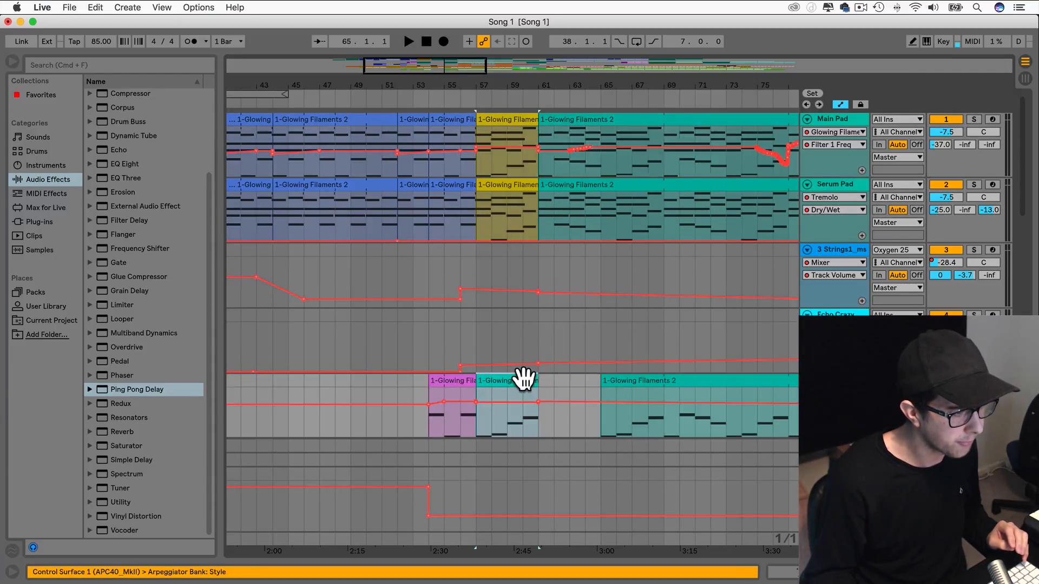
right_click(516, 380)
click(573, 371)
scroll(563, 371, down, 5)
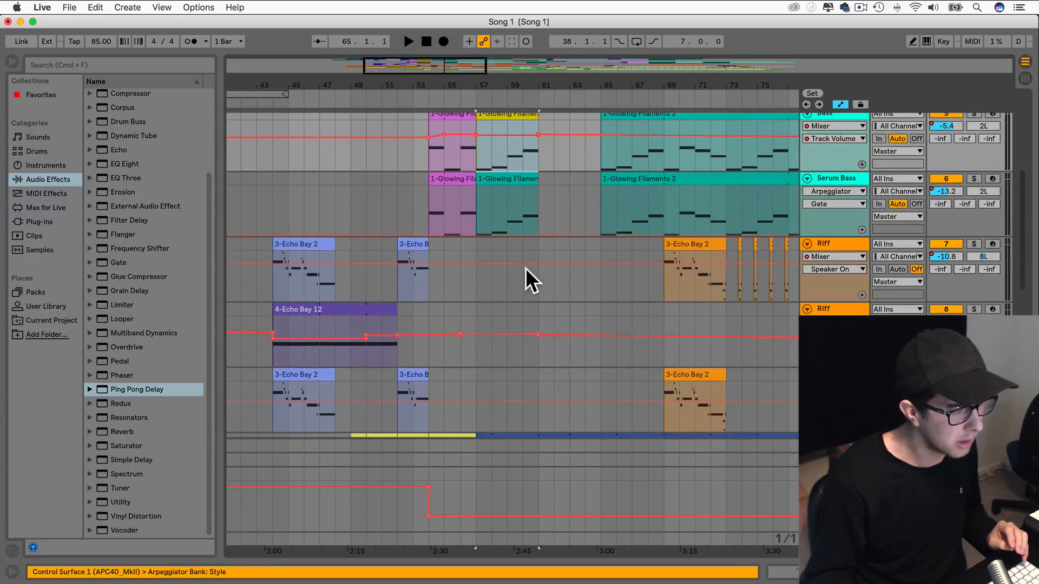
click(500, 178)
right_click(502, 180)
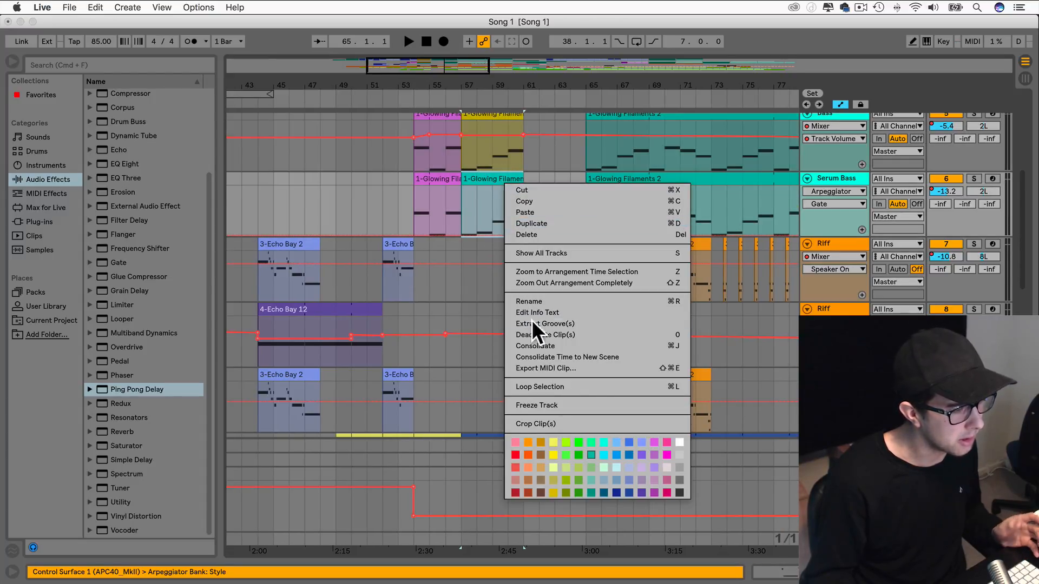
click(565, 481)
scroll(465, 346, down, 5)
scroll(465, 343, up, 3)
click(475, 284)
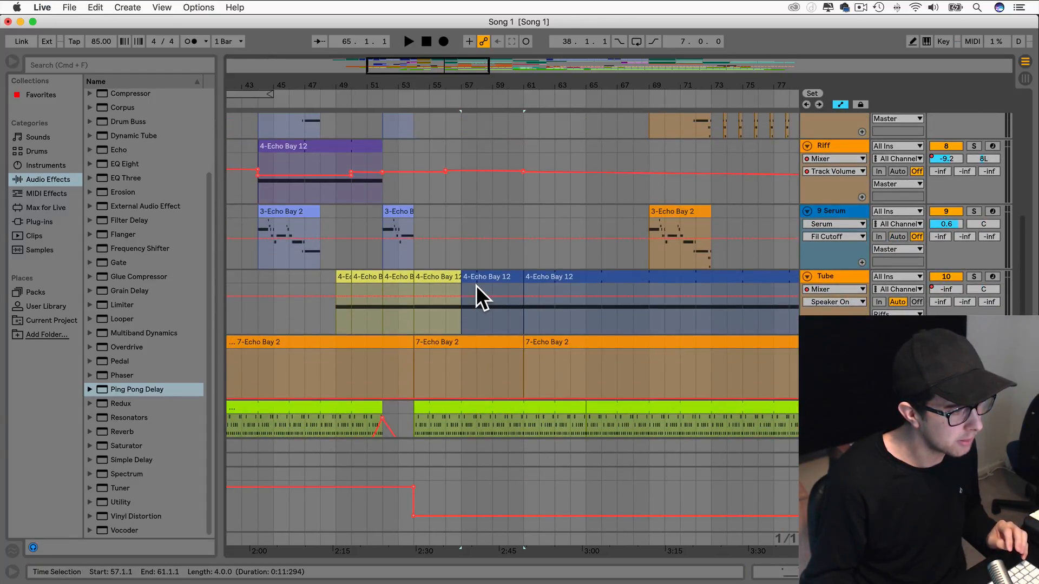
Play the arrangement from bar 51 to bar 61 and listen to the section with the copied clips.
scroll(476, 286, up, 10)
click(408, 254)
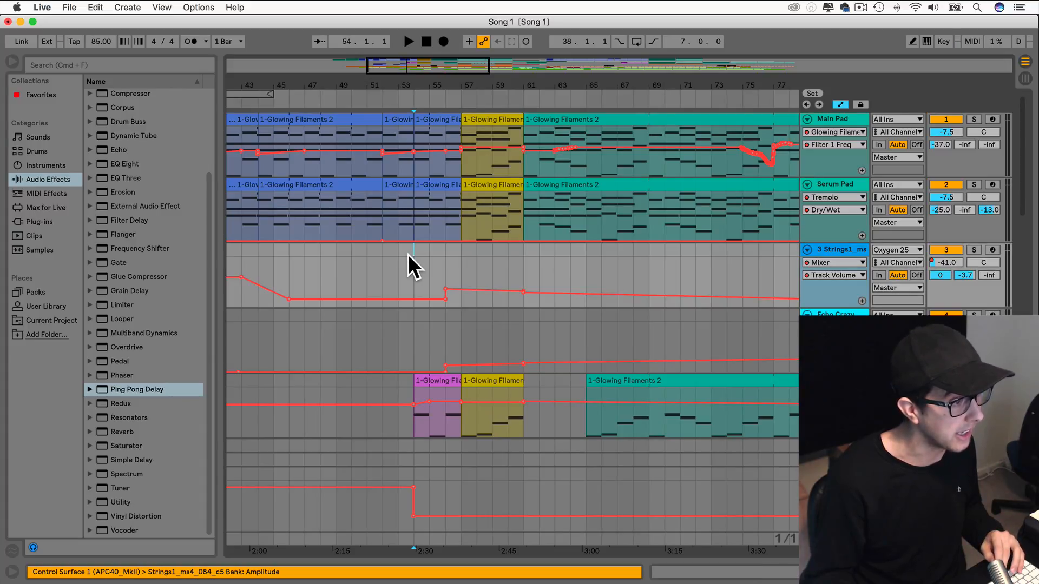
click(373, 257)
key(space)
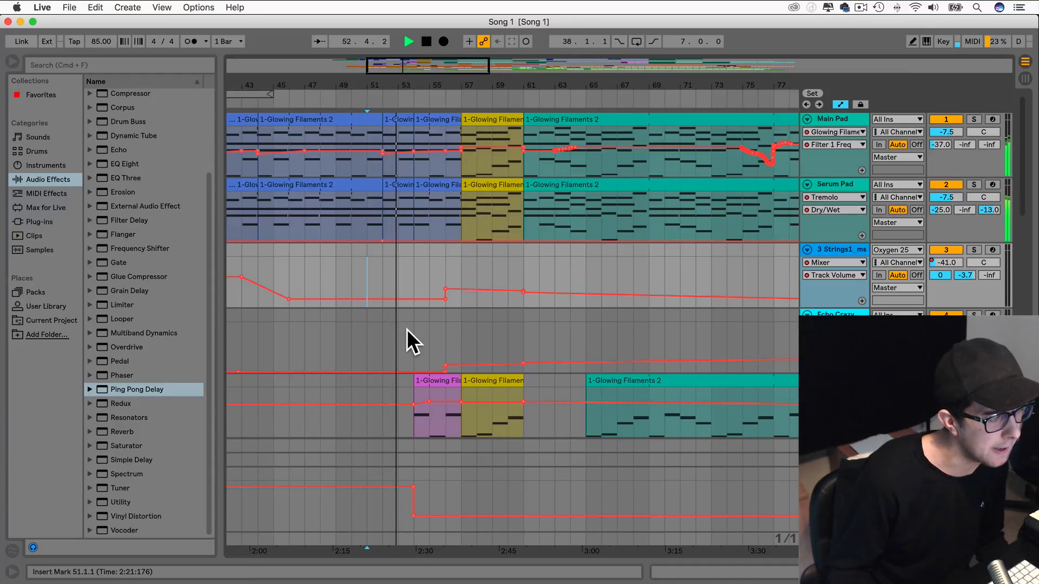
mouse_move(387, 154)
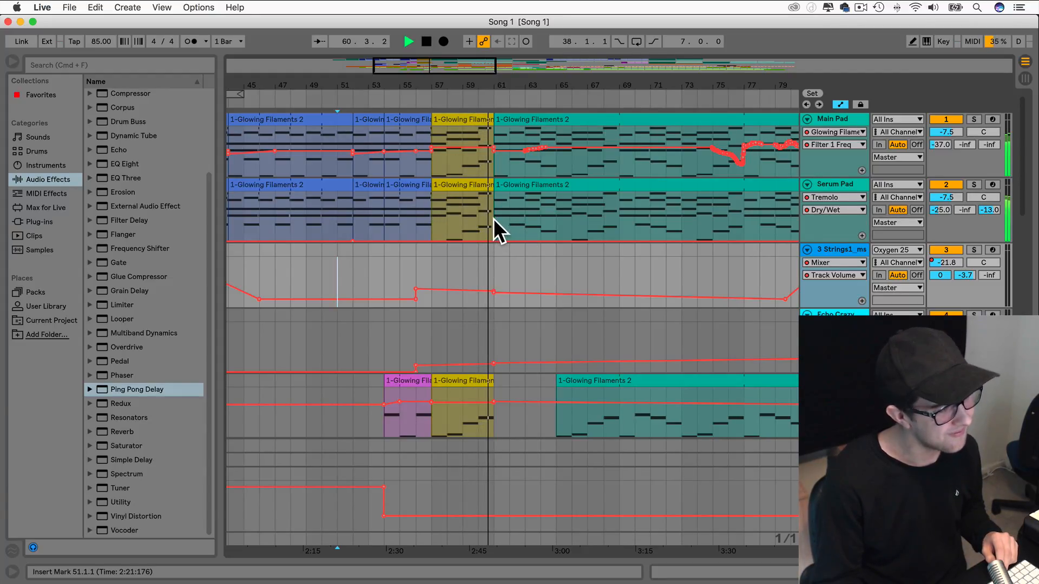
key(space)
Delete the Main Pad and Serum Pad clips between bars 57 and 61.
drag(494, 231, 444, 147)
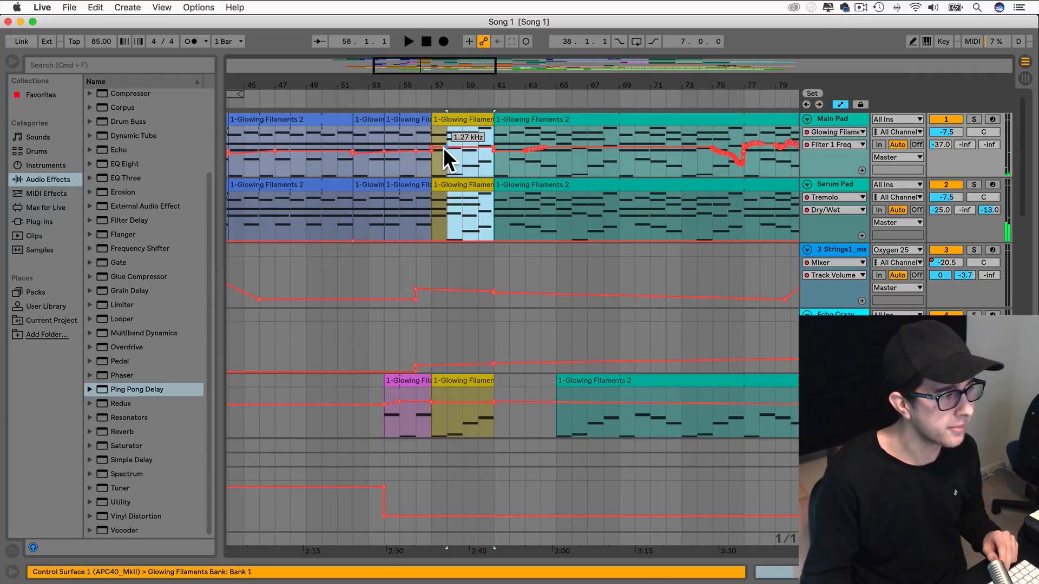
click(488, 214)
drag(491, 216, 438, 142)
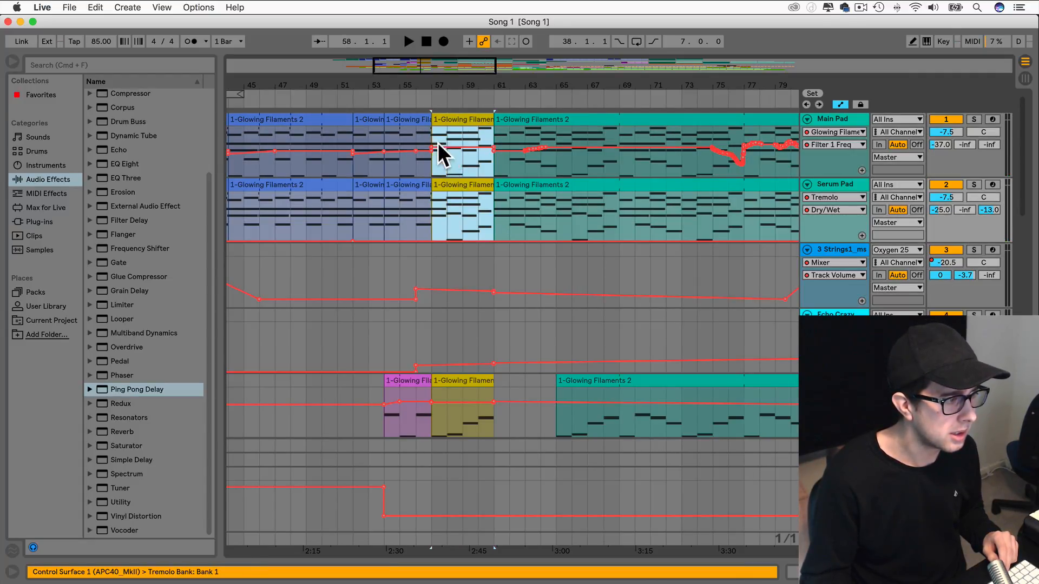
click(437, 120)
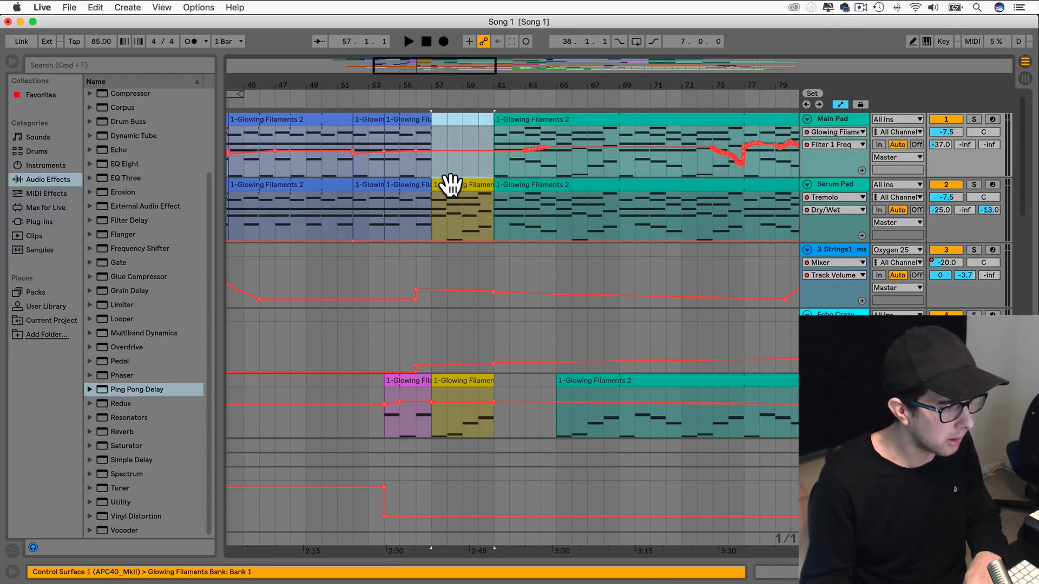
click(450, 185)
Delete the Bass and Serum Bass clips between bars 57 and 61.
scroll(450, 185, down, 3)
click(458, 291)
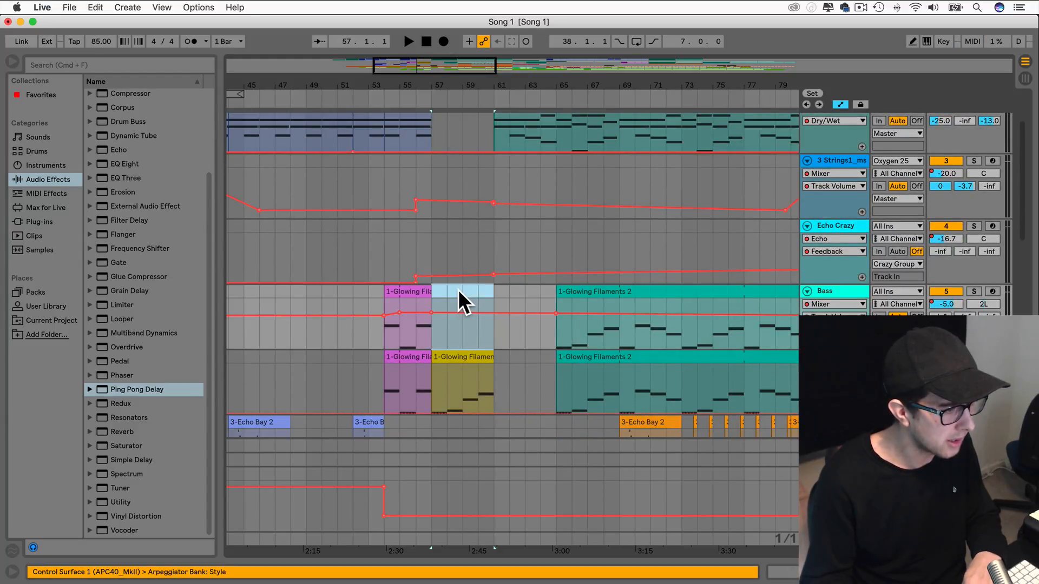
scroll(458, 290, down, 3)
click(456, 261)
scroll(456, 261, down, 6)
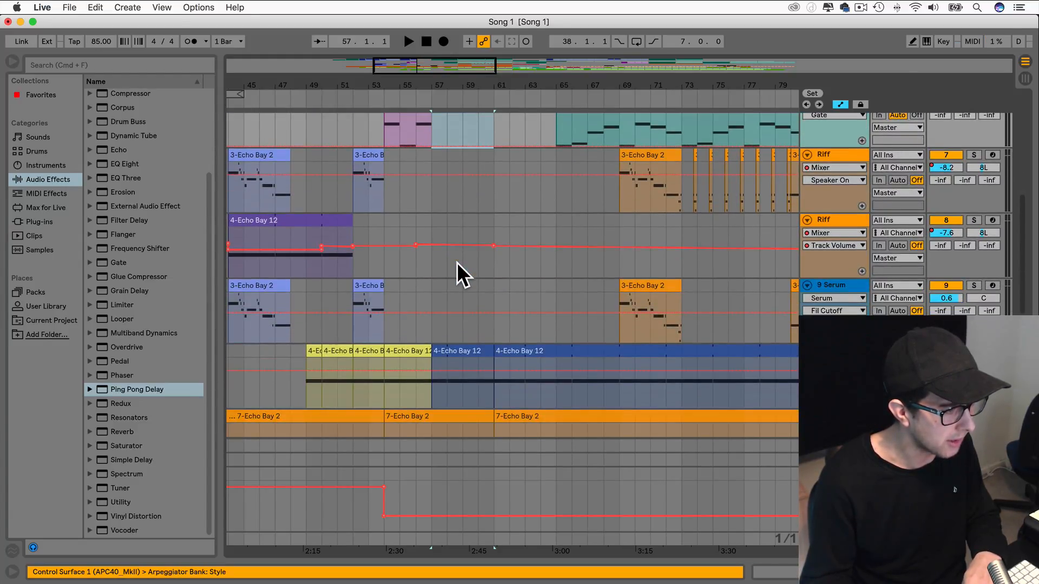
Delete the Tube, 12 Drum Rack, 11 Echo Bay and Shaker content between bars 57 and 61.
scroll(456, 262, down, 3)
click(457, 216)
drag(439, 362, 489, 345)
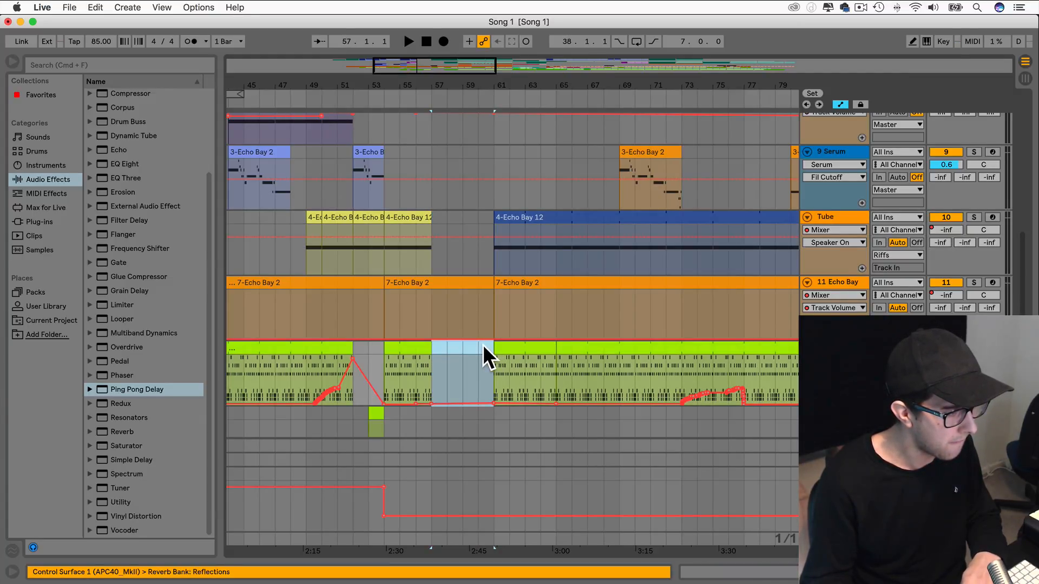
scroll(471, 349, down, 2)
drag(436, 252, 488, 221)
scroll(476, 227, down, 2)
scroll(475, 228, down, 3)
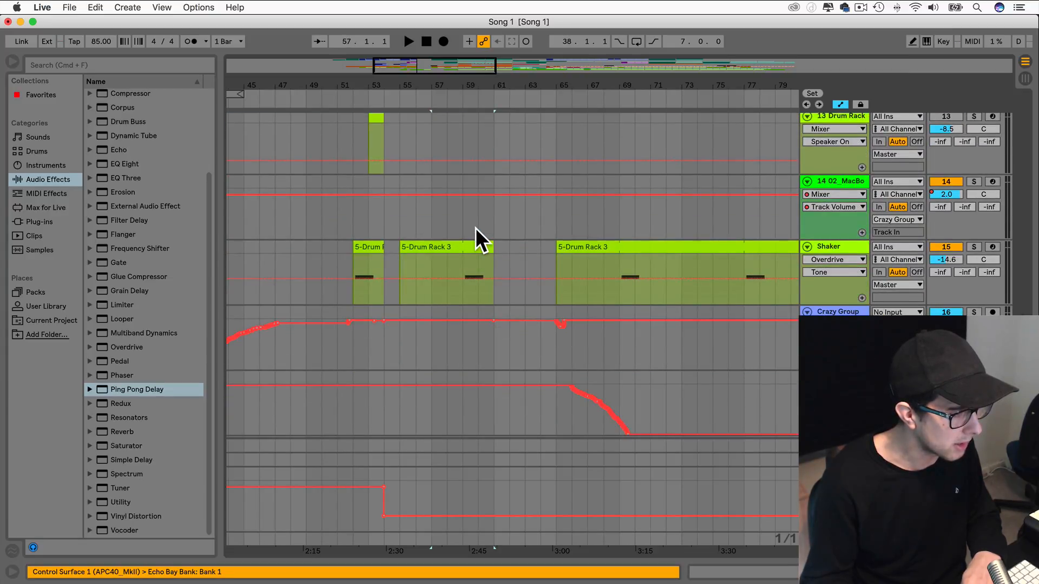
drag(491, 263, 435, 244)
Shorten the Main Pad and Serum Pad clips that start at bar 54 so they end at bar 56.
scroll(436, 242, up, 8)
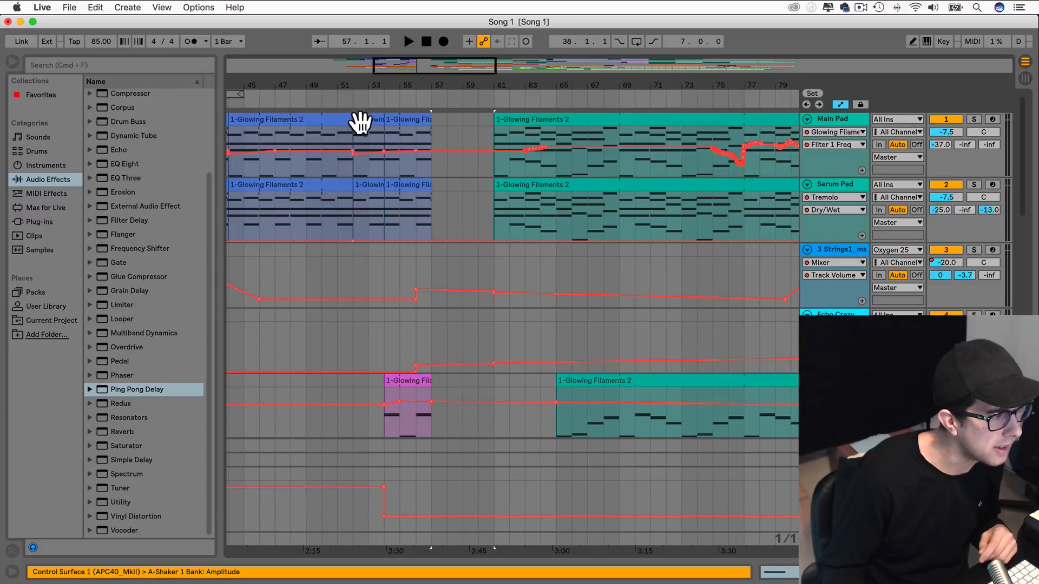
scroll(365, 127, left, 4)
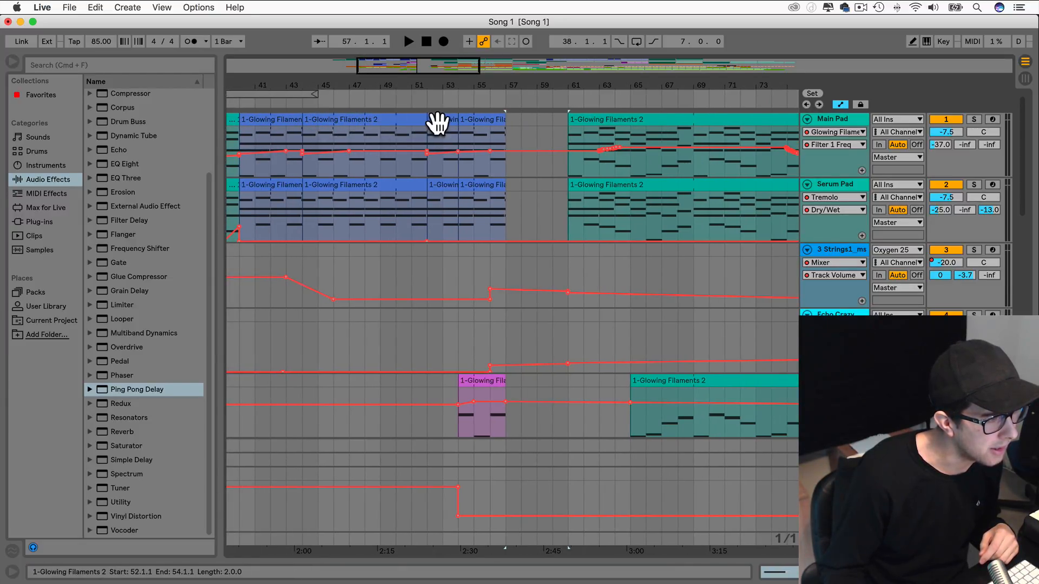
drag(504, 125, 479, 124)
drag(507, 185, 490, 184)
Shorten the Bass and Serum Bass clips that start at bar 54 so they end at bar 56.
scroll(488, 196, down, 3)
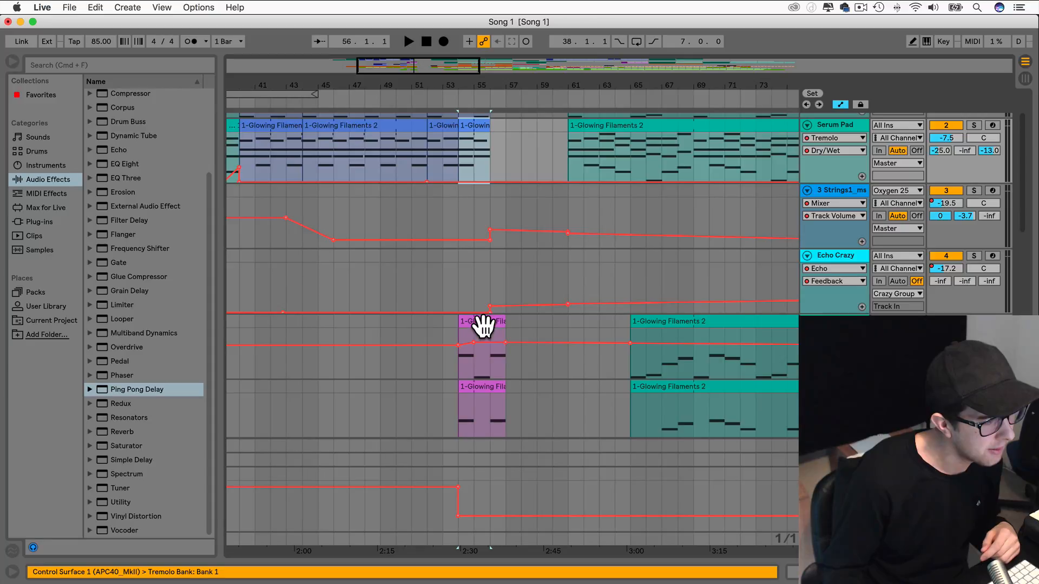
drag(499, 325, 487, 324)
mouse_move(505, 389)
mouse_down()
mouse_move(479, 386)
mouse_move(493, 380)
mouse_up()
Shorten the Tube, 12 Drum Rack and 11 Echo Bay clips that start at bar 54 so they end at bar 56.
scroll(482, 388, down, 6)
scroll(493, 381, down, 7)
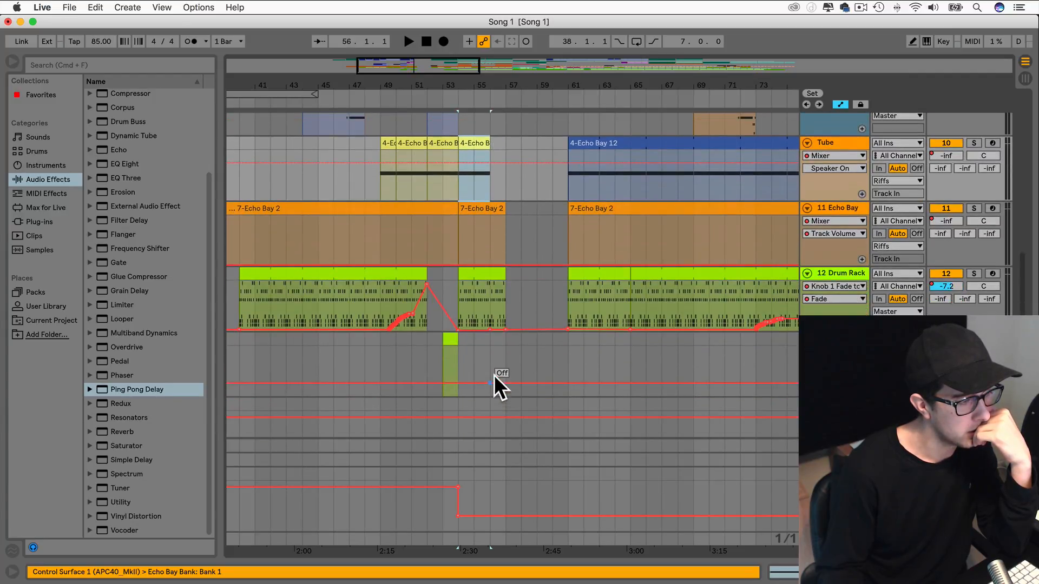
drag(498, 277, 489, 277)
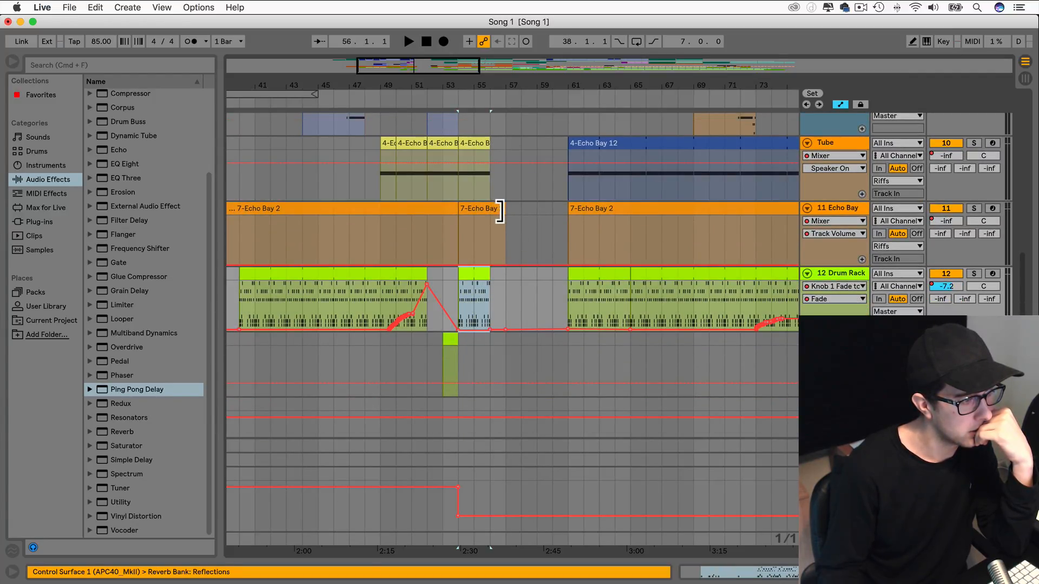
drag(499, 211, 489, 211)
Delete the Shaker clip between bars 55 and 57.
scroll(509, 293, down, 7)
click(491, 232)
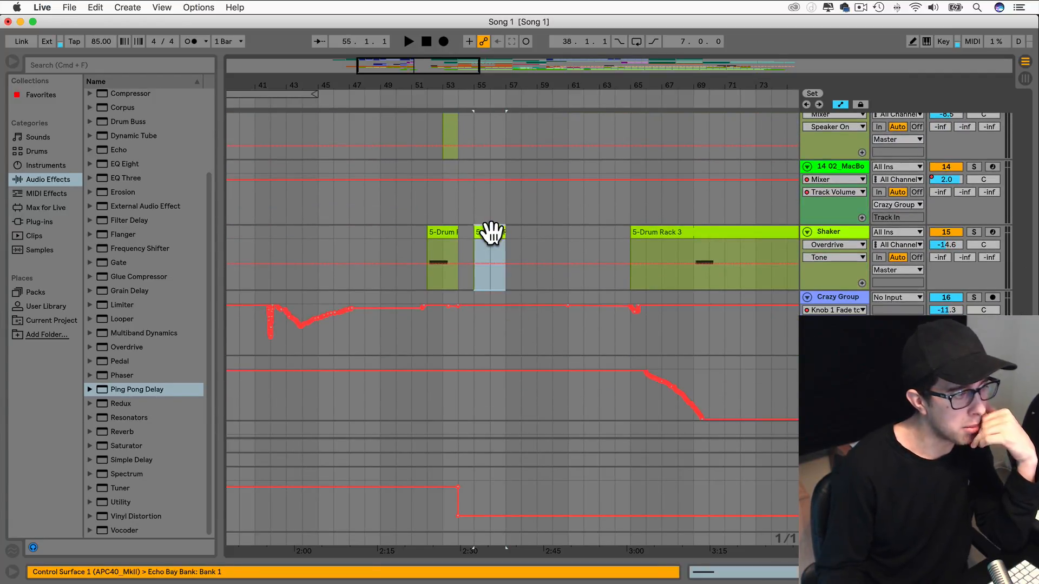
key(Delete)
Move the section between bars 40 and 56 on all tracks four bars later so it starts at bar 44.
scroll(532, 258, down, 2)
scroll(532, 258, up, 2)
drag(564, 327, 515, 93)
scroll(514, 93, up, 8)
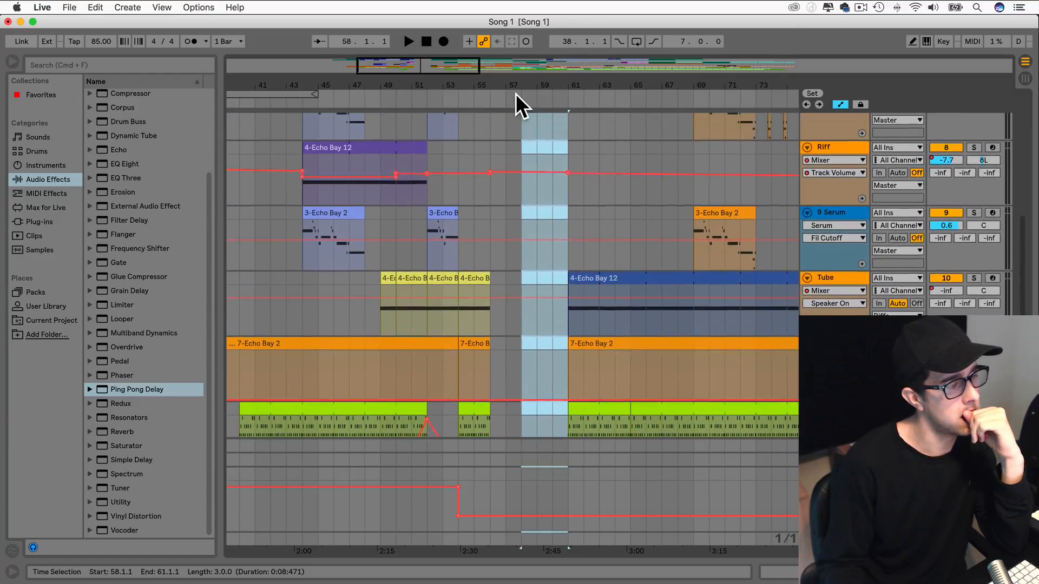
scroll(515, 93, up, 8)
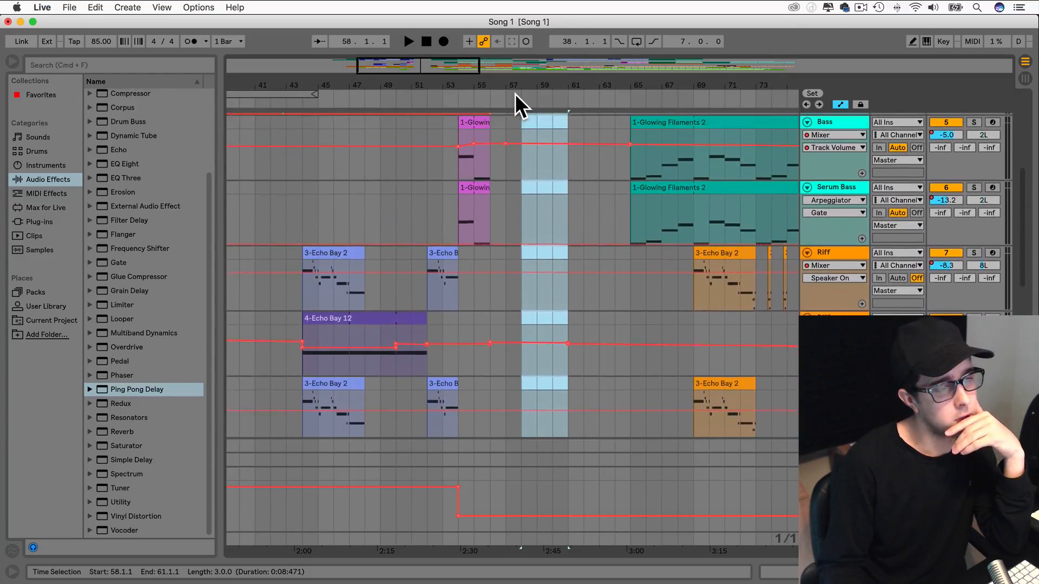
scroll(515, 93, up, 6)
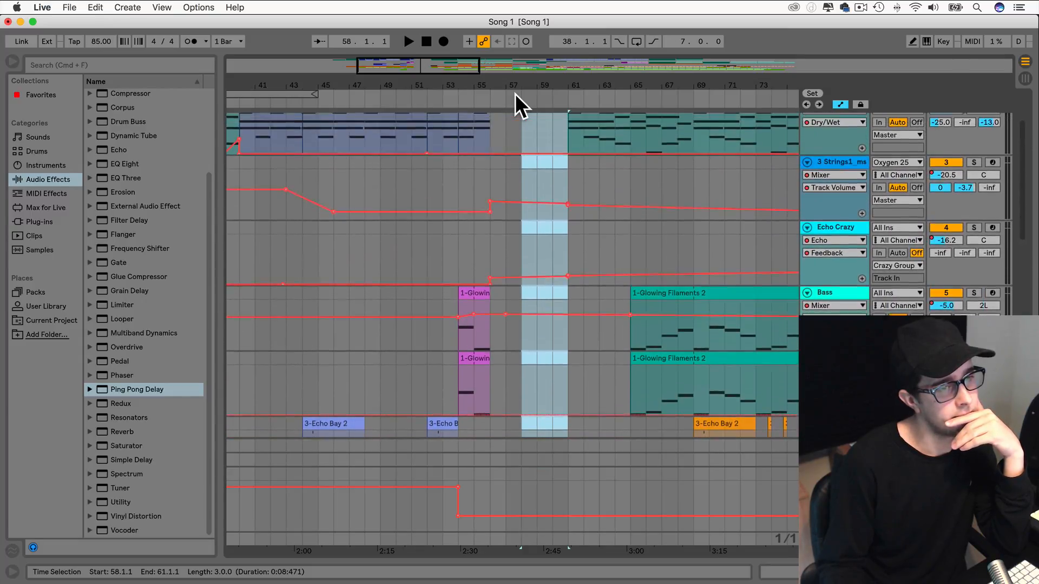
mouse_move(515, 93)
mouse_down()
mouse_move(209, 105)
mouse_move(225, 111)
mouse_move(197, 134)
mouse_move(223, 126)
mouse_move(154, 118)
mouse_move(203, 126)
mouse_move(219, 145)
mouse_move(244, 138)
mouse_up()
scroll(270, 135, left, 5)
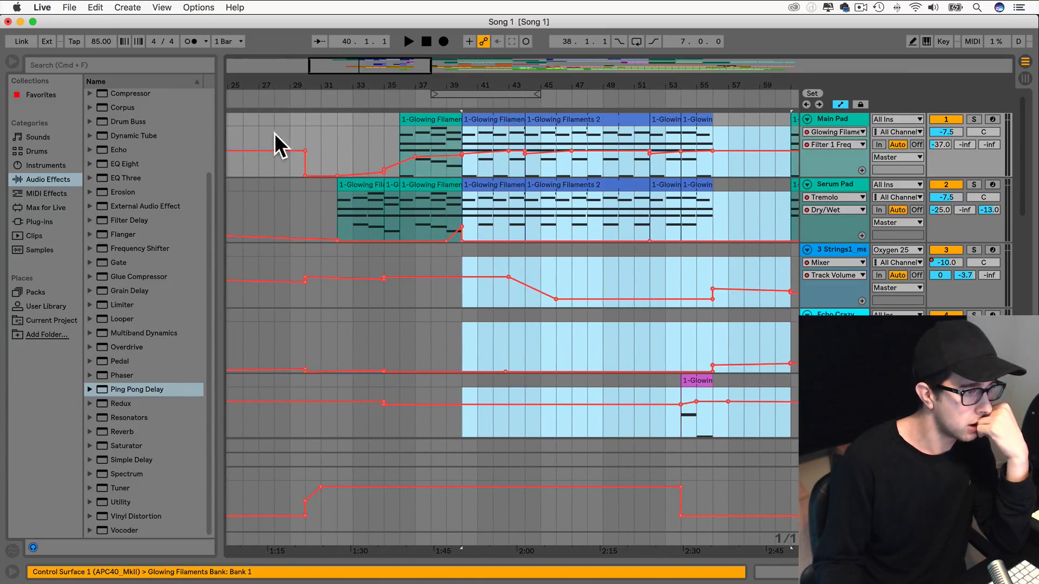
drag(511, 121, 555, 140)
Move the Main Pad and Serum Pad clips between bars 32 and 40 four bars later so they lead up to bar 44.
drag(345, 122, 465, 220)
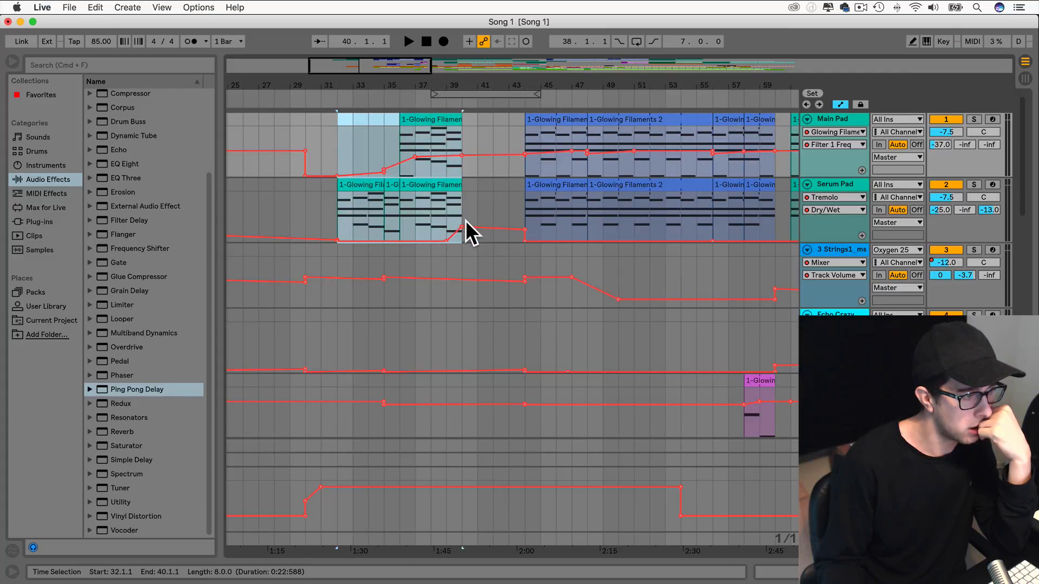
drag(431, 119, 492, 123)
scroll(494, 121, down, 15)
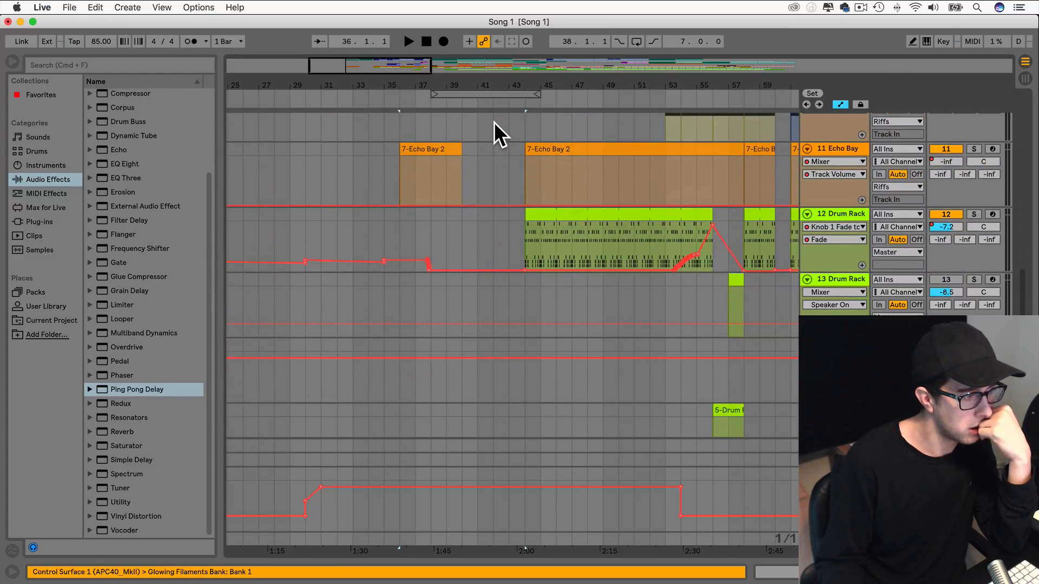
click(436, 150)
scroll(459, 175, down, 1)
scroll(459, 176, down, 10)
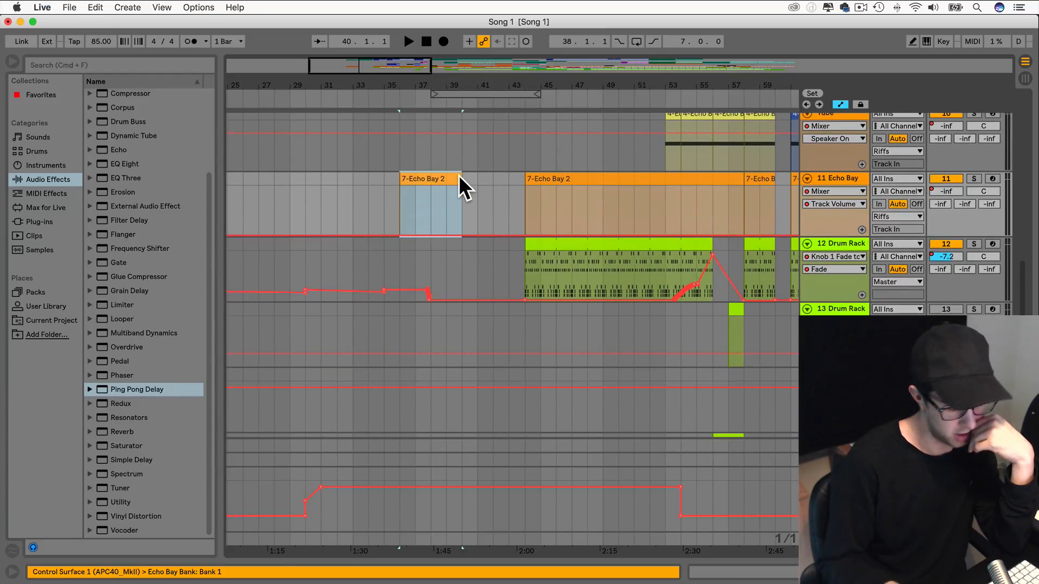
scroll(456, 174, up, 20)
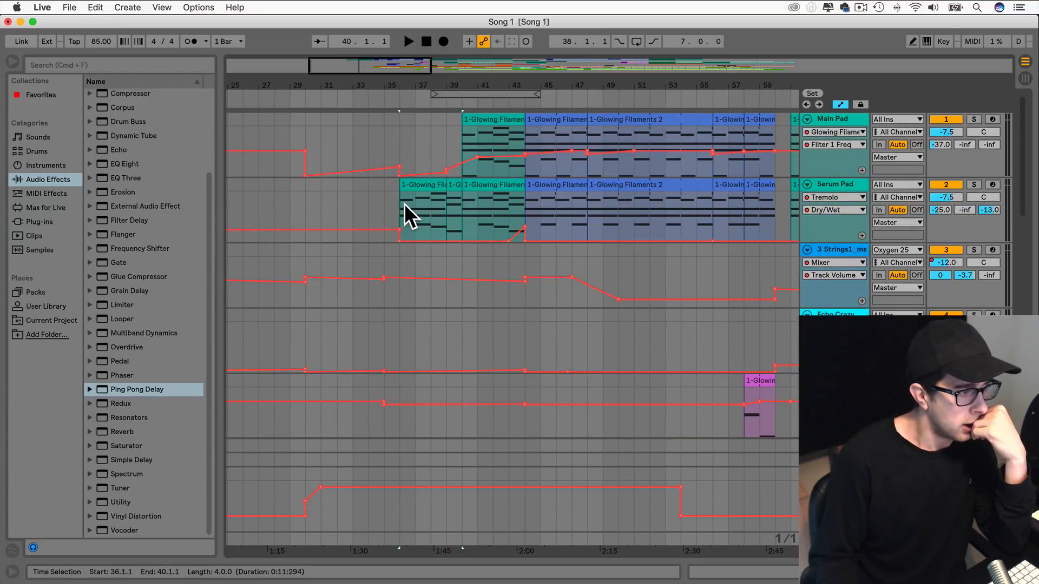
Play the arrangement from bar 36.
scroll(400, 206, right, 10)
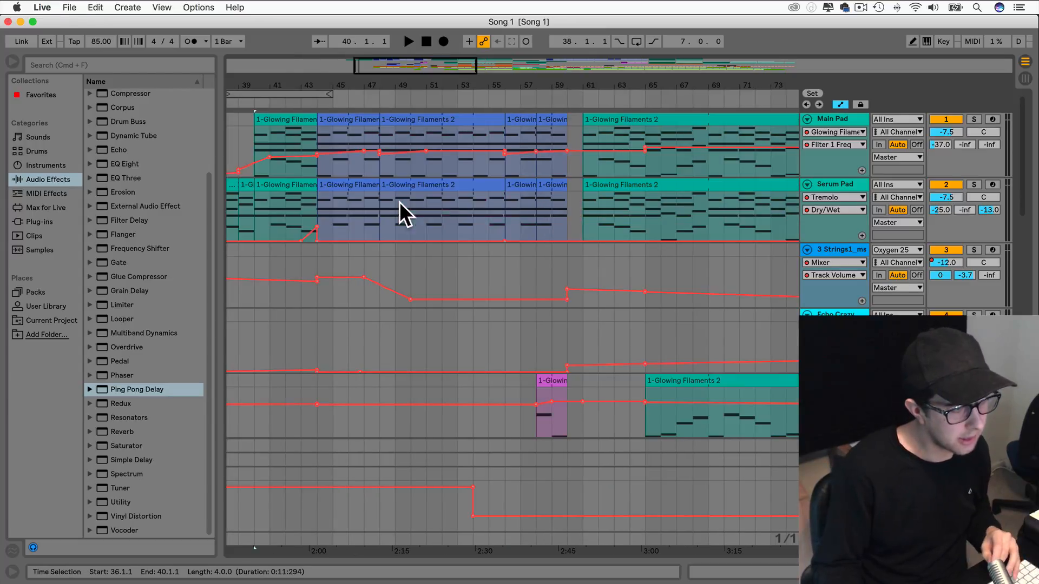
scroll(398, 199, right, 6)
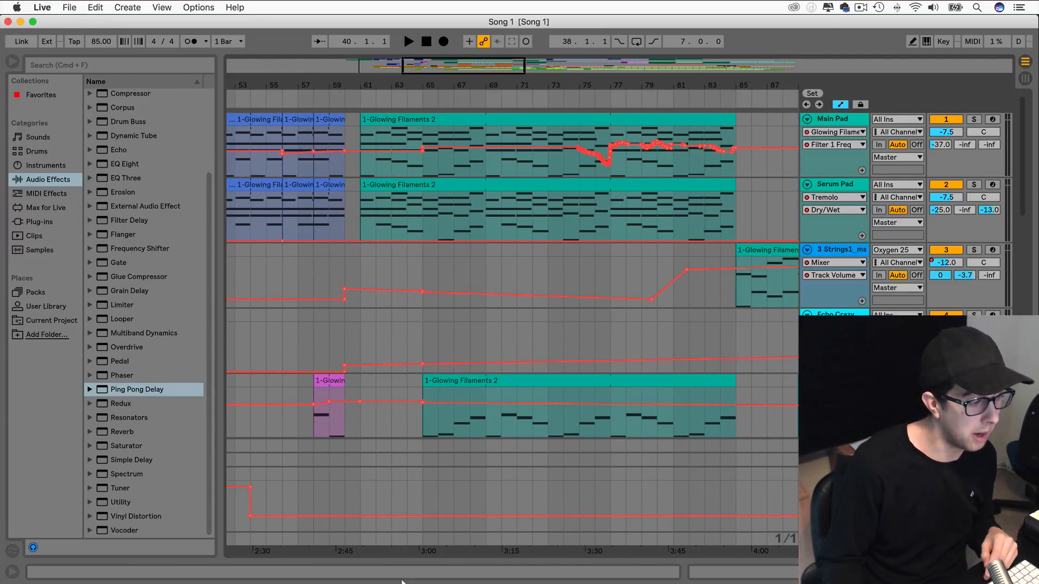
scroll(436, 481, right, 20)
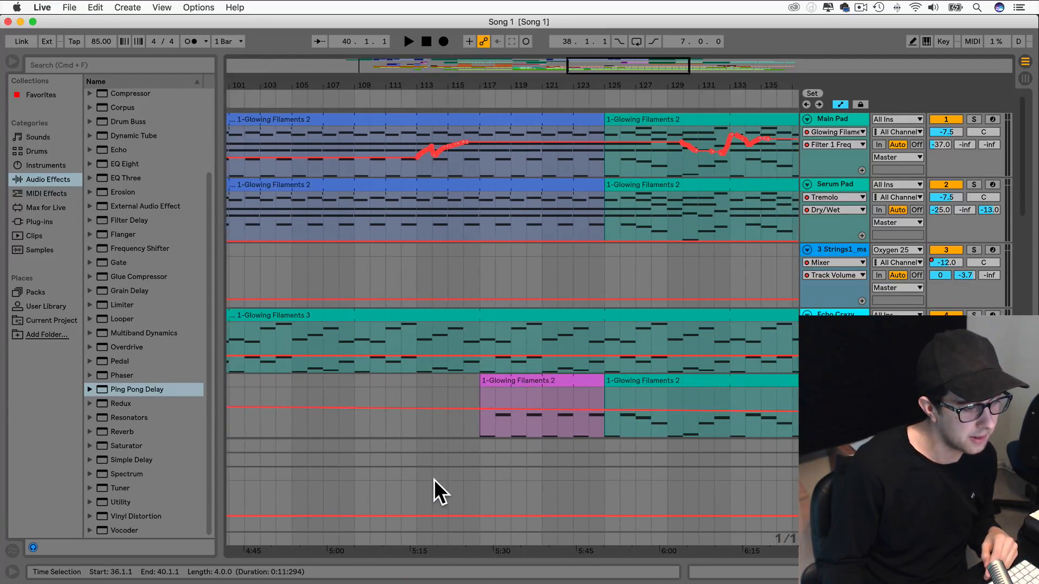
scroll(433, 479, left, 20)
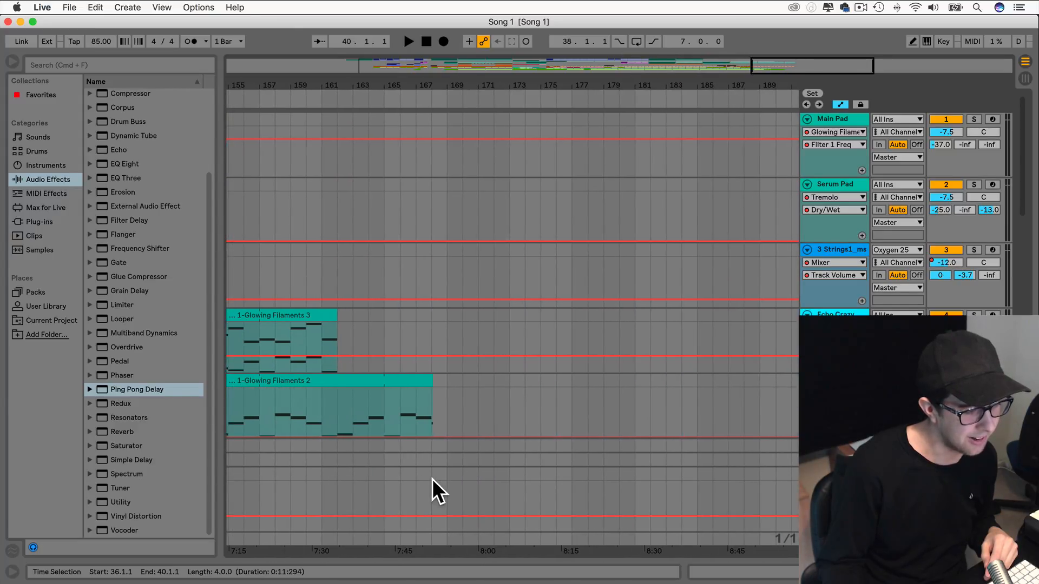
scroll(430, 479, left, 20)
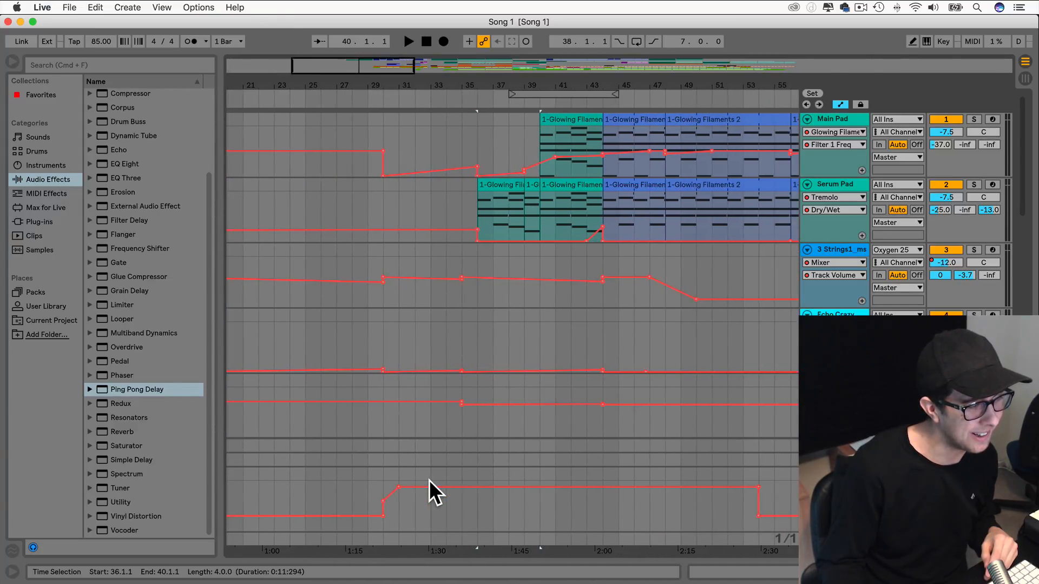
click(372, 209)
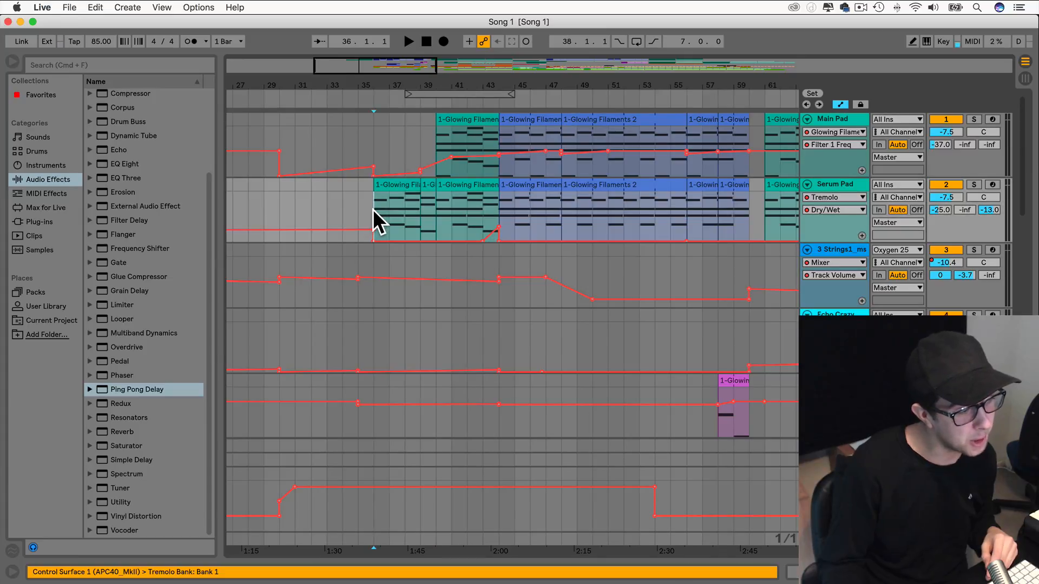
key(space)
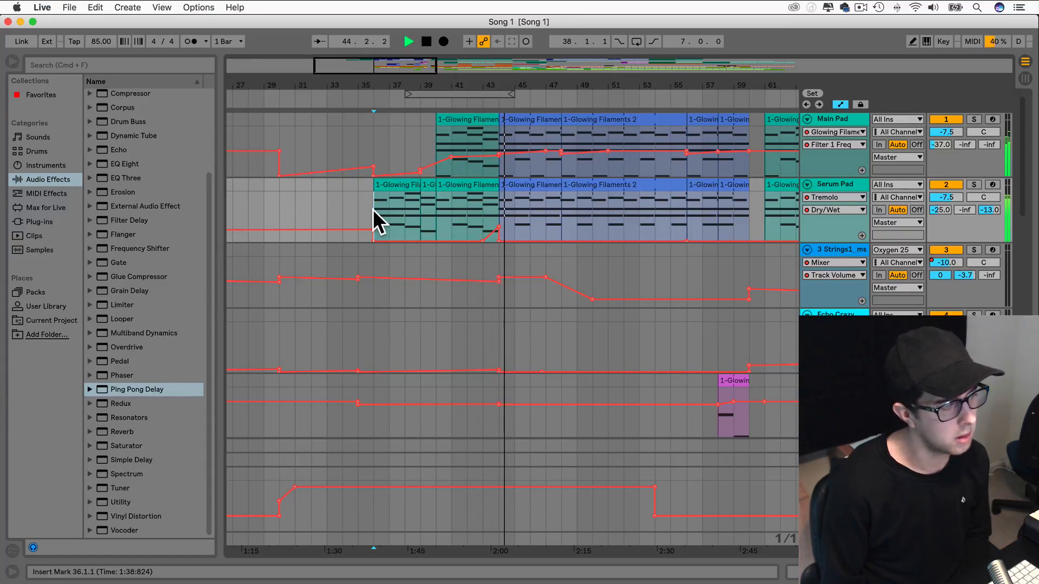
Add a Tremolo Dry/Wet automation peak on Serum Pad at bar 60, ramping up from bar 59.
click(740, 244)
click(749, 238)
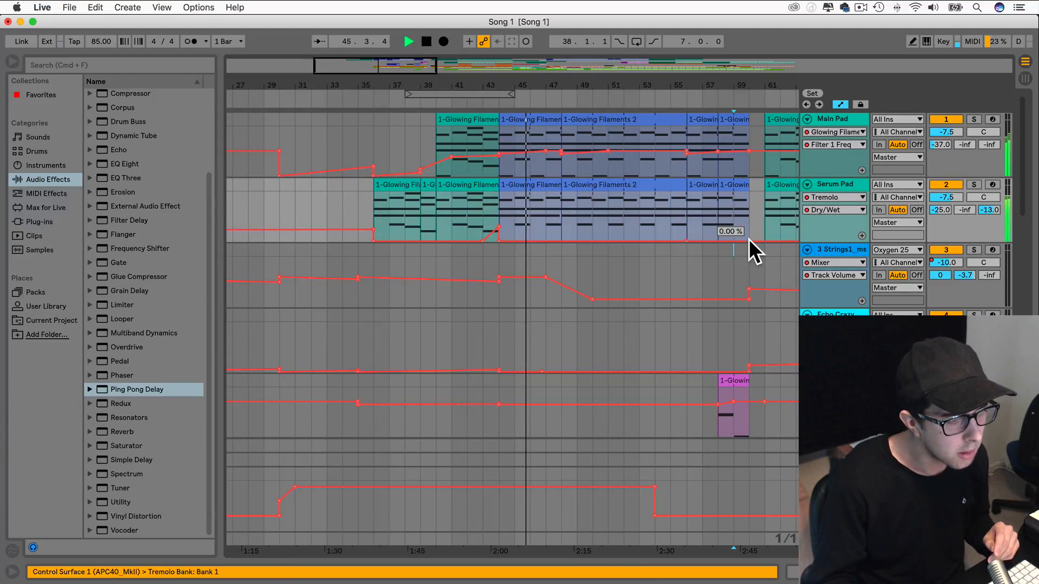
mouse_move(762, 239)
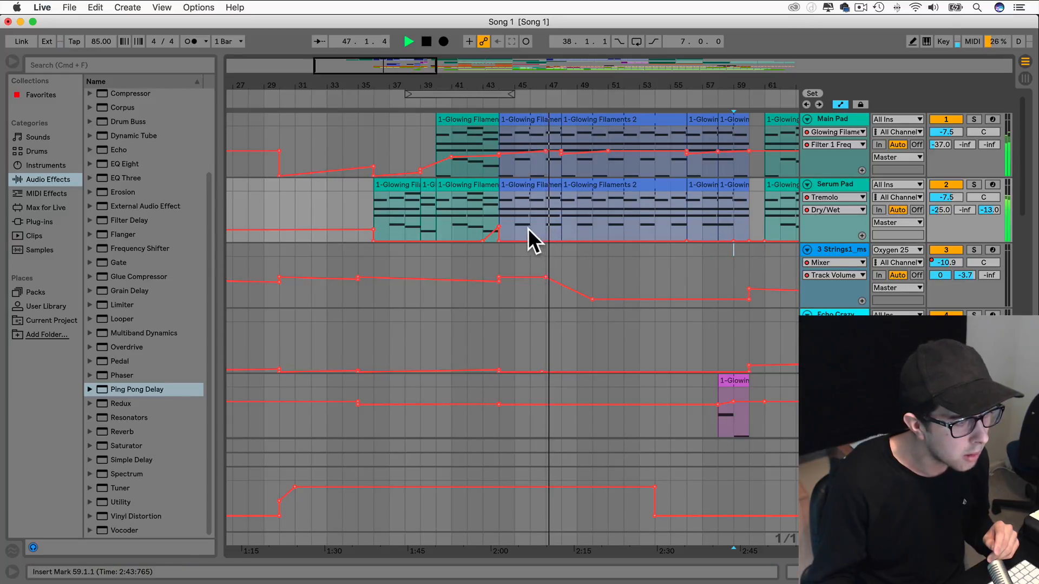
drag(748, 238, 748, 227)
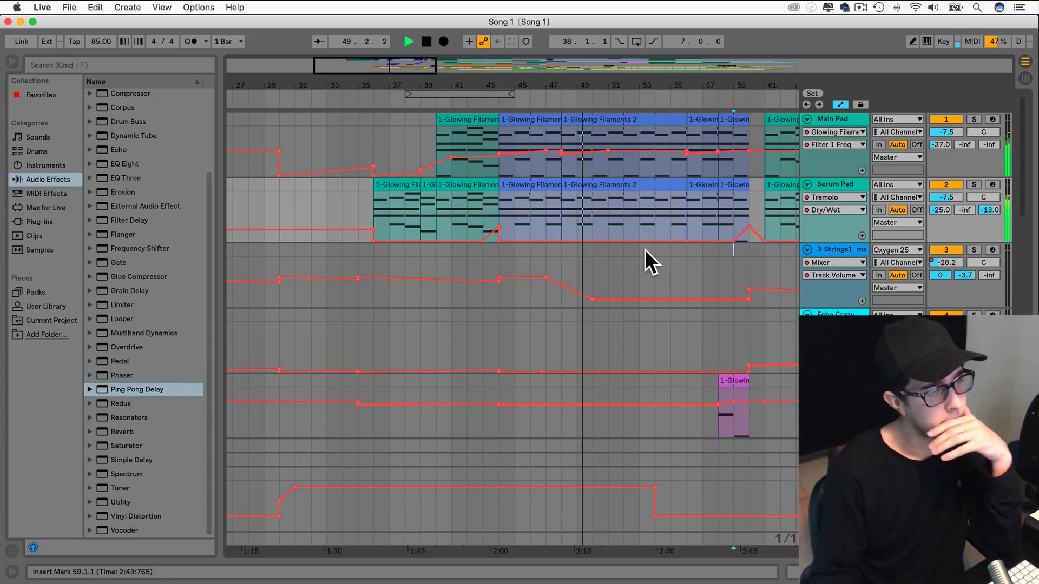
mouse_move(706, 245)
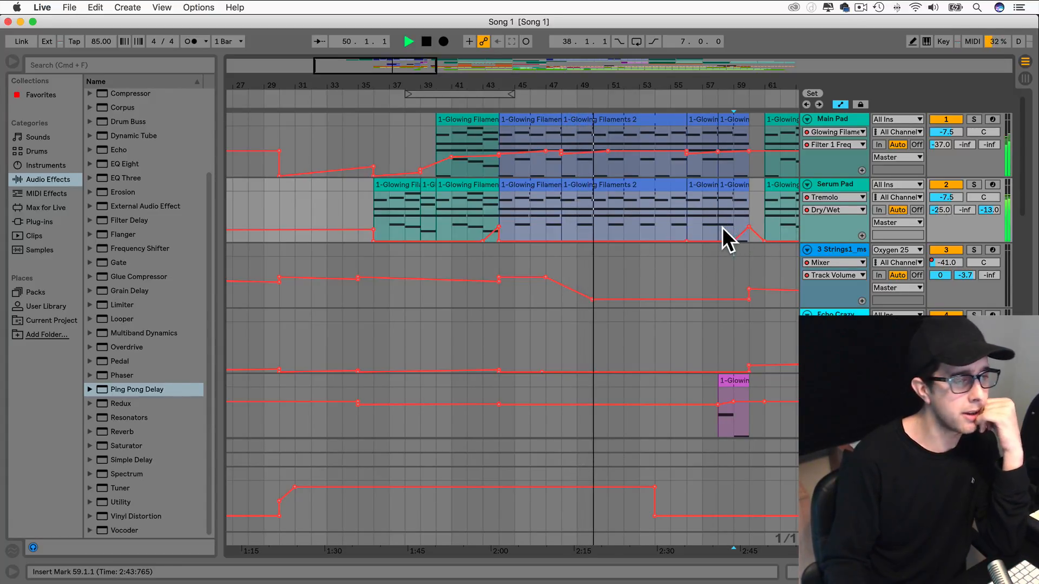
mouse_move(750, 227)
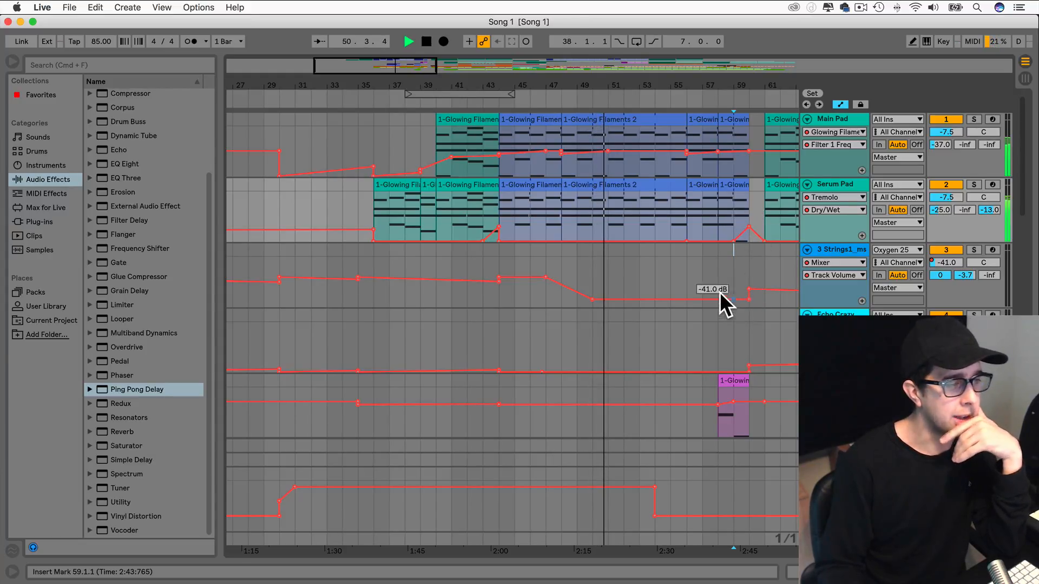
Listen through the passage past bar 60 while checking the other tracks' clips, and stop playback.
scroll(712, 286, right, 5)
scroll(712, 285, down, 15)
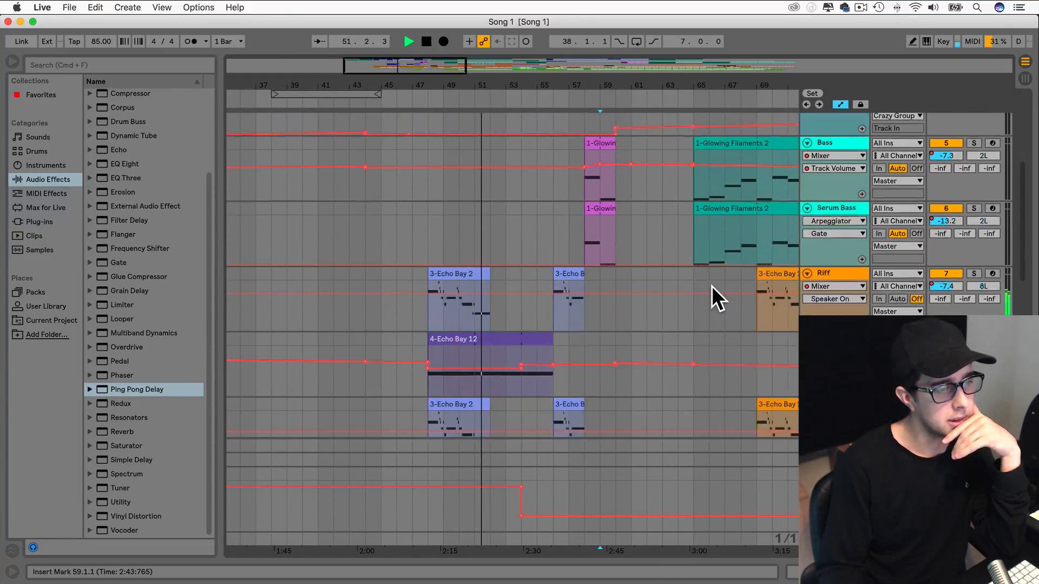
scroll(712, 285, up, 15)
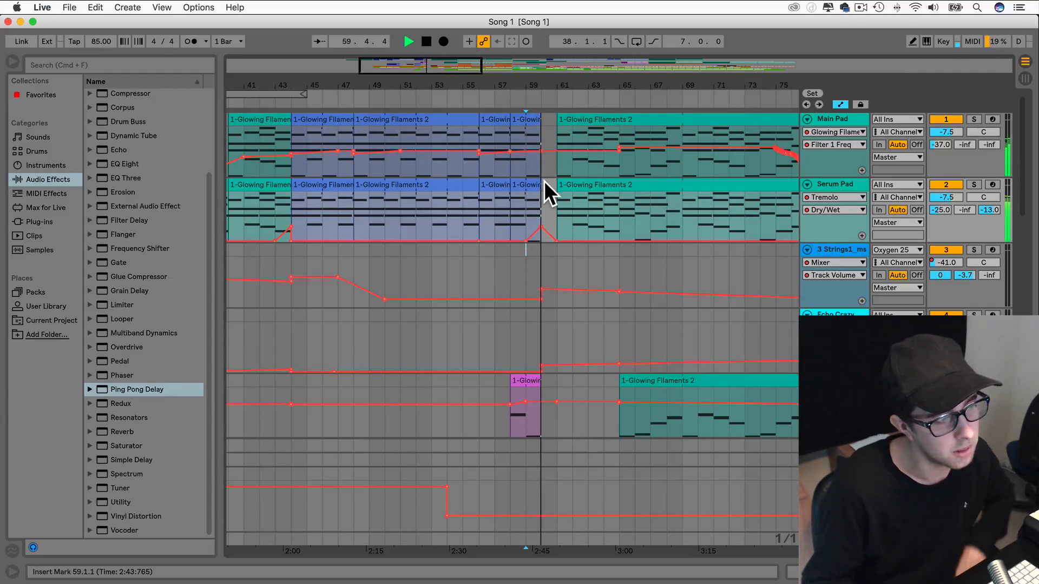
key(space)
Move the contents of bars 36 to 60 on the tracks from Main Pad to Bass one bar later, ending at bar 61.
scroll(581, 327, left, 3)
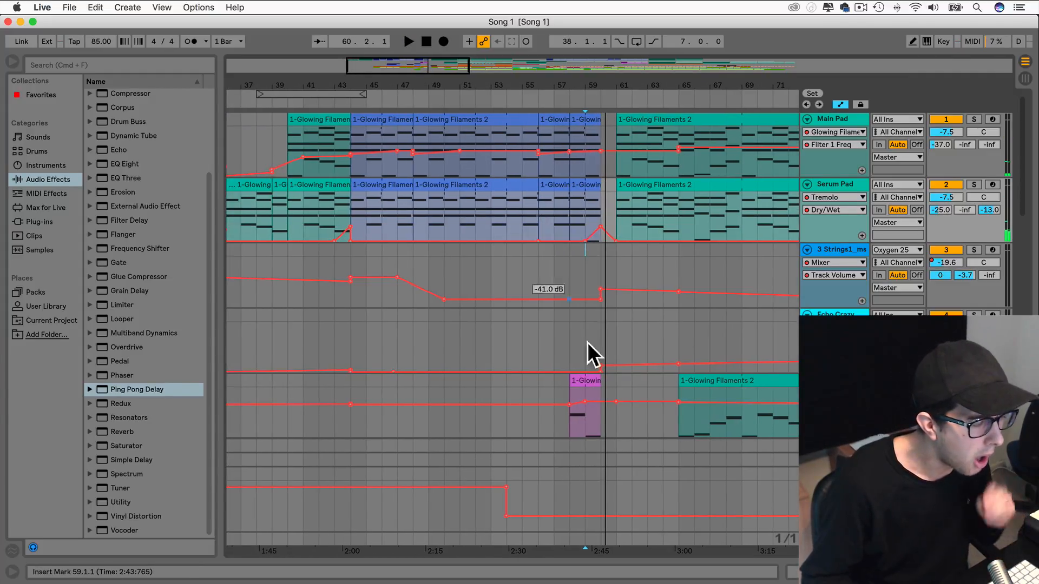
drag(599, 419, 190, 97)
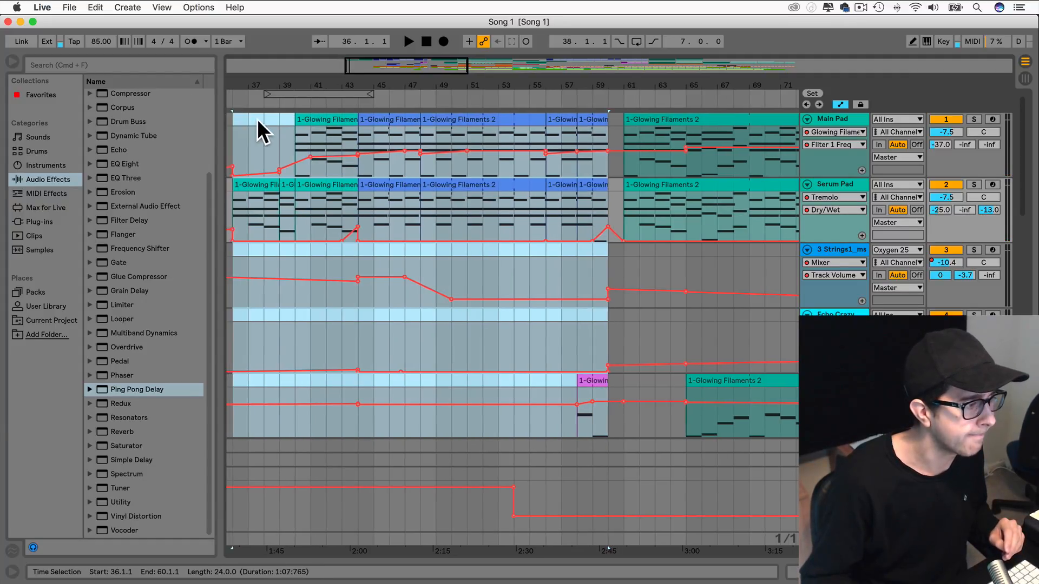
scroll(324, 124, left, 3)
drag(674, 119, 678, 156)
Move the Serum Bass, both Riff and 9 Serum clips between bars 48 and 60 one bar later.
scroll(679, 157, down, 5)
click(683, 234)
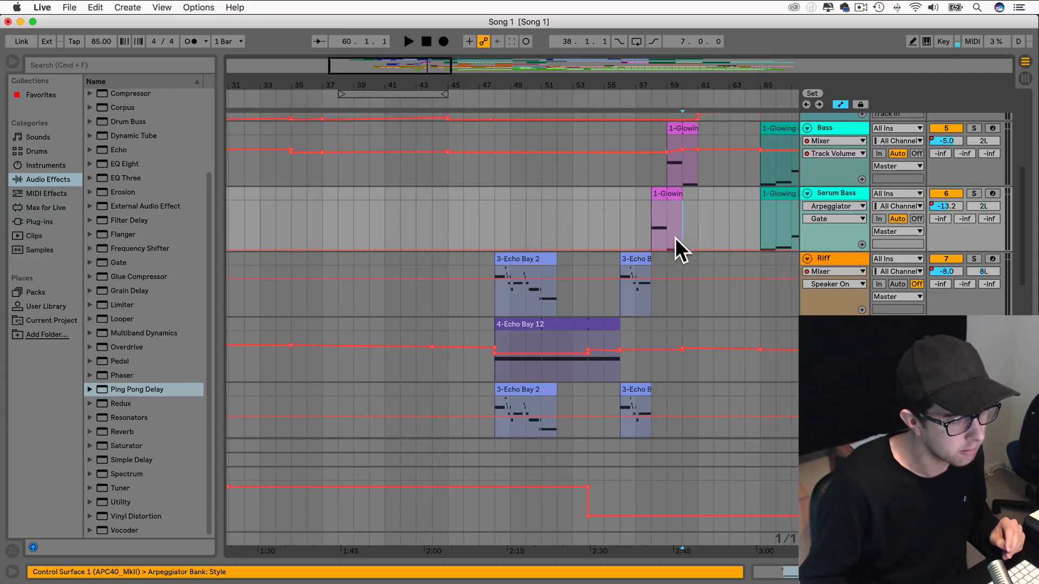
drag(491, 200, 677, 406)
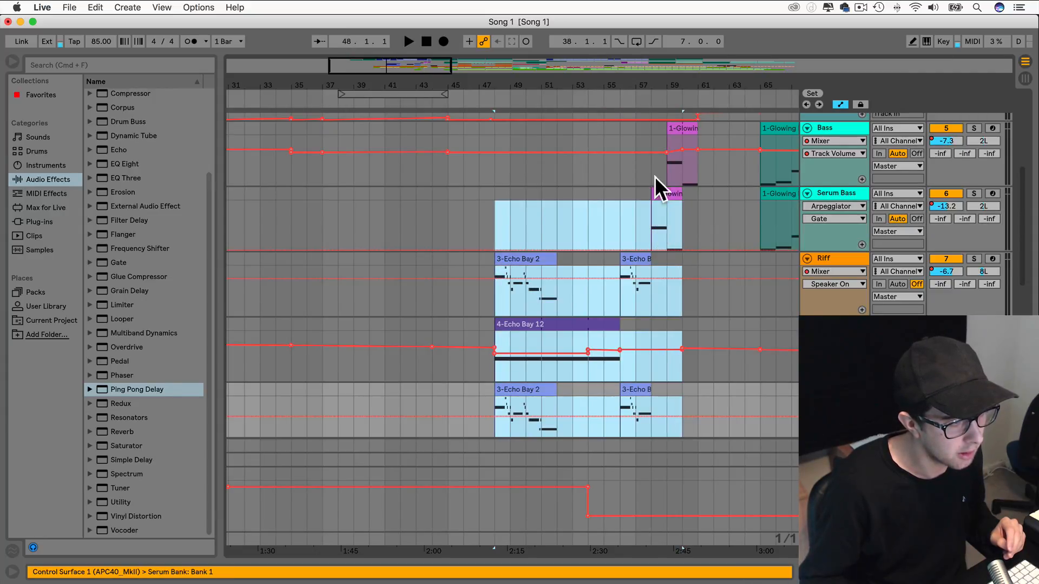
drag(673, 194, 679, 197)
Move the Tube, 11 Echo Bay and 12 Drum Rack clips between bars 44 and 60 one bar later, and the Shaker clip to bar 57.
scroll(677, 201, down, 5)
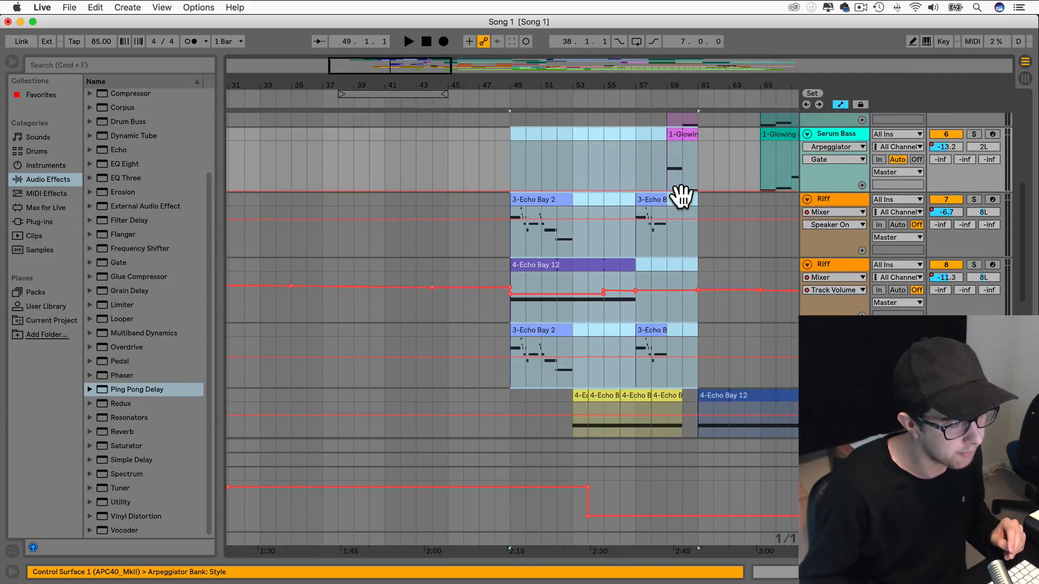
drag(426, 262, 676, 410)
drag(667, 254, 676, 258)
scroll(675, 258, down, 5)
click(634, 278)
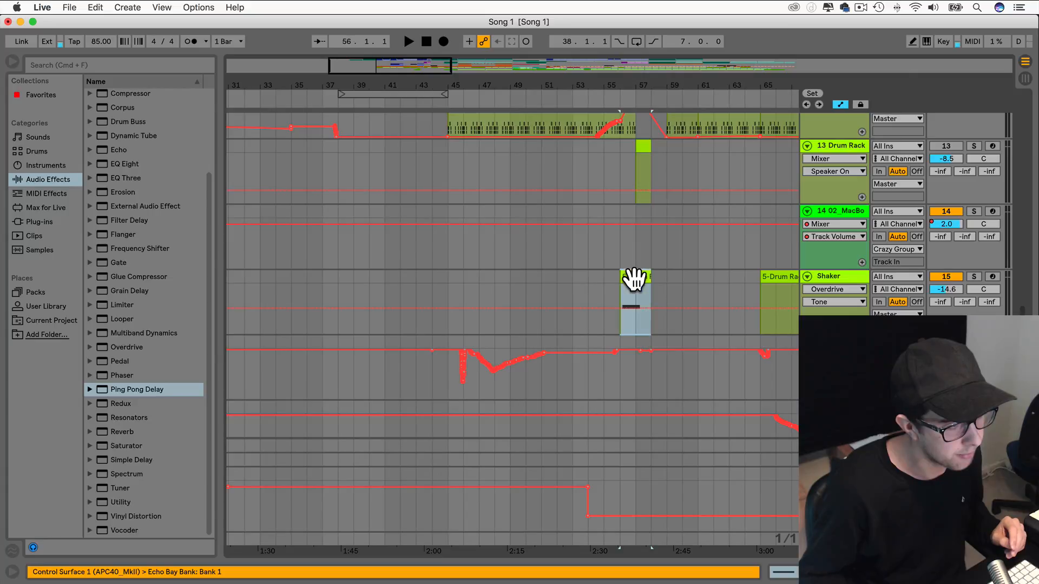
scroll(633, 267, up, 5)
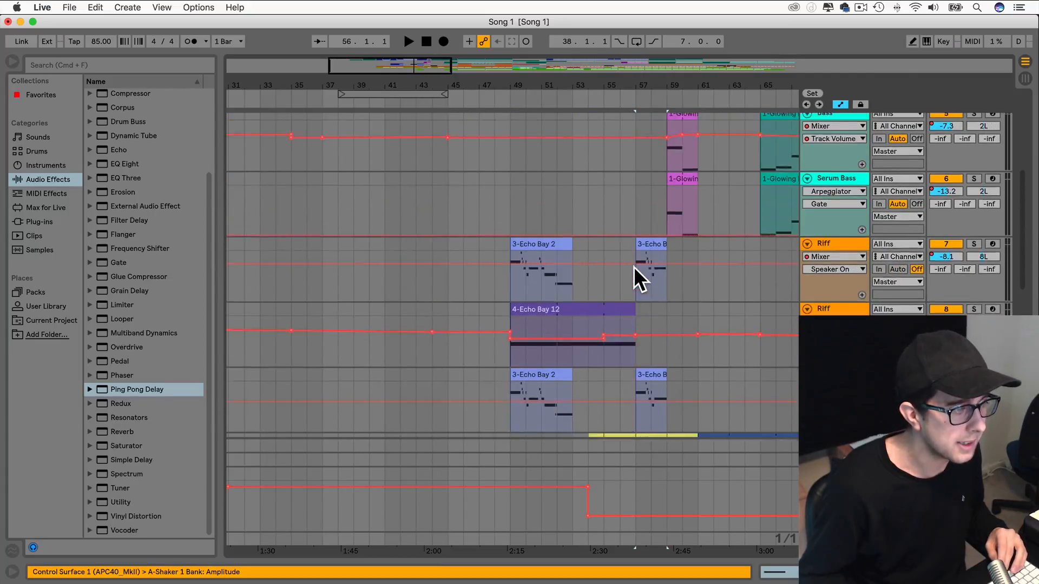
Play the transition into bar 61 starting from bar 56, and replay it from bar 59.
scroll(603, 203, up, 5)
key(space)
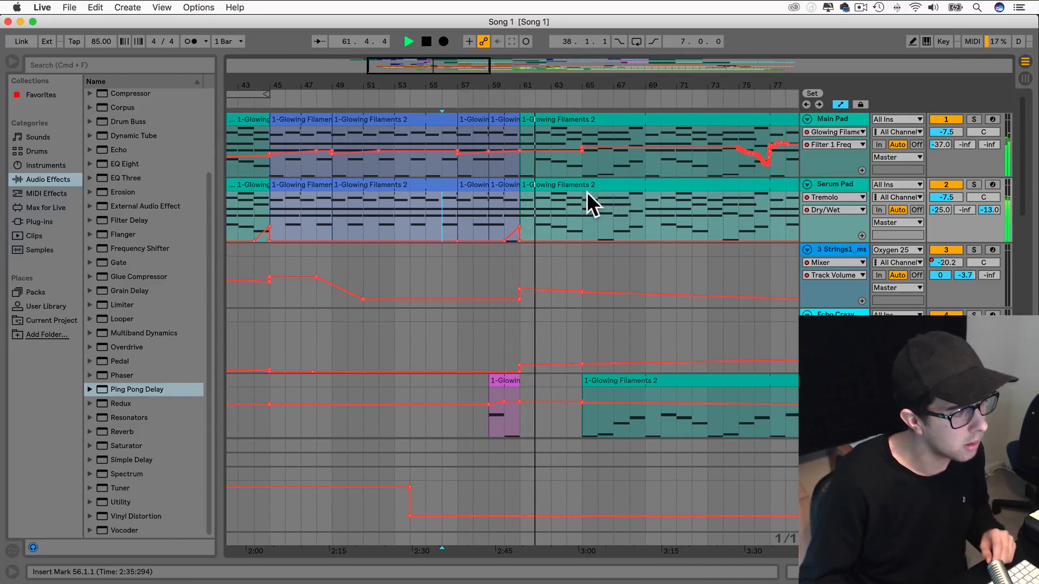
key(space)
scroll(524, 201, down, 15)
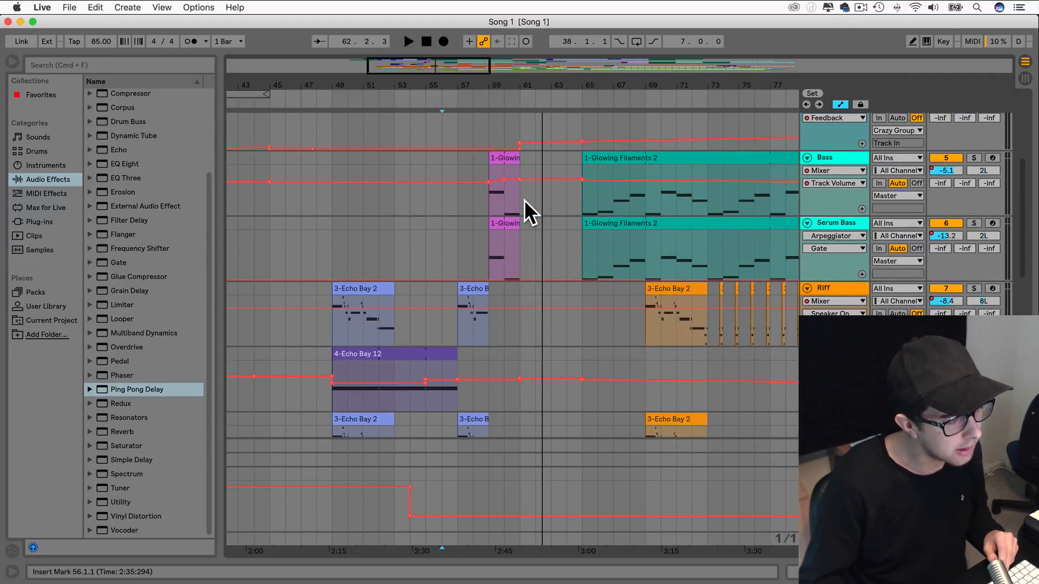
scroll(525, 201, down, 5)
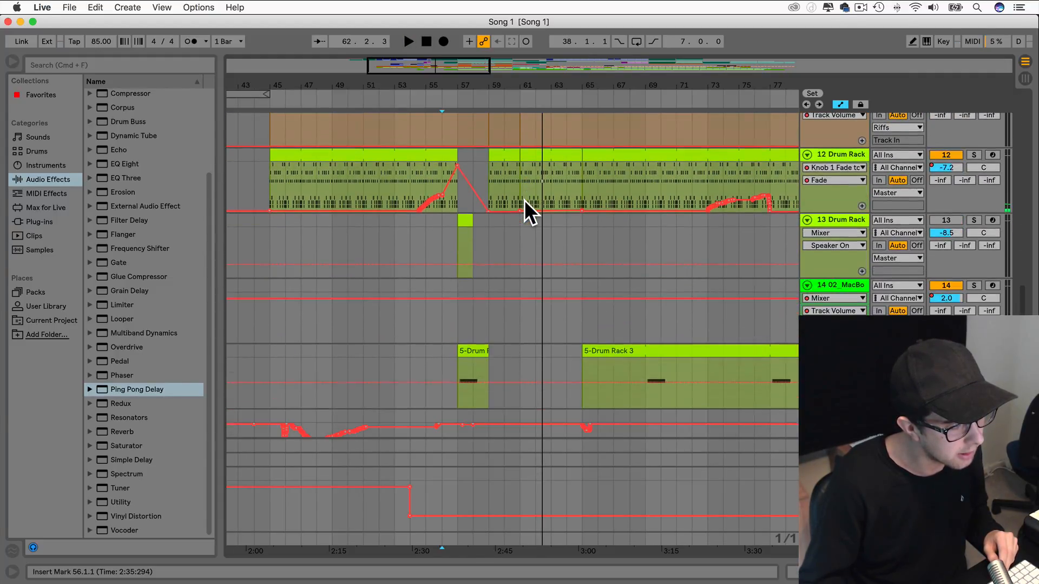
click(491, 180)
key(space)
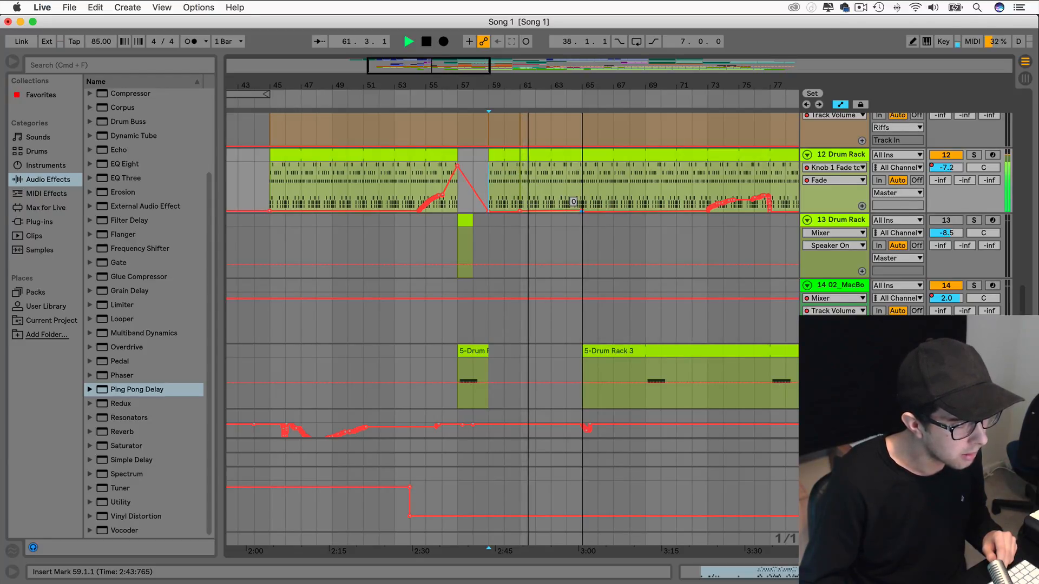
Recolour the 12 Drum Rack clip between bars 59 and 61 cyan.
drag(522, 180, 503, 158)
right_click(508, 160)
click(608, 420)
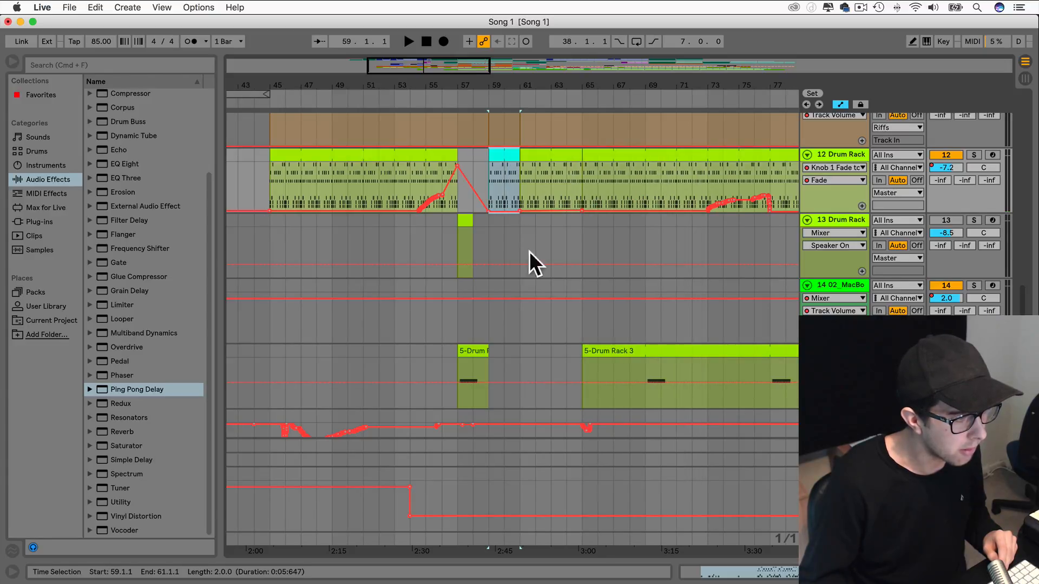
Examine the 00DB_Kick_5 and 00DB_Kick_Astrix_style_2 notes in the cyan 12 Drum Rack clip between bars 59 and 61.
click(520, 174)
shift+click(581, 164)
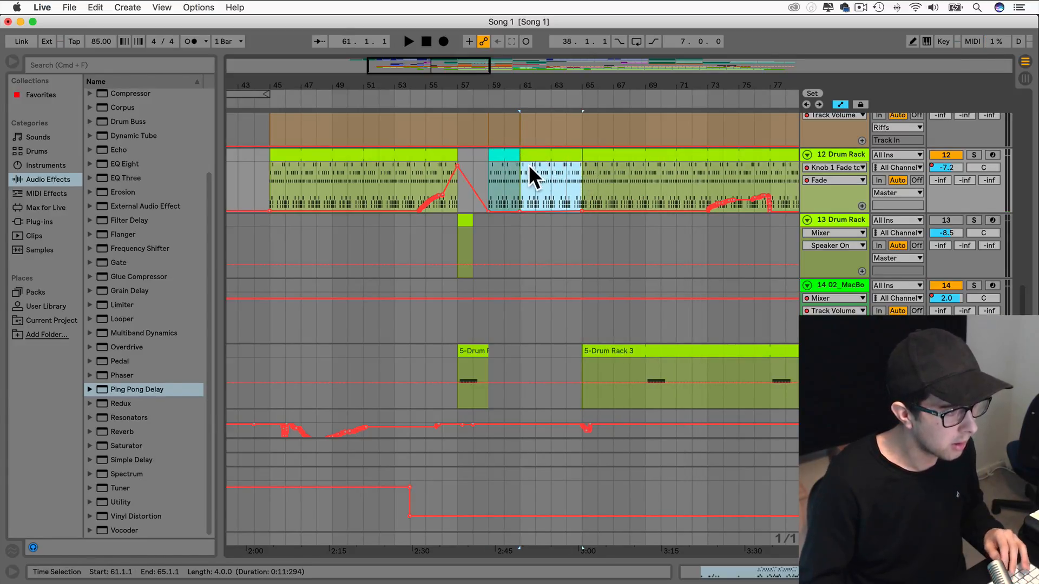
click(507, 170)
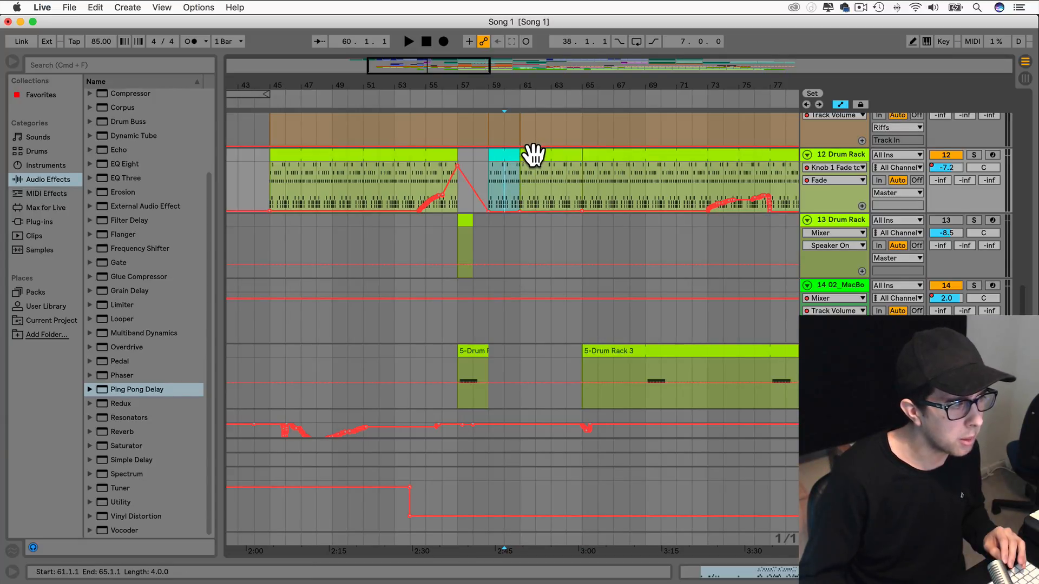
double_click(497, 155)
drag(517, 413, 482, 169)
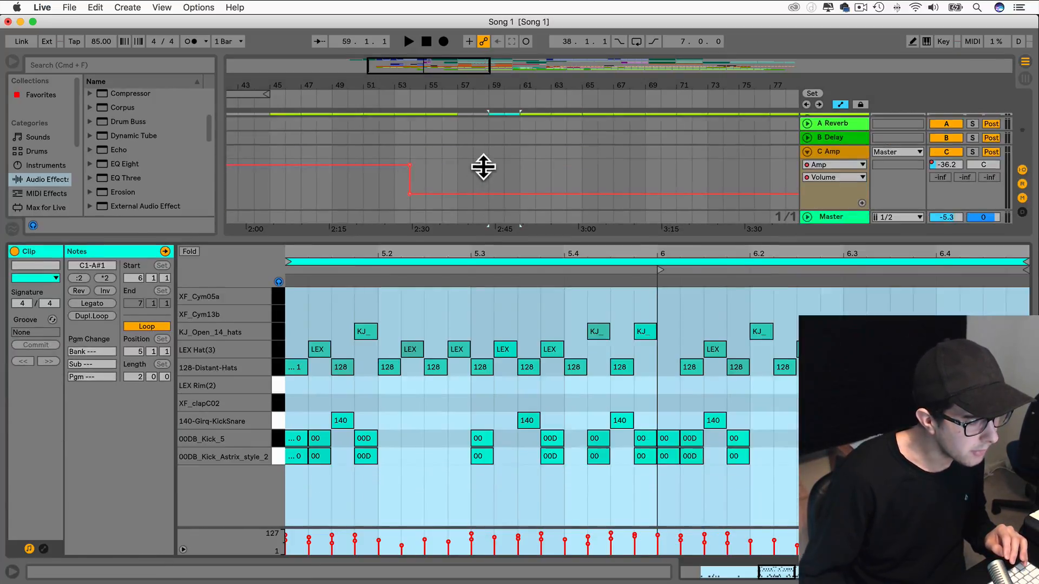
click(280, 385)
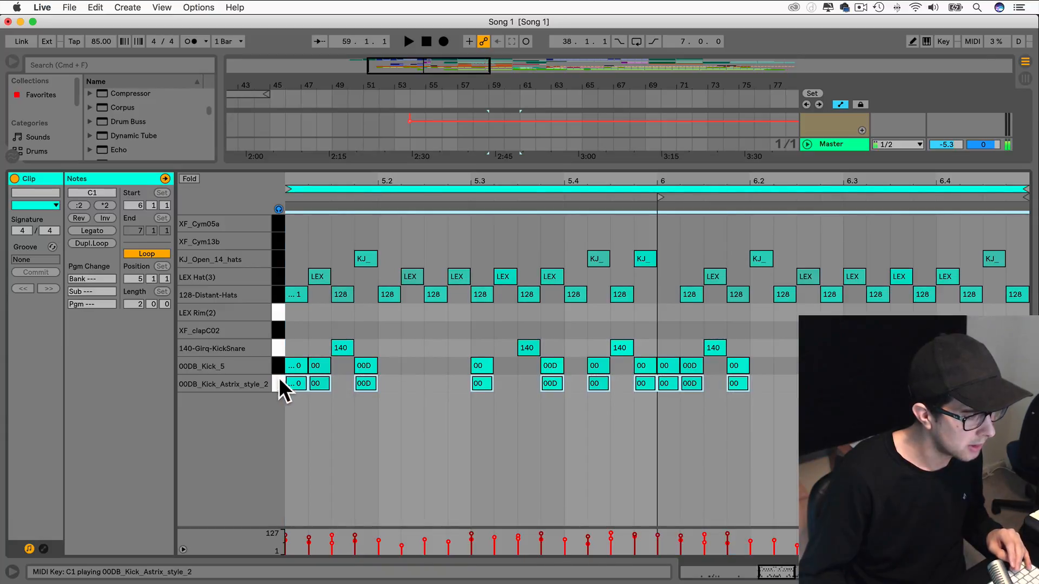
scroll(299, 394, left, 5)
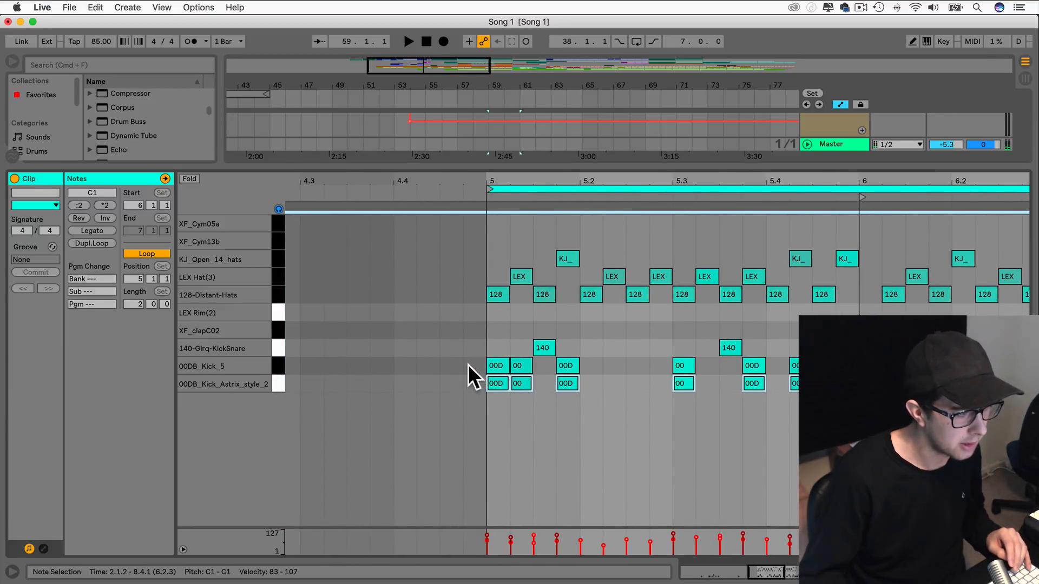
click(277, 366)
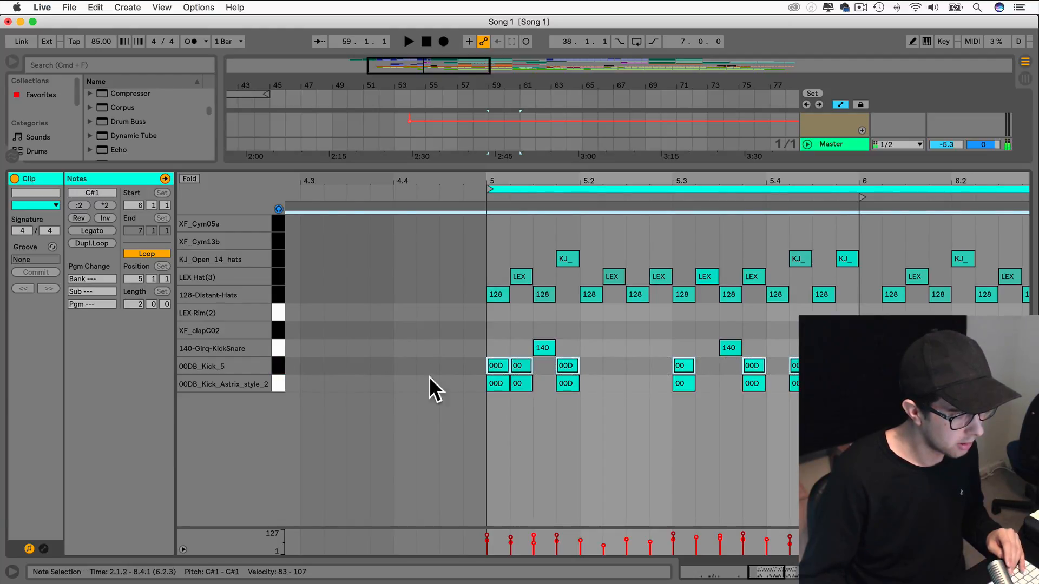
drag(584, 182, 719, 332)
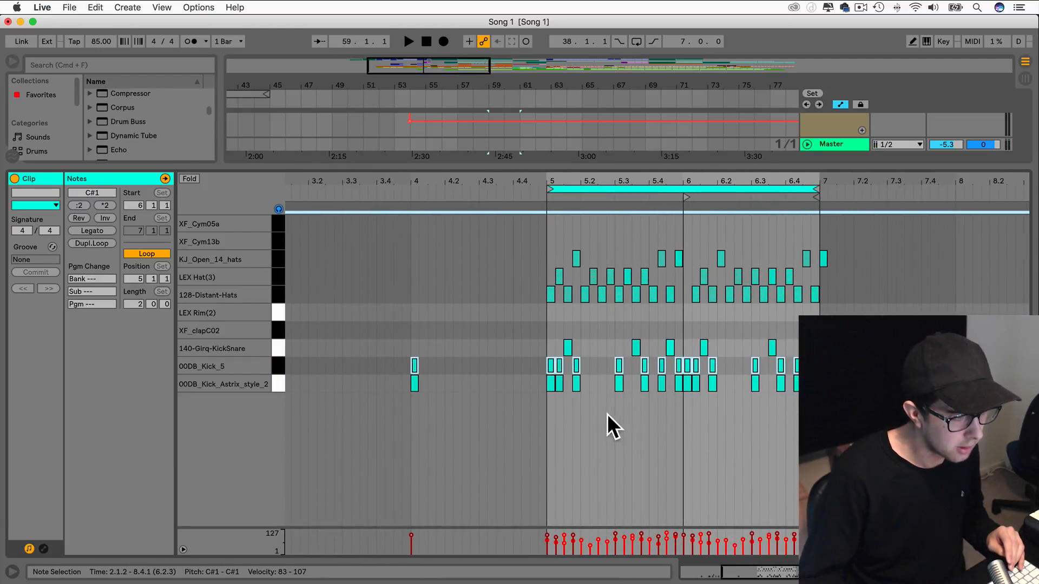
mouse_move(557, 402)
mouse_down()
mouse_move(571, 367)
mouse_move(739, 373)
mouse_up()
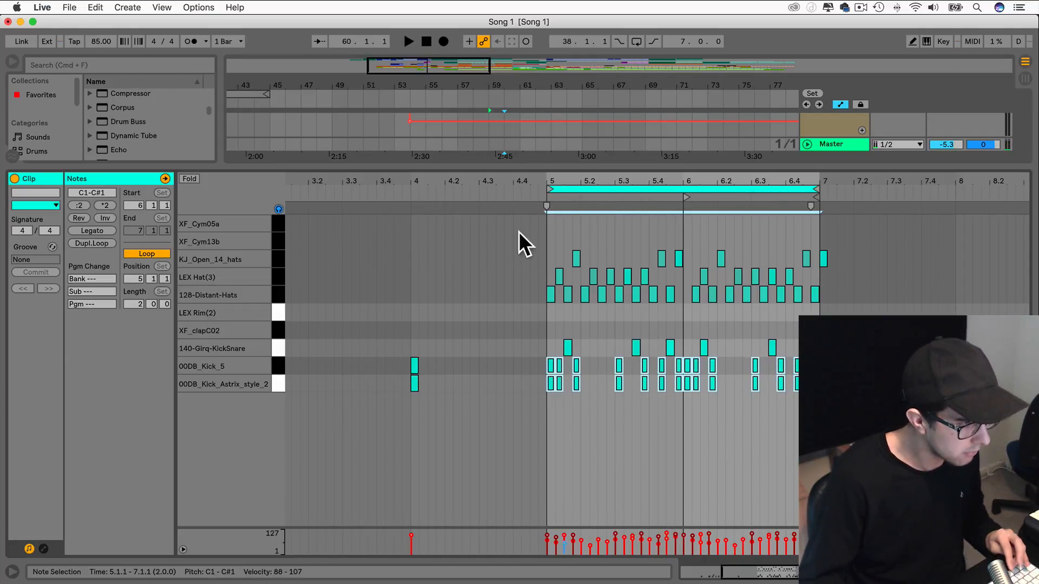
drag(505, 167, 591, 318)
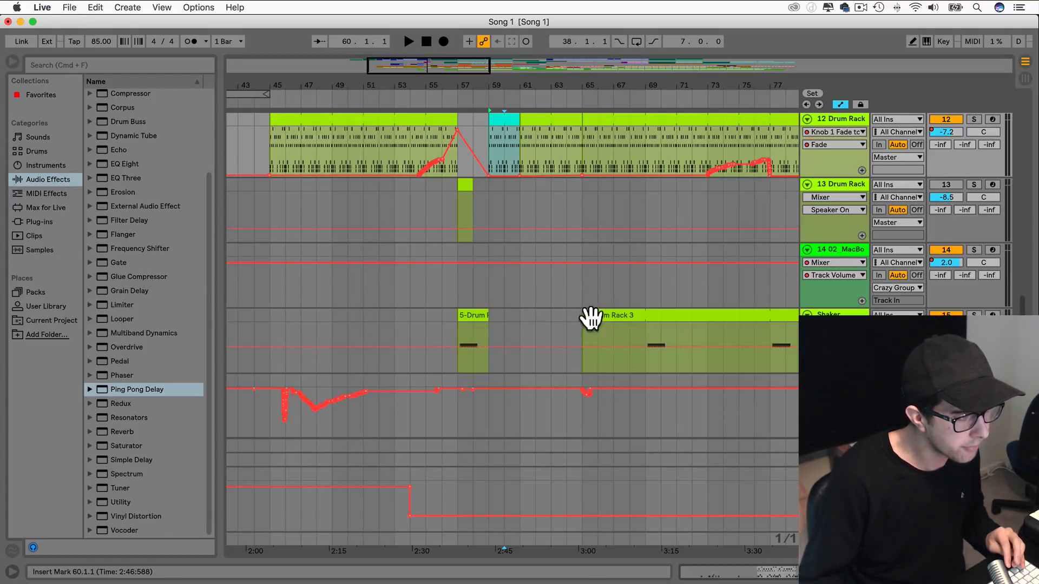
Try deleting all 00DB_Kick_Astrix_style_2 and 00DB_Kick_5 notes from the 12 Drum Rack clip starting at bar 61, and undo both deletions.
double_click(528, 121)
drag(529, 413, 498, 236)
scroll(499, 440, left, 5)
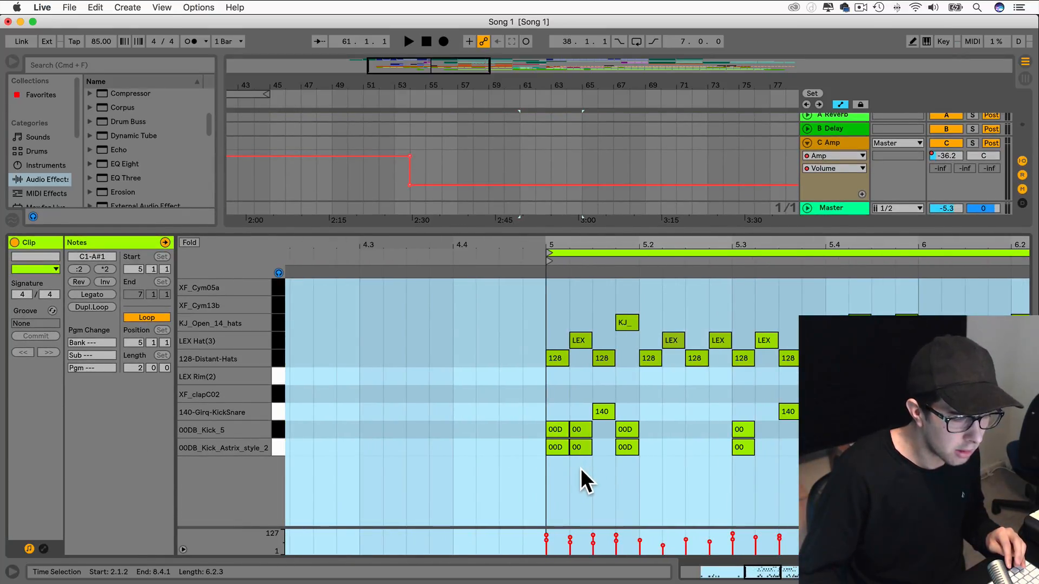
click(557, 465)
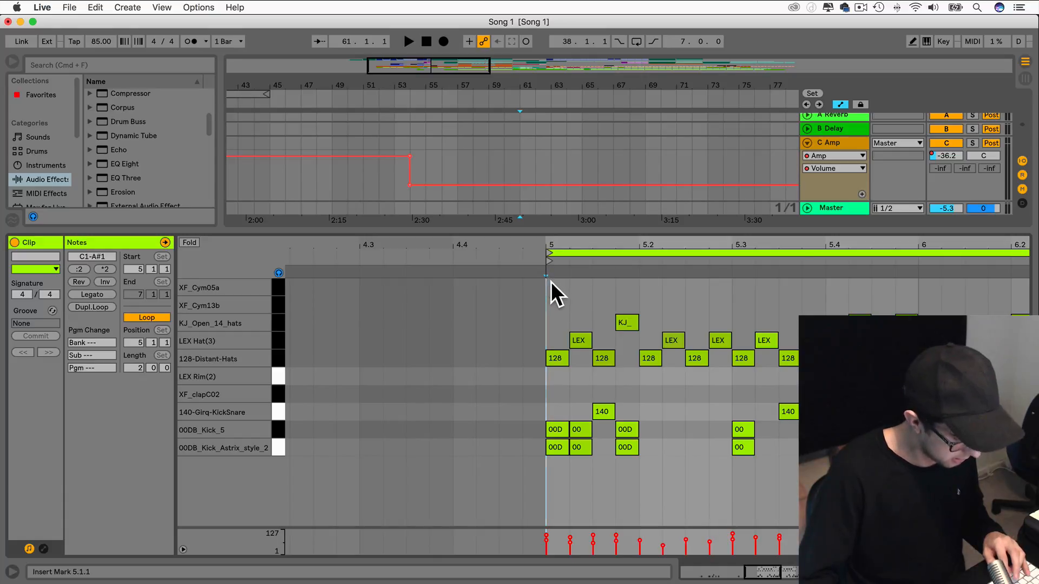
click(277, 447)
key(Delete)
click(277, 426)
key(Delete)
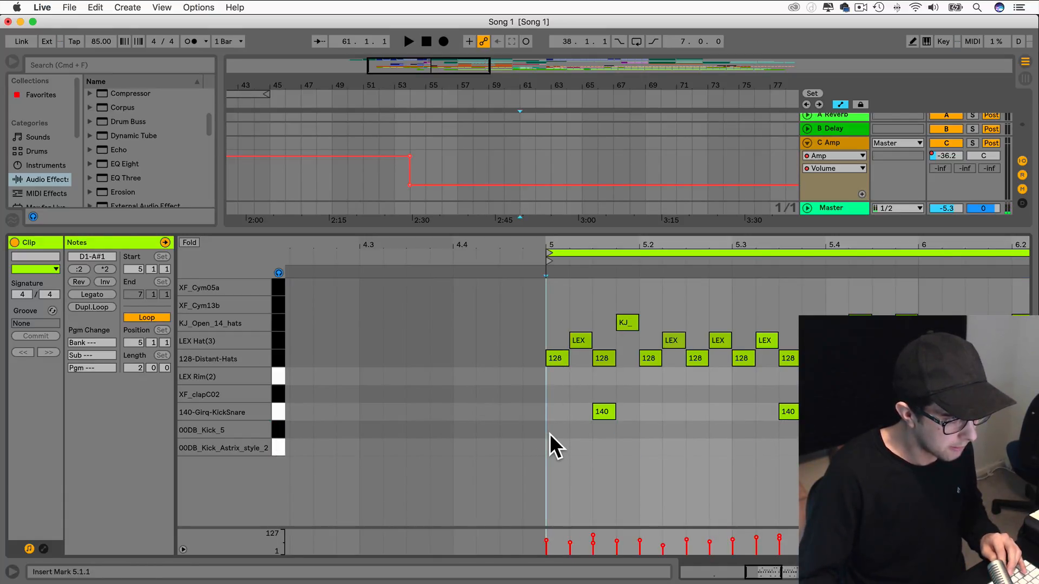
key(super+z)
key(super+z)
Close the note editor and play the arrangement from bar 59.
drag(592, 230, 603, 533)
key(space)
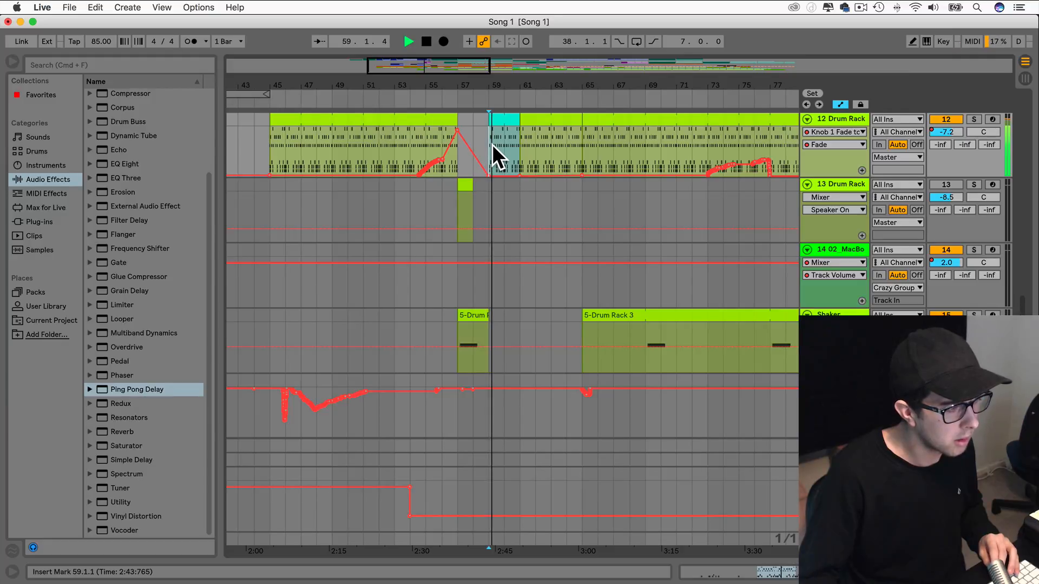
scroll(491, 143, up, 5)
scroll(514, 192, up, 6)
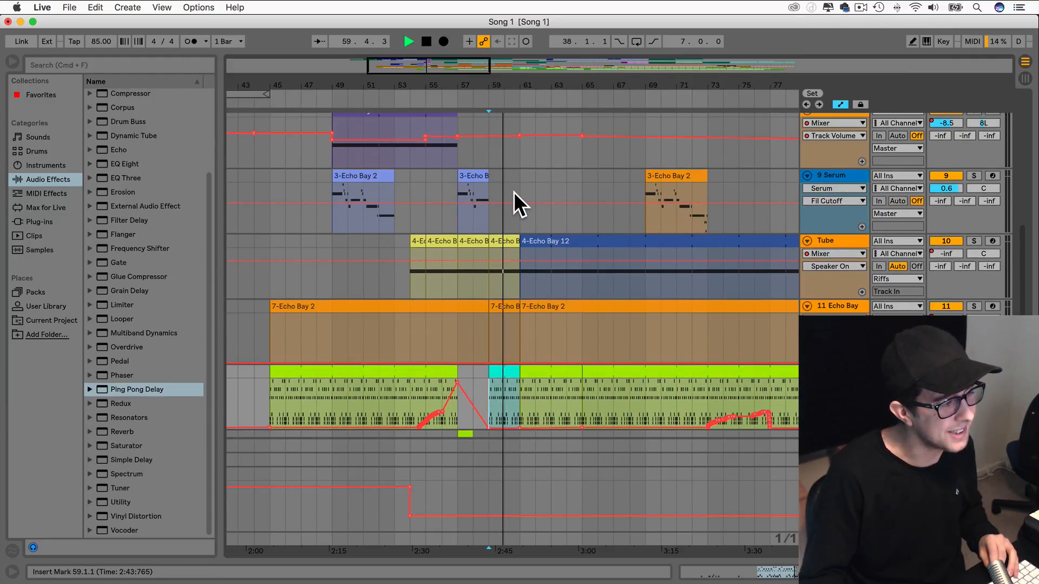
key(space)
Inspect the Bass and Serum Bass clips between bars 61 and 63 alongside the pad tracks above them.
drag(525, 298, 521, 212)
click(492, 212)
scroll(521, 212, down, 2)
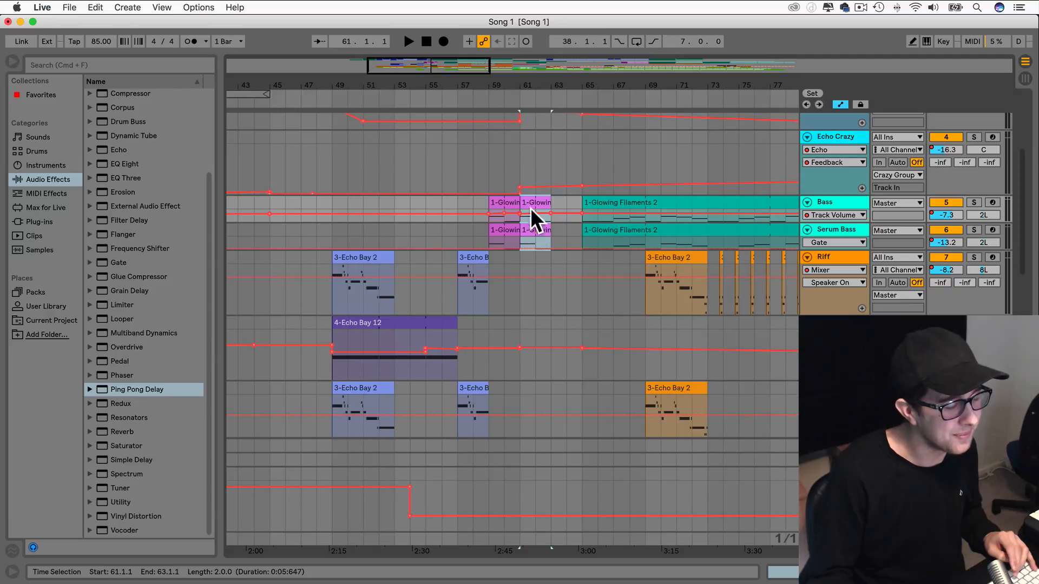
drag(467, 69, 440, 62)
scroll(431, 228, left, 3)
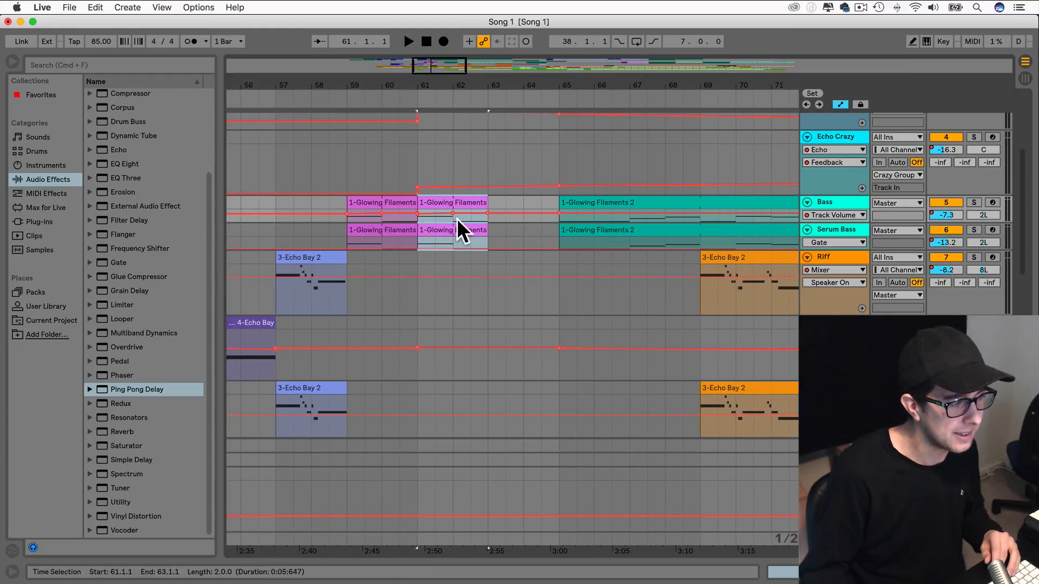
click(506, 238)
click(806, 202)
click(806, 202)
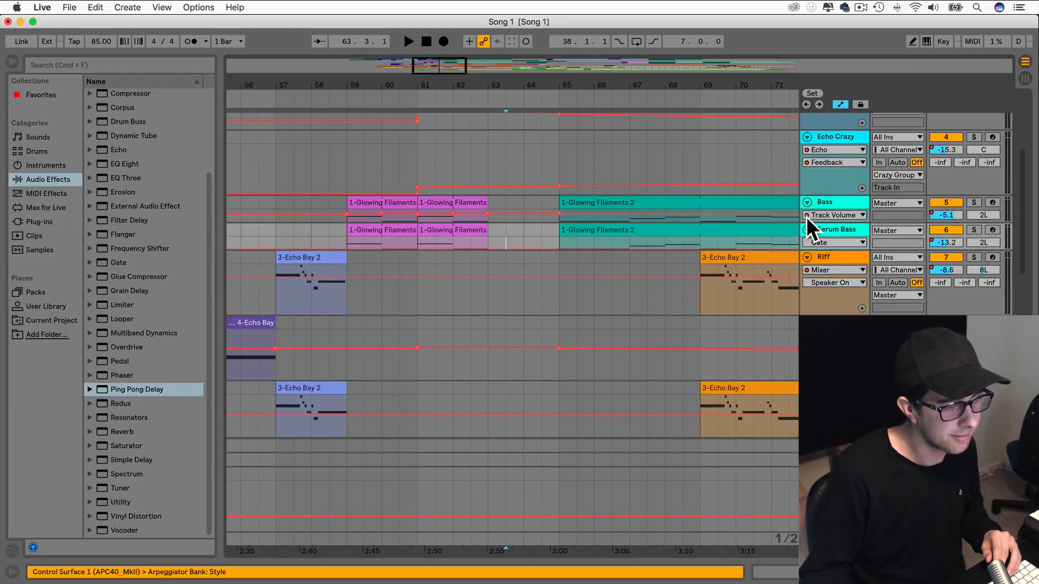
click(806, 230)
click(807, 229)
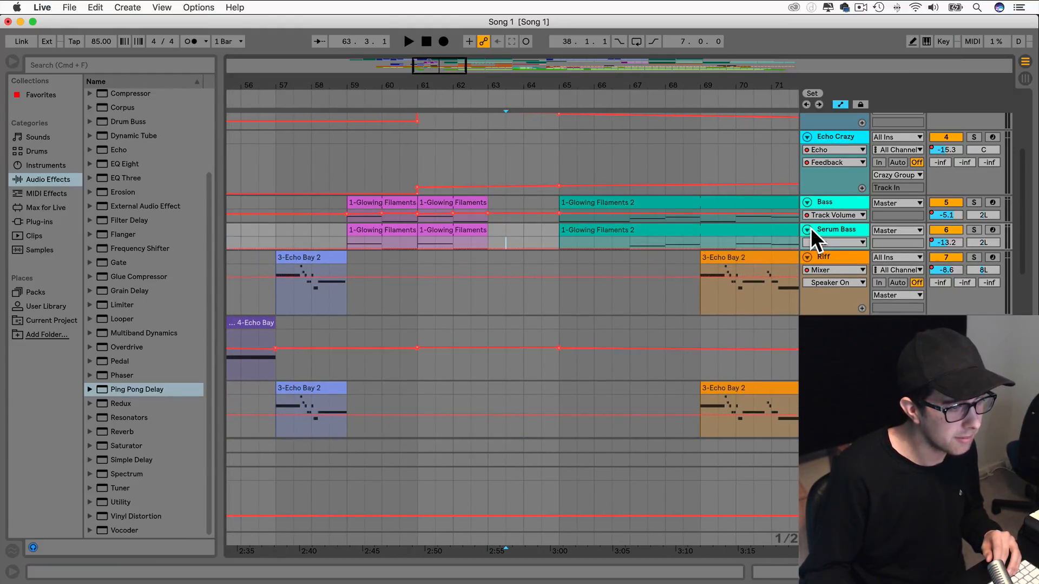
click(491, 214)
scroll(563, 204, up, 5)
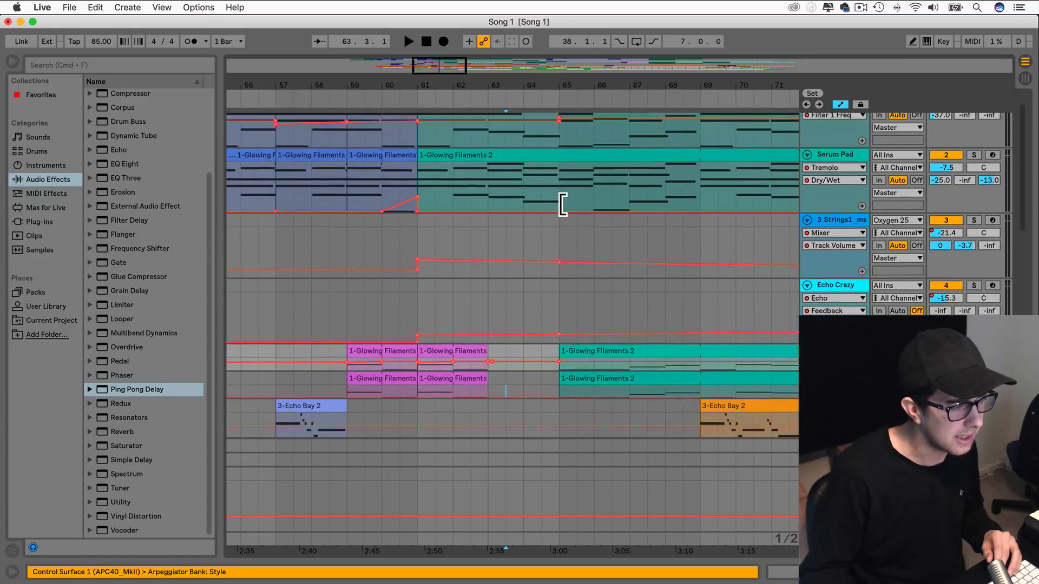
scroll(474, 277, left, 3)
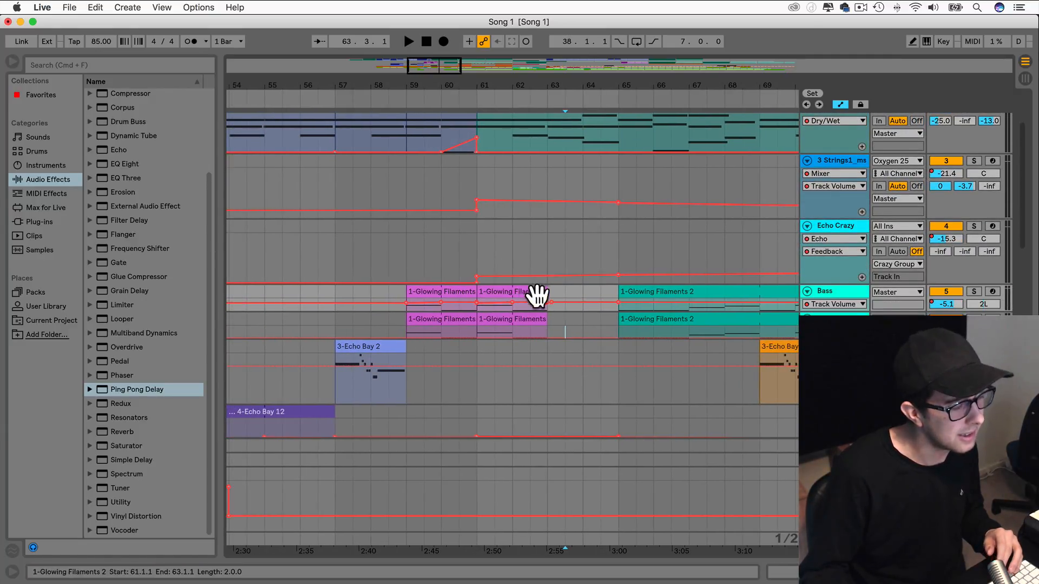
Replace the Bass and Serum Bass clips between bars 61 and 63 with a copy of bars 65 to 69 placed at bar 61.
click(485, 291)
scroll(619, 299, right, 3)
click(562, 328)
drag(593, 300, 694, 294)
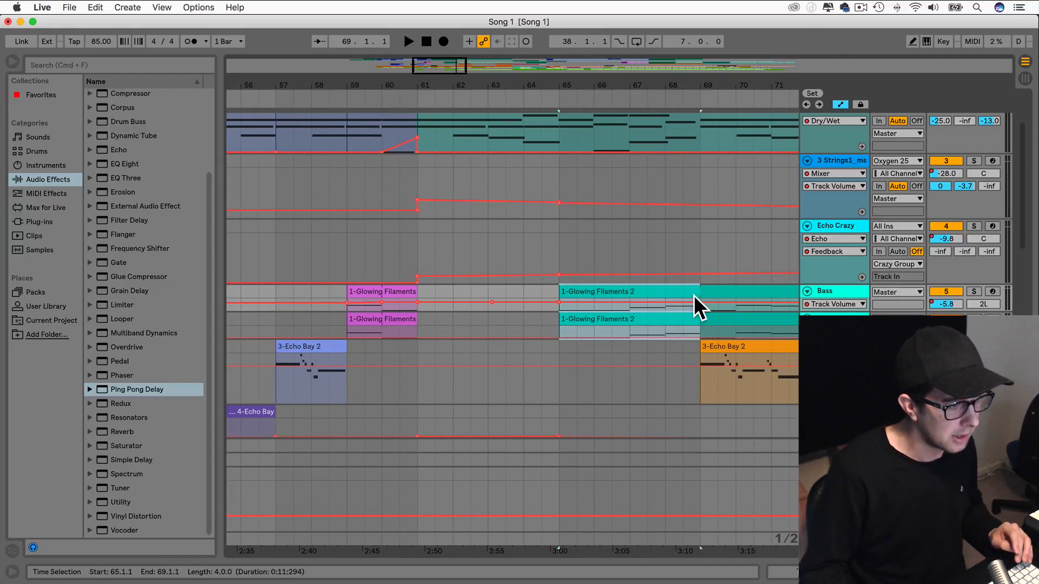
drag(578, 294, 436, 290)
Play the new bass part from the middle of bar 60, and replay the transition into bar 61 from bar 59.
click(400, 316)
key(space)
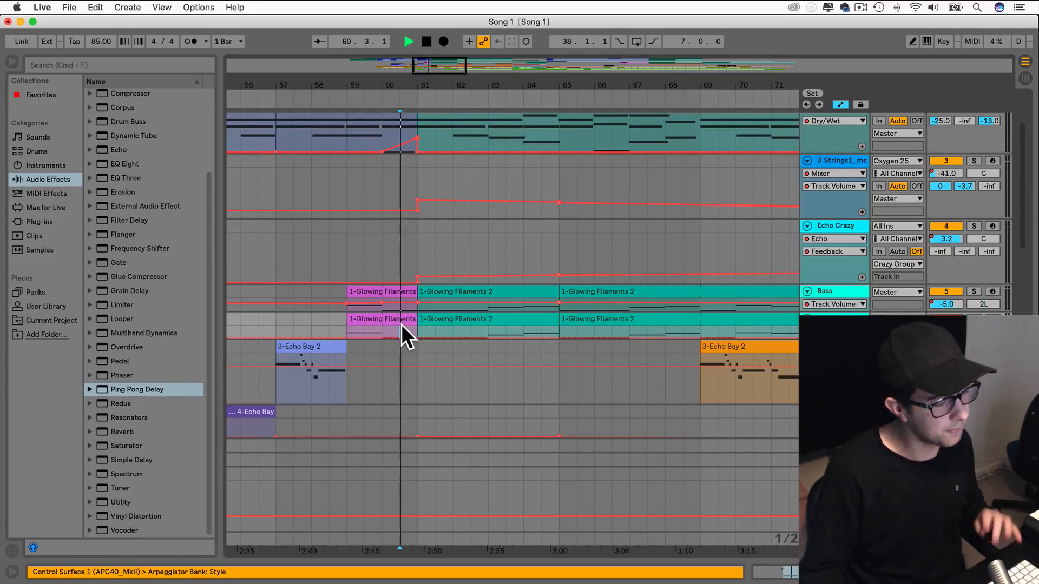
click(353, 324)
key(space)
key(space)
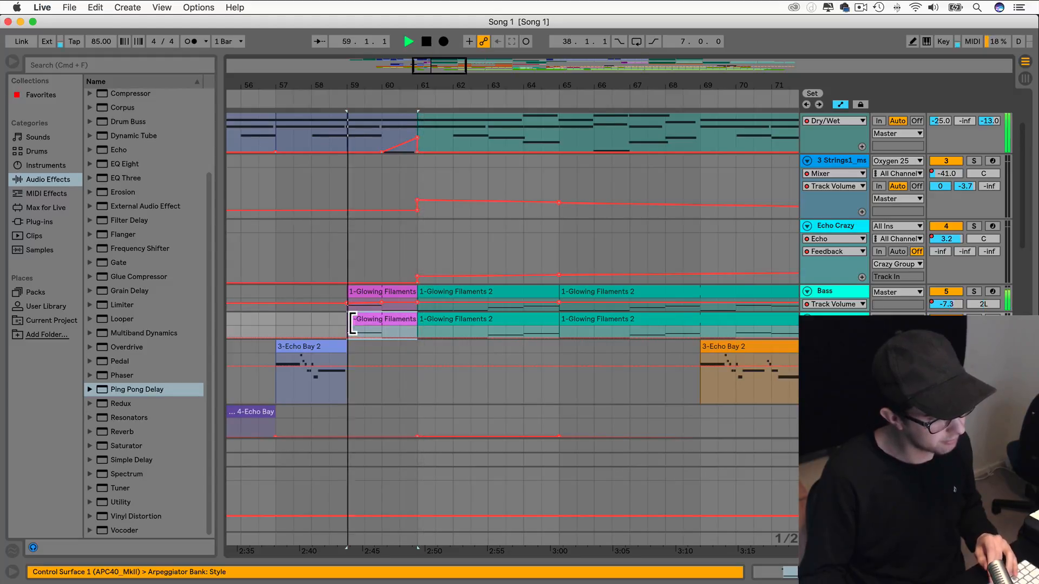
drag(445, 65, 535, 252)
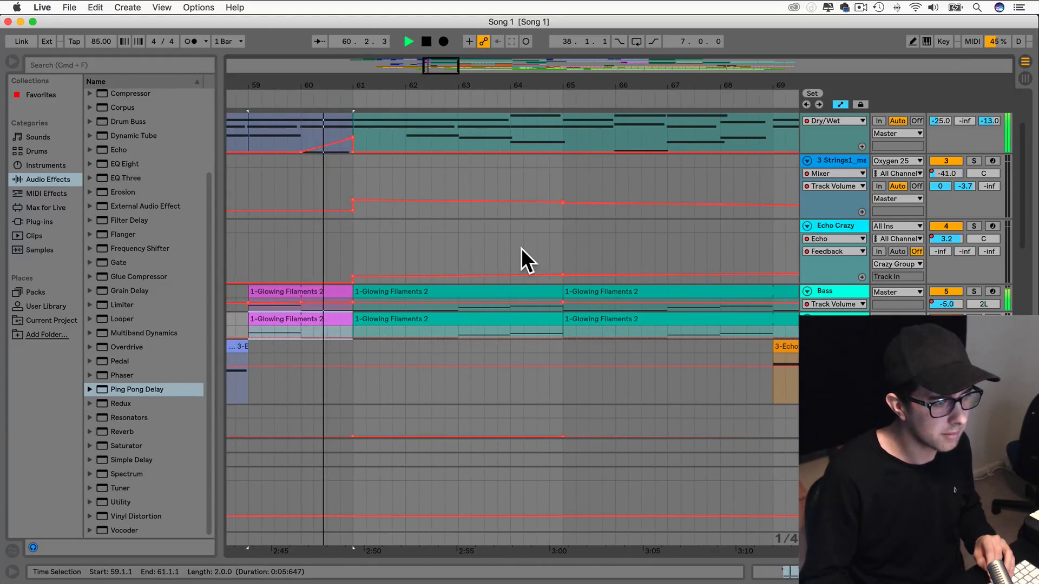
scroll(518, 248, up, 3)
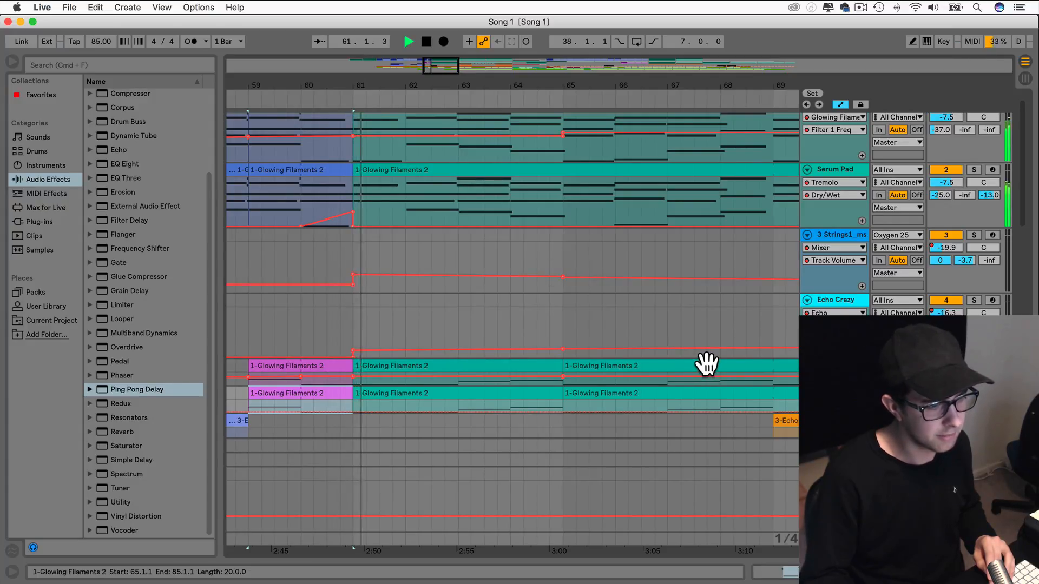
scroll(574, 343, left, 2)
scroll(574, 343, left, 3)
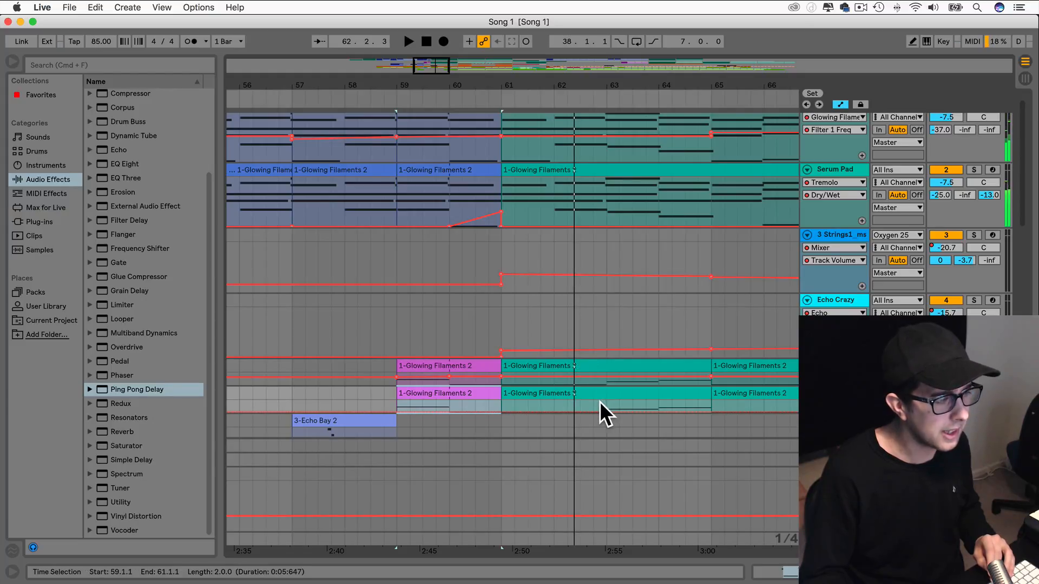
key(space)
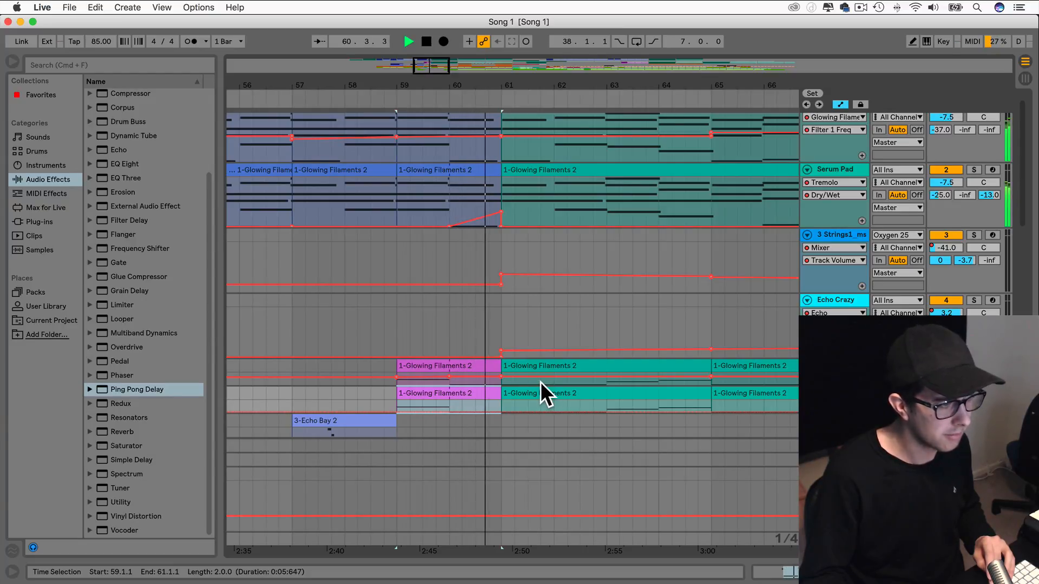
Play the pad and bass parts briefly from bar 63.
click(602, 195)
key(space)
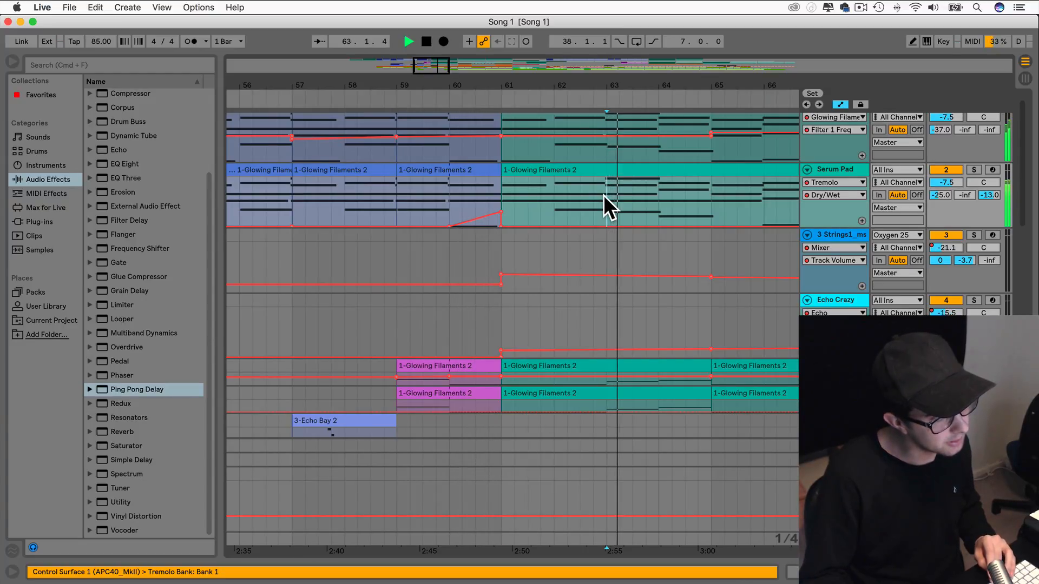
scroll(599, 206, up, 1)
key(space)
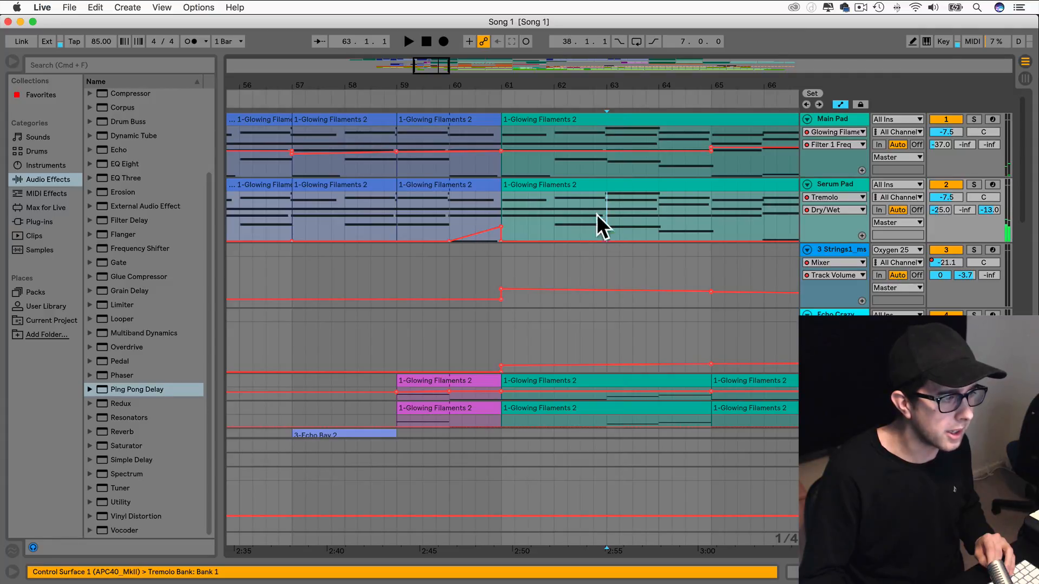
drag(600, 231, 498, 132)
click(526, 120)
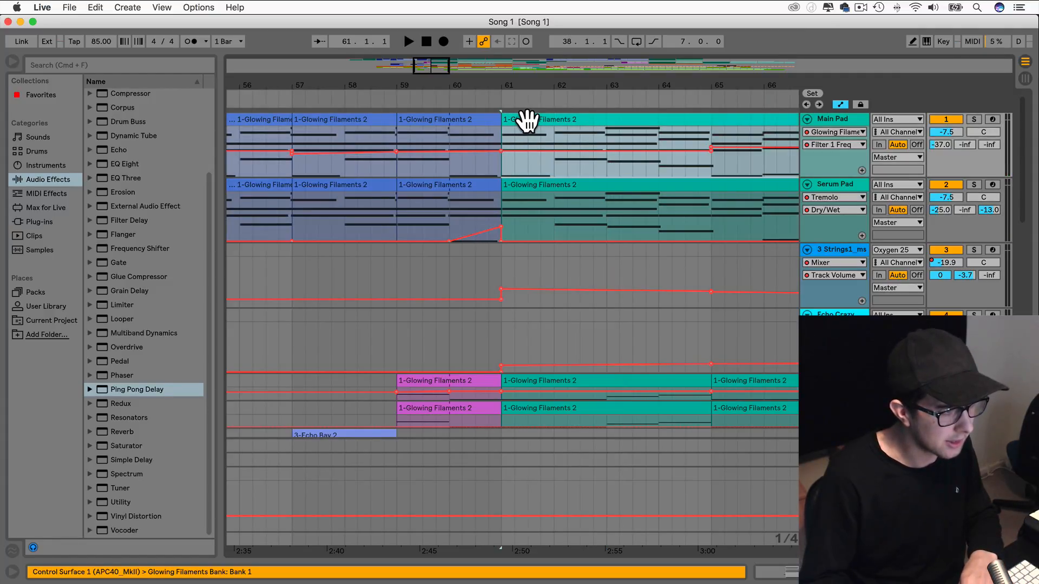
drag(601, 214, 508, 125)
click(527, 120)
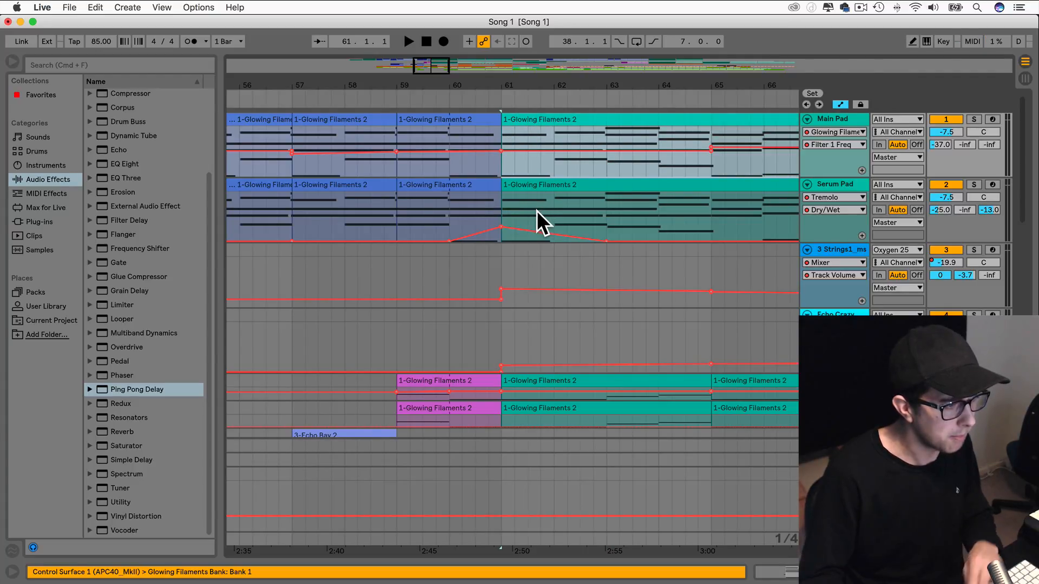
key(super+z)
Delete the Serum Pad and Main Pad clip sections between bars 61 and 63.
drag(506, 197, 606, 187)
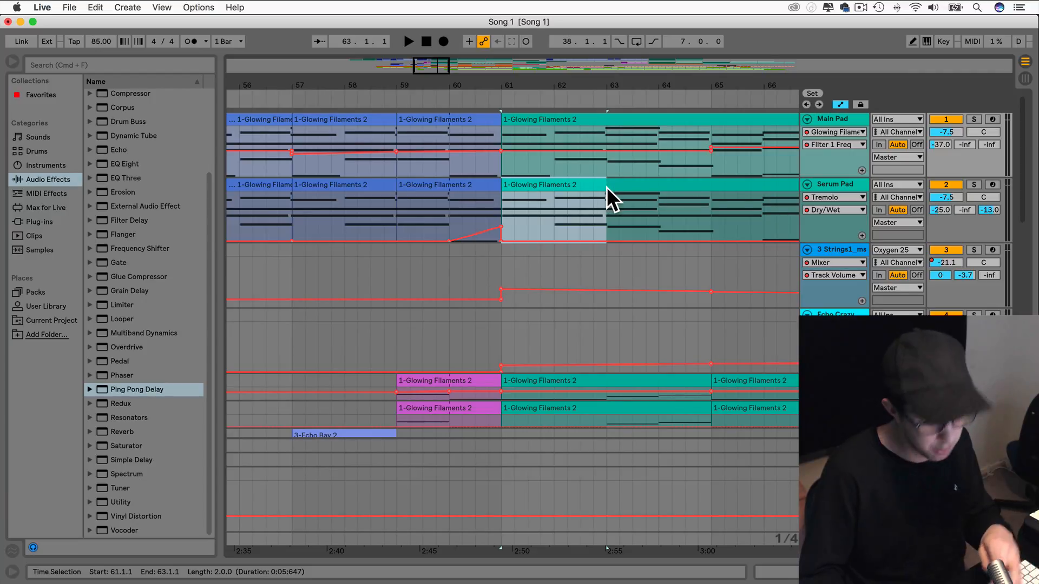
key(Delete)
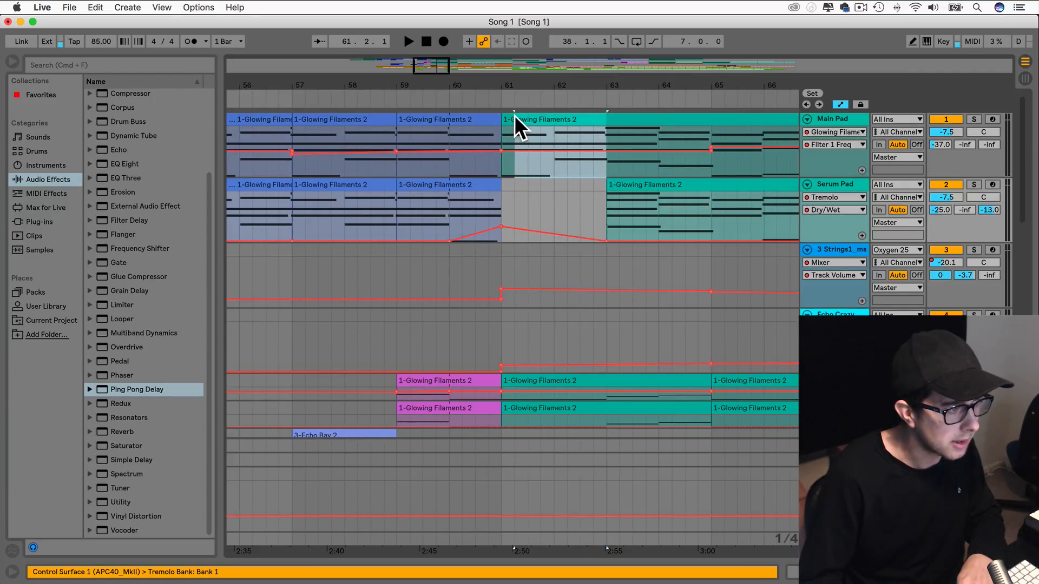
click(507, 119)
click(567, 157)
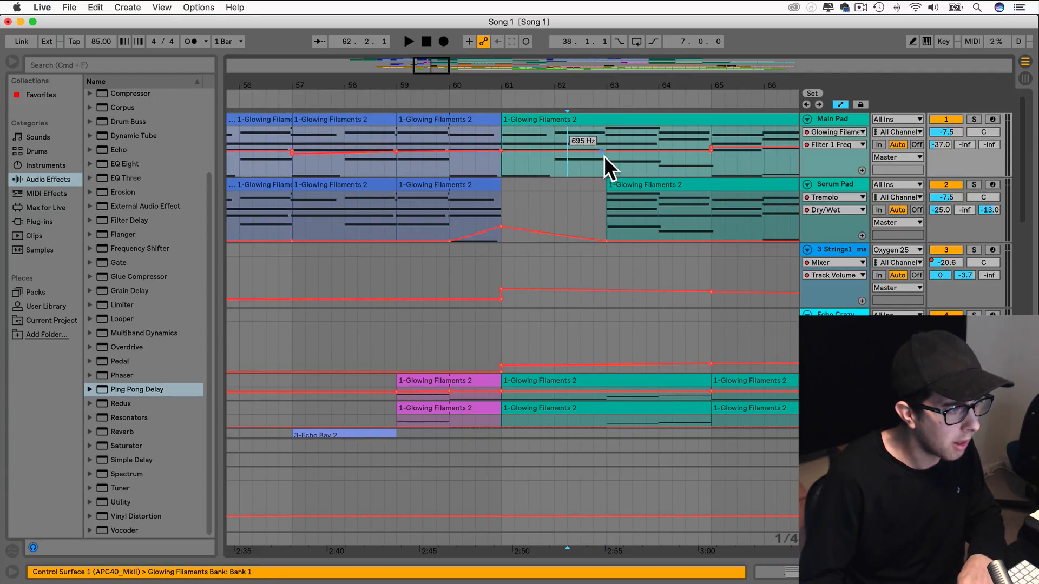
drag(565, 117, 500, 114)
key(Delete)
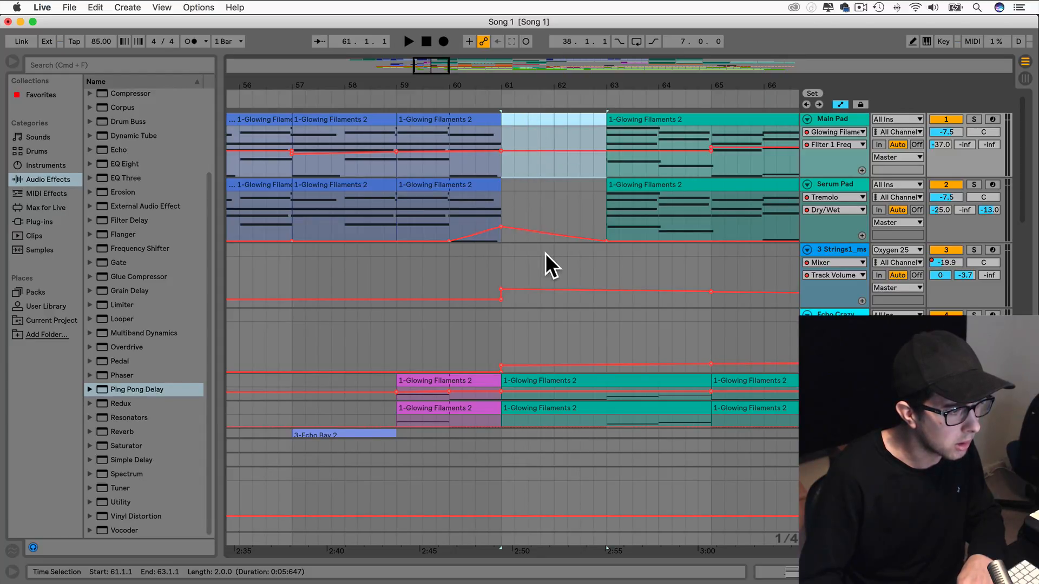
Delete the Bass, Serum Bass and Tube clip sections between bars 61 and 63.
scroll(550, 403, down, 3)
drag(603, 373, 511, 332)
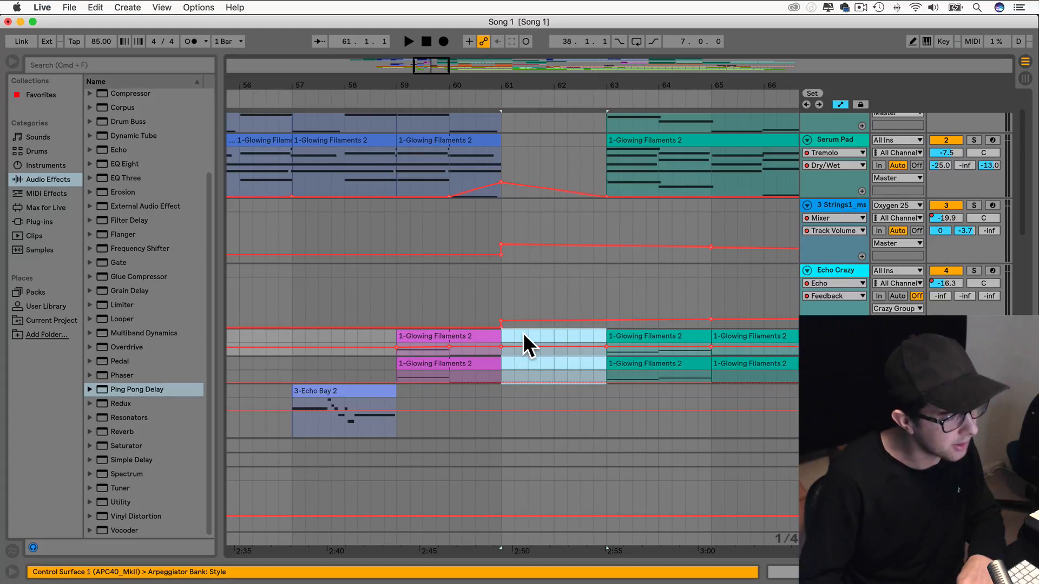
scroll(522, 341, down, 10)
drag(499, 372, 598, 335)
key(Delete)
Delete the Echo Bay and 12 Drum Rack clip sections between bars 61 and 63.
scroll(577, 378, down, 5)
drag(504, 262, 603, 224)
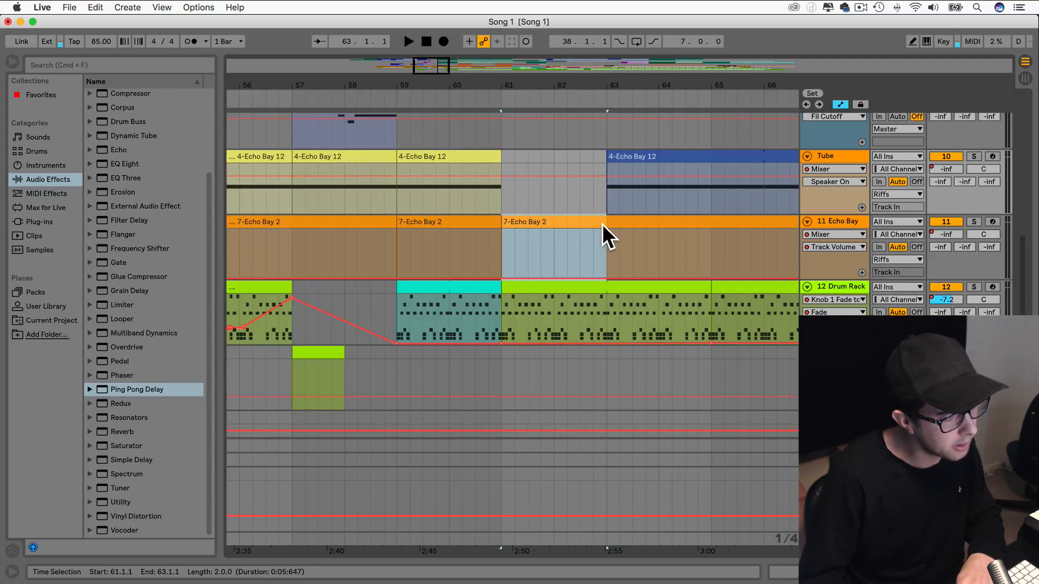
key(Delete)
click(511, 316)
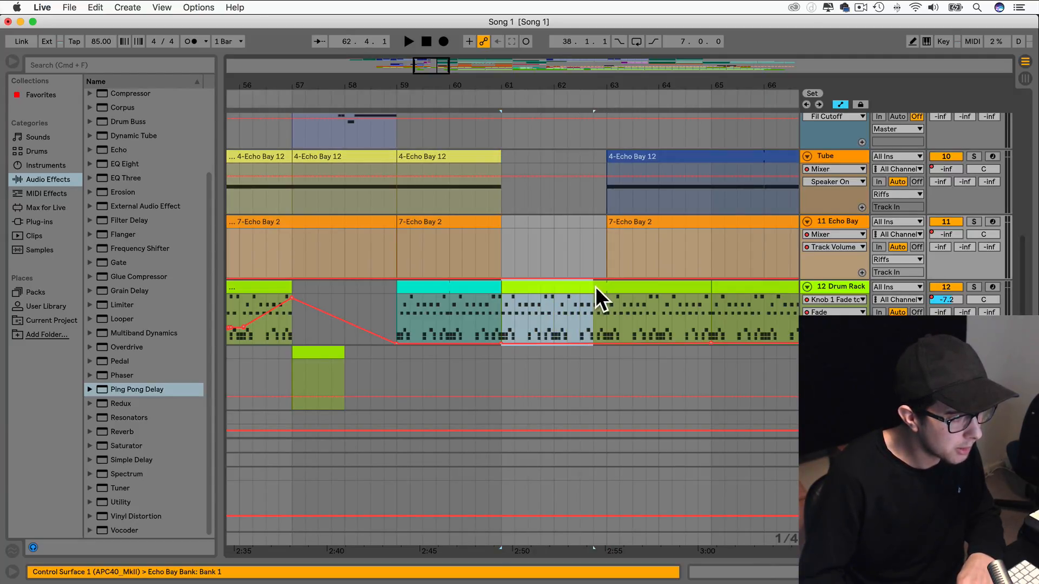
scroll(585, 290, down, 8)
scroll(584, 290, down, 4)
scroll(583, 290, up, 14)
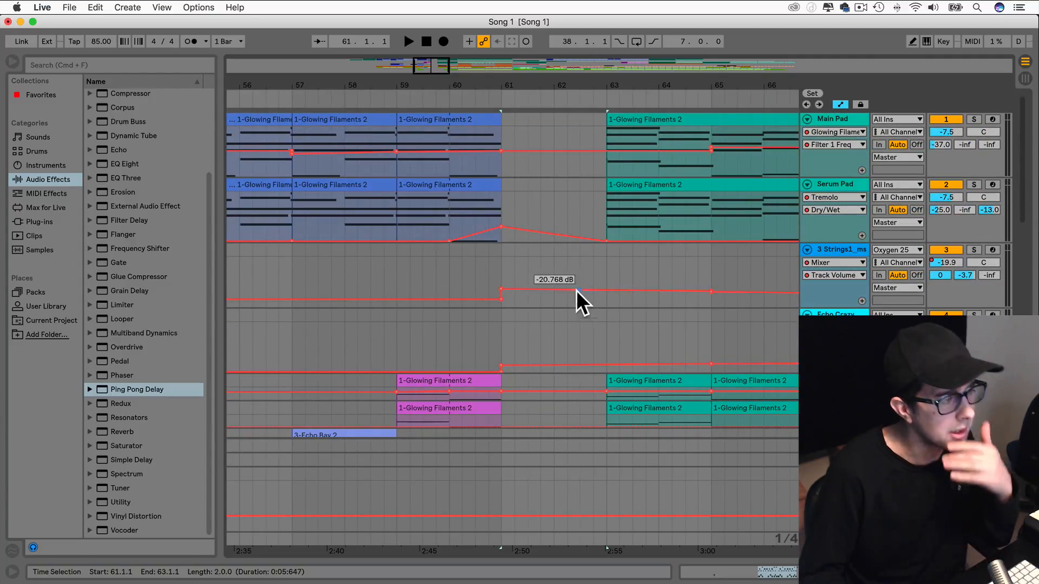
Hide the browser to widen the arrangement.
click(519, 115)
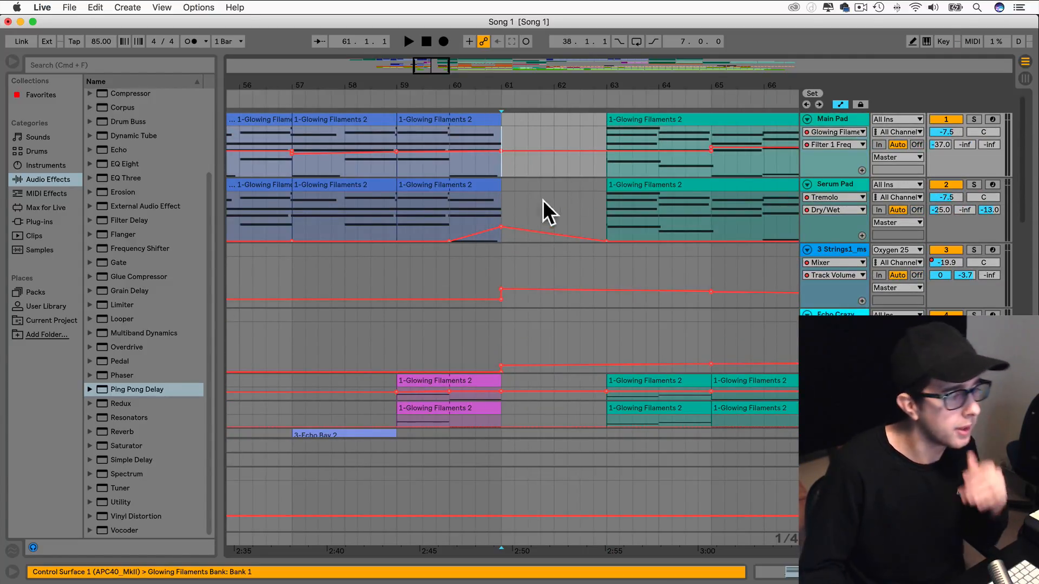
click(11, 61)
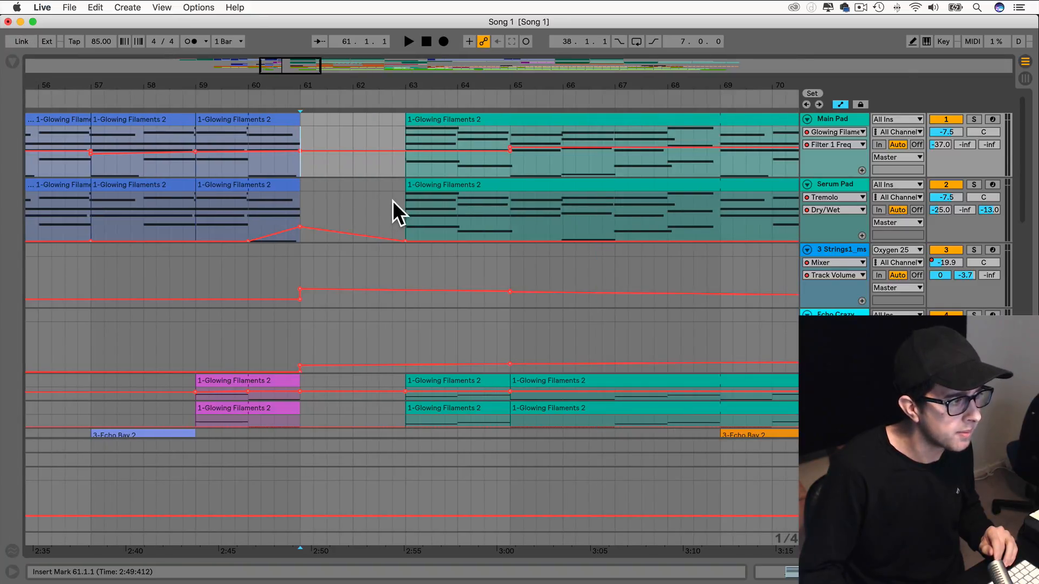
Shift the section from bar 37 to bar 61 on all tracks later so it ends at 62.4.1, and save the song.
scroll(392, 200, left, 10)
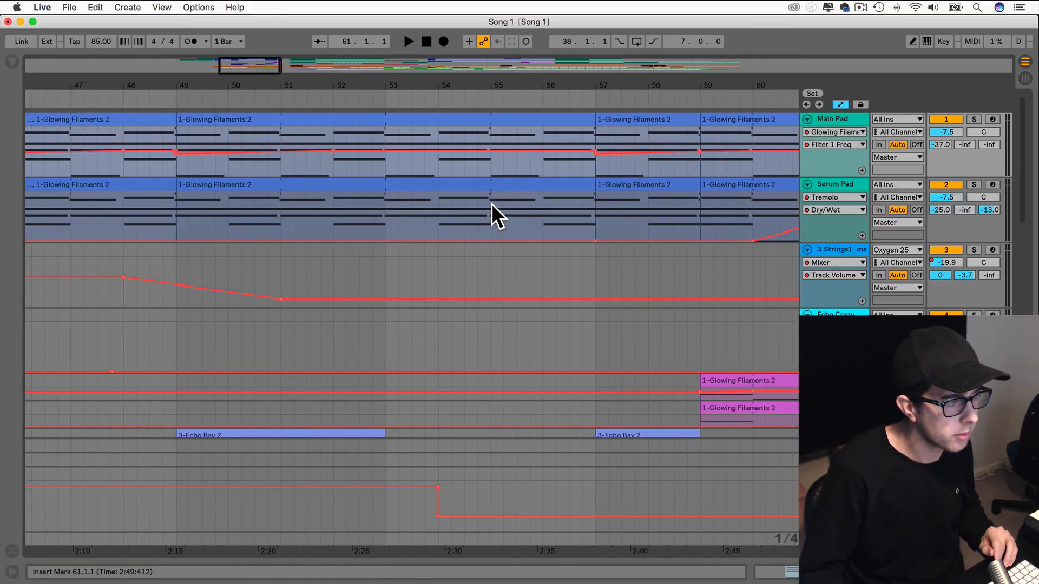
scroll(491, 204, right, 2)
drag(253, 66, 431, 157)
drag(166, 137, 414, 536)
scroll(379, 270, up, 20)
drag(426, 67, 189, 71)
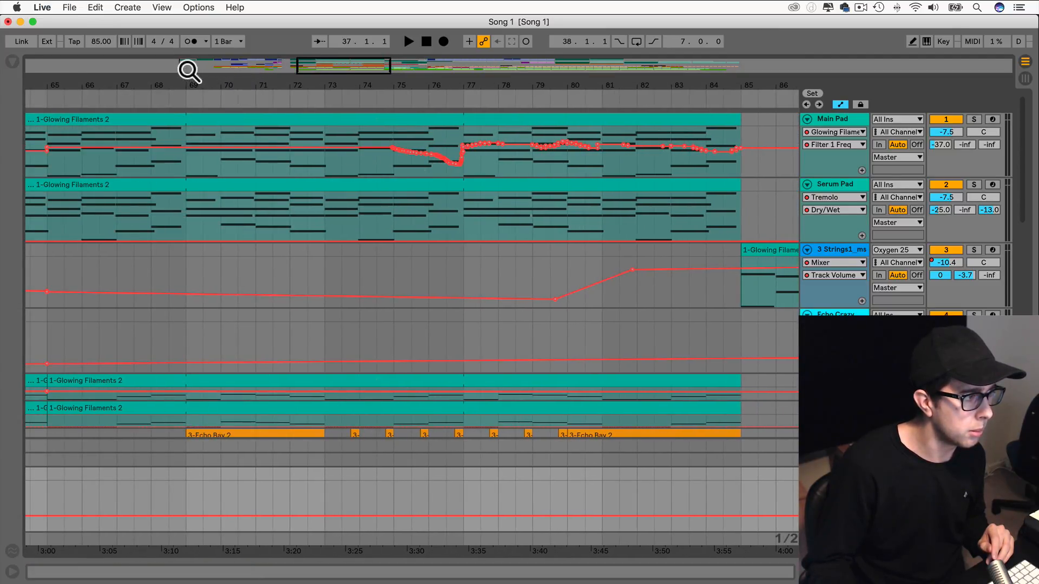
drag(301, 66, 302, 87)
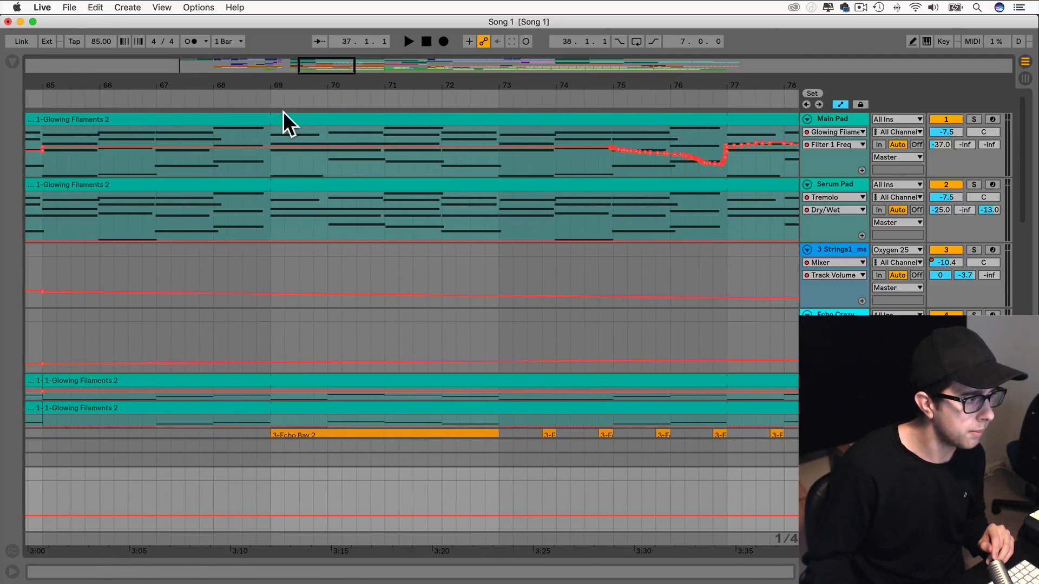
scroll(292, 136, left, 5)
scroll(303, 145, left, 5)
drag(373, 113, 471, 131)
key(super+s)
Play the shifted transition from 59.2, and again from 62.2 into bar 63.
click(329, 136)
key(space)
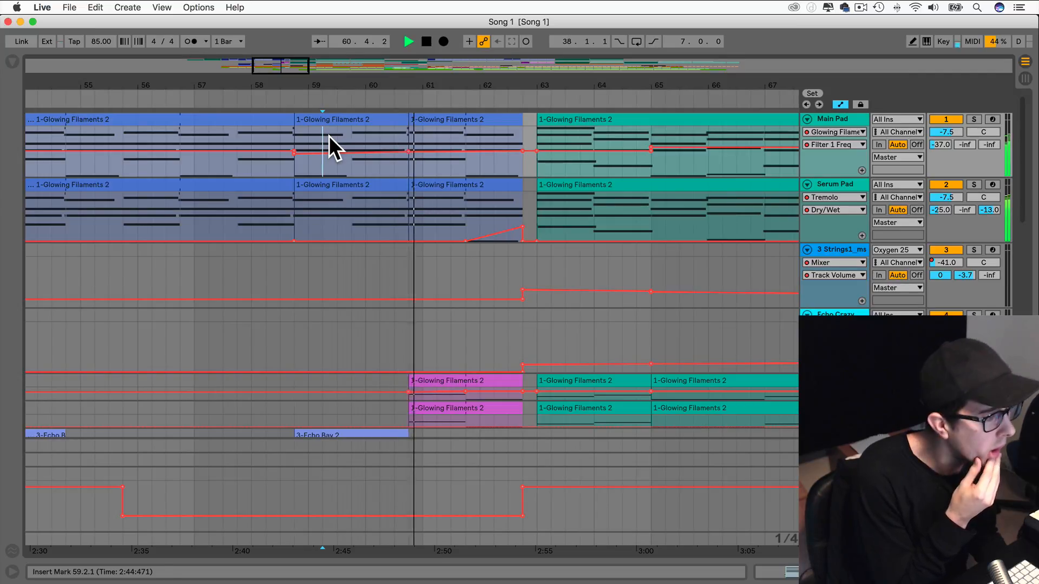
scroll(400, 124, right, 2)
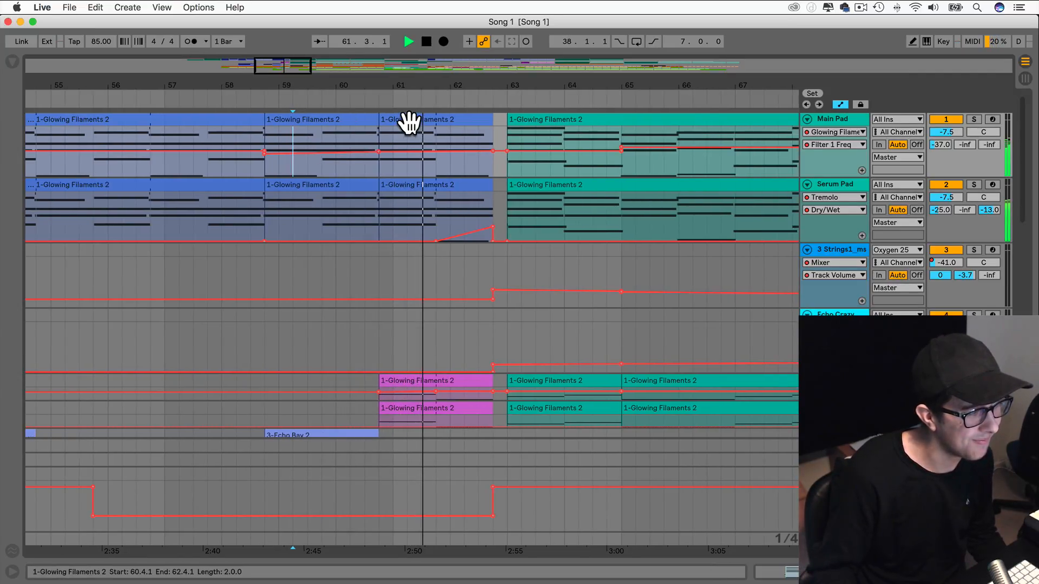
key(space)
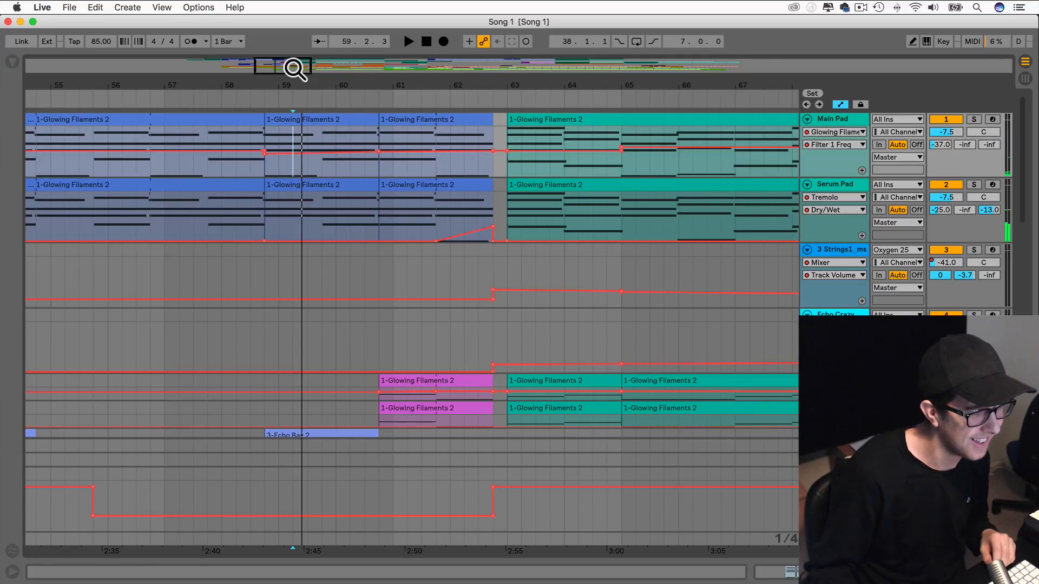
key(space)
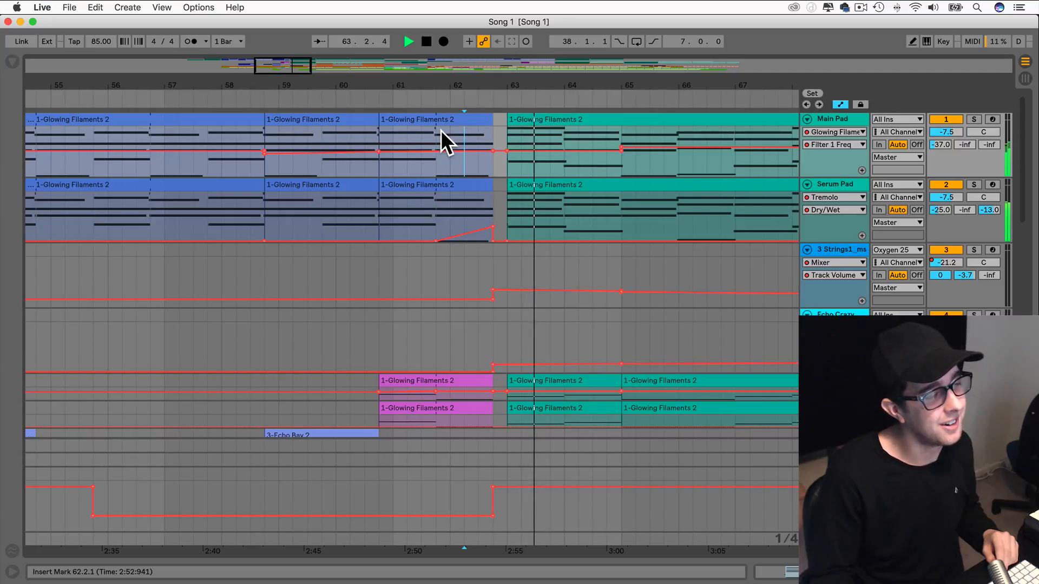
key(space)
Shift the section from 38.3.1 to 62.4.1 on all tracks one beat later so it ends at bar 63.
drag(294, 76, 293, 57)
scroll(328, 142, left, 10)
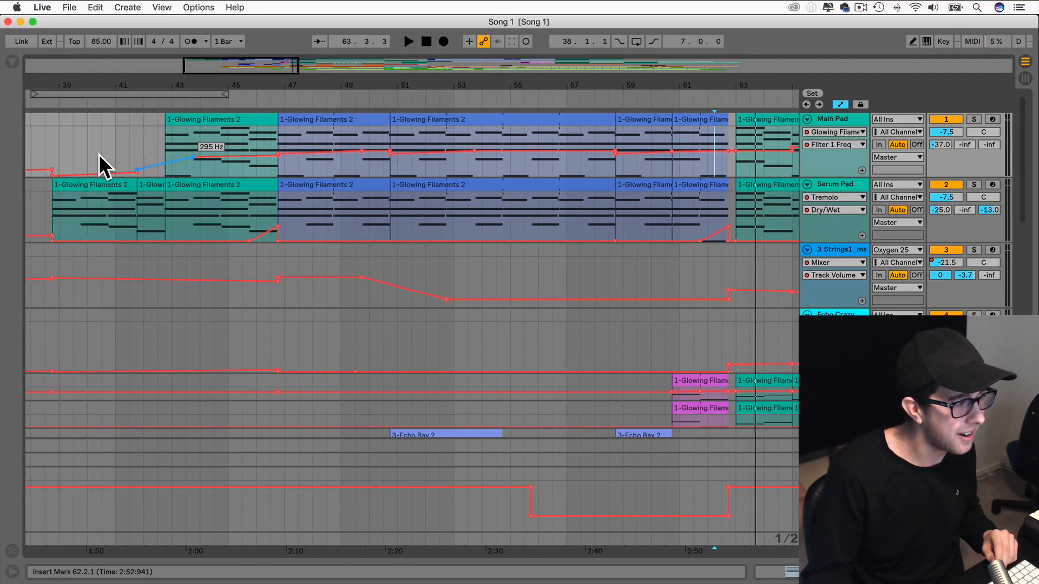
scroll(99, 154, right, 3)
drag(225, 81, 233, 70)
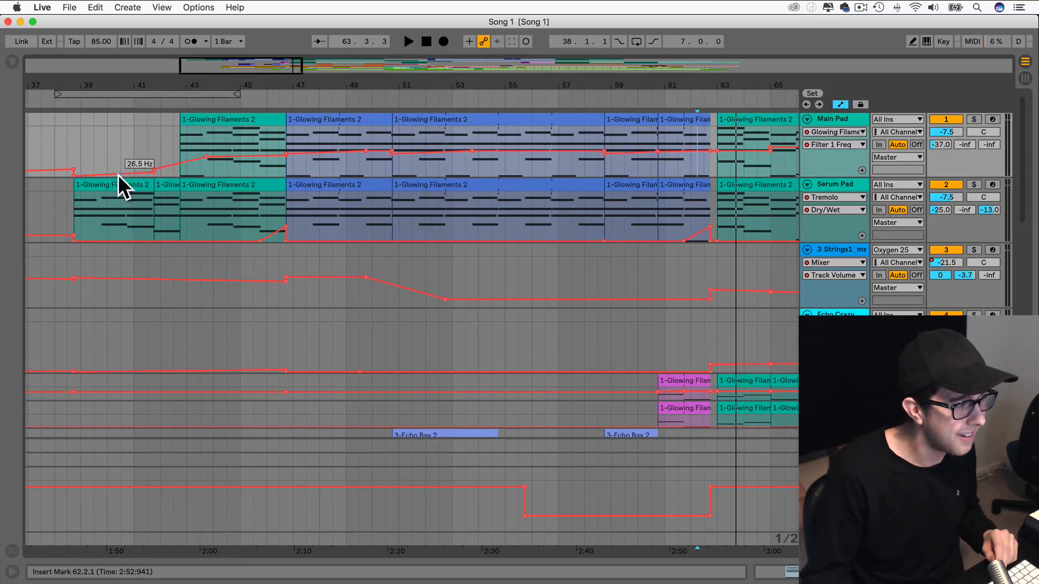
drag(70, 120, 707, 498)
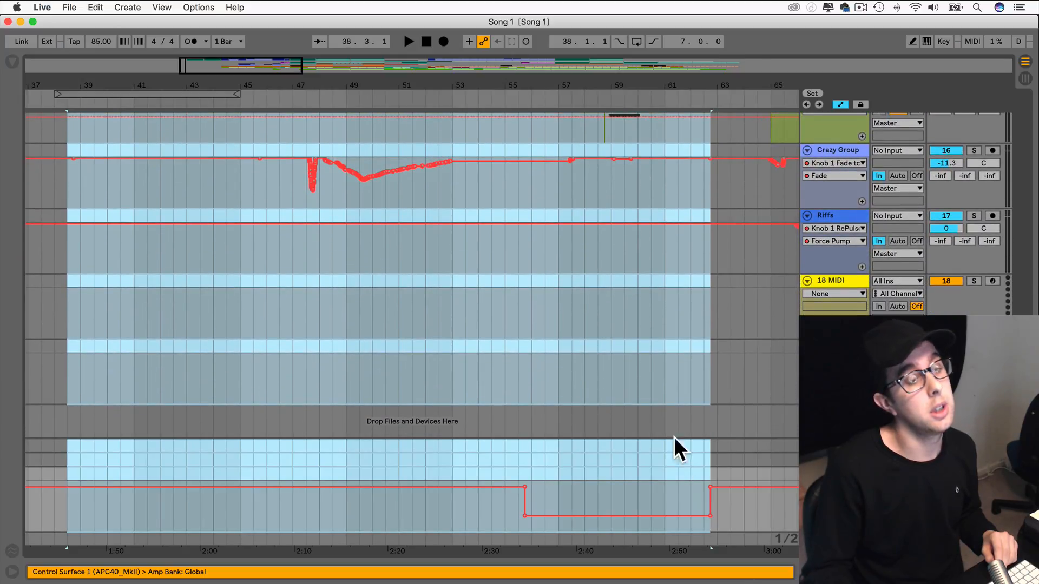
scroll(655, 303, up, 15)
mouse_move(192, 69)
mouse_down()
mouse_move(192, 79)
mouse_move(189, 67)
mouse_up()
drag(265, 67, 271, 74)
scroll(476, 149, right, 3)
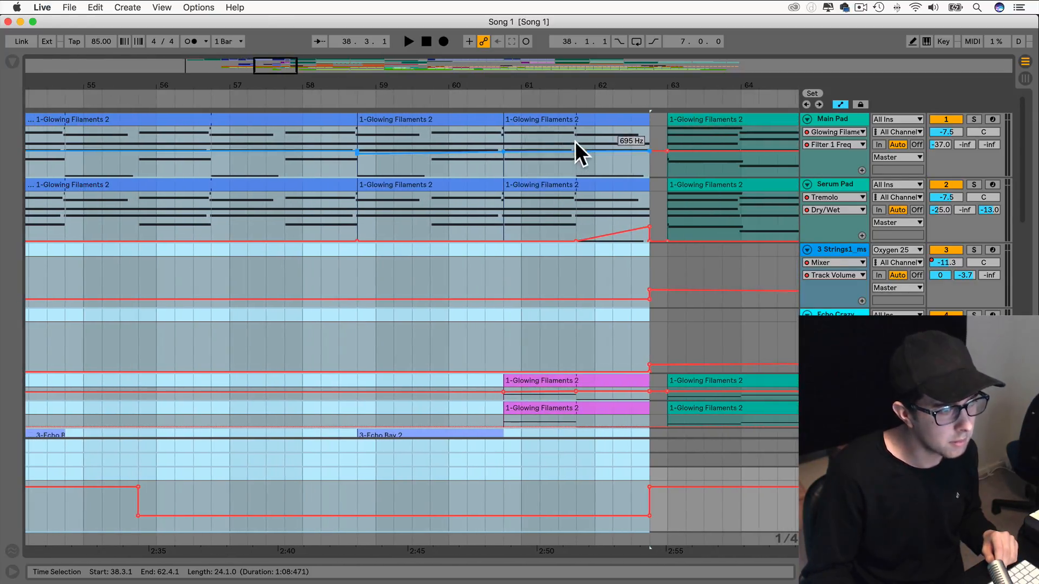
drag(613, 118, 641, 119)
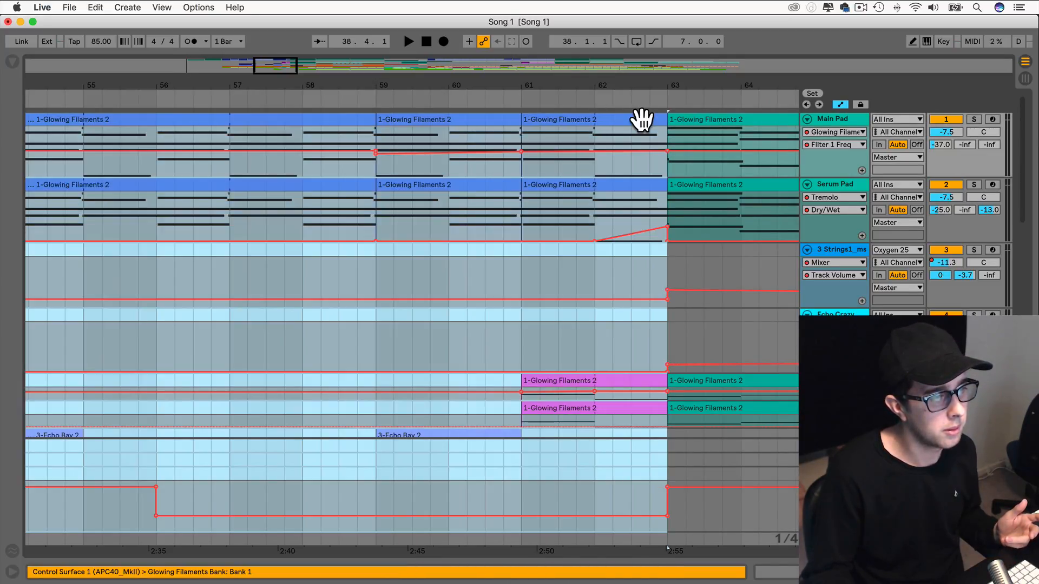
Save the song and play the transition from bar 61 through bar 63.
click(516, 164)
key(super+s)
key(space)
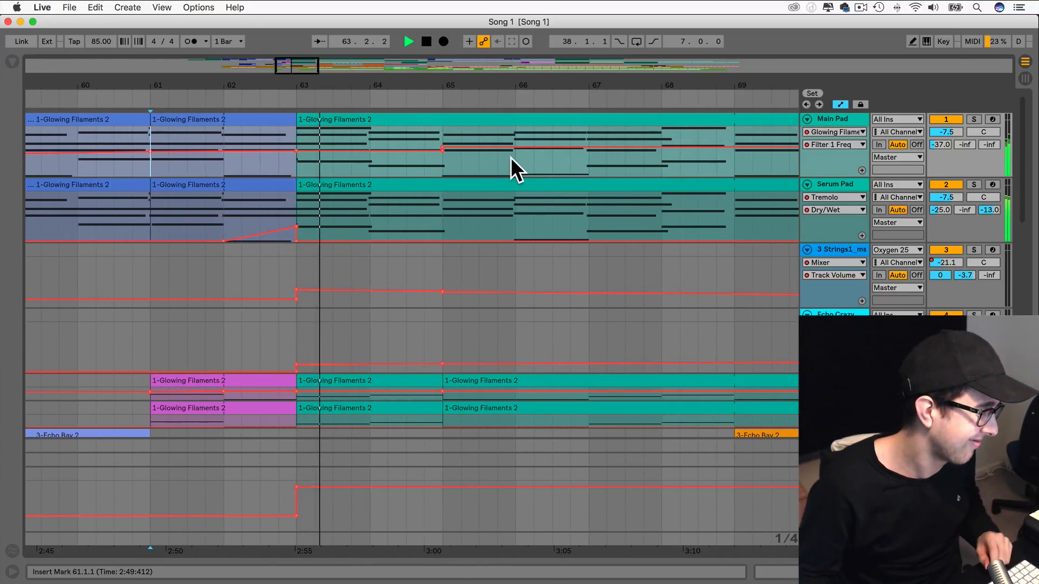
key(space)
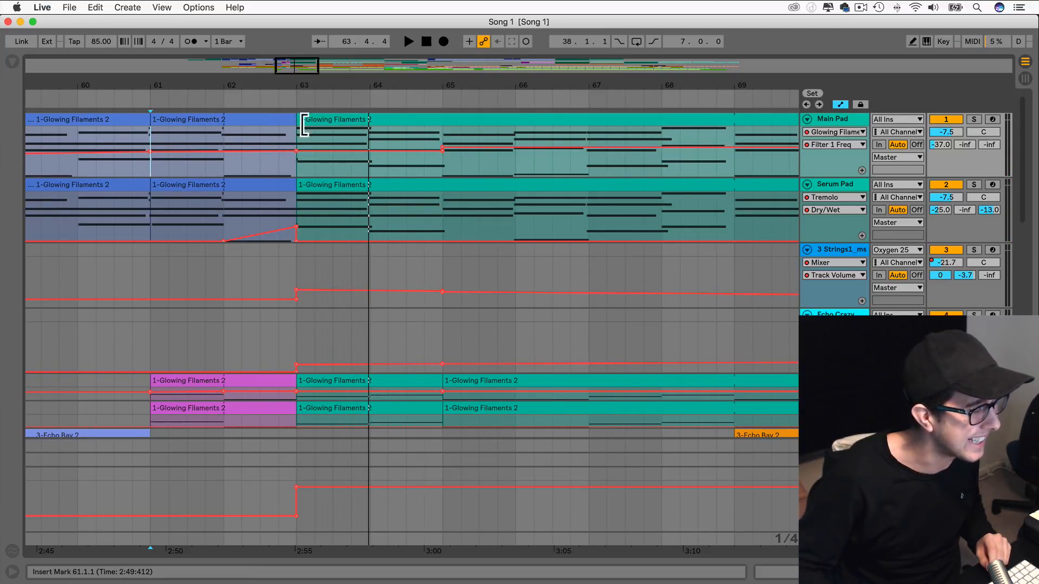
Move bars 39 to 63 on all tracks one bar earlier, and extend the last Main Pad and Serum Pad clips to bar 63.
drag(292, 68, 307, 113)
scroll(296, 127, left, 5)
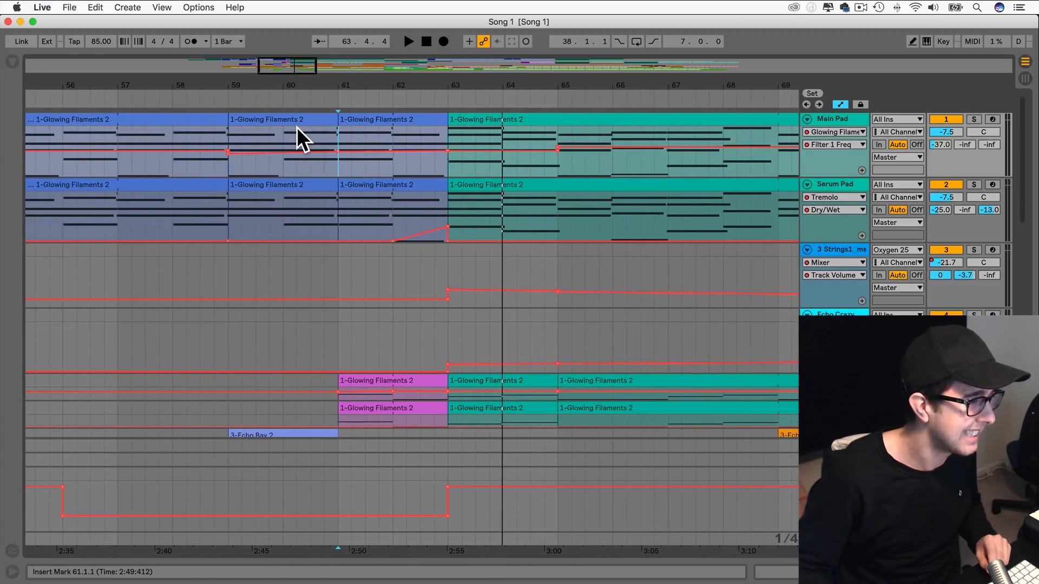
scroll(306, 125, left, 7)
drag(293, 63, 288, 45)
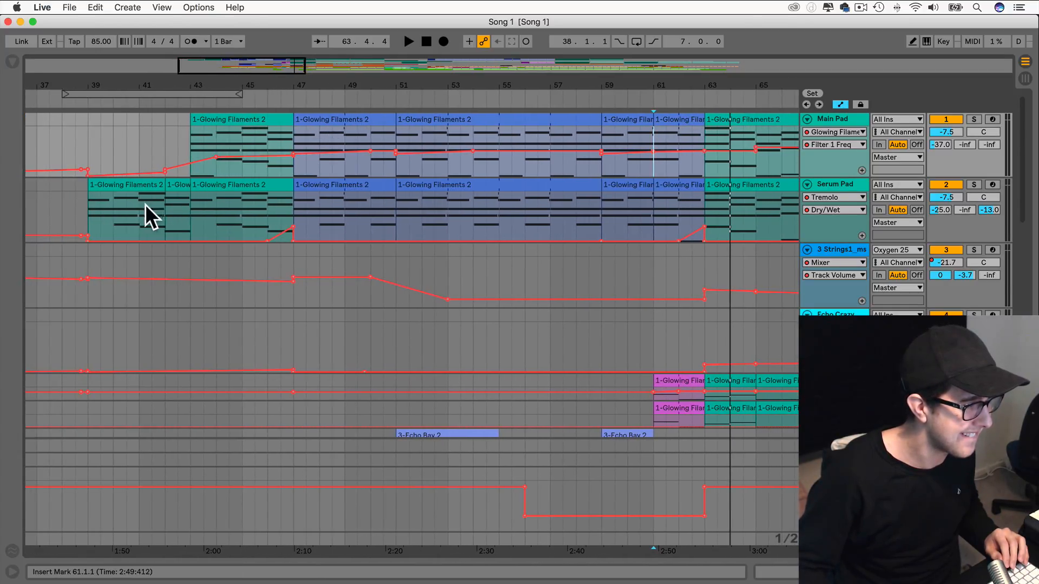
drag(86, 117, 703, 541)
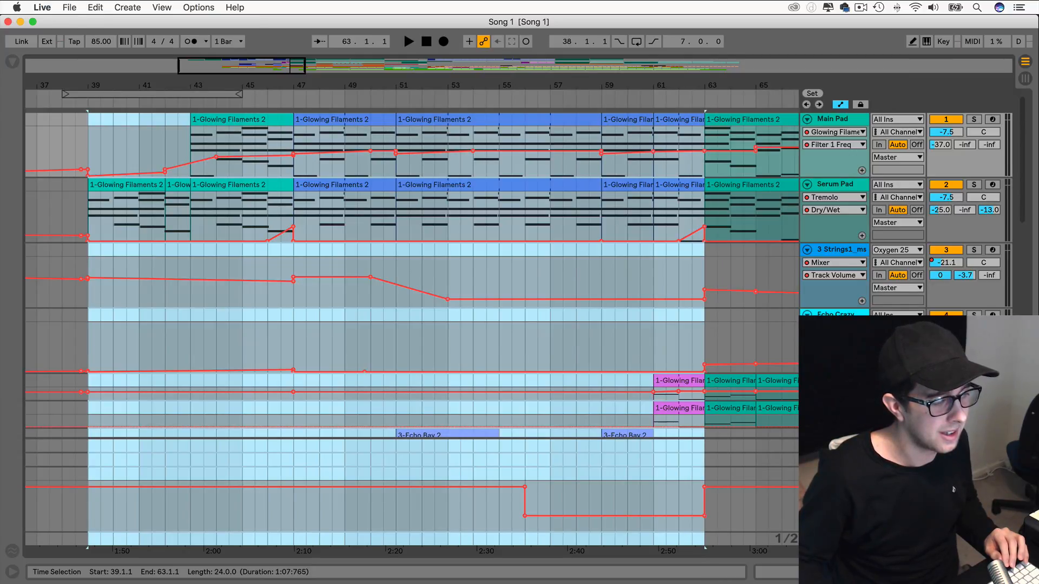
scroll(671, 397, down, 10)
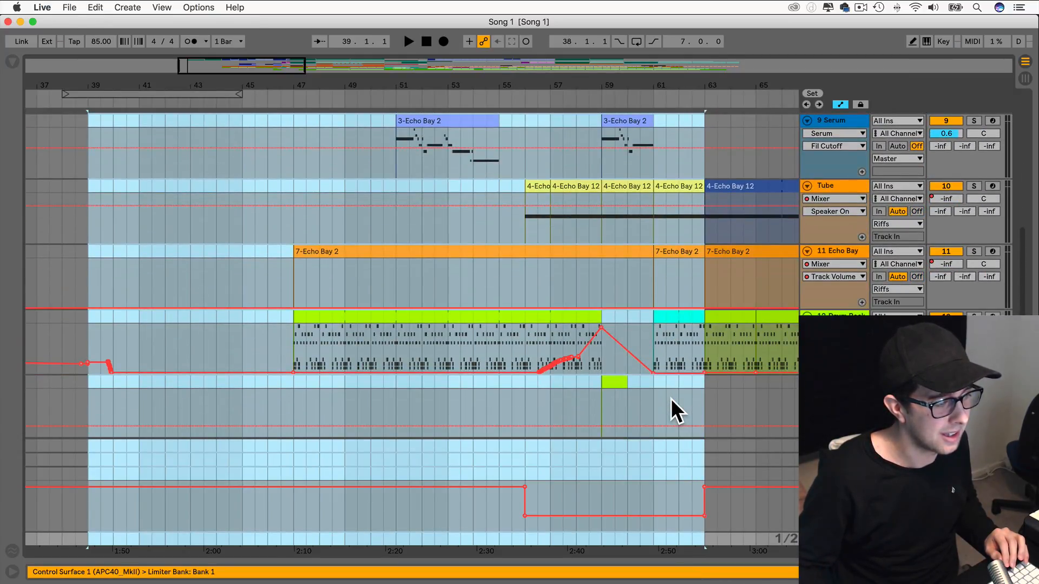
scroll(670, 398, down, 10)
scroll(671, 398, up, 20)
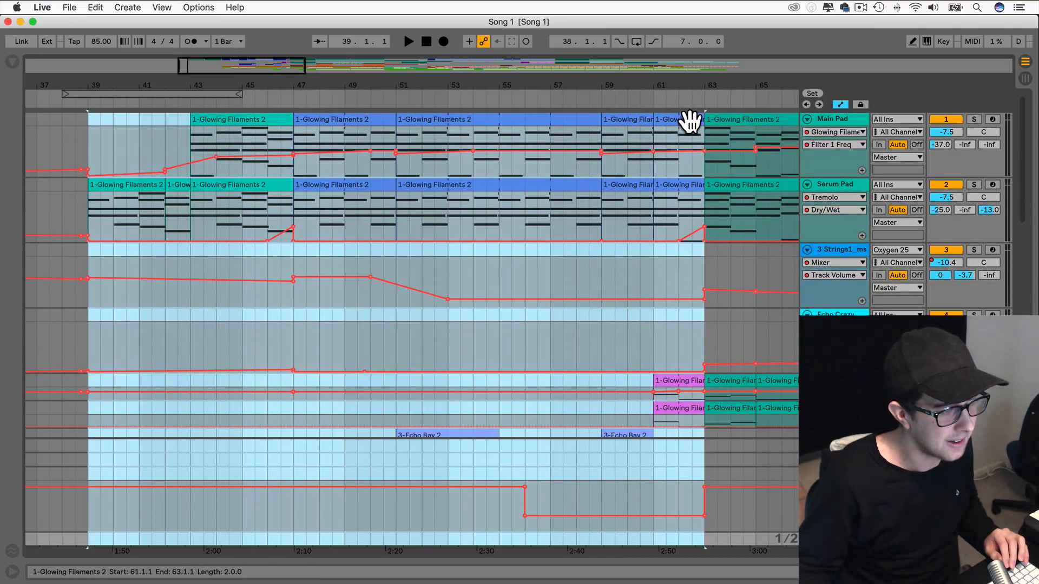
mouse_move(687, 121)
mouse_down()
mouse_move(659, 120)
mouse_move(704, 123)
mouse_up()
drag(679, 184, 703, 184)
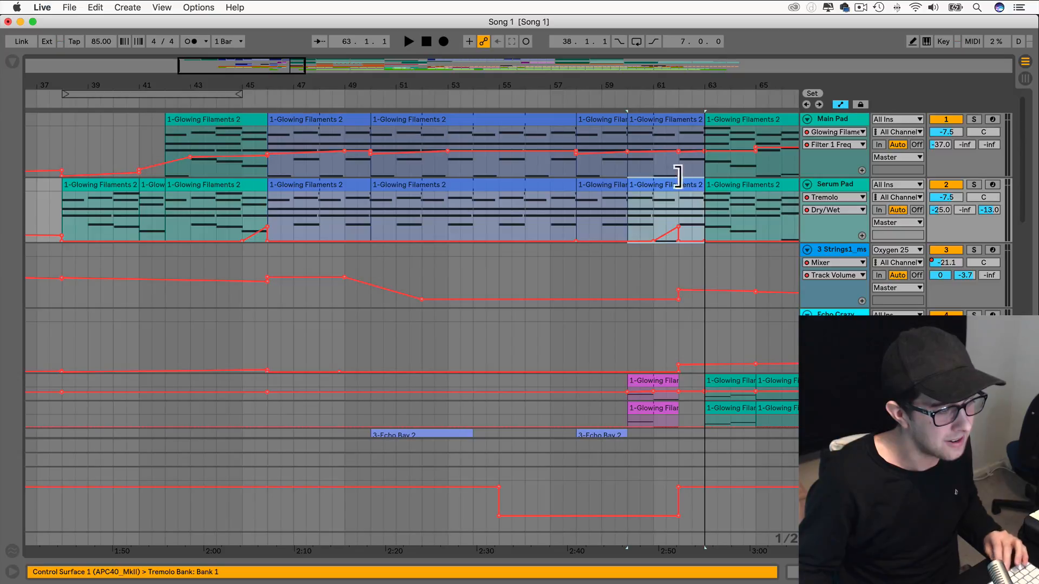
Play the extended pad transition from bar 60 past bar 65.
click(661, 160)
key(space)
click(641, 159)
click(625, 160)
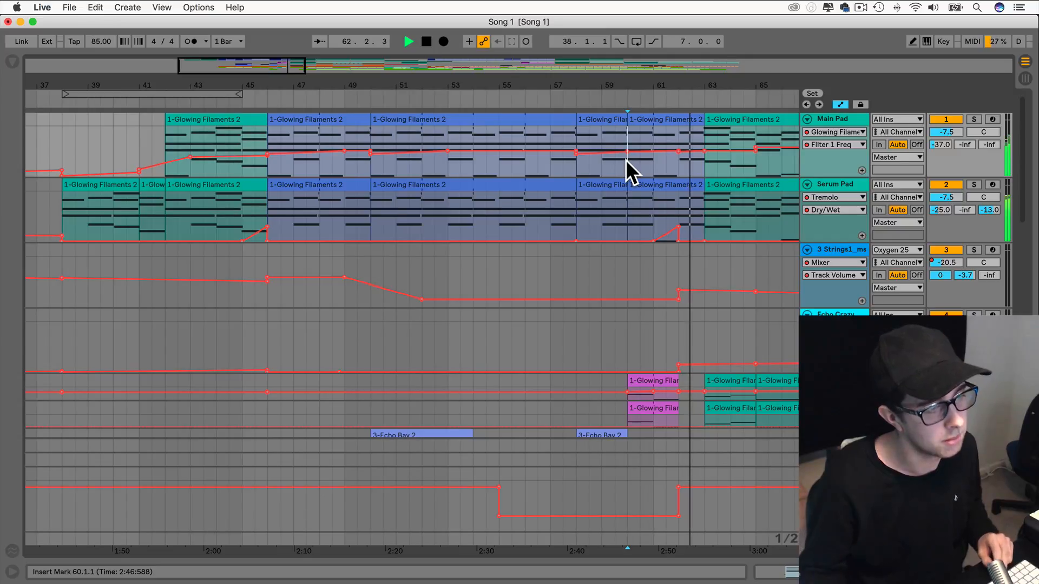
scroll(626, 160, right, 5)
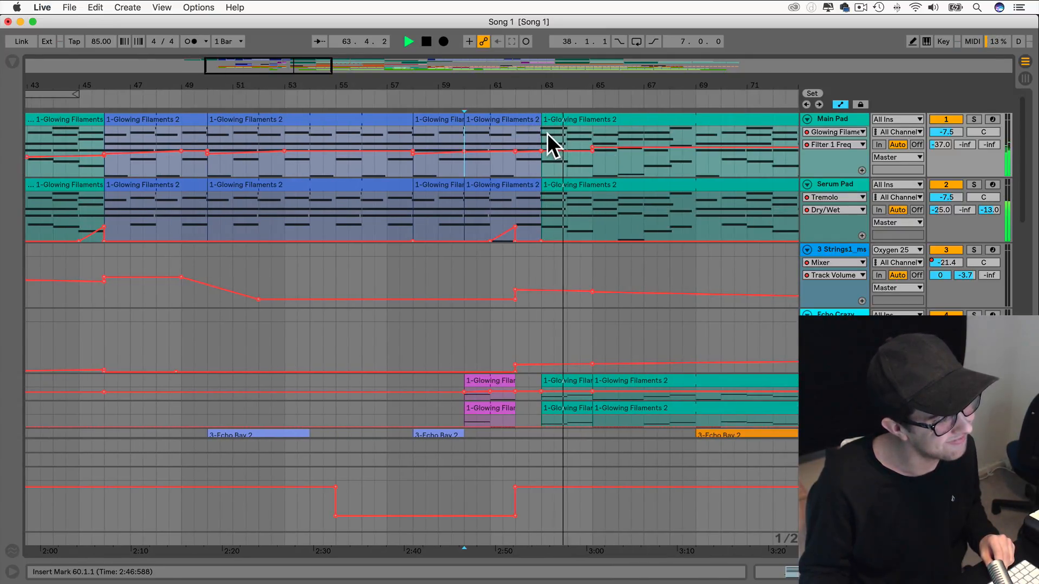
scroll(548, 131, right, 1)
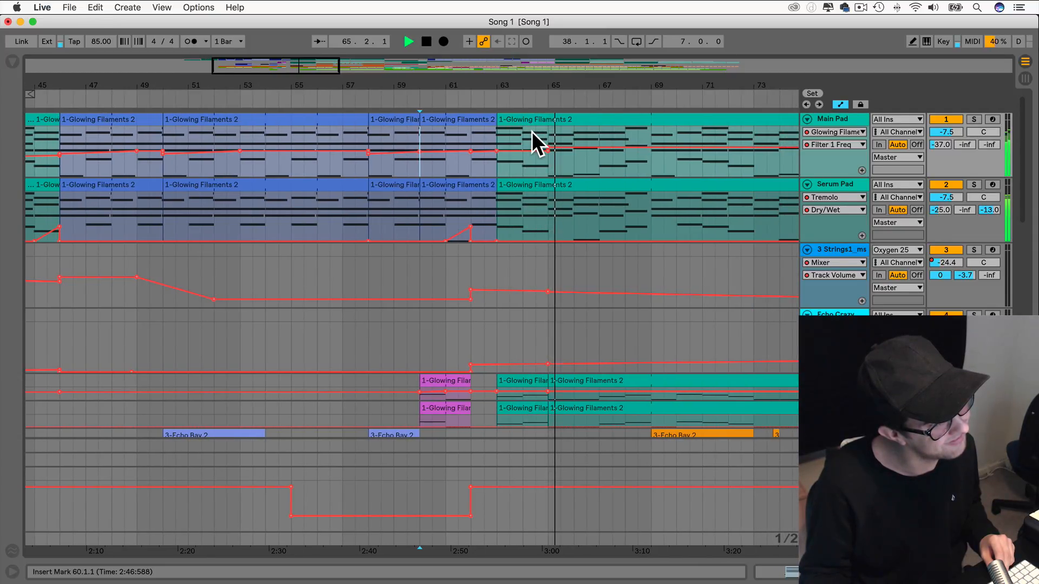
key(space)
Clear the Main Pad and Serum Pad clips between bars 63 and 65, playing the gap from 61.3.
drag(497, 124, 565, 121)
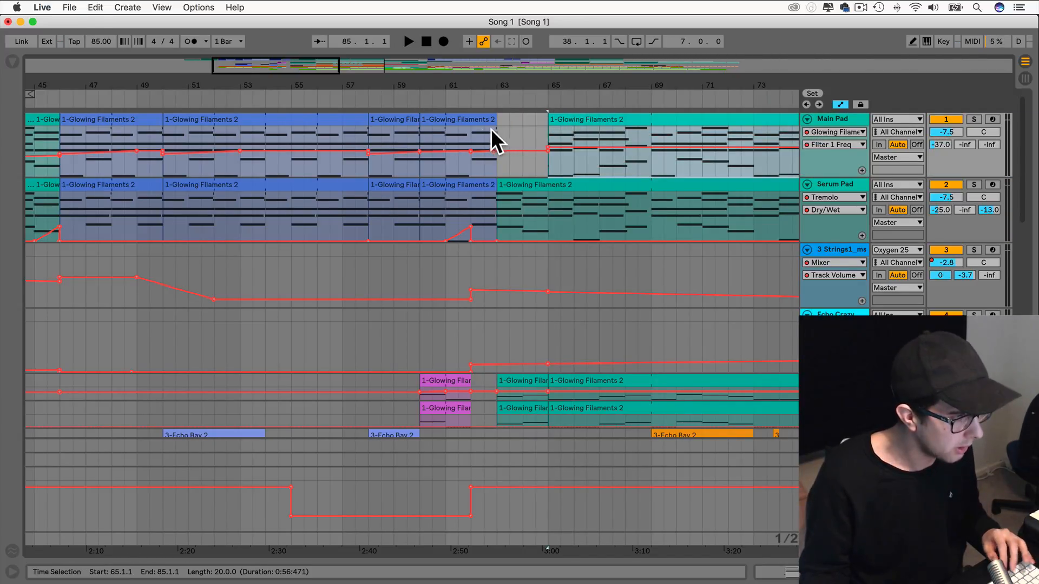
click(458, 132)
key(space)
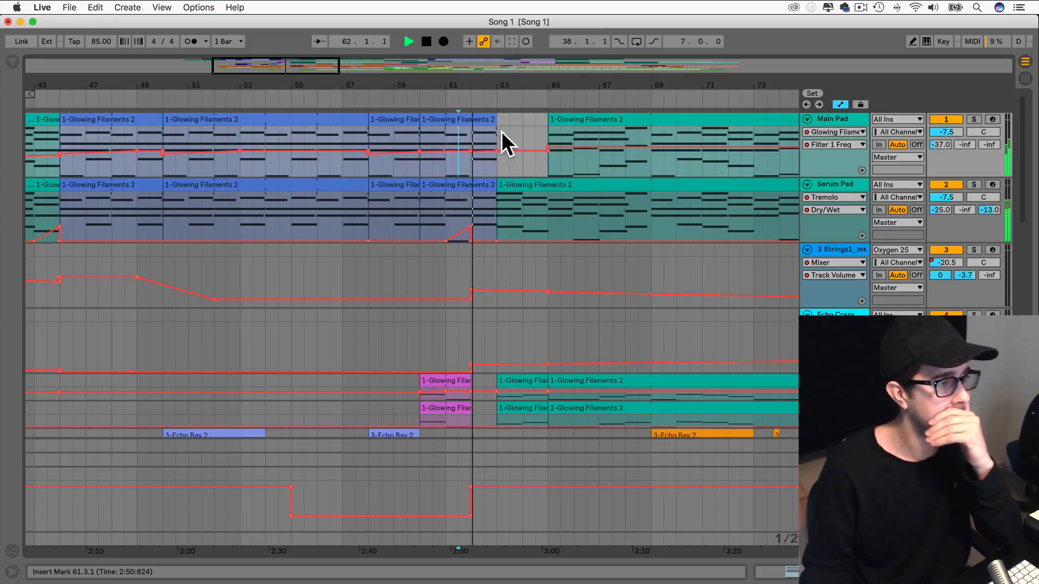
click(548, 129)
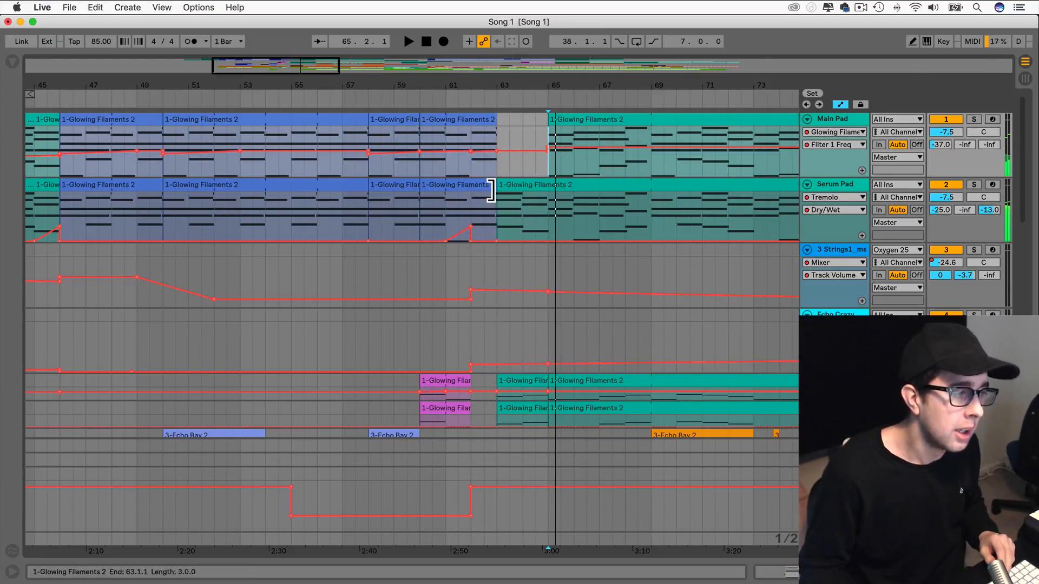
drag(503, 188, 548, 188)
key(space)
Clear the Bass, Tube and Echo Bay clips between bars 63 and 65.
scroll(544, 187, down, 5)
click(516, 262)
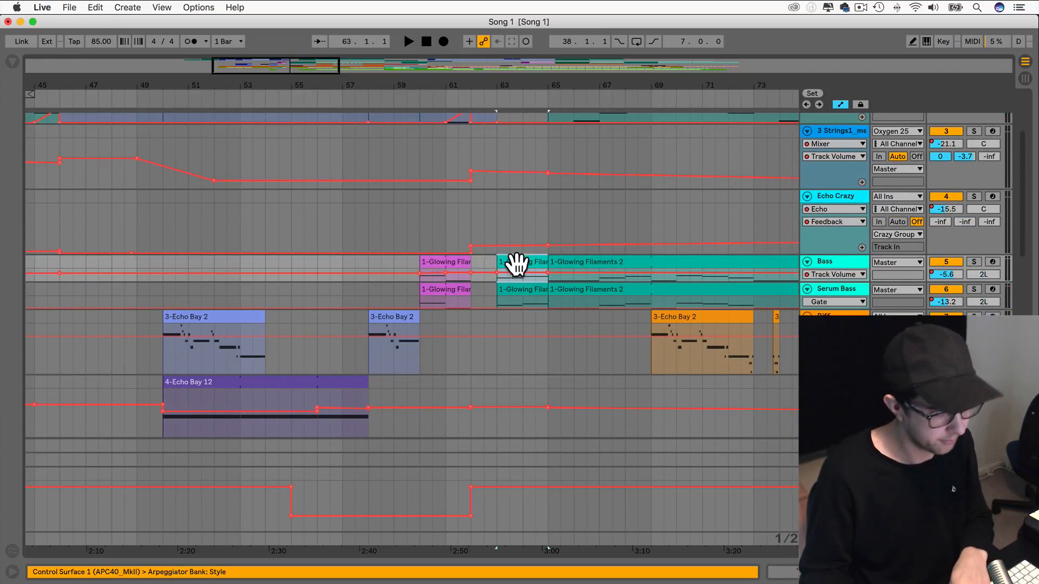
scroll(517, 281, down, 8)
mouse_move(503, 319)
mouse_down()
mouse_move(535, 322)
mouse_move(536, 347)
mouse_move(548, 320)
mouse_up()
drag(503, 387, 548, 387)
Delete the 12 Drum Rack clip section between bars 63 and 65.
scroll(551, 390, down, 9)
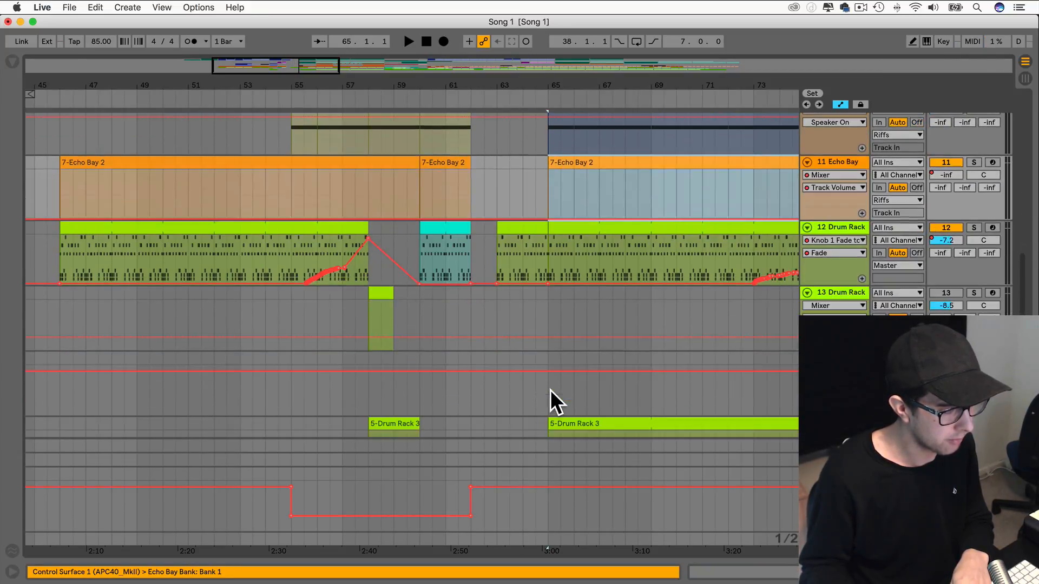
click(524, 230)
key(Delete)
scroll(525, 229, down, 12)
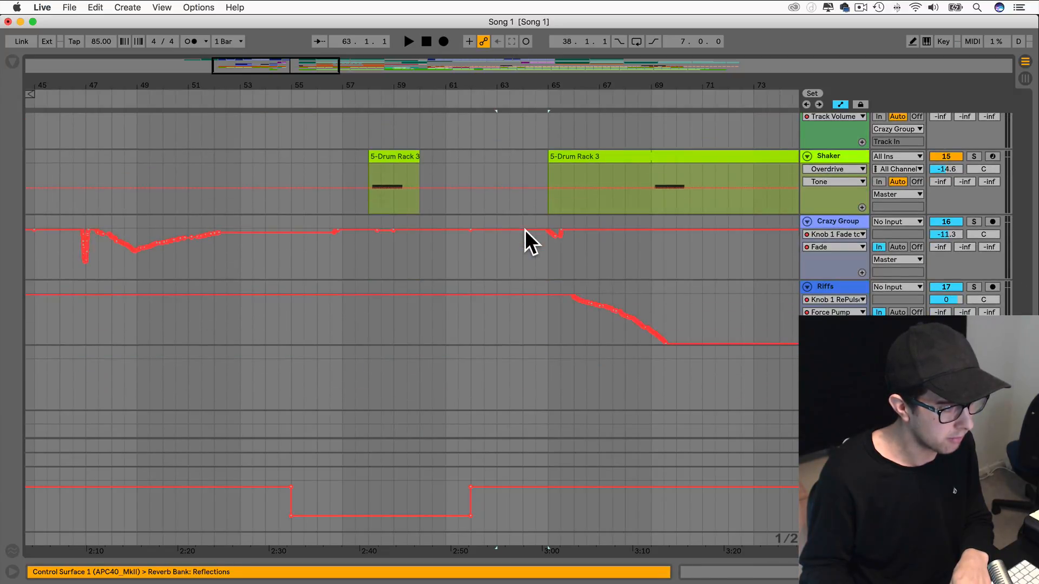
Select the section from bar 38 to bar 65 across the tracks and move it two bars later.
scroll(524, 229, up, 10)
drag(283, 62, 282, 38)
drag(512, 397, 79, 105)
drag(450, 187, 483, 191)
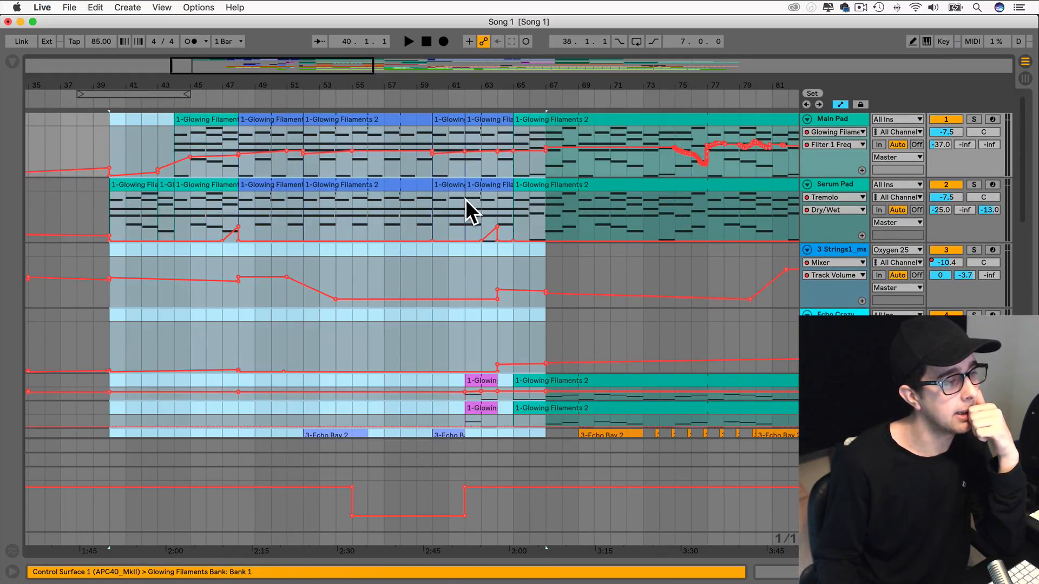
Play from bar 60 and extend the Bass and Serum Bass clips that start at bar 62 to bar 65.
click(465, 199)
key(space)
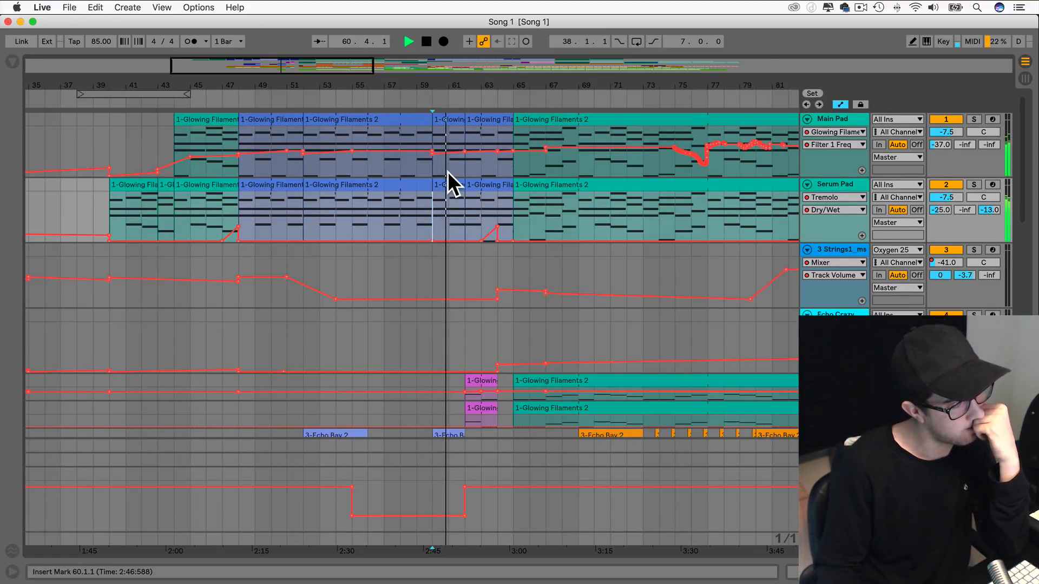
scroll(447, 171, down, 5)
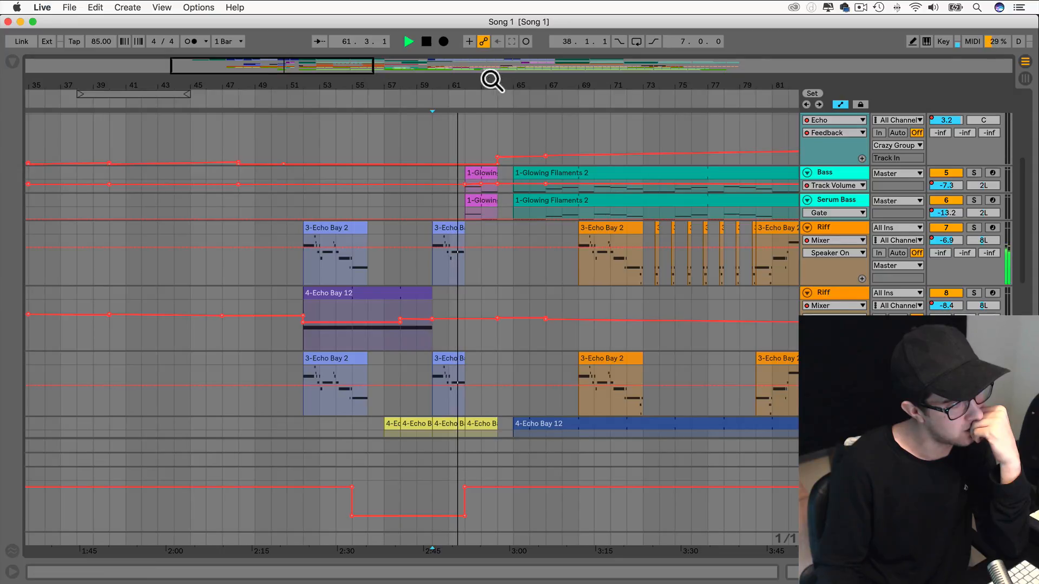
drag(288, 65, 301, 74)
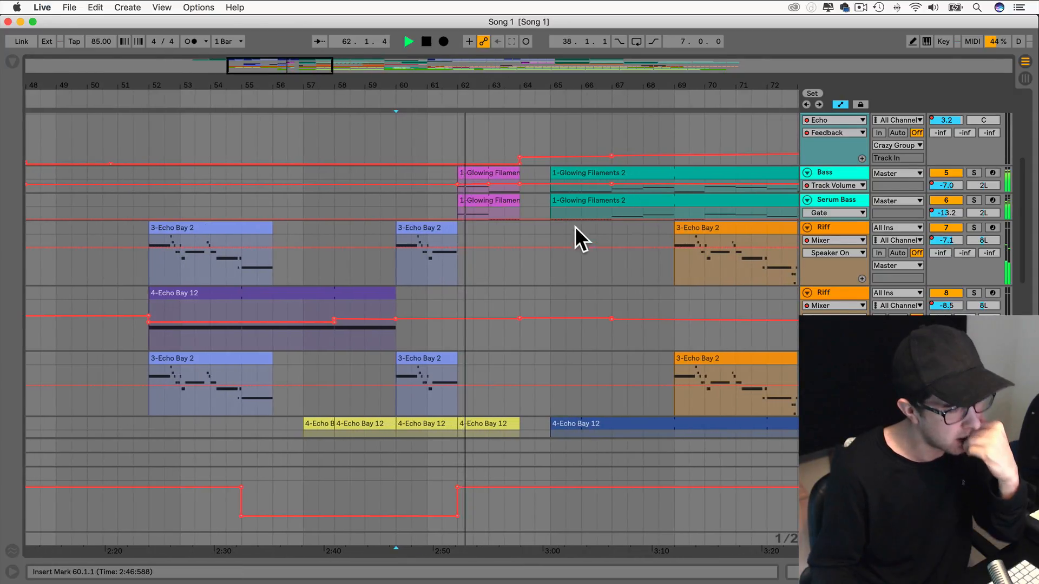
drag(521, 172, 550, 201)
click(526, 204)
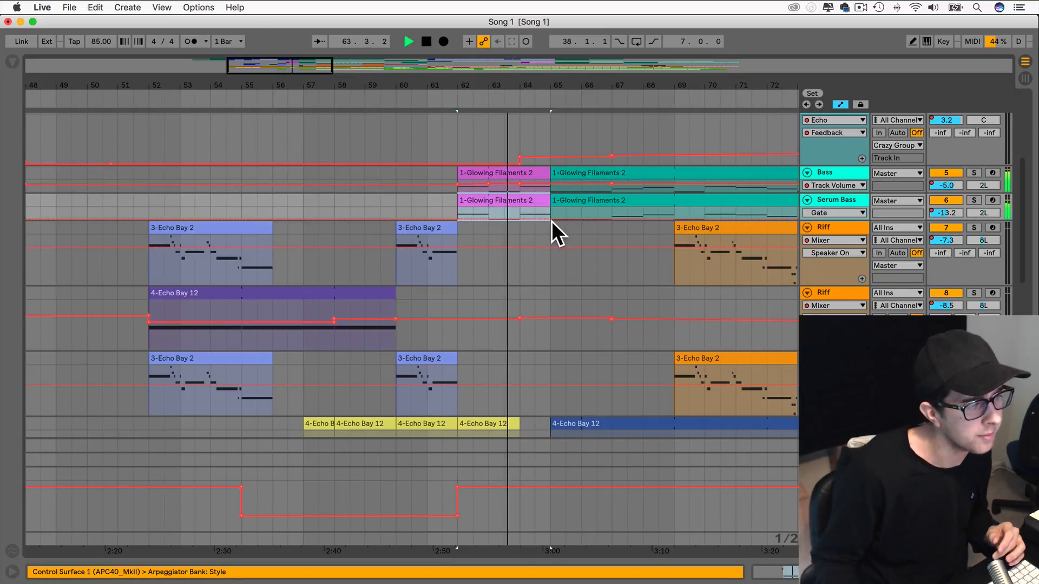
Extend the 12 Drum Rack and Tube clips that start at bar 62 to bar 65.
scroll(550, 219, right, 3)
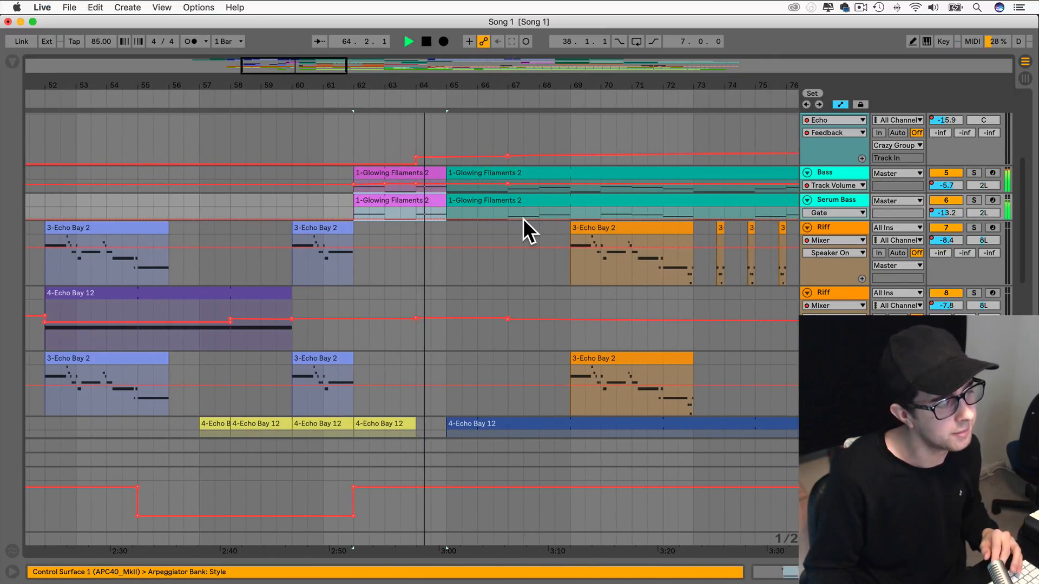
scroll(523, 218, down, 3)
scroll(523, 218, up, 2)
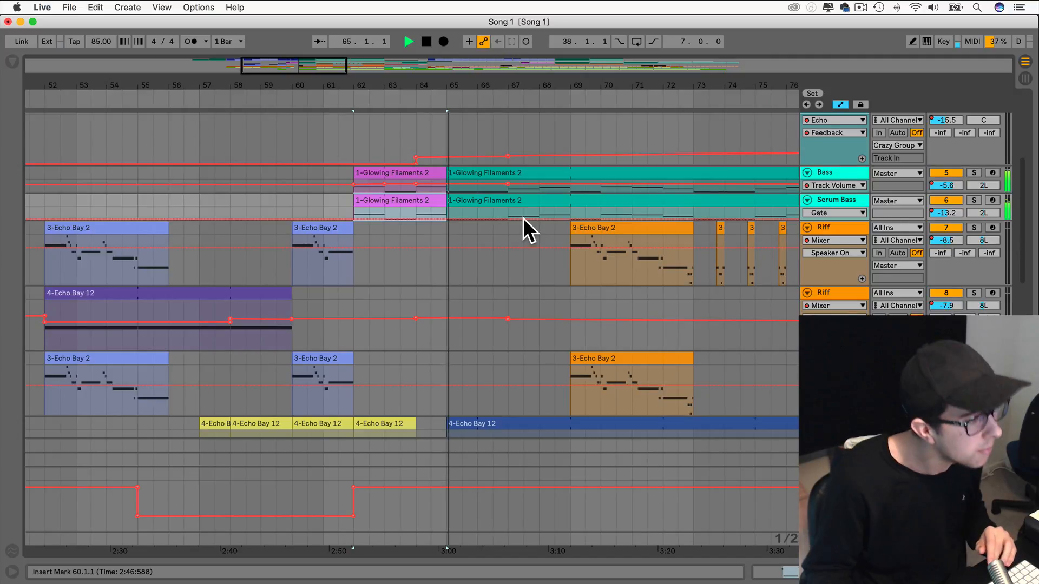
scroll(522, 218, down, 6)
drag(414, 352, 446, 349)
drag(413, 217, 440, 218)
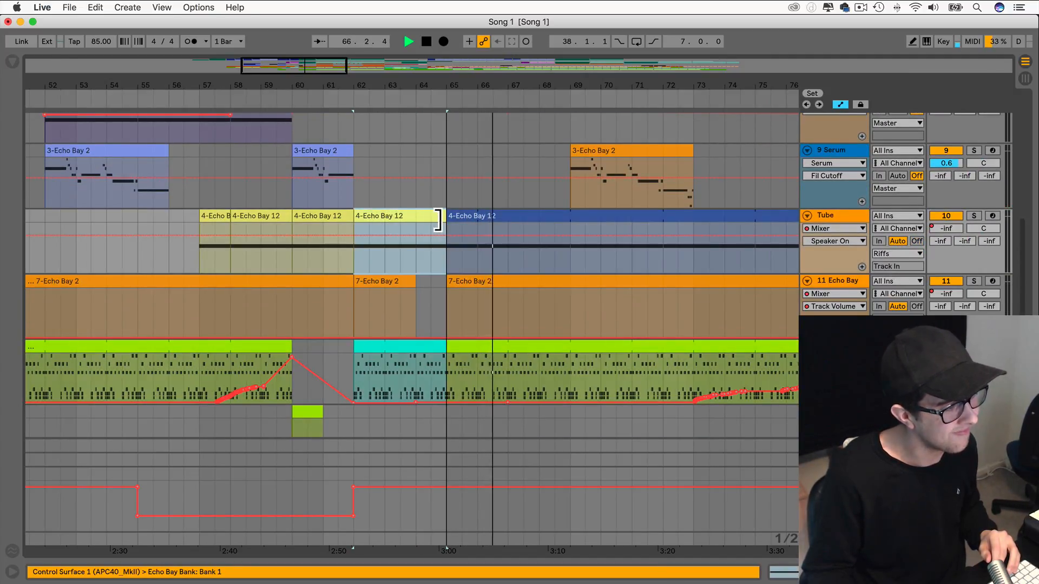
Listen to the arrangement past bar 65 while reviewing the pad clips, and stop playback around bar 69.
scroll(440, 216, up, 10)
scroll(431, 218, right, 6)
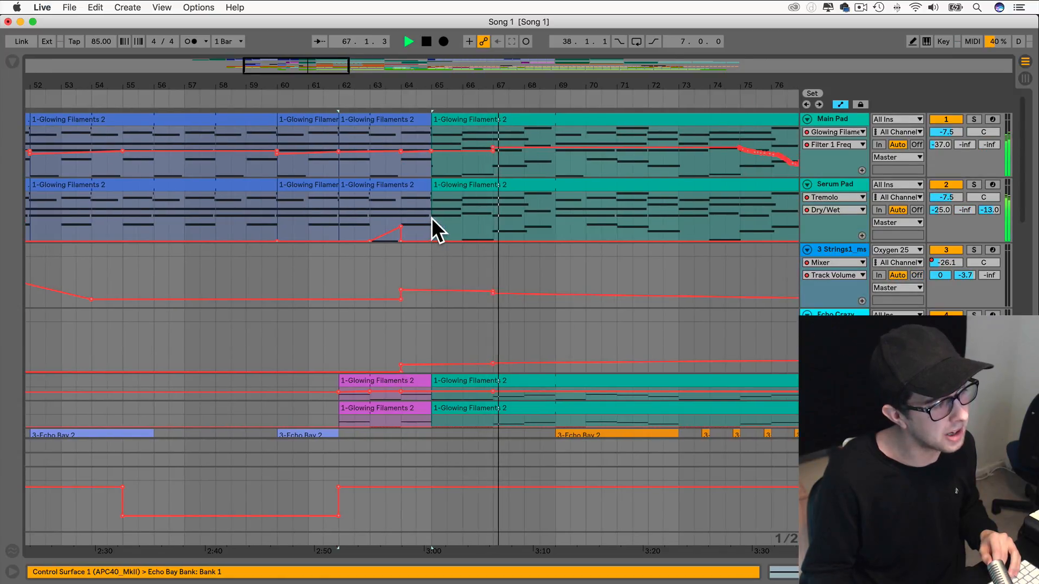
scroll(431, 217, left, 15)
scroll(431, 217, right, 16)
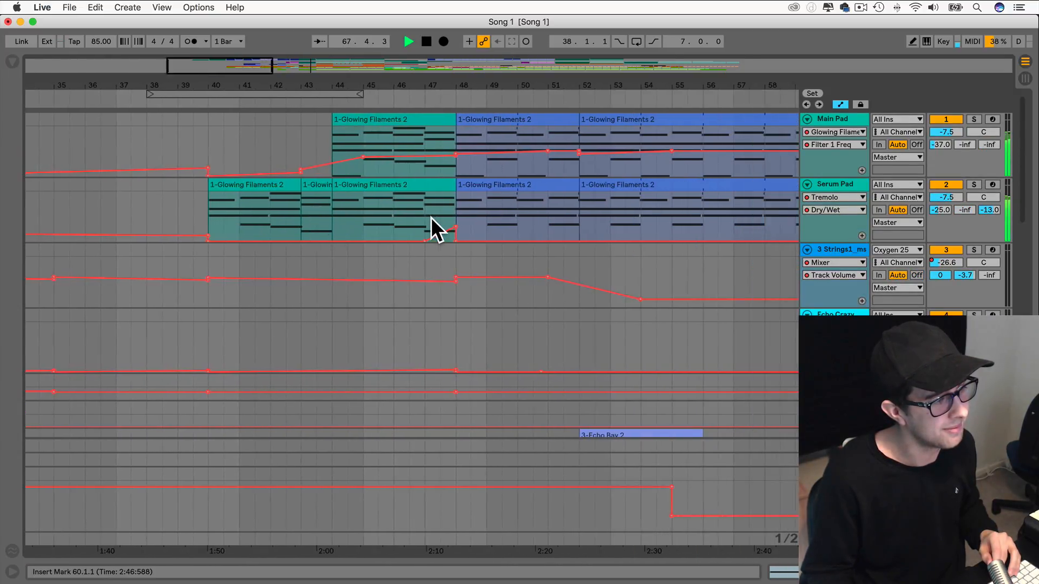
scroll(430, 216, left, 5)
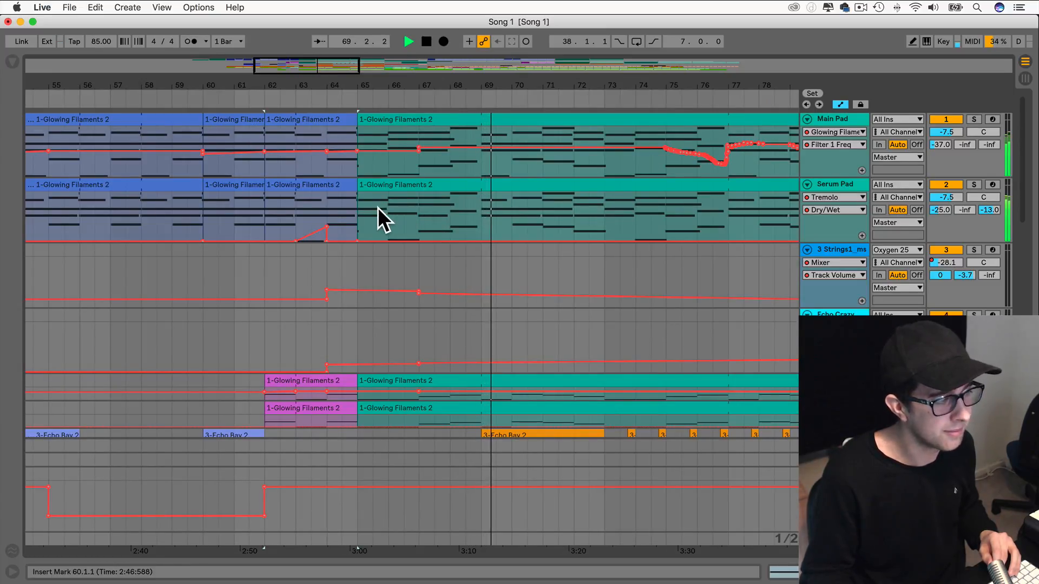
key(space)
Clear the green Main Pad and Serum Pad clips between bars 65 and 69, and extend the blue clips to bar 69.
drag(358, 210, 479, 190)
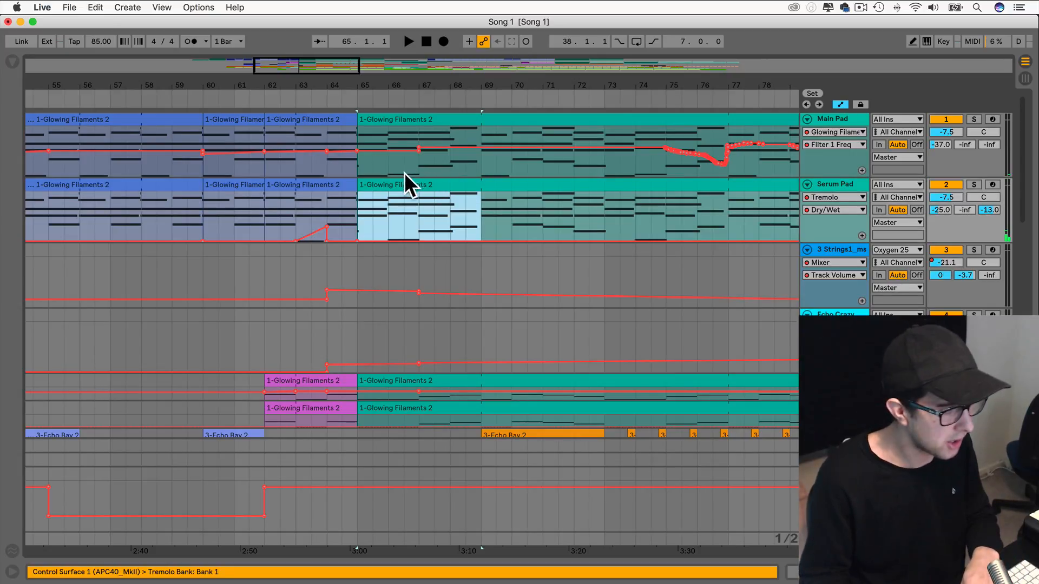
click(420, 213)
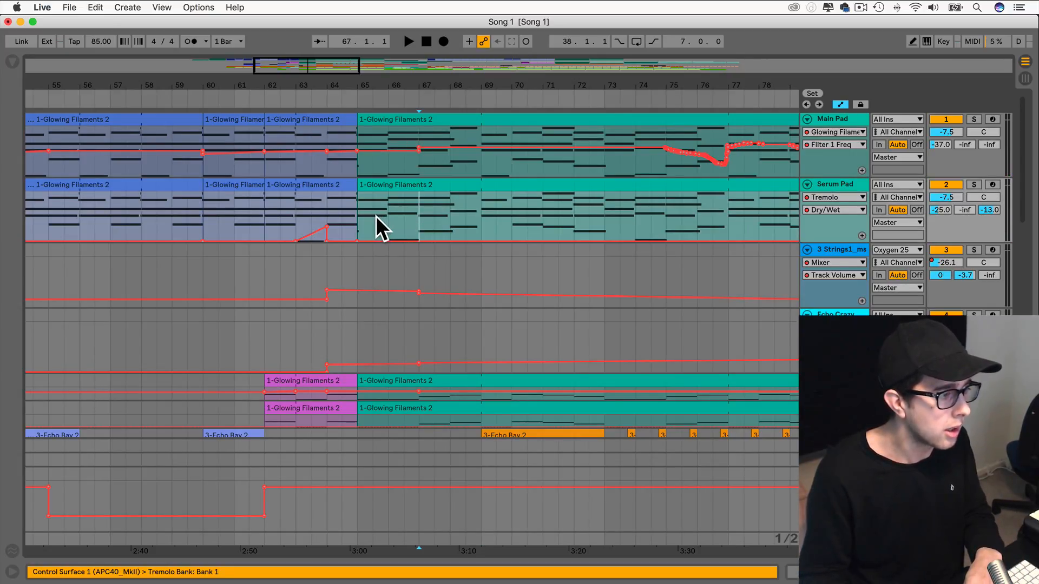
drag(358, 217, 464, 186)
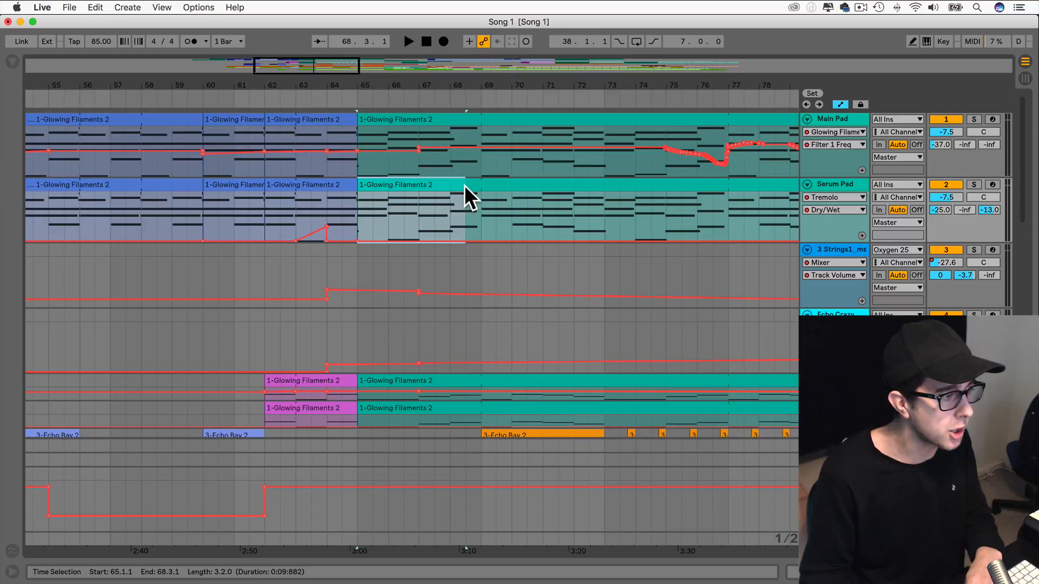
key(super+e)
drag(356, 138, 476, 120)
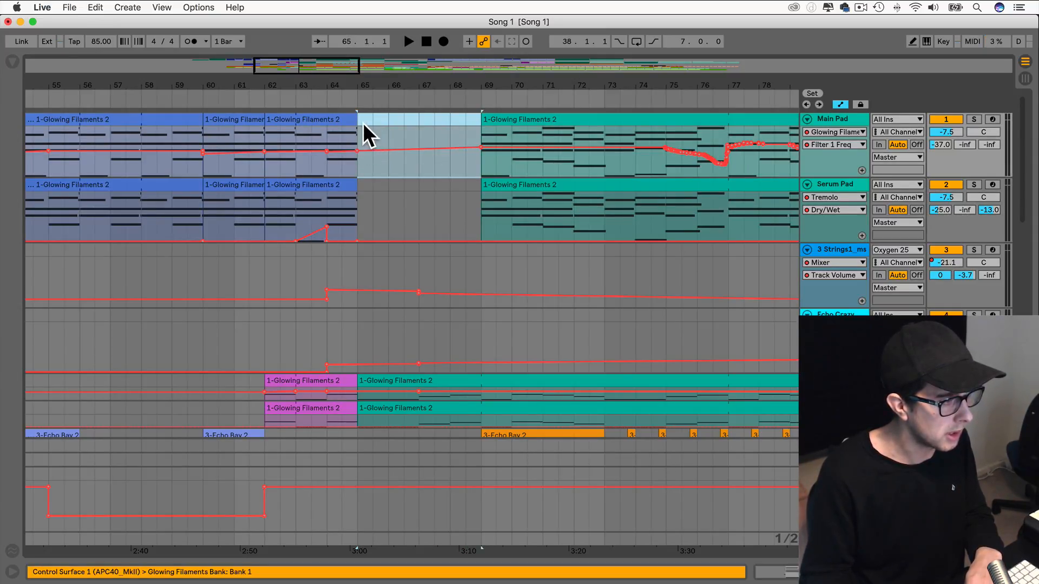
drag(357, 121, 476, 125)
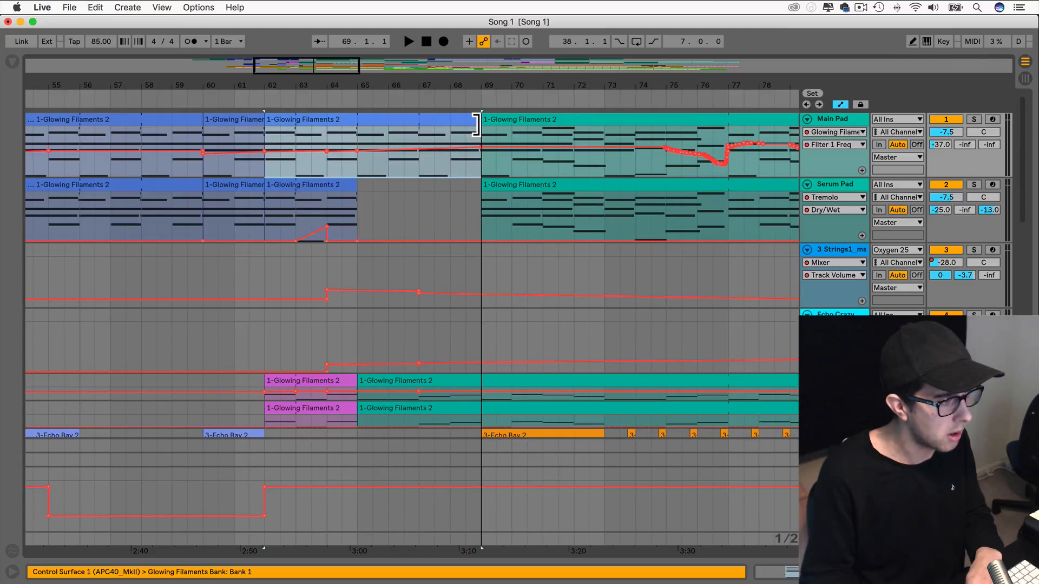
drag(358, 187, 474, 195)
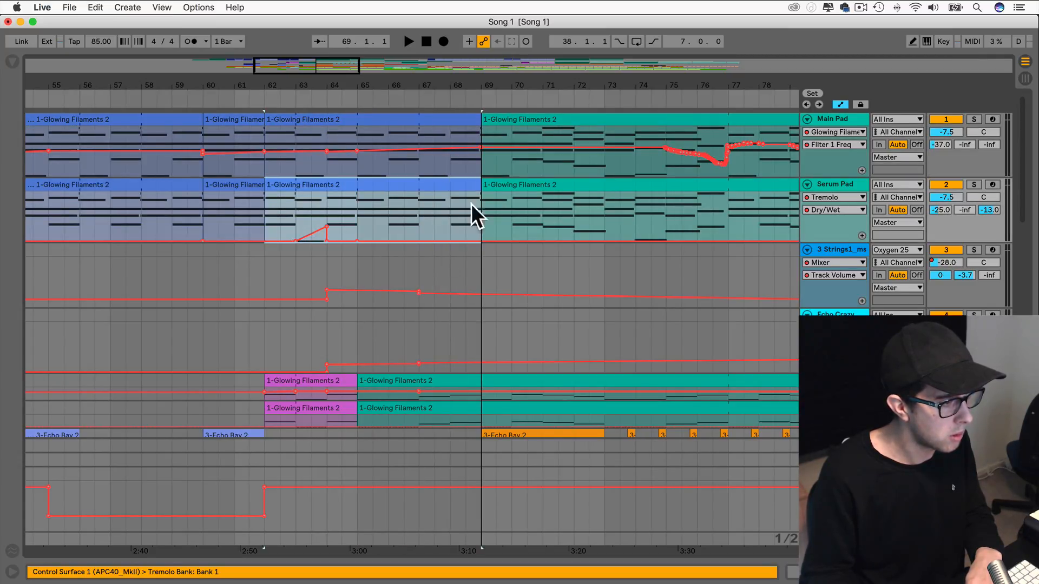
Trim the green Bass and Serum Bass clips to start at bar 69, and extend the pink clips before them to bar 69.
drag(365, 382, 480, 384)
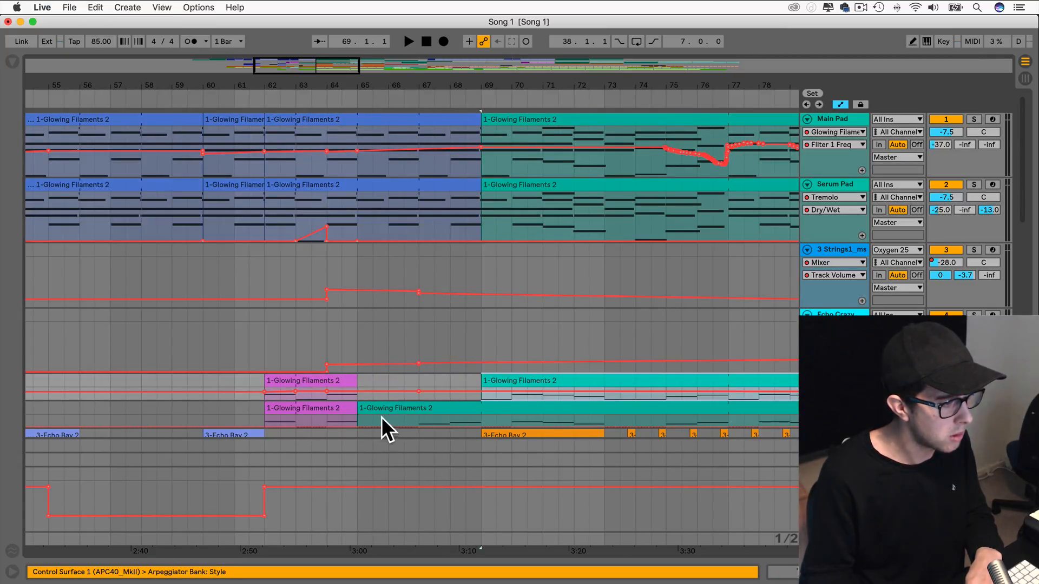
drag(362, 412, 480, 410)
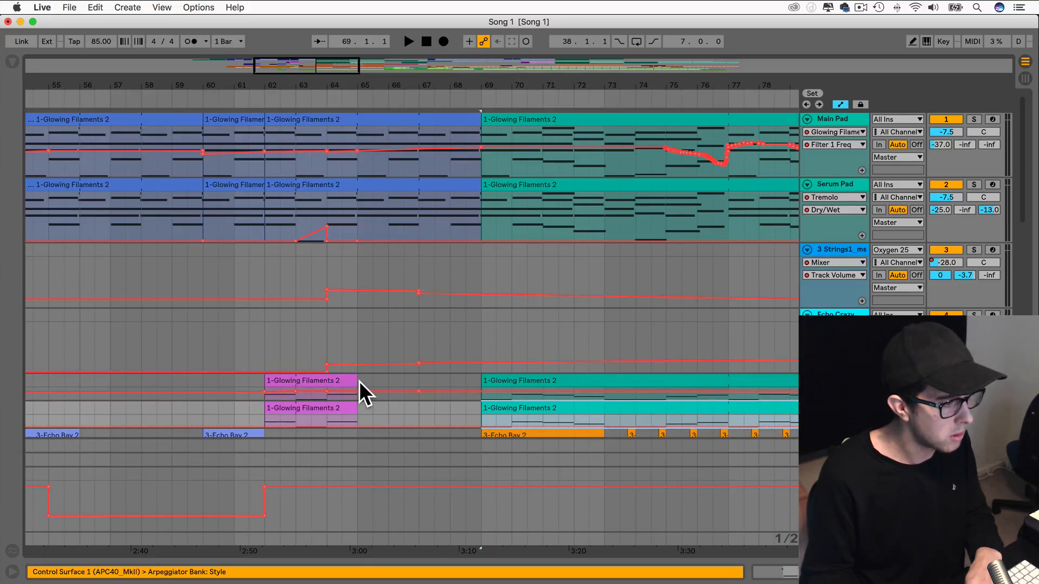
drag(356, 381, 480, 383)
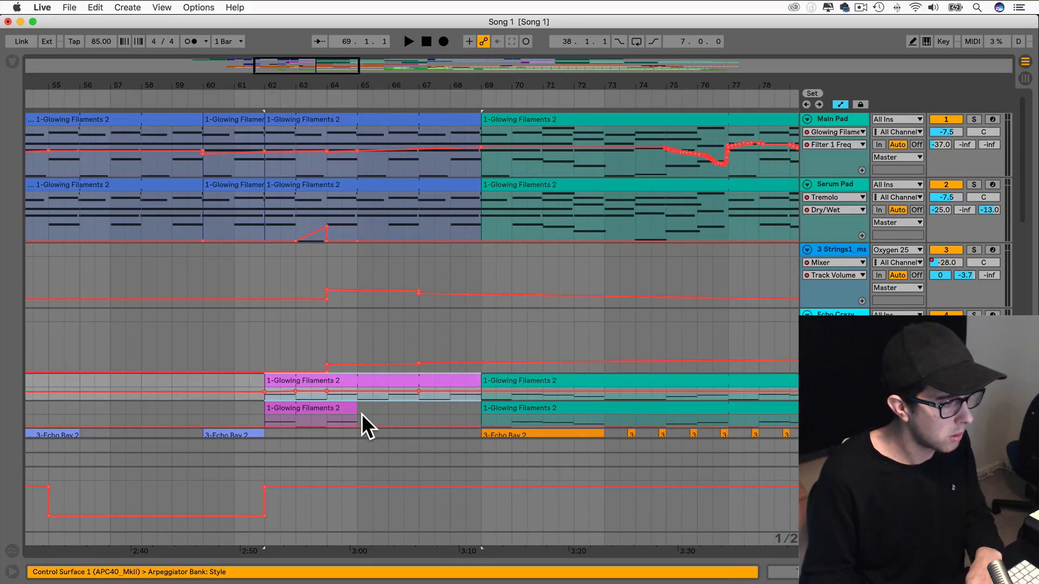
scroll(362, 414, down, 5)
scroll(361, 413, down, 1)
drag(358, 217, 479, 216)
Trim the blue Tube clip to start at bar 69 and extend the yellow clip before it to bar 69.
scroll(421, 264, down, 7)
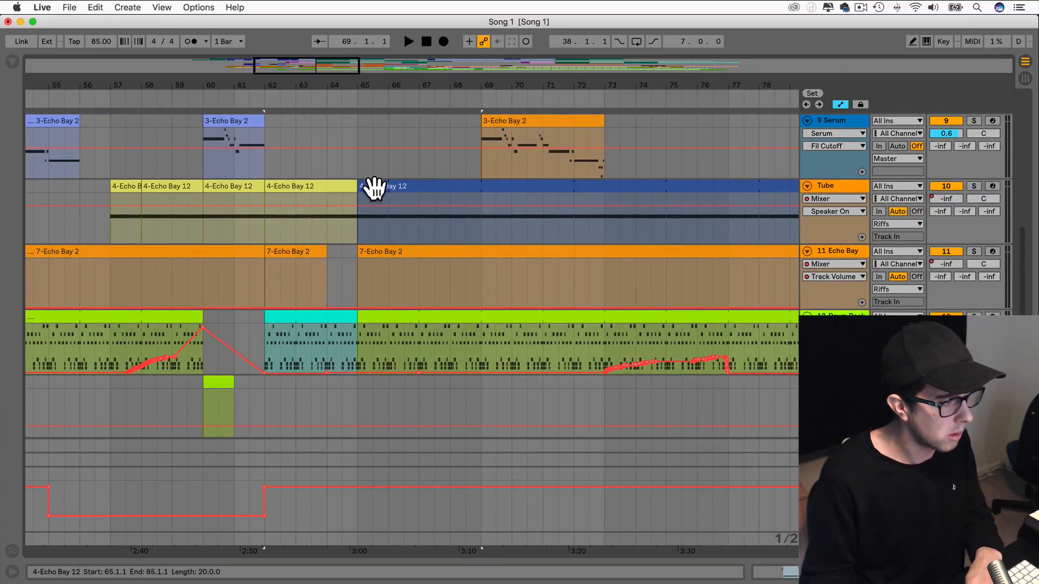
drag(360, 188, 485, 194)
drag(351, 188, 480, 196)
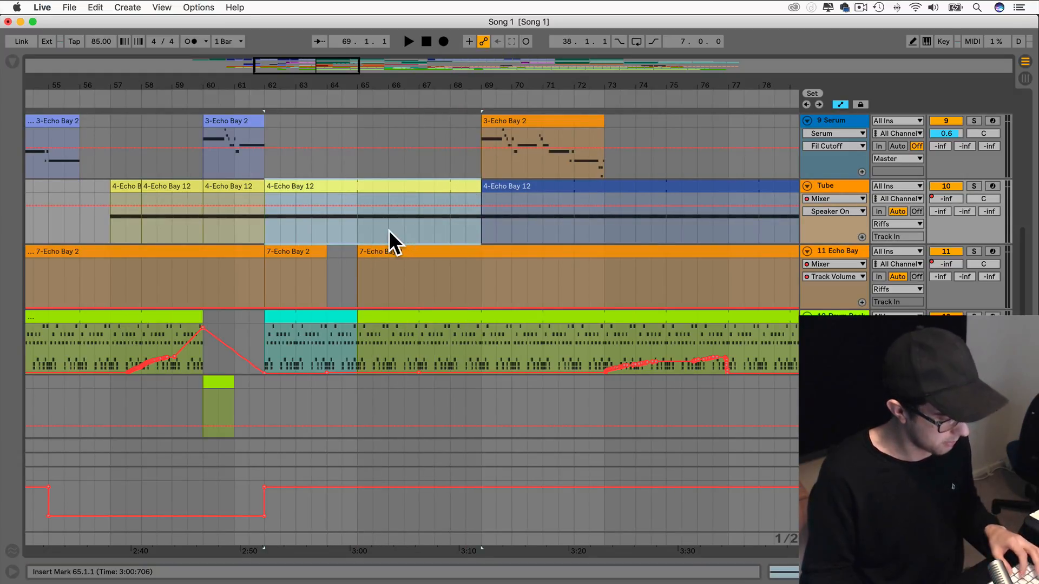
click(860, 8)
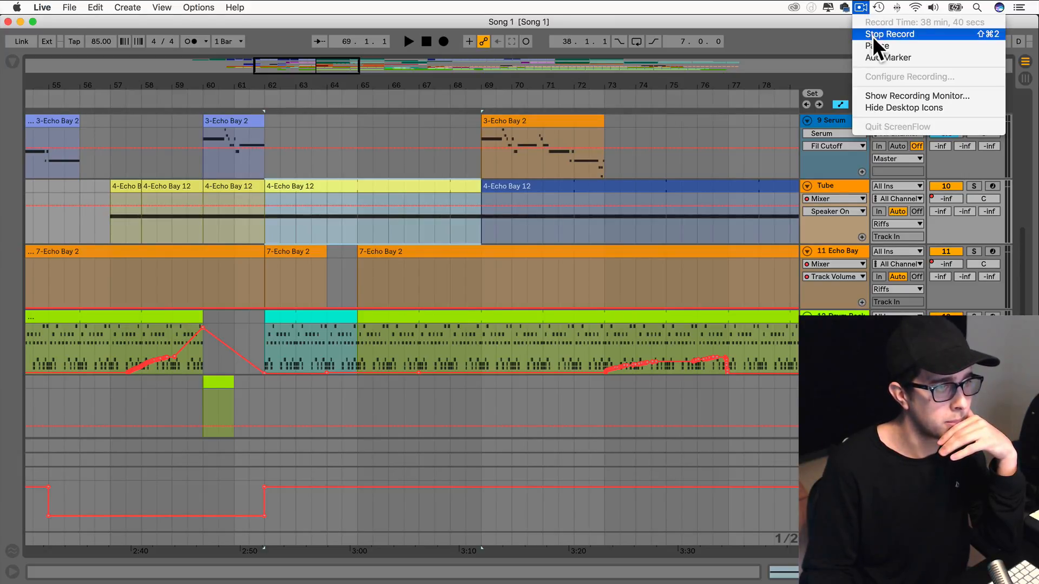
click(870, 44)
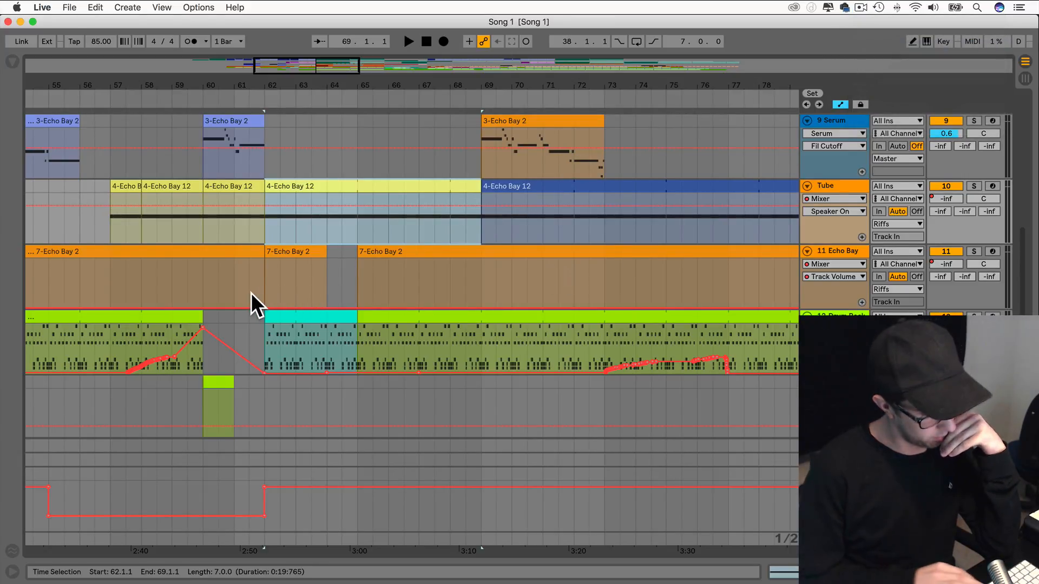
Play the arrangement from bar 62 past bar 73, checking the pad, bass, riff and drum tracks around the bar 69 change.
key(space)
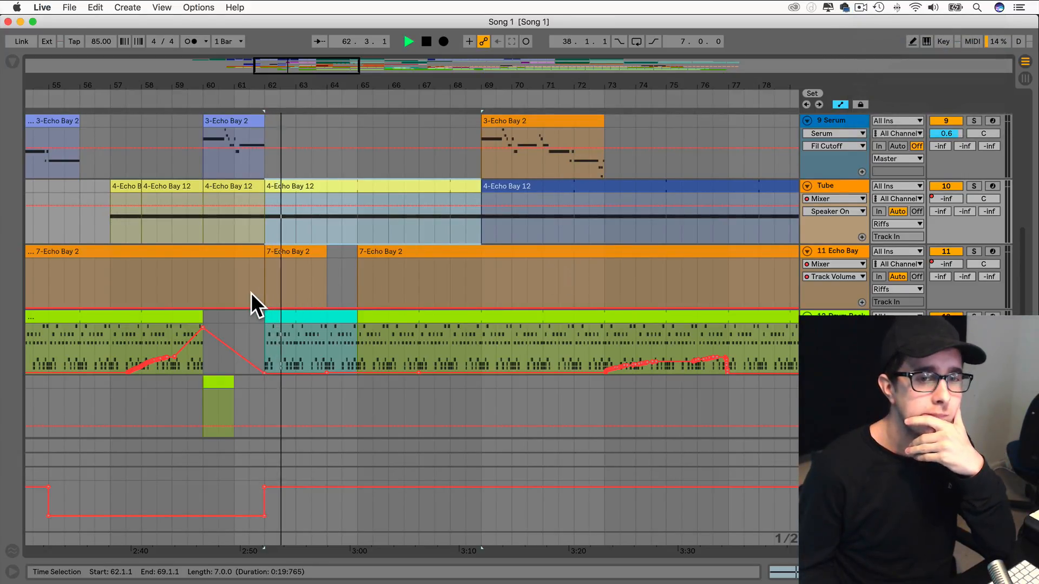
scroll(301, 275, up, 5)
scroll(300, 276, up, 8)
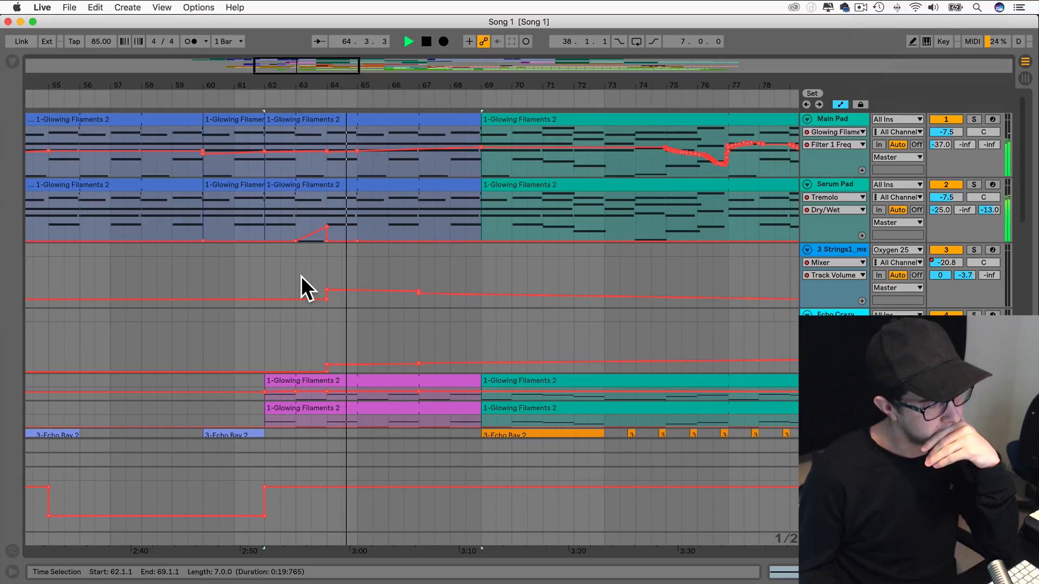
scroll(301, 277, down, 6)
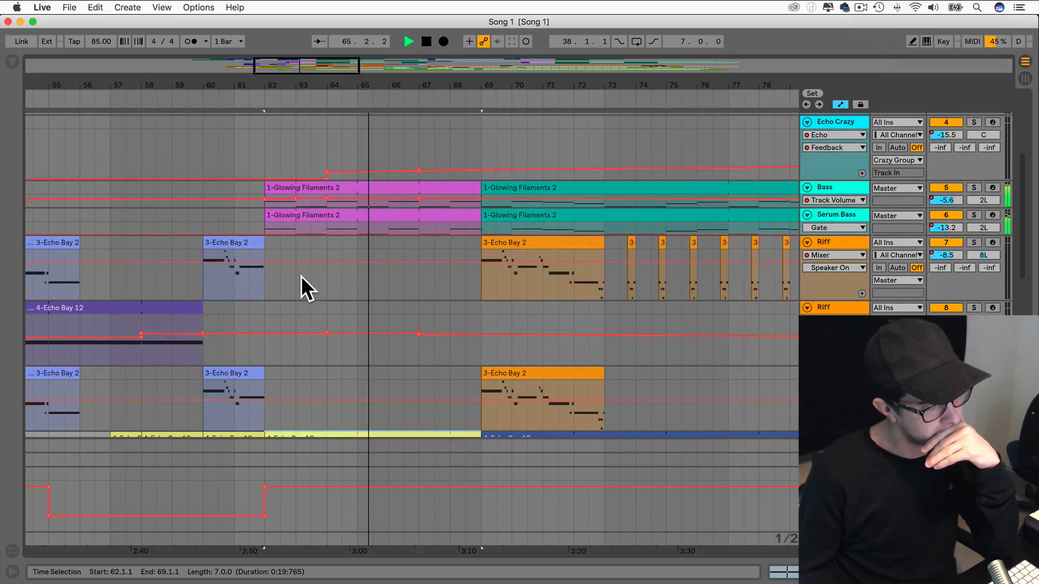
scroll(301, 276, up, 5)
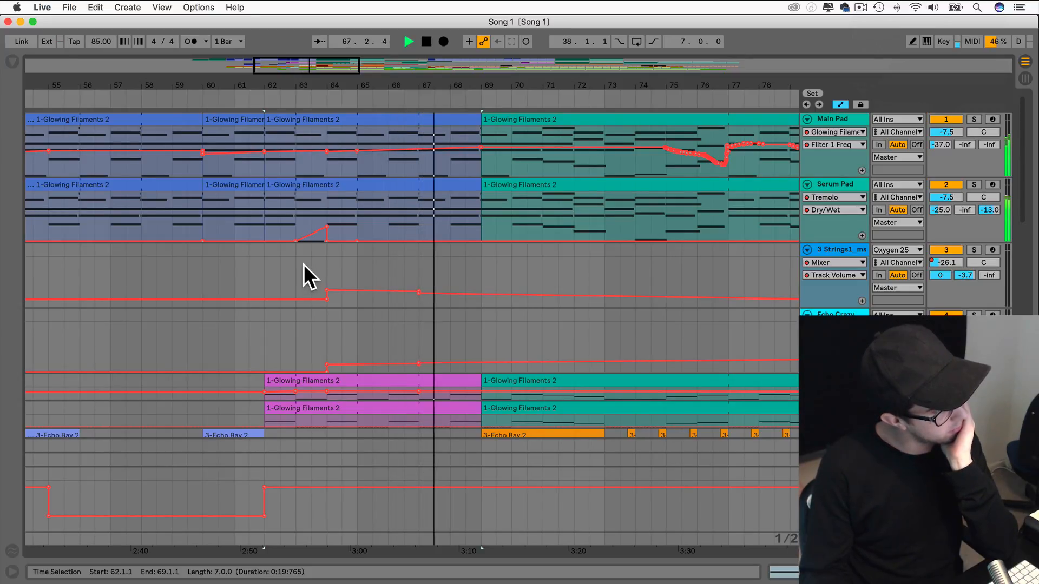
scroll(304, 262, right, 2)
scroll(304, 262, down, 1)
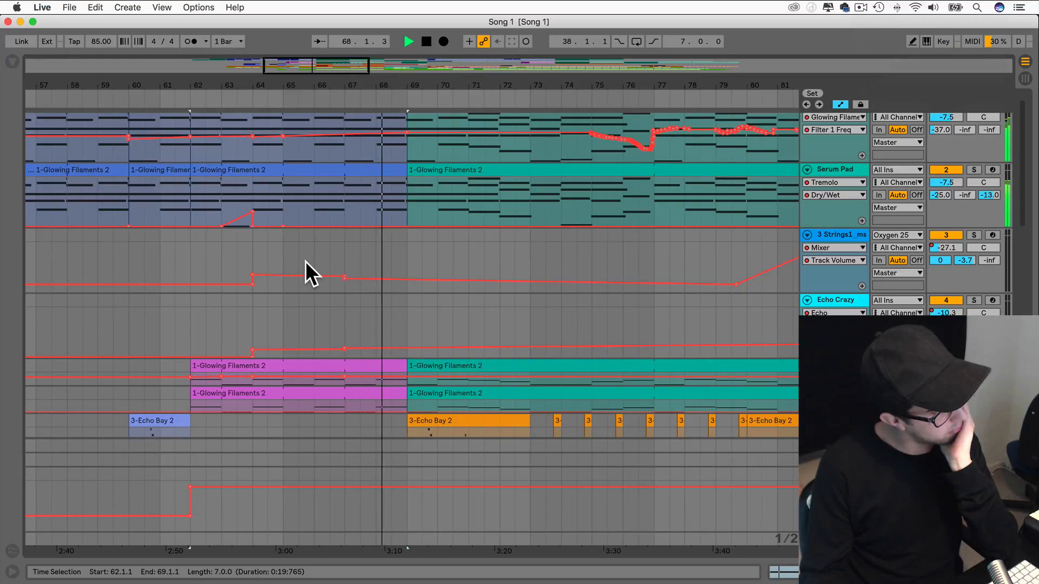
scroll(305, 260, right, 3)
scroll(305, 261, down, 4)
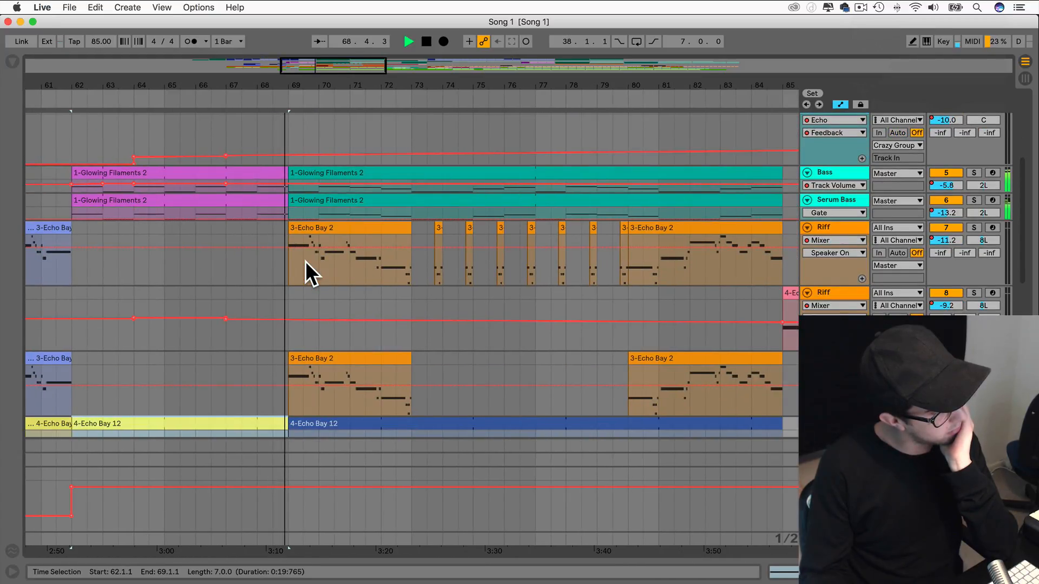
scroll(305, 260, up, 4)
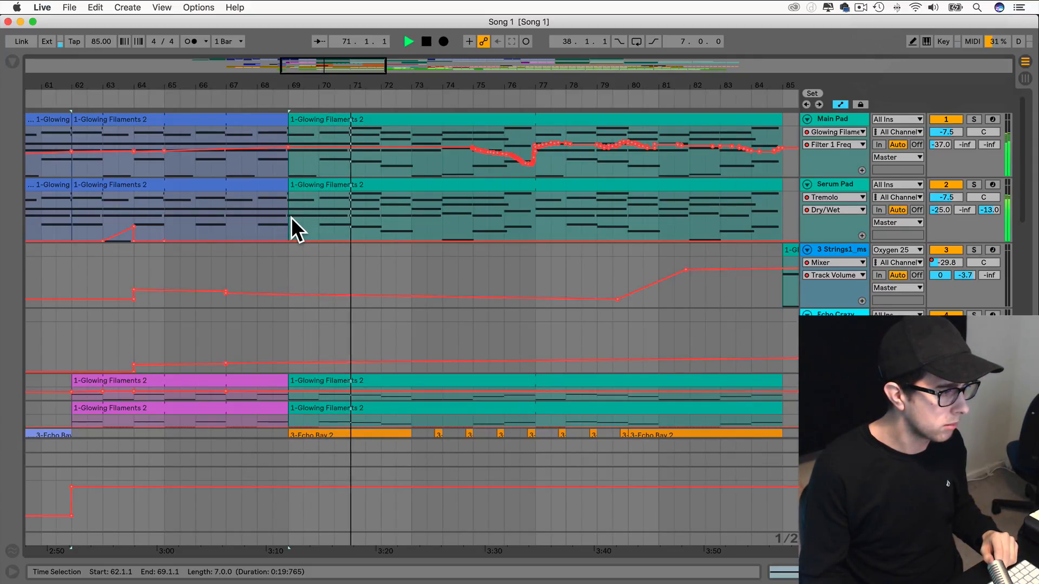
scroll(291, 216, down, 8)
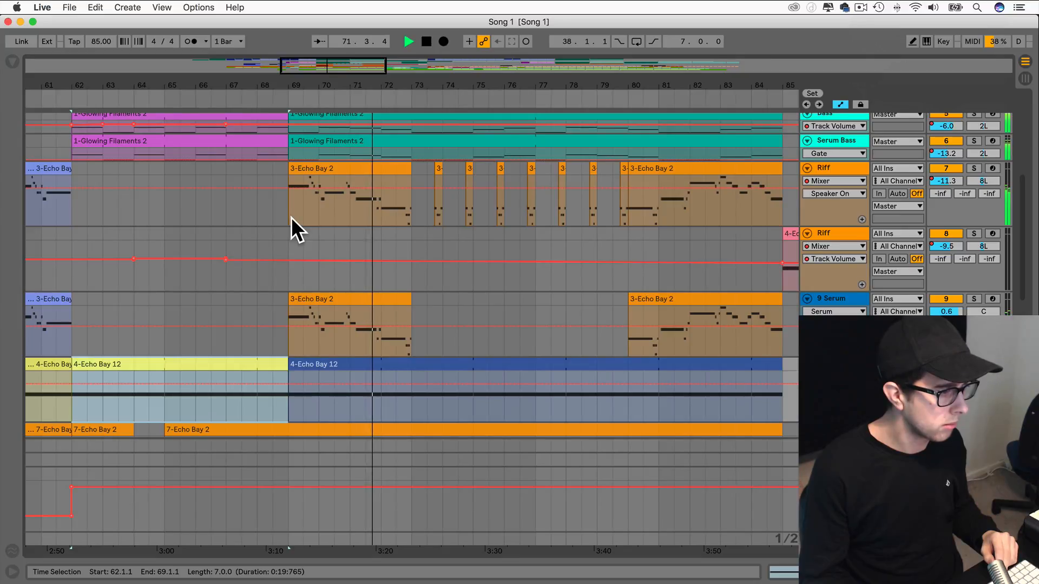
scroll(291, 216, down, 6)
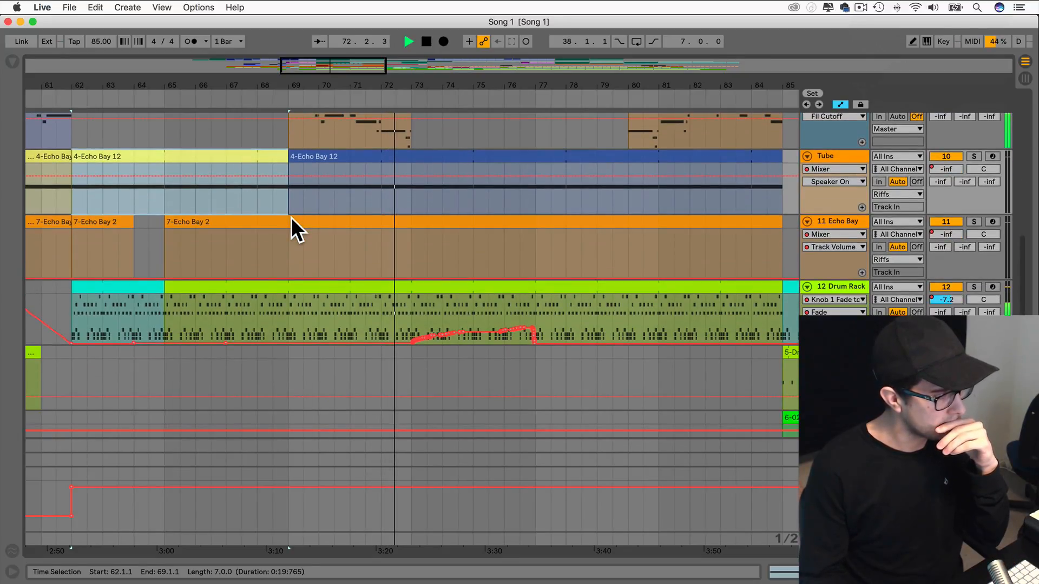
scroll(291, 216, down, 2)
scroll(291, 216, up, 8)
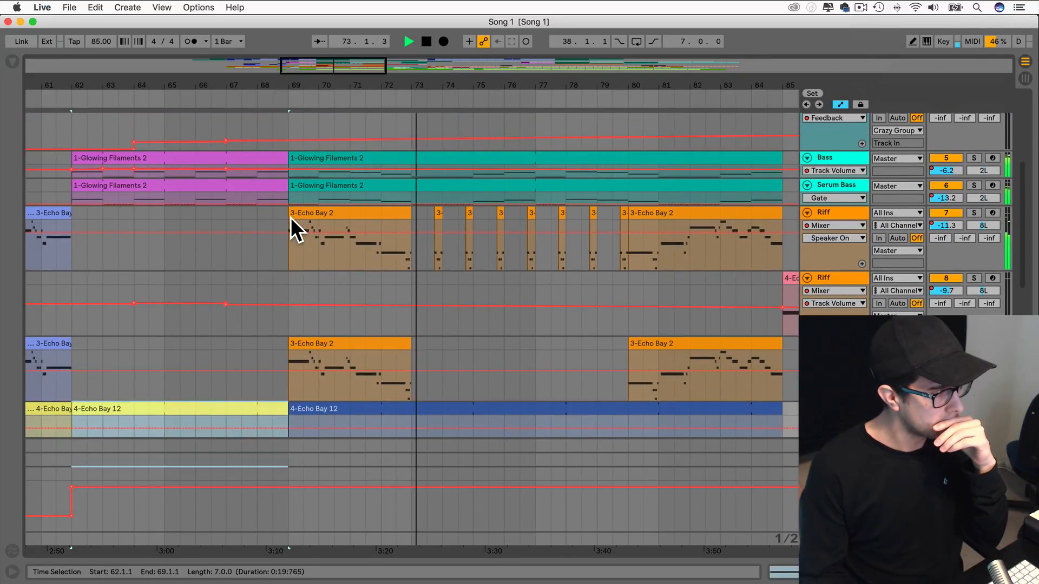
scroll(290, 217, down, 2)
scroll(291, 216, up, 3)
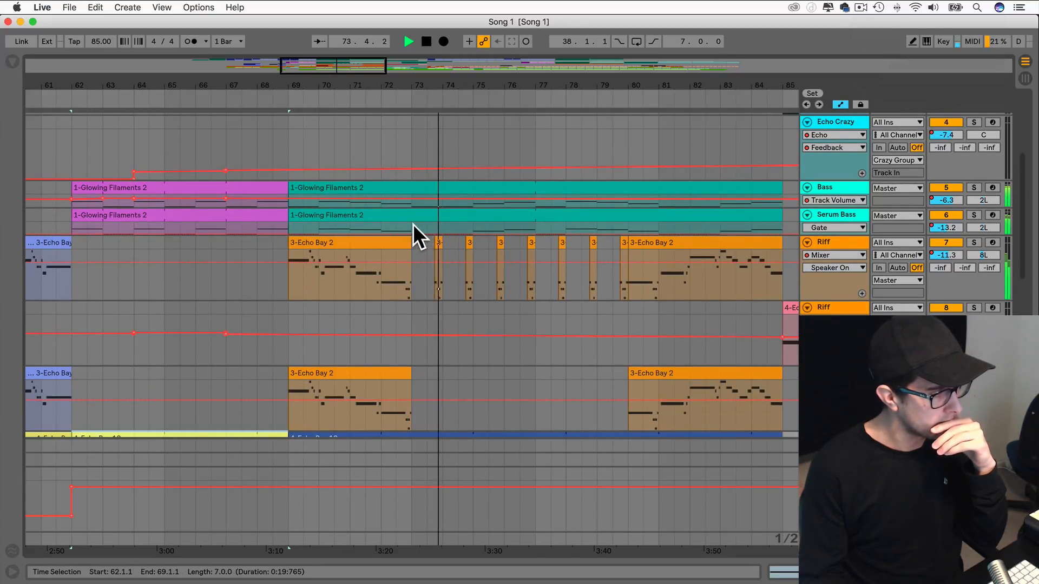
Try clearing the green Serum Bass and Bass clips between bars 69 and 73.
drag(413, 224, 290, 195)
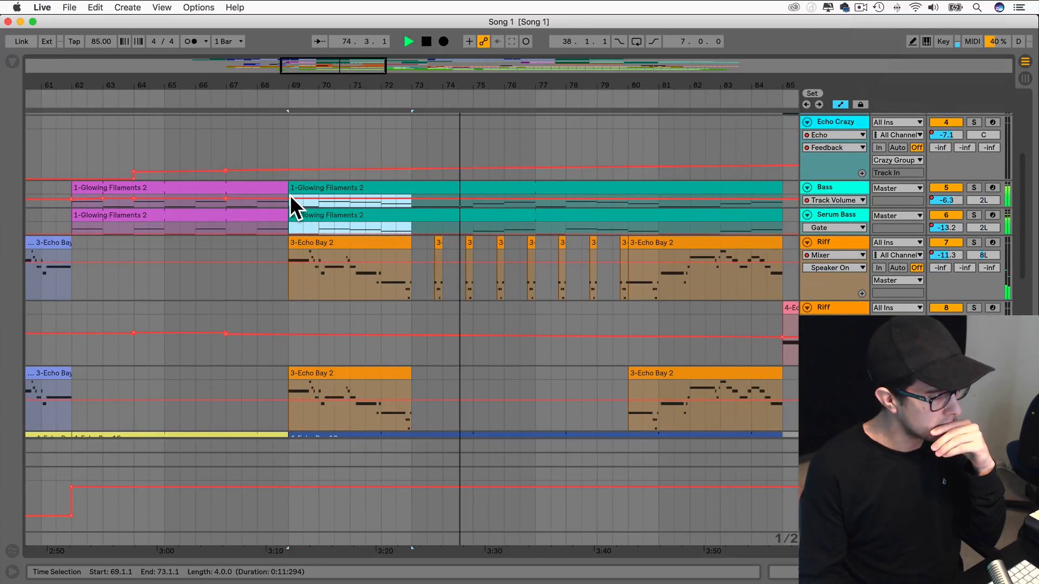
click(316, 215)
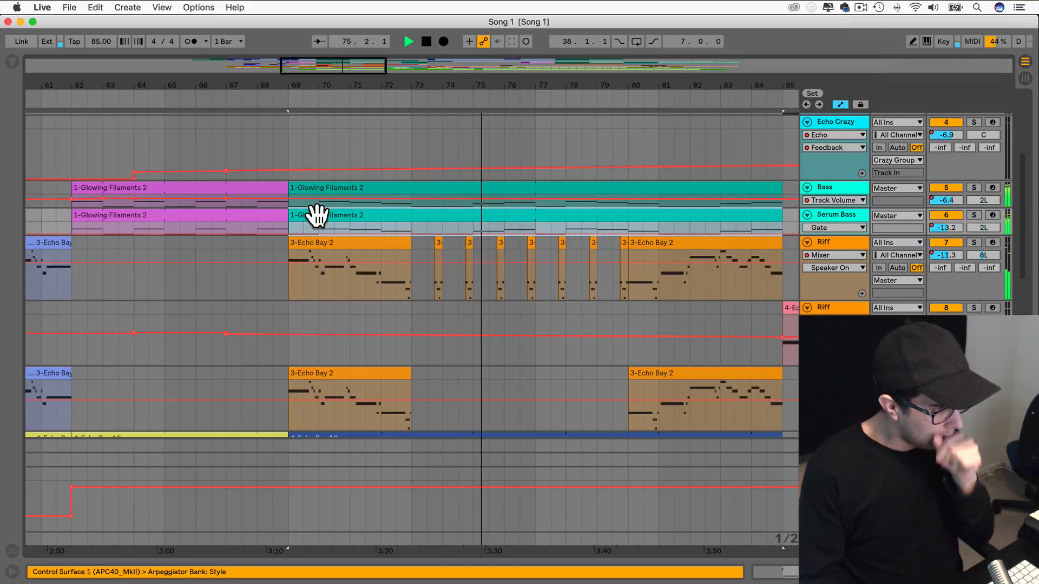
click(412, 226)
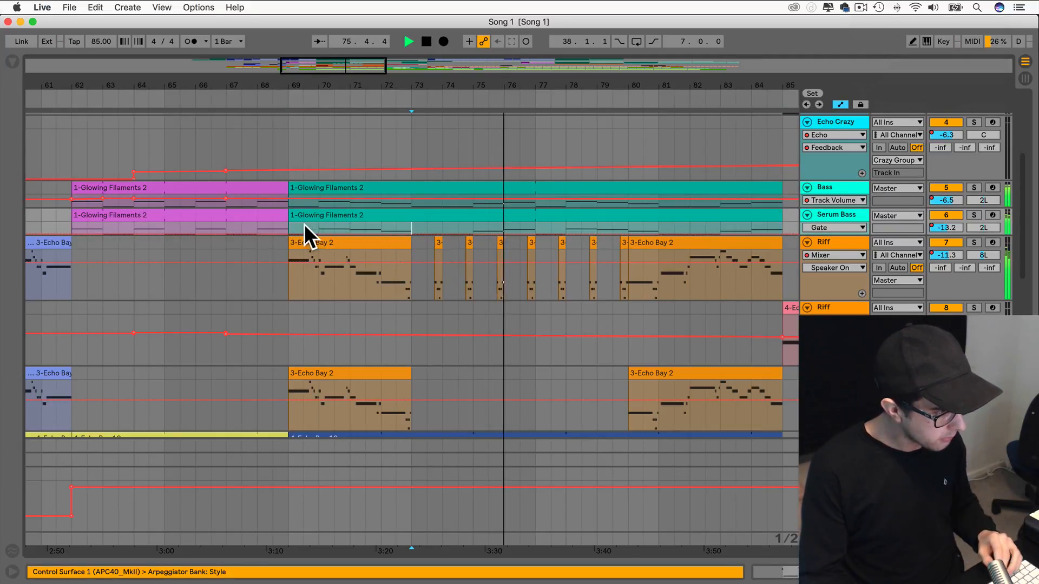
key(space)
drag(291, 226, 304, 222)
drag(401, 216, 409, 216)
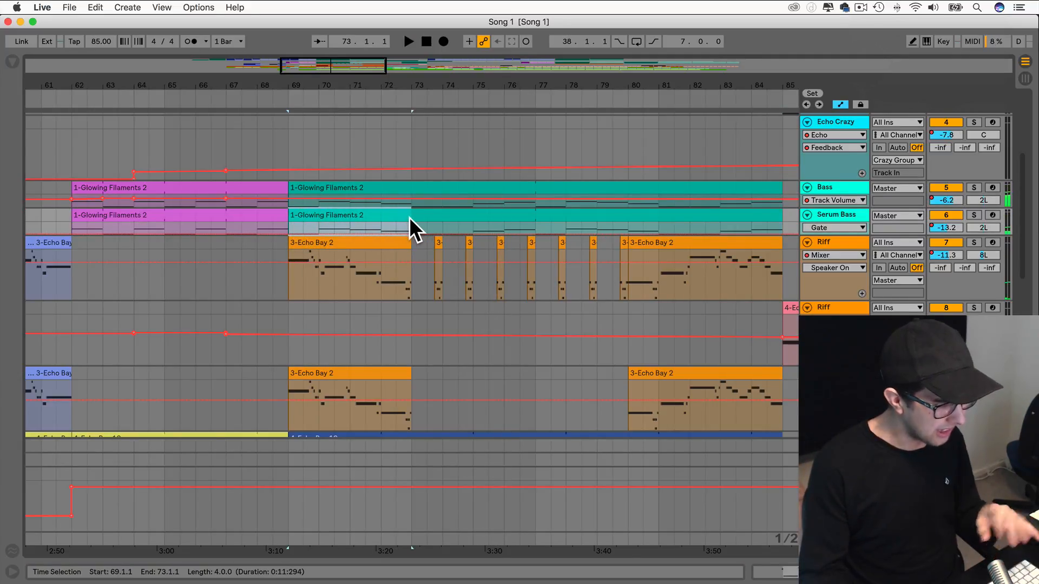
key(super+e)
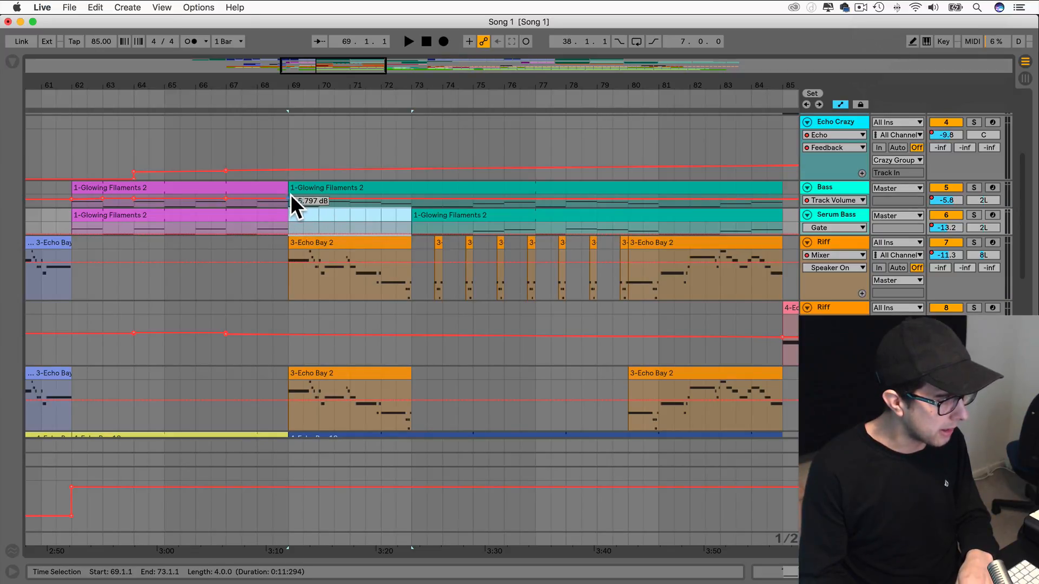
key(Delete)
drag(291, 202, 415, 189)
key(super+e)
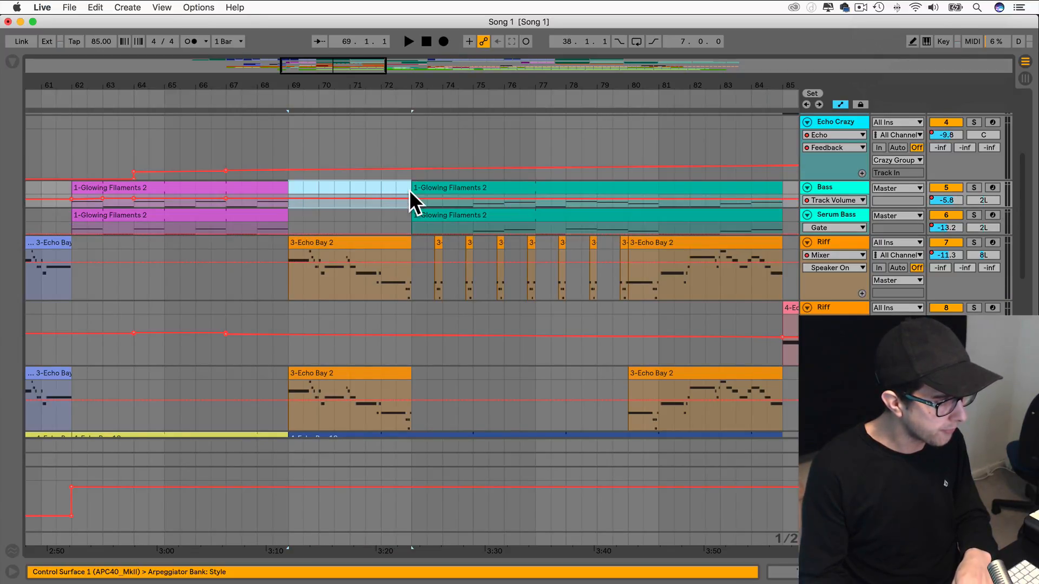
key(Delete)
Play from bar 68 through the bass gap, then undo both bass clip deletions.
click(256, 222)
key(space)
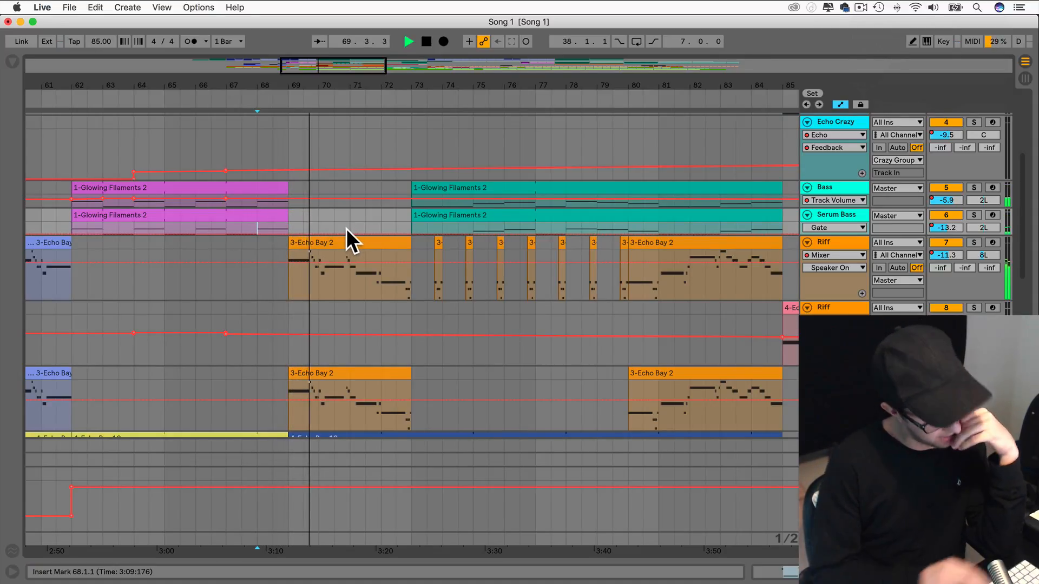
key(super+z)
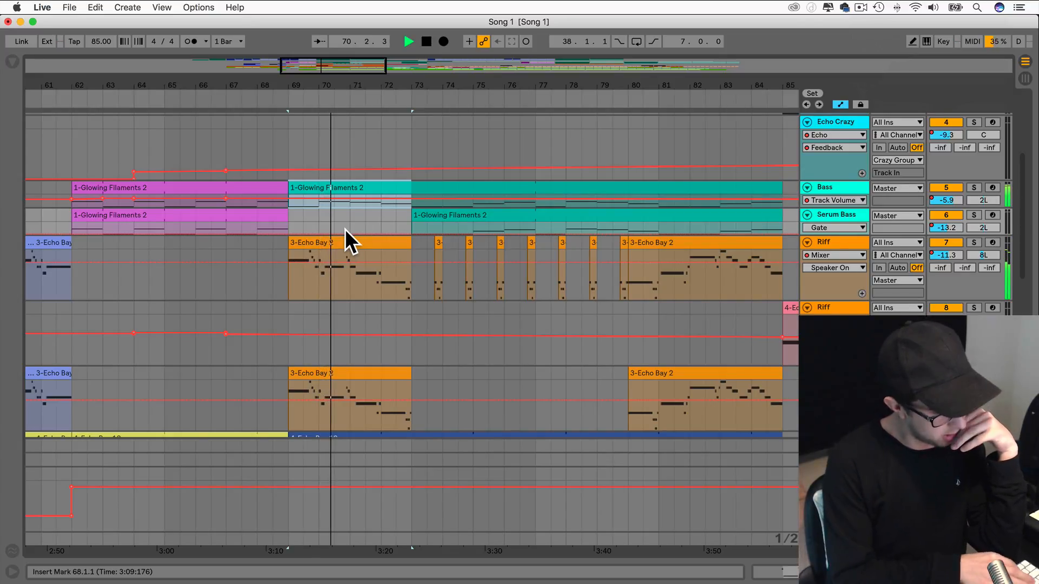
key(super+z)
Clear the short Riff clips between bars 73 and 80, and extend the orange Riff and 9 Serum clips from bar 69 to bar 77.
drag(416, 249, 624, 242)
key(Delete)
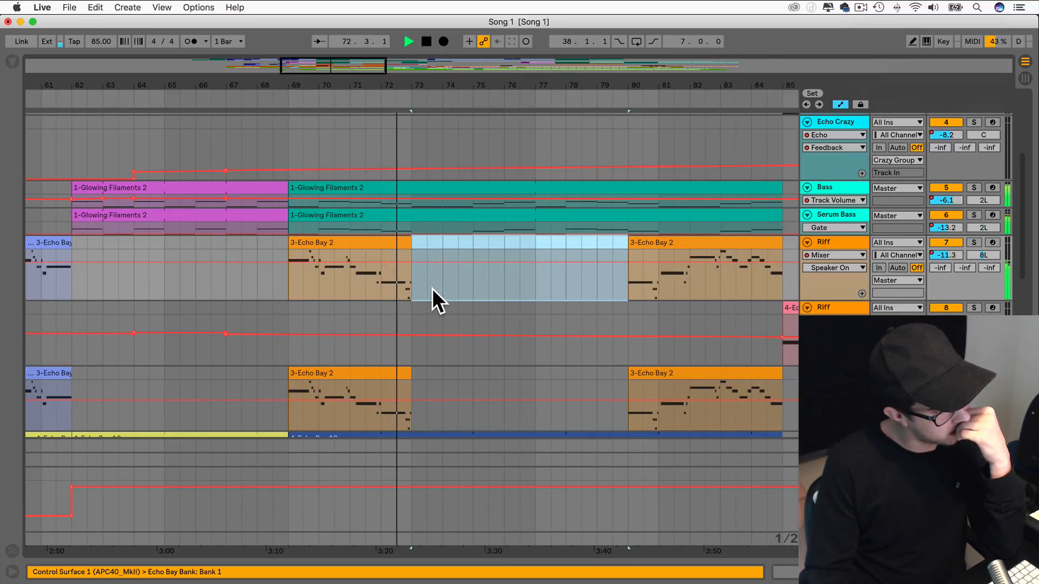
drag(412, 247, 535, 253)
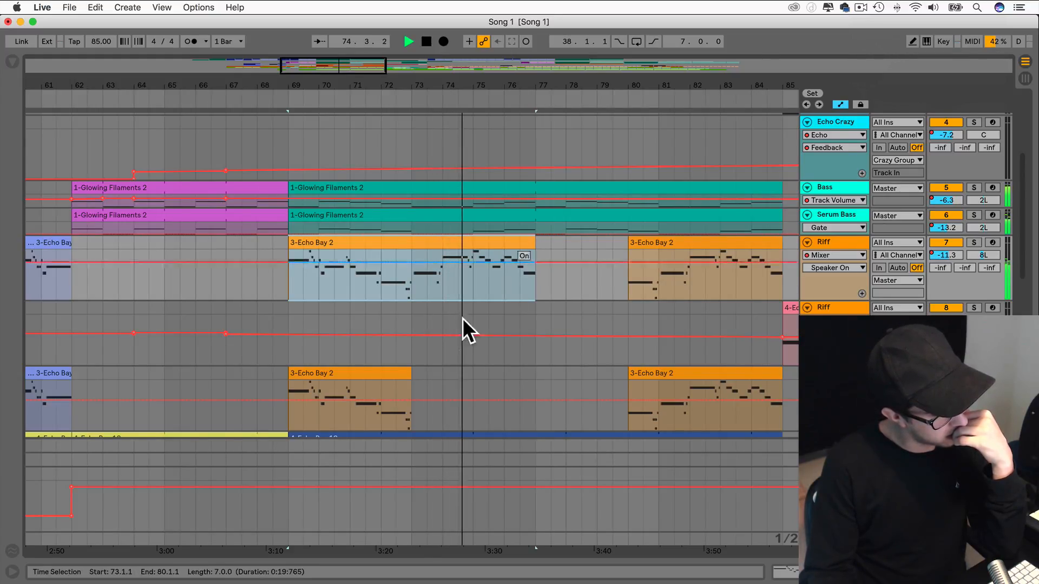
drag(411, 374, 529, 377)
Flatten the rising fade automation on the 12 Drum Rack track between bars 73 and 77 to 0, and play from bar 73.
scroll(529, 377, up, 3)
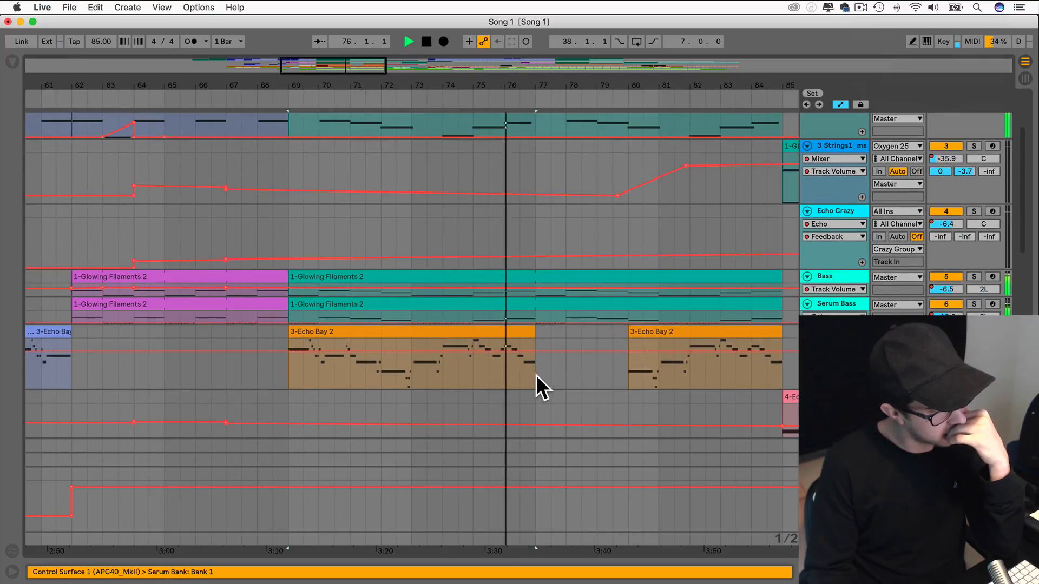
scroll(536, 374, down, 10)
scroll(536, 374, up, 5)
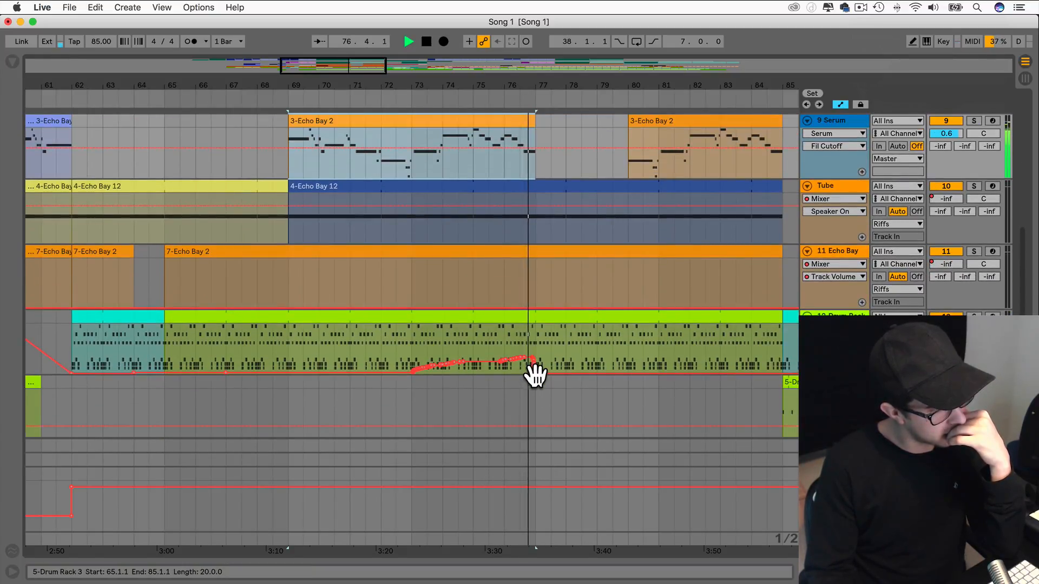
mouse_move(418, 368)
drag(526, 364, 528, 363)
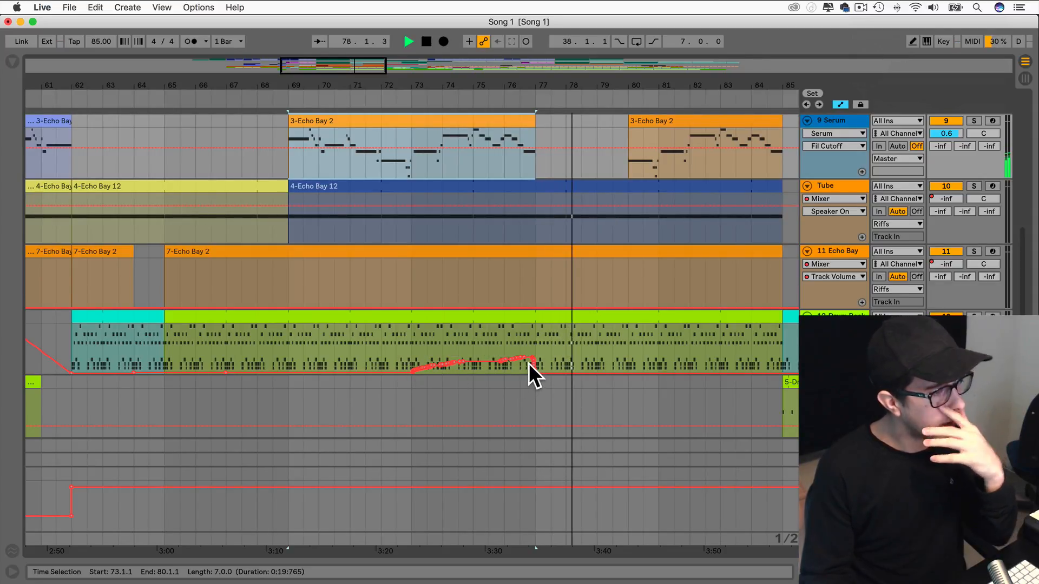
key(b)
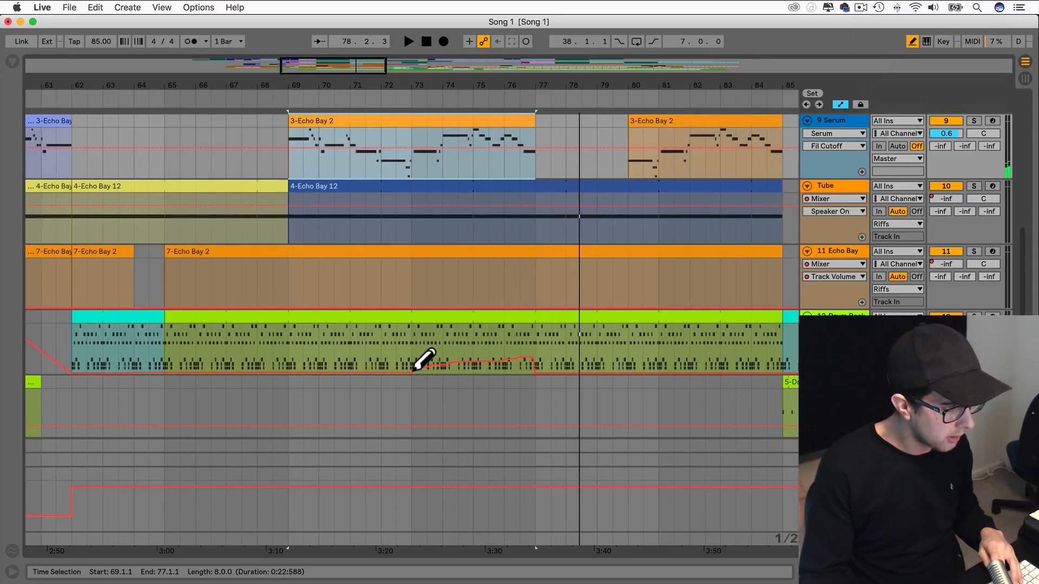
drag(424, 372, 472, 373)
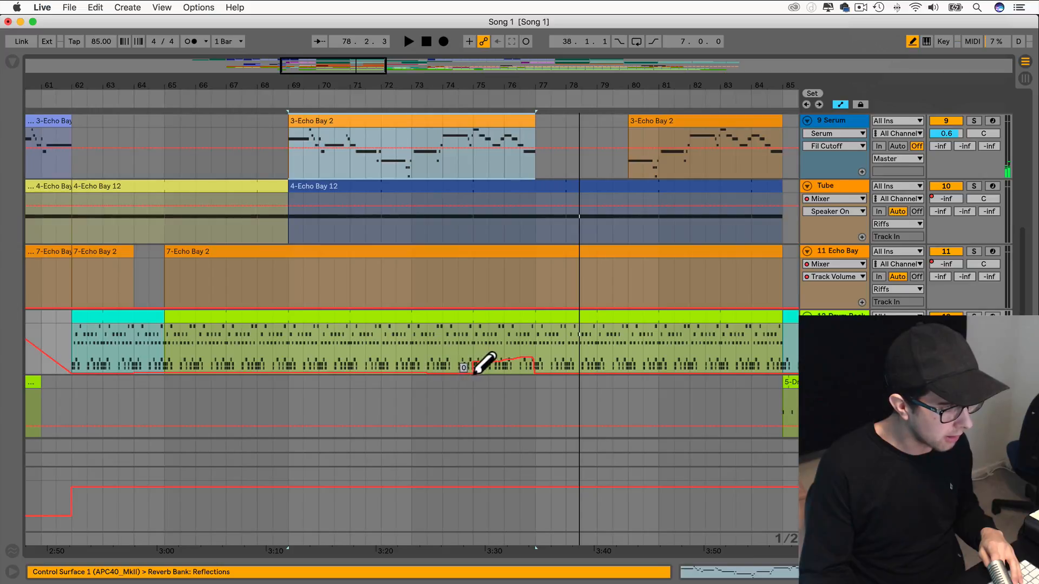
click(427, 354)
key(space)
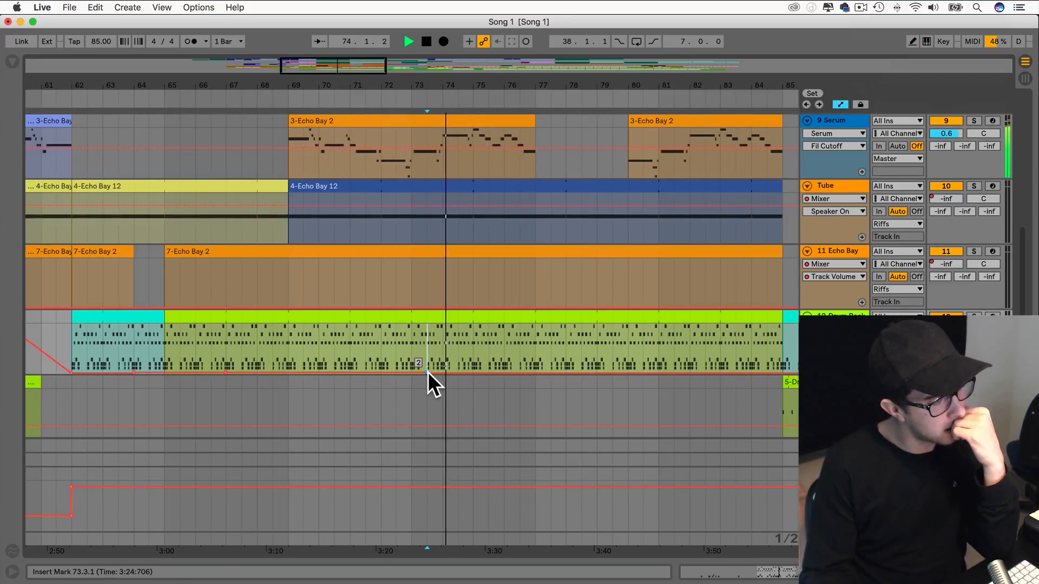
Draw the Main Pad's Filter 1 Freq automation level across the dip between bars 75 and 77, and replay from bar 73.
scroll(462, 278, up, 5)
scroll(462, 278, down, 4)
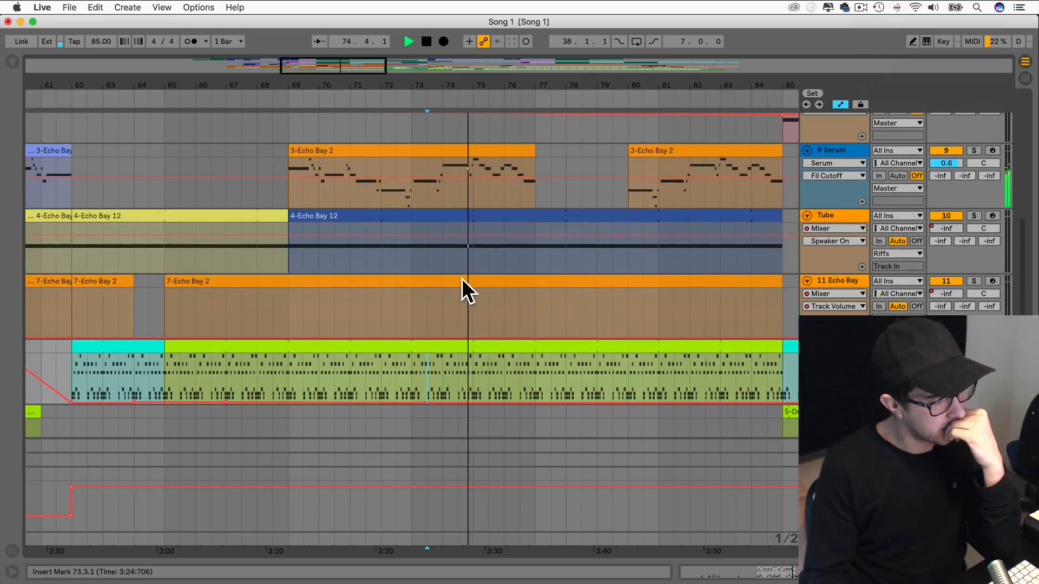
scroll(462, 278, right, 5)
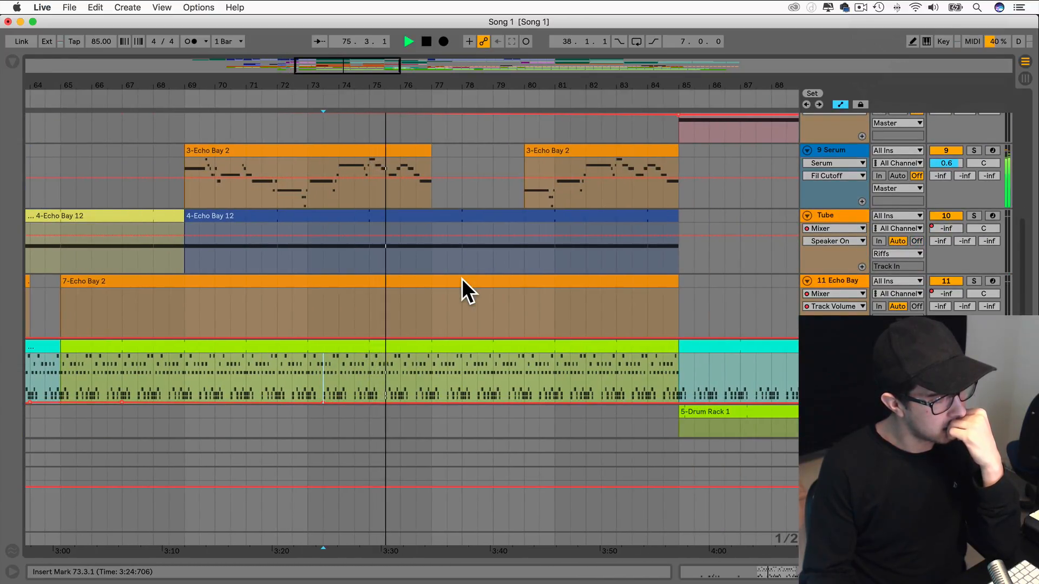
scroll(462, 278, up, 10)
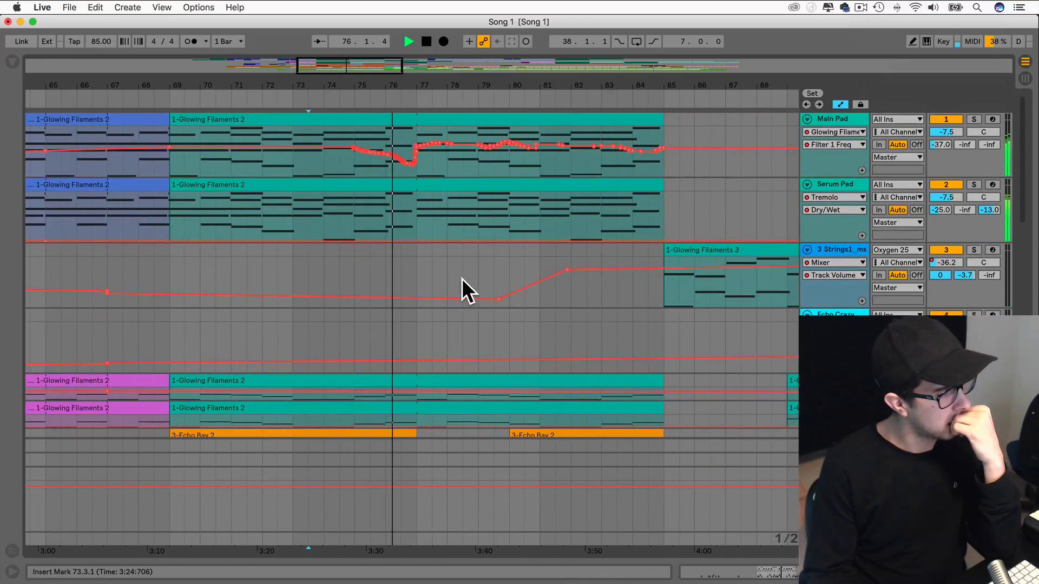
key(space)
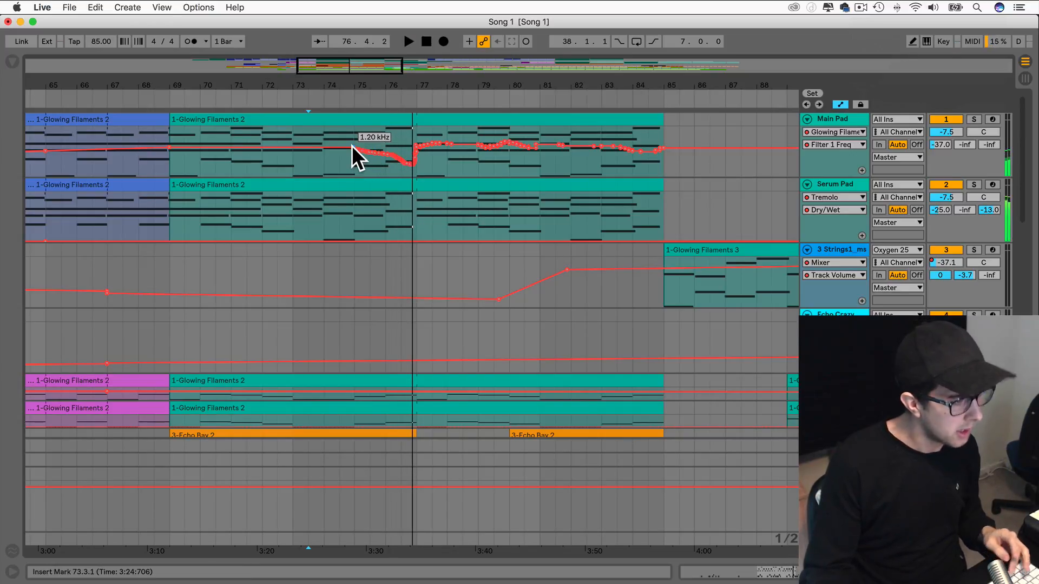
key(b)
drag(352, 146, 373, 145)
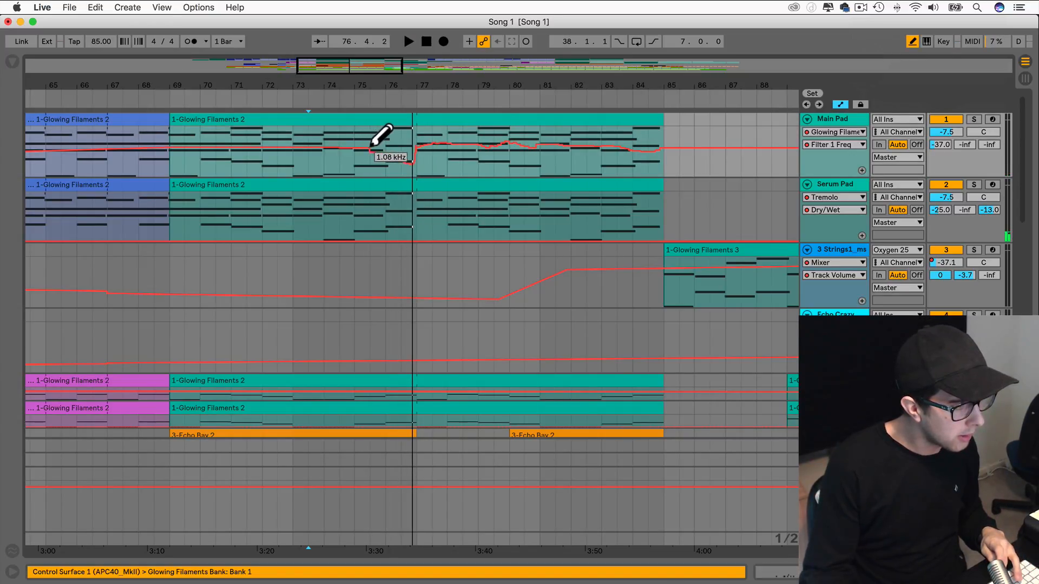
key(space)
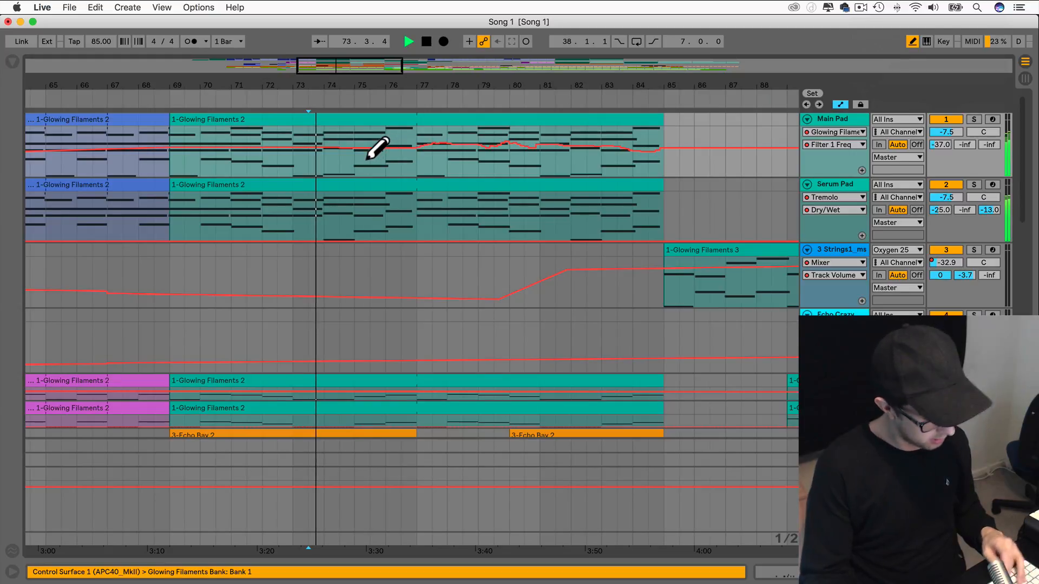
key(b)
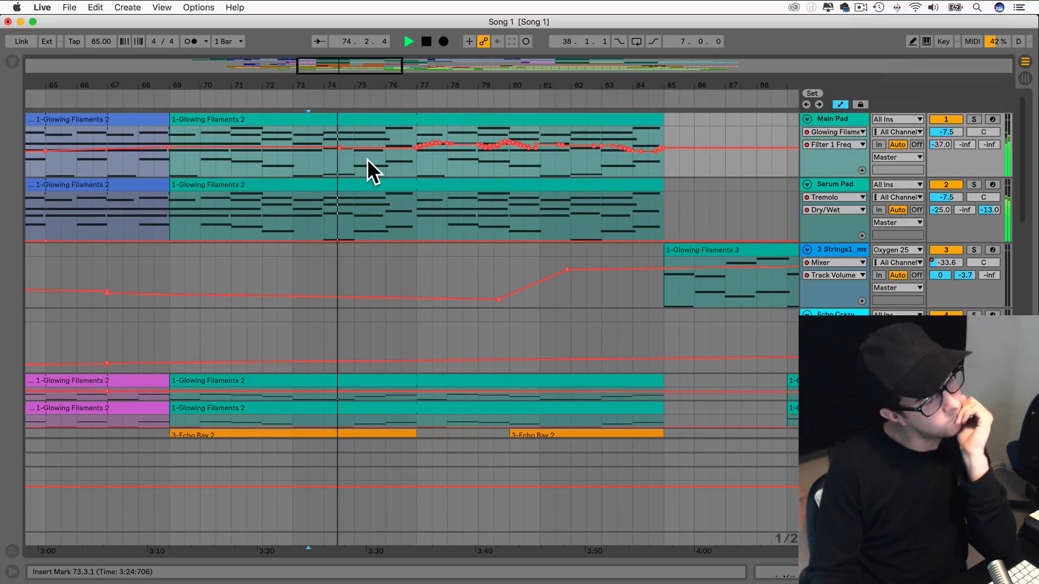
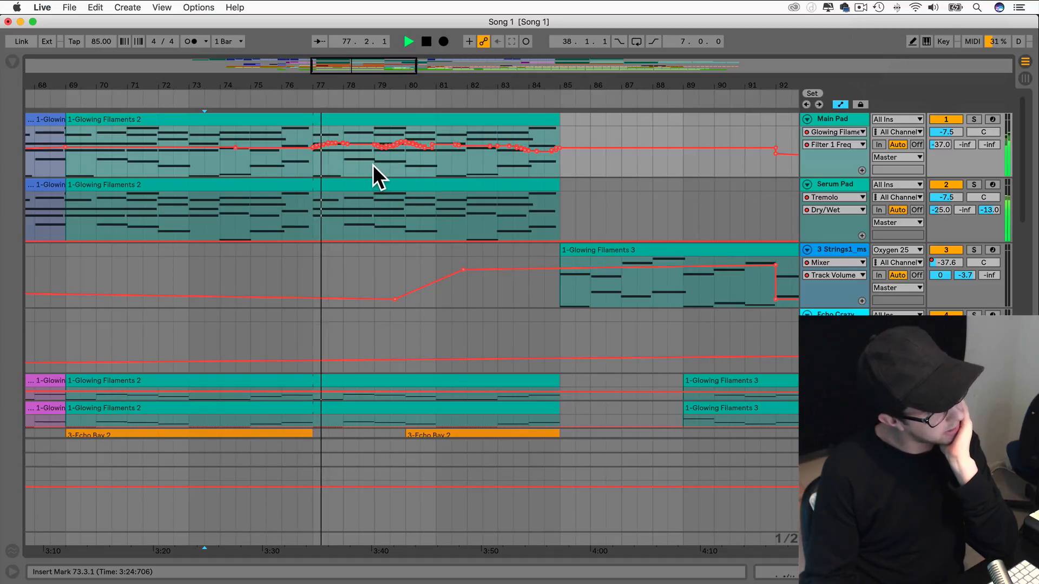
Delete the orange 3-Echo Bay 2 clips between bars 80 and 85 on the 9 Serum and Riff tracks.
scroll(372, 164, down, 3)
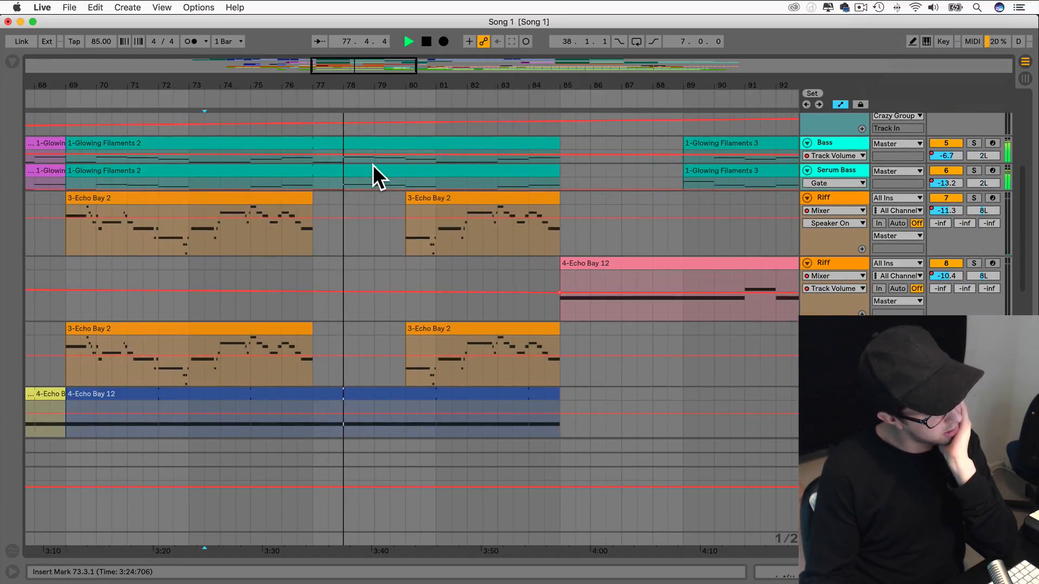
scroll(372, 164, up, 3)
scroll(372, 165, down, 10)
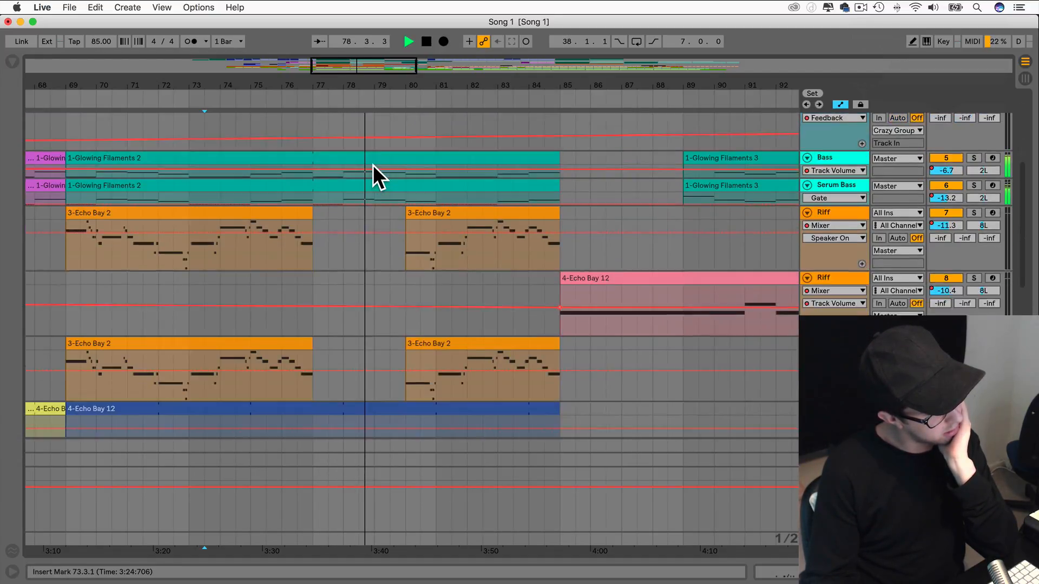
scroll(372, 164, up, 5)
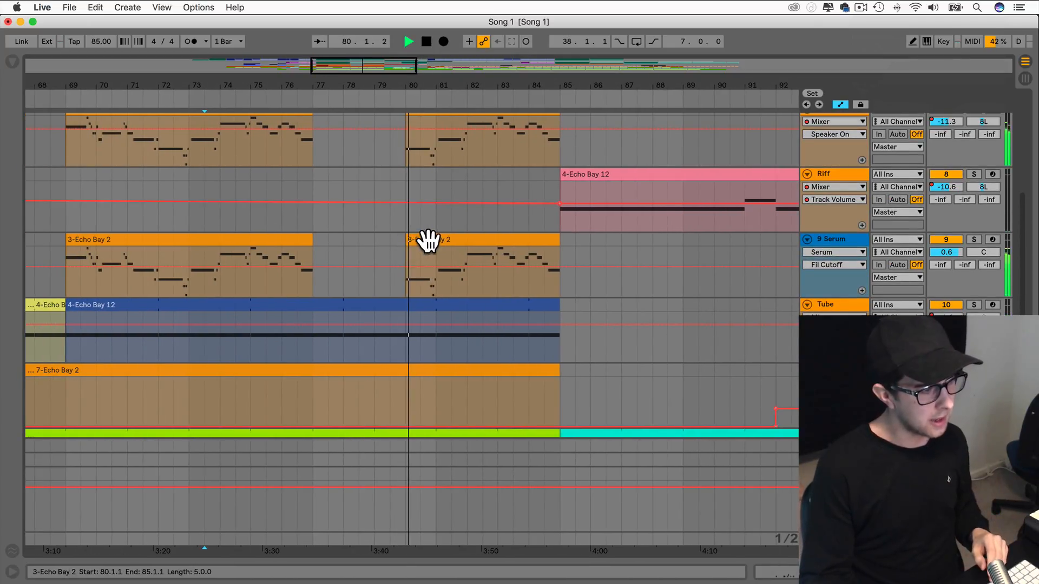
click(426, 239)
key(Delete)
scroll(439, 141, up, 4)
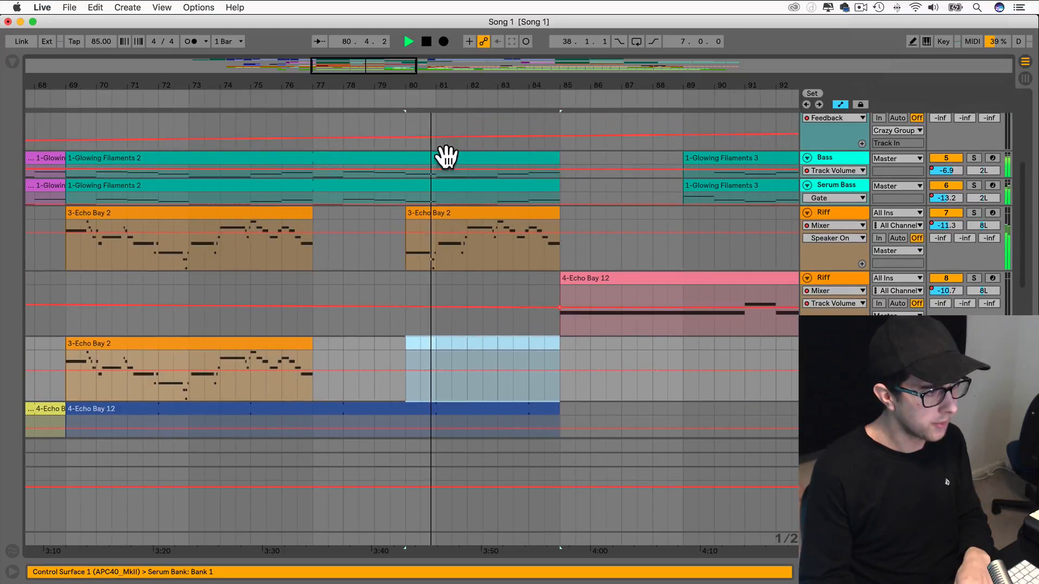
click(449, 218)
key(Delete)
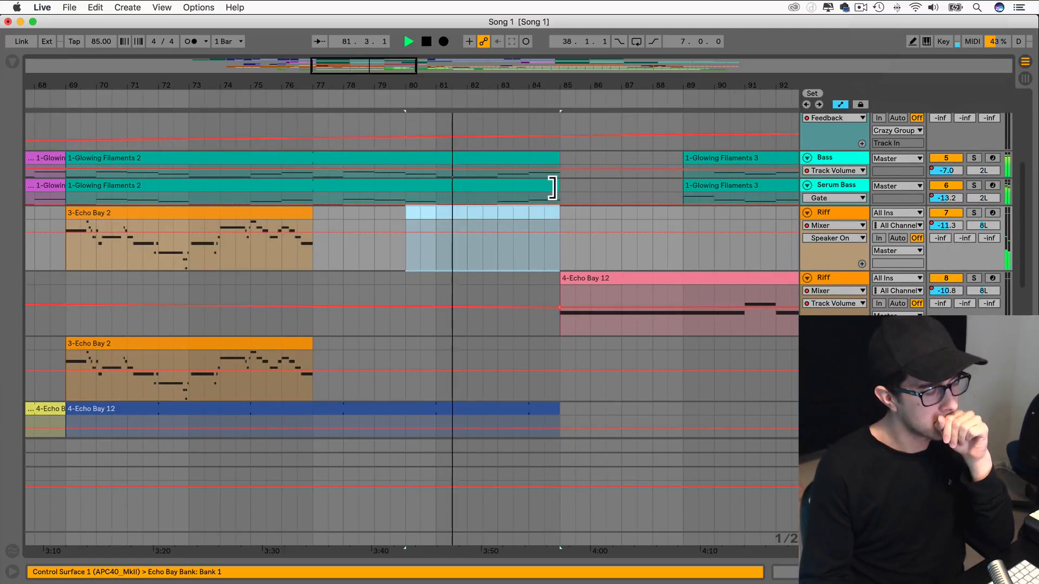
click(537, 187)
mouse_move(537, 186)
mouse_down()
mouse_move(427, 186)
mouse_move(560, 189)
mouse_up()
click(521, 244)
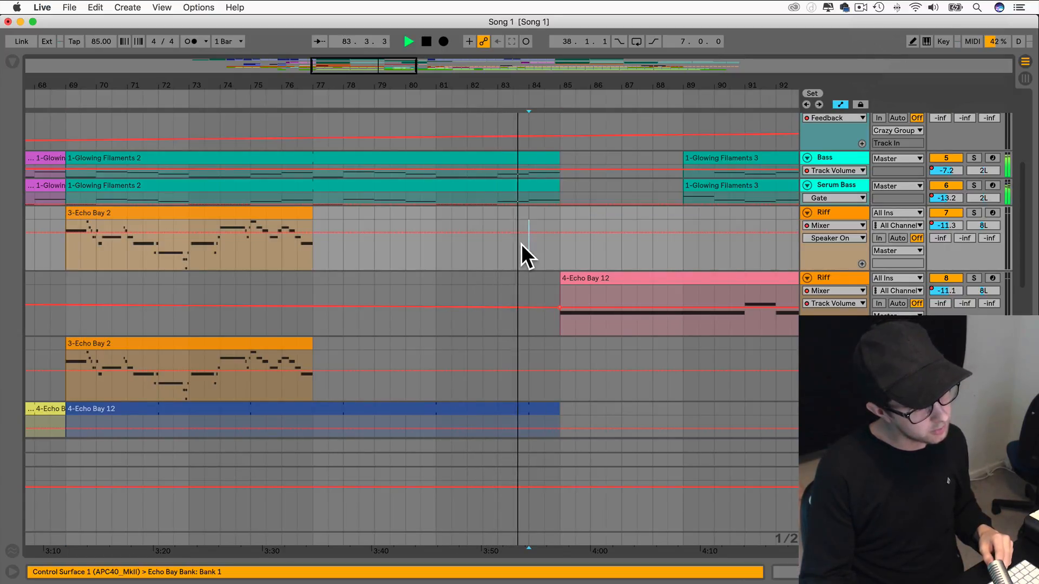
Trim the turquoise clip on the 12 Drum Rack track to start at bar 89.
scroll(515, 241, up, 5)
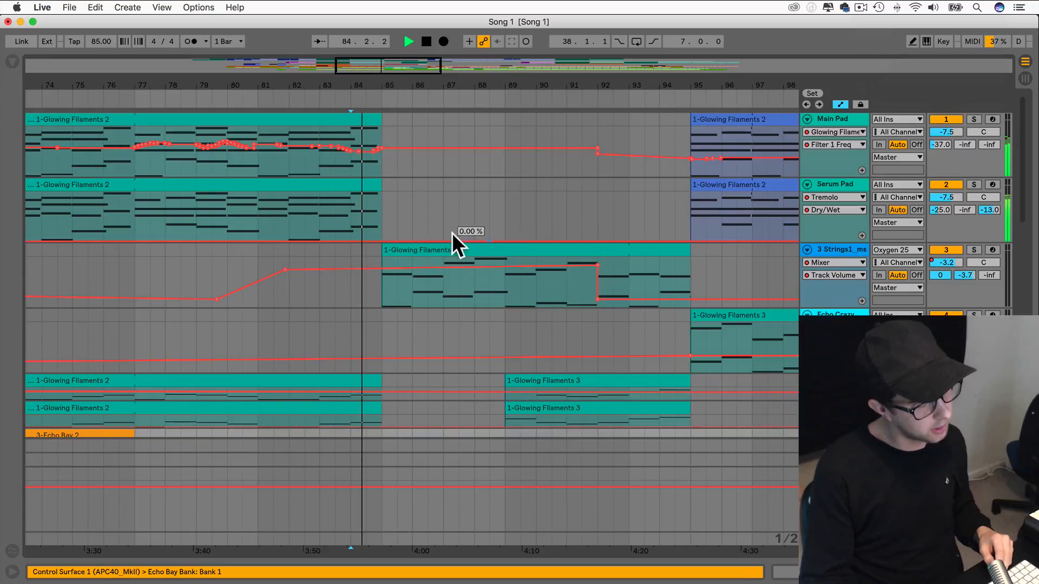
scroll(374, 186, down, 1)
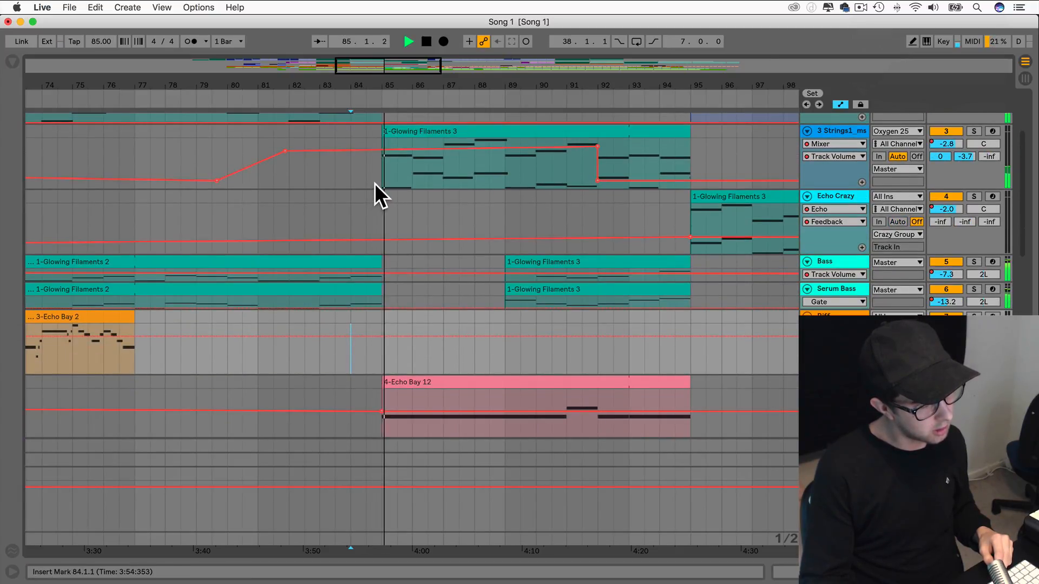
scroll(375, 183, up, 4)
scroll(374, 182, up, 1)
scroll(374, 183, down, 6)
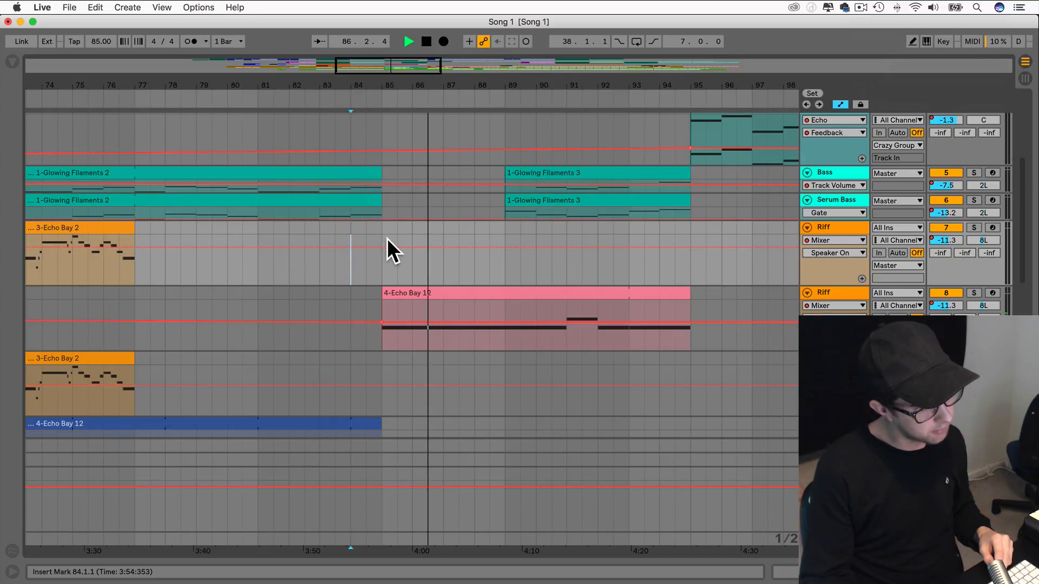
scroll(388, 239, down, 12)
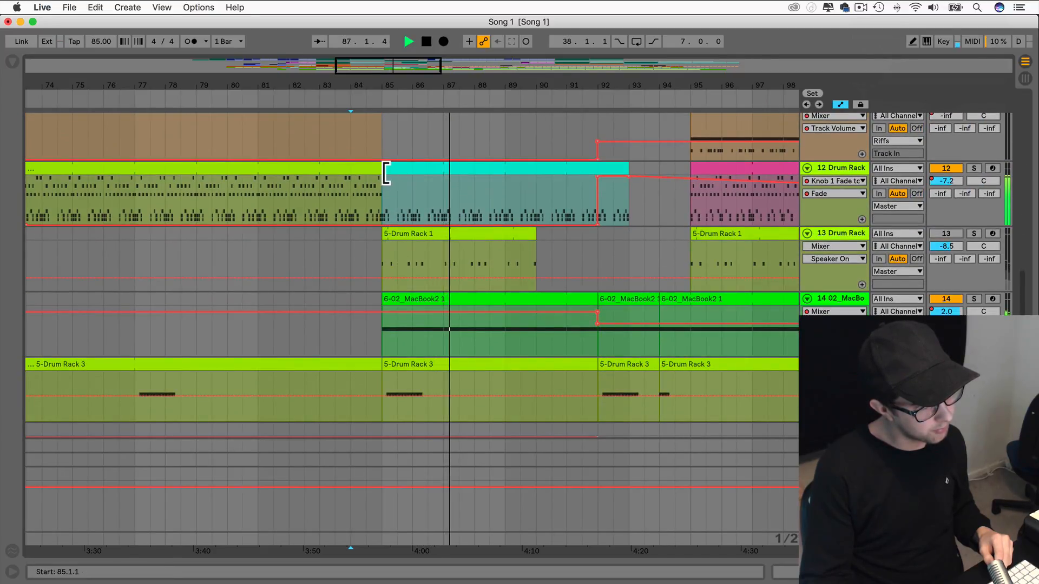
drag(382, 168, 507, 174)
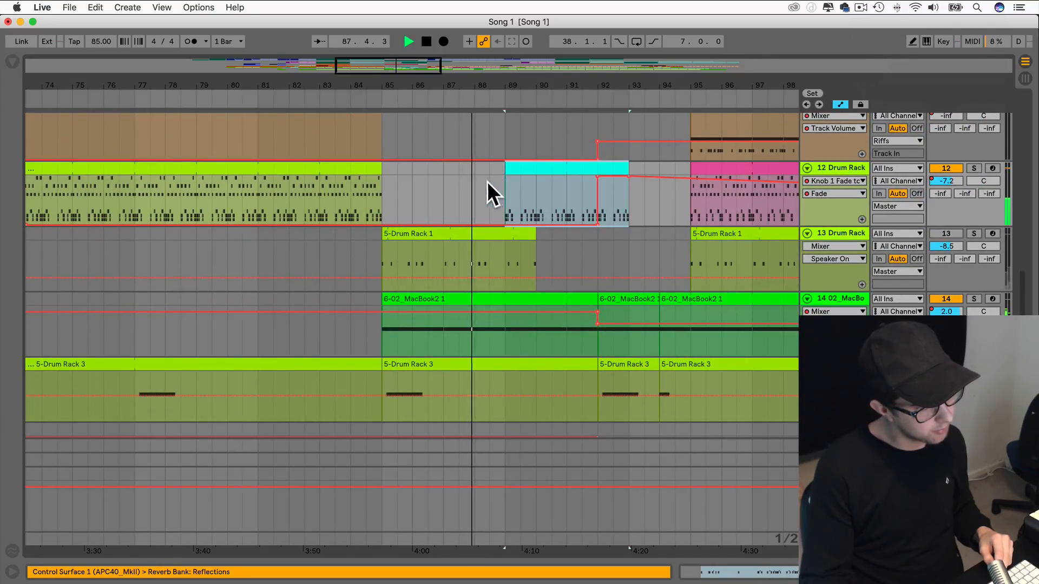
Delete the 1-Glowing Filaments 3 clips between bars 89 and 95 on the Bass and Serum Bass tracks, and play from bar 88.
scroll(446, 181, right, 1)
scroll(446, 181, right, 4)
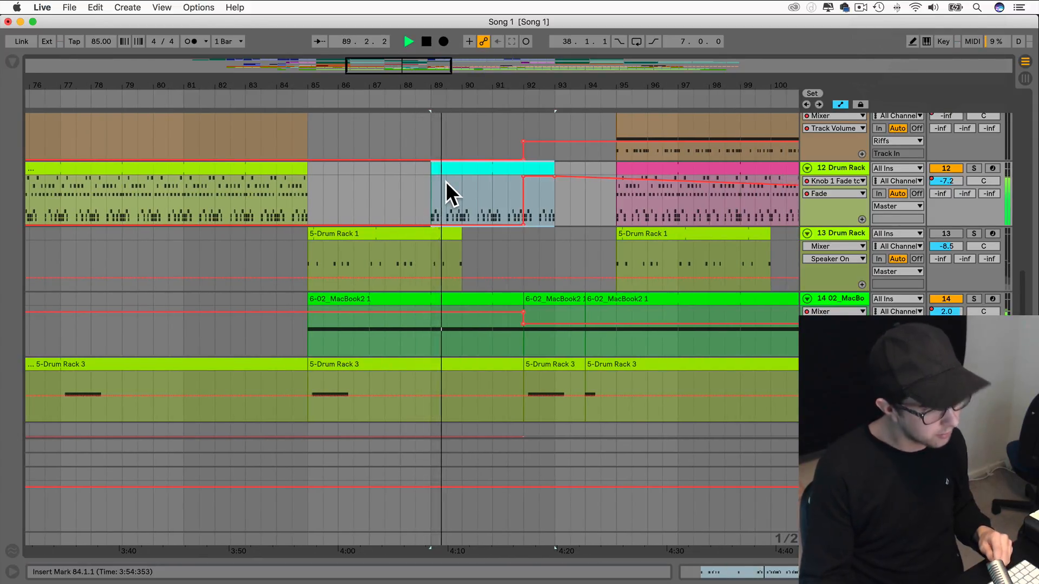
scroll(446, 181, up, 10)
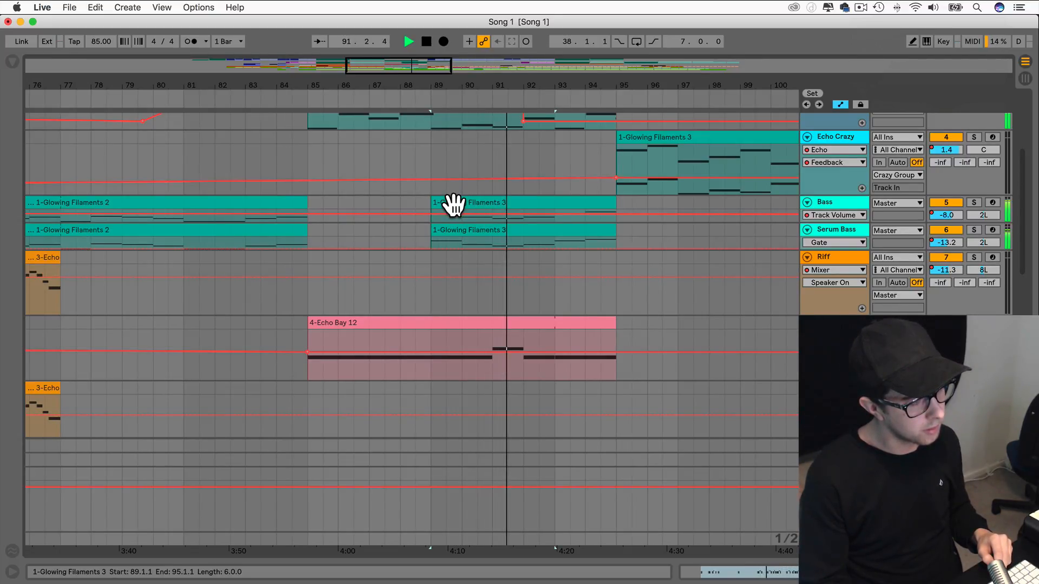
double_click(455, 204)
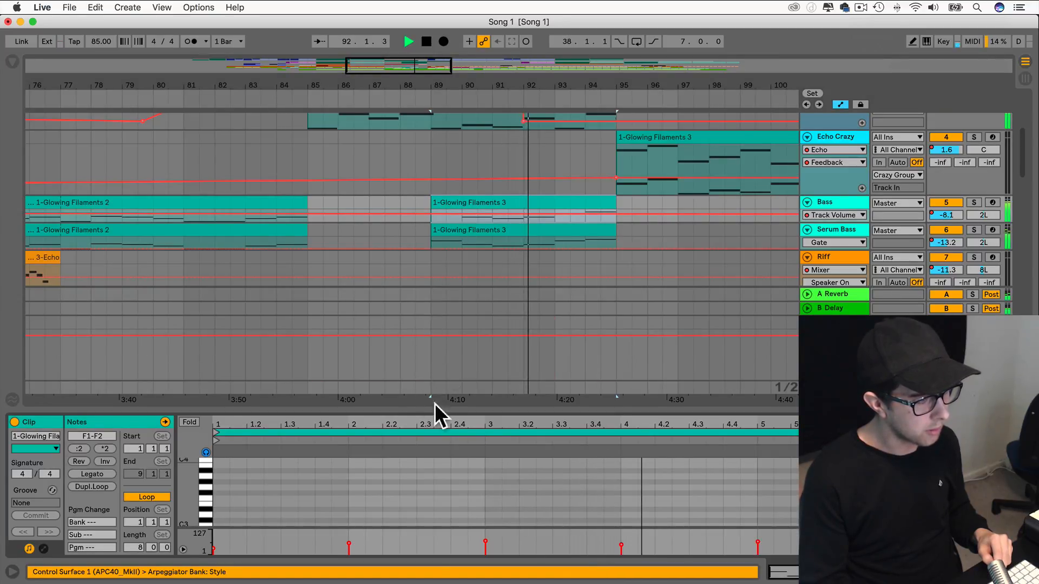
drag(492, 413, 450, 499)
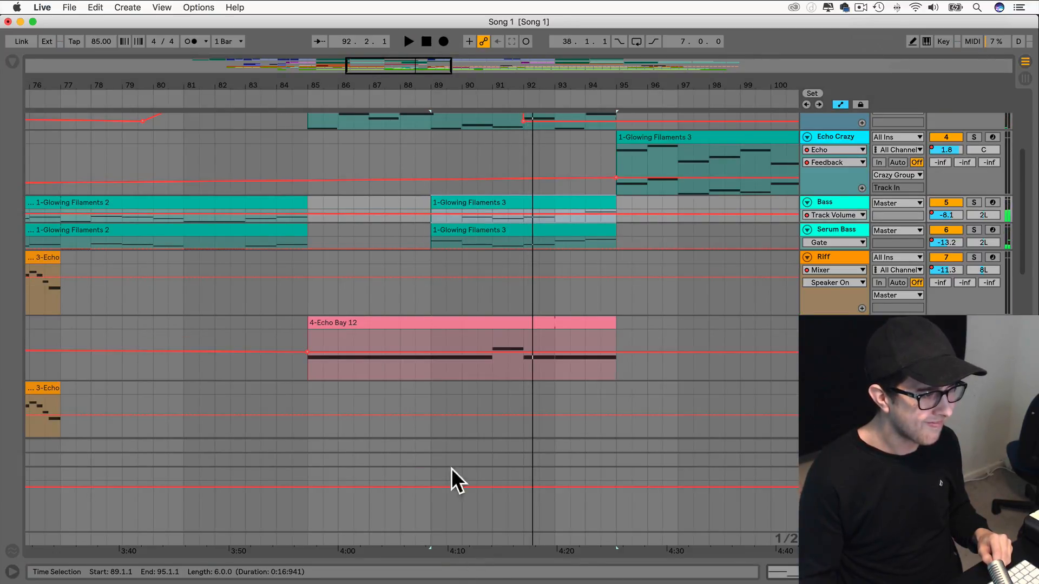
drag(429, 232, 614, 203)
key(Delete)
click(408, 203)
key(space)
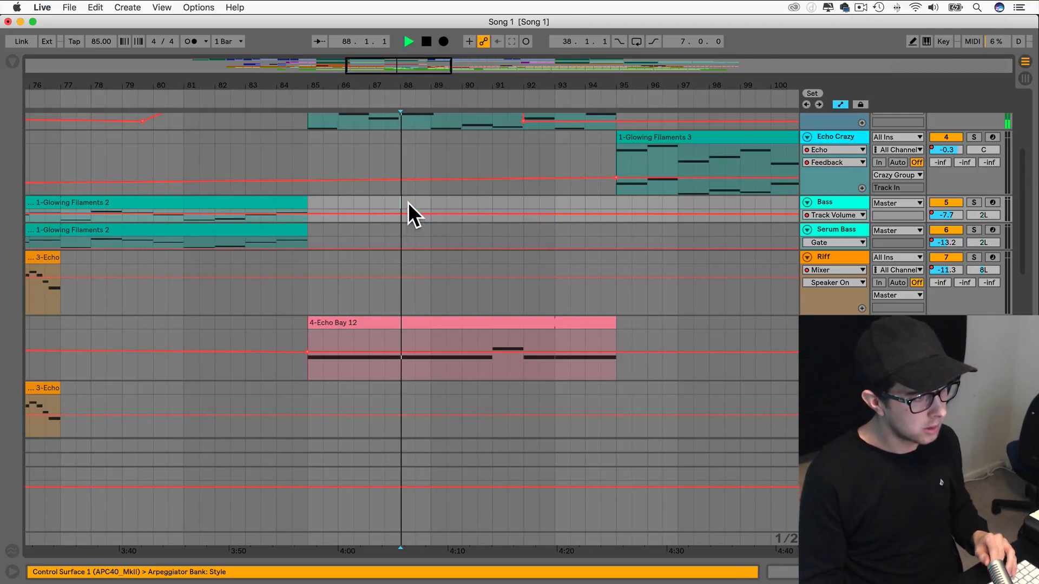
Trim the turquoise clip on the 12 Drum Rack track to start at bar 91.
scroll(460, 207, down, 8)
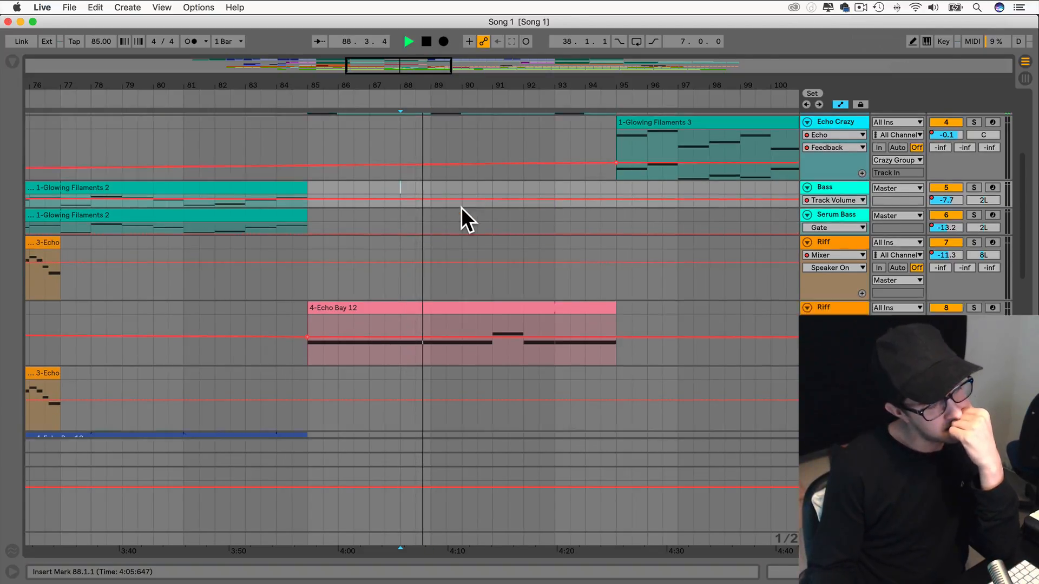
scroll(461, 207, down, 3)
scroll(460, 203, up, 4)
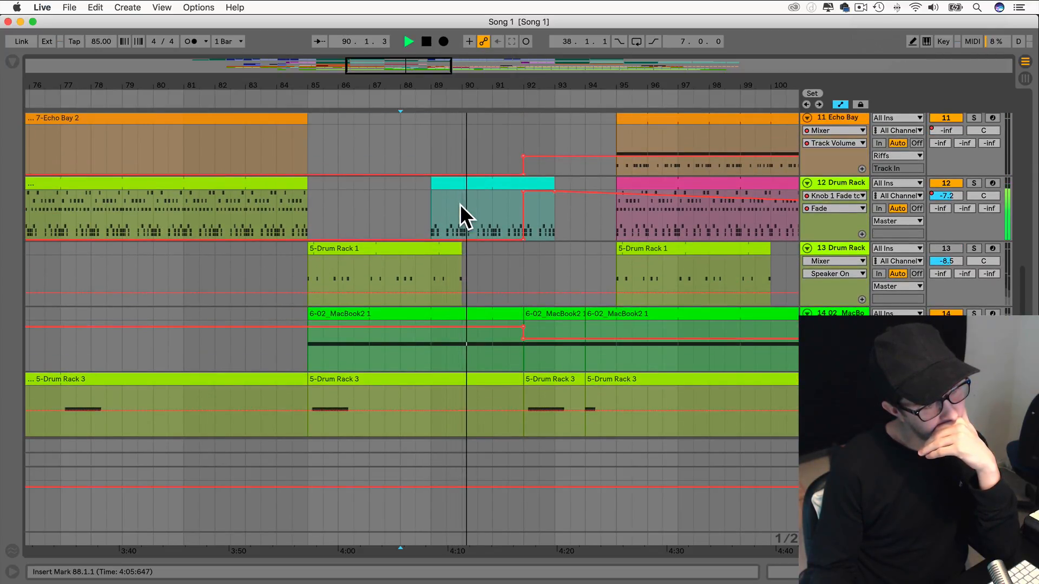
scroll(460, 203, up, 2)
scroll(460, 205, up, 1)
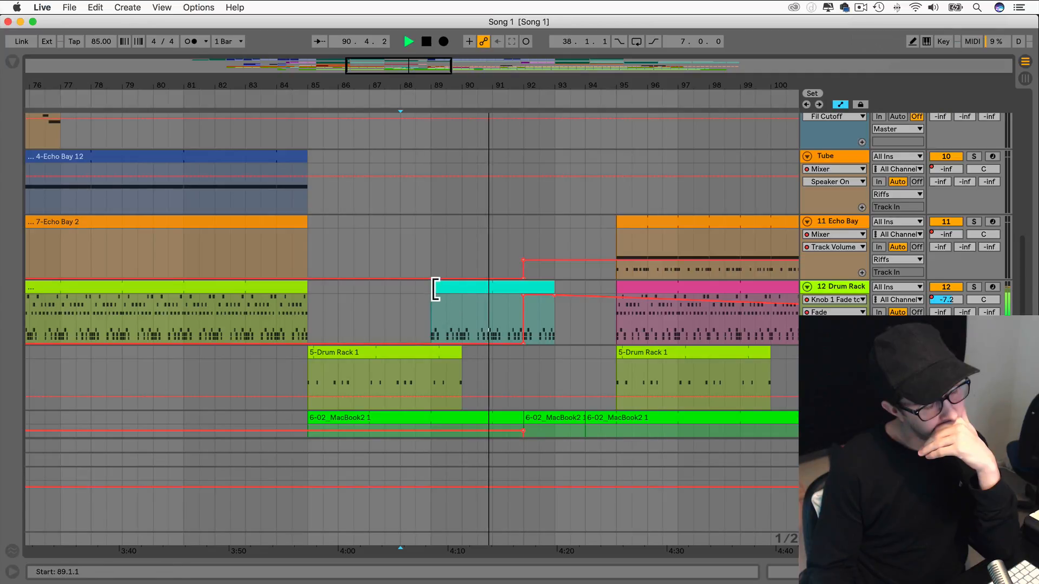
right_click(449, 289)
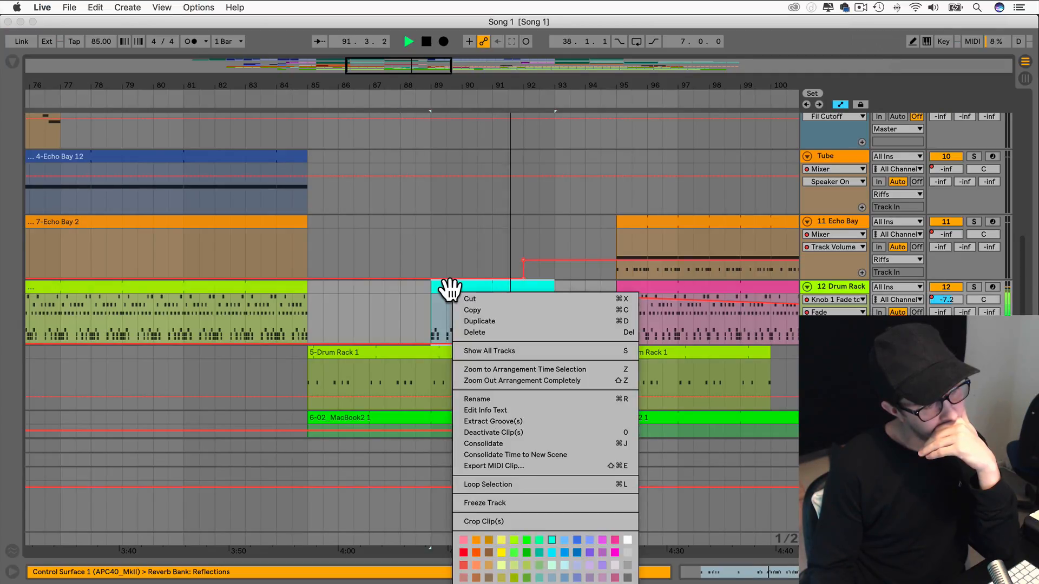
click(433, 293)
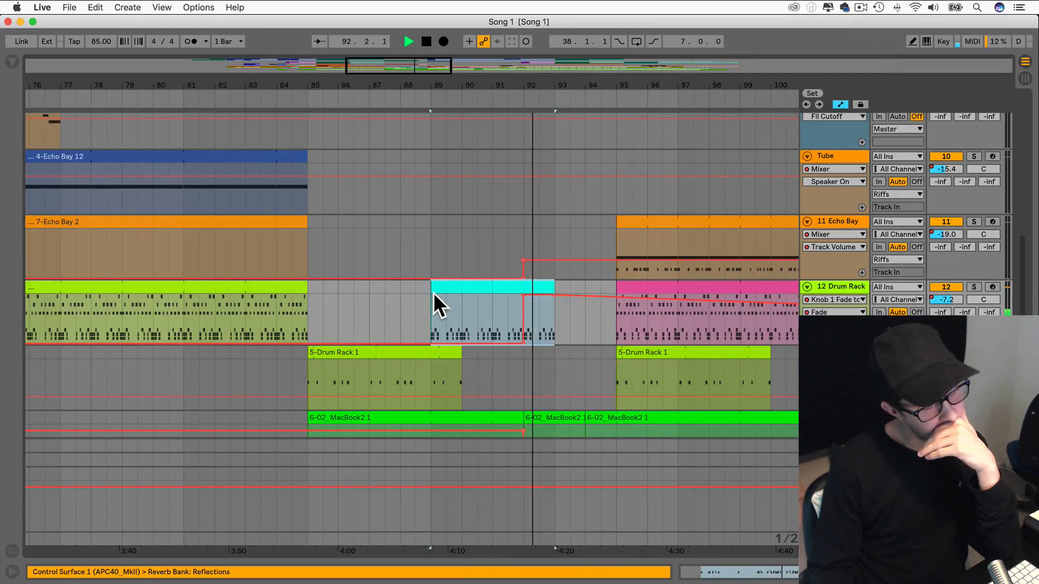
drag(442, 291, 506, 290)
Trim the start of the orange clip on the 11 Echo Bay track from bar 95 to bar 101.
scroll(498, 292, right, 3)
scroll(499, 292, right, 2)
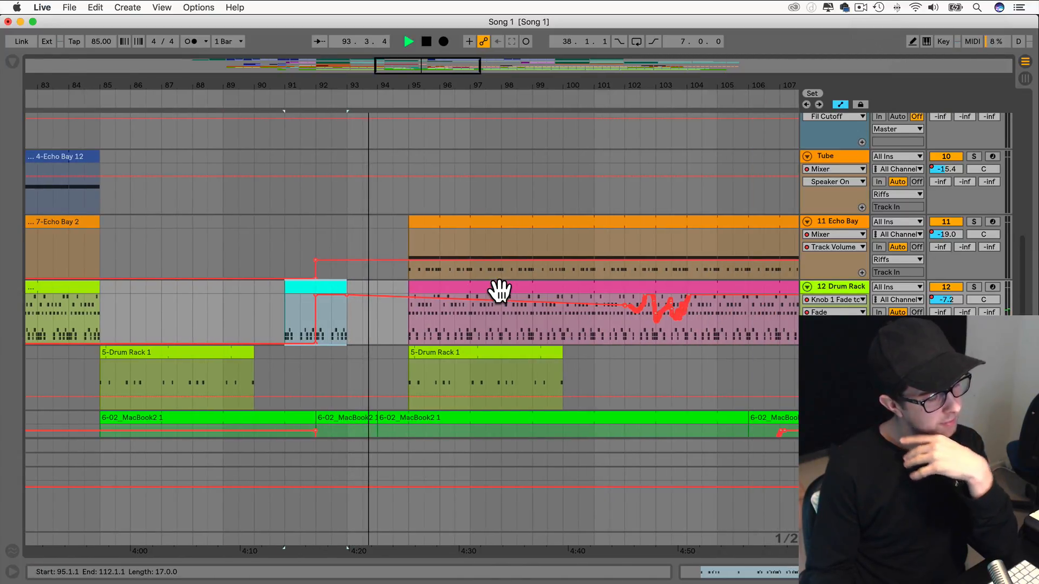
scroll(499, 291, right, 3)
scroll(498, 290, up, 8)
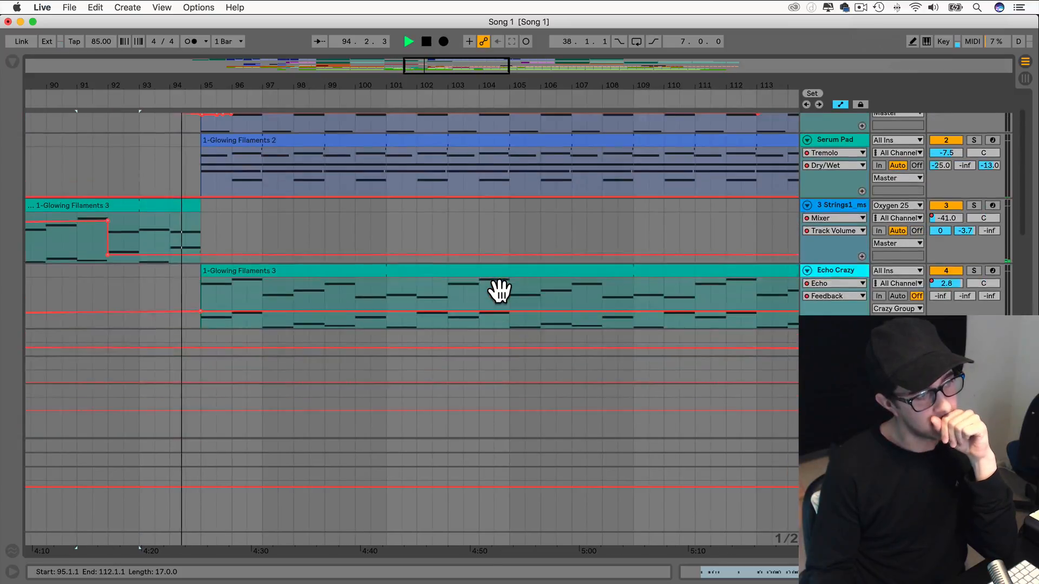
click(499, 292)
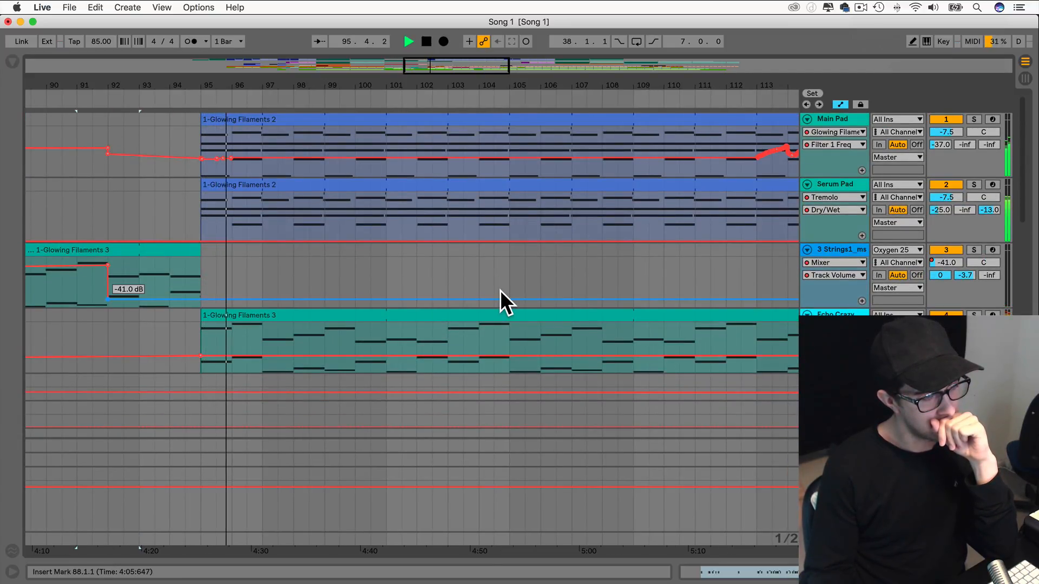
scroll(500, 290, down, 5)
scroll(500, 290, down, 3)
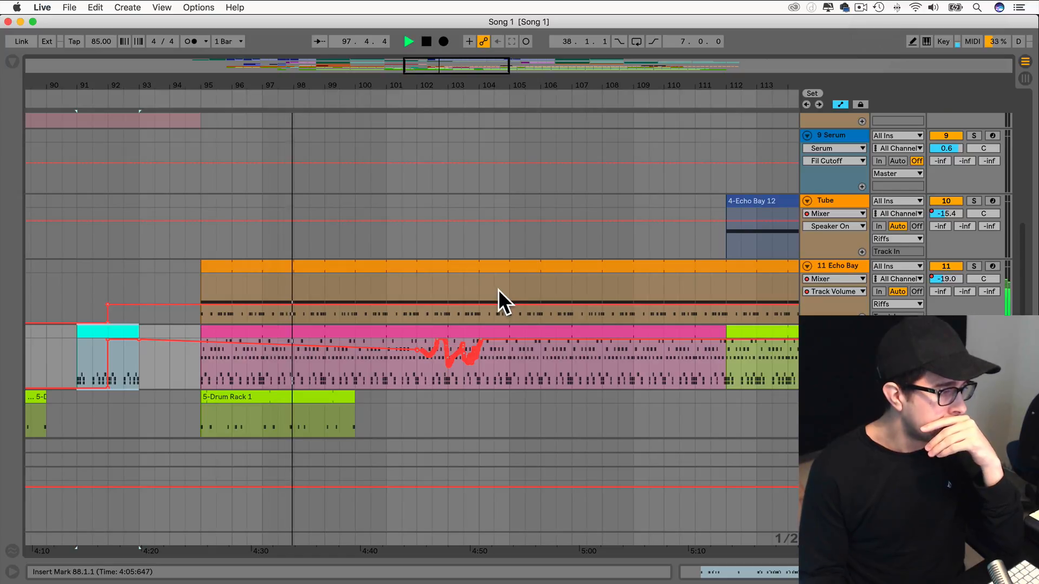
scroll(385, 300, down, 3)
scroll(385, 299, up, 5)
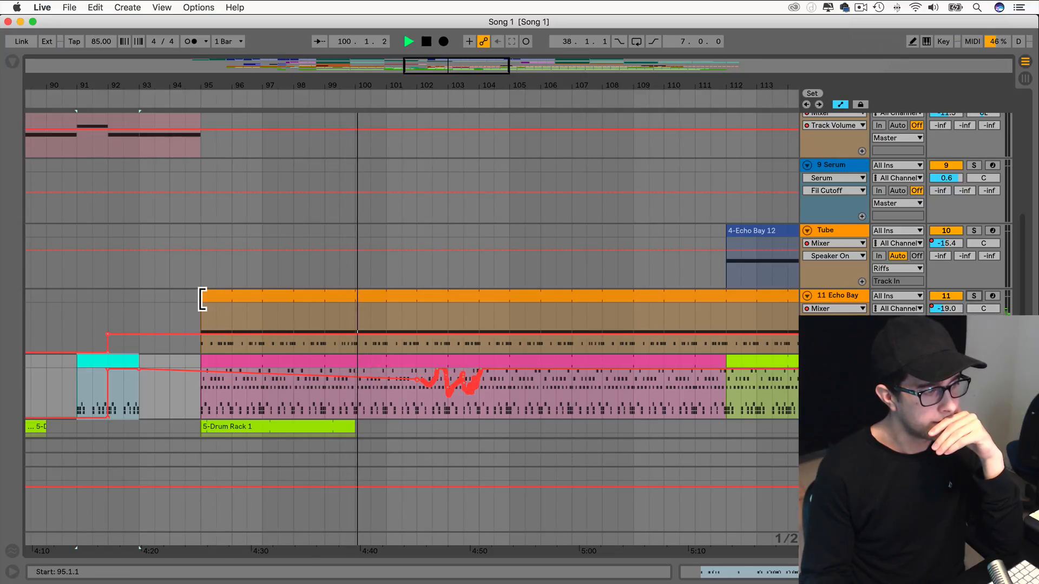
drag(202, 299, 386, 299)
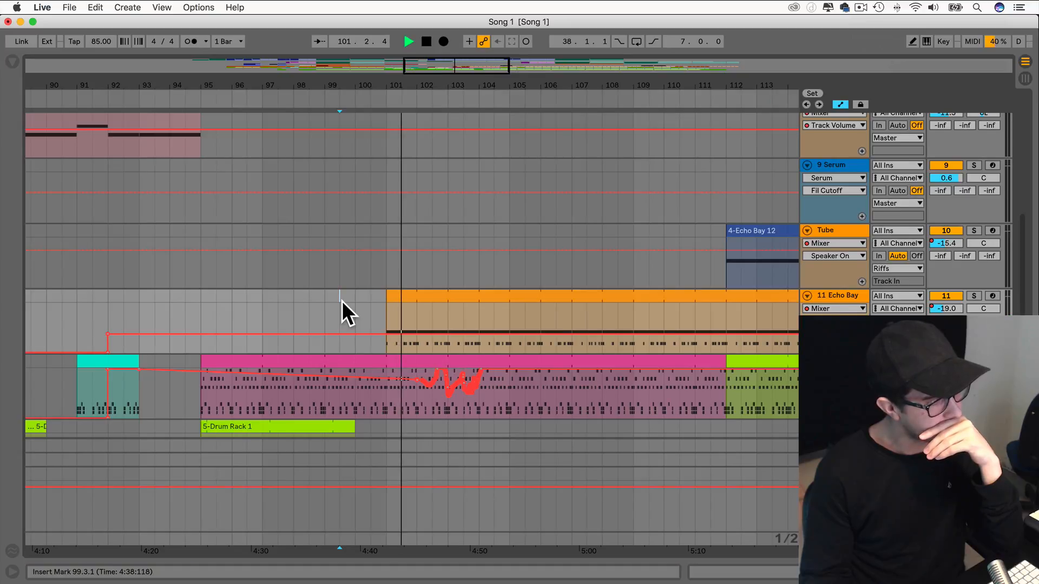
Examine the clips and automation on all tracks from bar 95 onward while the song plays.
scroll(342, 301, up, 5)
scroll(342, 301, up, 5)
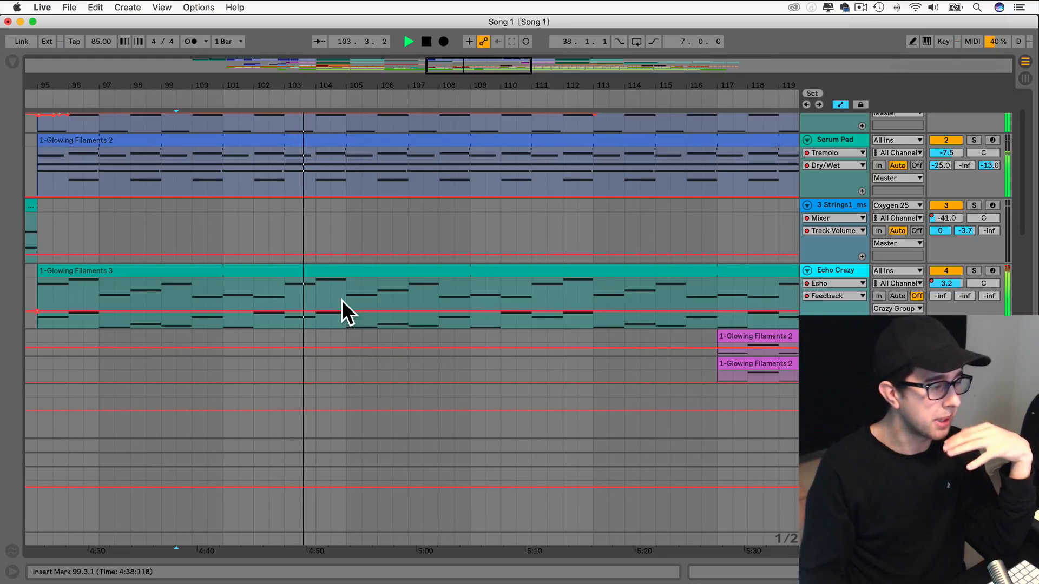
scroll(342, 301, down, 10)
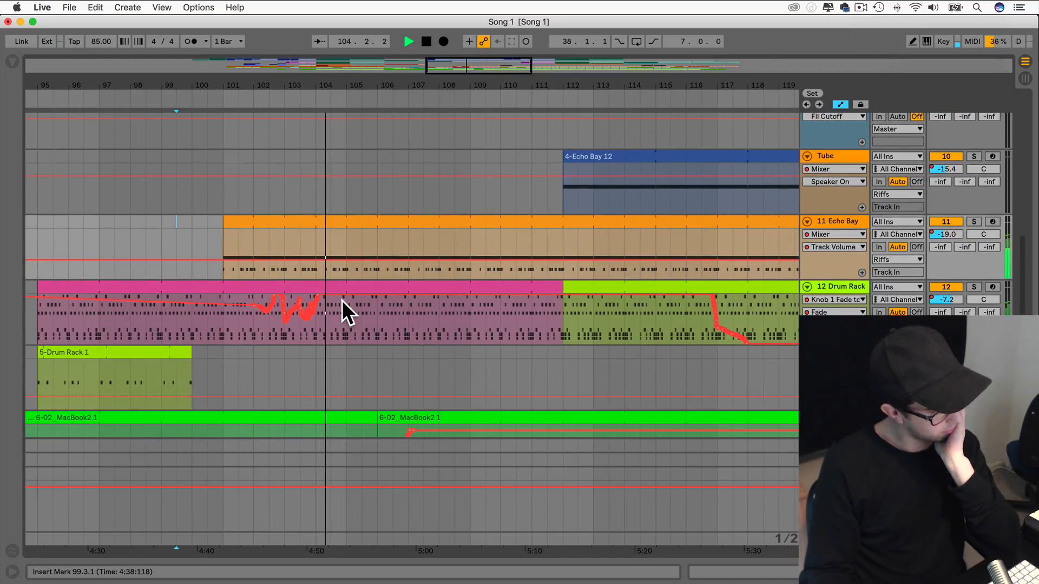
scroll(342, 300, down, 3)
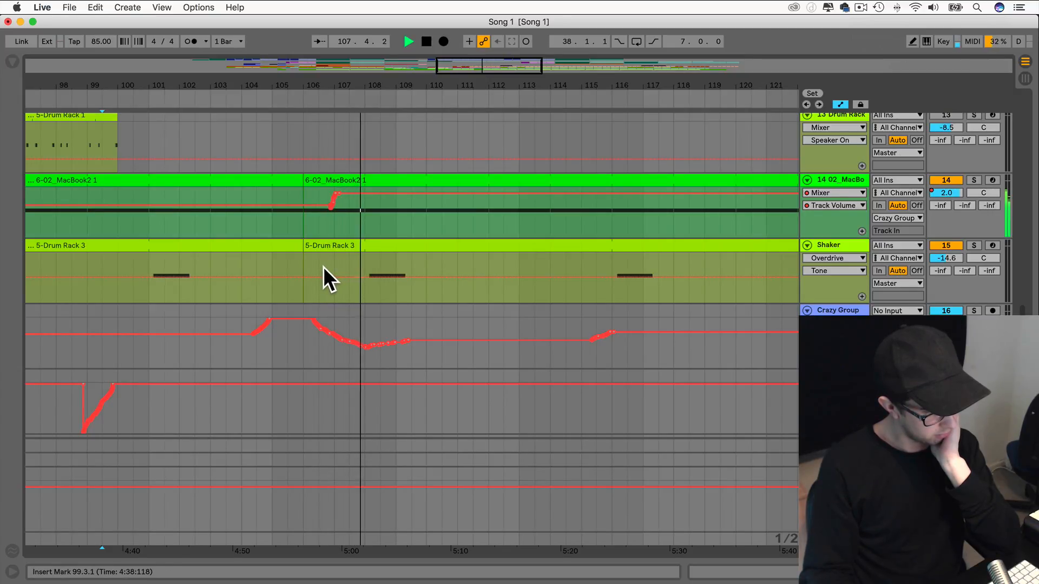
drag(498, 63, 498, 70)
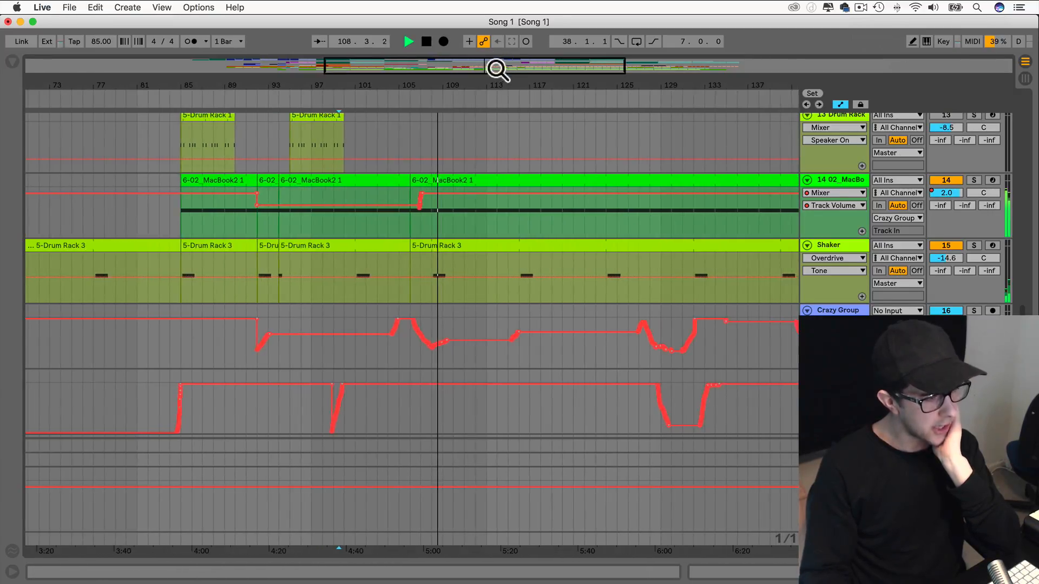
scroll(482, 285, up, 1)
scroll(482, 286, up, 10)
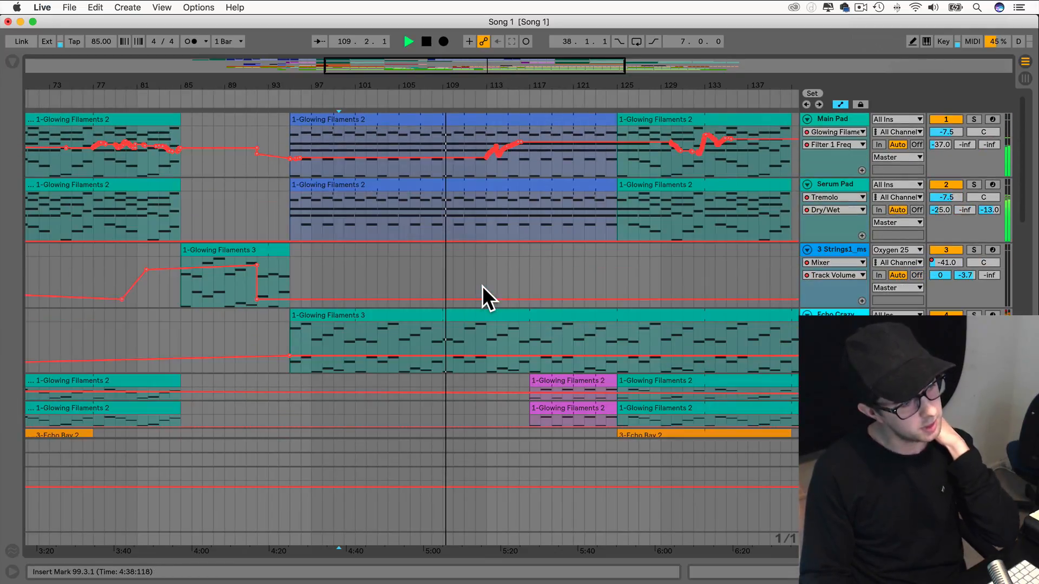
mouse_move(479, 298)
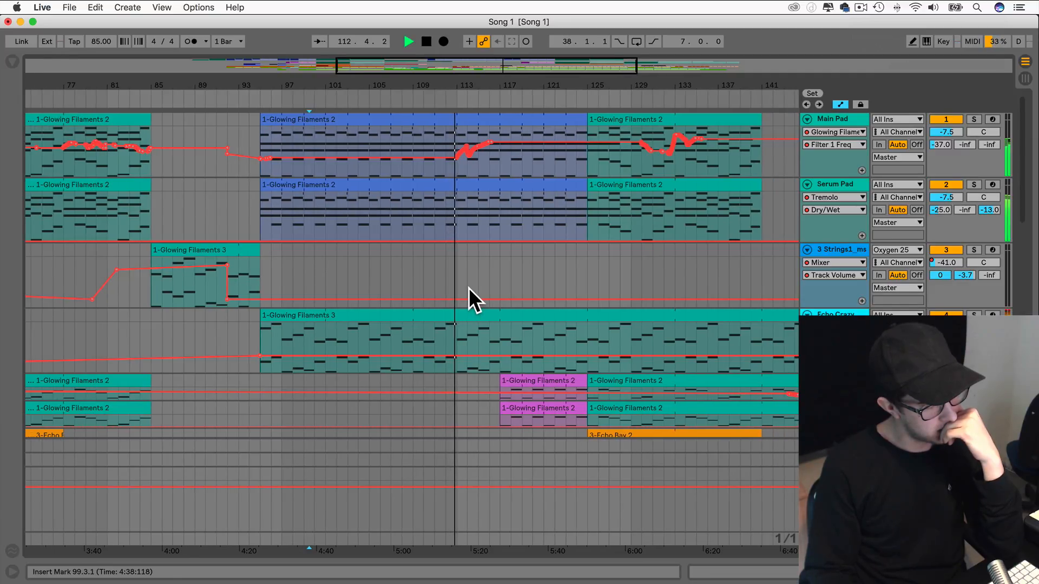
scroll(468, 294, down, 5)
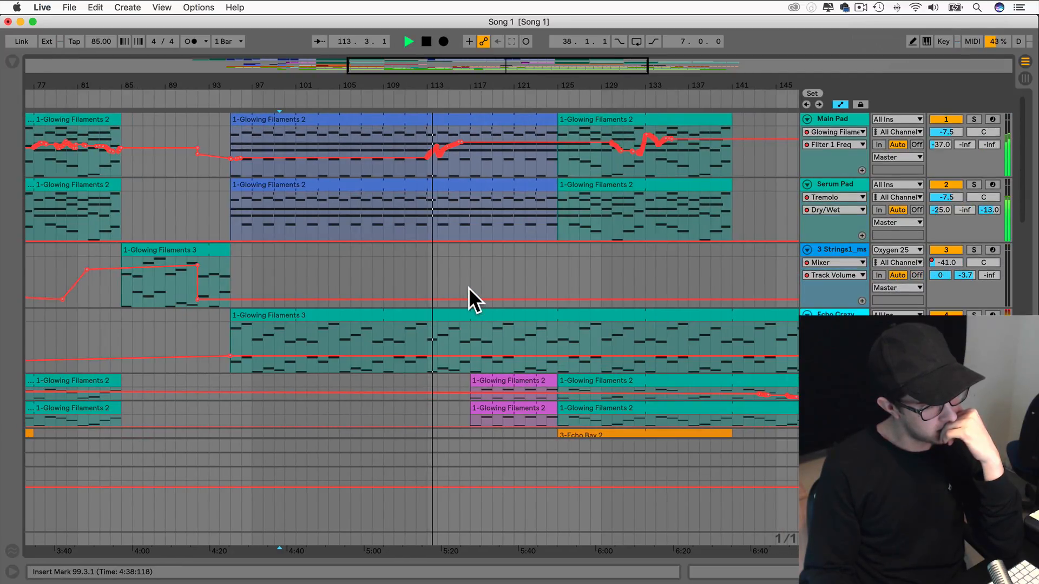
scroll(468, 292, down, 5)
scroll(468, 292, down, 6)
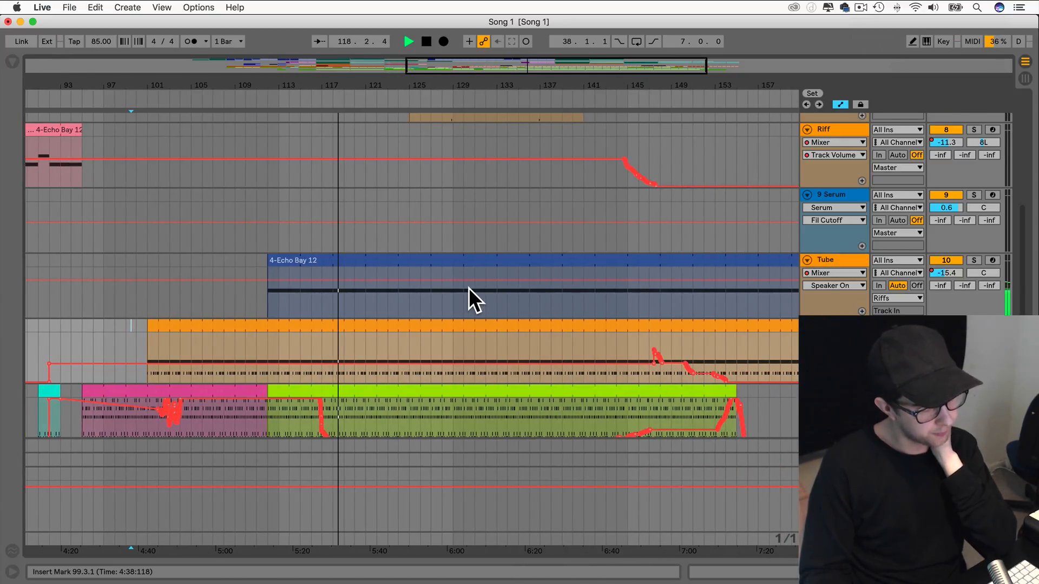
scroll(469, 288, up, 5)
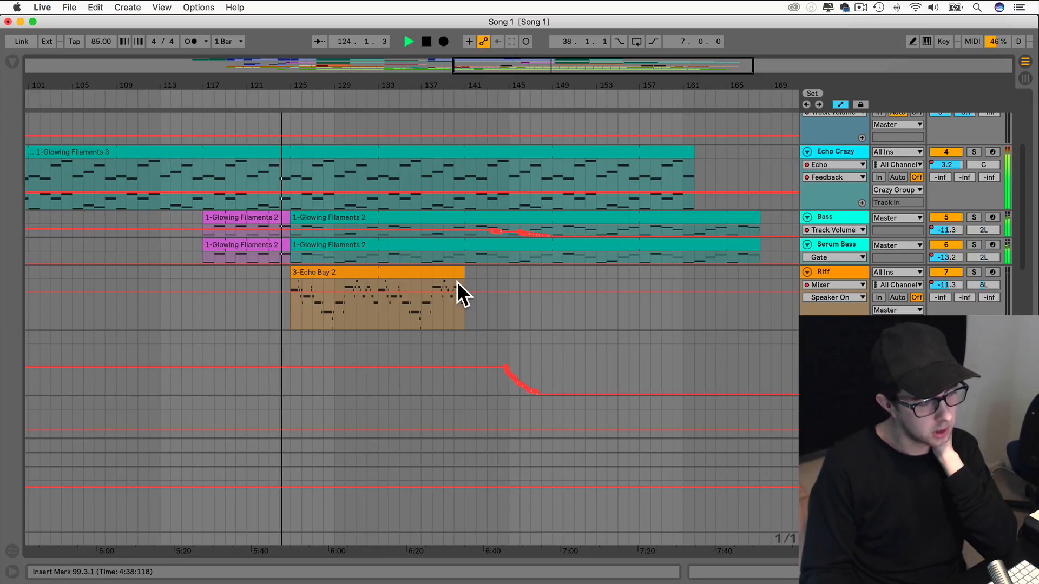
Copy the 3-Echo Bay 2 clip at bar 69 on the 9 Serum track to bar 125 of the same track.
scroll(457, 282, left, 5)
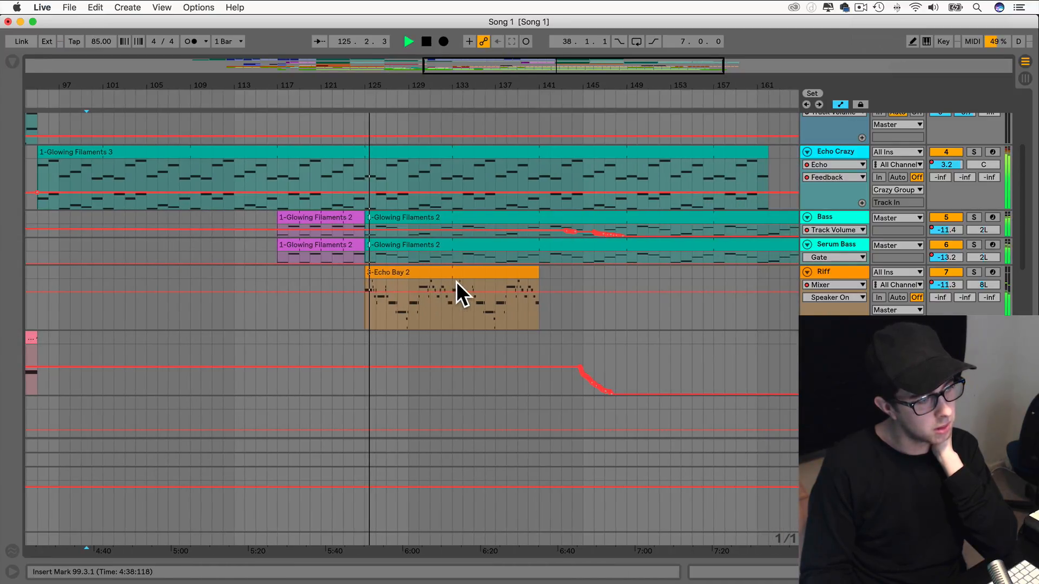
click(407, 272)
scroll(407, 273, left, 10)
scroll(408, 275, left, 6)
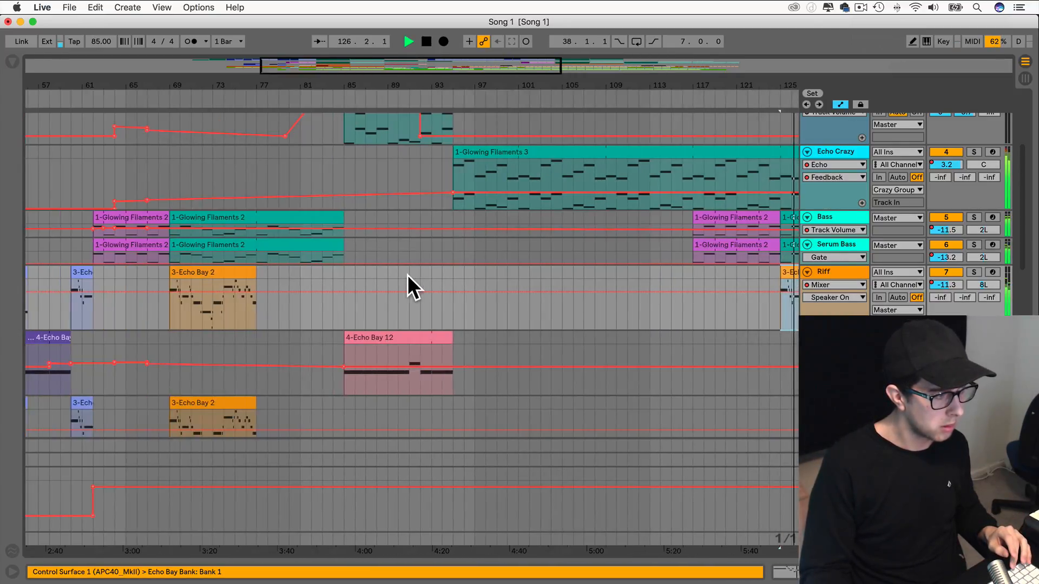
click(241, 406)
double_click(241, 406)
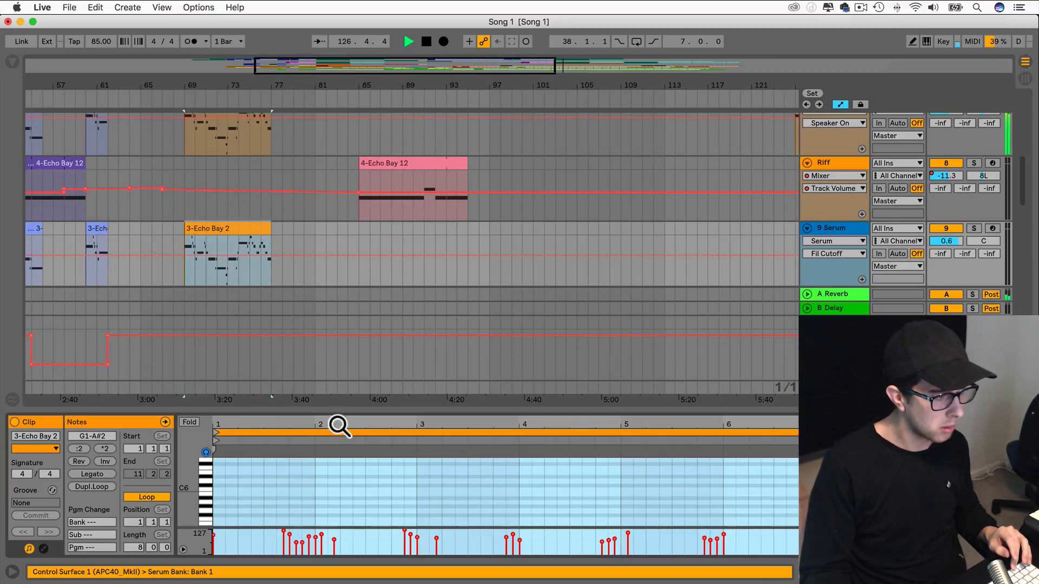
drag(336, 409, 288, 407)
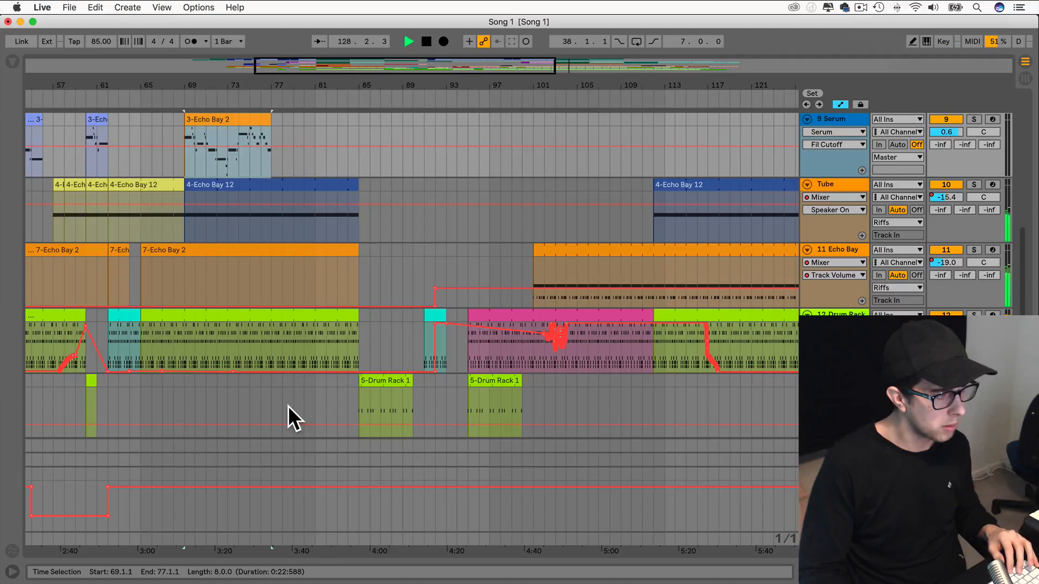
key(z)
scroll(288, 407, down, 2)
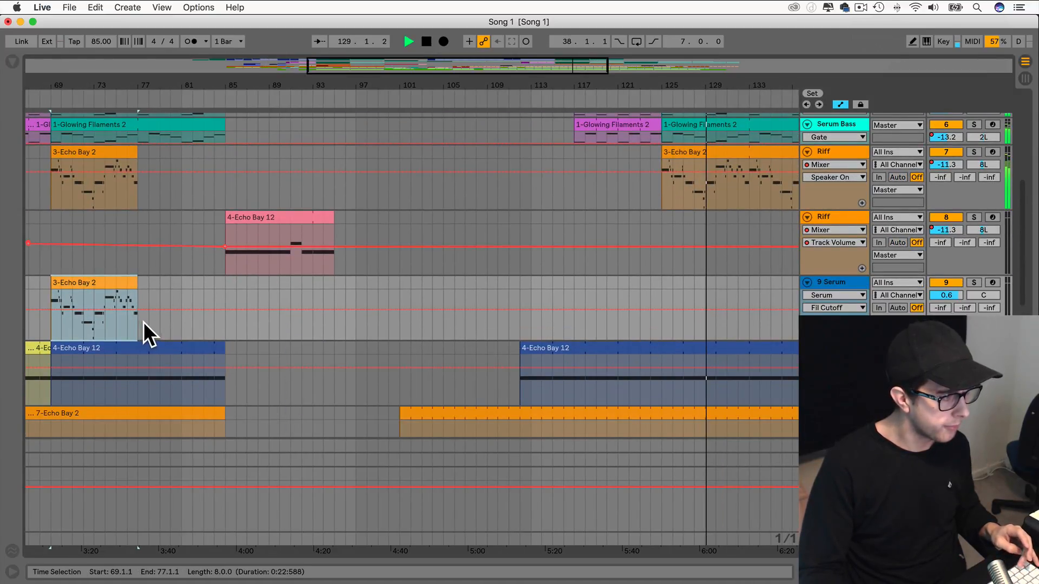
drag(78, 281, 690, 288)
scroll(690, 288, right, 10)
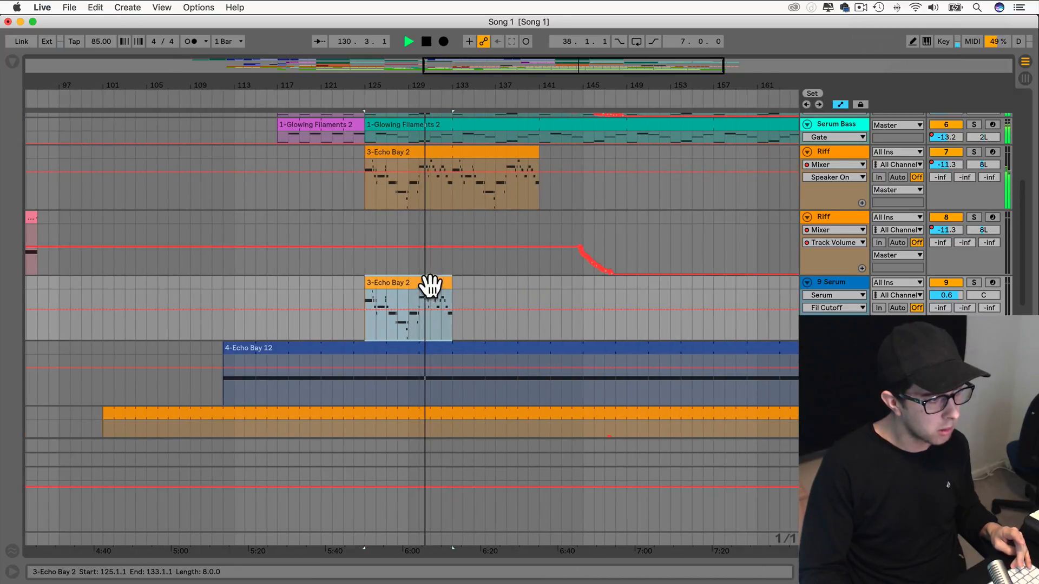
Extend the 3-Echo Bay 2 clip at bar 125 on the 9 Serum track to end at bar 141.
drag(449, 284, 540, 294)
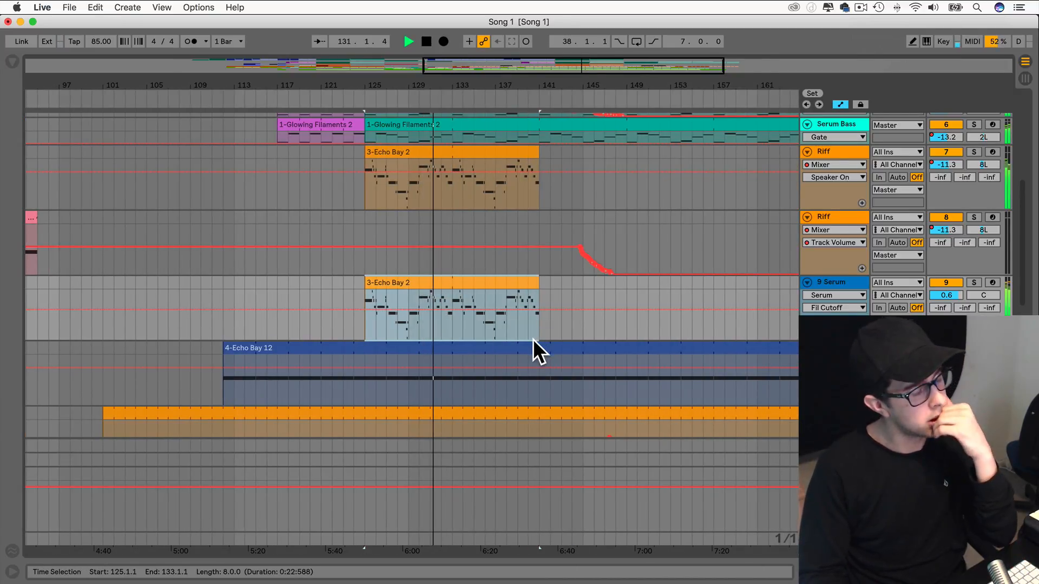
click(552, 297)
scroll(541, 292, up, 6)
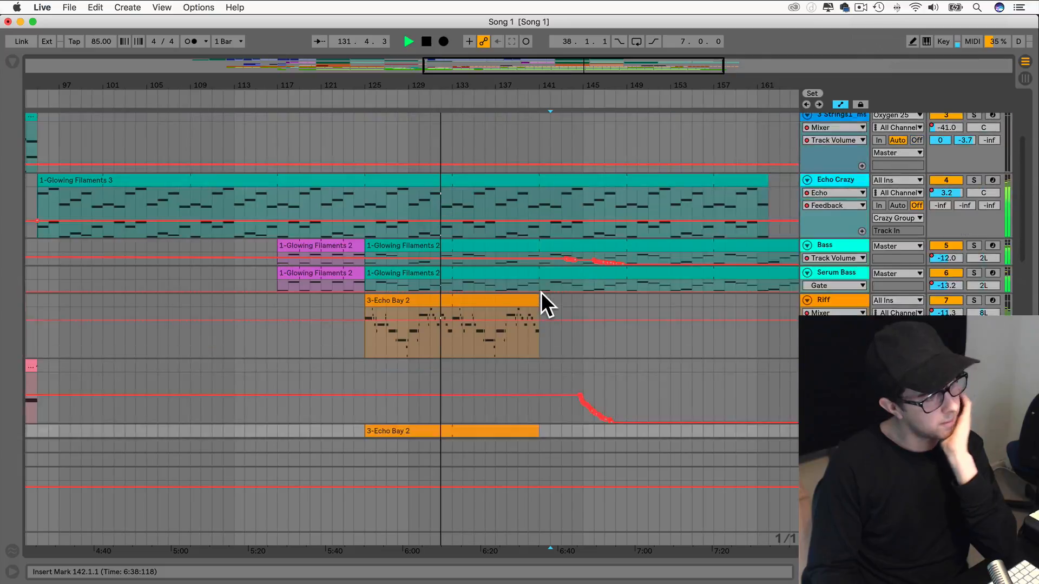
Shorten the 3-Echo Bay 2 clip at bar 125 on the 9 Serum track to end at bar 133.
scroll(541, 292, down, 2)
scroll(528, 363, down, 2)
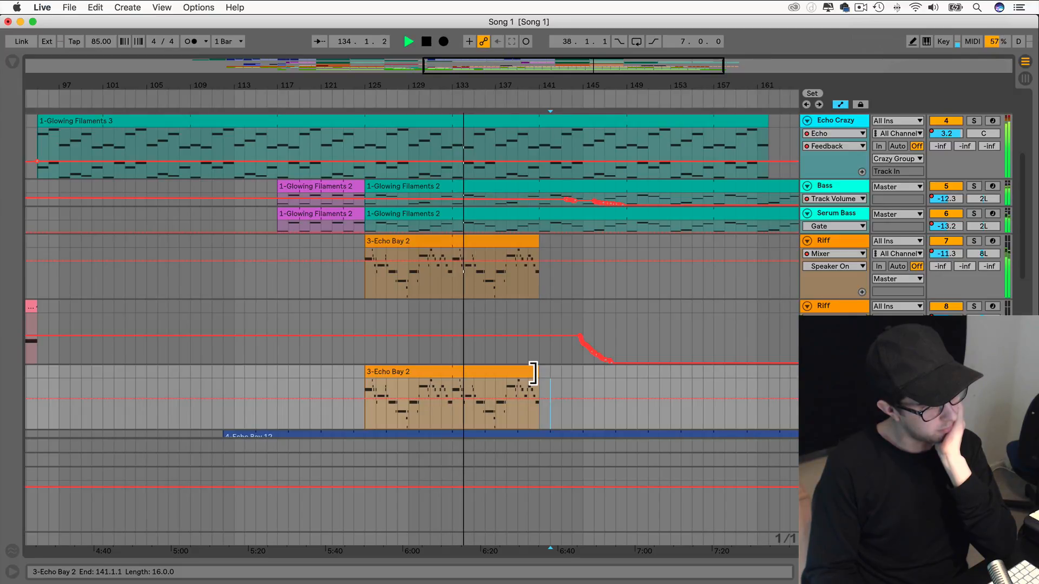
click(533, 373)
drag(532, 373, 451, 372)
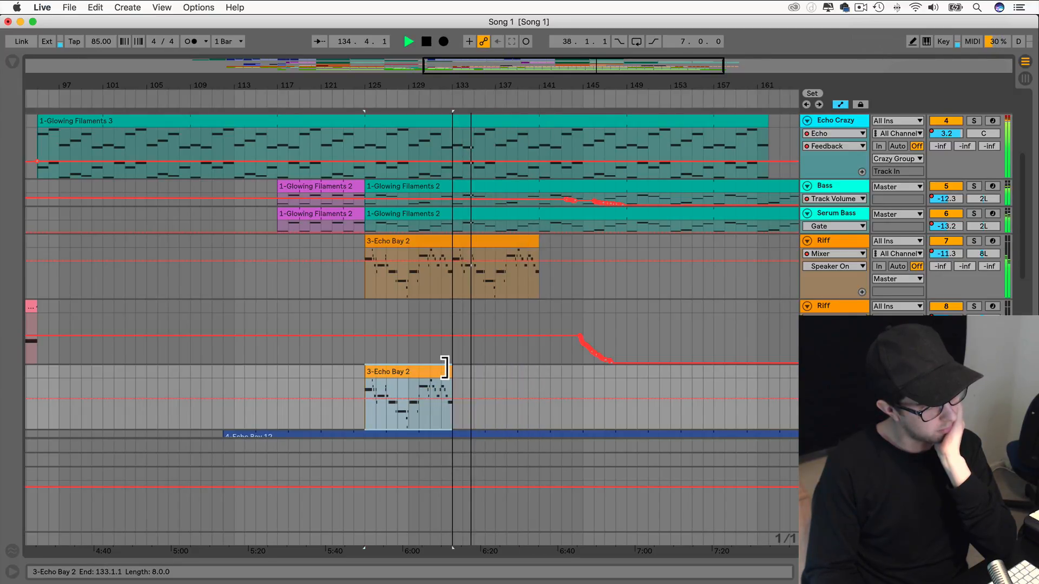
Shorten the 3-Echo Bay 2 clip at bar 125 on Riff track 7 to end at bar 133.
drag(530, 242, 450, 242)
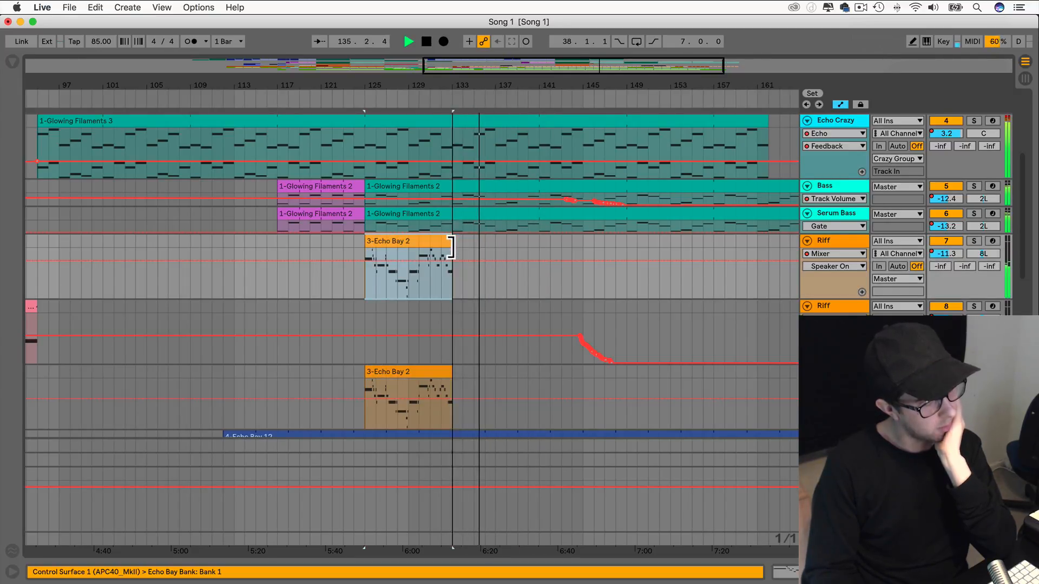
Examine the clips and automation on all tracks around bars 125 to 161 while the song plays.
scroll(483, 248, up, 4)
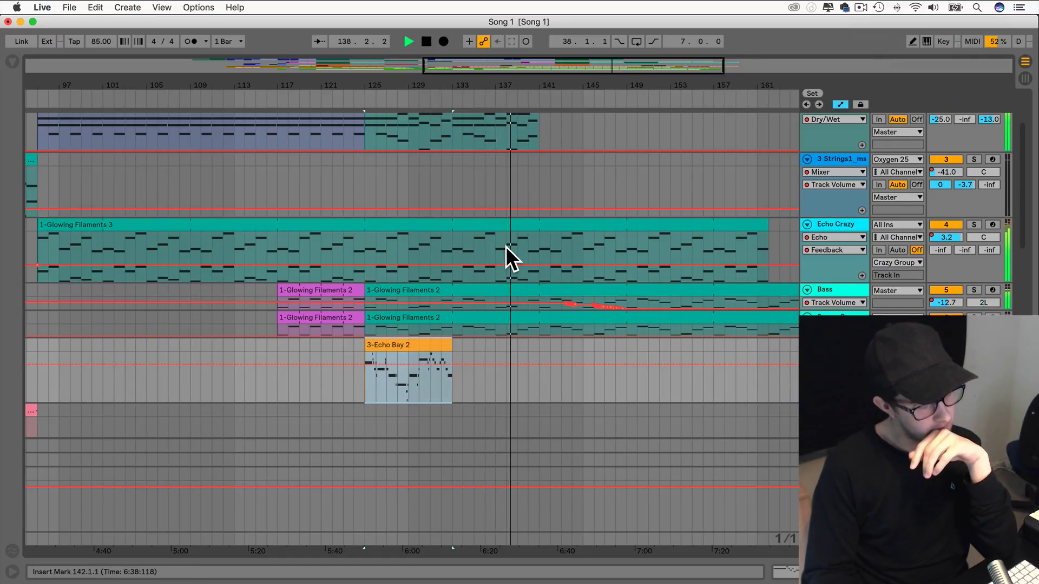
scroll(505, 246, up, 3)
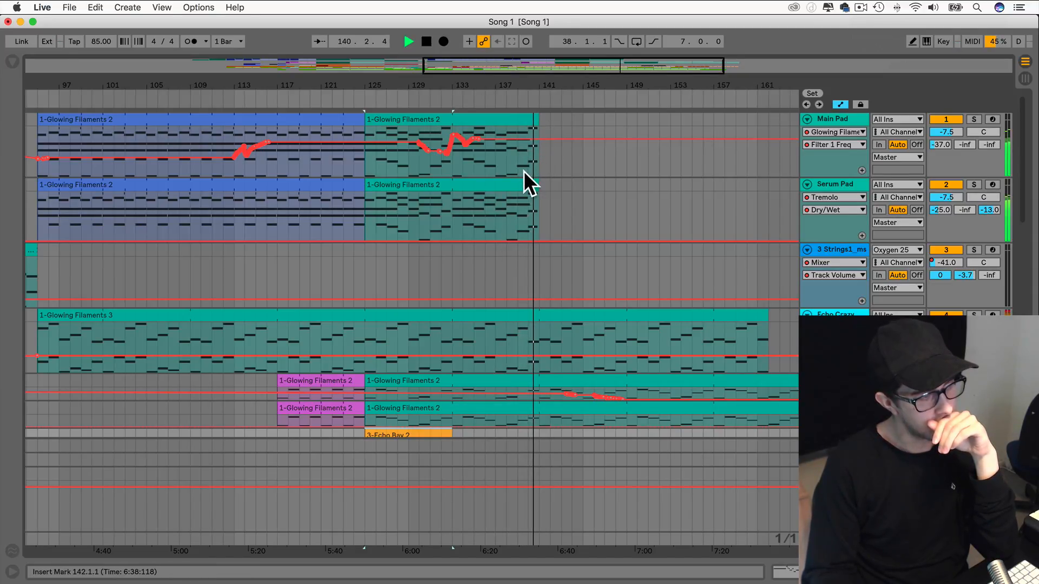
scroll(512, 174, down, 5)
scroll(512, 174, down, 2)
scroll(511, 174, right, 3)
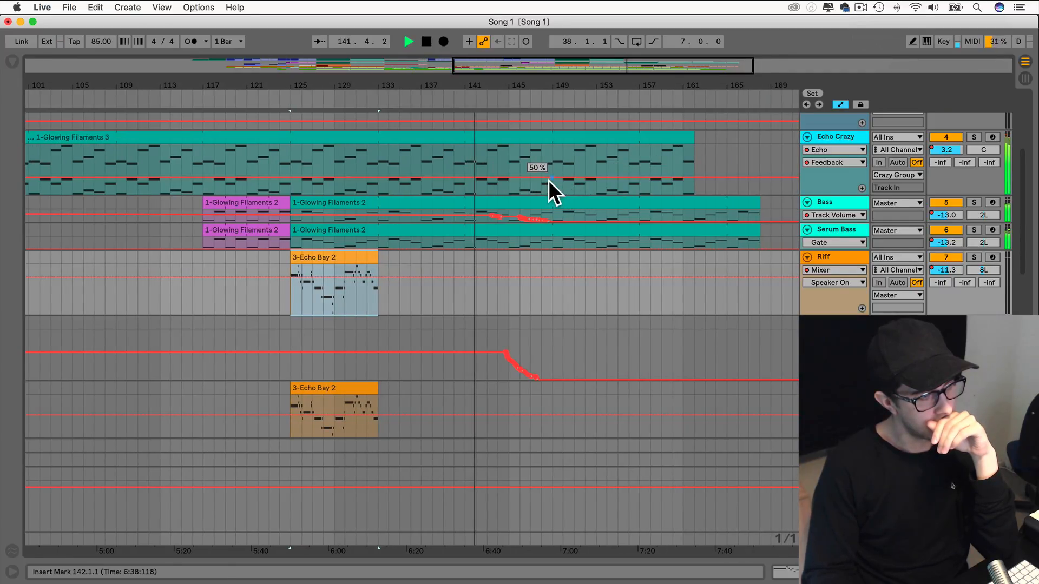
scroll(546, 180, down, 8)
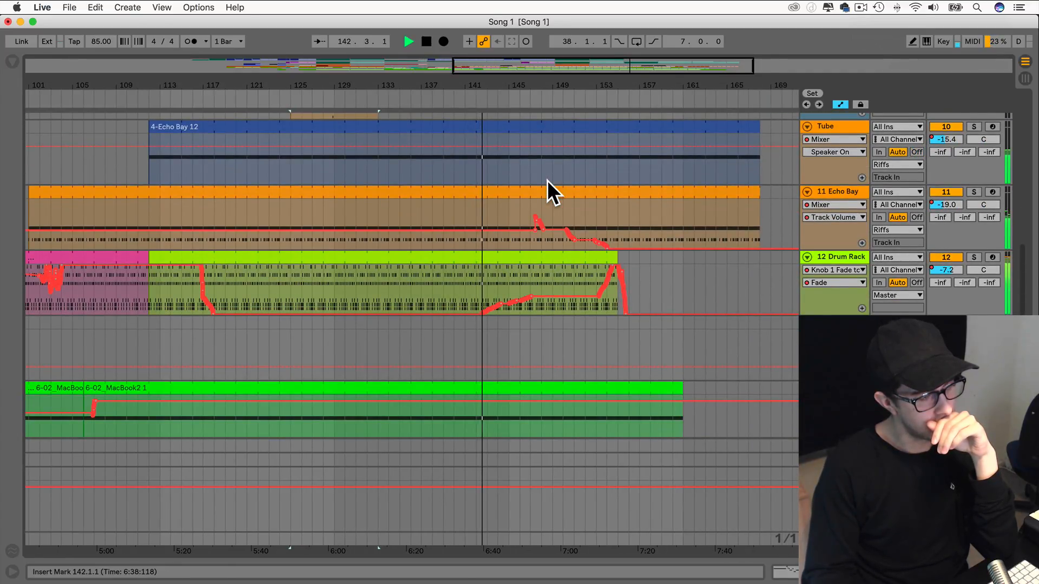
scroll(547, 180, up, 10)
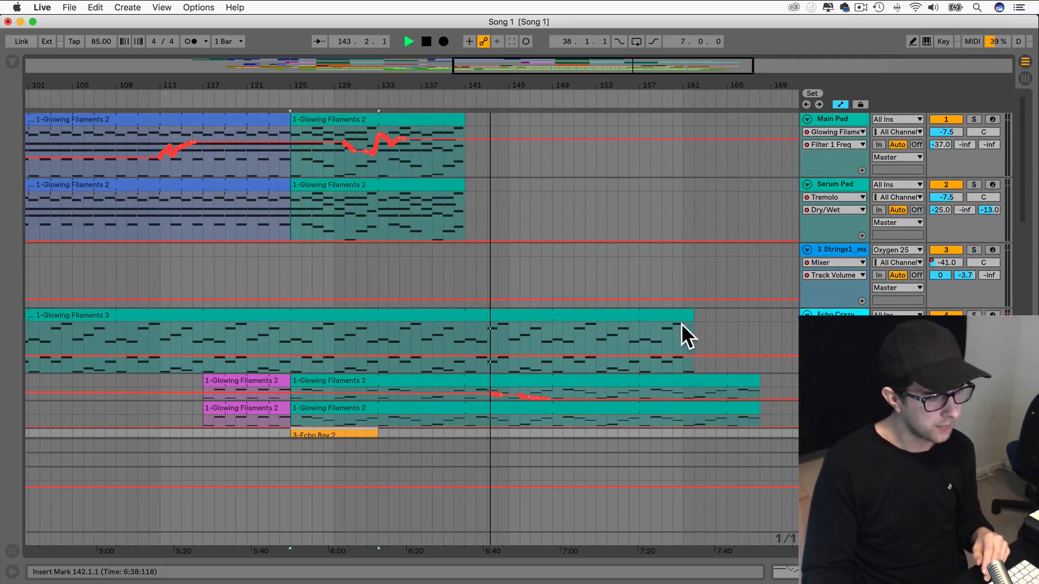
Try ending the 1-Glowing Filaments 3 clip on the Echo Crazy track at bar 141, and undo that change.
drag(687, 320, 460, 319)
key(space)
scroll(440, 324, left, 5)
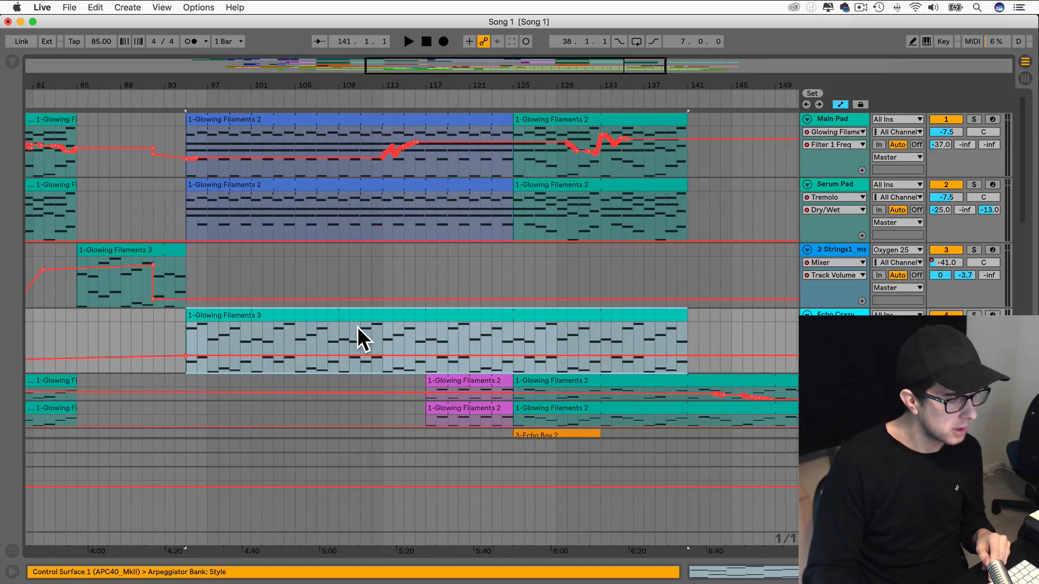
click(269, 325)
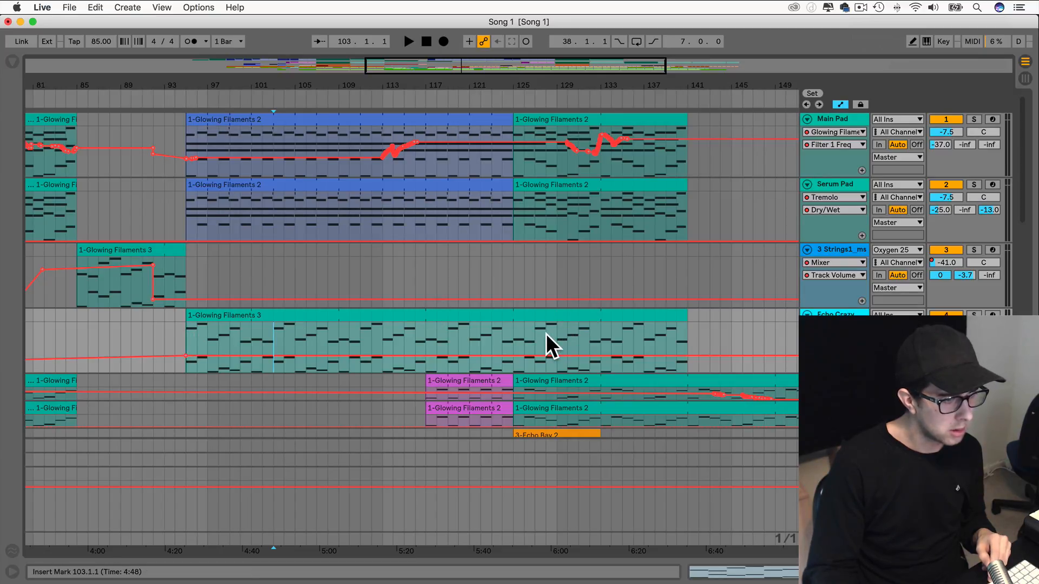
key(super+z)
Copy the 1-Glowing Filaments 2 clips at bar 117 on the Bass and Serum Bass tracks to bar 141 of the same tracks.
scroll(616, 333, right, 5)
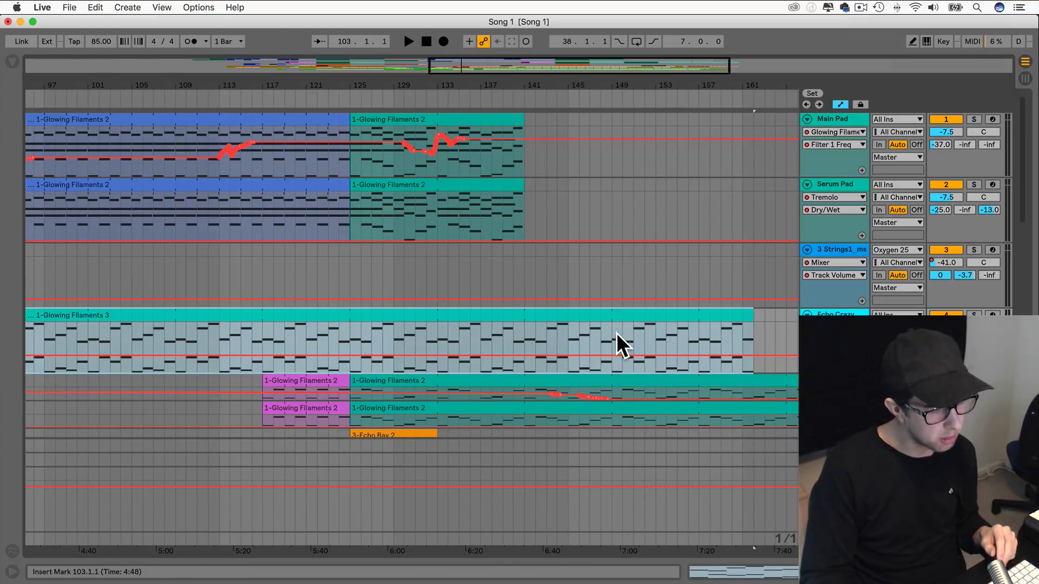
click(510, 277)
scroll(511, 277, down, 5)
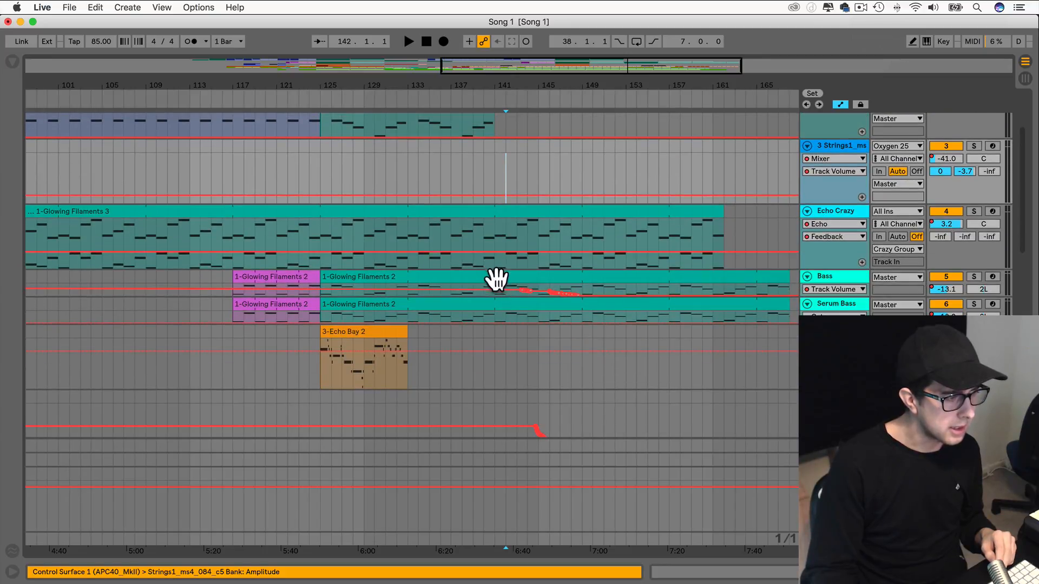
click(234, 312)
drag(238, 301, 317, 284)
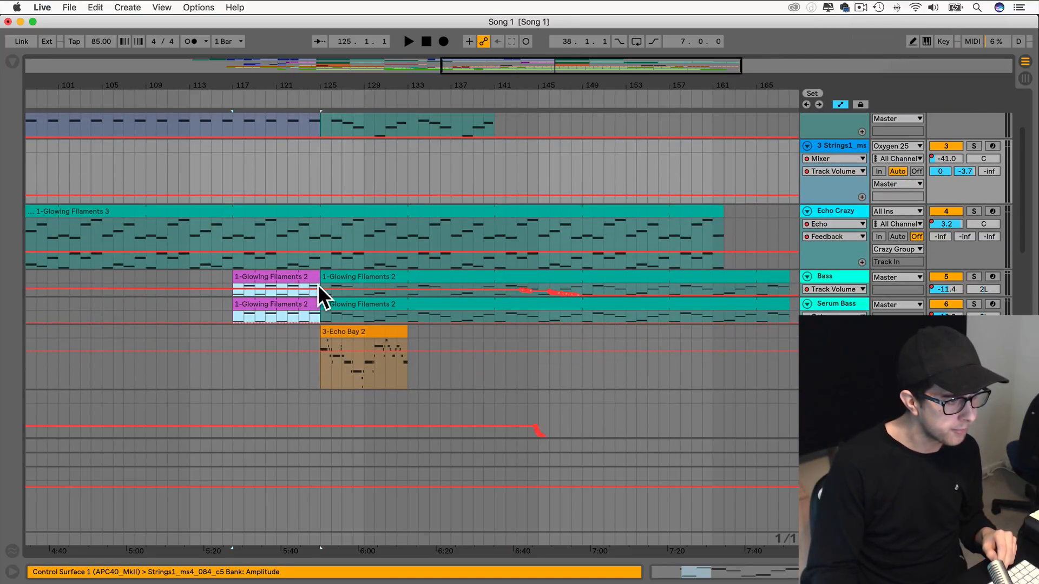
drag(243, 279, 498, 283)
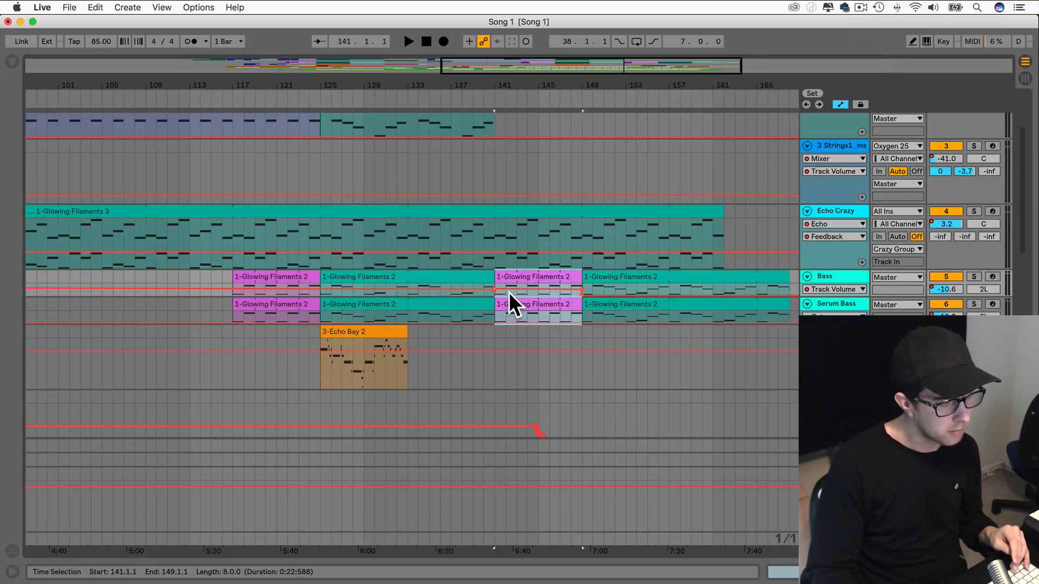
drag(580, 288, 571, 292)
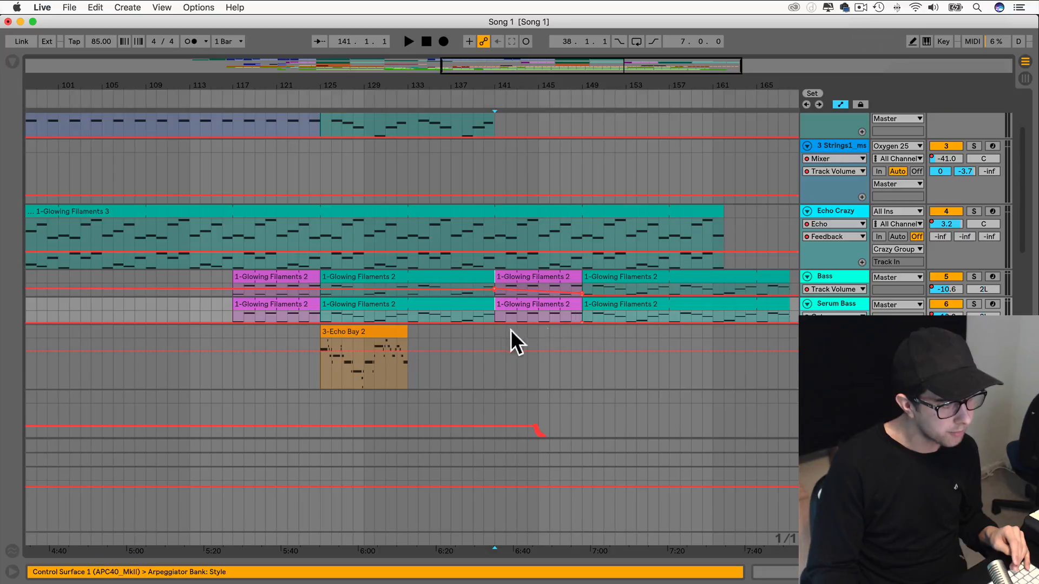
Examine the riff, drum and pad tracks around bar 141 and play the song from bar 144.
scroll(486, 327, down, 1)
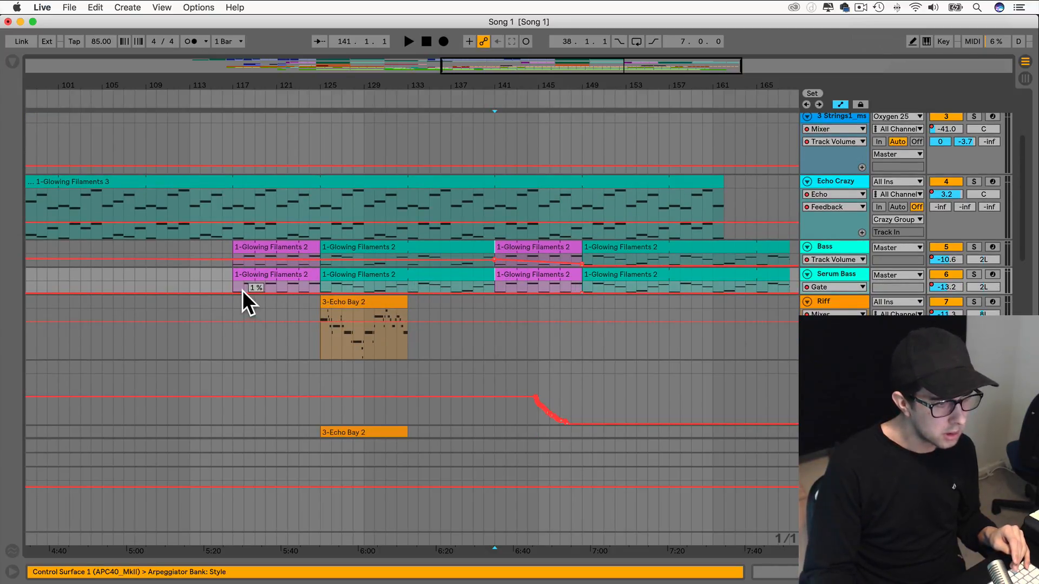
scroll(364, 289, down, 7)
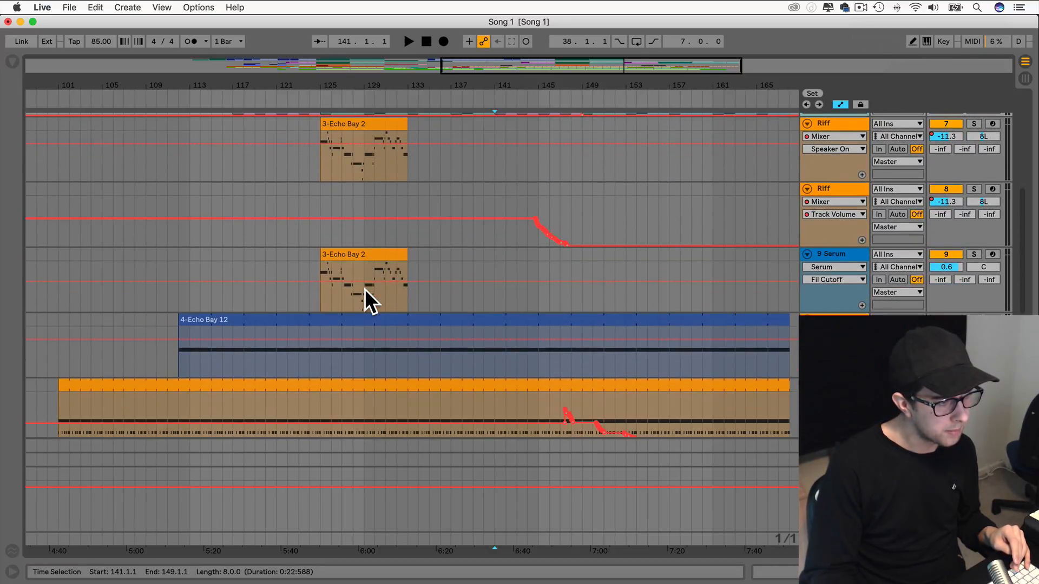
scroll(364, 289, down, 5)
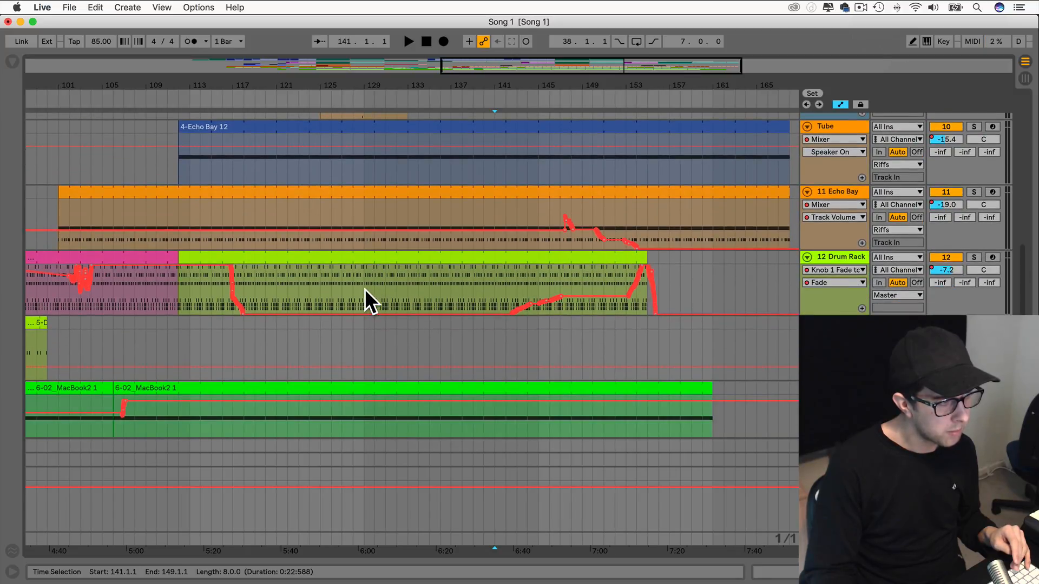
scroll(365, 289, left, 2)
scroll(362, 288, left, 8)
scroll(361, 287, right, 12)
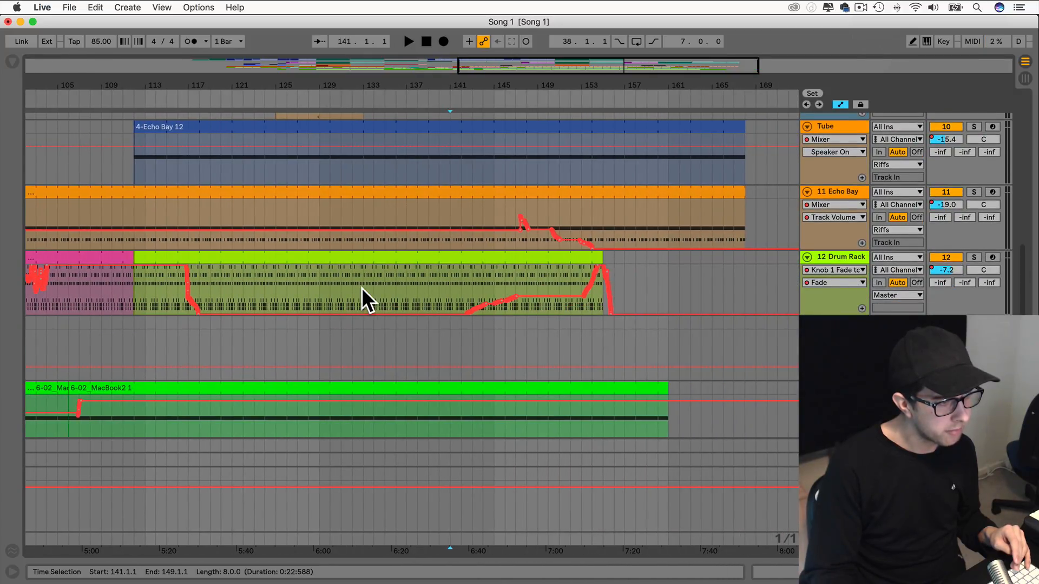
click(480, 215)
key(space)
scroll(466, 220, up, 12)
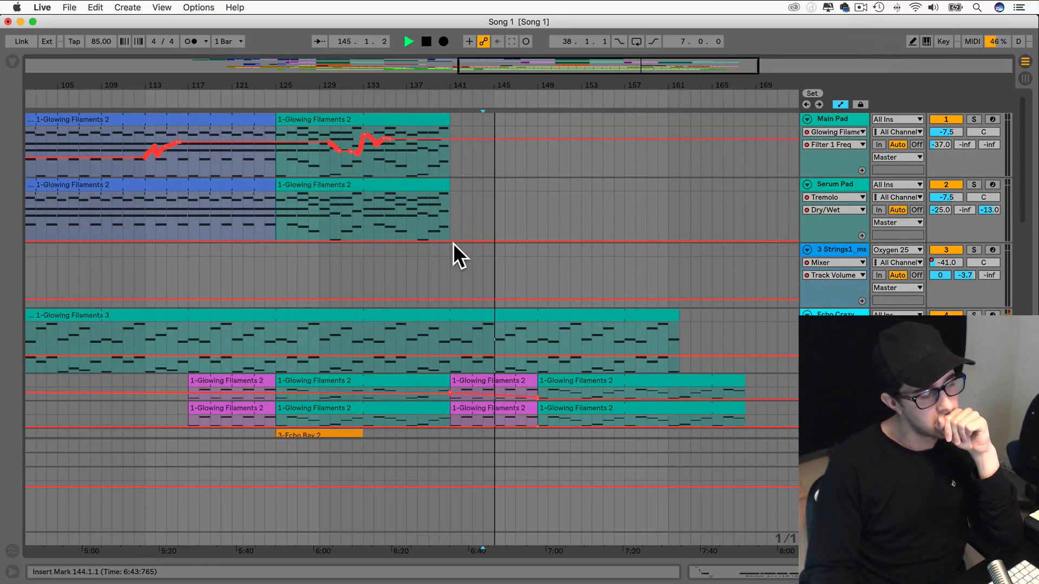
Delete the 1-Glowing Filaments 2 clips starting at bar 149 on the Bass and Serum Bass tracks.
scroll(453, 242, down, 5)
click(634, 231)
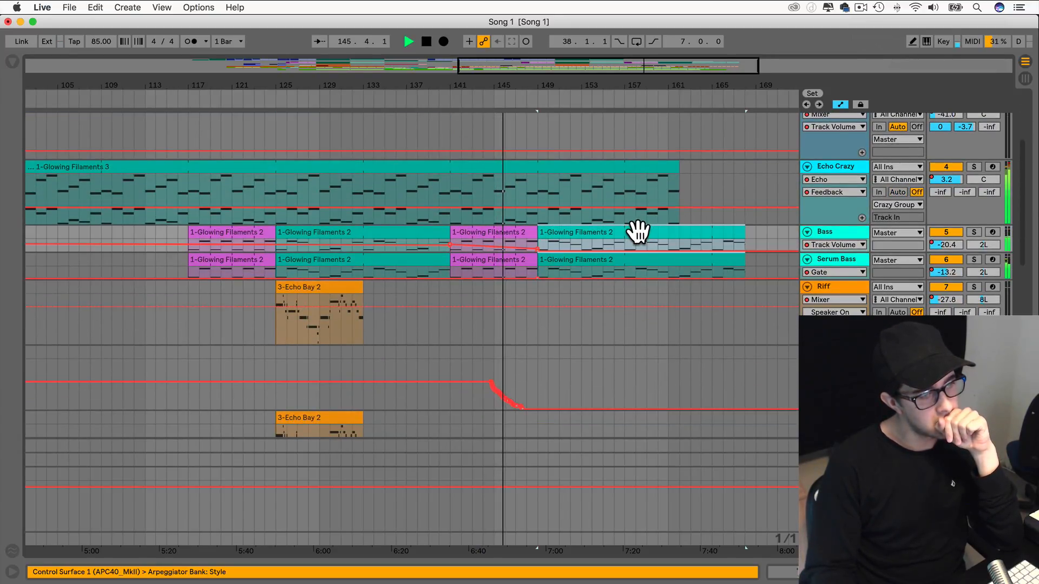
key(Delete)
click(595, 255)
key(Delete)
Shorten the 4-Echo Bay 12 clip on the Tube track to end at bar 153 and the 11 Echo Bay clip at bar 155.
scroll(600, 254, down, 7)
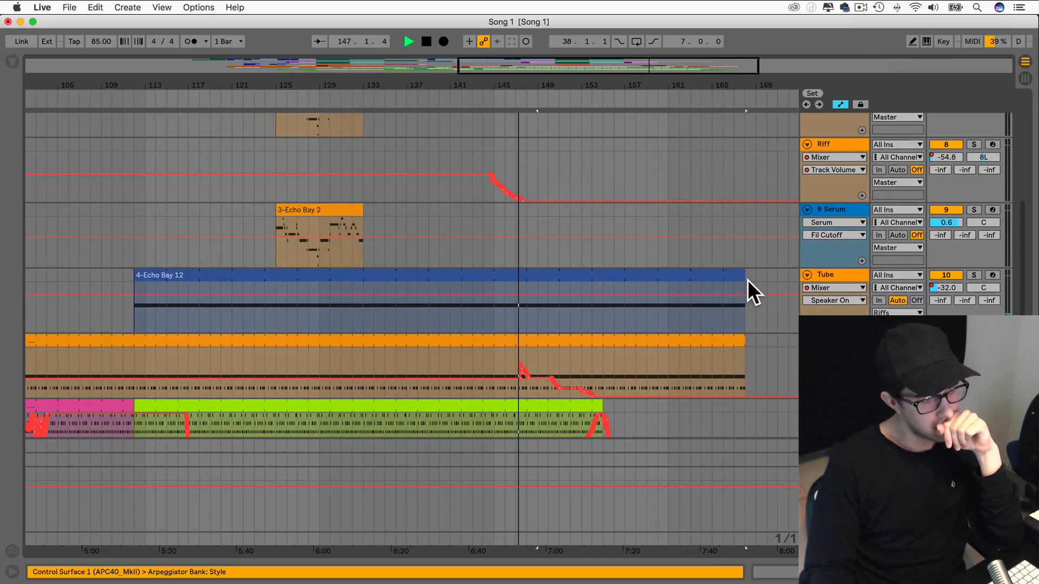
drag(745, 287, 581, 279)
drag(745, 342, 602, 339)
Shorten the 1-Glowing Filaments 3 clip on the Echo Crazy track to end at bar 153.
scroll(602, 332, up, 8)
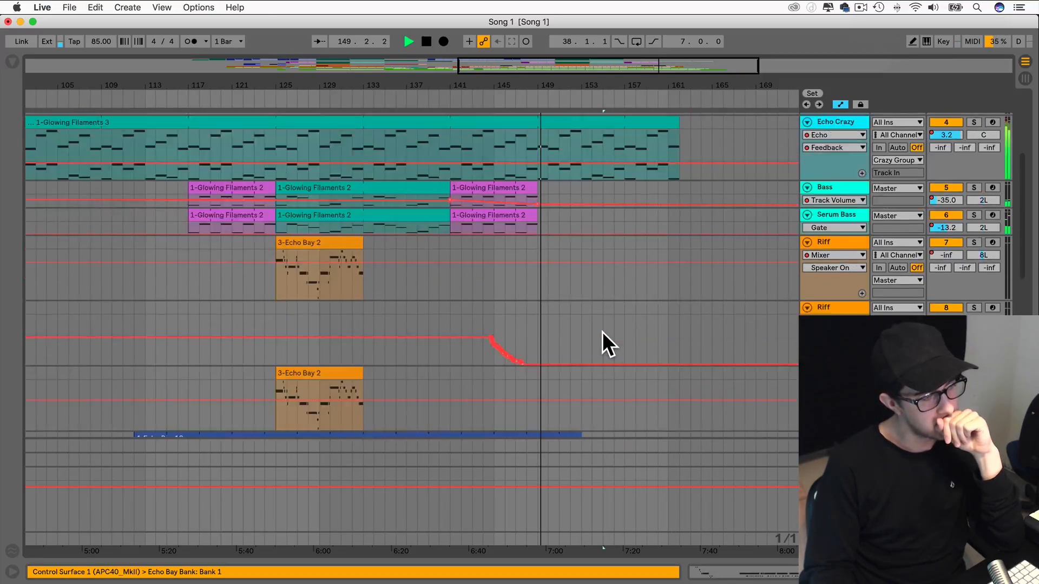
drag(675, 321, 578, 316)
scroll(606, 307, down, 5)
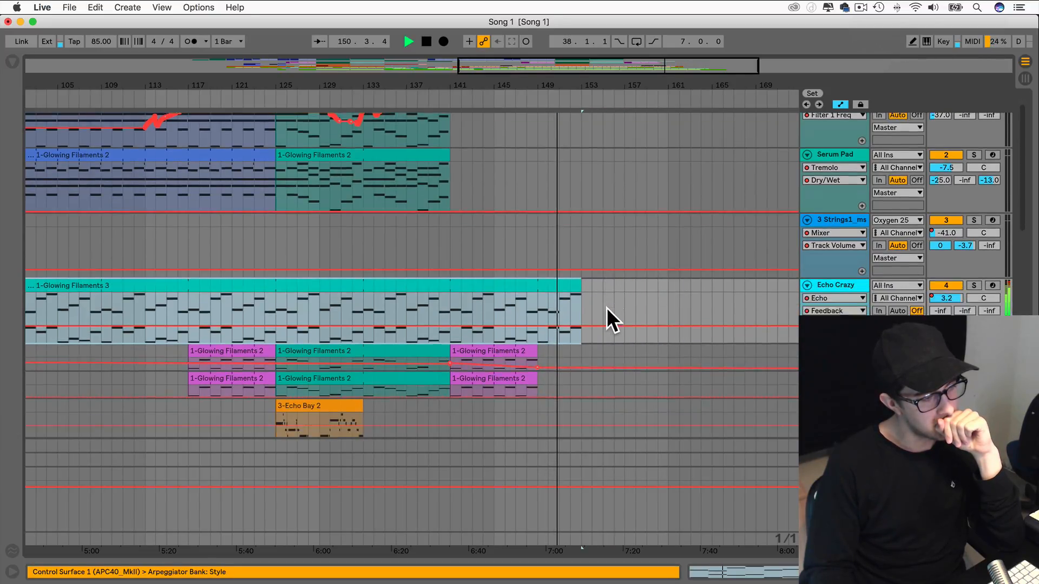
Shorten the clips on the Tube and 11 Echo Bay tracks so that both end at bar 149.
scroll(606, 307, down, 5)
drag(576, 335, 537, 333)
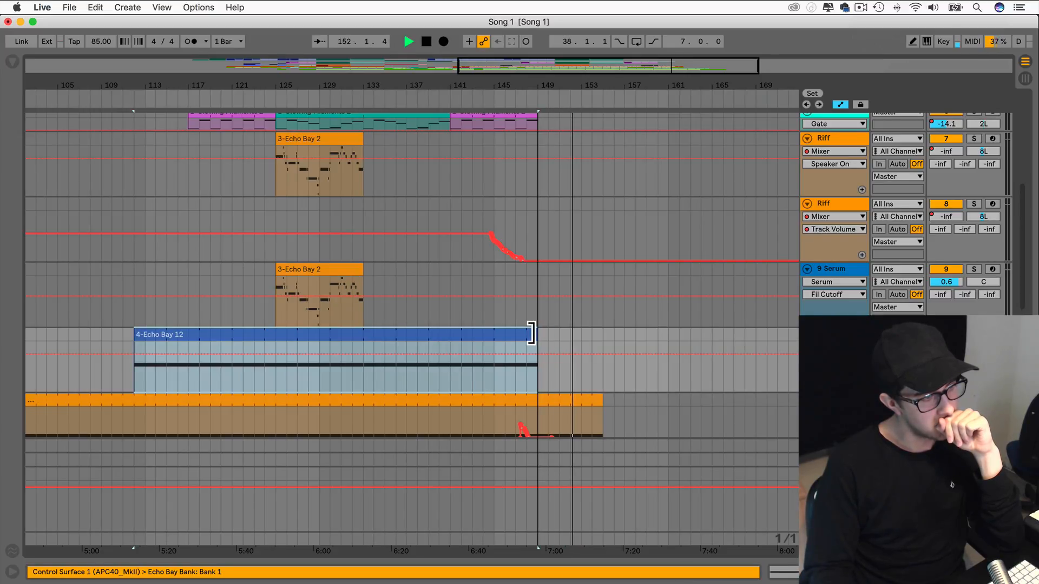
drag(595, 403, 540, 401)
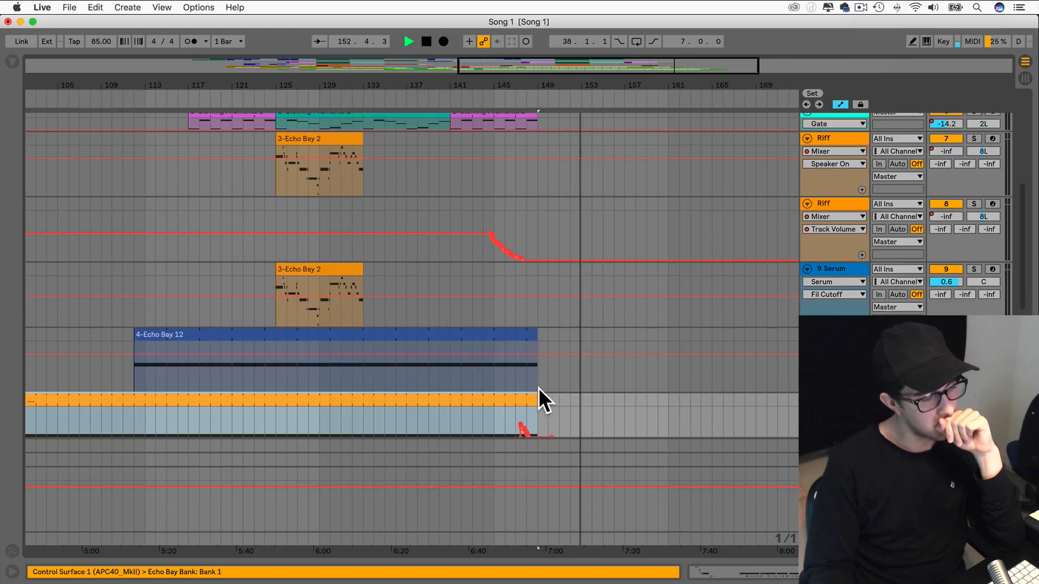
Check the drum and group tracks' clips and automation past bar 149, and stop playback.
scroll(538, 390, down, 5)
scroll(541, 387, down, 3)
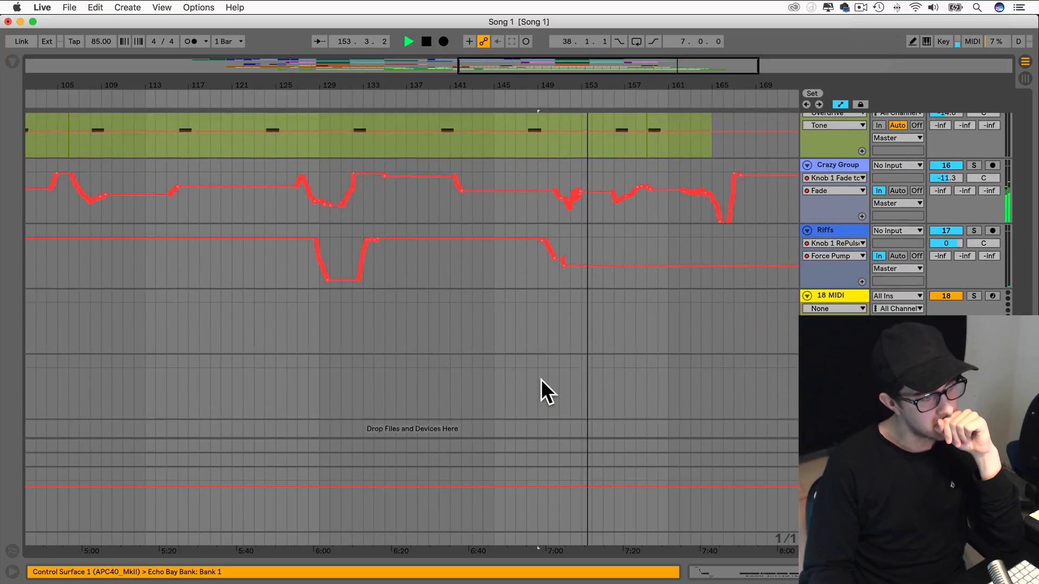
scroll(541, 379, up, 8)
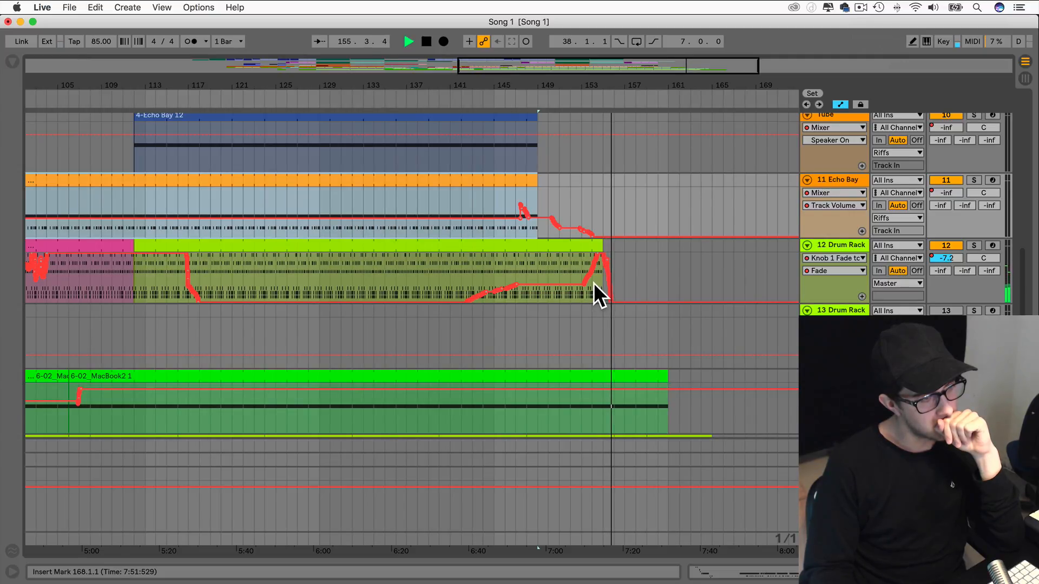
scroll(592, 282, up, 5)
key(space)
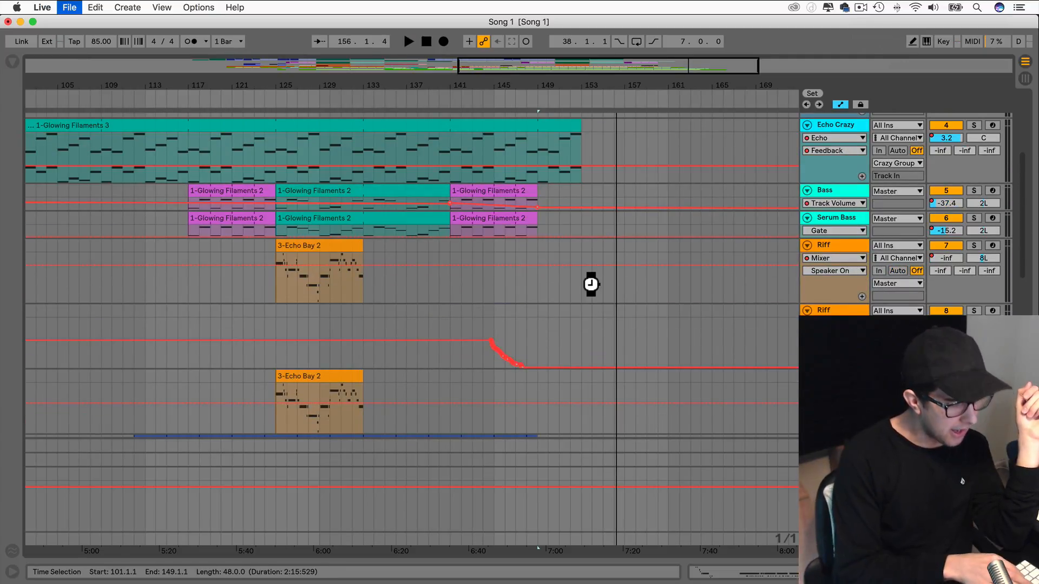
Examine the whole arrangement from bar 1 to the end across all tracks.
scroll(589, 282, left, 5)
scroll(587, 279, up, 5)
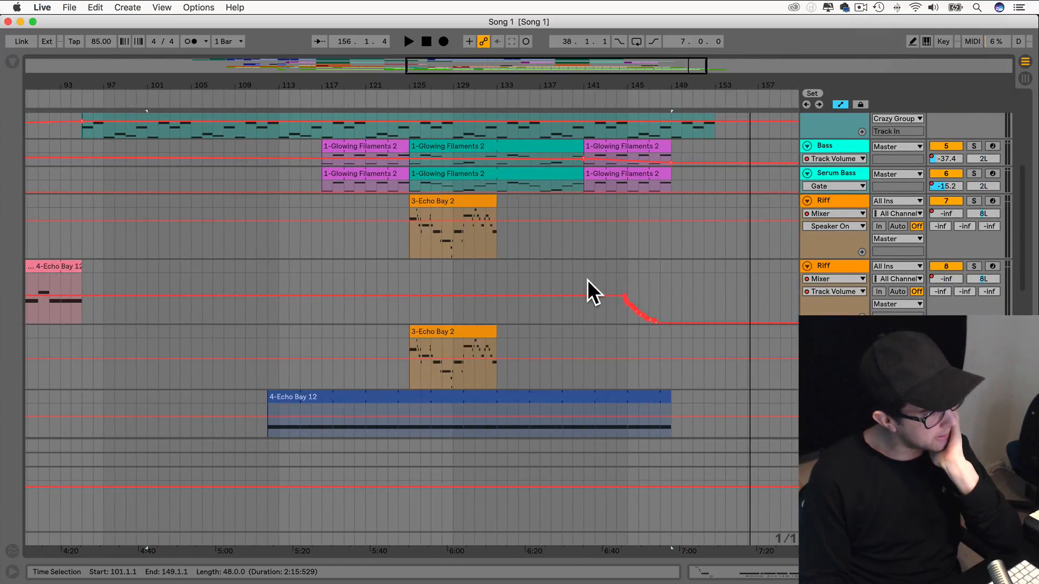
scroll(584, 278, up, 2)
drag(532, 70, 529, 32)
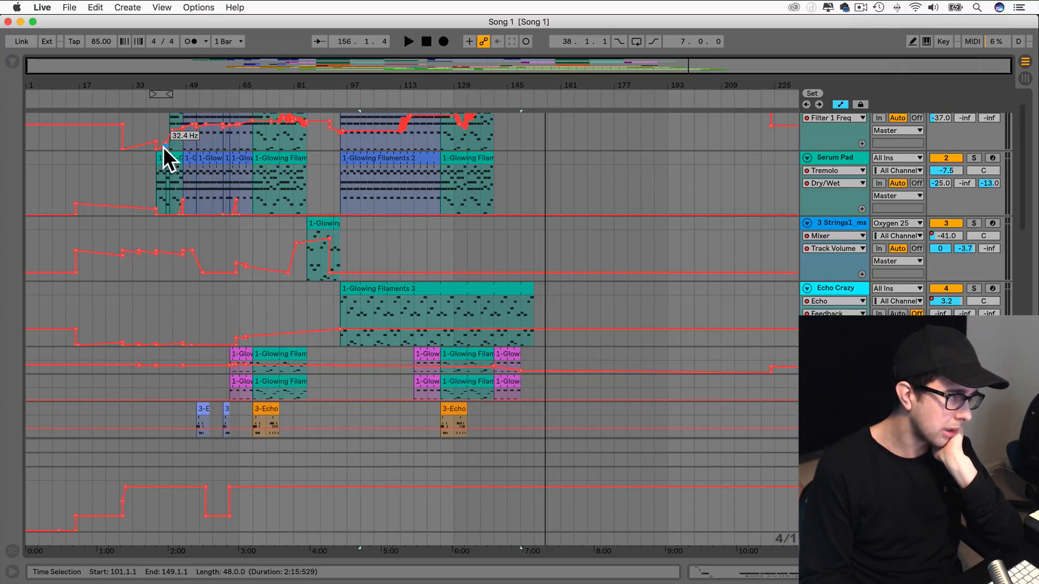
scroll(163, 147, up, 2)
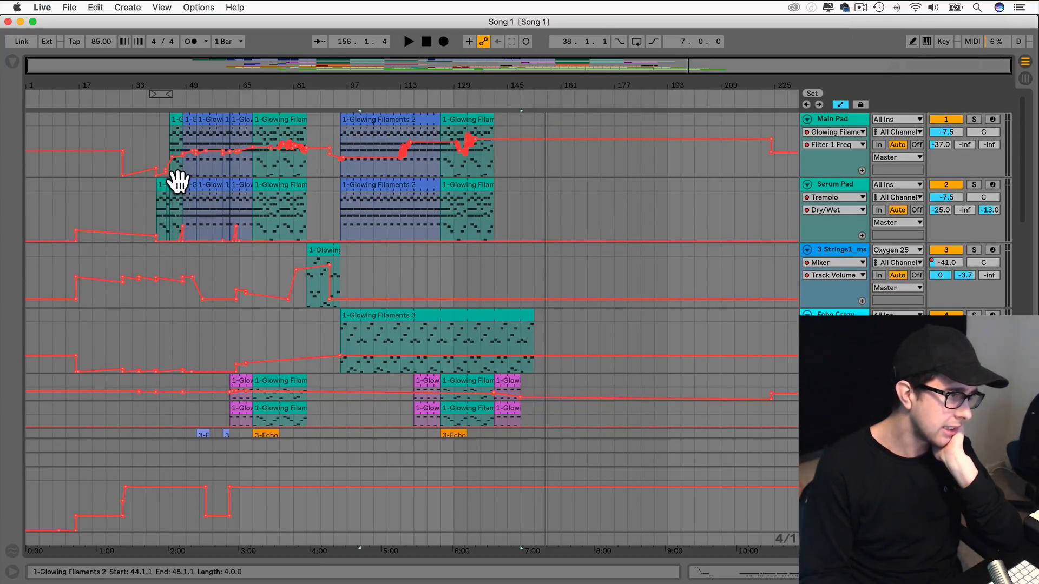
scroll(179, 181, down, 15)
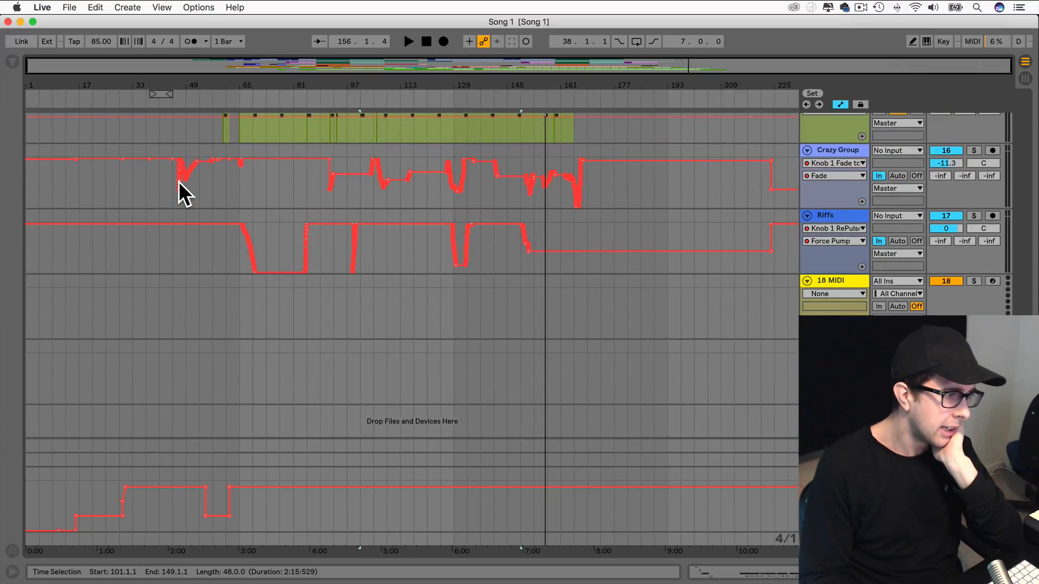
scroll(378, 232, up, 15)
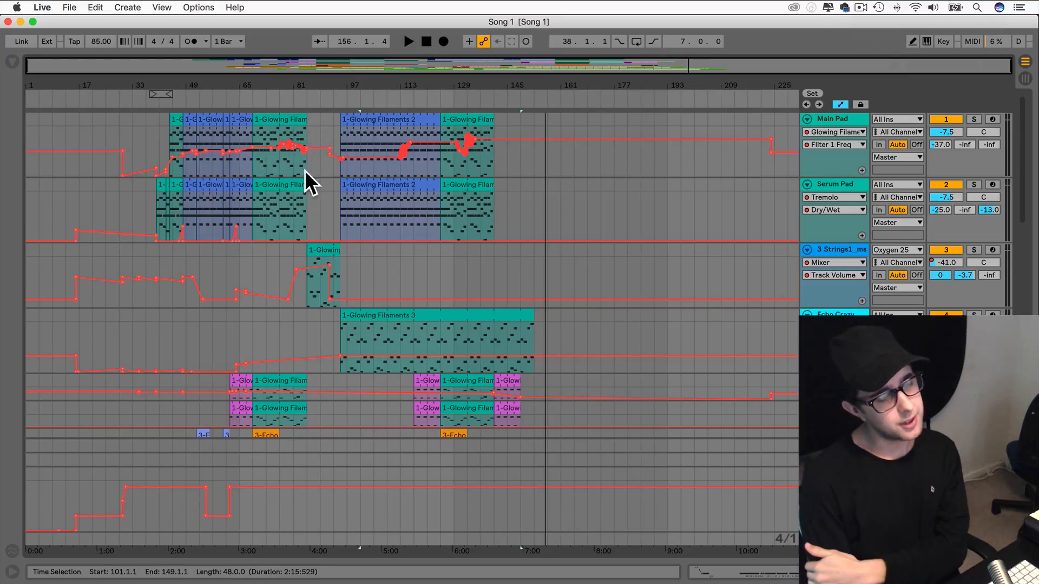
click(173, 118)
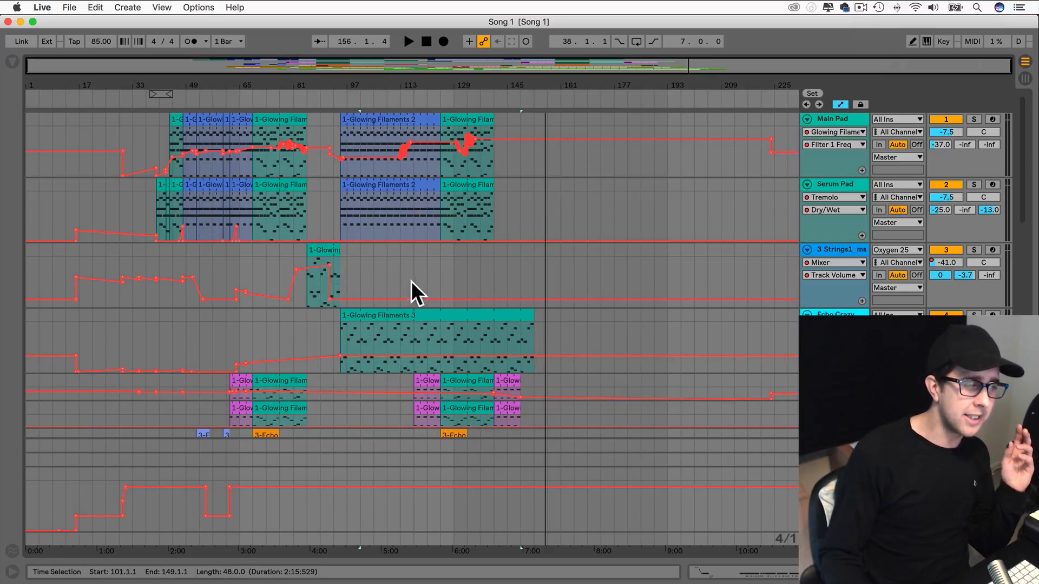
scroll(410, 299, down, 3)
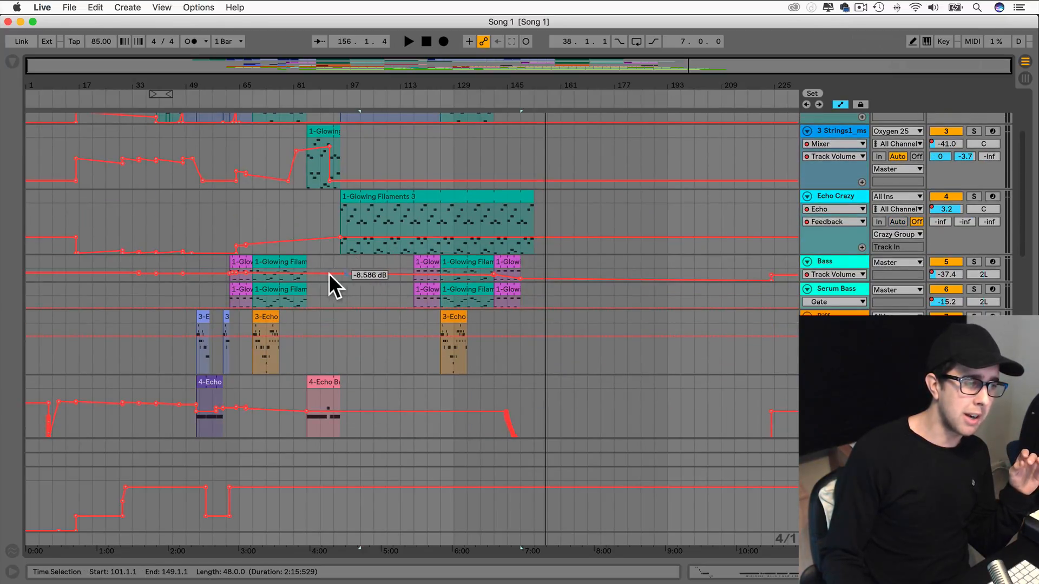
scroll(390, 246, up, 3)
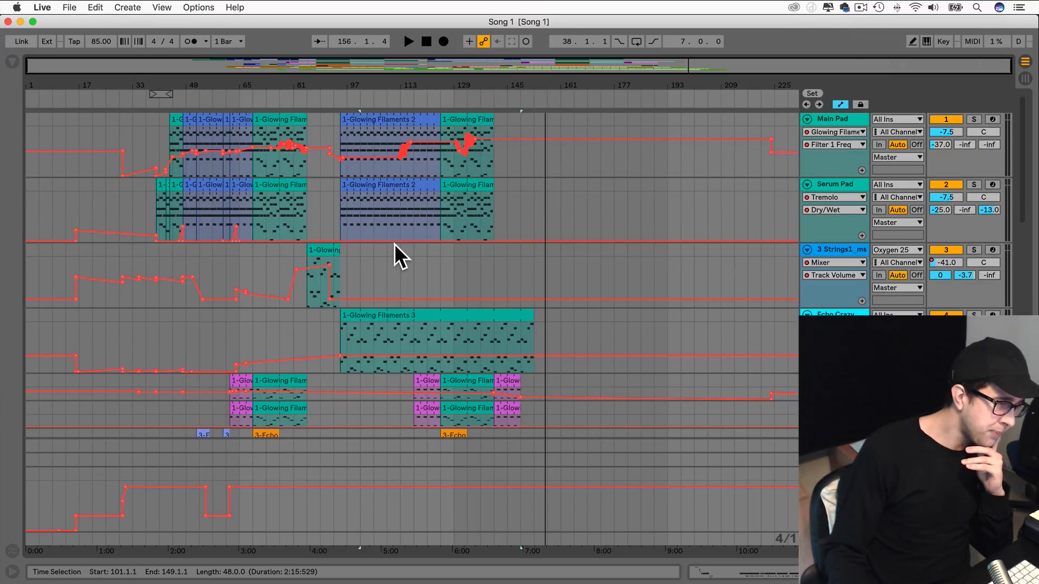